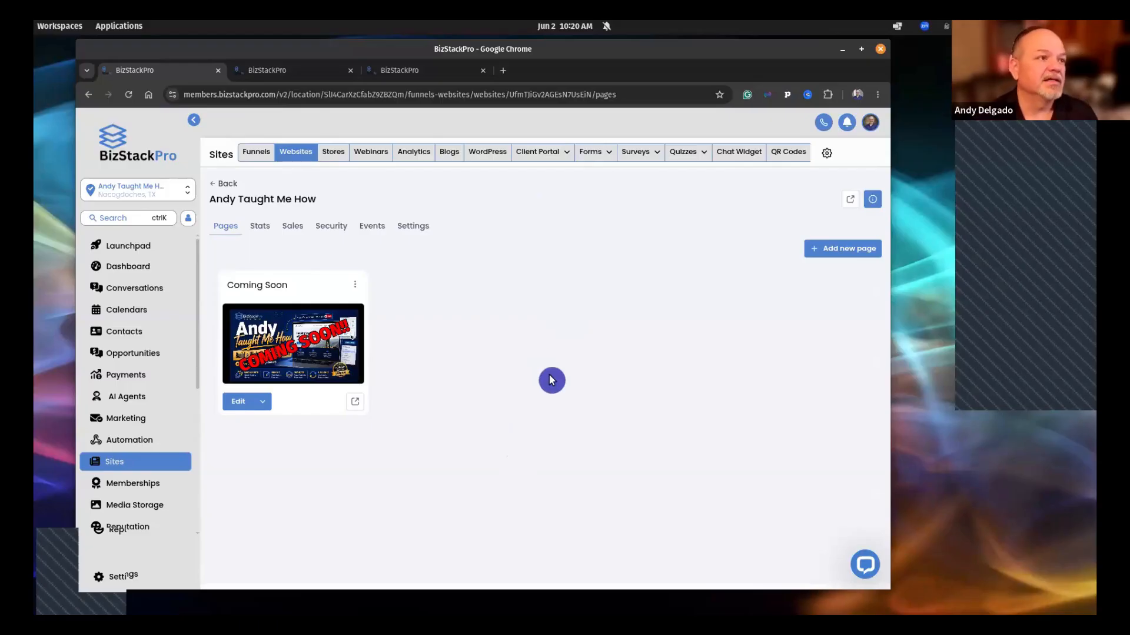
# Add a new design kit under Brand Boards, starting from the blank preset
pyautogui.click(290, 71)
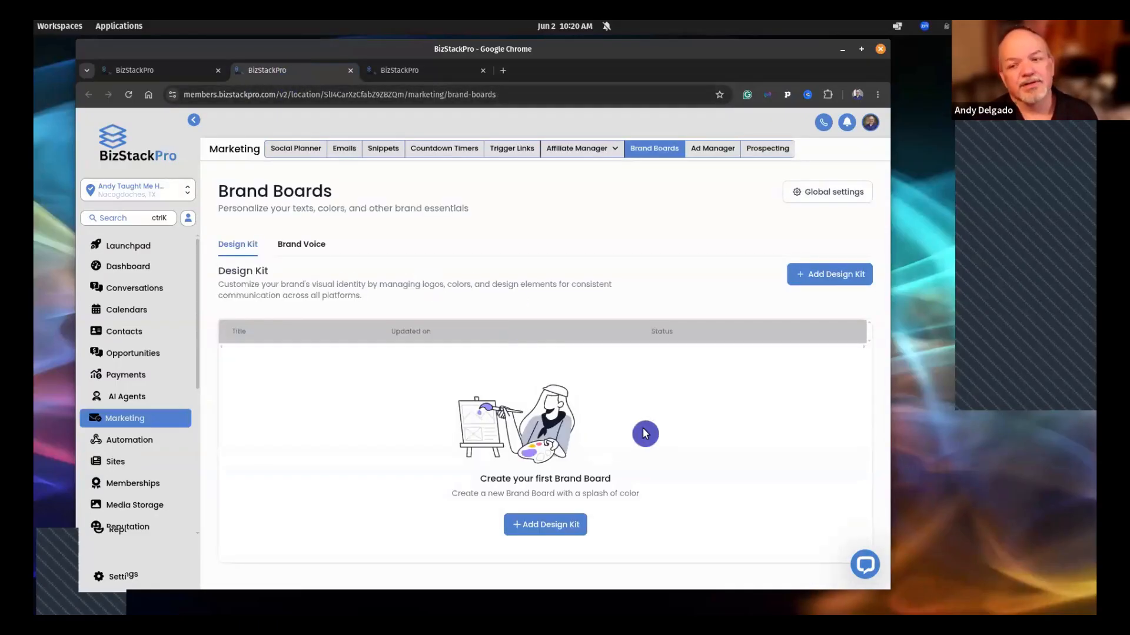
pyautogui.click(545, 527)
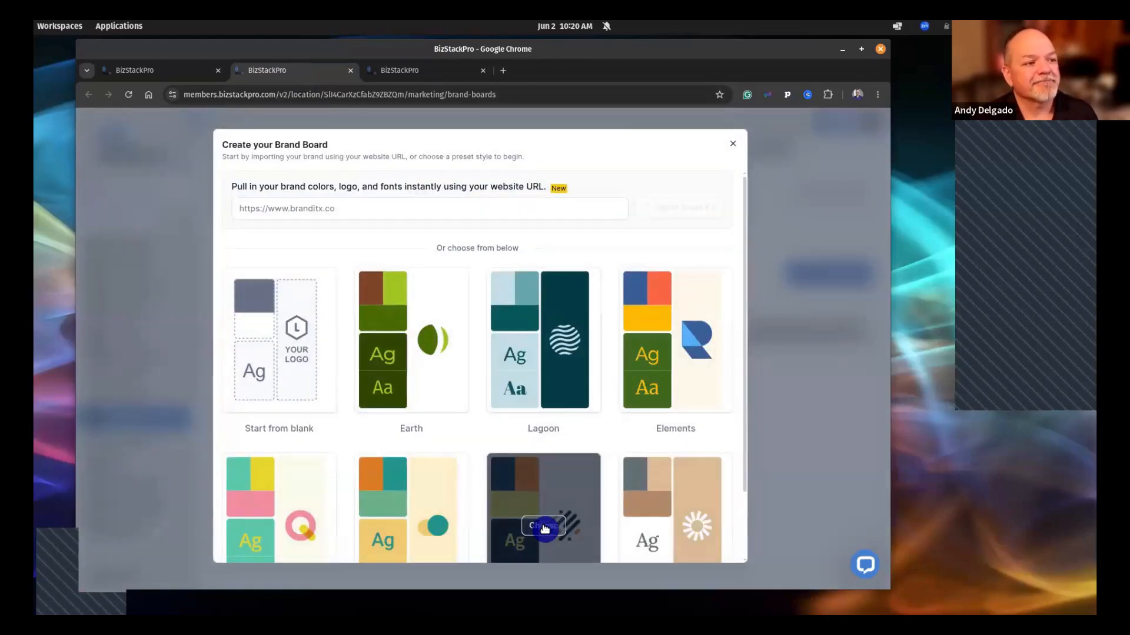
pyautogui.click(273, 346)
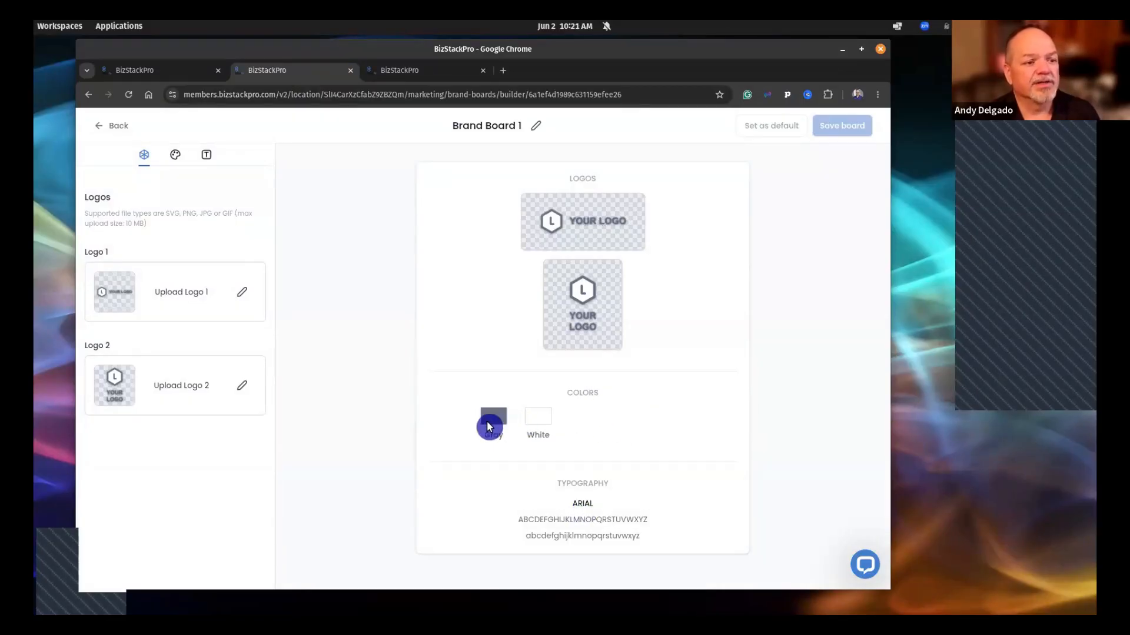
# Rename the new brand board ATMH and save it
pyautogui.click(476, 120)
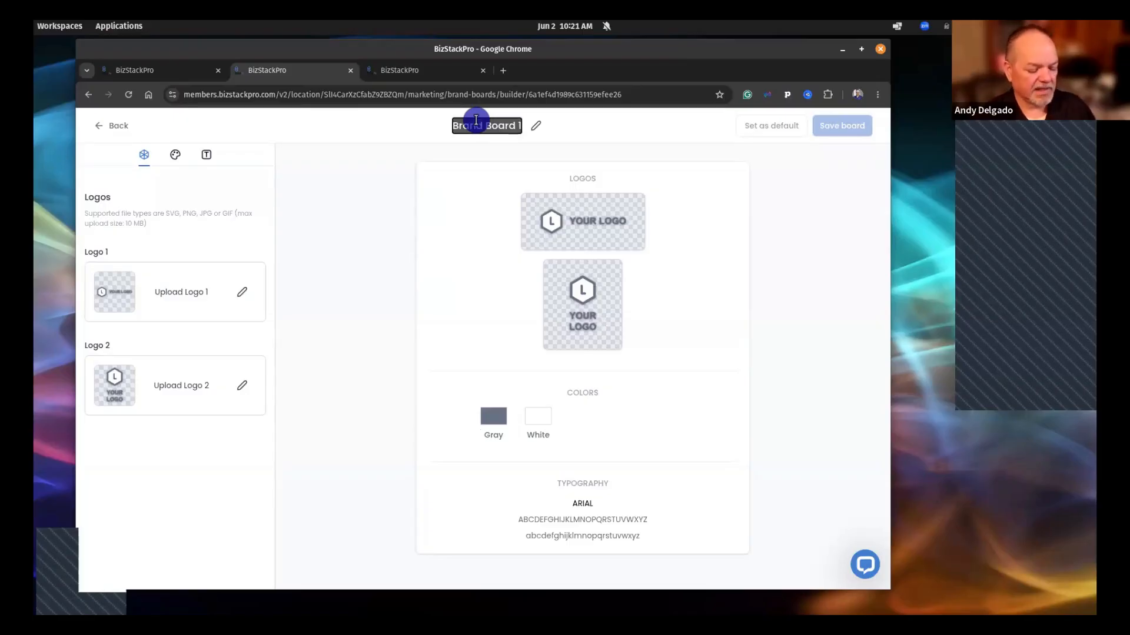
pyautogui.press('BackSpace')
pyautogui.write('ATMH')
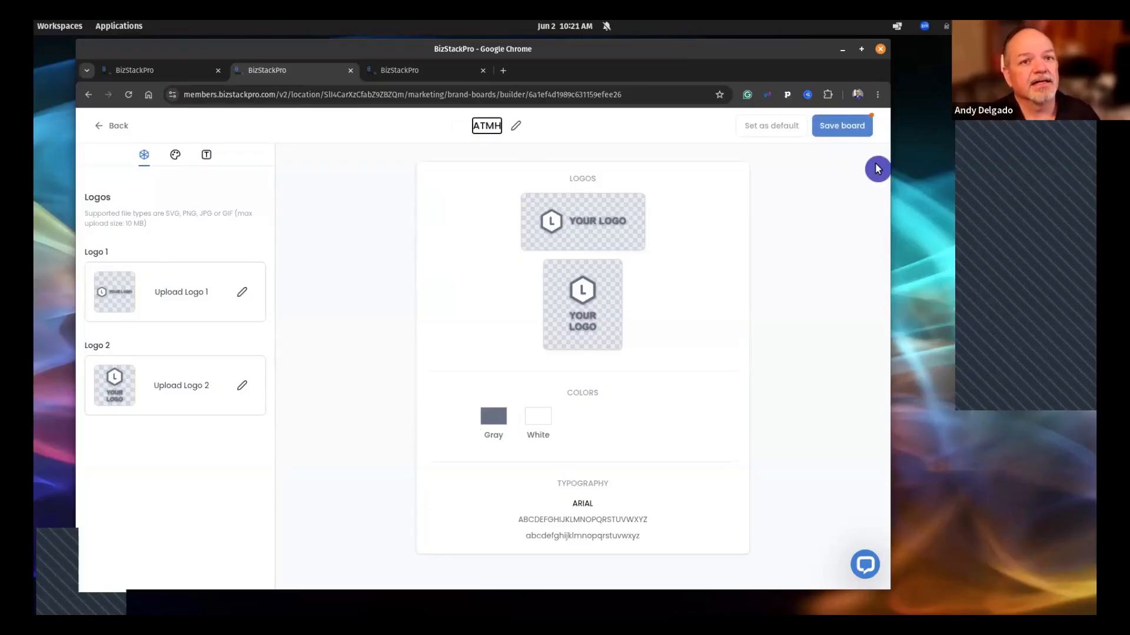
pyautogui.click(843, 127)
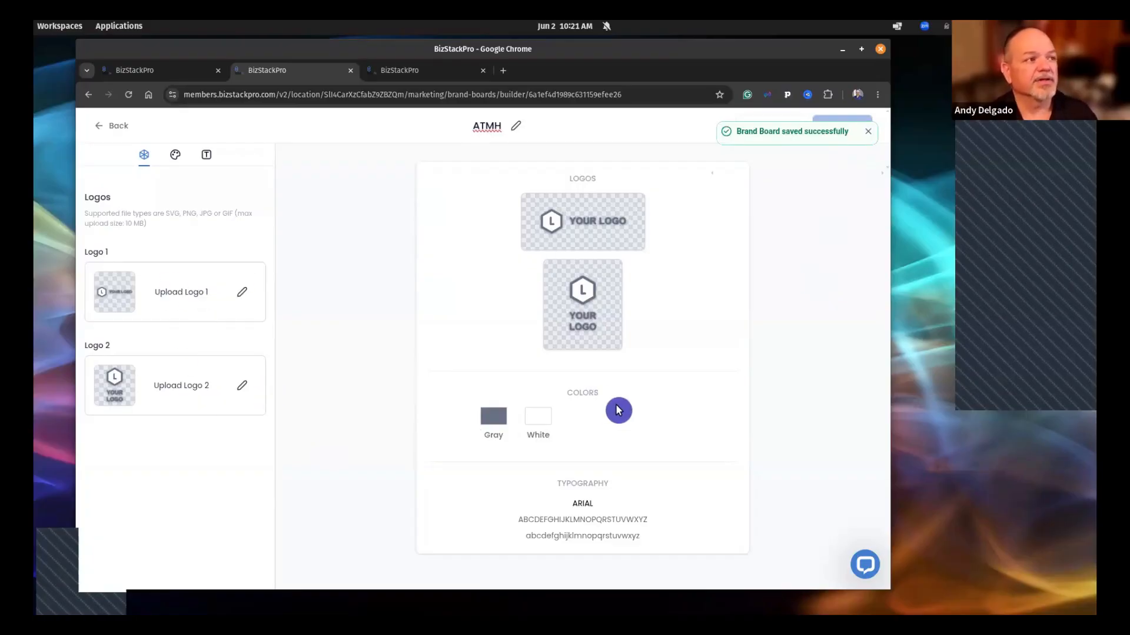
# Rename the board's first color, Gray, as Deep Navy
pyautogui.click(176, 155)
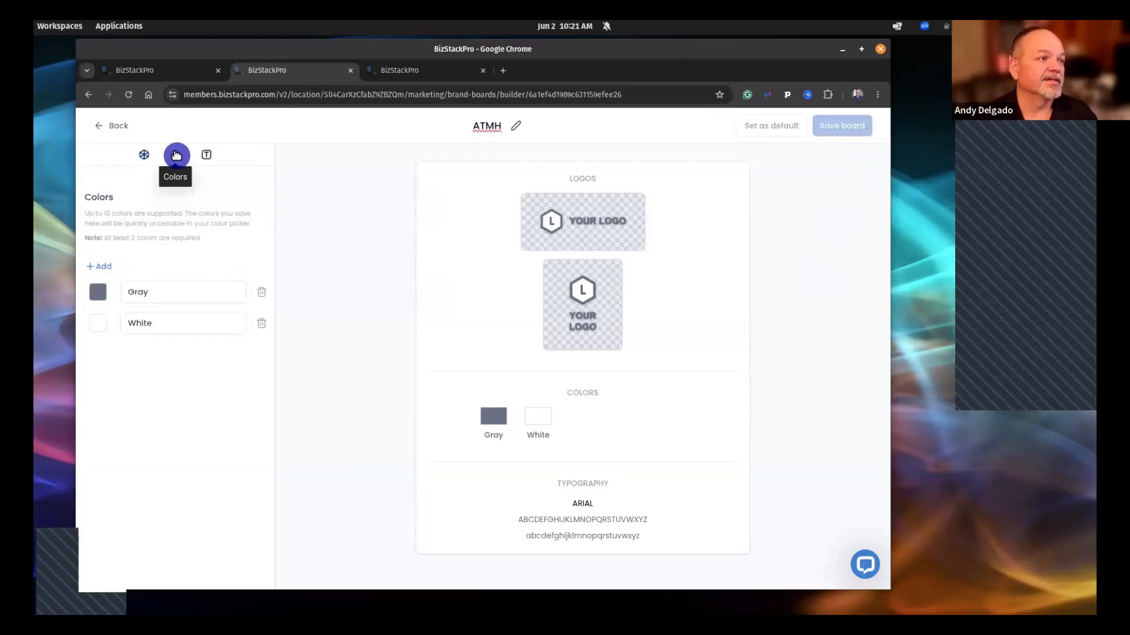
pyautogui.click(158, 296)
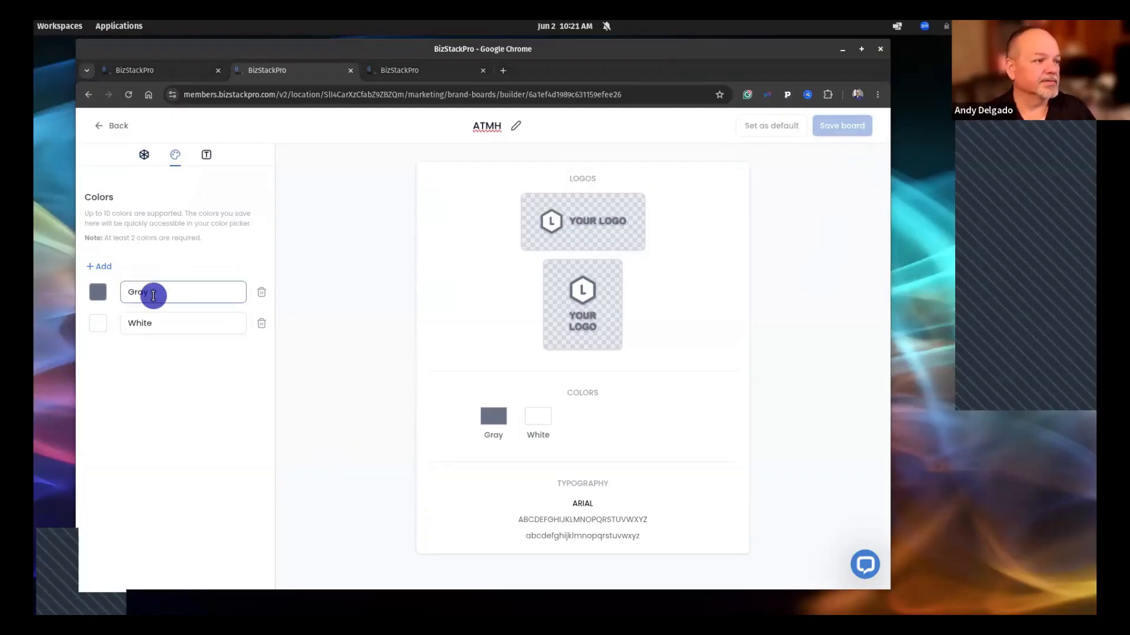
pyautogui.moveTo(153, 296); pyautogui.dragTo(105, 298)
pyautogui.write('Deep')
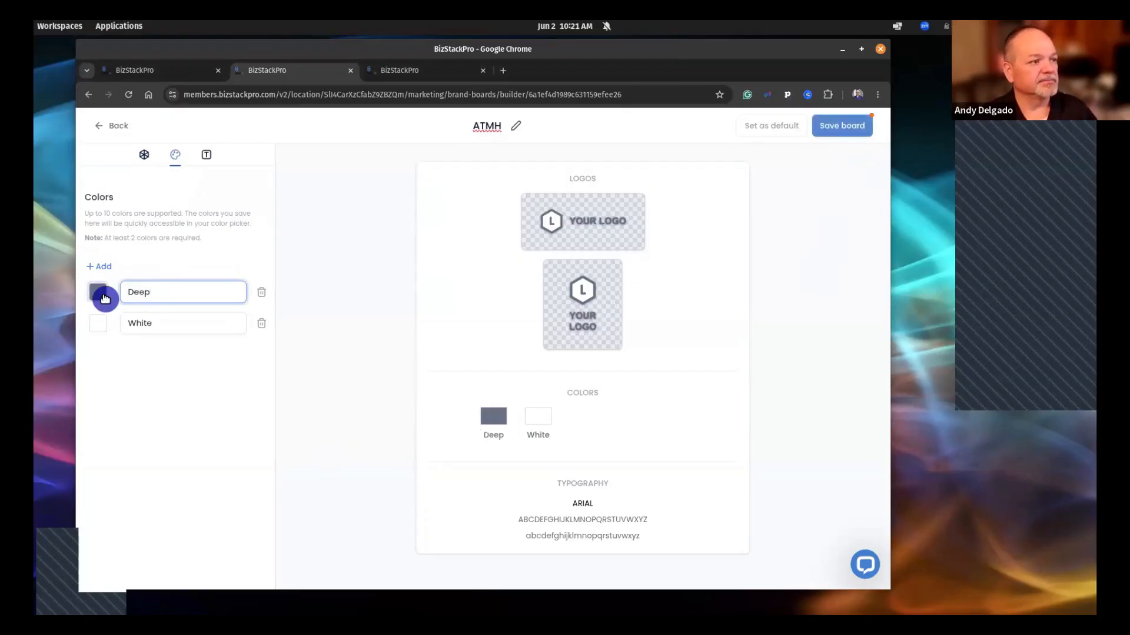
pyautogui.write(' Navy')
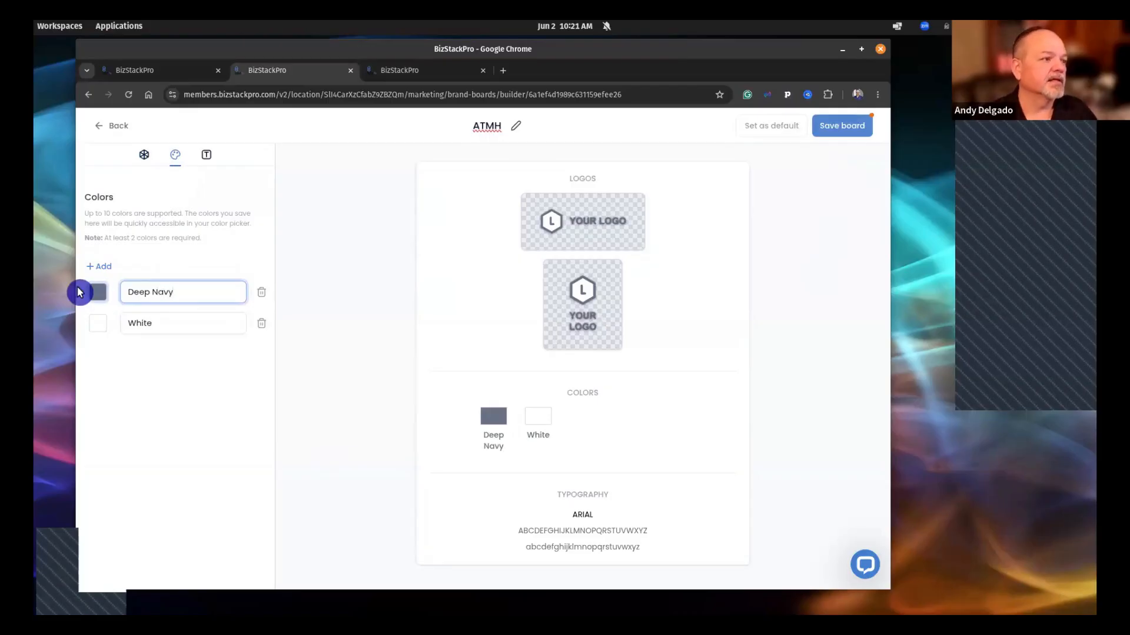
# Set the Deep Navy swatch to hex color 06135C
pyautogui.click(99, 296)
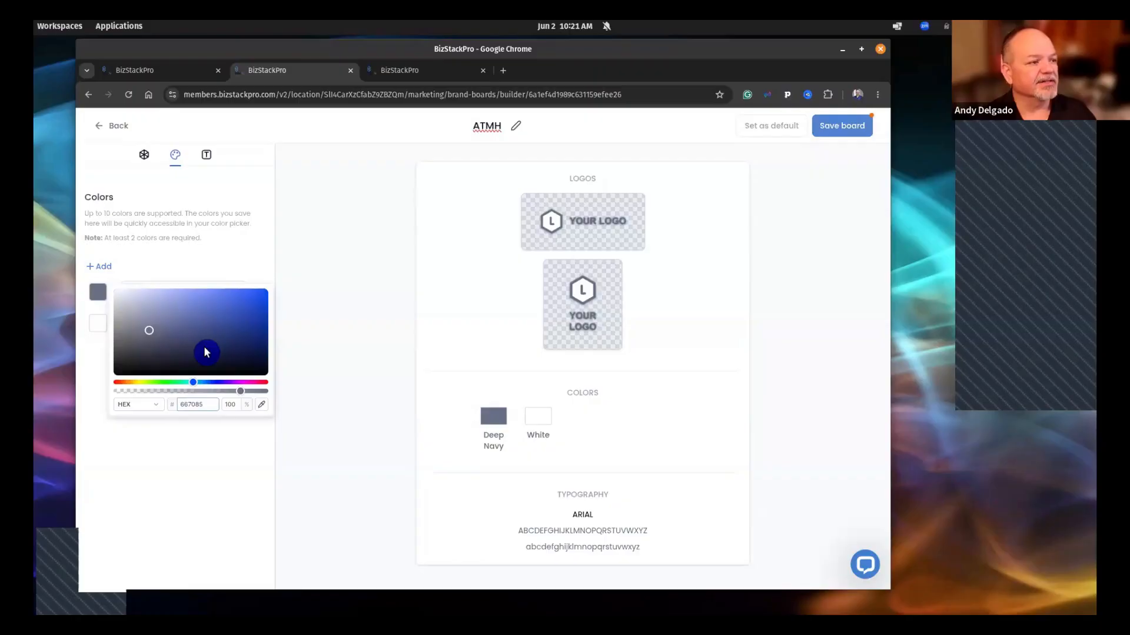
pyautogui.moveTo(180, 336)
pyautogui.mouseDown()
pyautogui.moveTo(247, 322)
pyautogui.moveTo(256, 303)
pyautogui.moveTo(214, 305)
pyautogui.moveTo(234, 332)
pyautogui.moveTo(220, 319)
pyautogui.mouseUp()
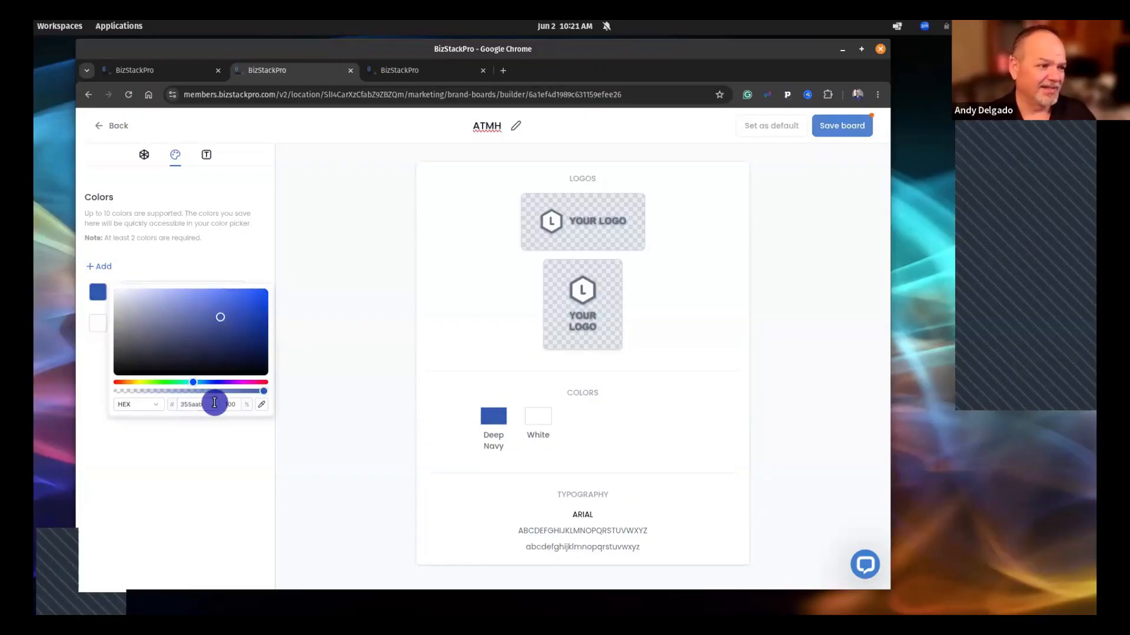
pyautogui.moveTo(209, 405); pyautogui.dragTo(174, 410)
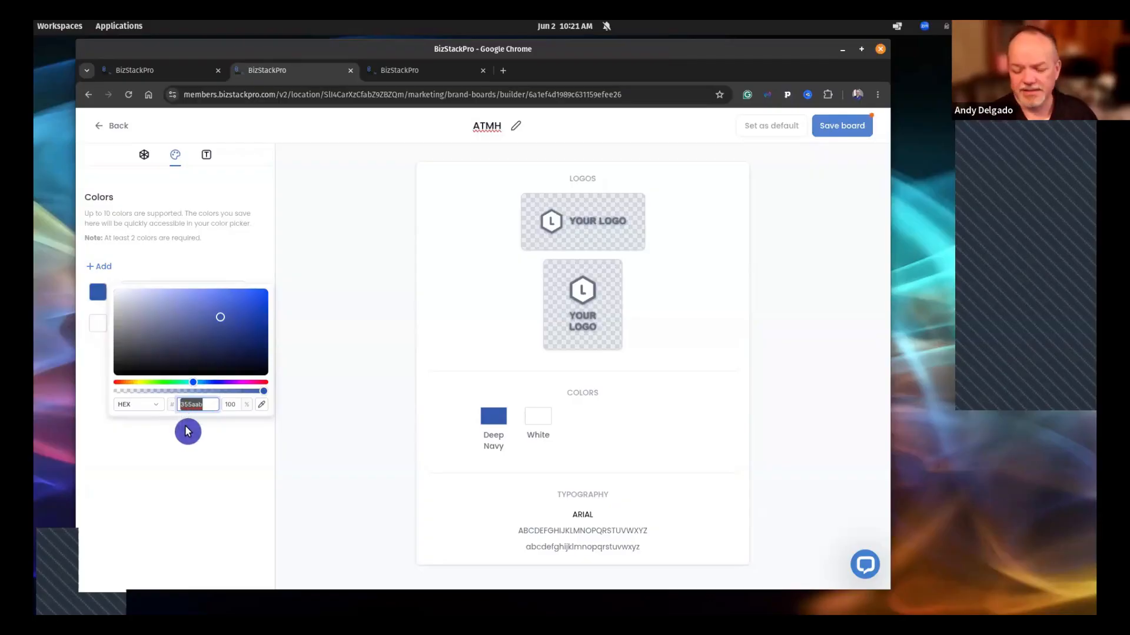
pyautogui.write('06135C')
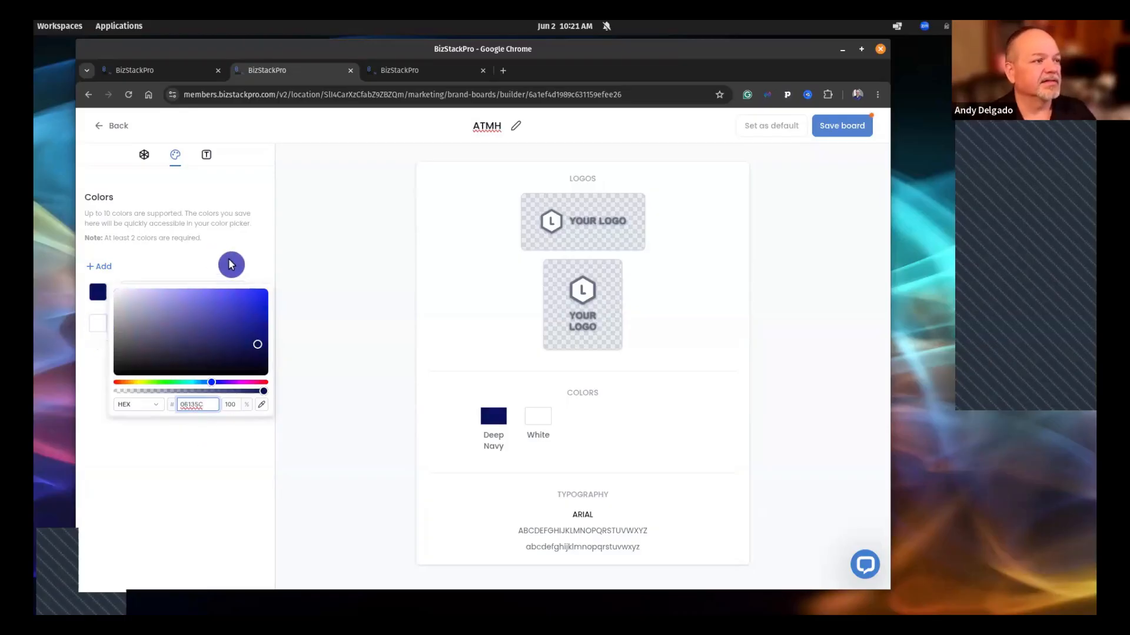
pyautogui.click(231, 264)
# Rename the board's second color, White, as Navy
pyautogui.click(211, 325)
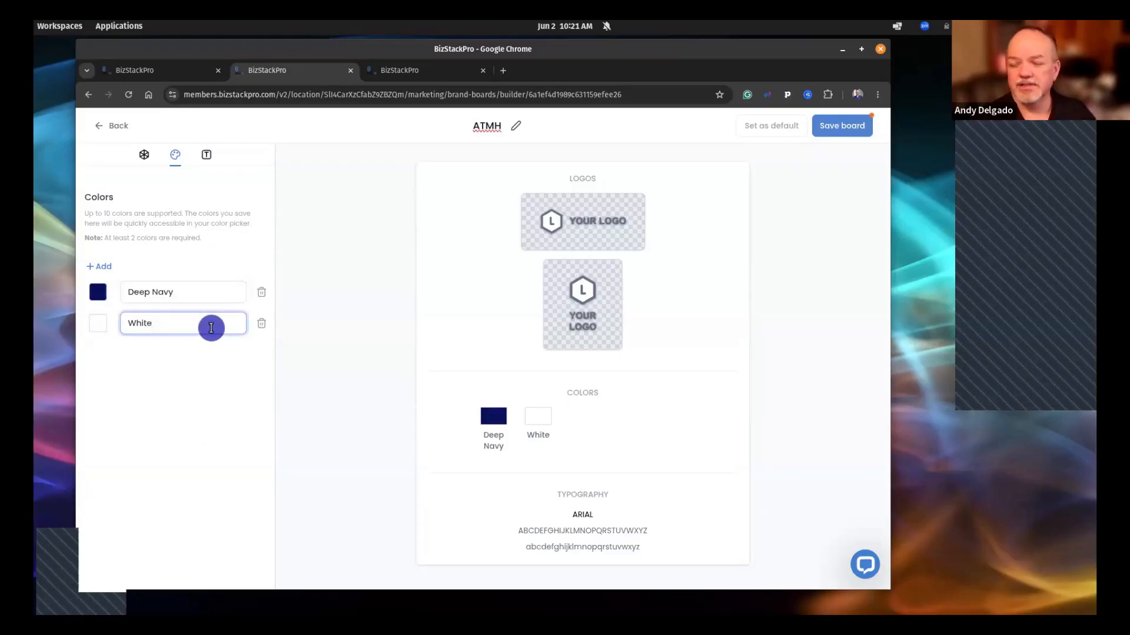
pyautogui.press('BackSpace')
pyautogui.press('BackSpace')
pyautogui.press('BackSpace')
pyautogui.press('BackSpace')
pyautogui.press('BackSpace')
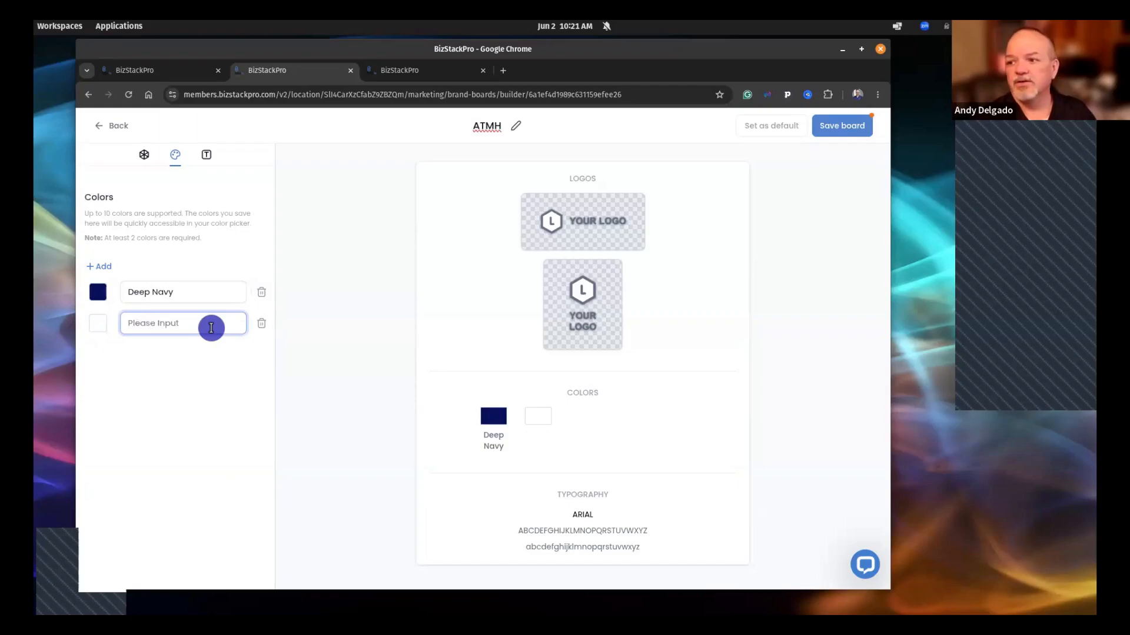
pyautogui.write('Navy')
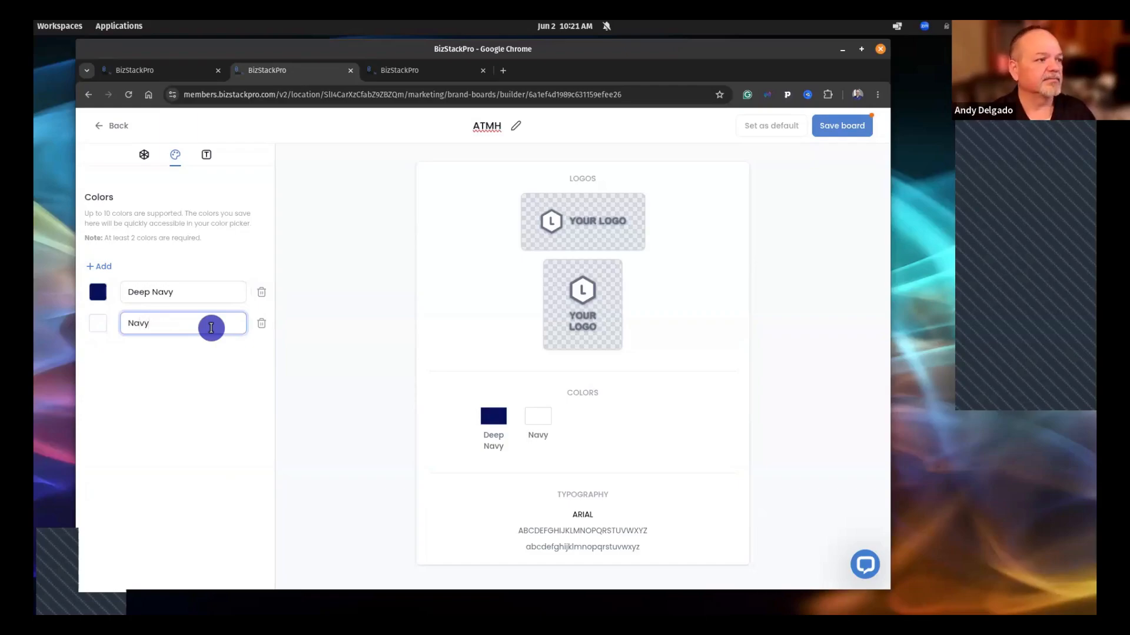
# Set the Navy swatch to hex color 041e4c
pyautogui.click(100, 327)
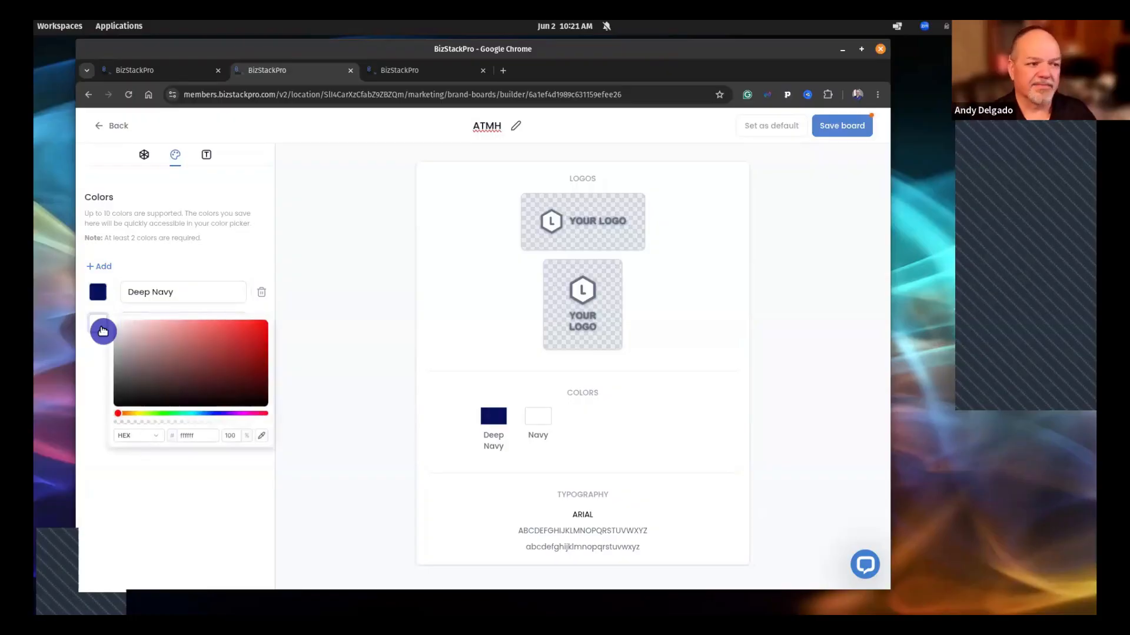
pyautogui.click(204, 437)
pyautogui.press('BackSpace')
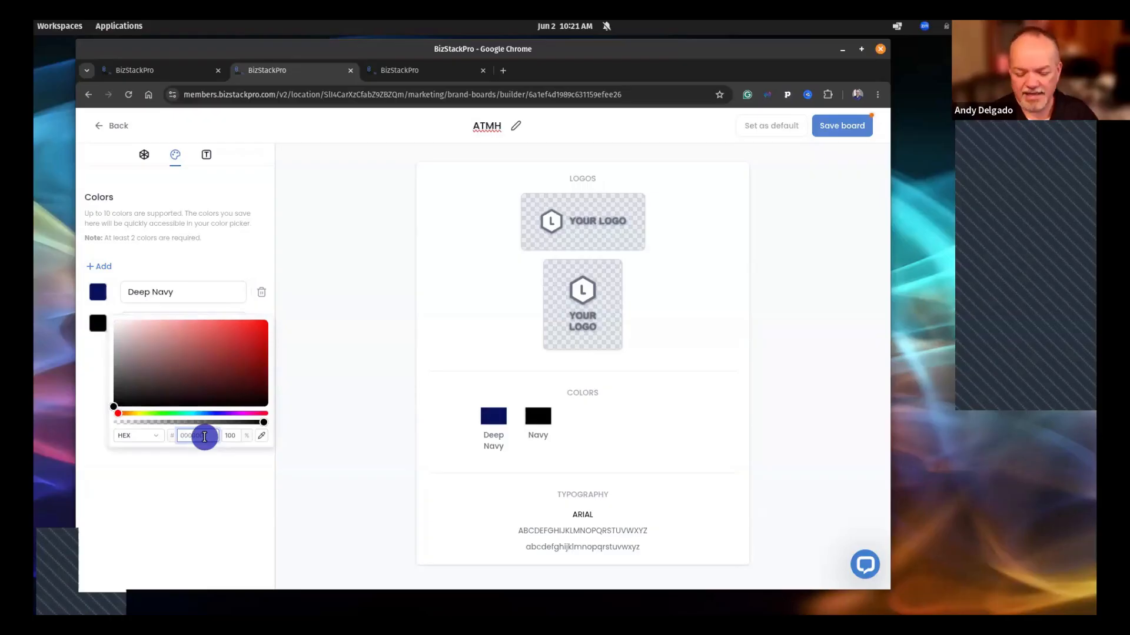
pyautogui.write('041')
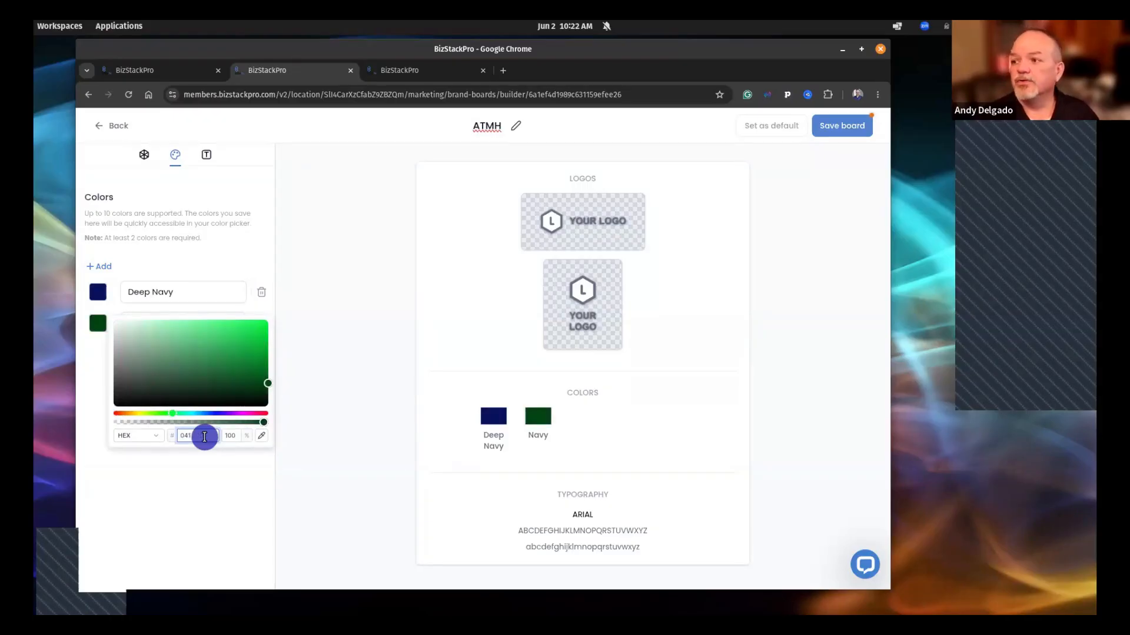
pyautogui.write('1e4')
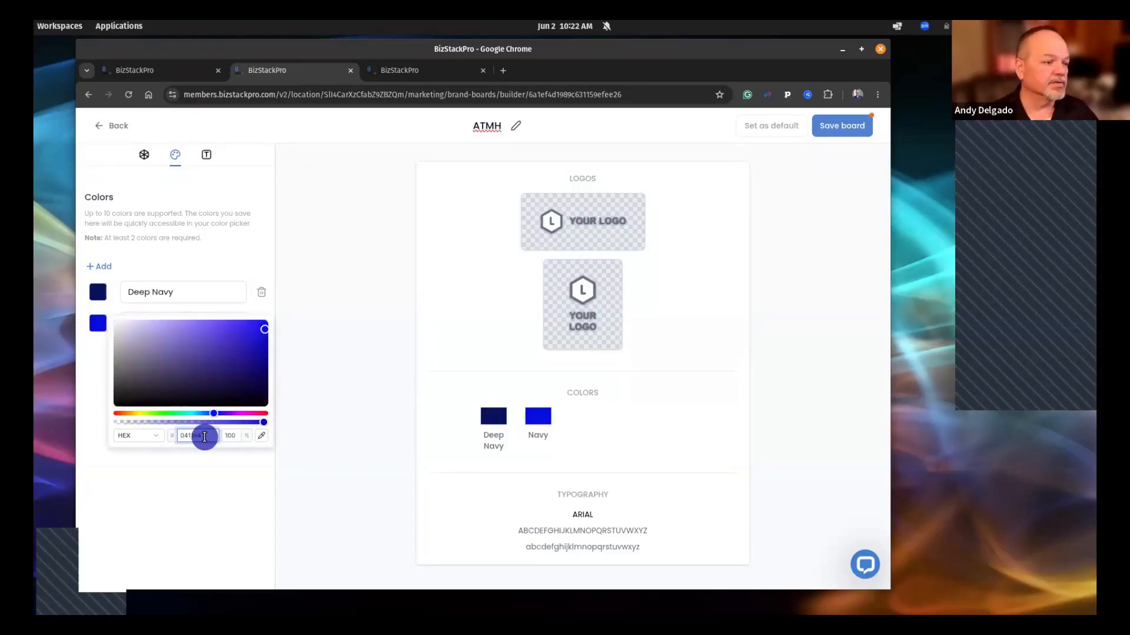
pyautogui.write('c')
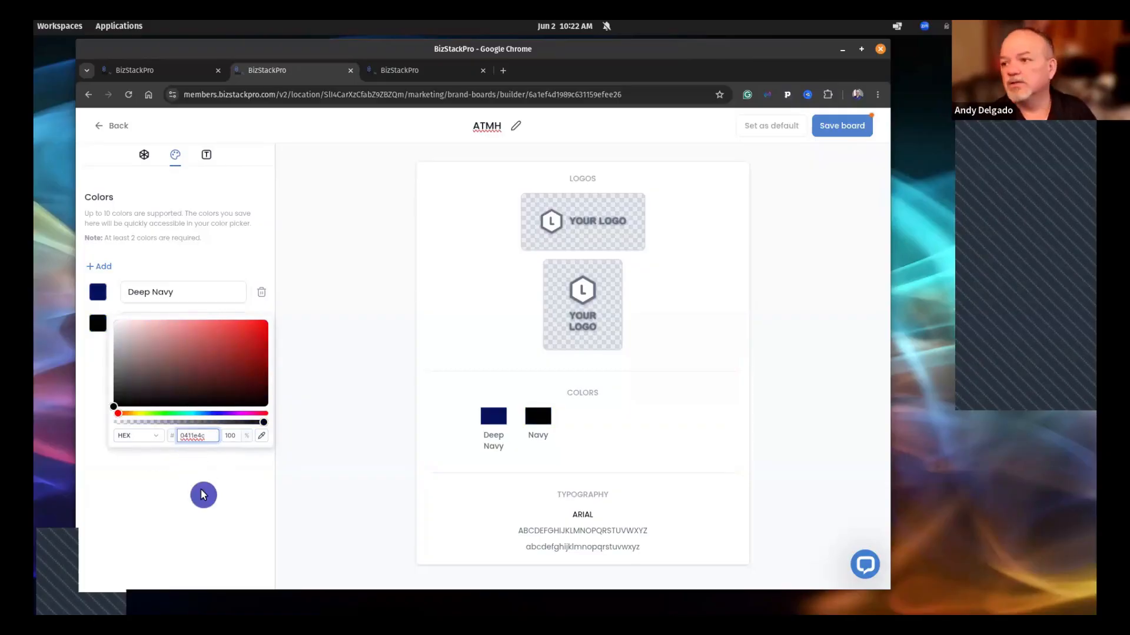
pyautogui.press('Left')
pyautogui.press('Left')
pyautogui.press('Left')
pyautogui.press('BackSpace')
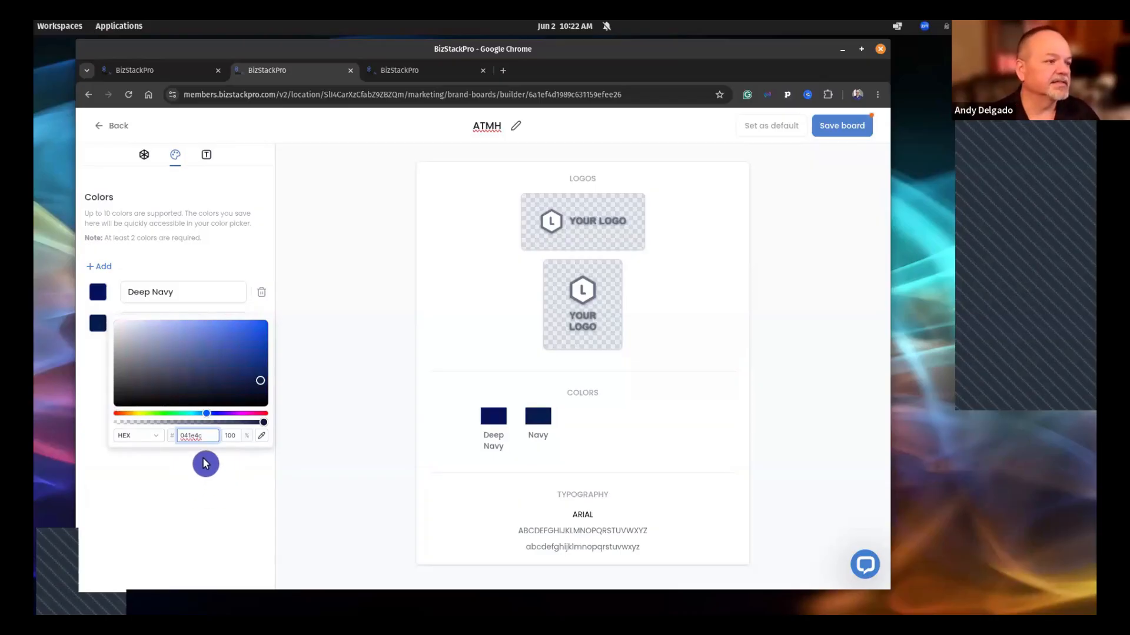
pyautogui.click(202, 461)
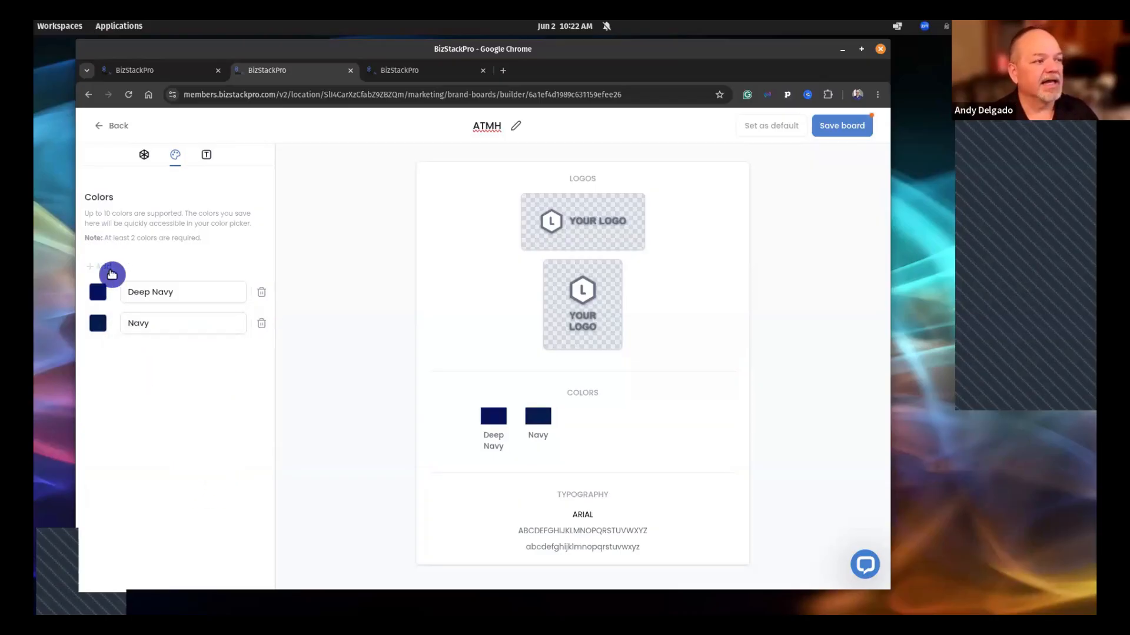
# Add a third color to the brand board and name it Bright Blue
pyautogui.click(101, 267)
pyautogui.click(197, 351)
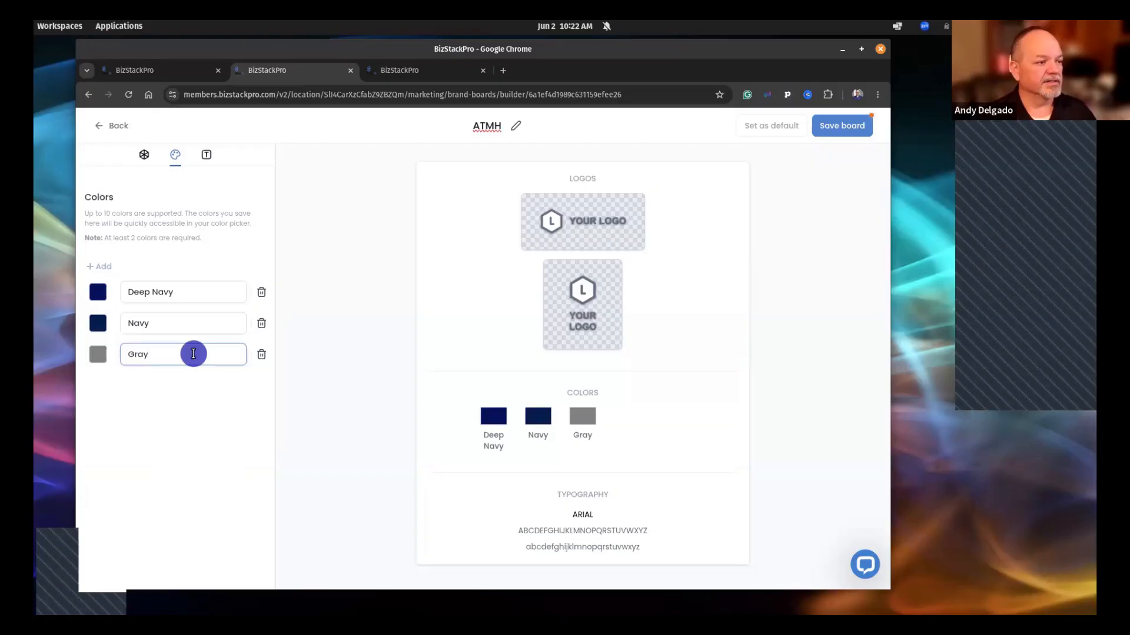
pyautogui.press('BackSpace')
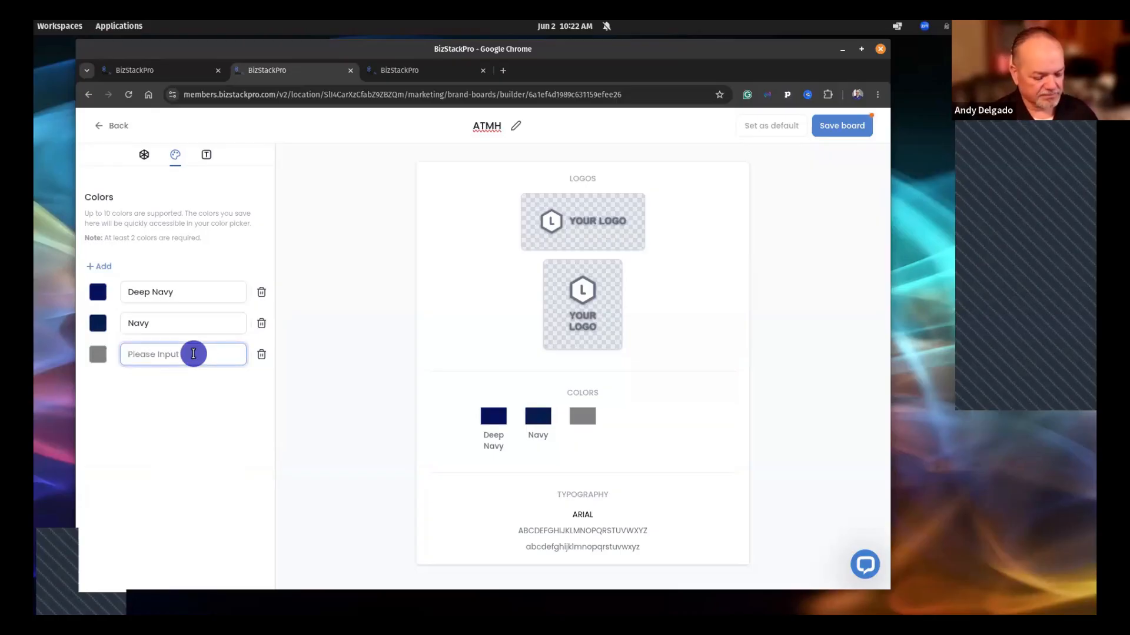
pyautogui.write('Bright Blue')
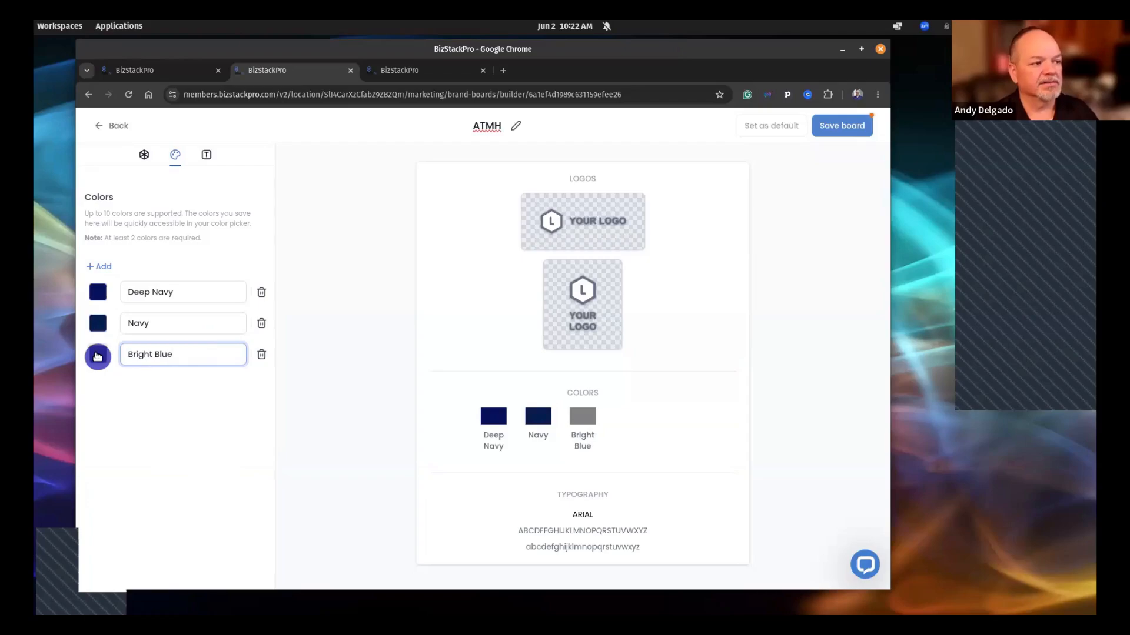
# Set the Bright Blue swatch to hex color 22569e
pyautogui.click(98, 357)
pyautogui.click(210, 466)
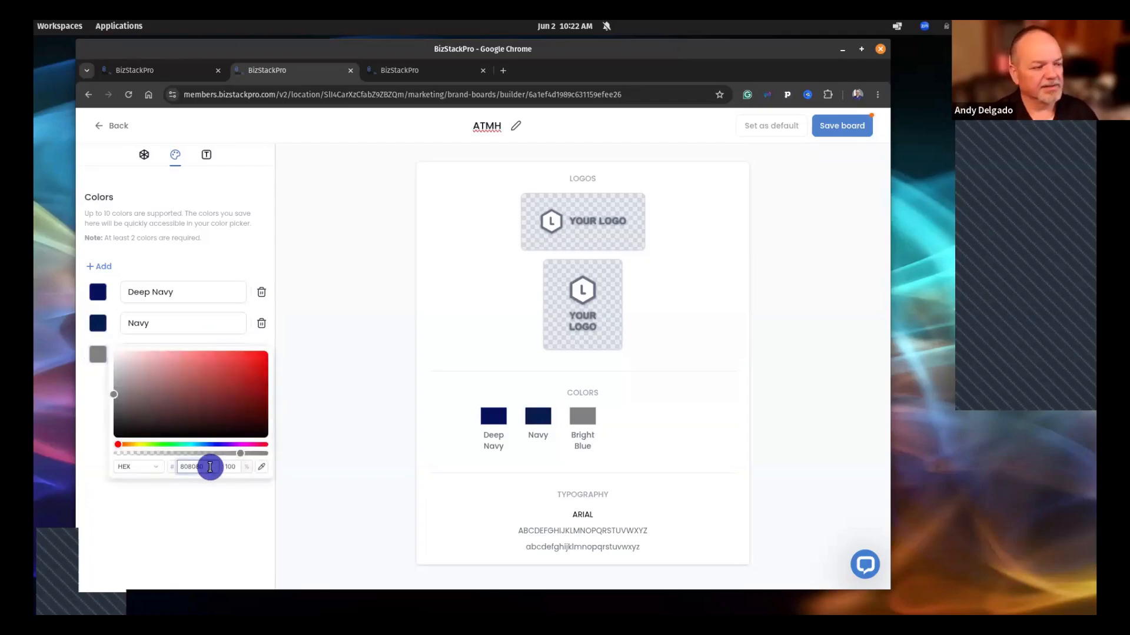
pyautogui.press('BackSpace')
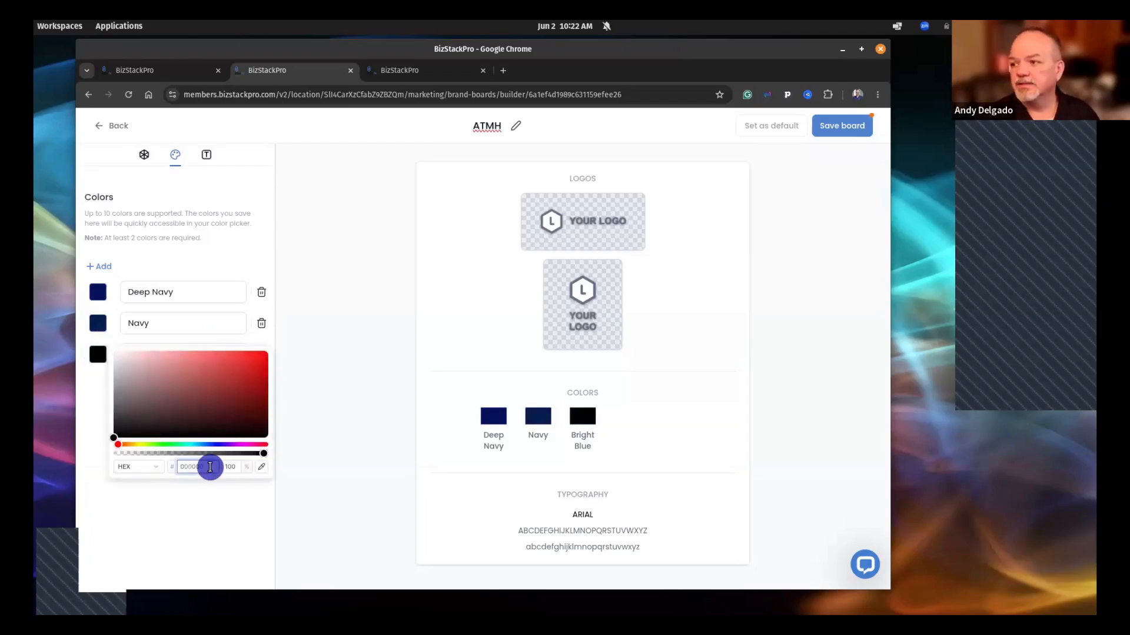
pyautogui.write('22569')
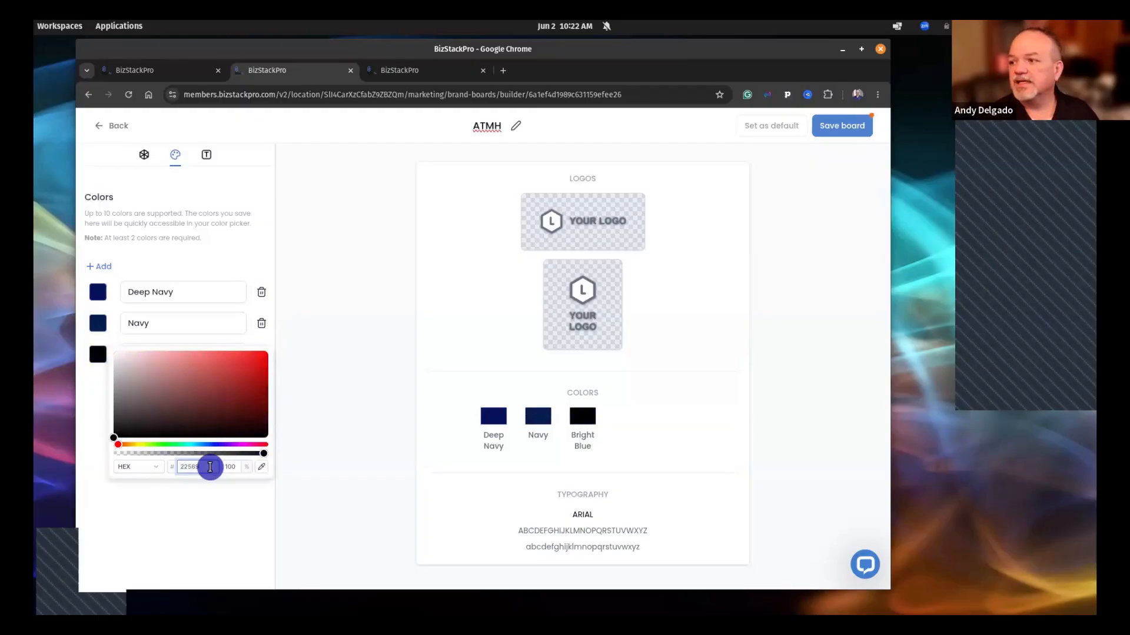
pyautogui.write('e')
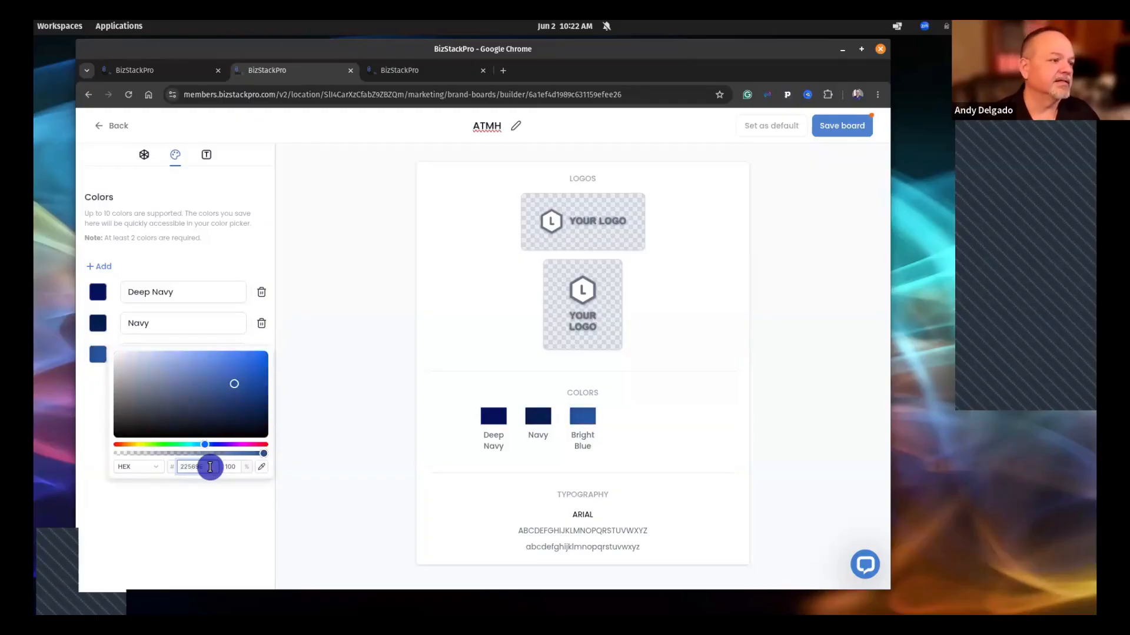
pyautogui.click(191, 523)
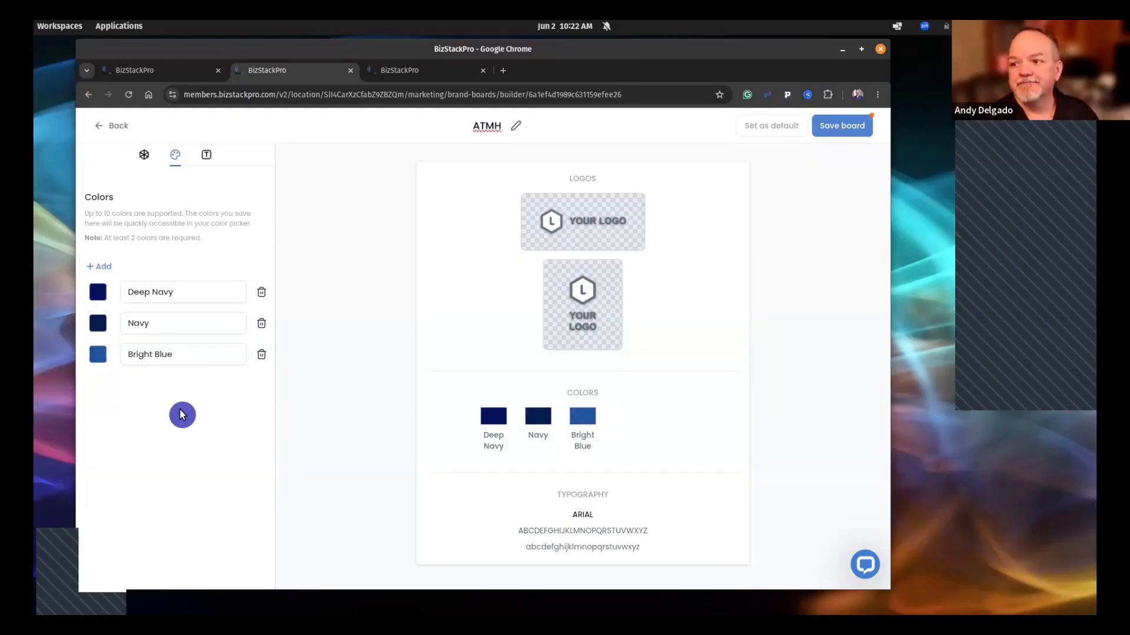
# Add a fourth color to the brand board and name it Gold
pyautogui.click(100, 267)
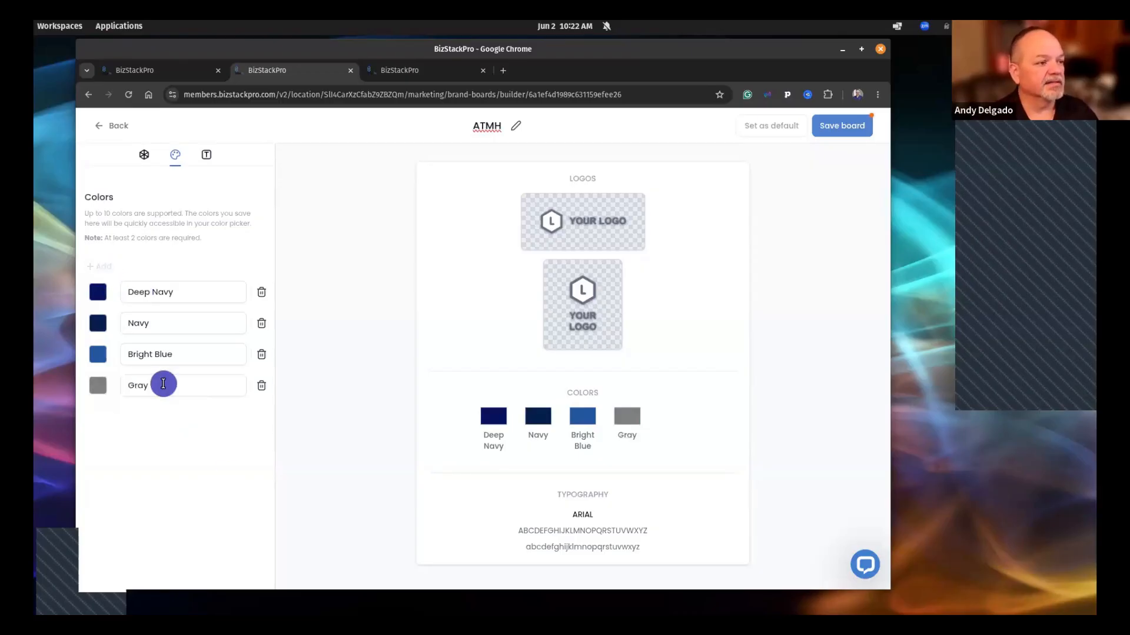
pyautogui.click(163, 382)
pyautogui.doubleClick(163, 380)
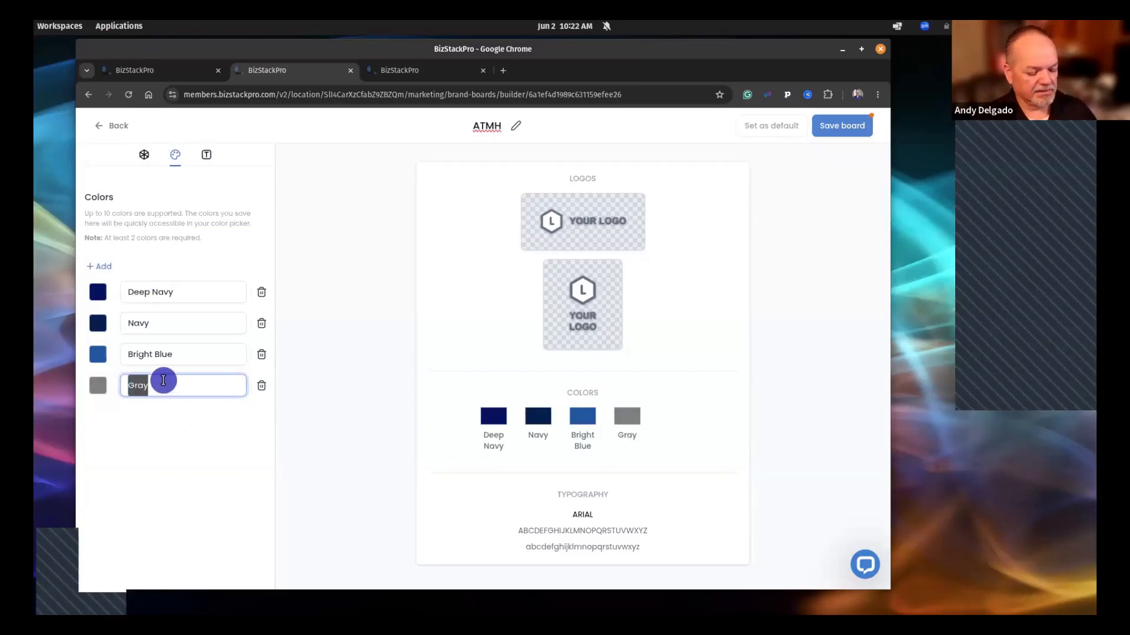
pyautogui.write('Gold')
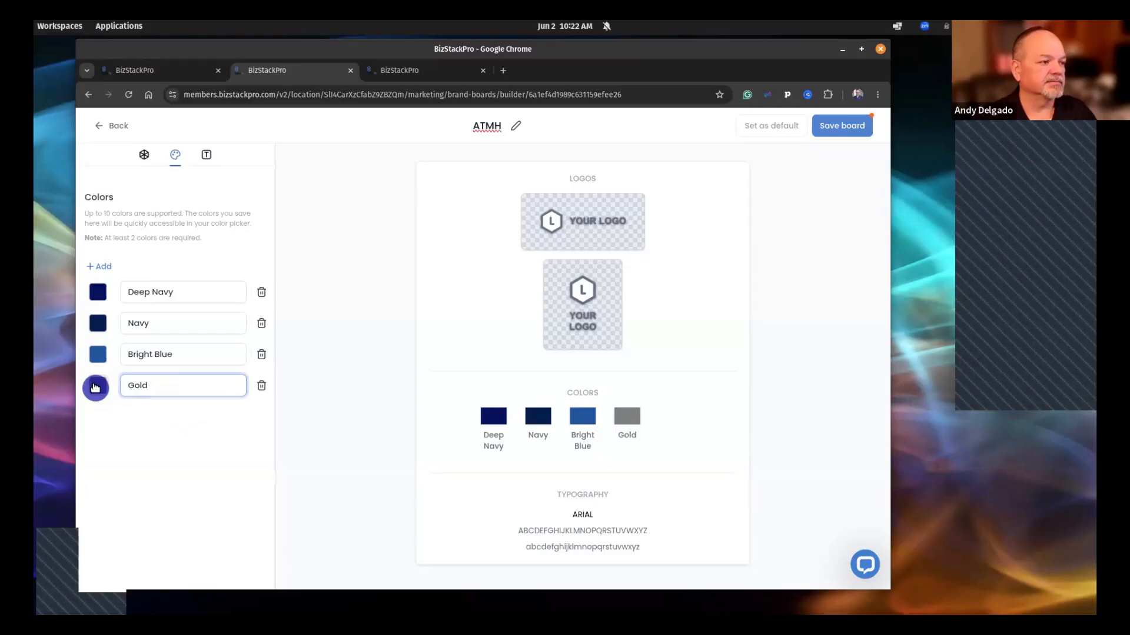
# Set the Gold swatch to hex color E7A32E
pyautogui.click(96, 385)
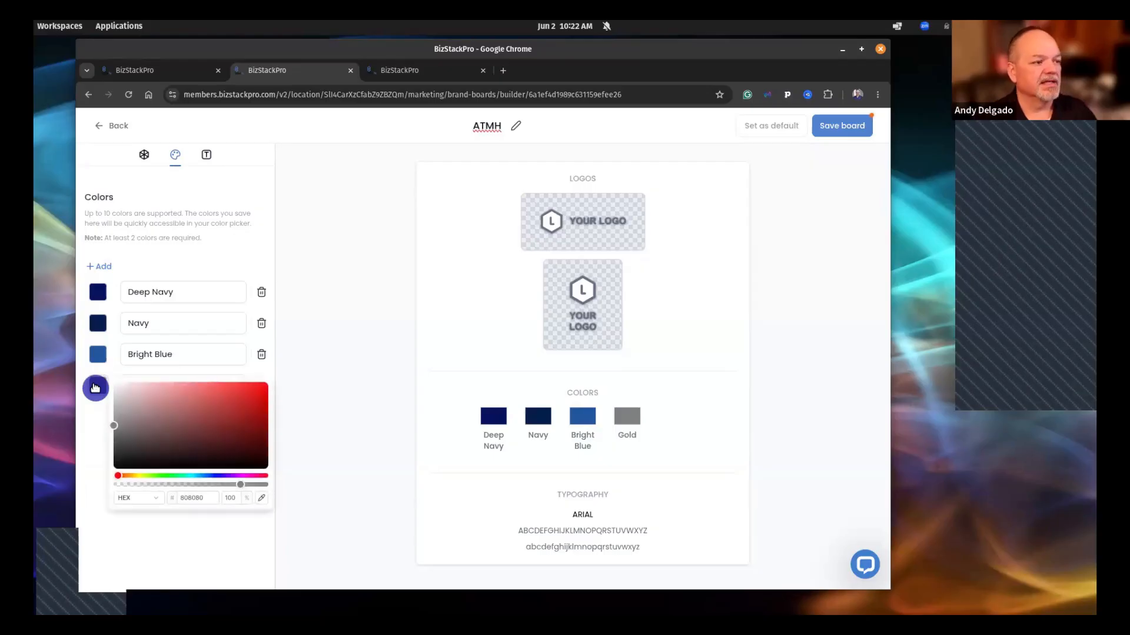
pyautogui.doubleClick(207, 499)
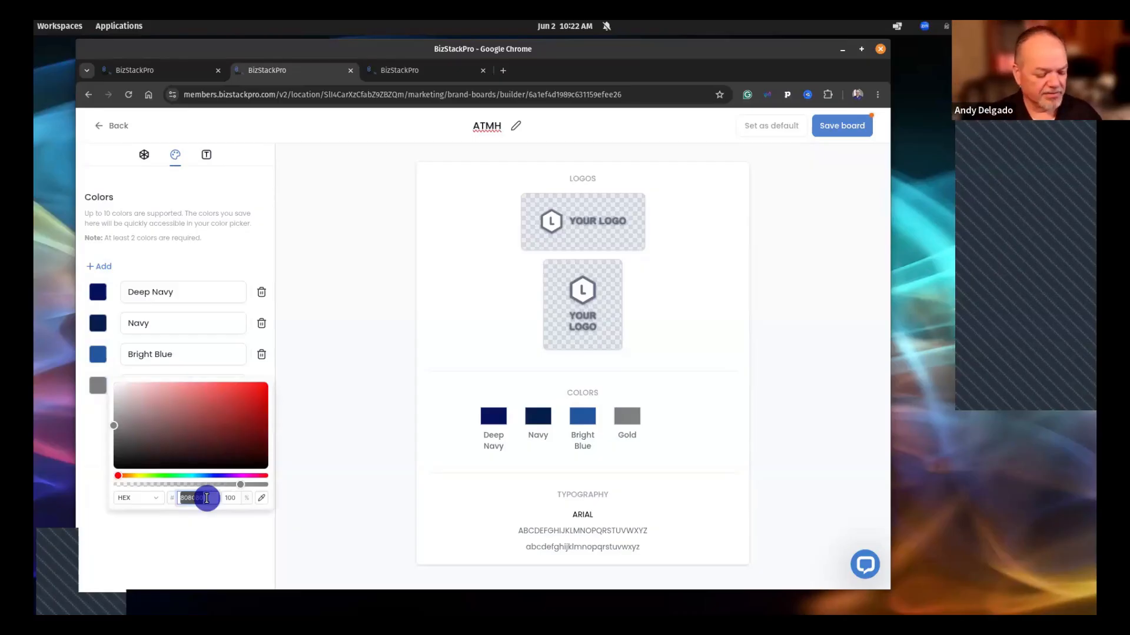
pyautogui.write('E7')
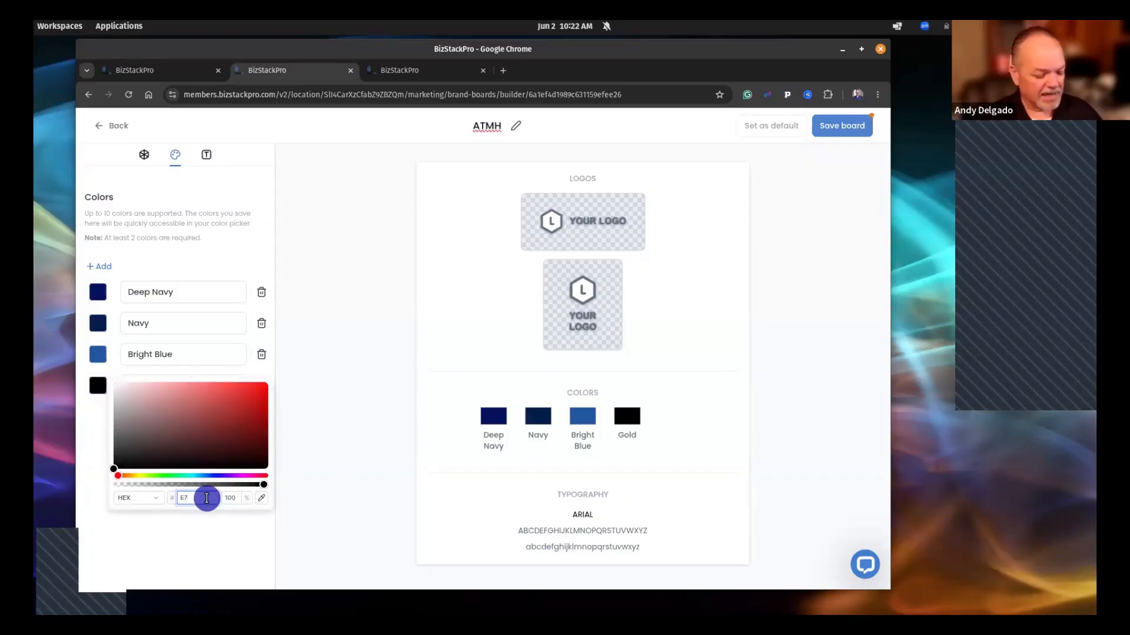
pyautogui.write('A32E')
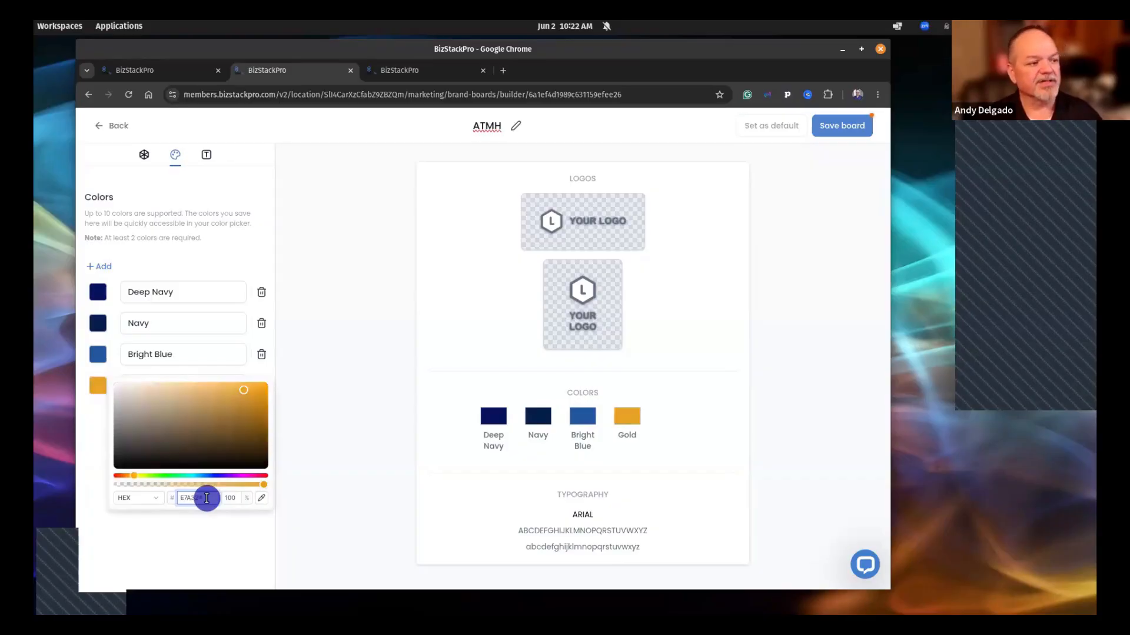
pyautogui.click(219, 527)
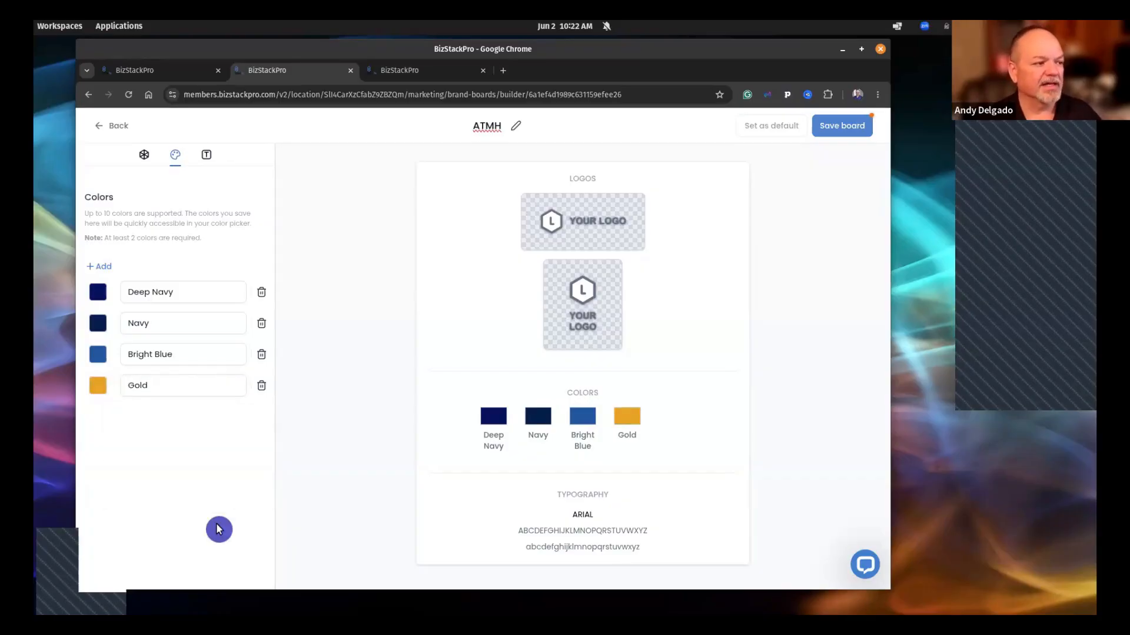
# Add a fifth color to the brand board and name it Light Gold
pyautogui.click(101, 267)
pyautogui.click(171, 415)
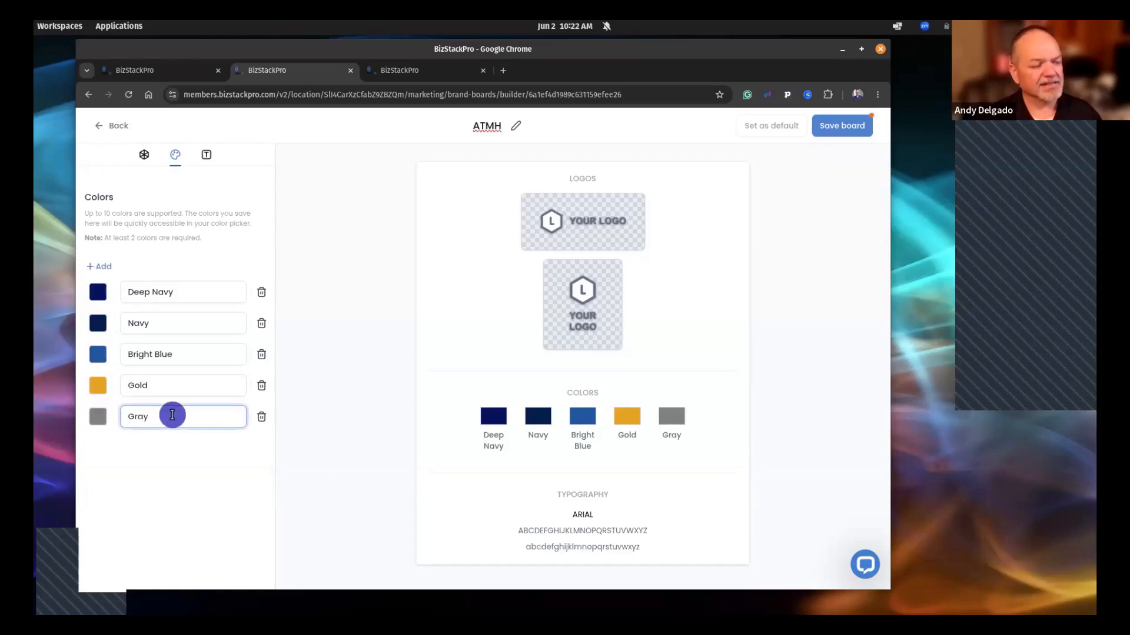
pyautogui.press('BackSpace')
pyautogui.press('BackSpace')
pyautogui.press('BackSpace')
pyautogui.press('BackSpace')
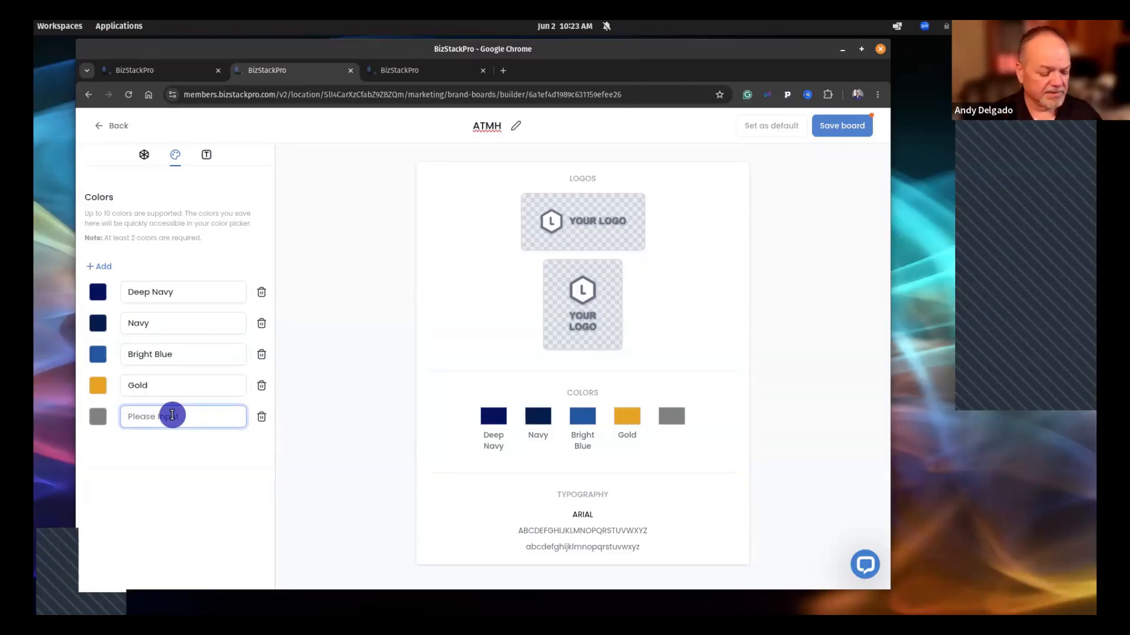
pyautogui.write('FCCA')
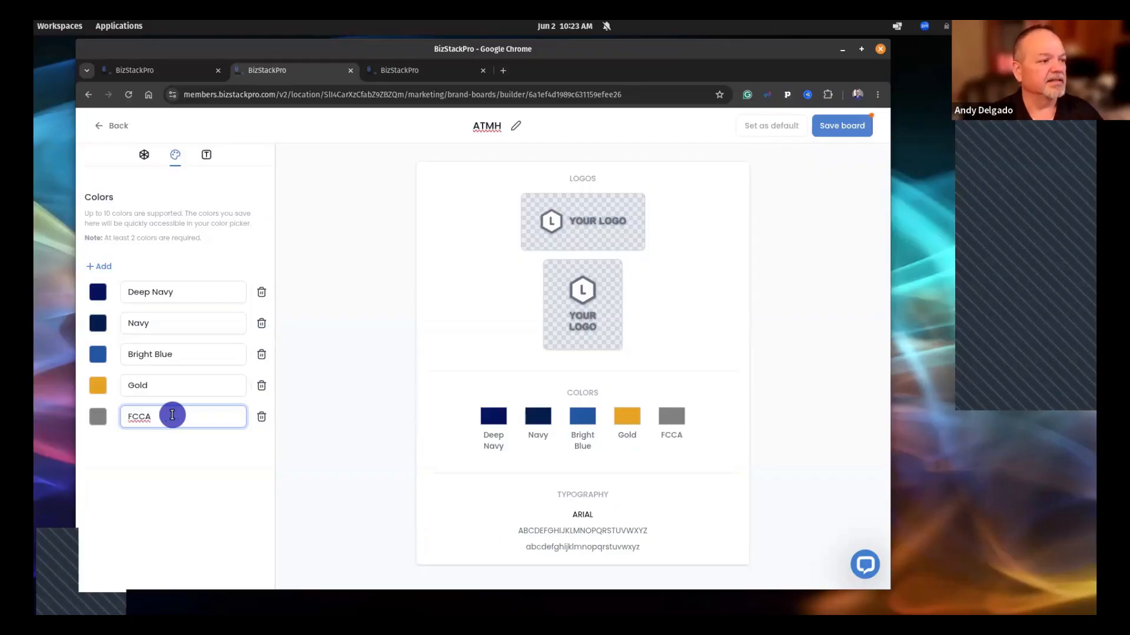
pyautogui.write('69')
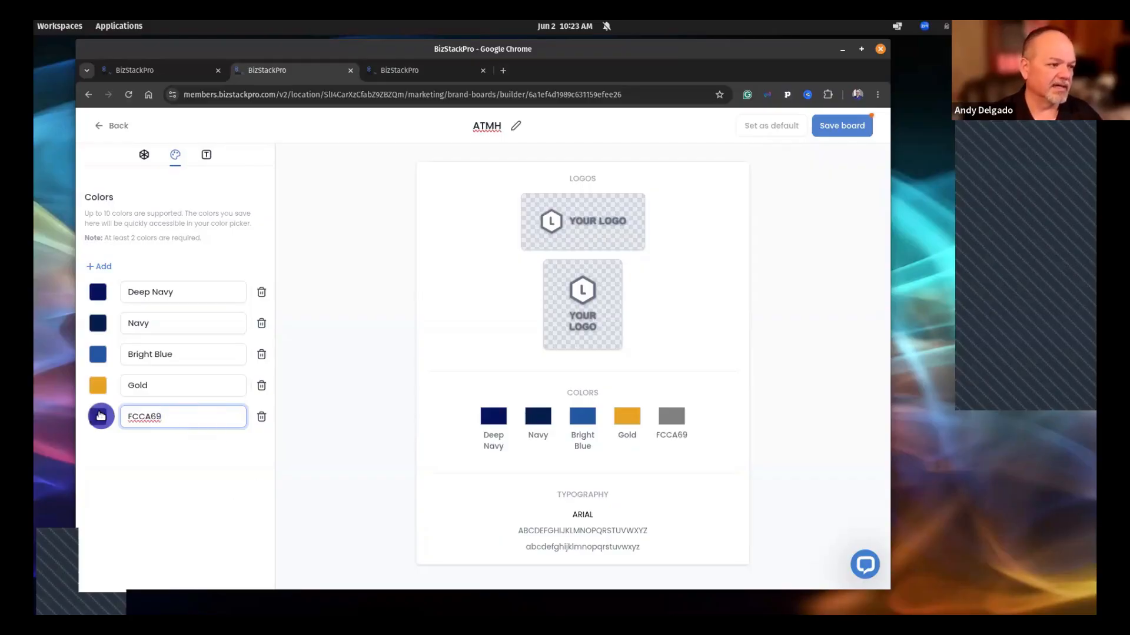
pyautogui.hotkey('ctrl', 'a')
pyautogui.press('BackSpace')
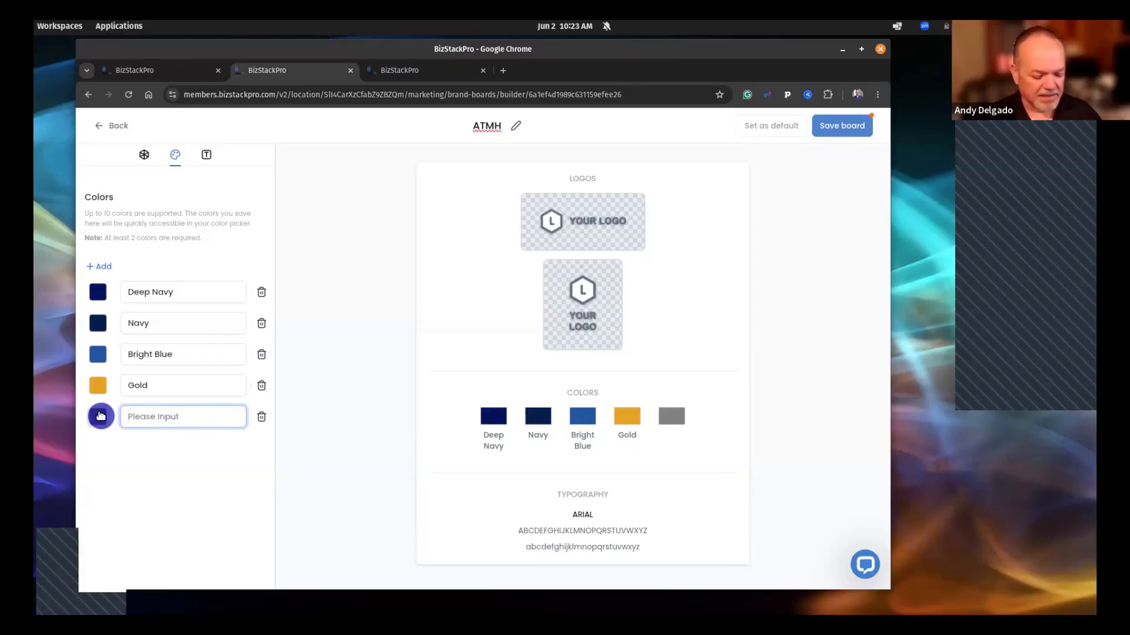
pyautogui.write('Light Gol')
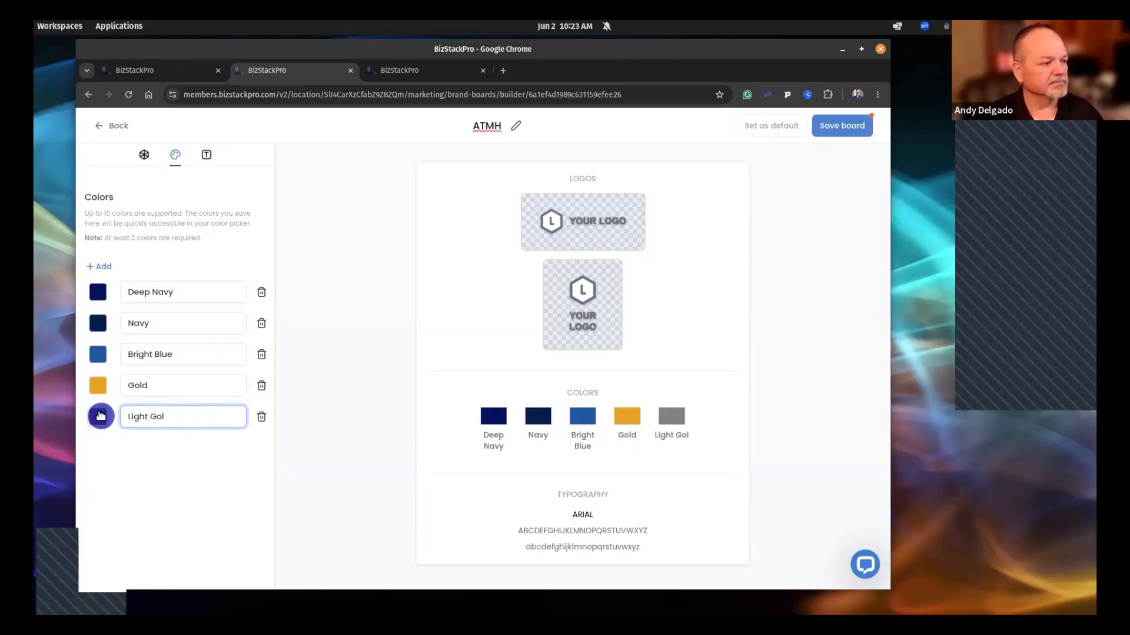
pyautogui.write('d')
# Set the Light Gold swatch to hex color FCCA69
pyautogui.click(101, 417)
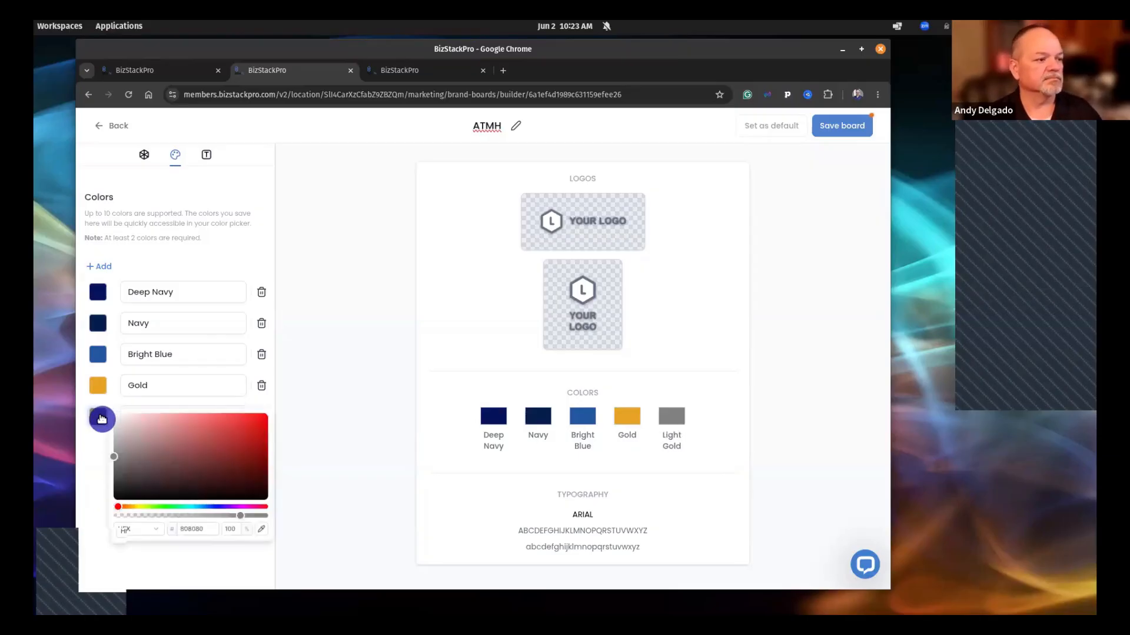
pyautogui.doubleClick(206, 529)
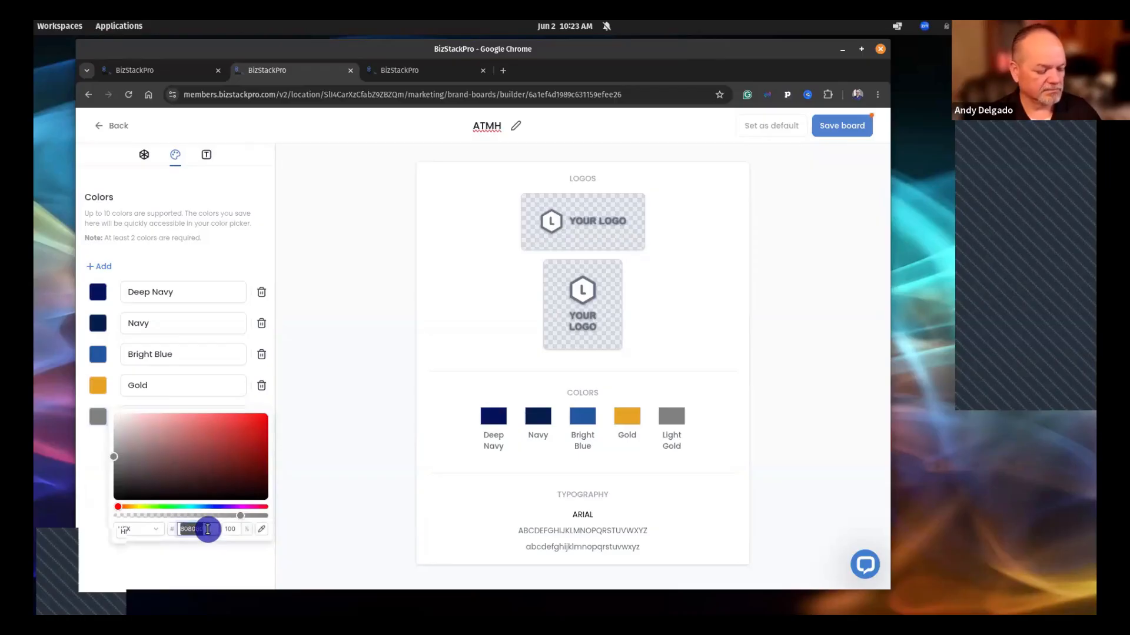
pyautogui.hotkey('ctrl', 'v')
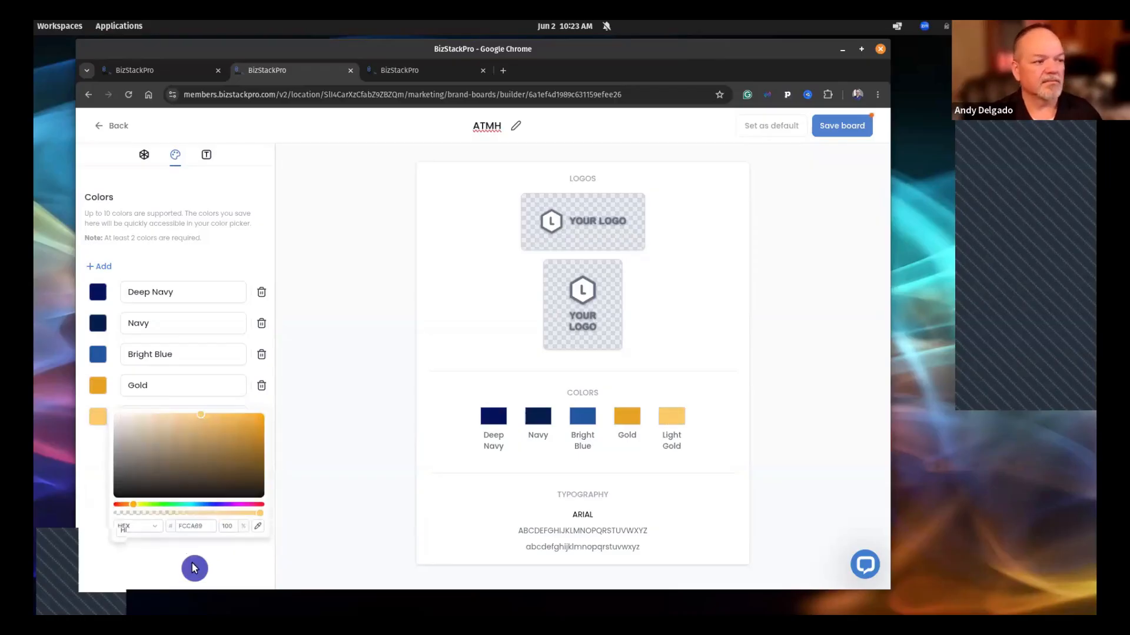
pyautogui.click(194, 567)
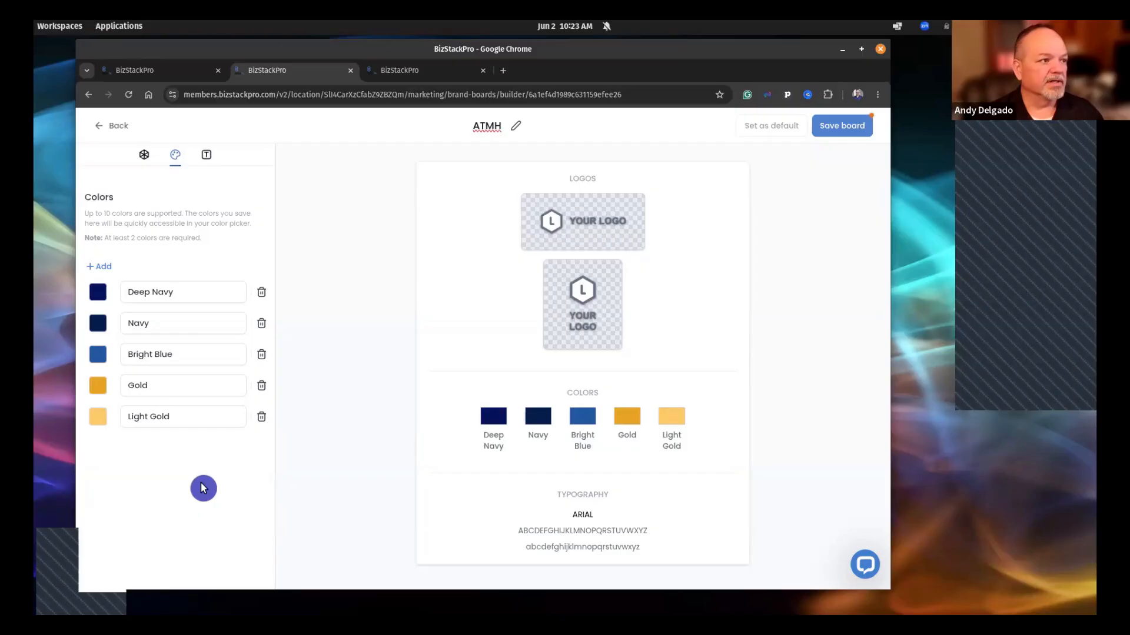
# Add a sixth color to the brand board and name it Light Text
pyautogui.click(113, 269)
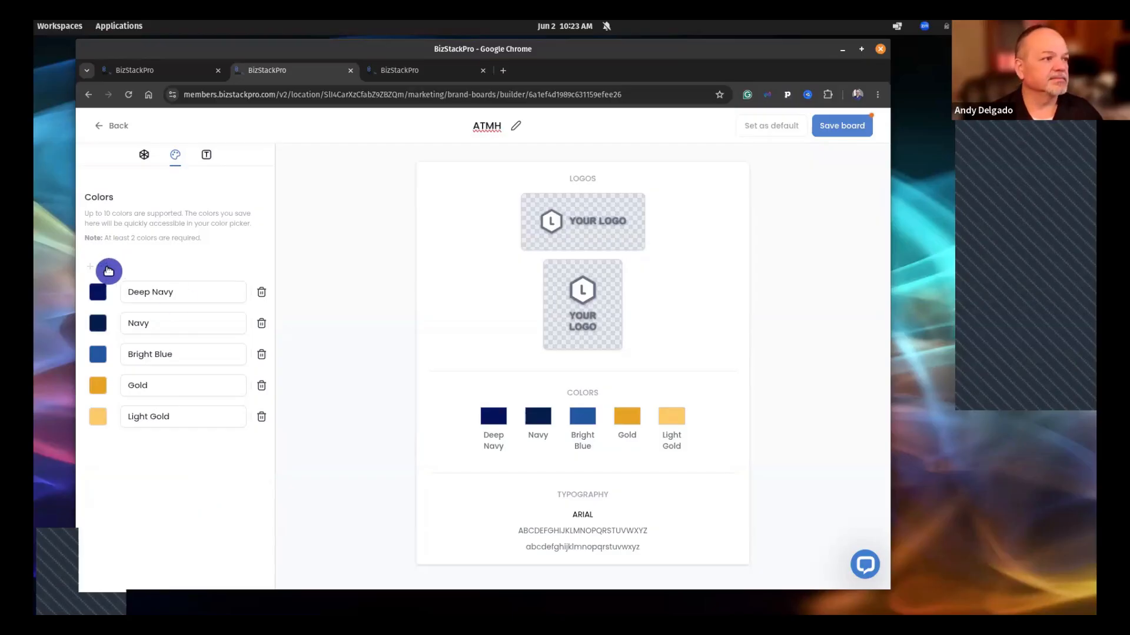
pyautogui.click(160, 447)
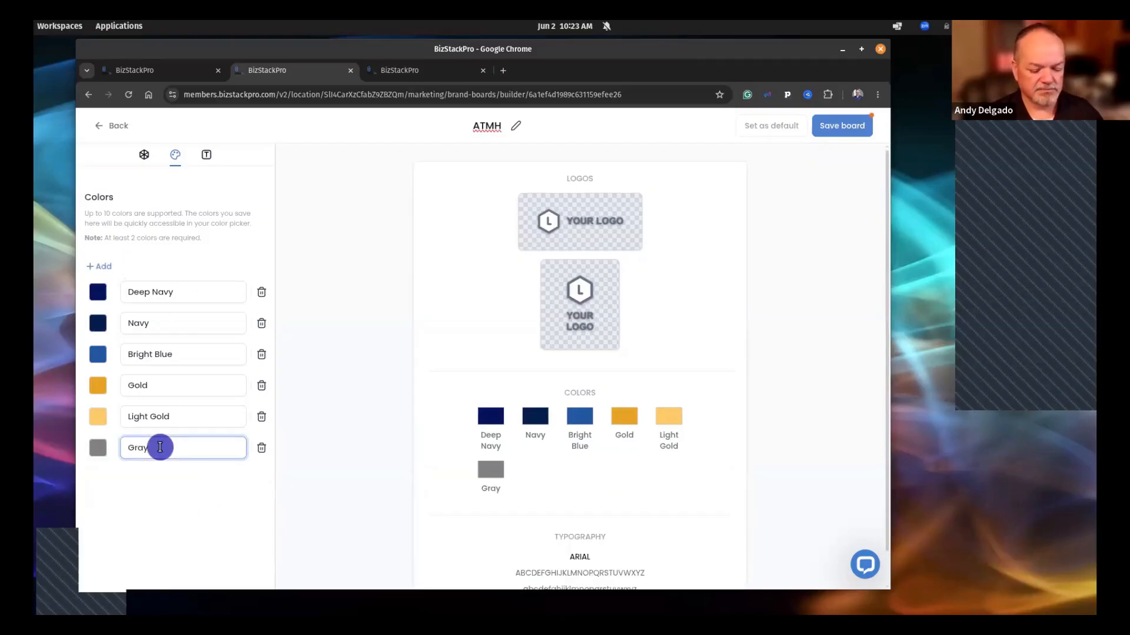
pyautogui.hotkey('ctrl', 'a')
pyautogui.write('Light')
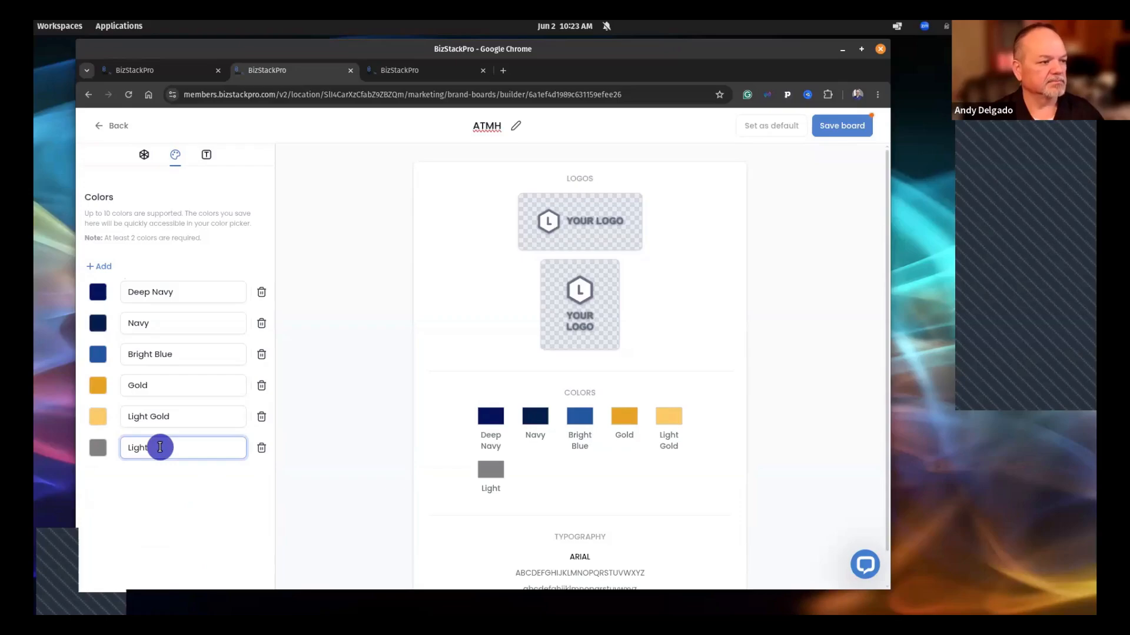
pyautogui.write(' Text')
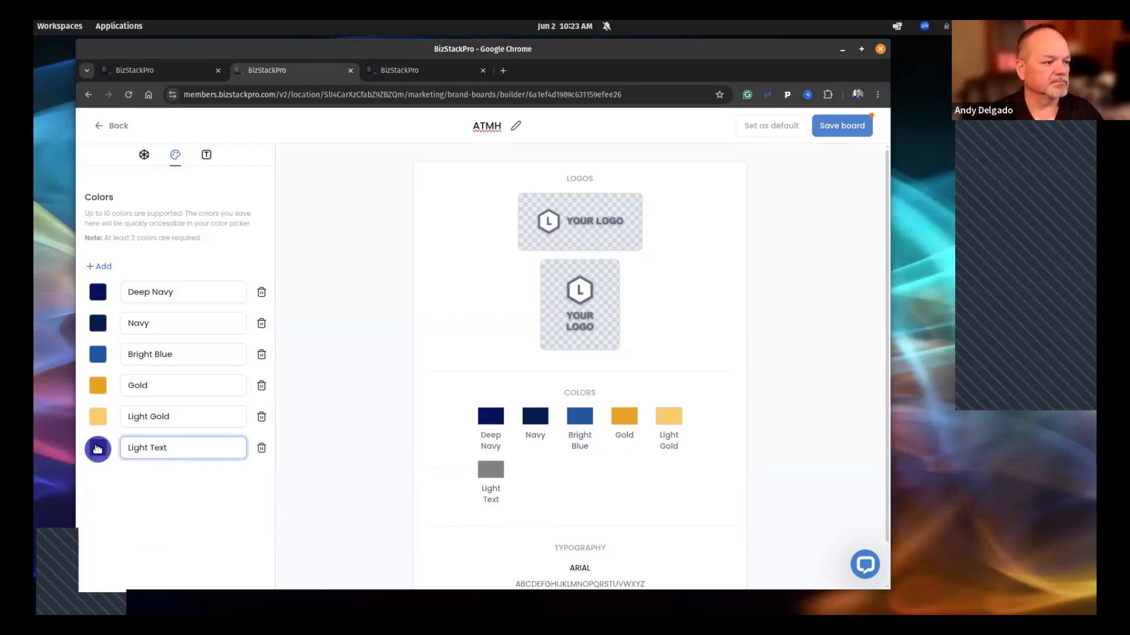
# Set the Light Text swatch to hex color E8EBF0
pyautogui.click(98, 448)
pyautogui.click(209, 555)
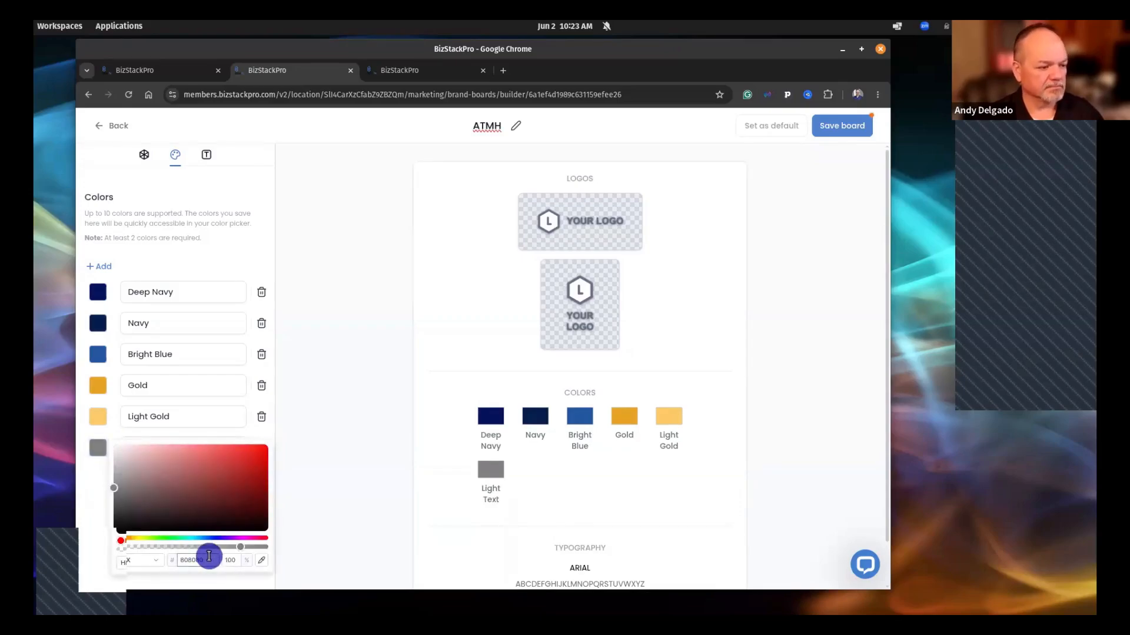
pyautogui.doubleClick(209, 556)
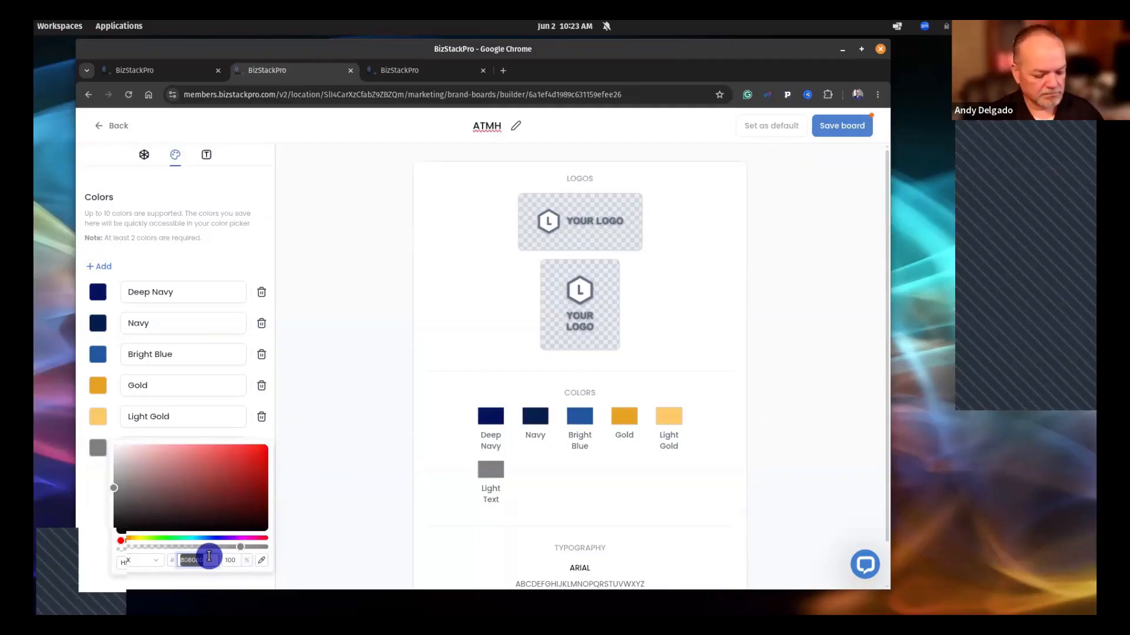
pyautogui.write('E8E')
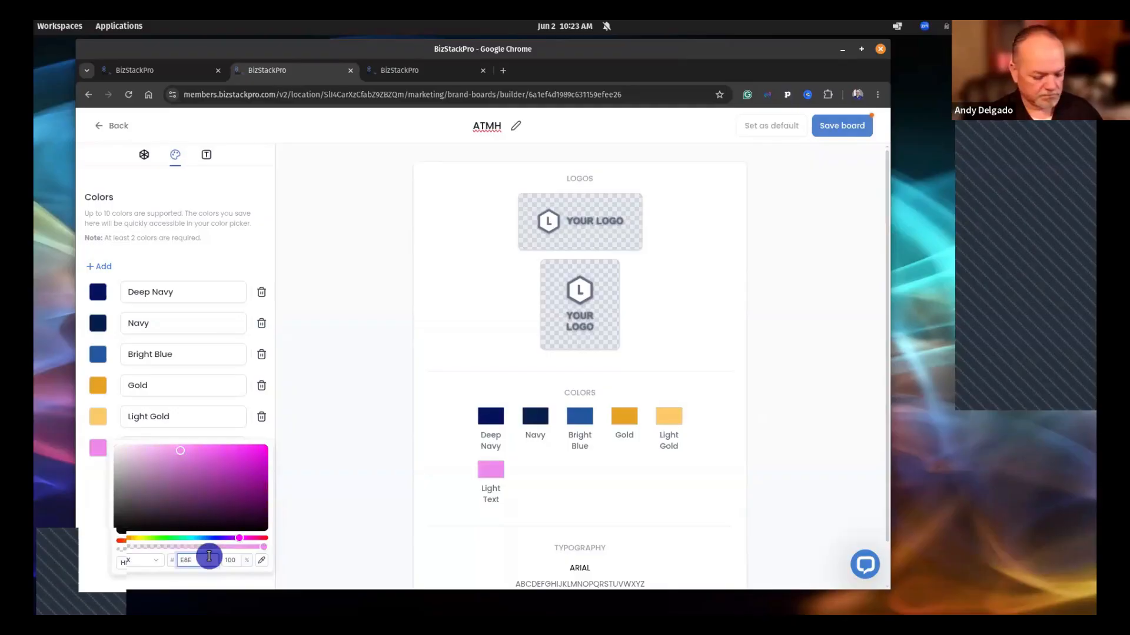
pyautogui.write('BF0')
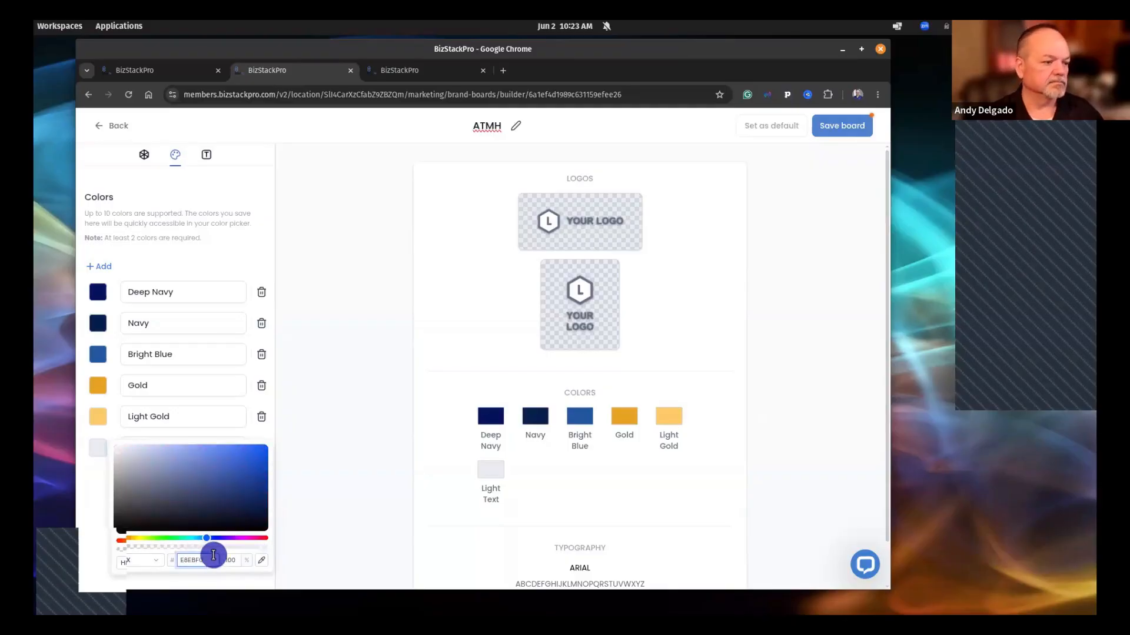
pyautogui.click(299, 532)
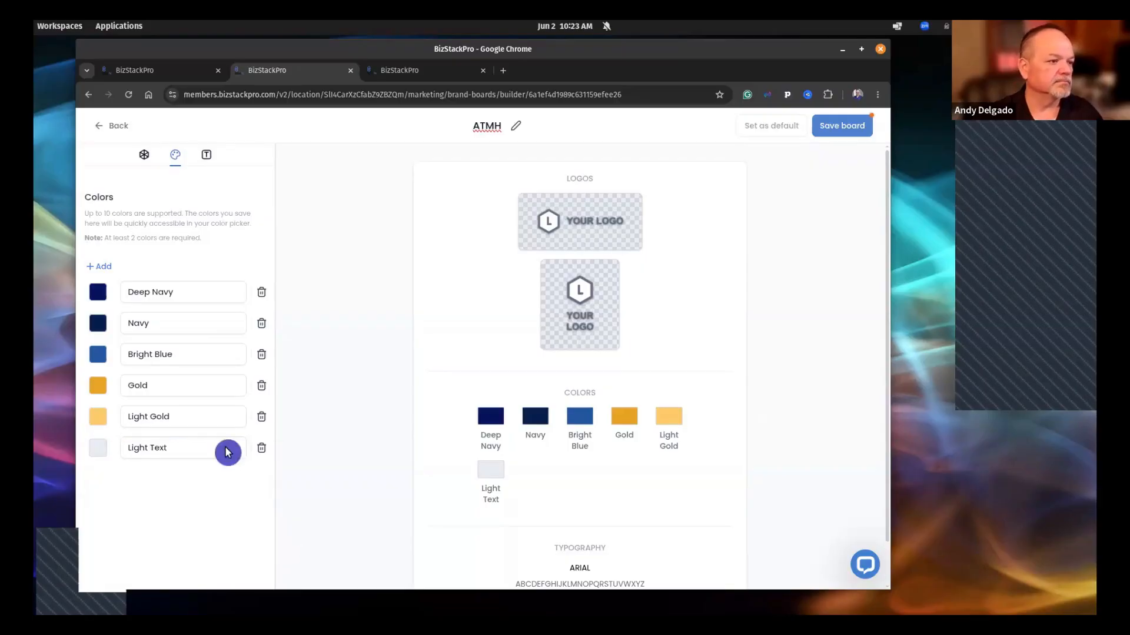
# Add a seventh color to the brand board and name it Dark Text
pyautogui.click(103, 272)
pyautogui.click(165, 482)
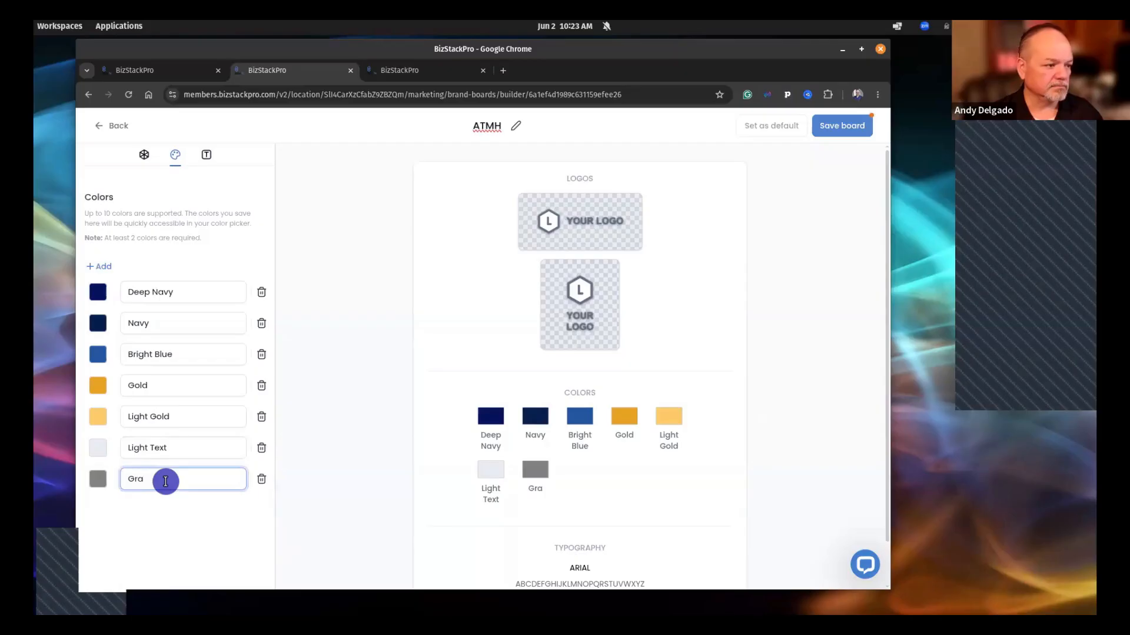
pyautogui.press('BackSpace')
pyautogui.press('BackSpace')
pyautogui.press('BackSpace')
pyautogui.write('Dark')
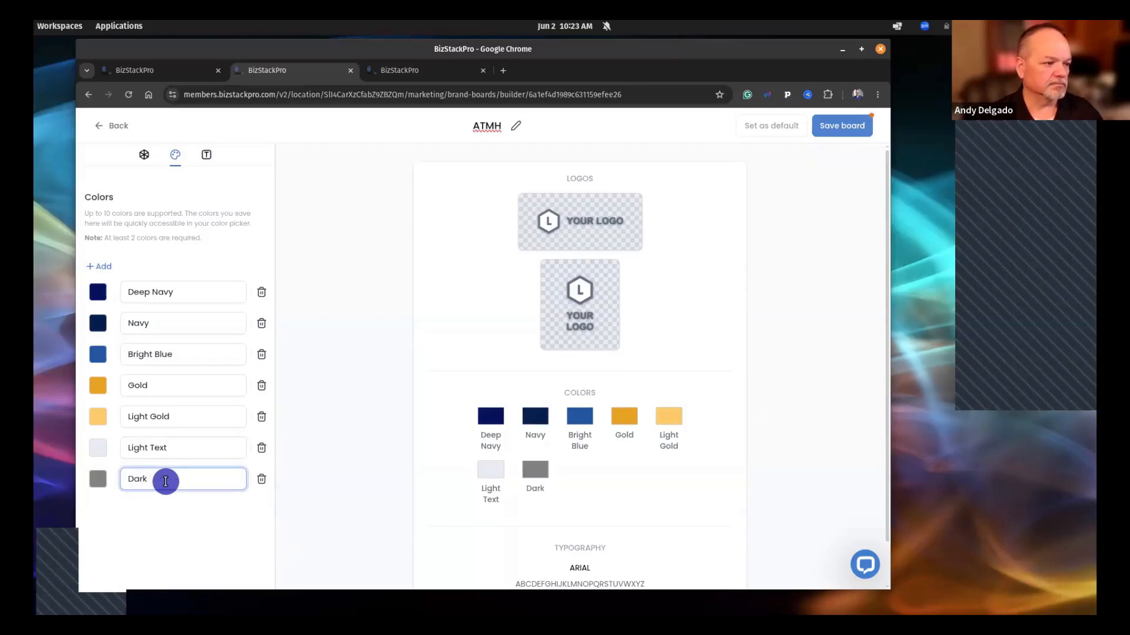
pyautogui.write(' Text')
pyautogui.click(179, 554)
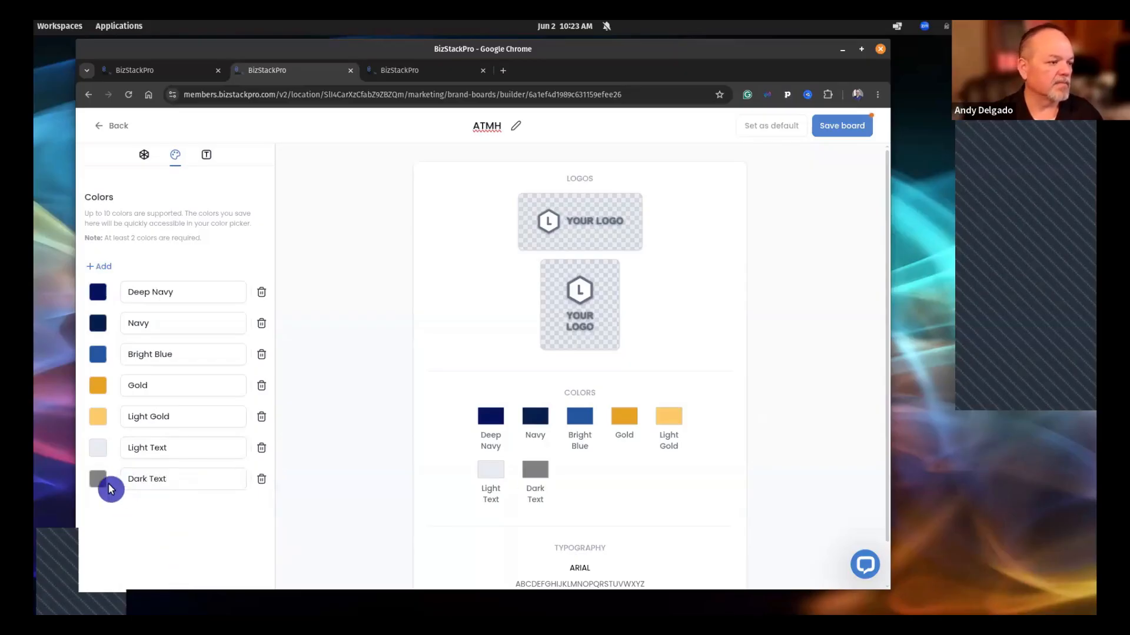
# Set the Dark Text swatch to hex color 111827
pyautogui.click(99, 478)
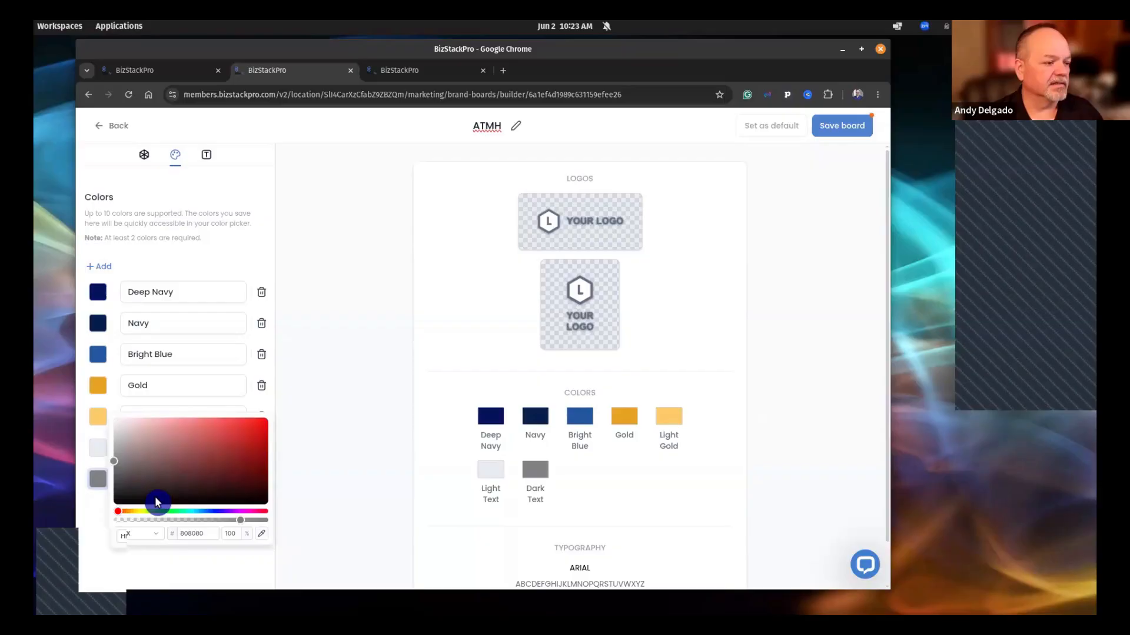
pyautogui.click(209, 534)
pyautogui.press('BackSpace')
pyautogui.press('BackSpace')
pyautogui.press('BackSpace')
pyautogui.press('BackSpace')
pyautogui.press('BackSpace')
pyautogui.press('BackSpace')
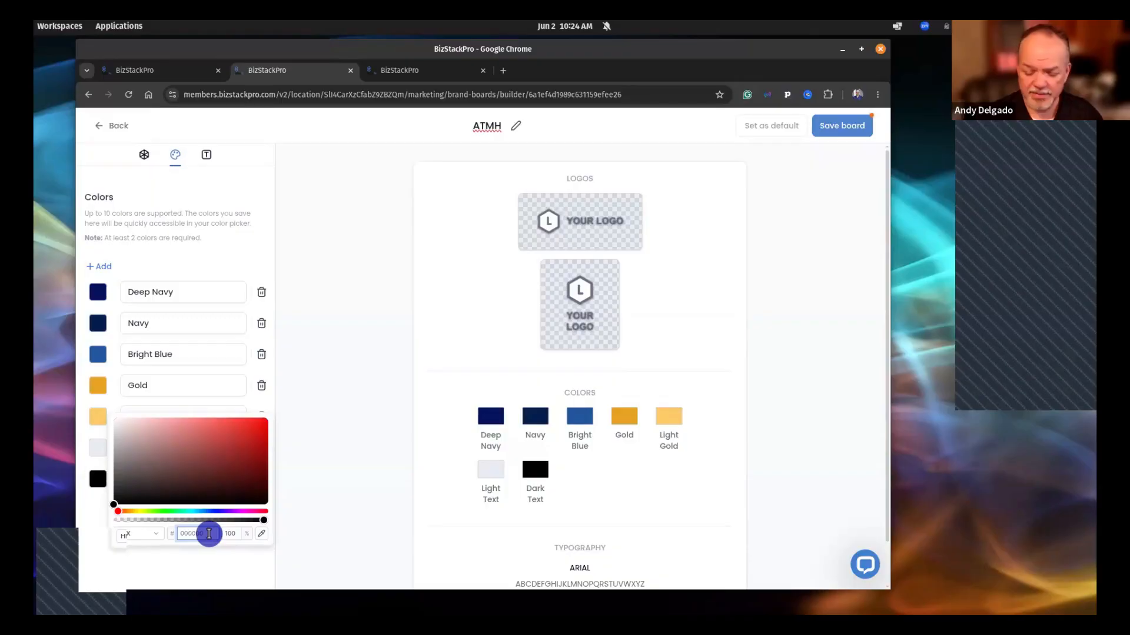
pyautogui.write('11')
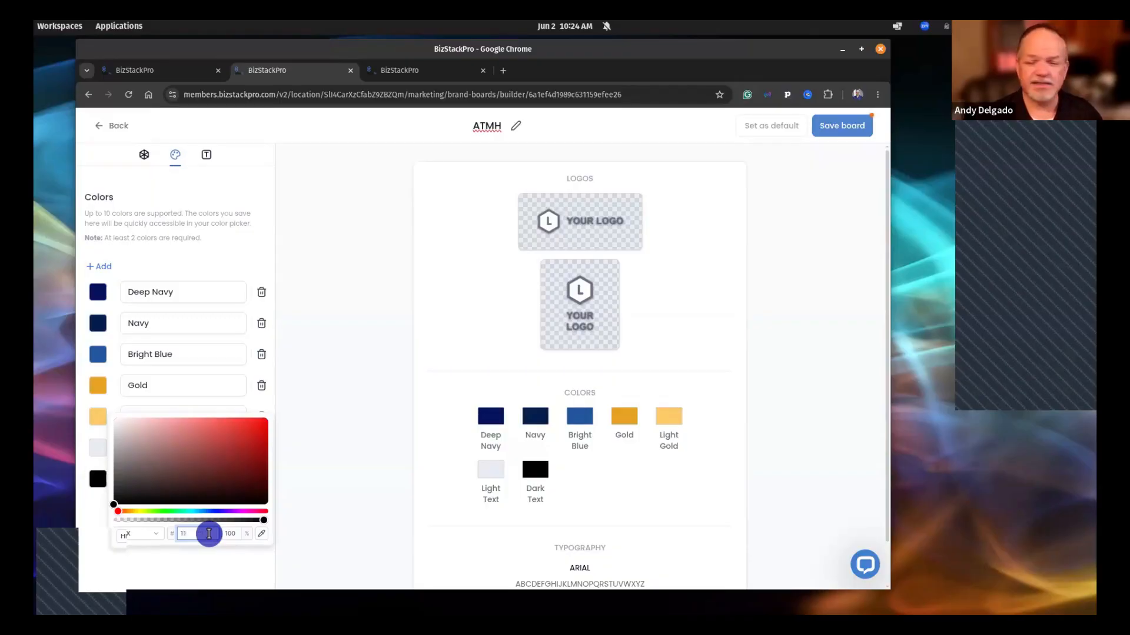
pyautogui.write('1827')
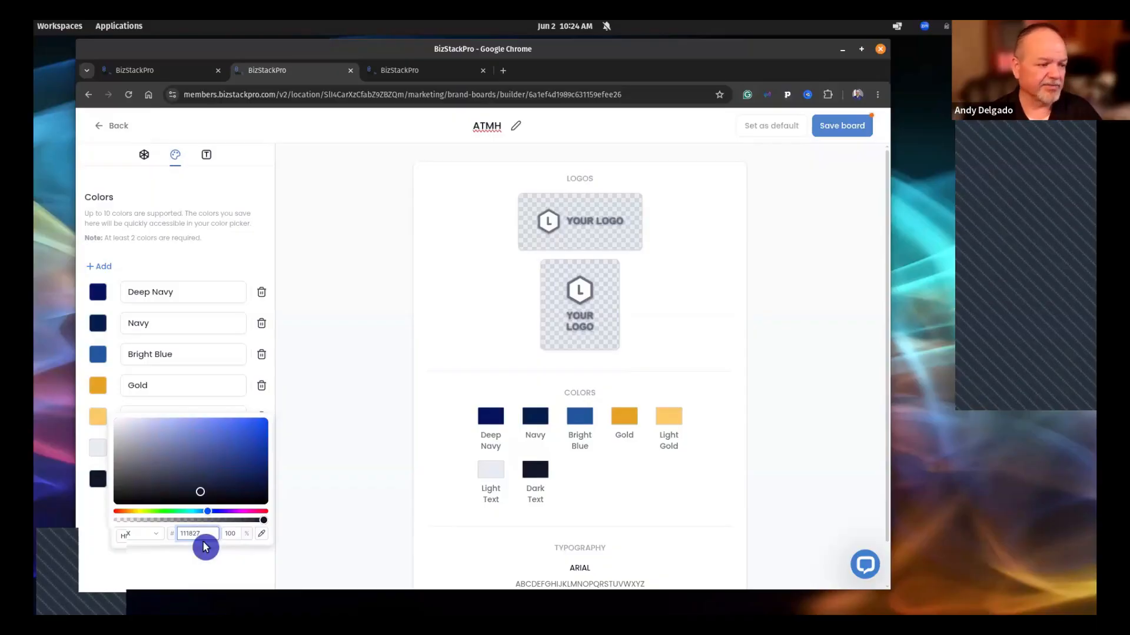
pyautogui.click(201, 557)
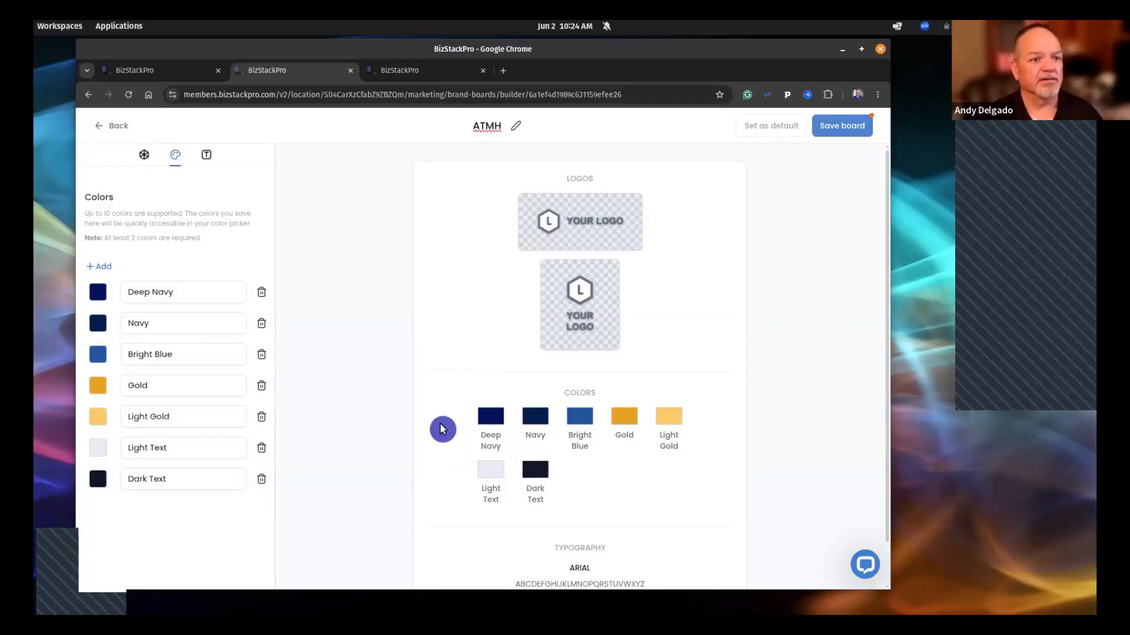
# Set Font 1 in the brand board's typography to Fira Sans
pyautogui.scroll(-1, 415, 403)
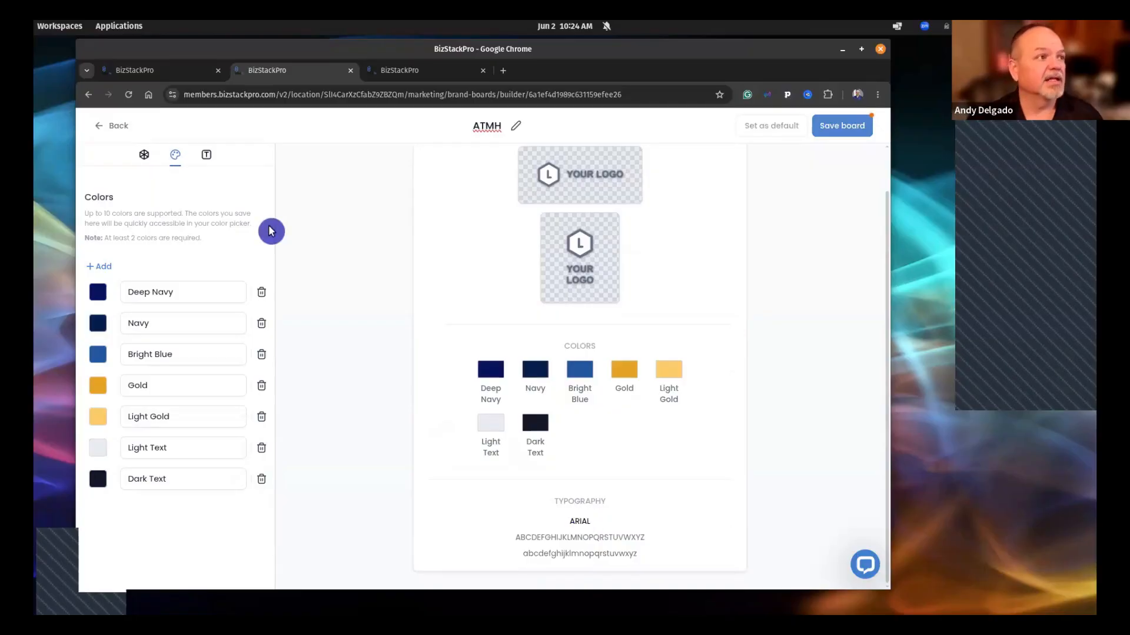
pyautogui.click(206, 157)
pyautogui.click(157, 306)
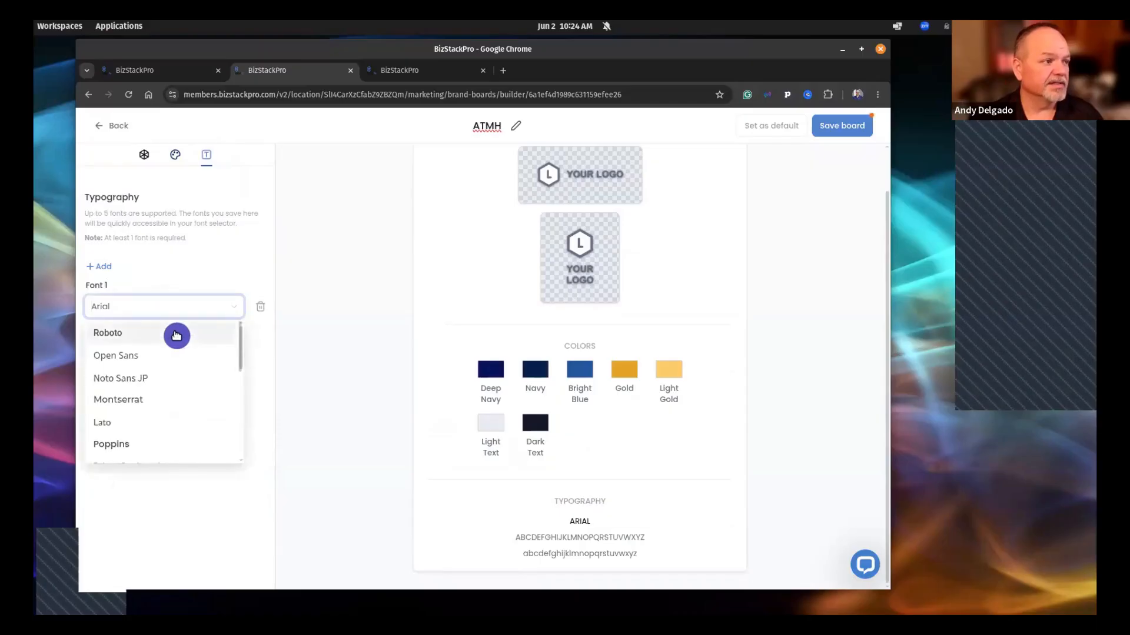
pyautogui.scroll(-3, 176, 336)
pyautogui.scroll(3, 176, 335)
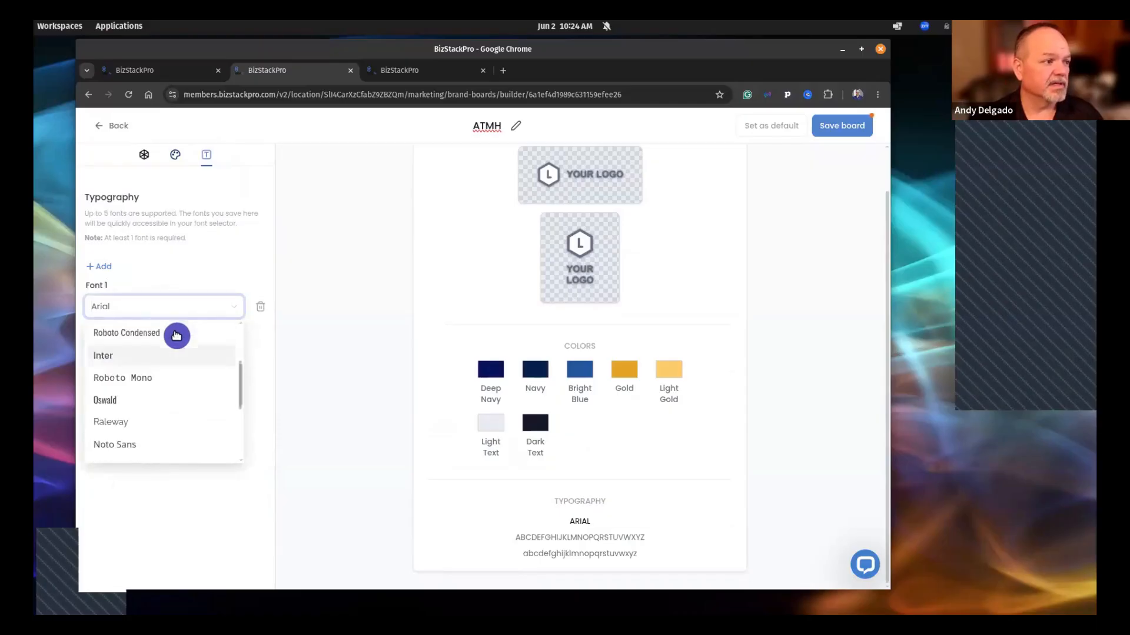
pyautogui.scroll(1, 176, 336)
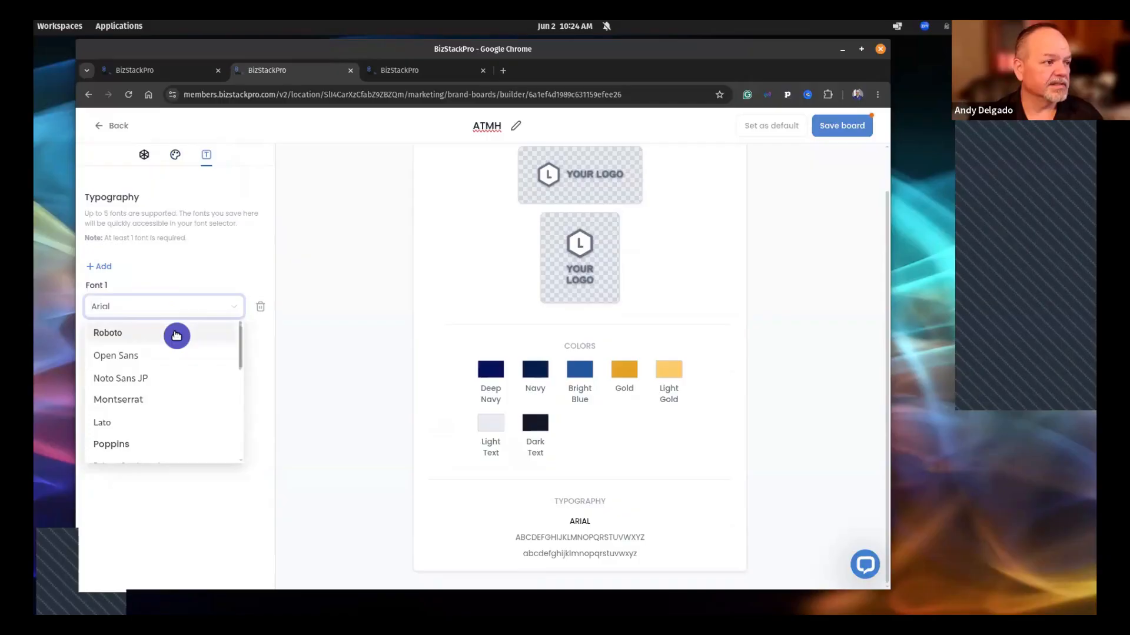
pyautogui.scroll(-10, 176, 335)
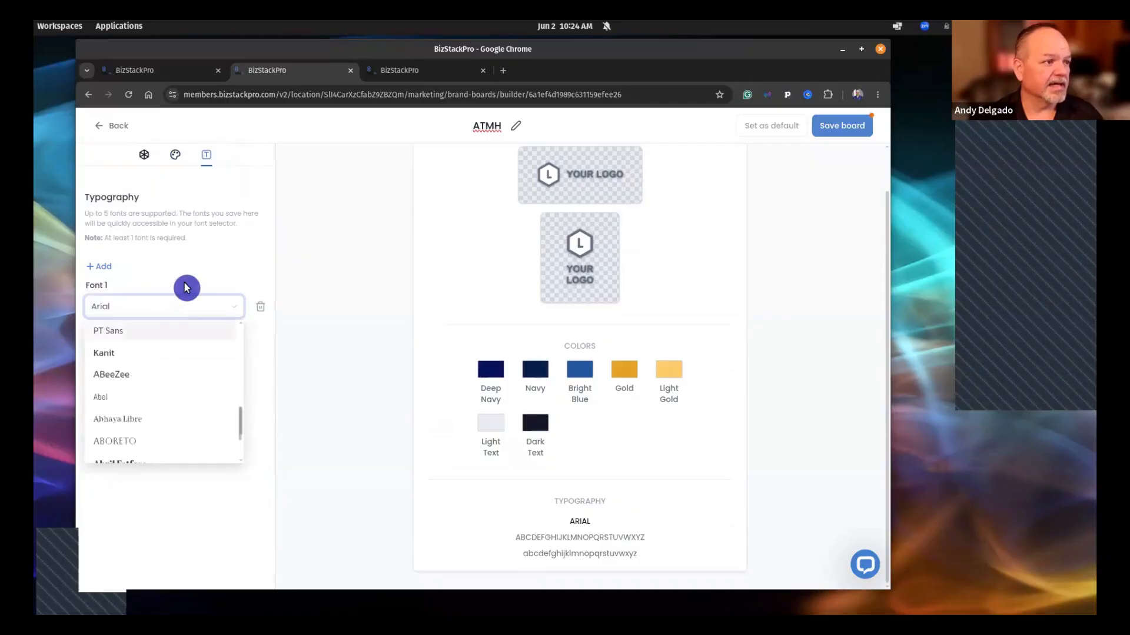
pyautogui.scroll(-5, 176, 383)
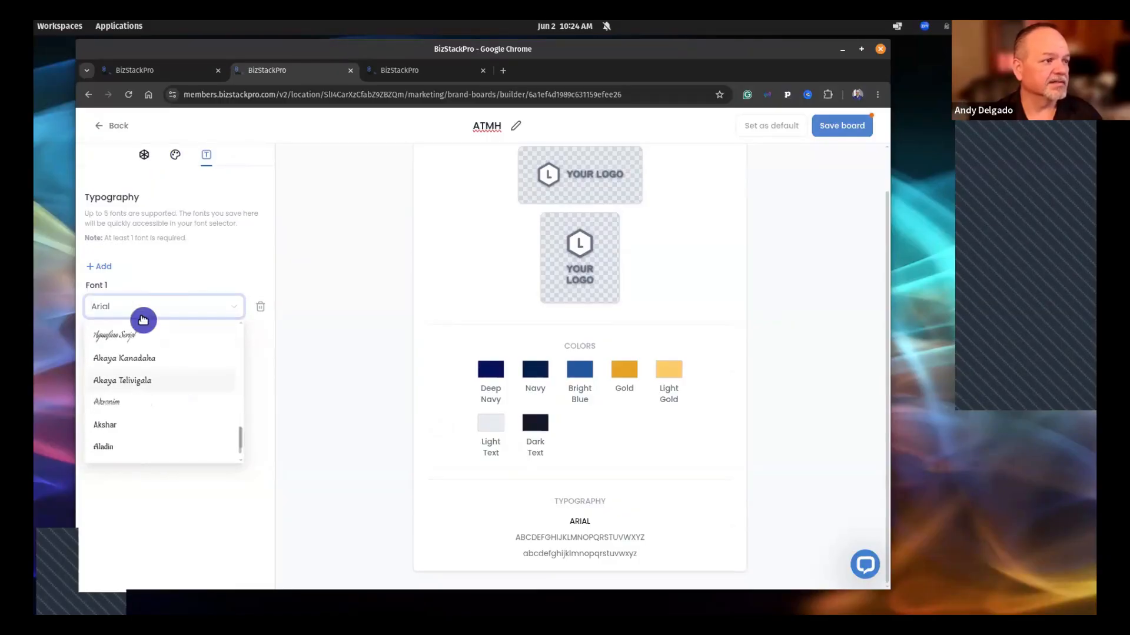
pyautogui.write('f')
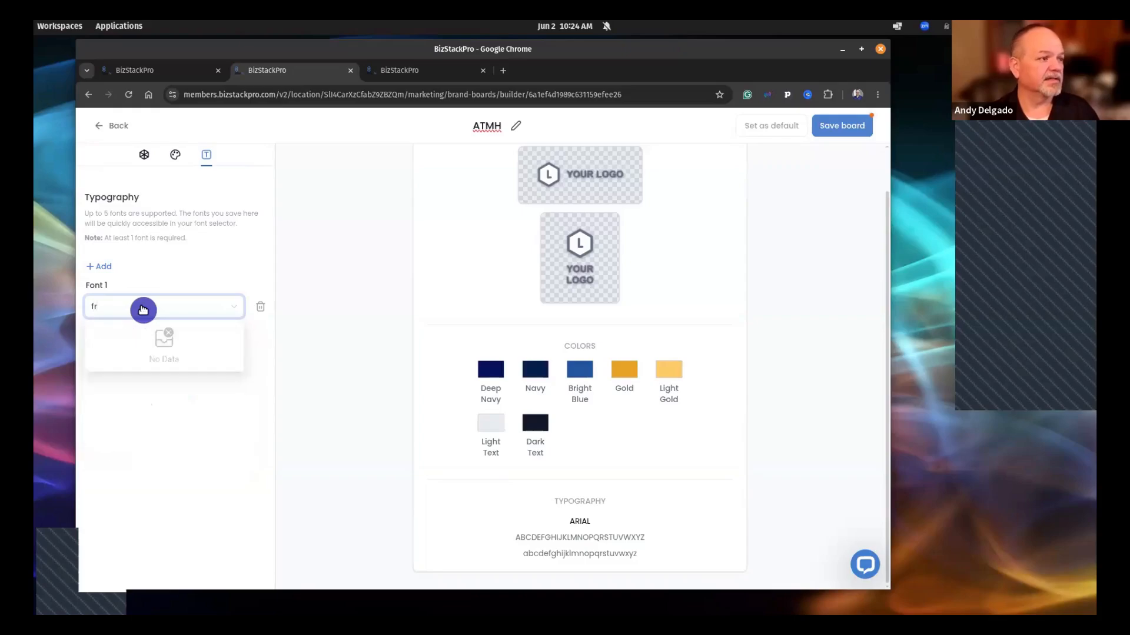
pyautogui.write('ira')
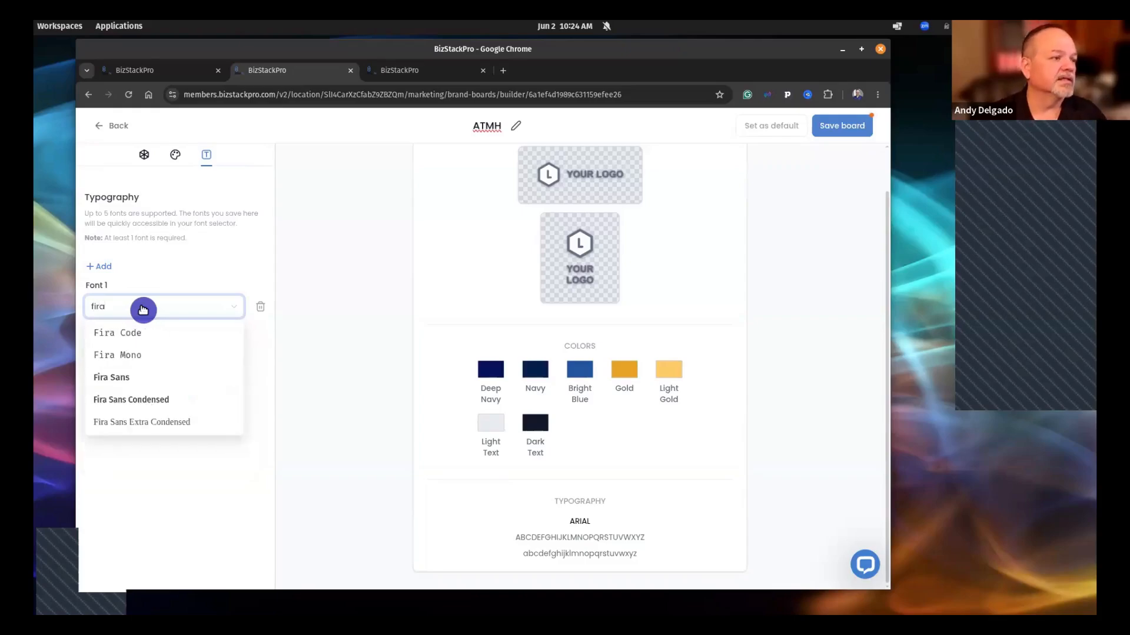
pyautogui.click(121, 379)
pyautogui.click(178, 406)
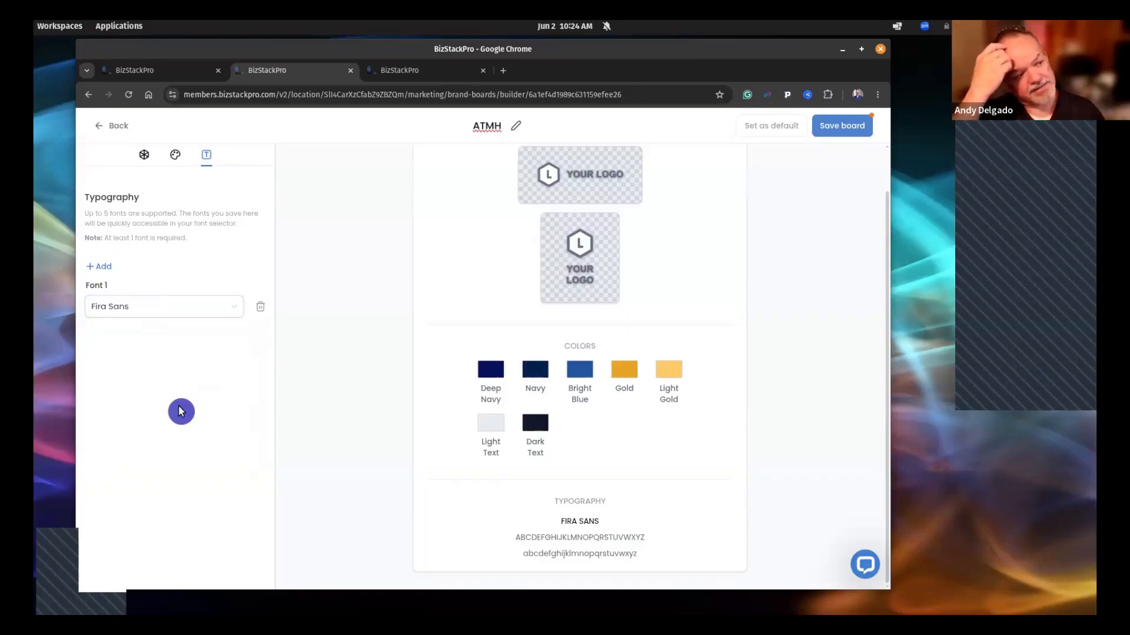
# Add a second font to the brand board's typography and set it to Fira Code
pyautogui.click(107, 270)
pyautogui.click(159, 352)
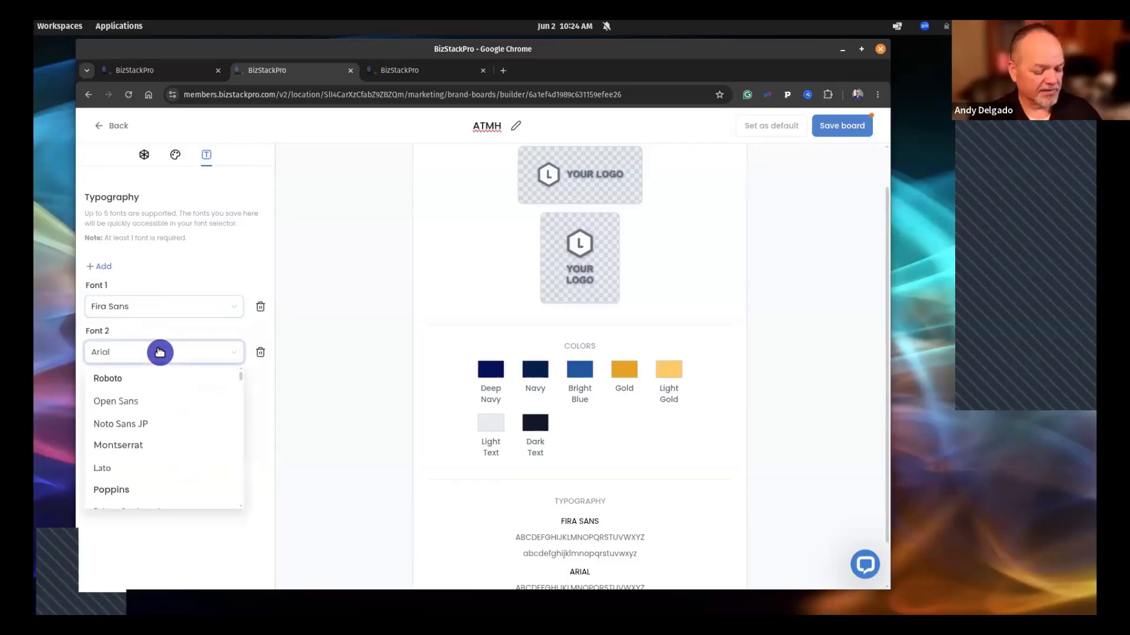
pyautogui.write('fira')
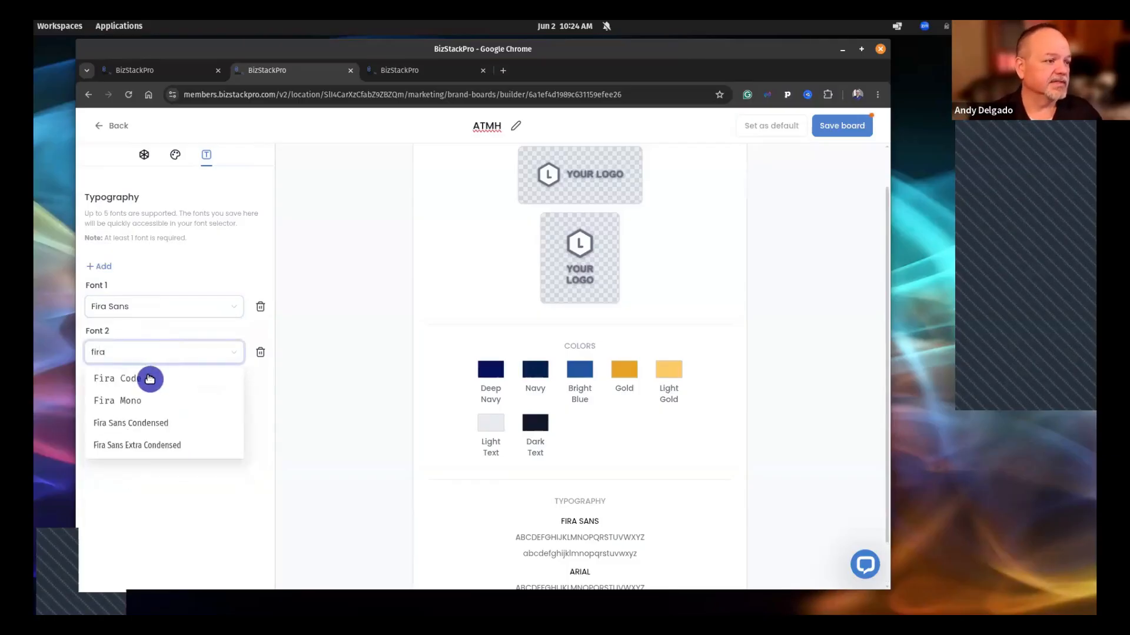
pyautogui.click(152, 378)
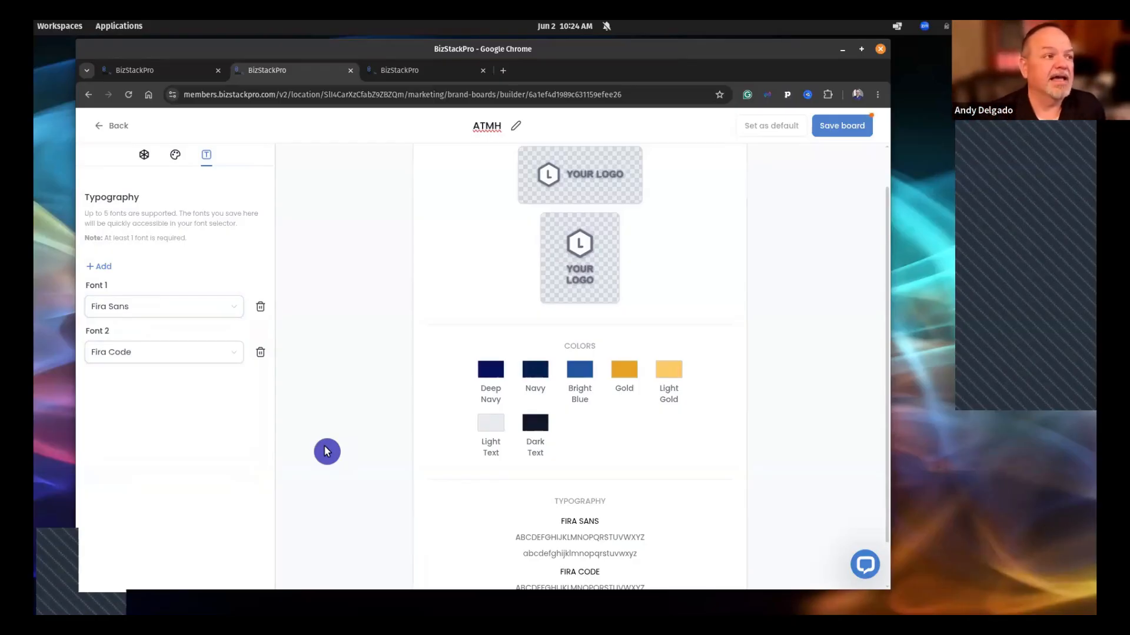
# Save the ATMH brand board and return to the Brand Boards overview
pyautogui.click(841, 128)
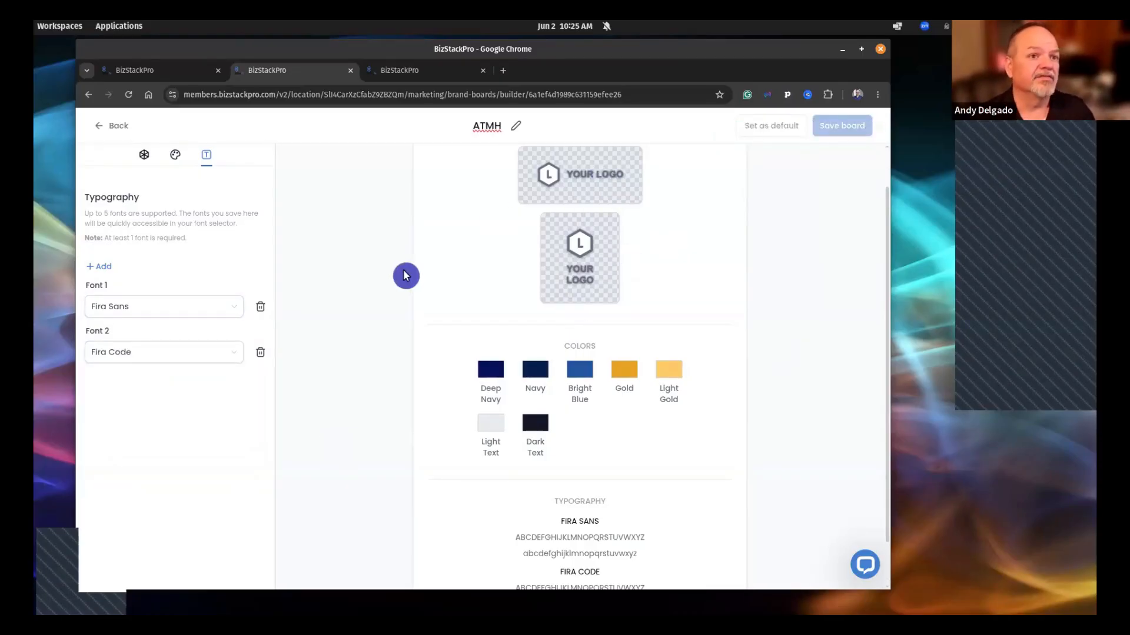
pyautogui.scroll(1, 379, 313)
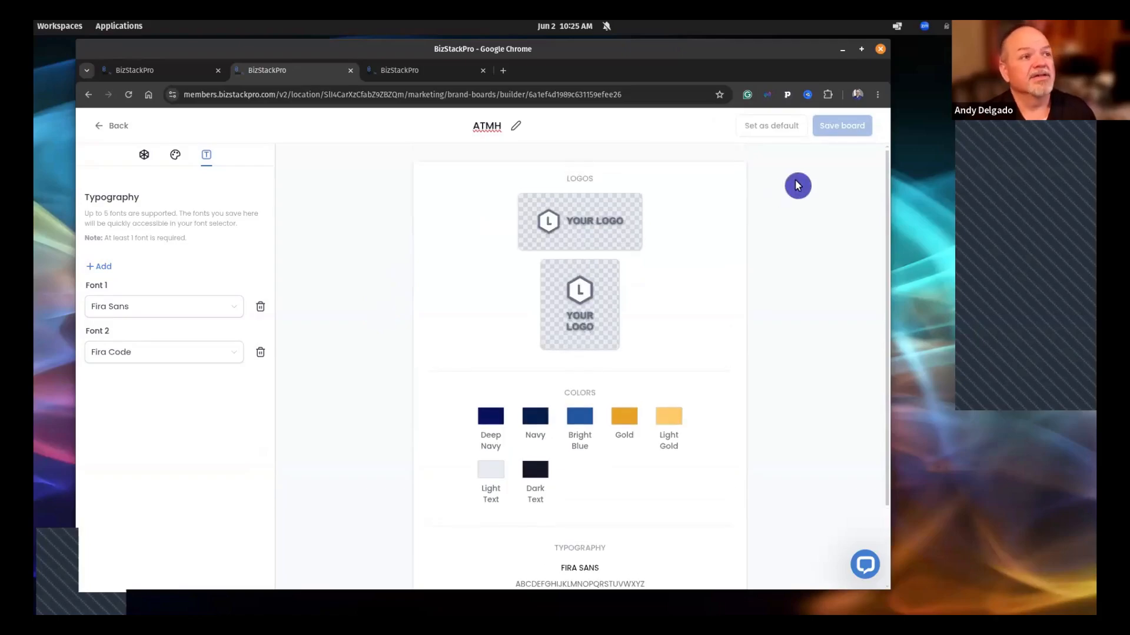
pyautogui.click(118, 128)
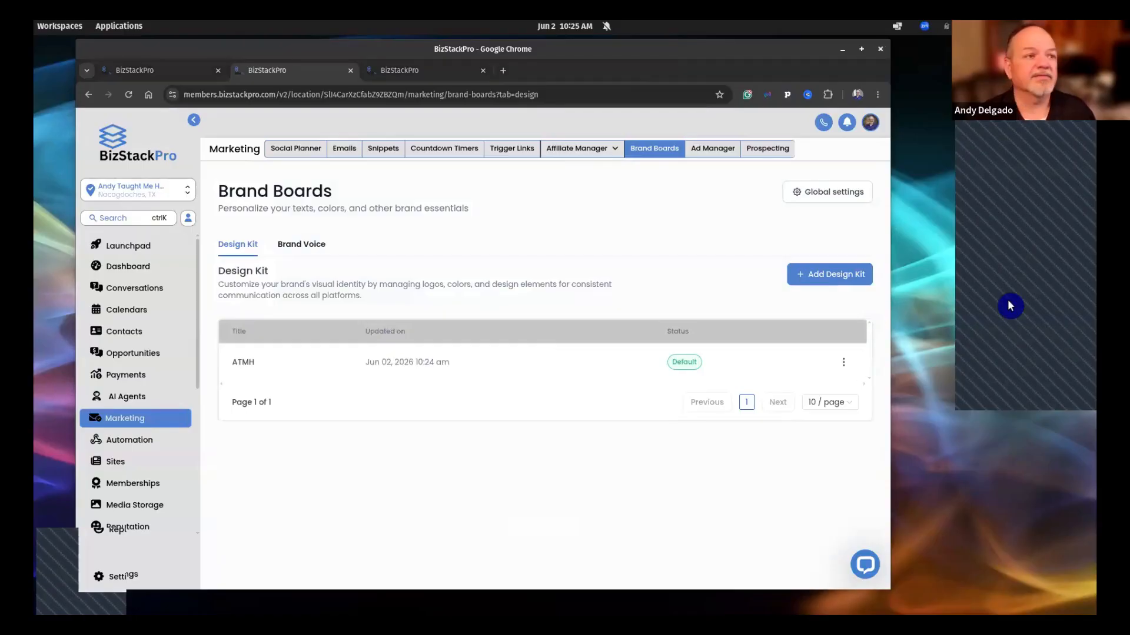
# Open the account settings and look through the available settings sections for Custom Values
pyautogui.click(116, 577)
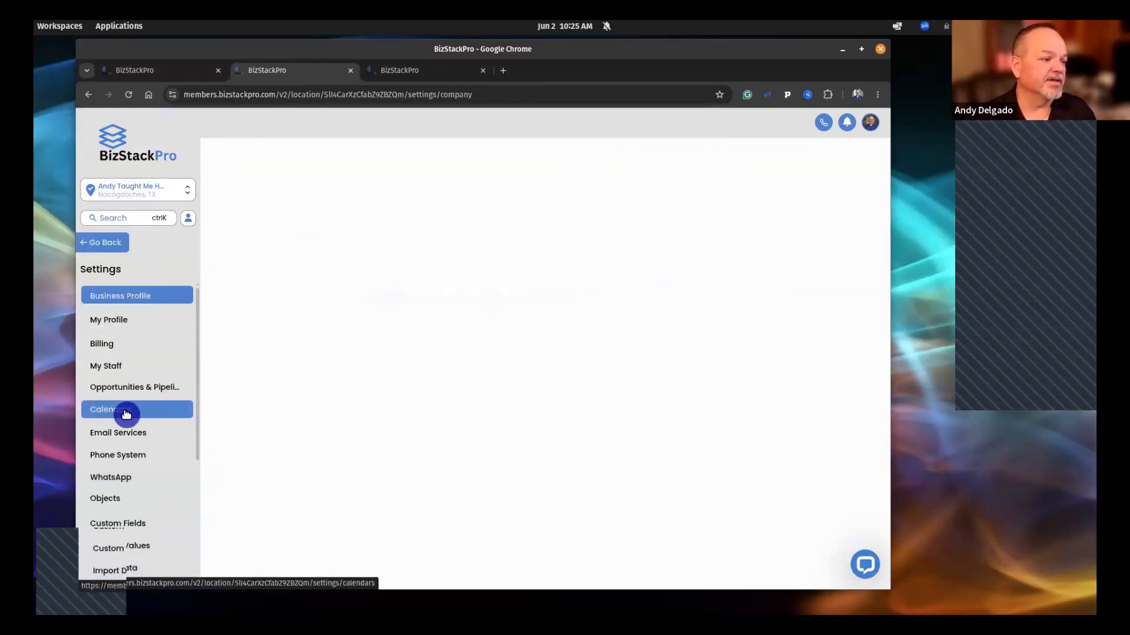
pyautogui.scroll(-2, 135, 424)
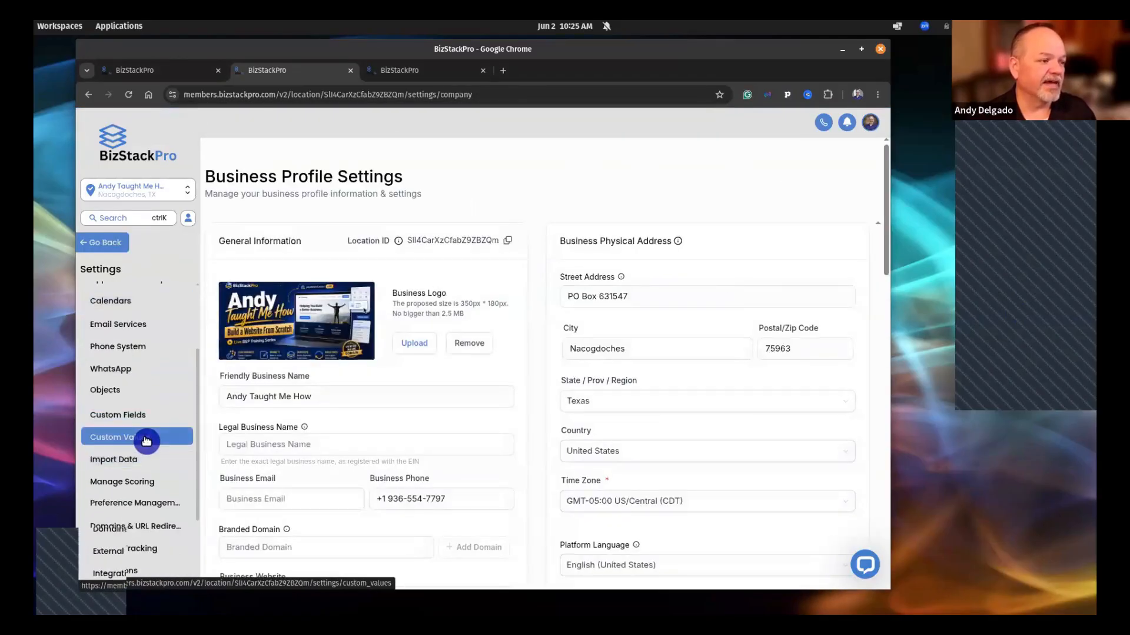
pyautogui.scroll(-2, 149, 439)
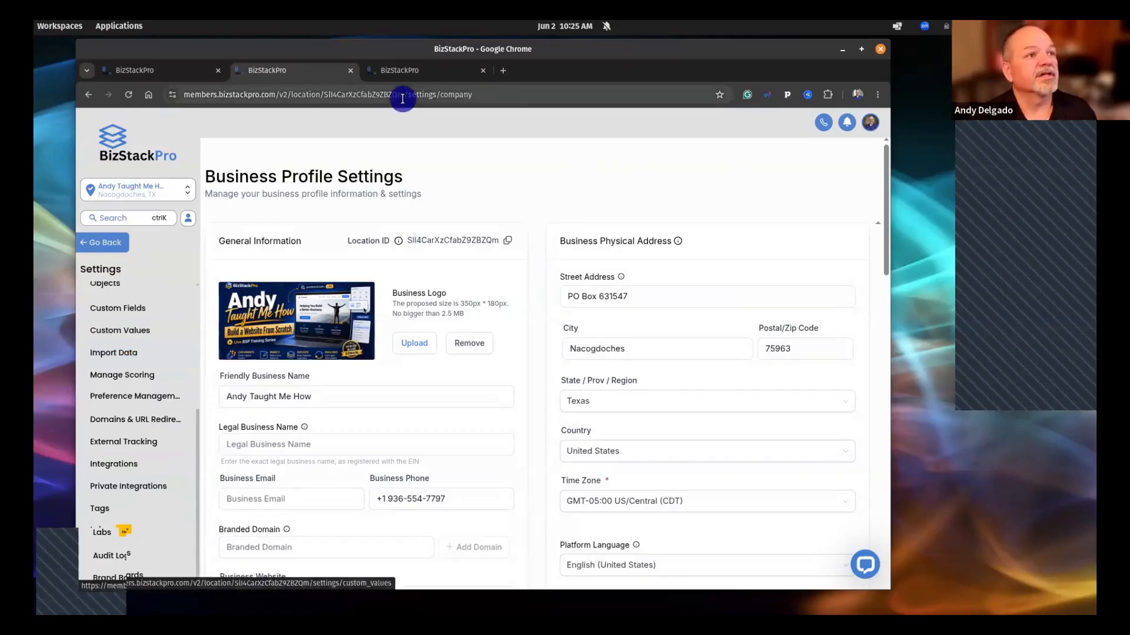
# On the already open Custom Values page, start a custom value named Site Name with the value Andy Taught Me How
pyautogui.click(413, 71)
pyautogui.click(566, 384)
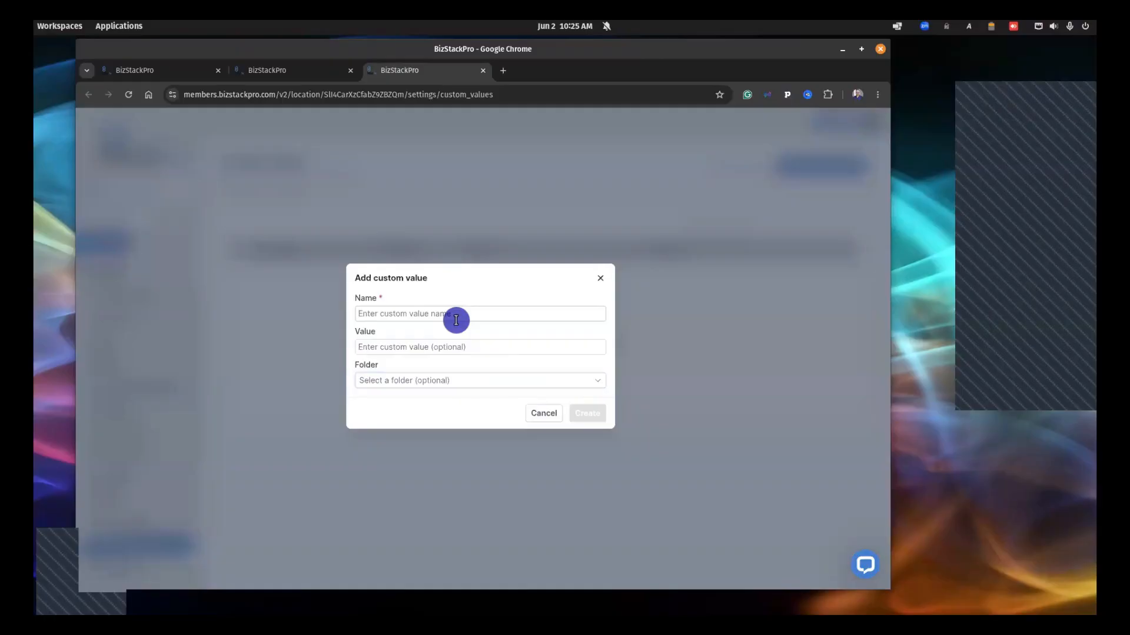
pyautogui.click(459, 316)
pyautogui.write('Site Name')
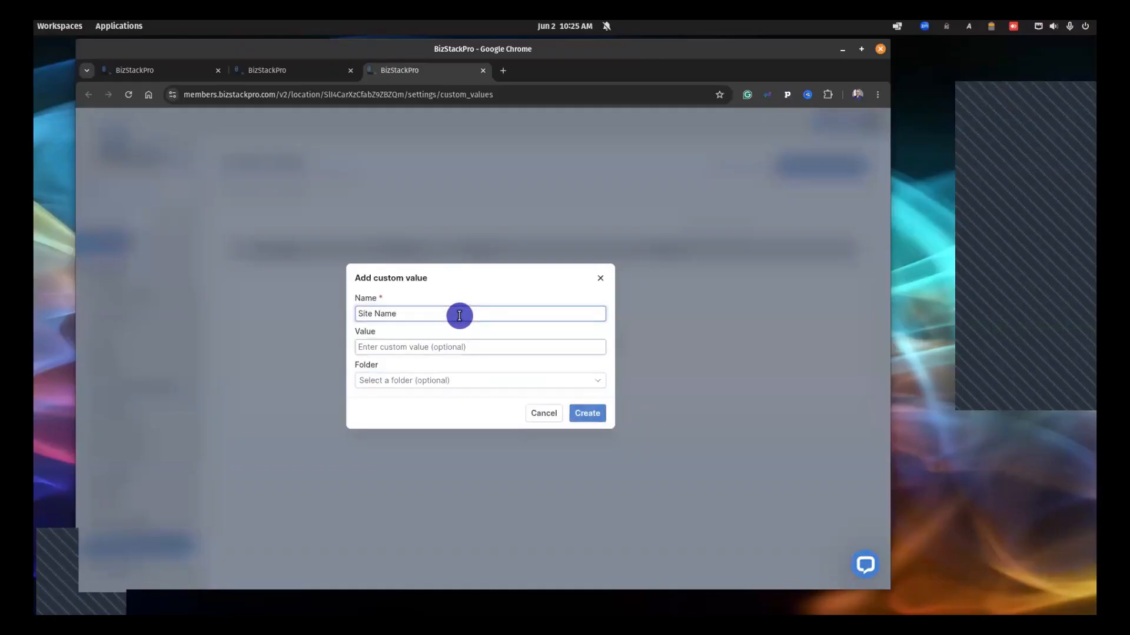
pyautogui.press('Tab')
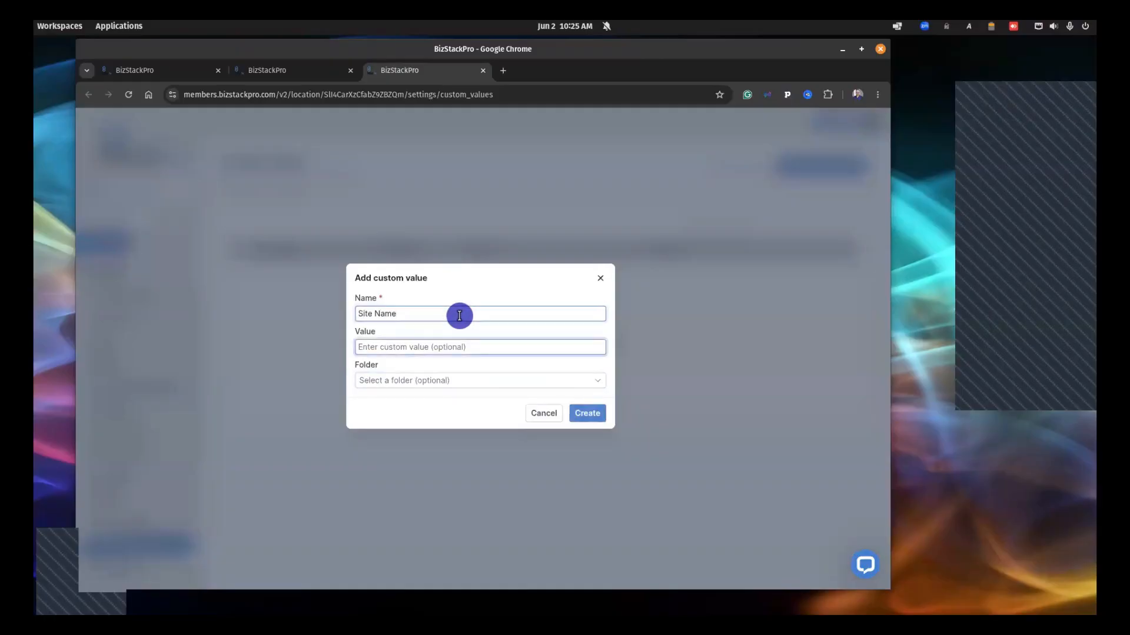
pyautogui.write('Andy Taught Me How')
# Try to assign the folder ATHM to the Site Name custom value, and create the value without a folder
pyautogui.click(476, 381)
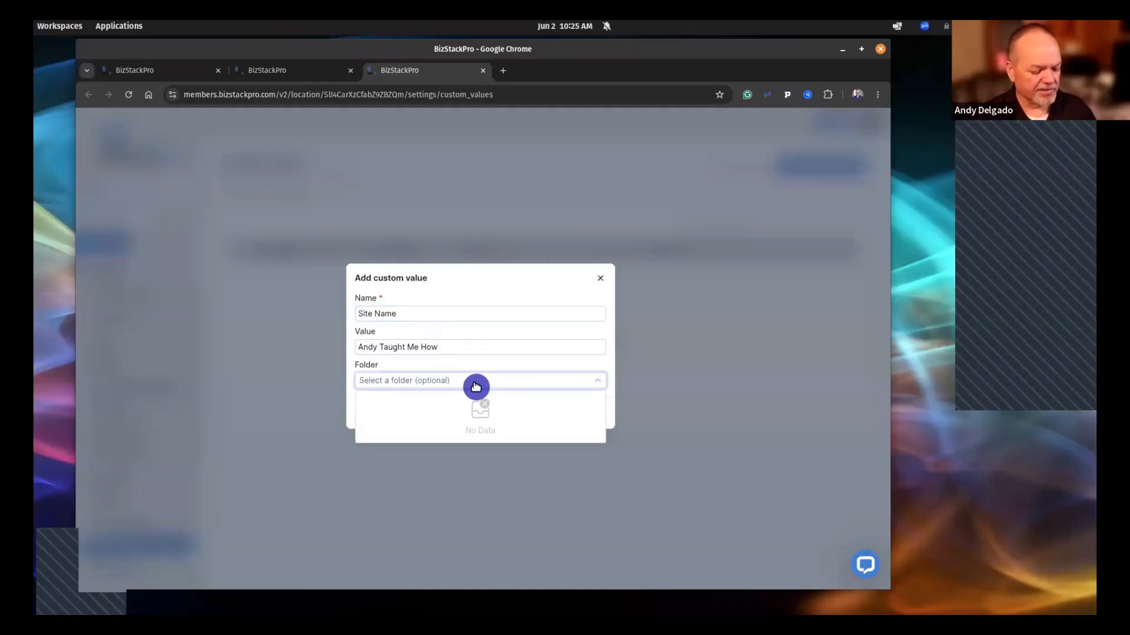
pyautogui.write('ATHM')
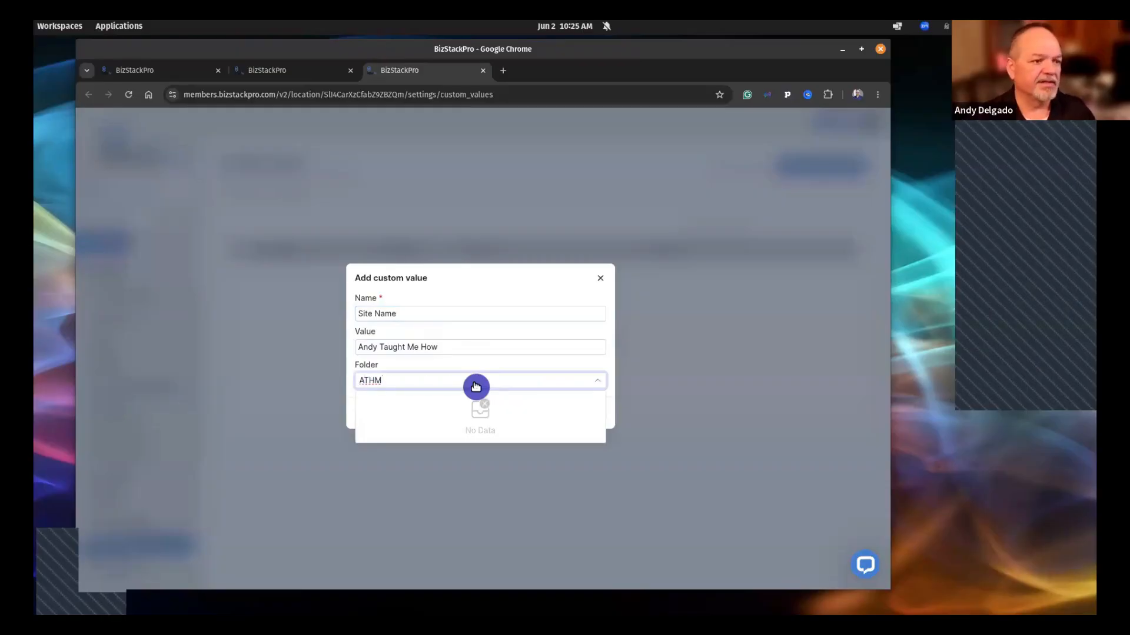
pyautogui.click(476, 386)
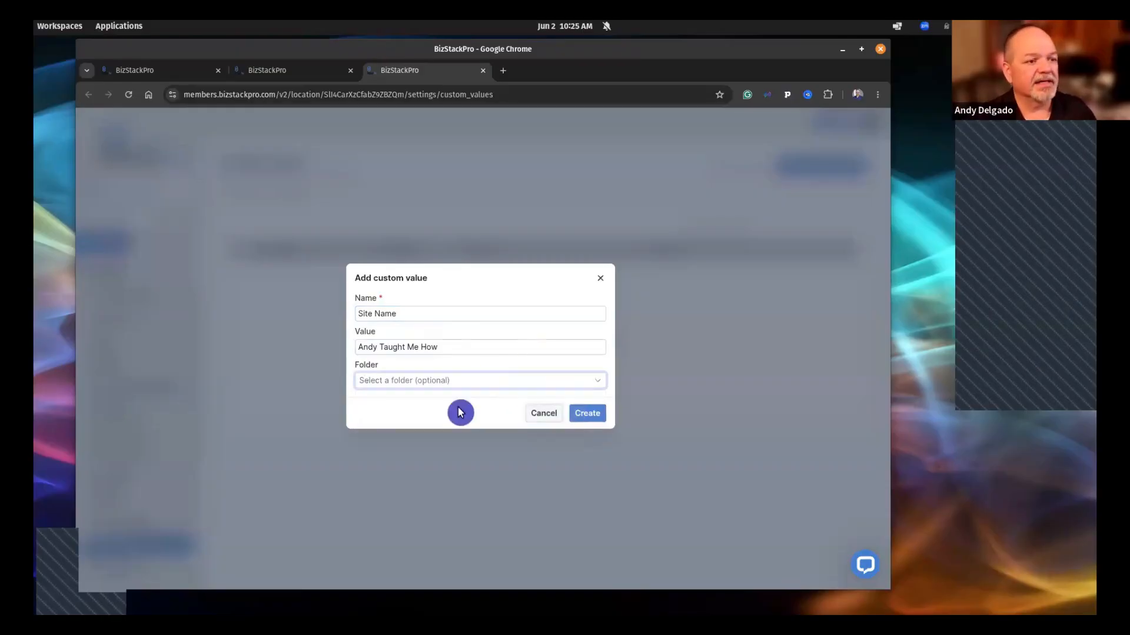
pyautogui.click(460, 386)
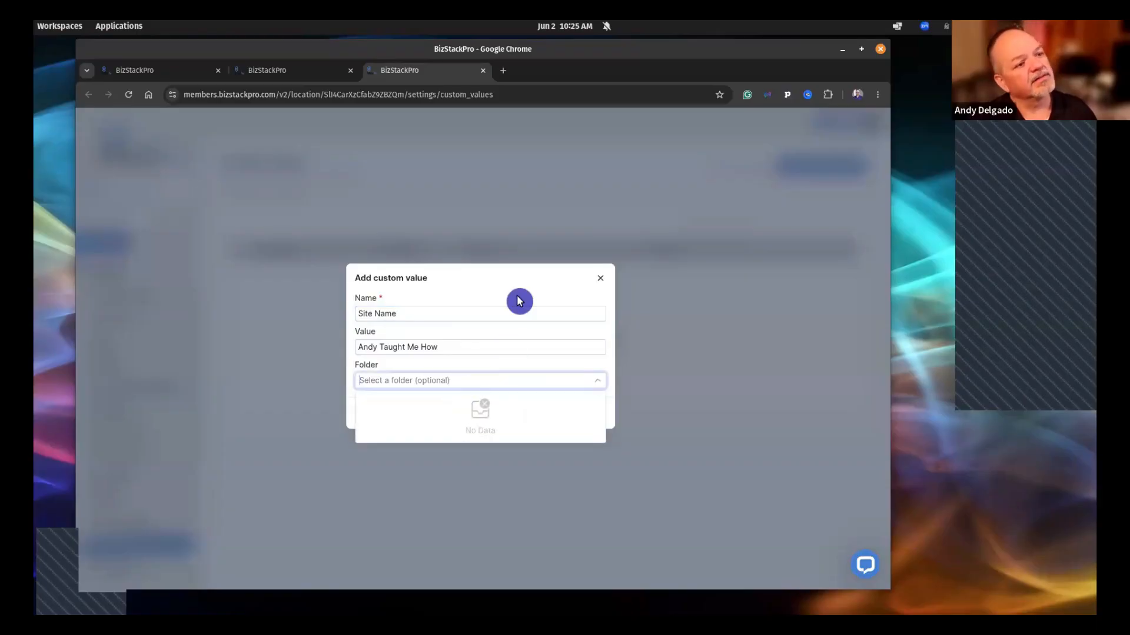
pyautogui.click(631, 438)
pyautogui.click(596, 417)
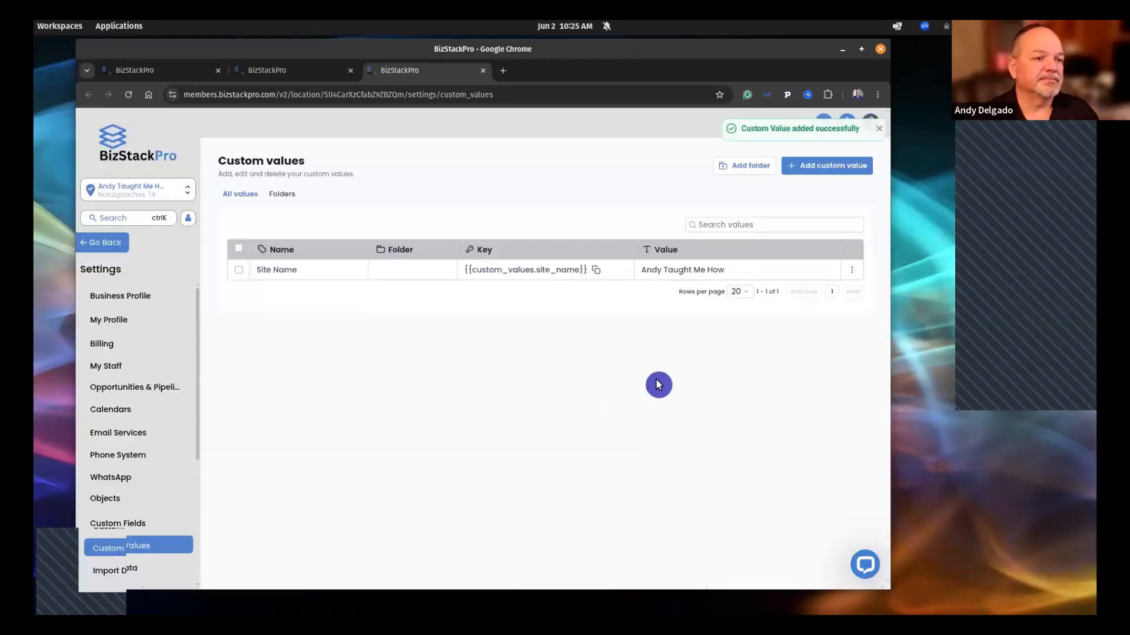
# Create a custom values folder named ATMH
pyautogui.click(746, 169)
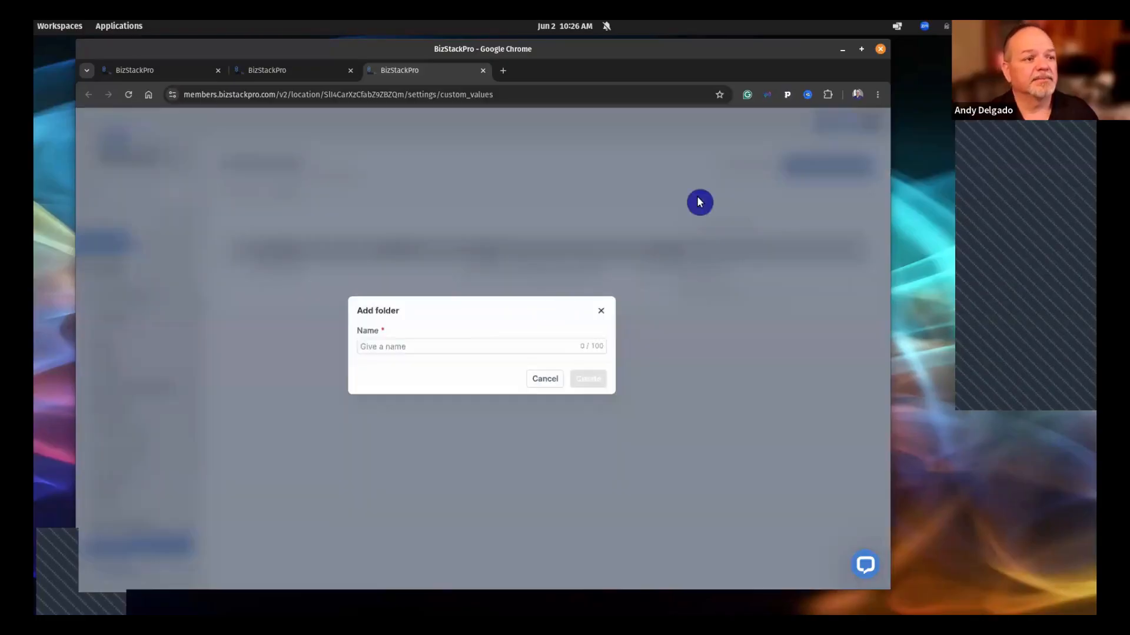
pyautogui.write('AI Bot')
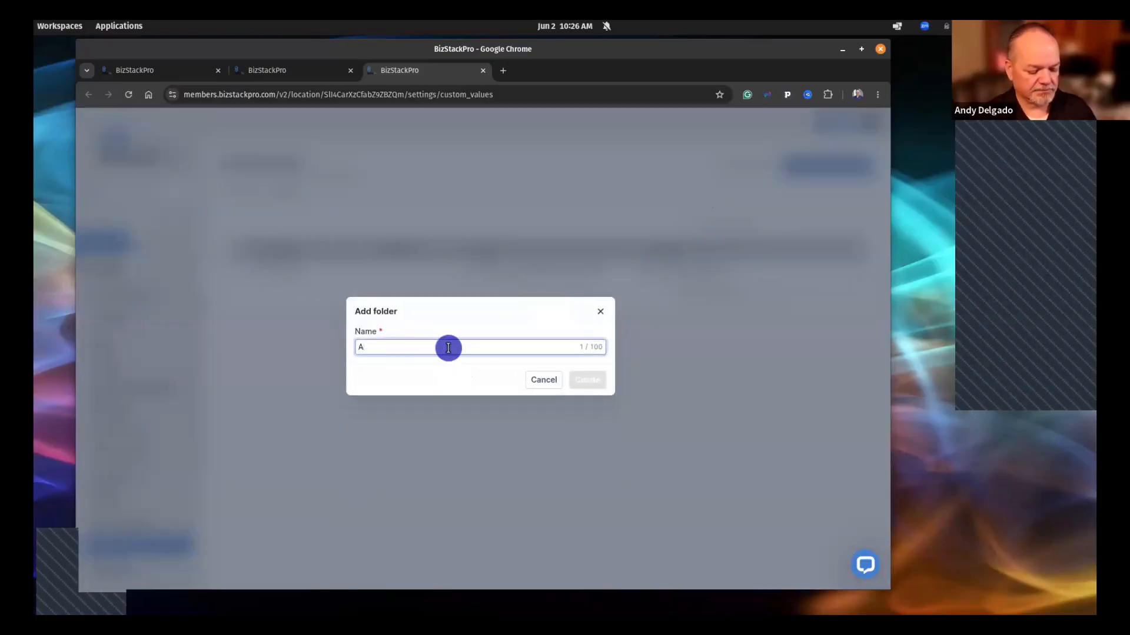
pyautogui.press('Return')
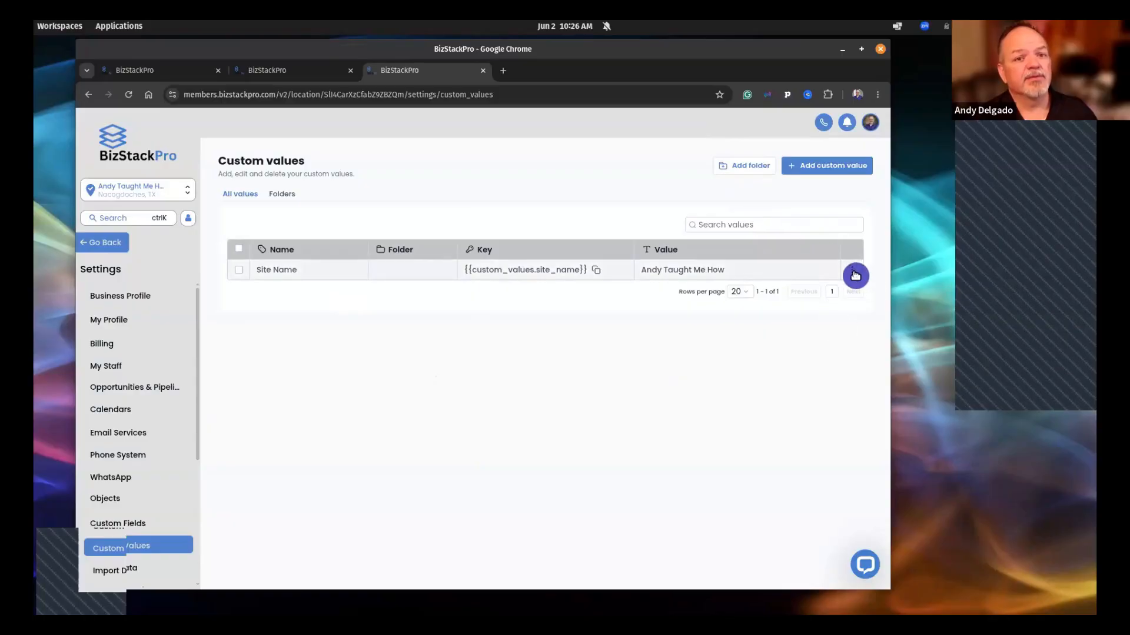
# Move the Site Name custom value into the ATMH folder
pyautogui.click(857, 276)
pyautogui.click(811, 307)
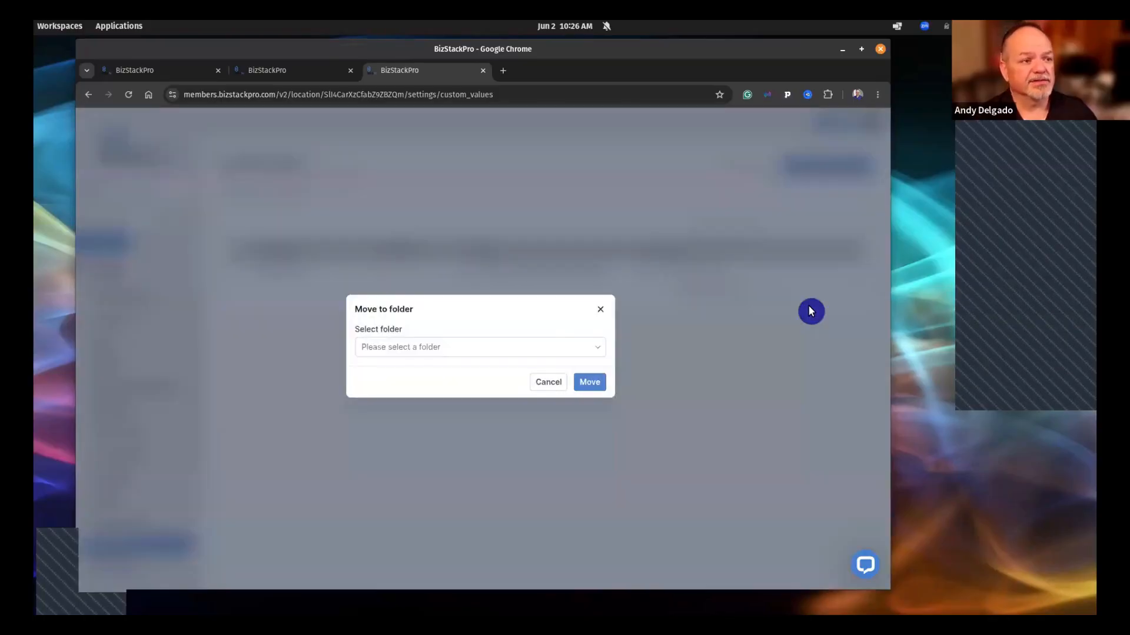
pyautogui.click(539, 351)
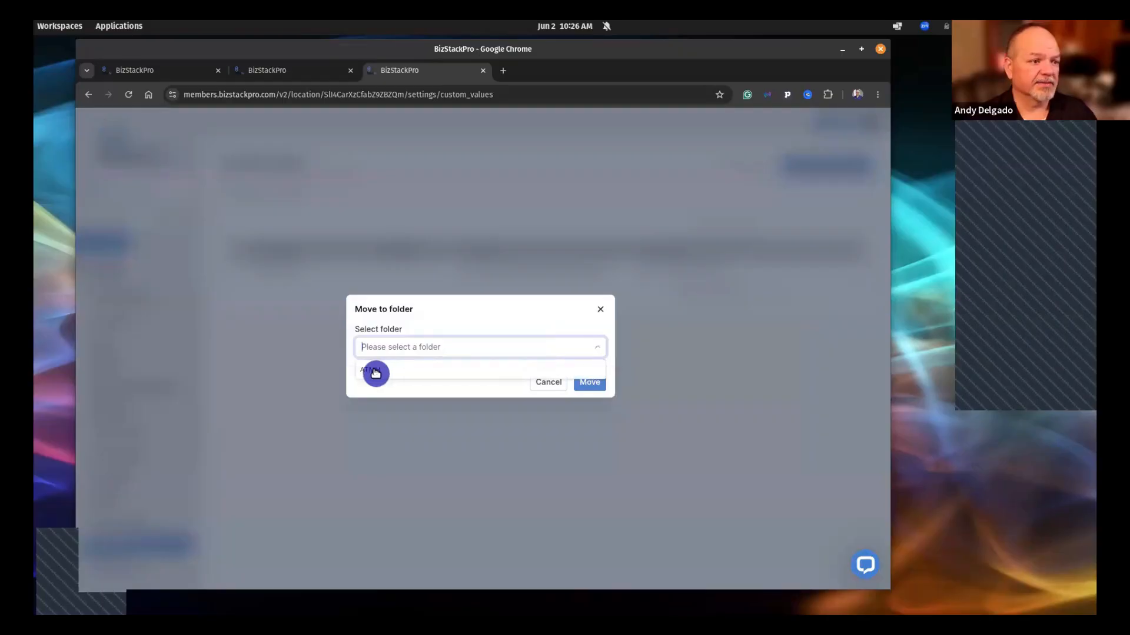
pyautogui.click(373, 372)
pyautogui.click(589, 383)
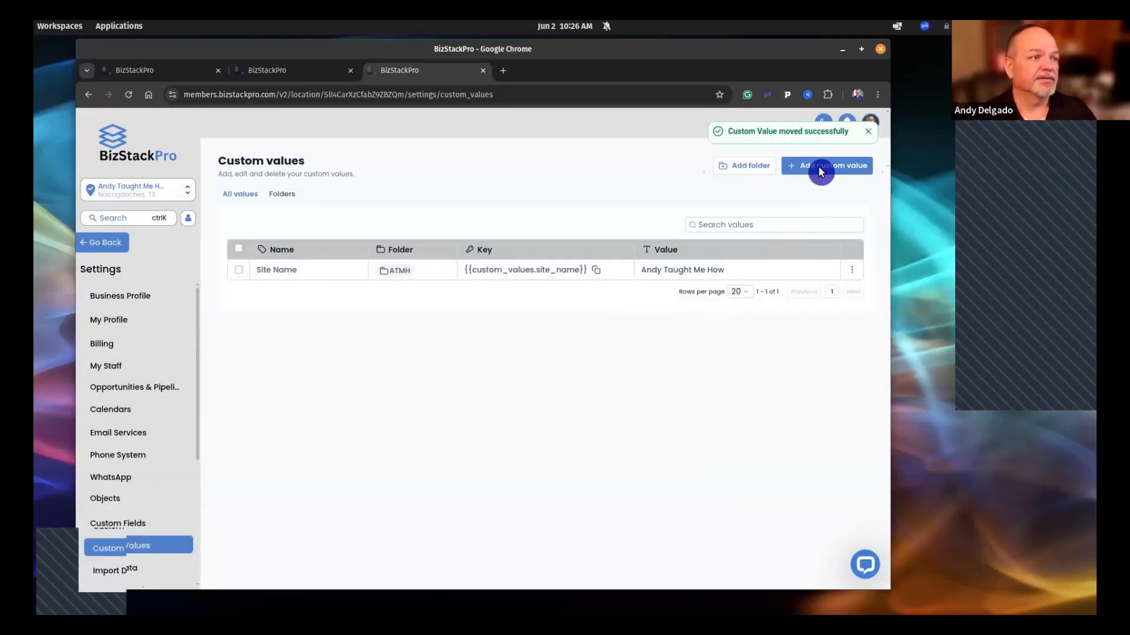
# Open the ATMH folder of custom values and start a custom value in it named Main CTA Text
pyautogui.click(821, 170)
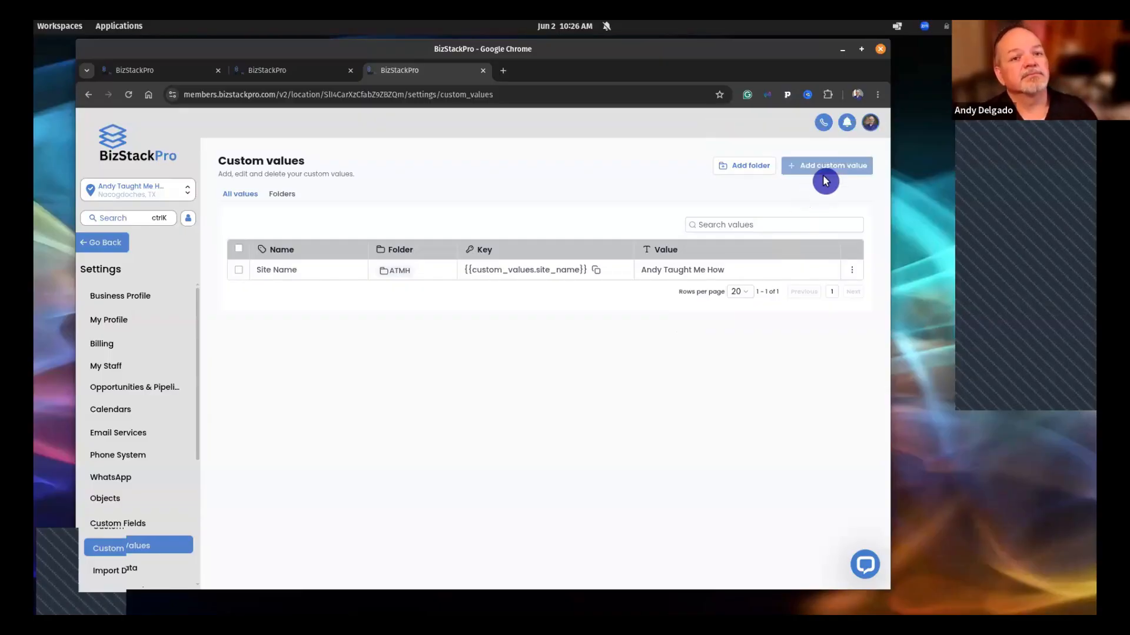
pyautogui.click(282, 197)
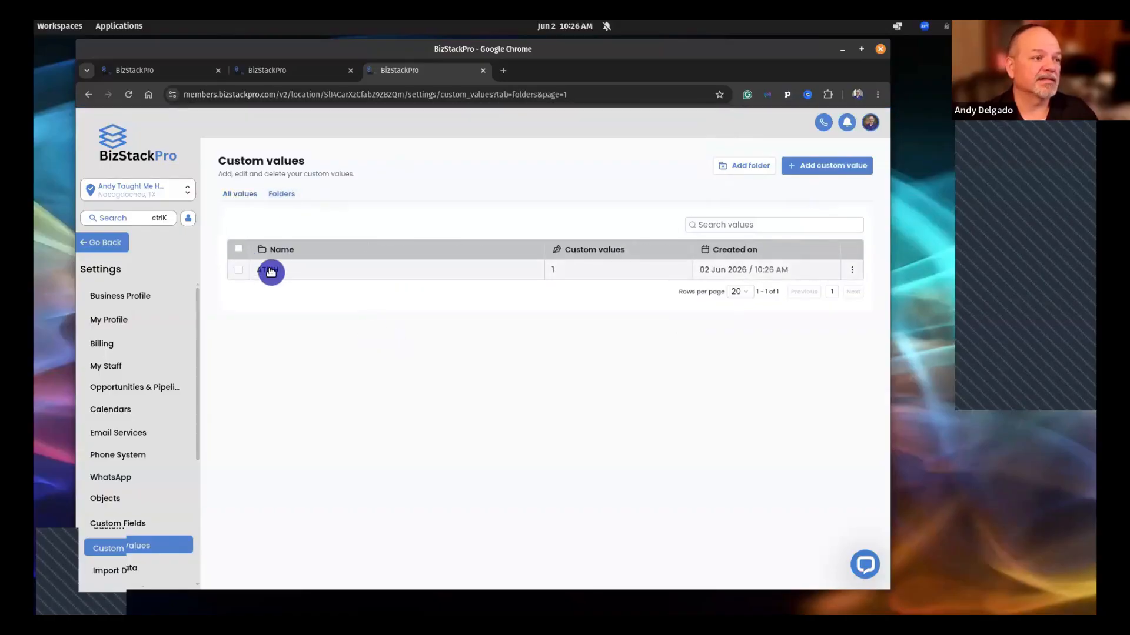
pyautogui.click(270, 271)
pyautogui.click(827, 167)
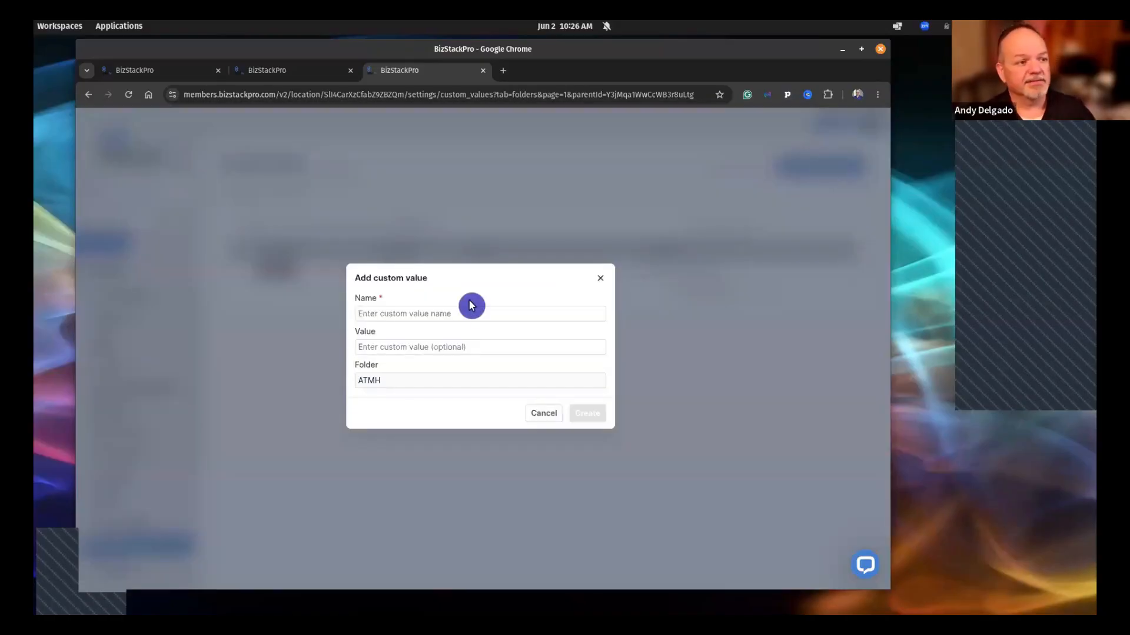
pyautogui.click(480, 314)
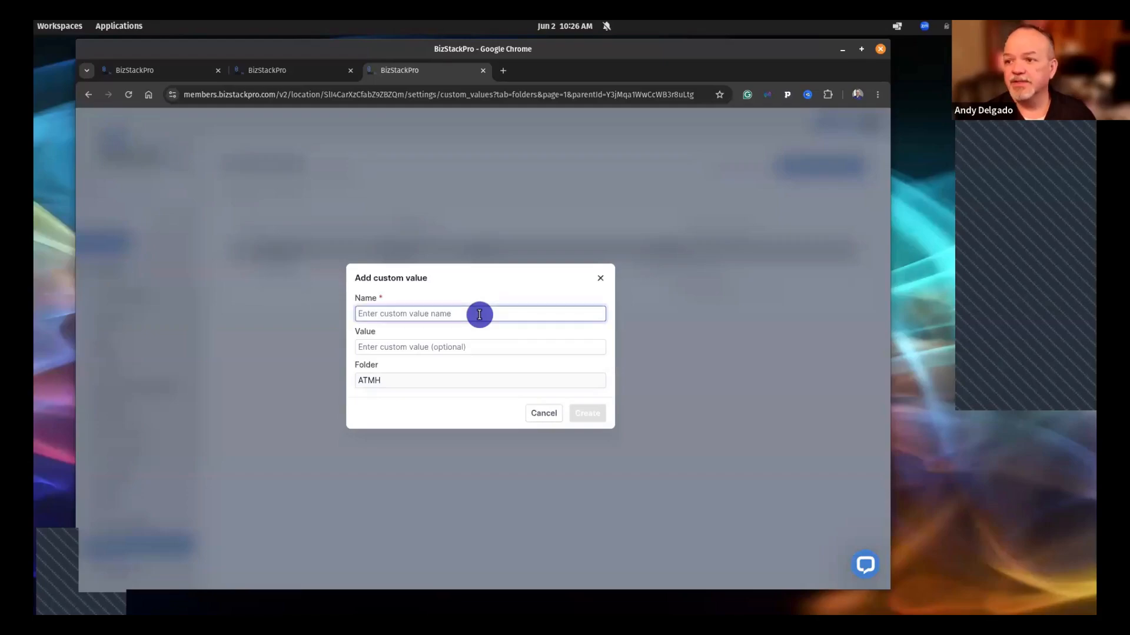
pyautogui.write('Main')
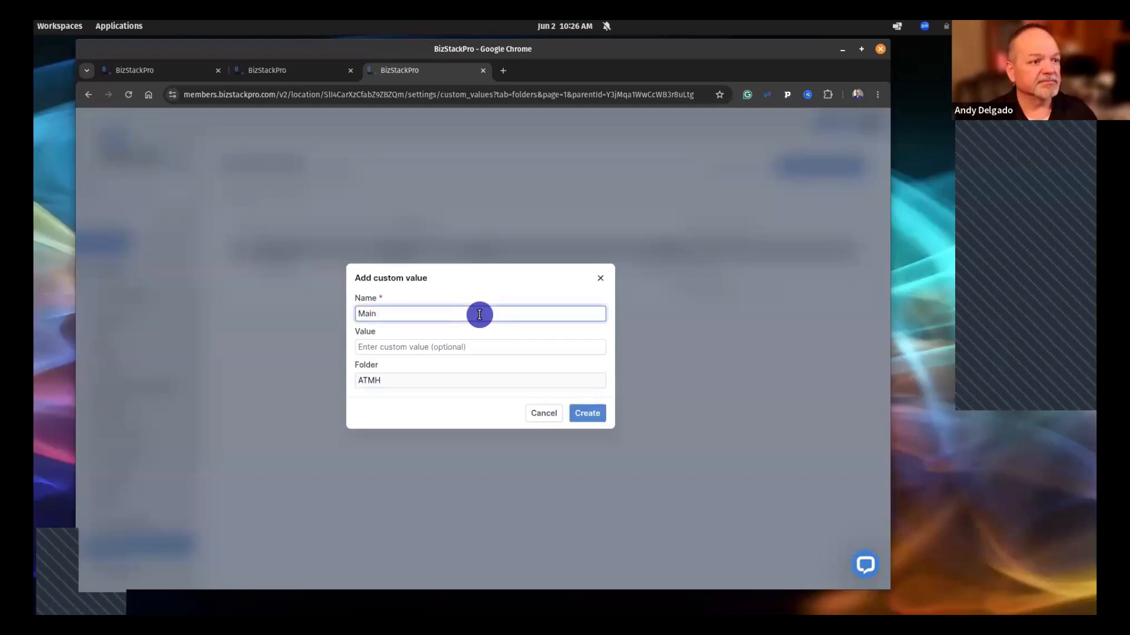
pyautogui.write(' CTA')
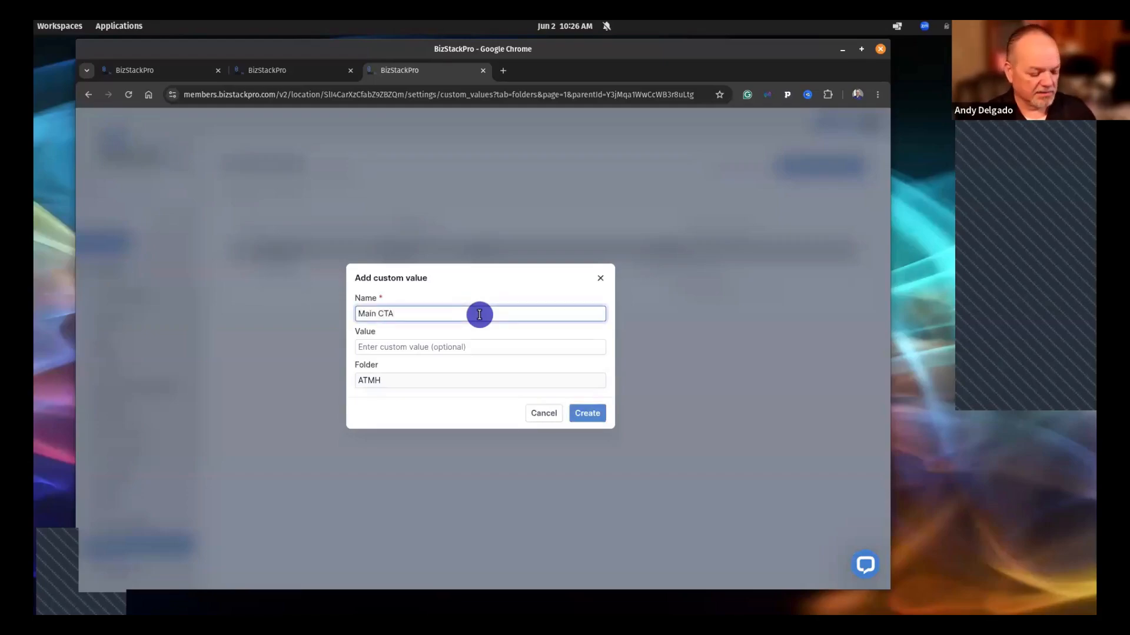
pyautogui.write(' Text')
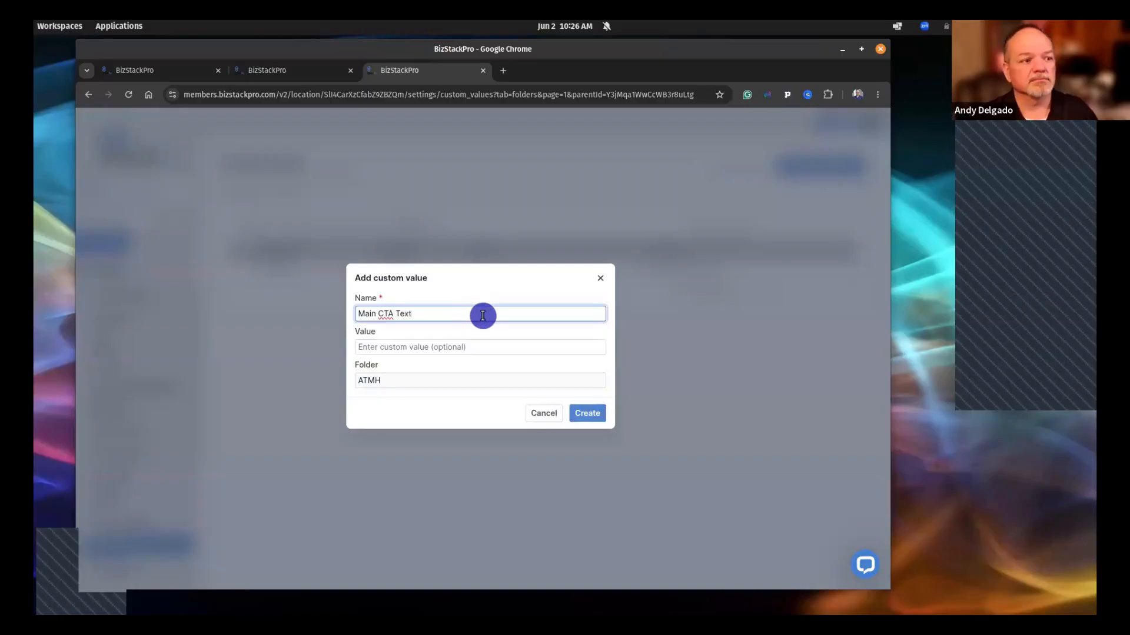
# Set the Main CTA Text value to Get the Website Builder Toolkig and create it
pyautogui.click(465, 349)
pyautogui.write('G')
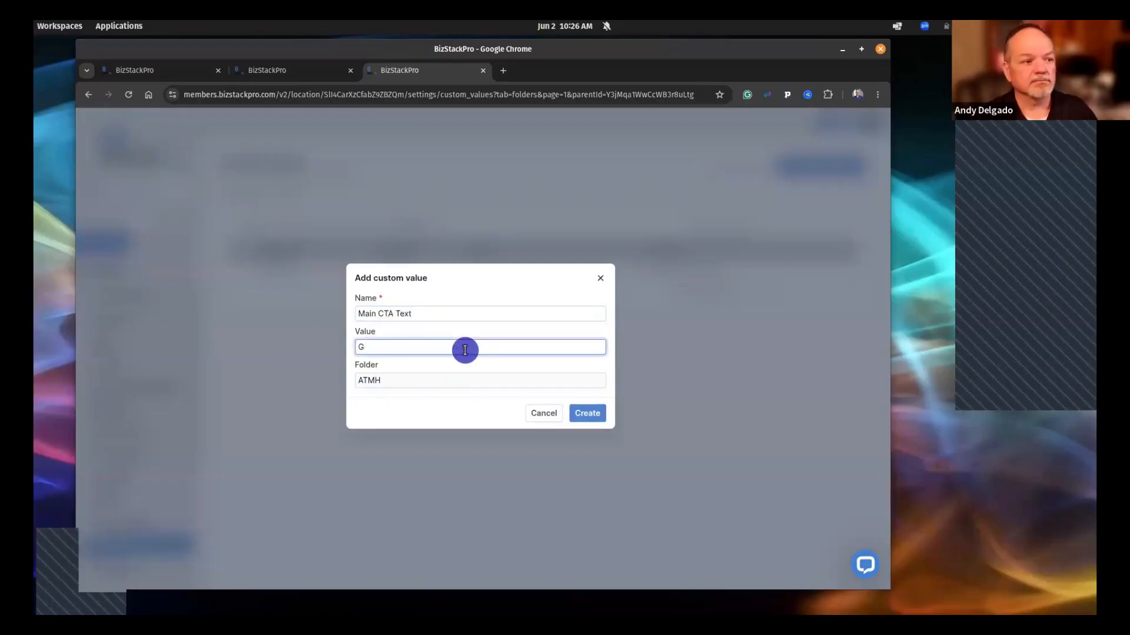
pyautogui.write('et the We')
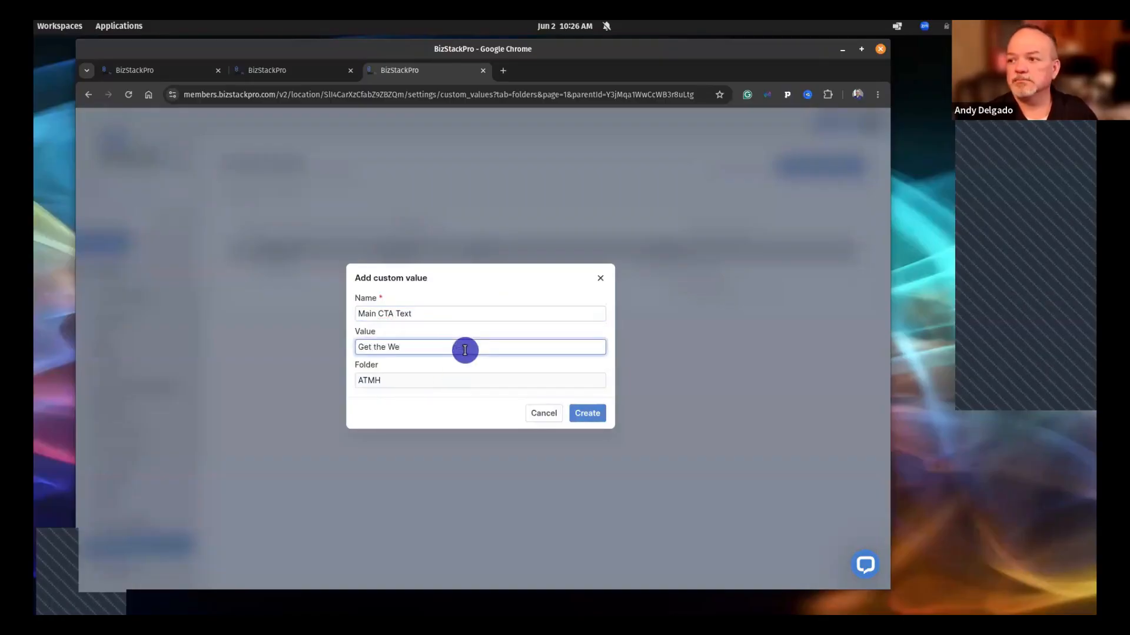
pyautogui.write('bsite Builder Toolkig')
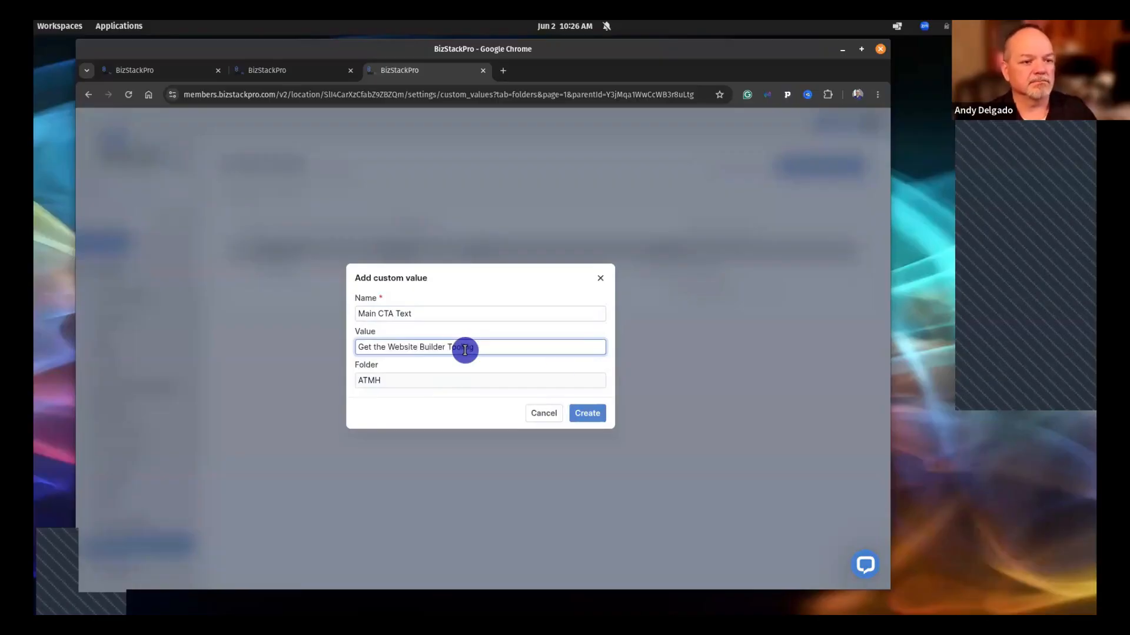
pyautogui.click(584, 414)
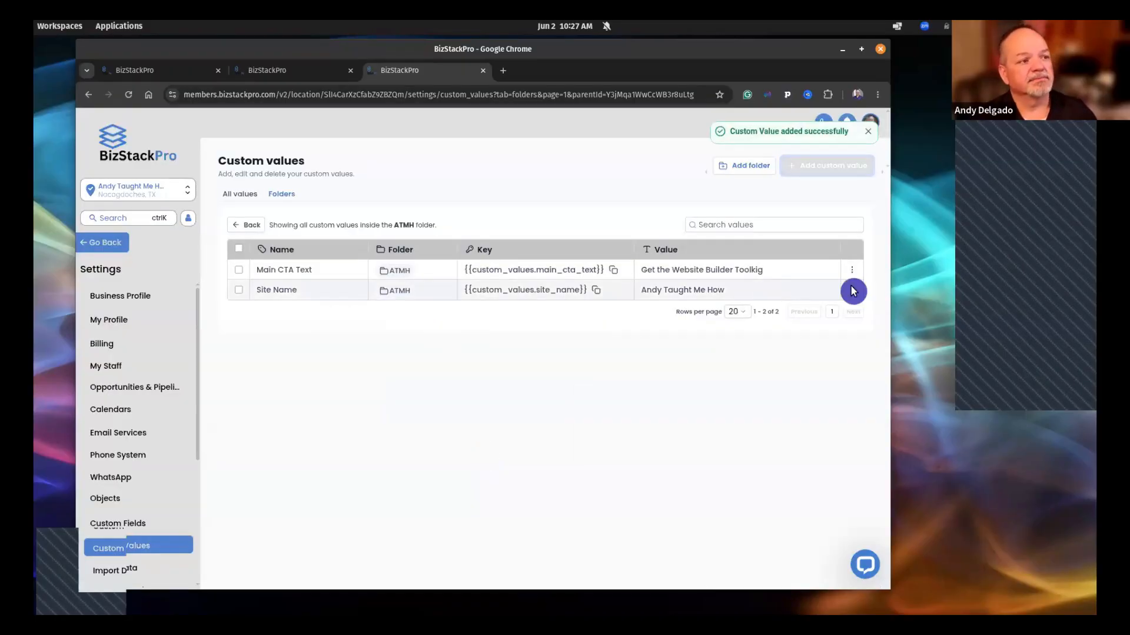
# Correct the Main CTA Text custom value to read Get the Website Builder Toolkit and save the update
pyautogui.click(851, 270)
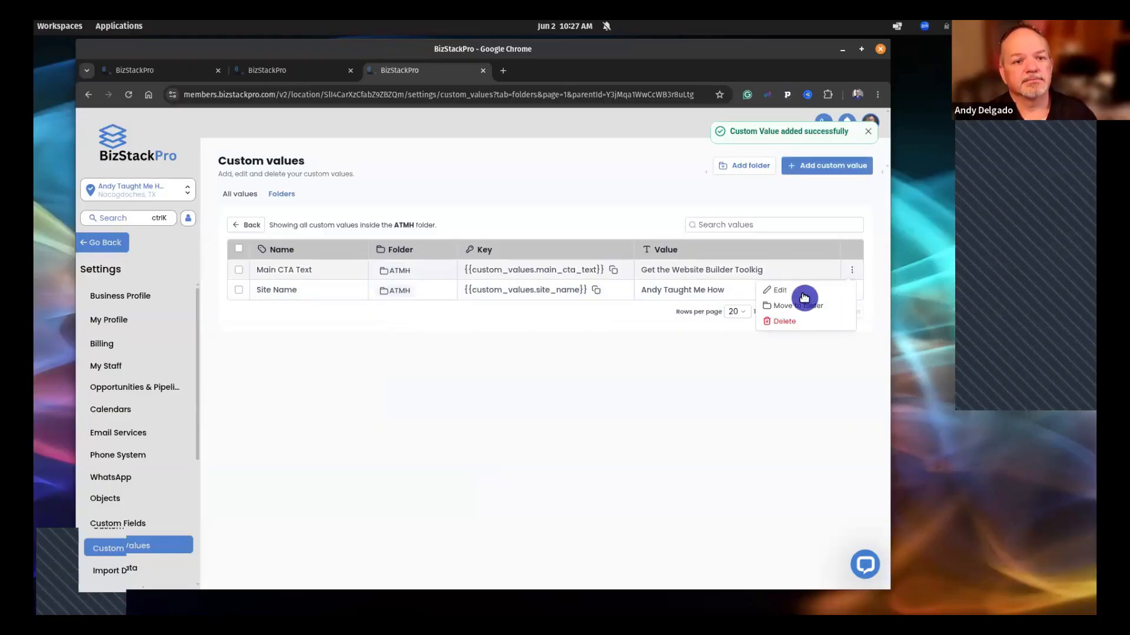
pyautogui.click(786, 292)
pyautogui.click(521, 349)
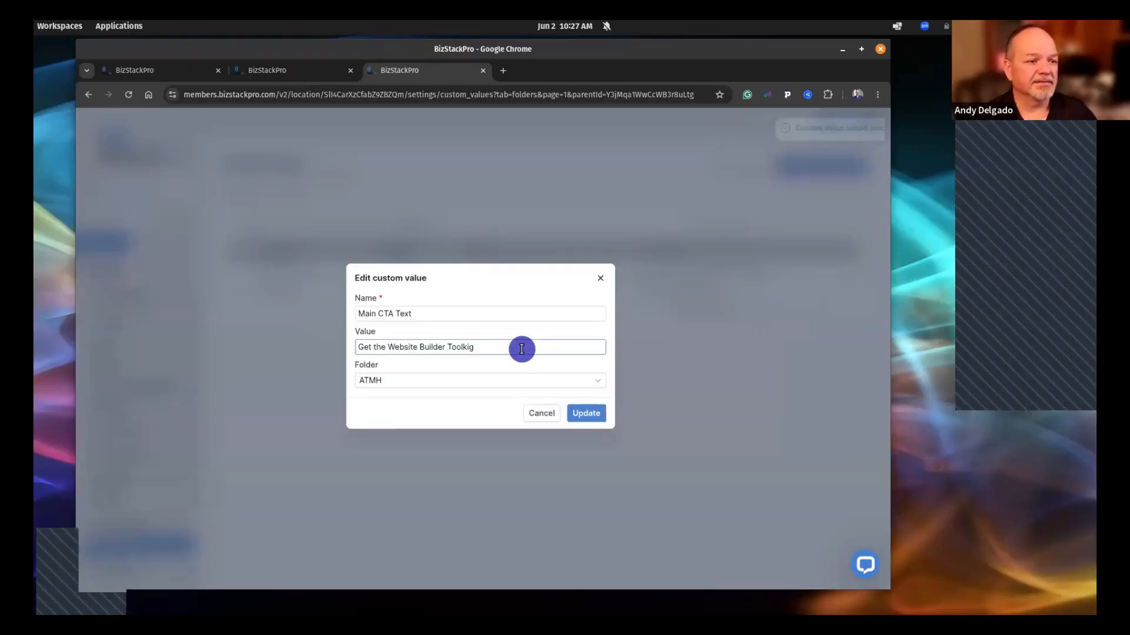
pyautogui.press('BackSpace')
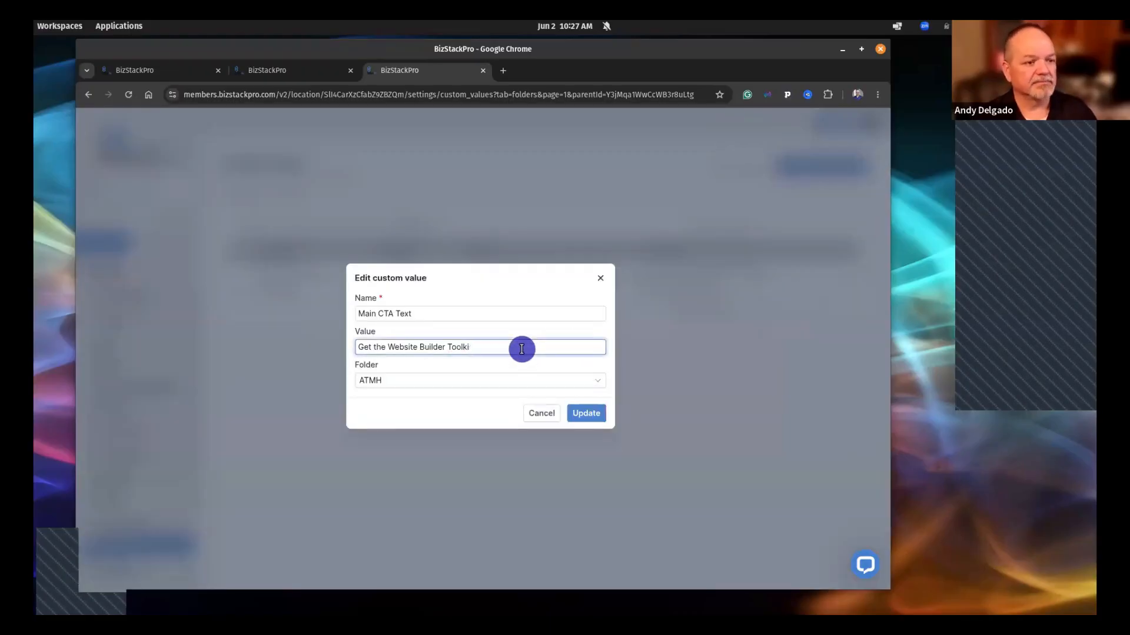
pyautogui.click(584, 414)
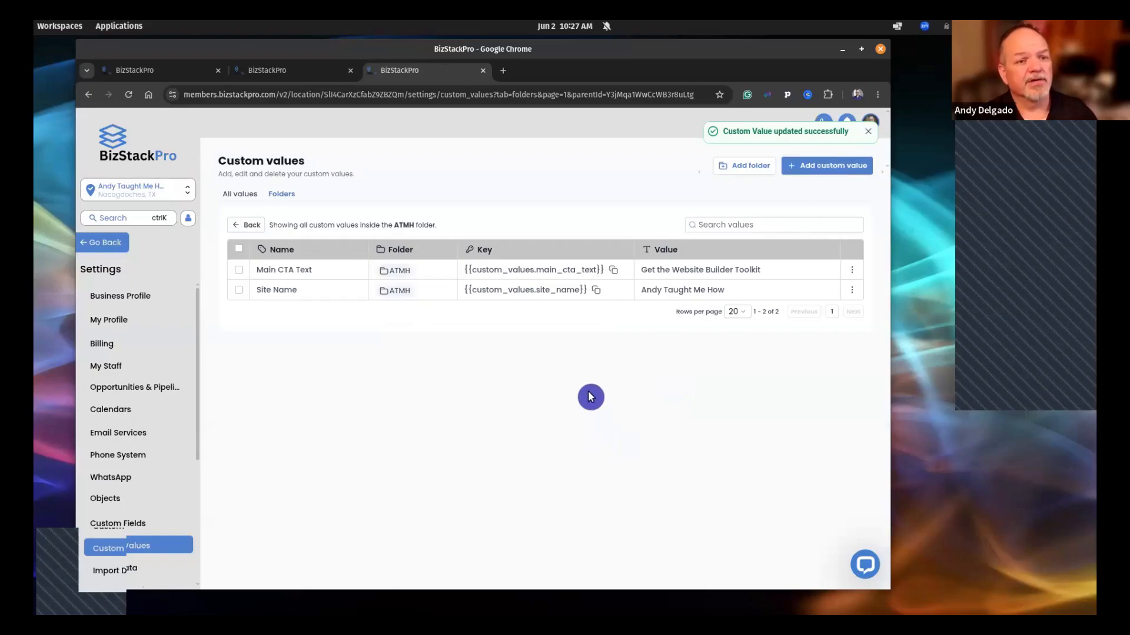
# Start another custom value in the ATMH folder, named Main CTA URL
pyautogui.click(830, 166)
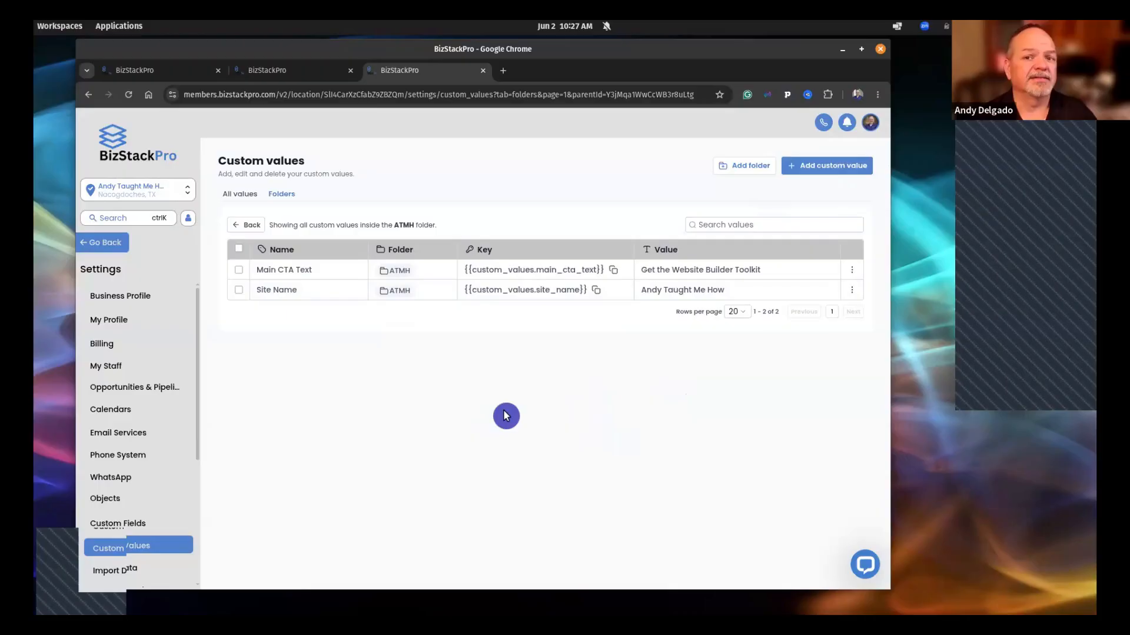
pyautogui.click(822, 168)
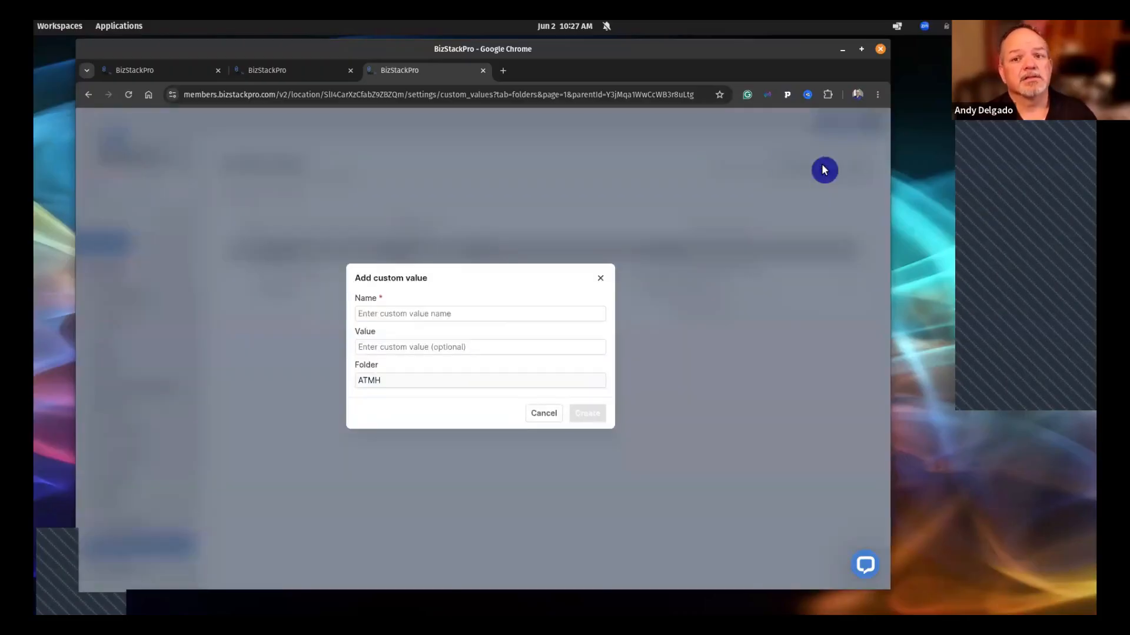
pyautogui.click(482, 314)
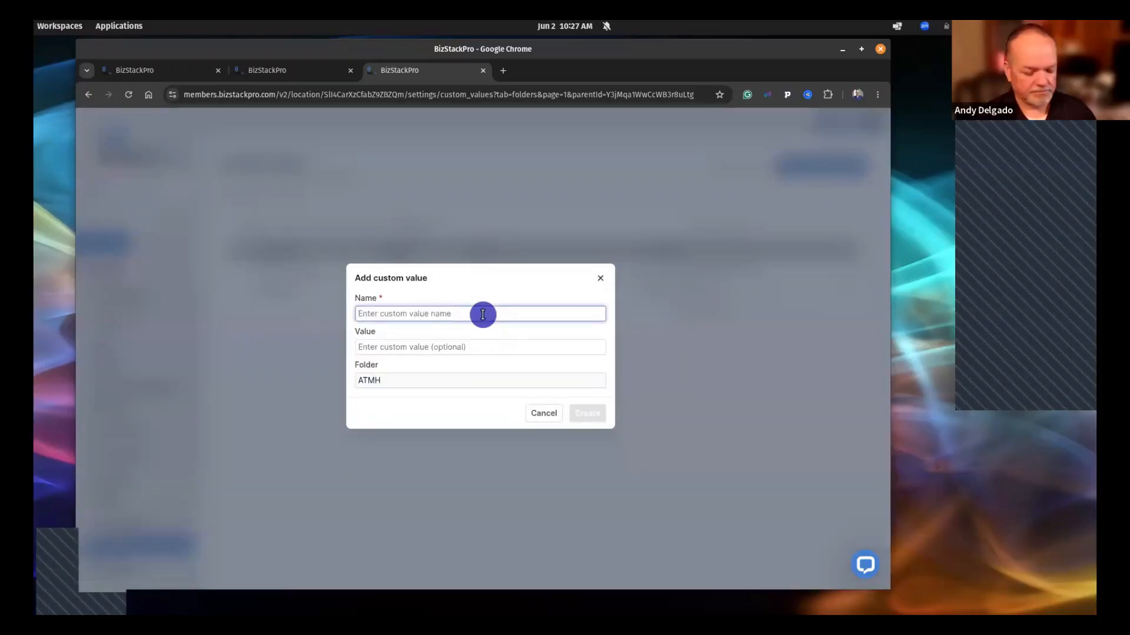
pyautogui.write('Main CTA')
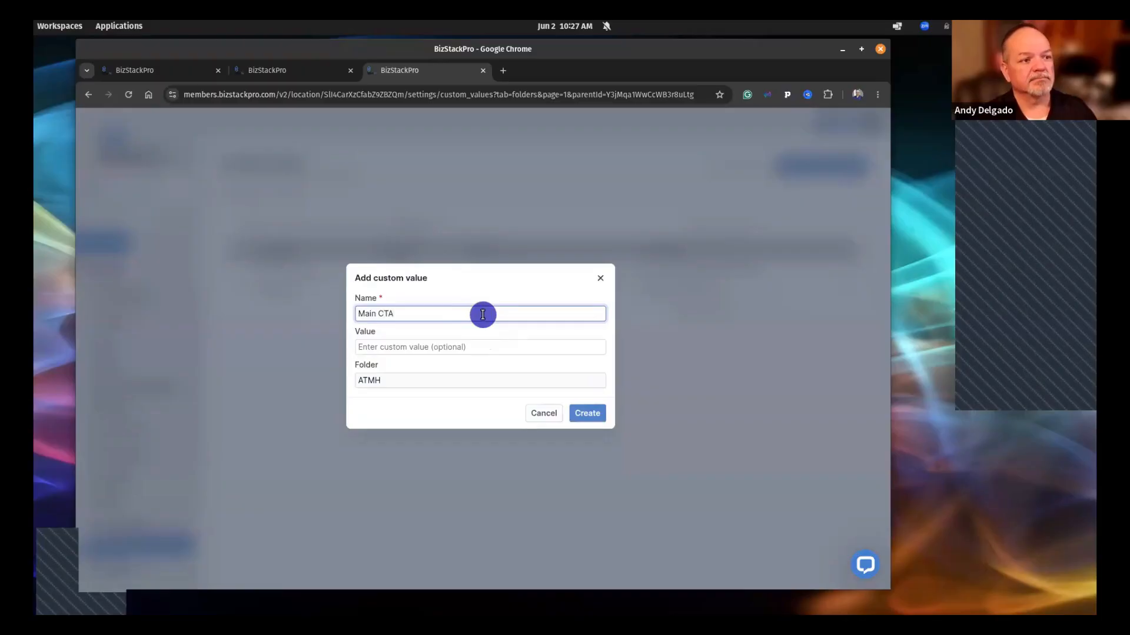
pyautogui.write(' URL')
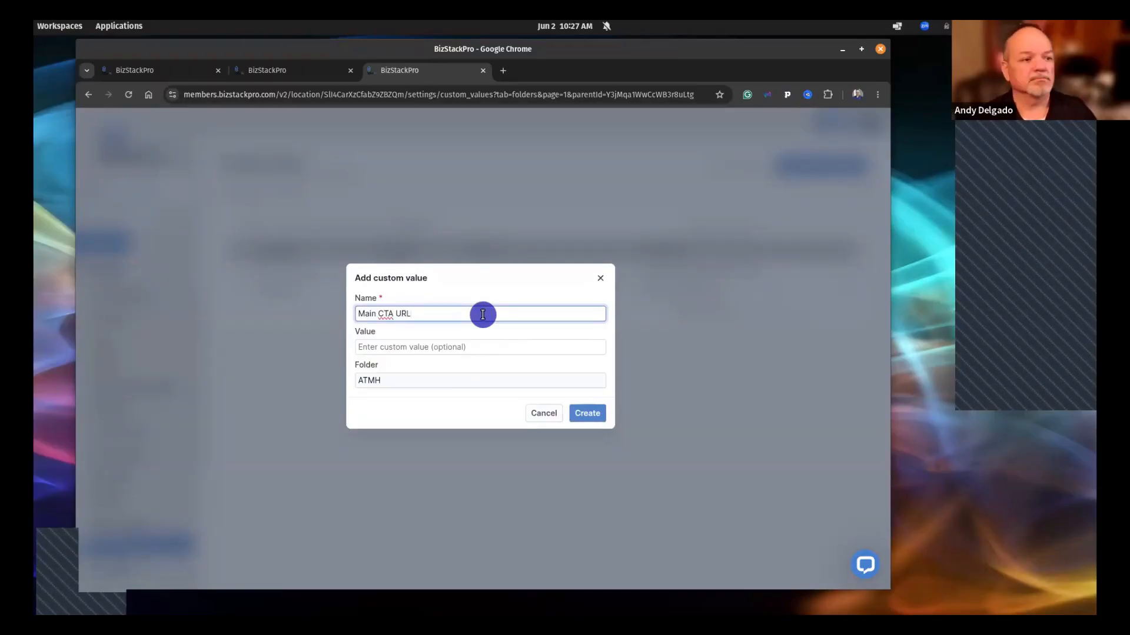
# Set the Main CTA URL value to the https address of the owner's website ending in /toolkit, and create it
pyautogui.click(463, 347)
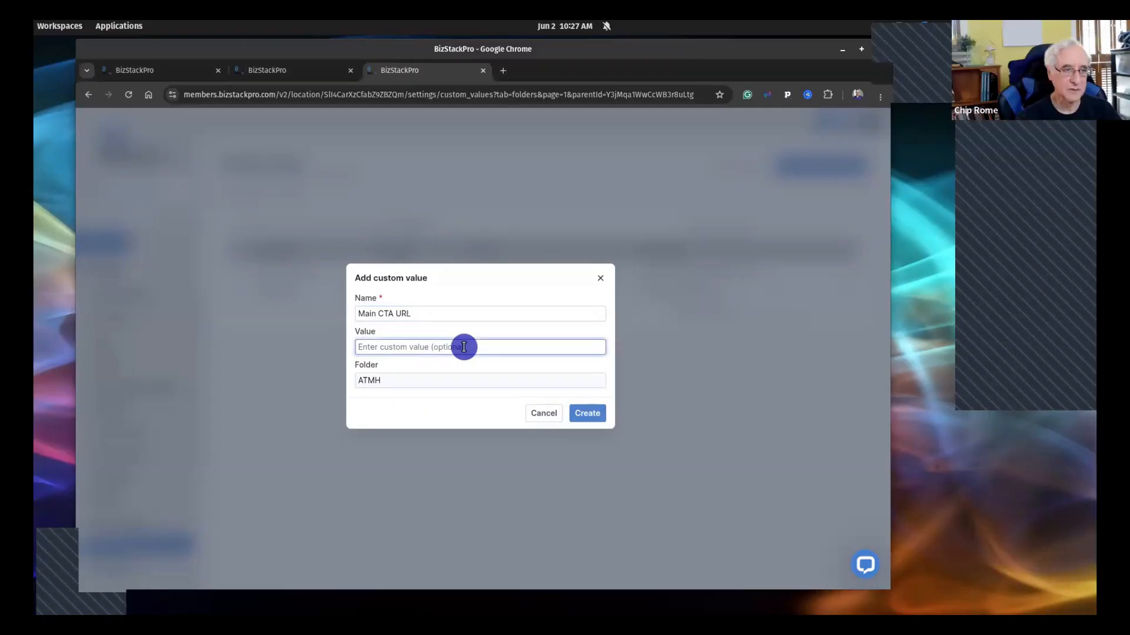
pyautogui.write('htt')
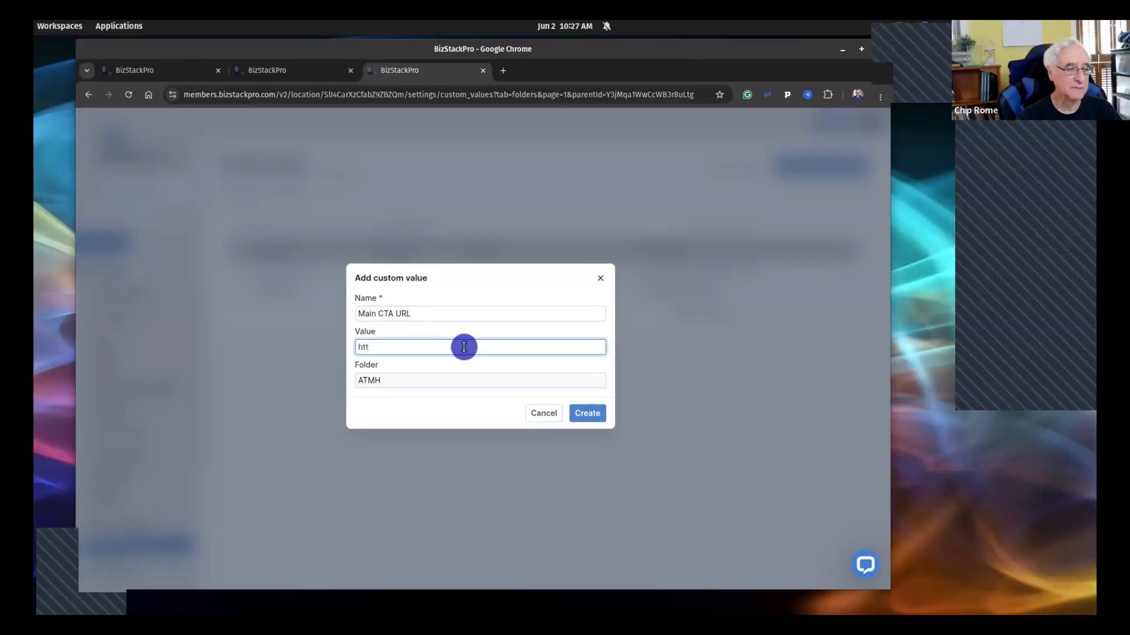
pyautogui.write('ps:')
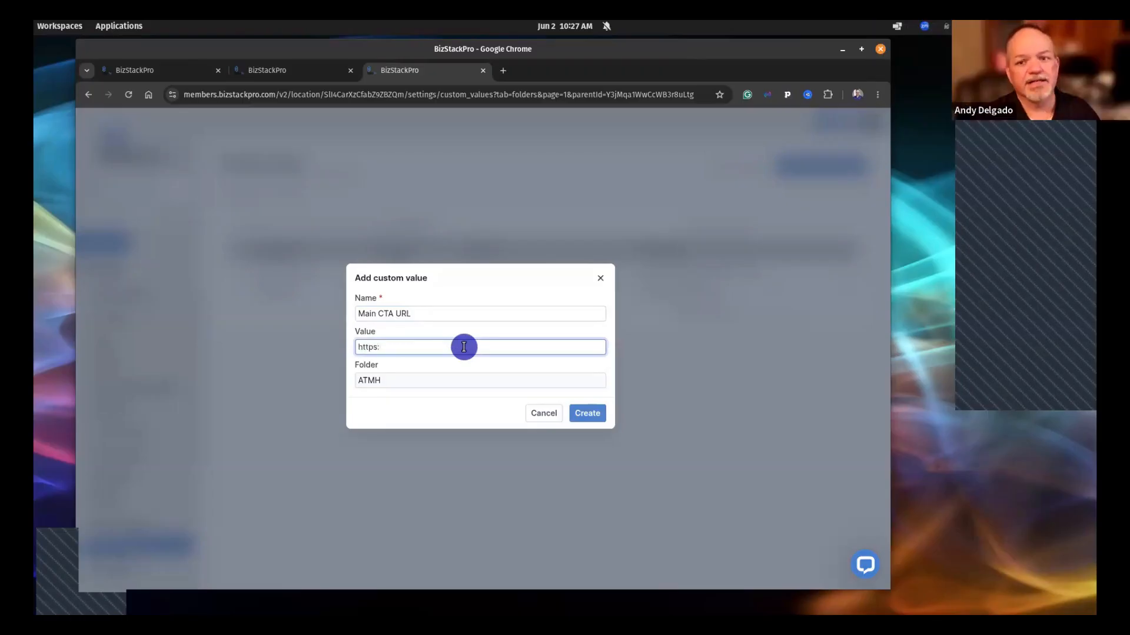
pyautogui.press('XF86AudioRaiseVolume')
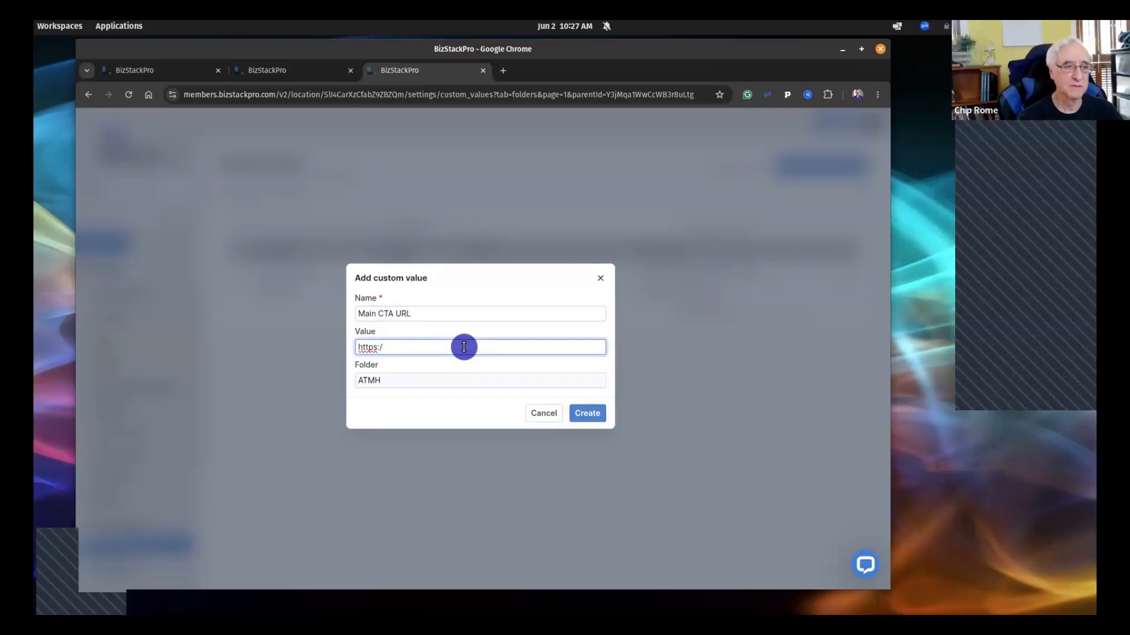
pyautogui.write('/')
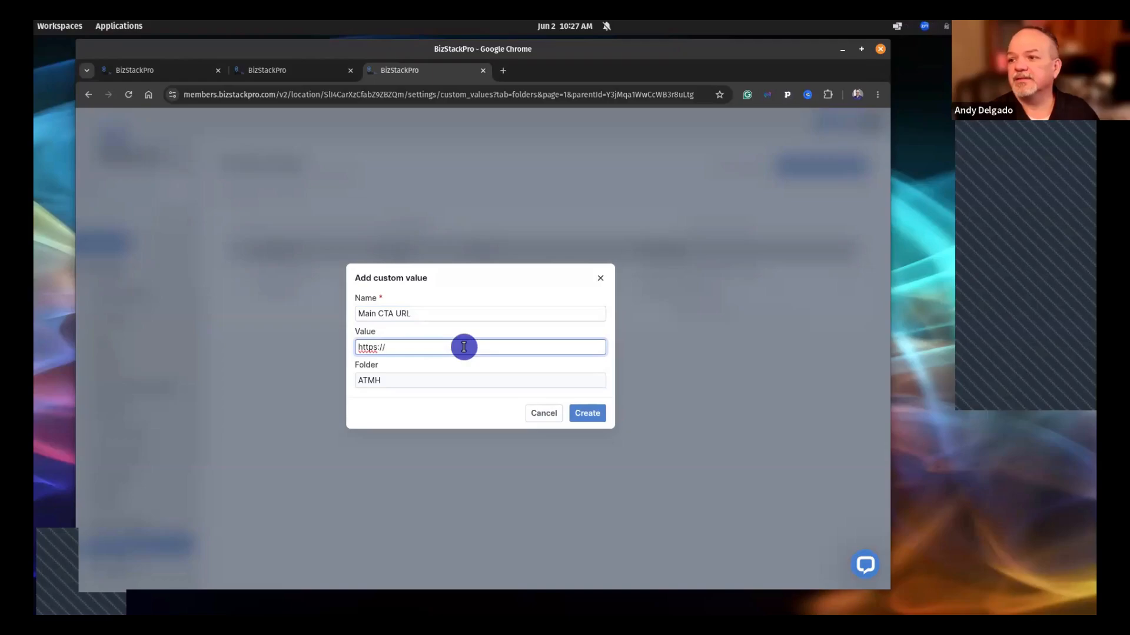
pyautogui.write('andyd')
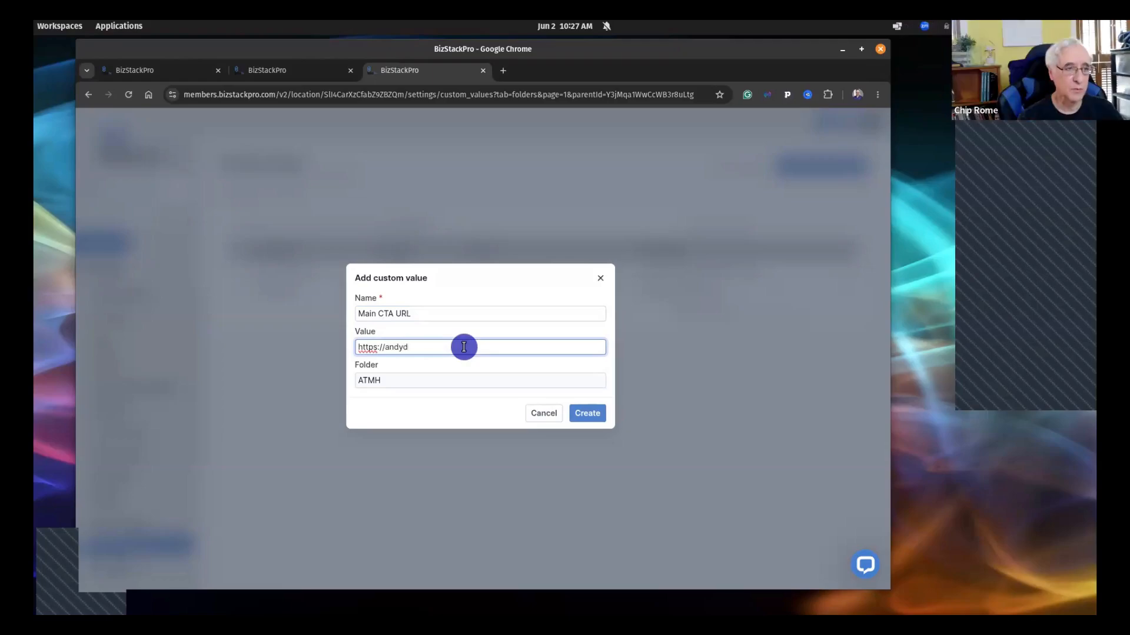
pyautogui.write('elgado.com/tookit')
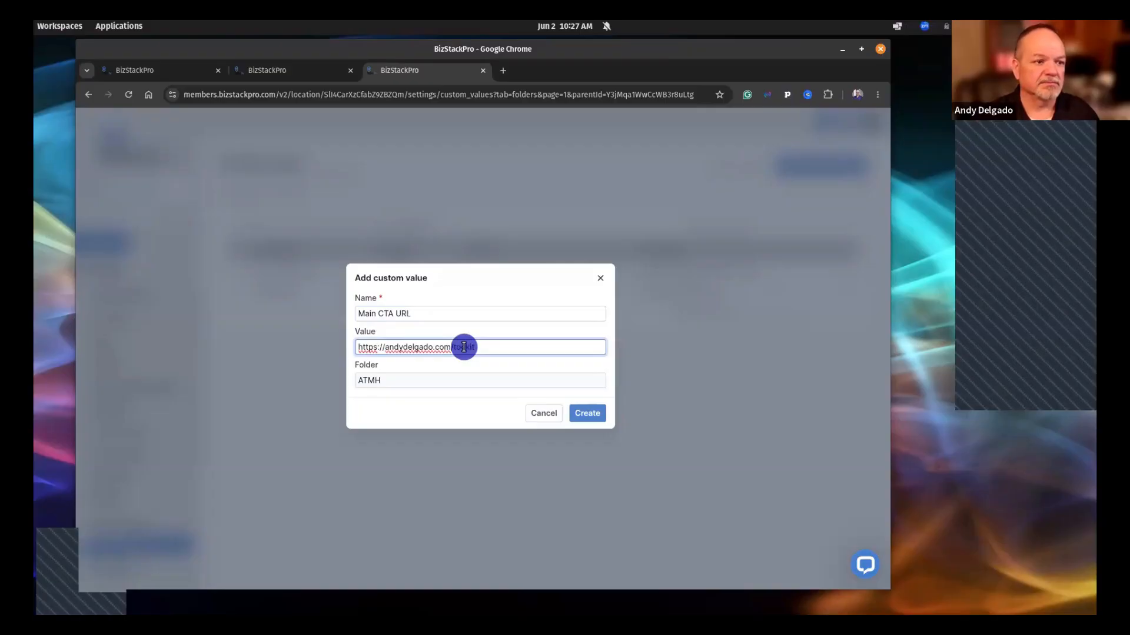
pyautogui.click(477, 404)
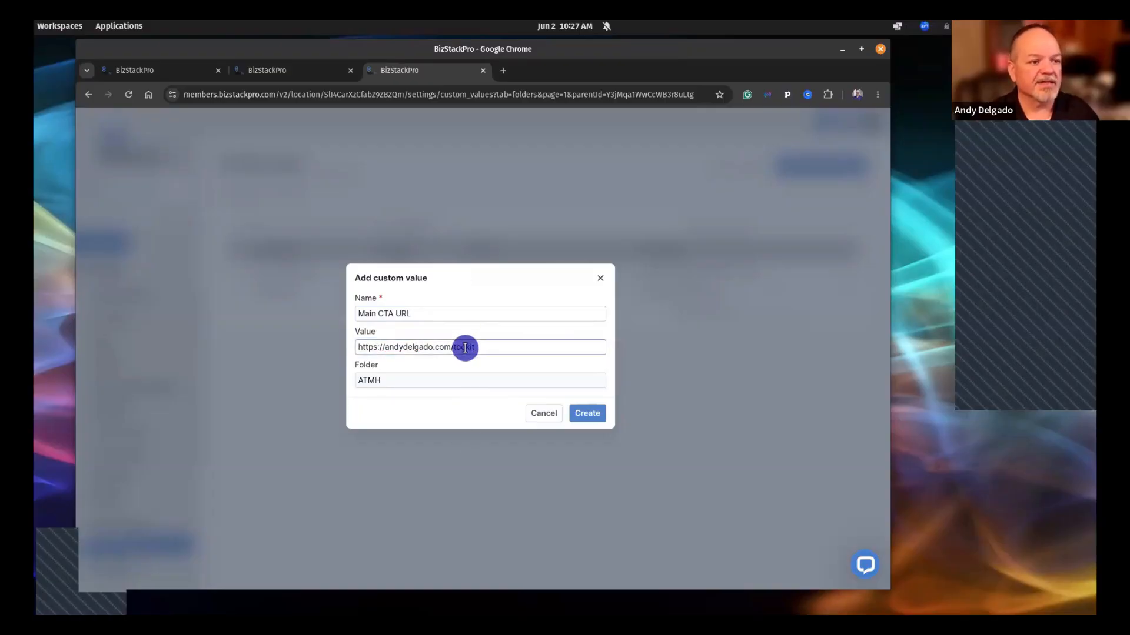
pyautogui.click(465, 348)
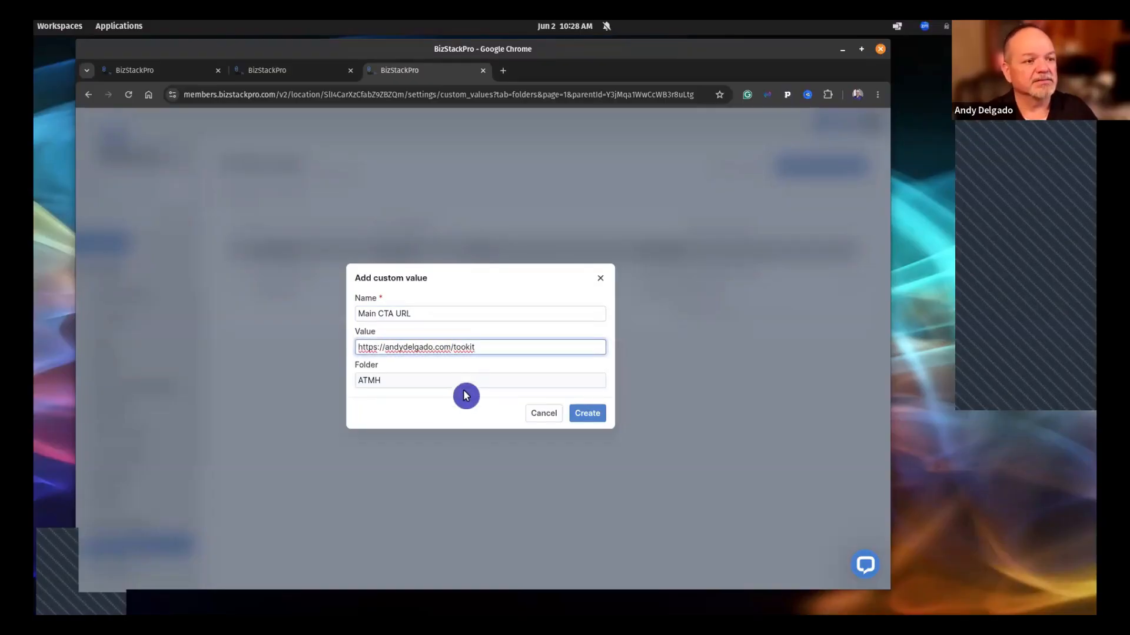
pyautogui.write('l')
pyautogui.click(593, 413)
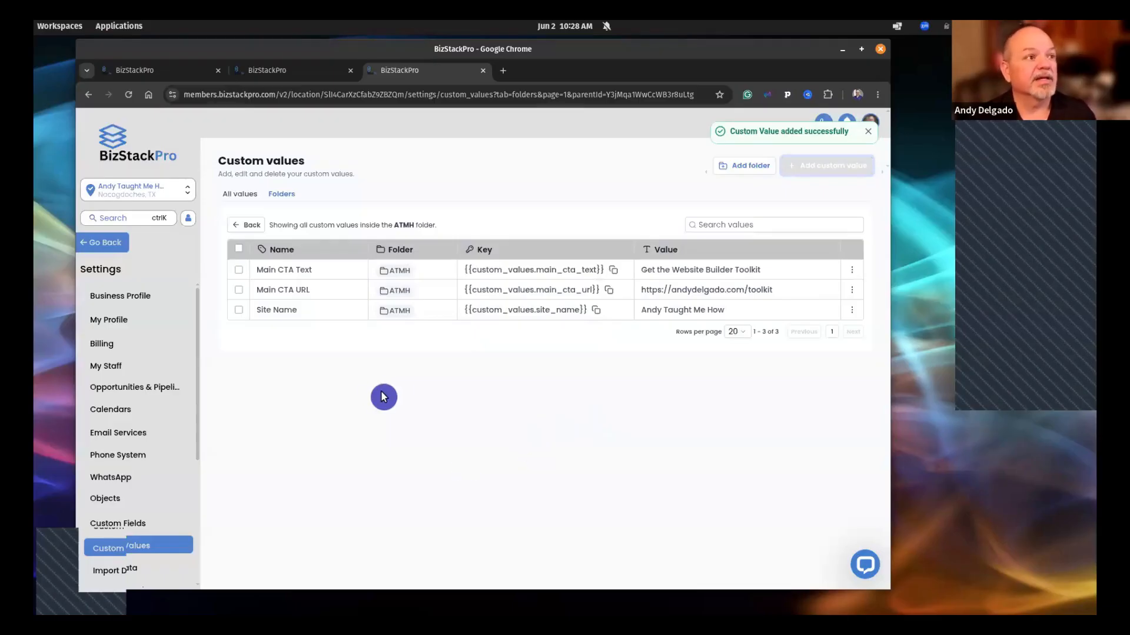
# Leave the settings, return to the Andy Taught Me How website's pages, and start adding a new page
pyautogui.click(106, 241)
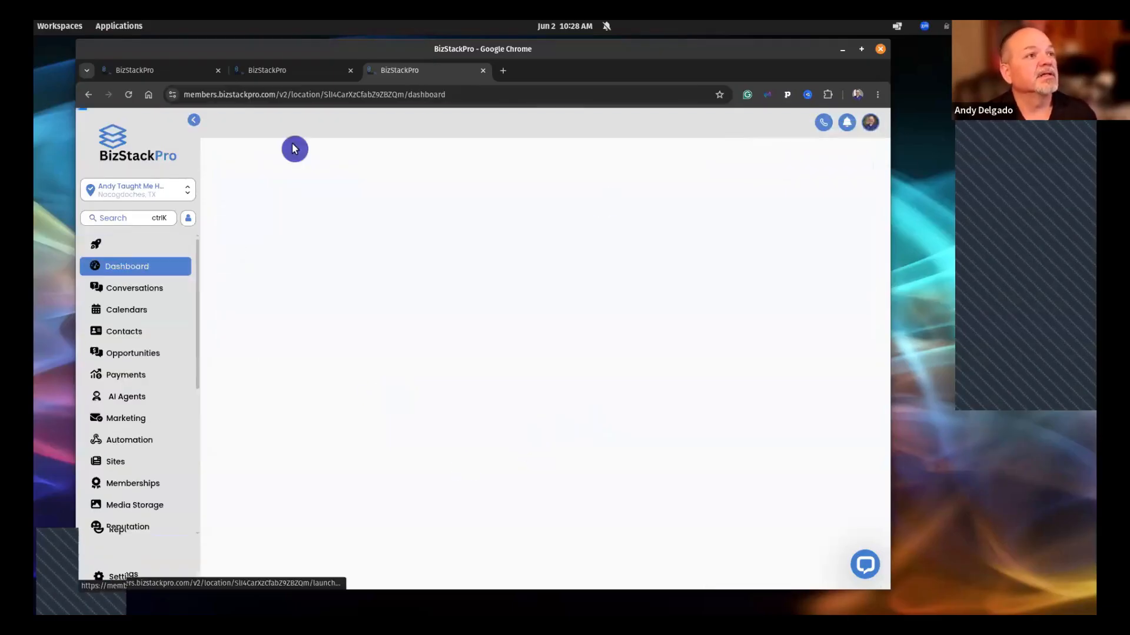
pyautogui.click(169, 72)
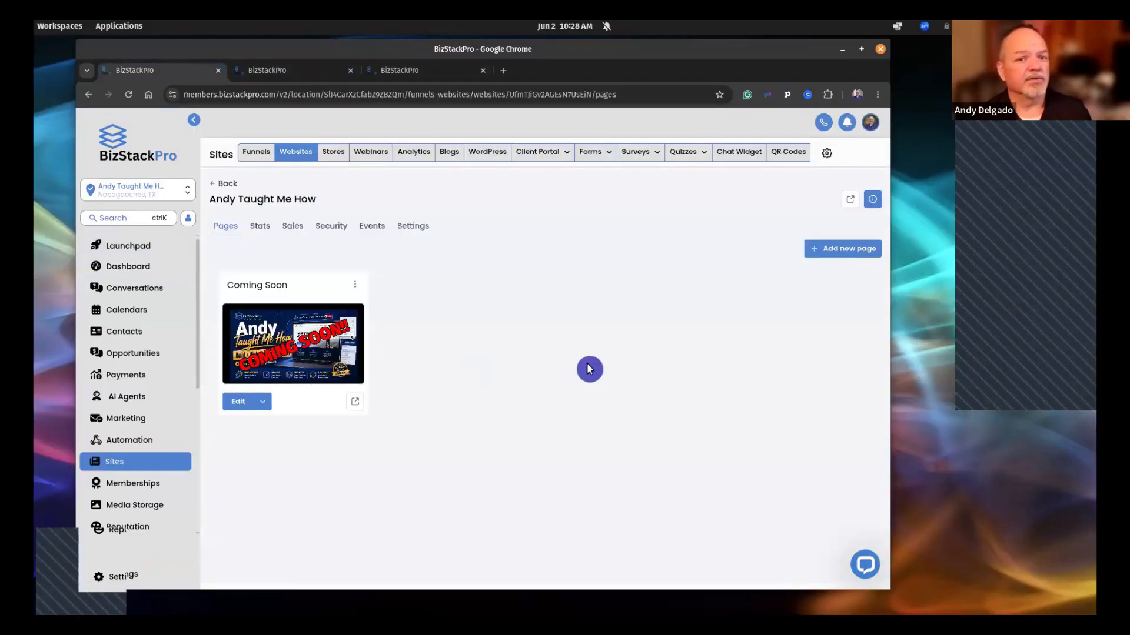
pyautogui.click(844, 254)
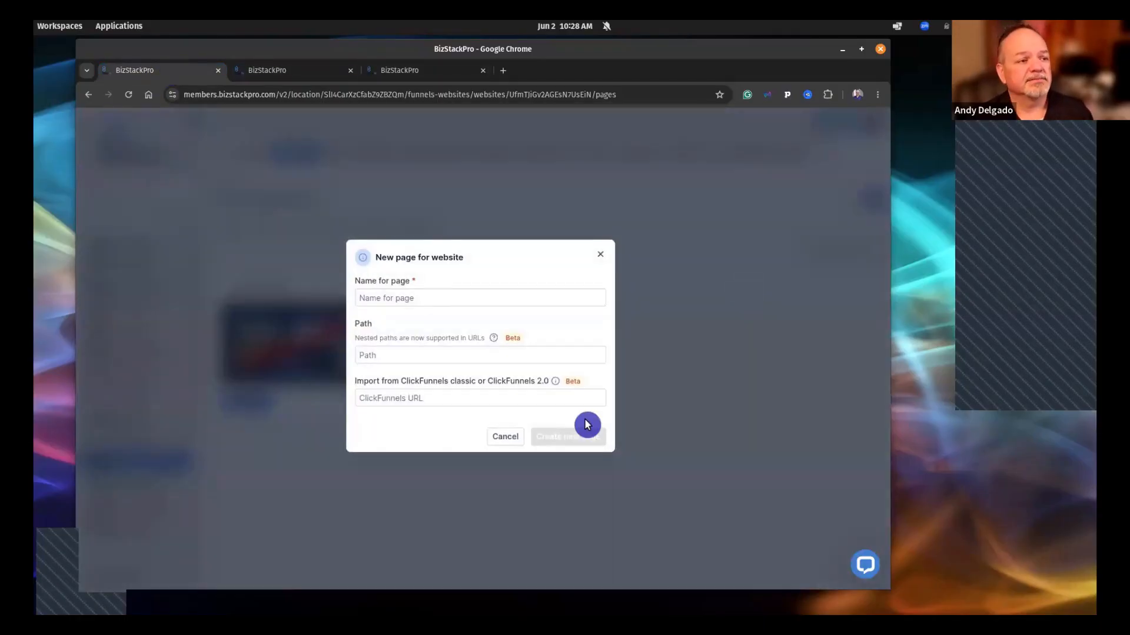
pyautogui.click(451, 295)
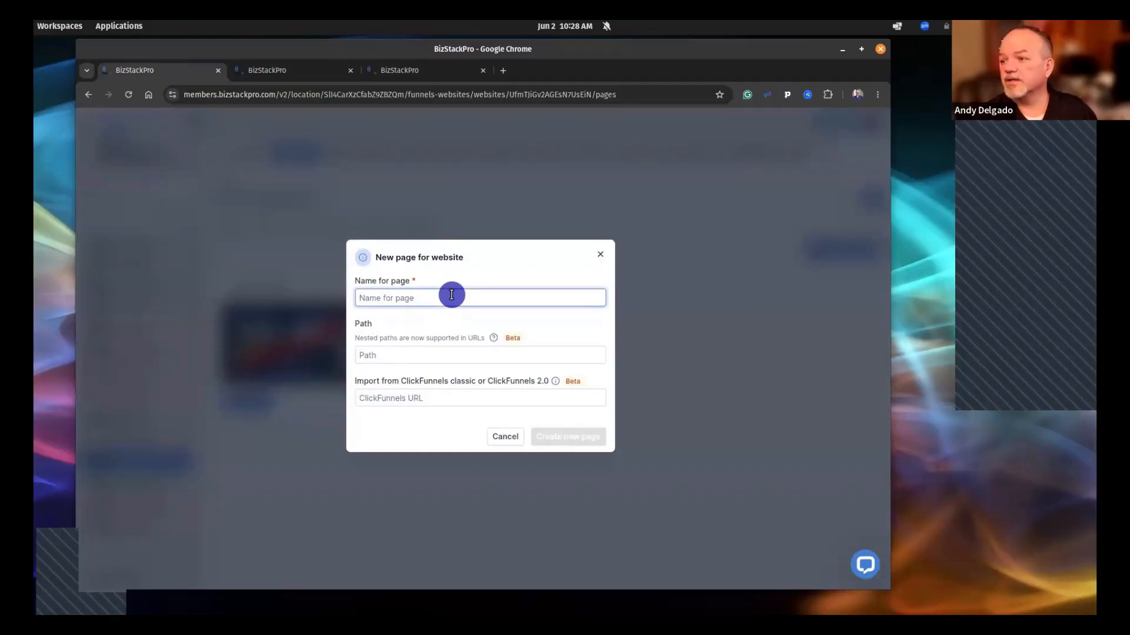
pyautogui.write('Andy T')
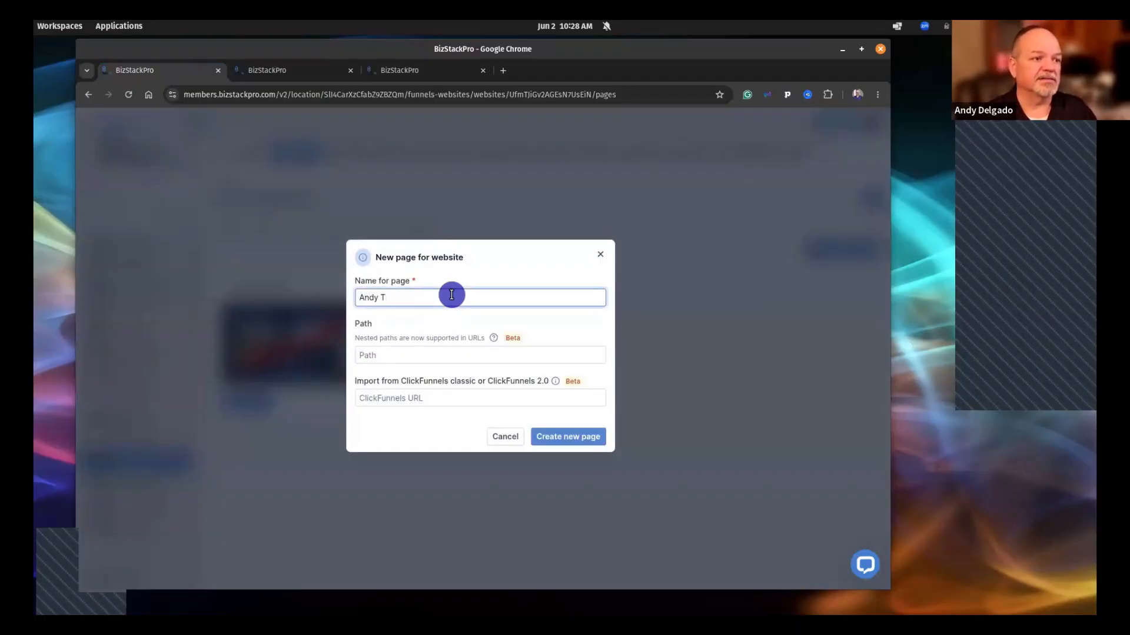
pyautogui.write('aught Me H')
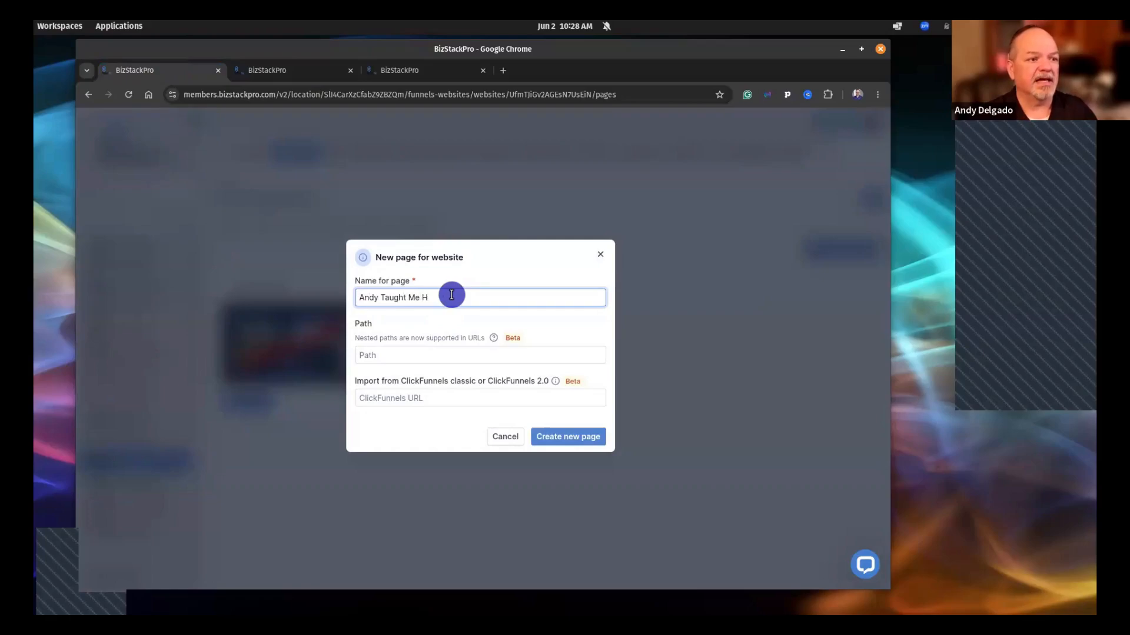
pyautogui.write('o9w')
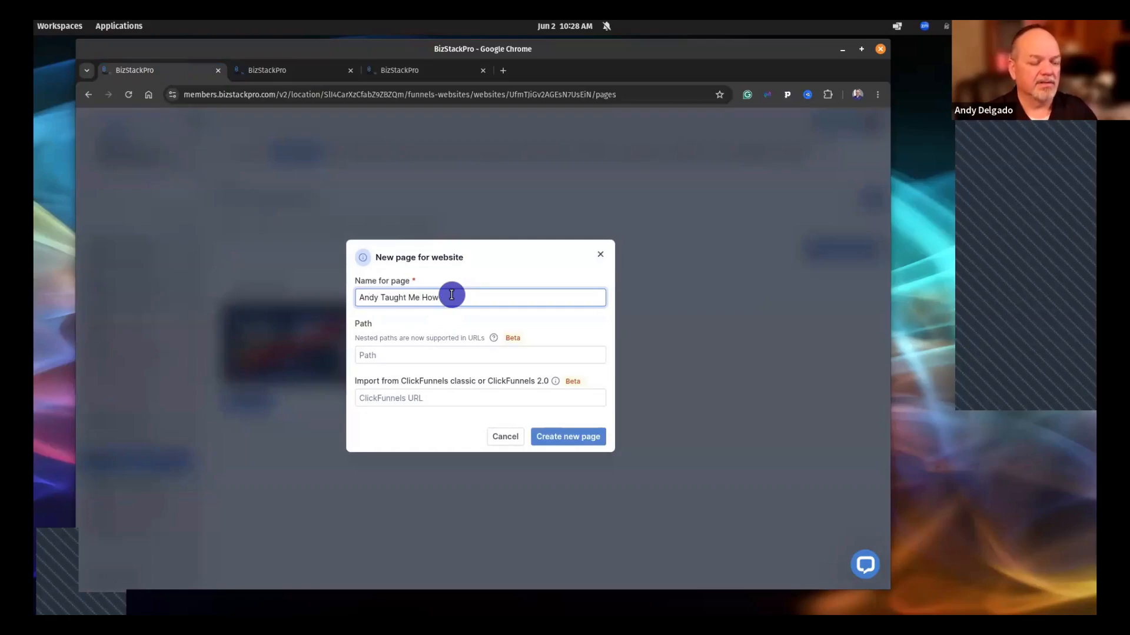
# Name the new website page Home, set its path to /home, and create it
pyautogui.hotkey('ctrl', 'a')
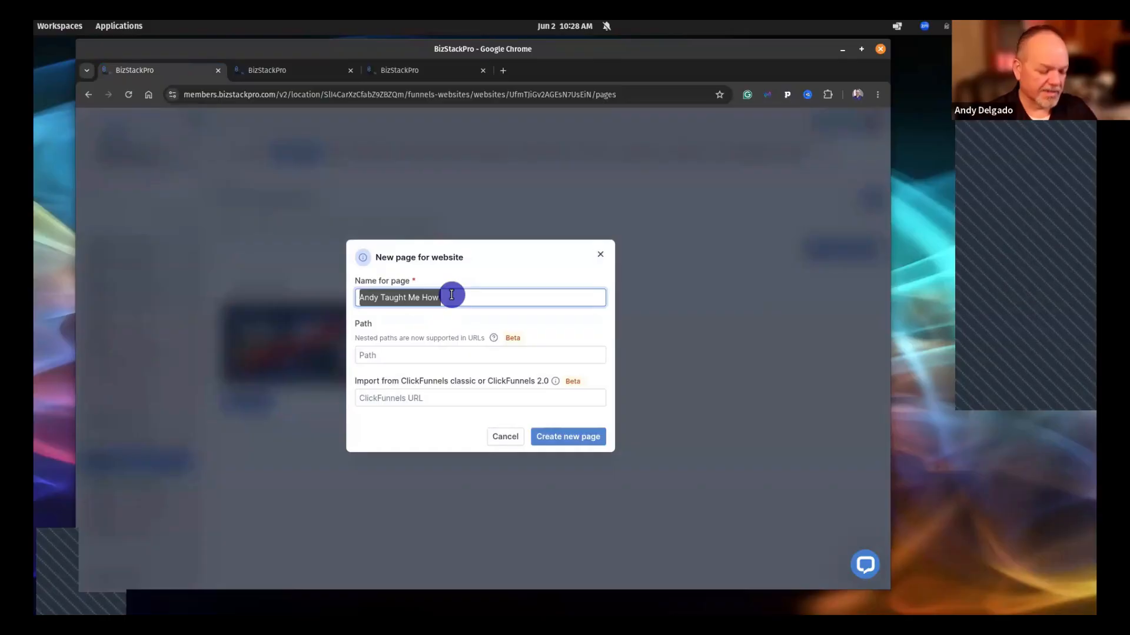
pyautogui.write('Home')
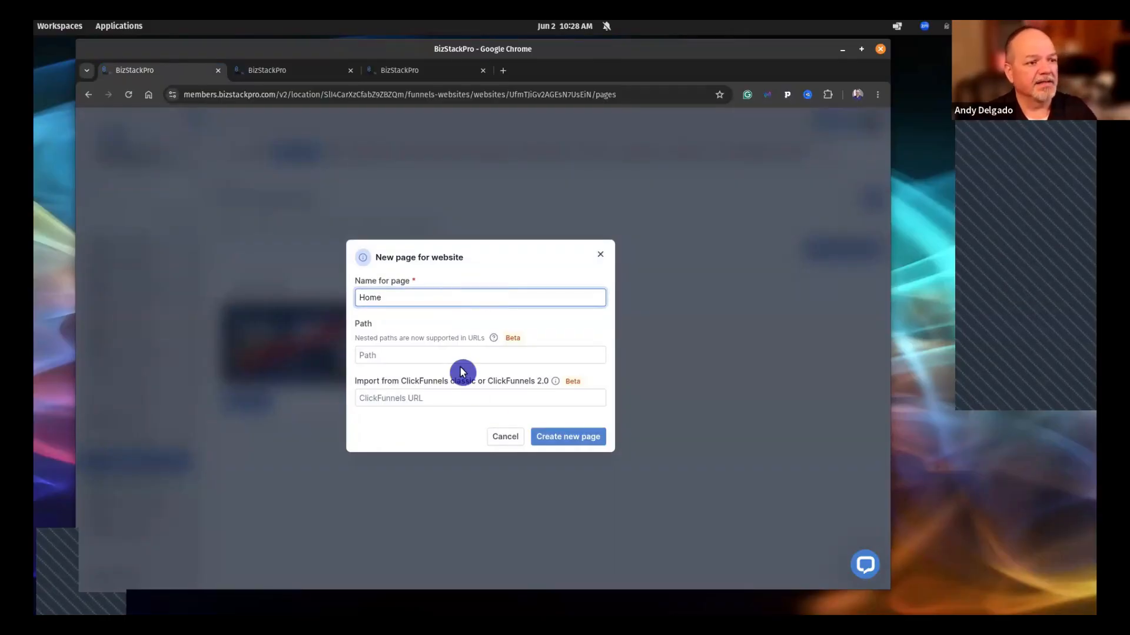
pyautogui.click(448, 359)
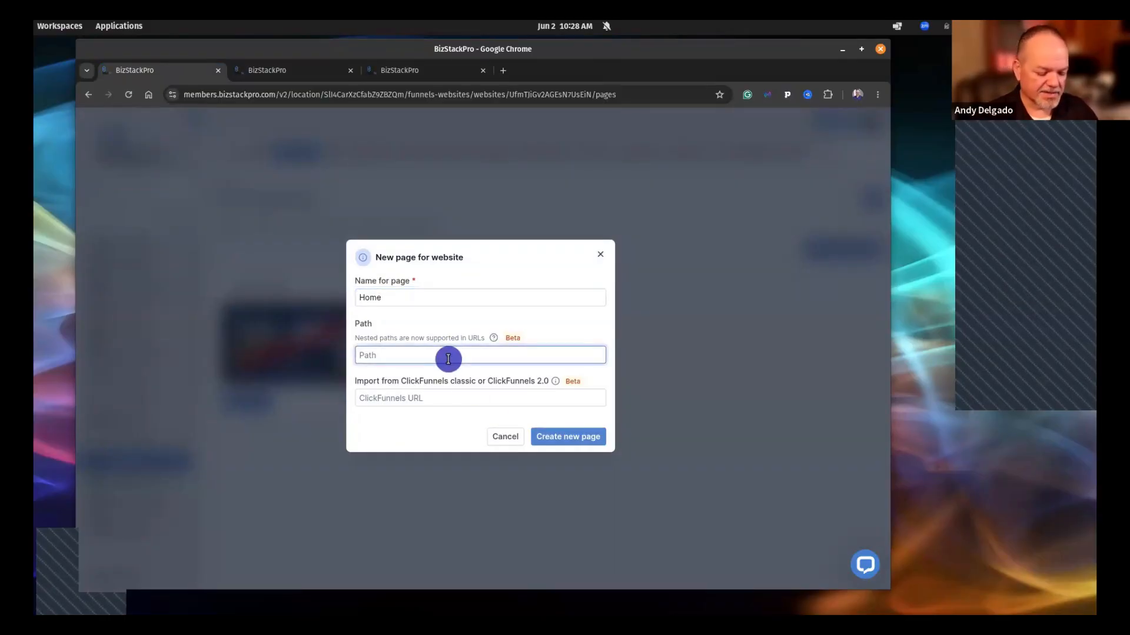
pyautogui.write('/home')
pyautogui.click(572, 436)
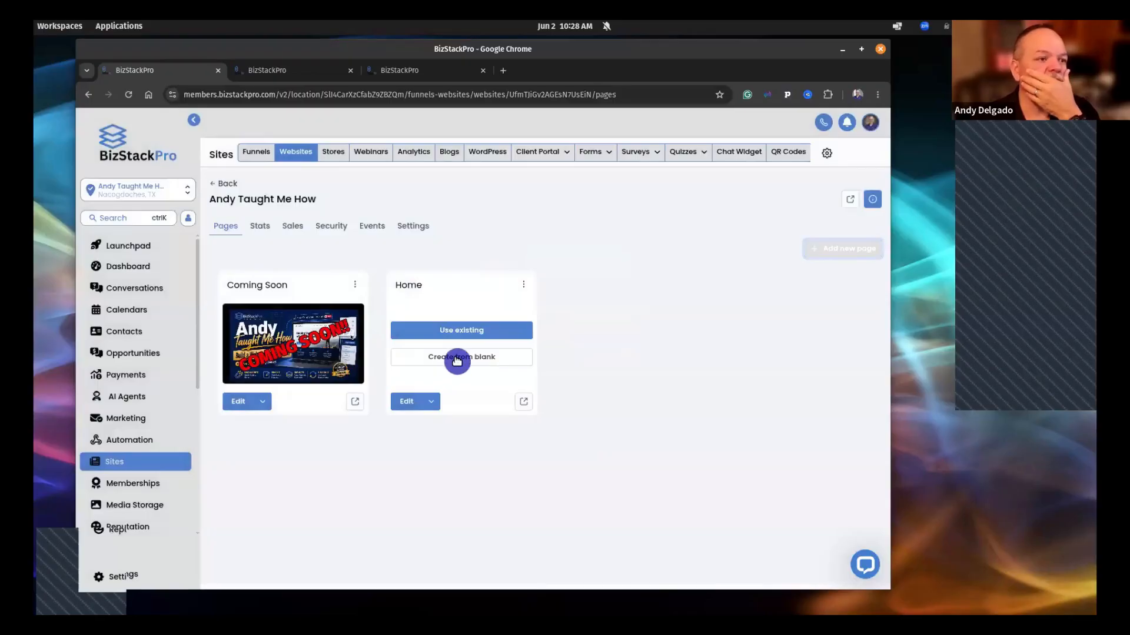
# Build the Home page from blank, insert a blank section, and maximize the browser window
pyautogui.click(470, 357)
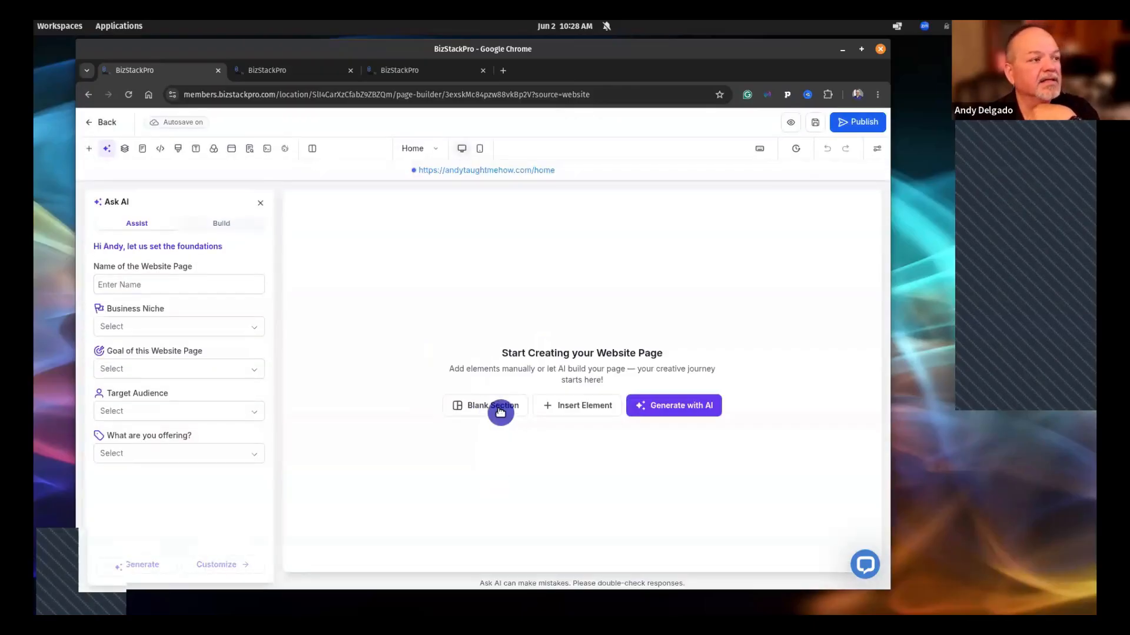
pyautogui.click(500, 409)
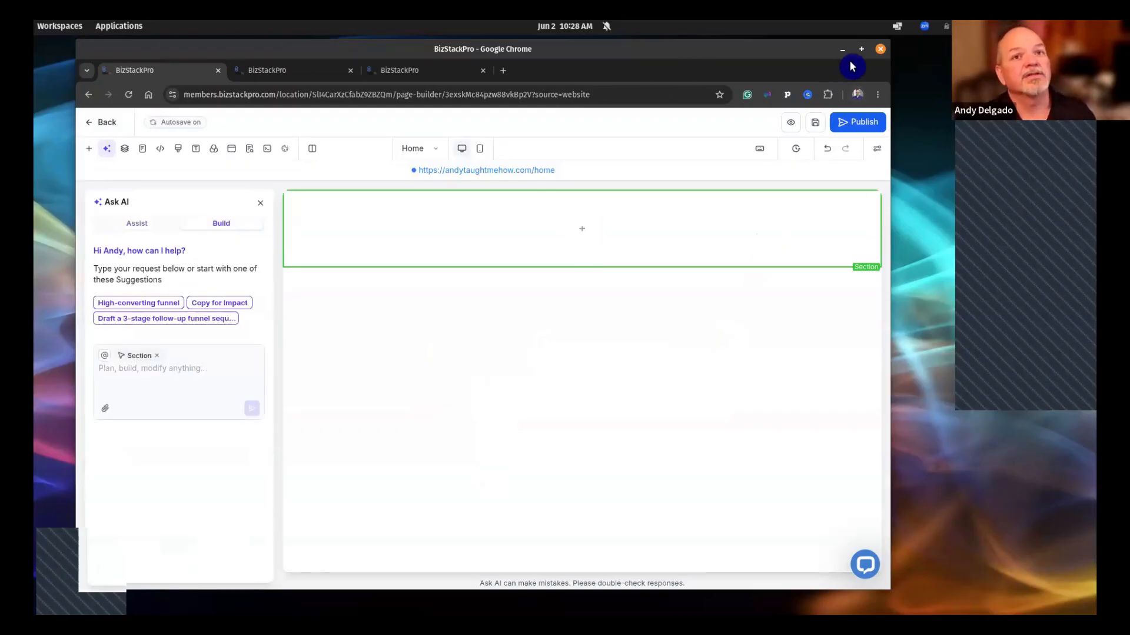
pyautogui.click(860, 49)
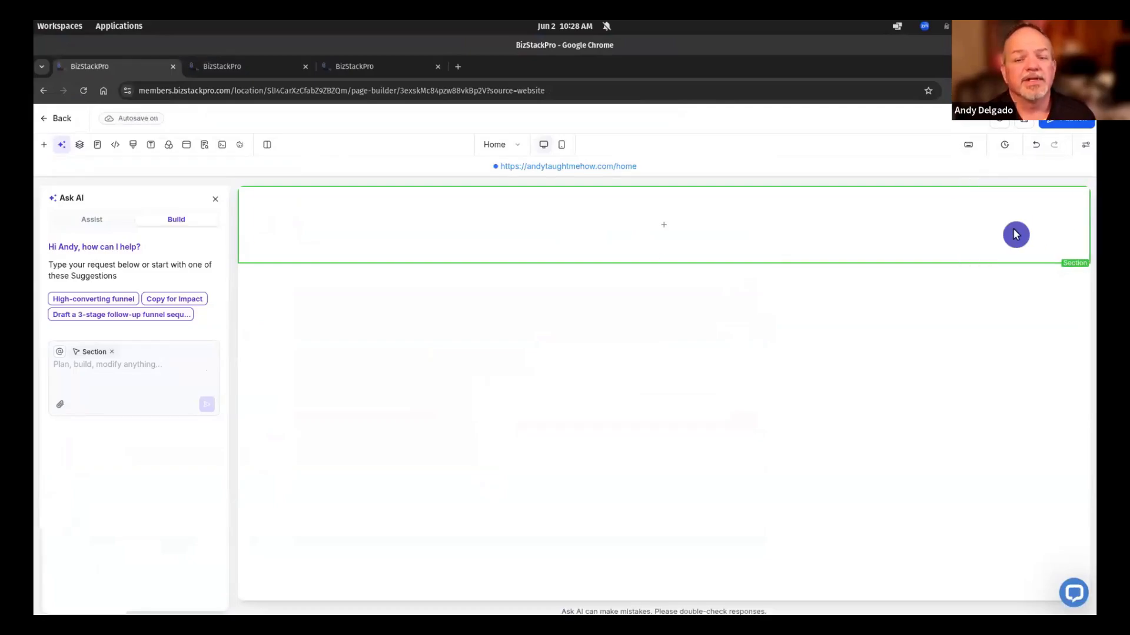
# Rename the new blank section on the Home page to Header Section
pyautogui.click(965, 232)
pyautogui.click(1006, 266)
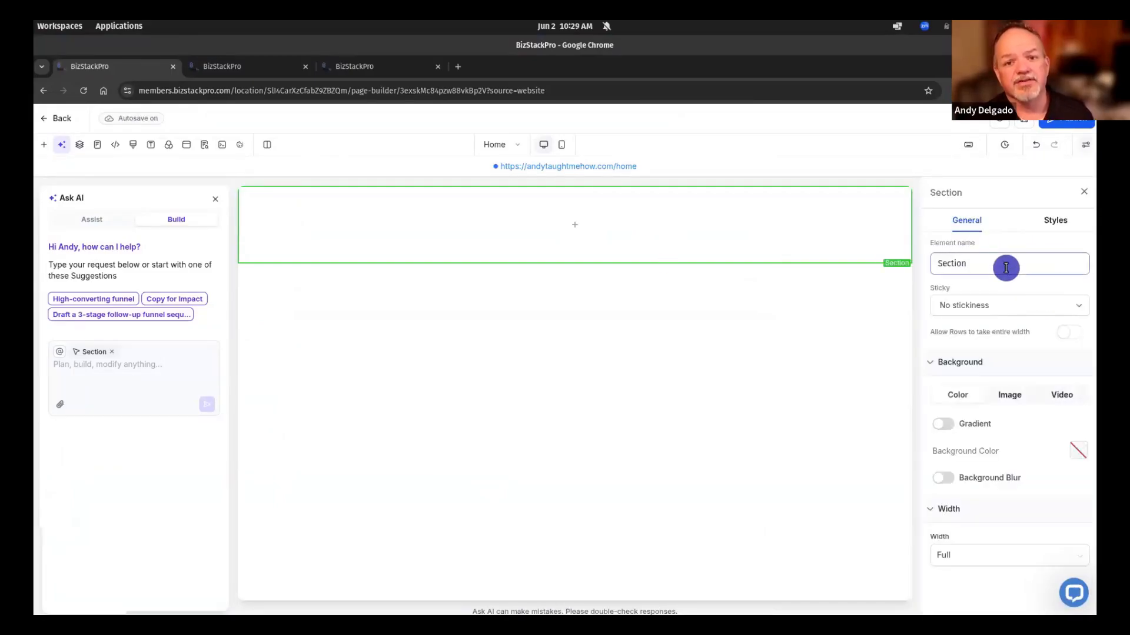
pyautogui.hotkey('ctrl', 'a')
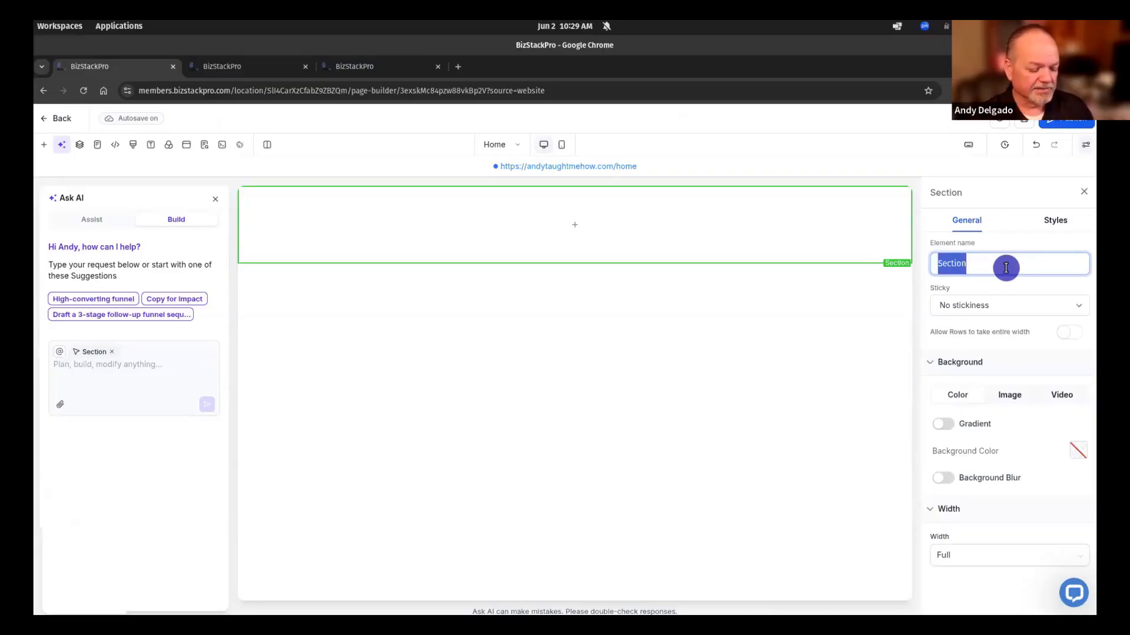
pyautogui.write('Header')
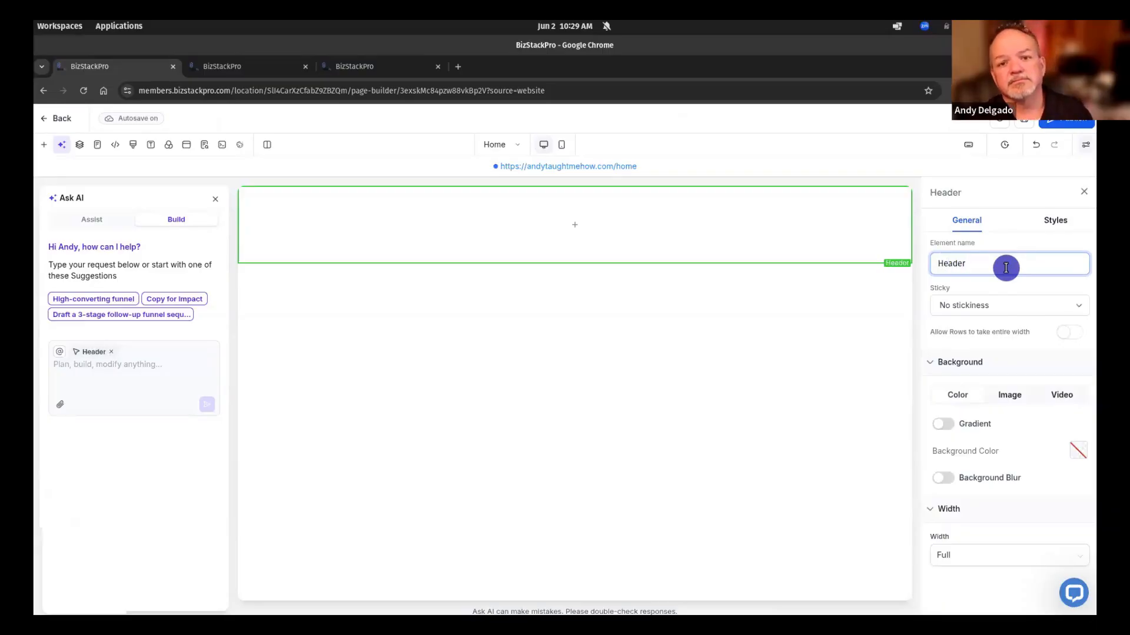
pyautogui.write(' Sectopm')
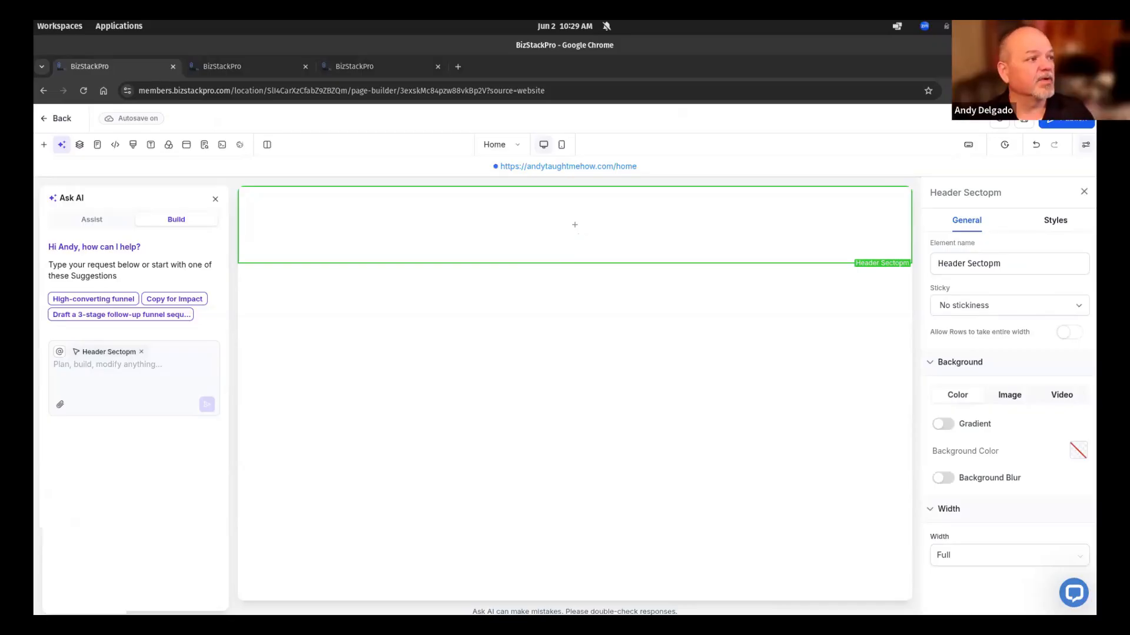
pyautogui.click(1001, 263)
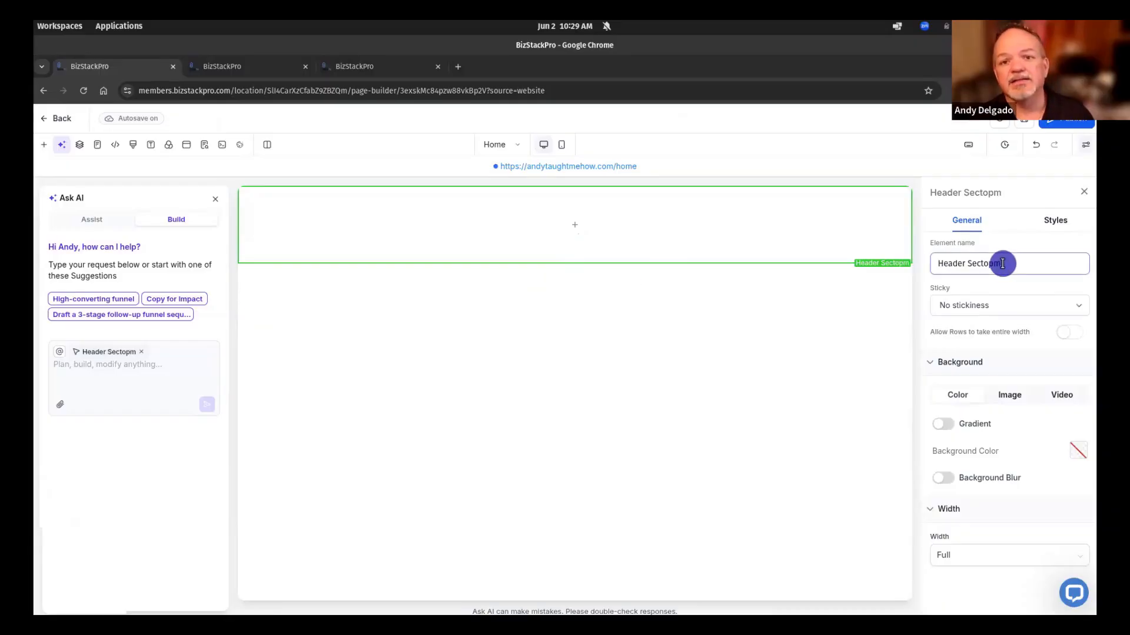
pyautogui.press('BackSpace')
pyautogui.press('BackSpace')
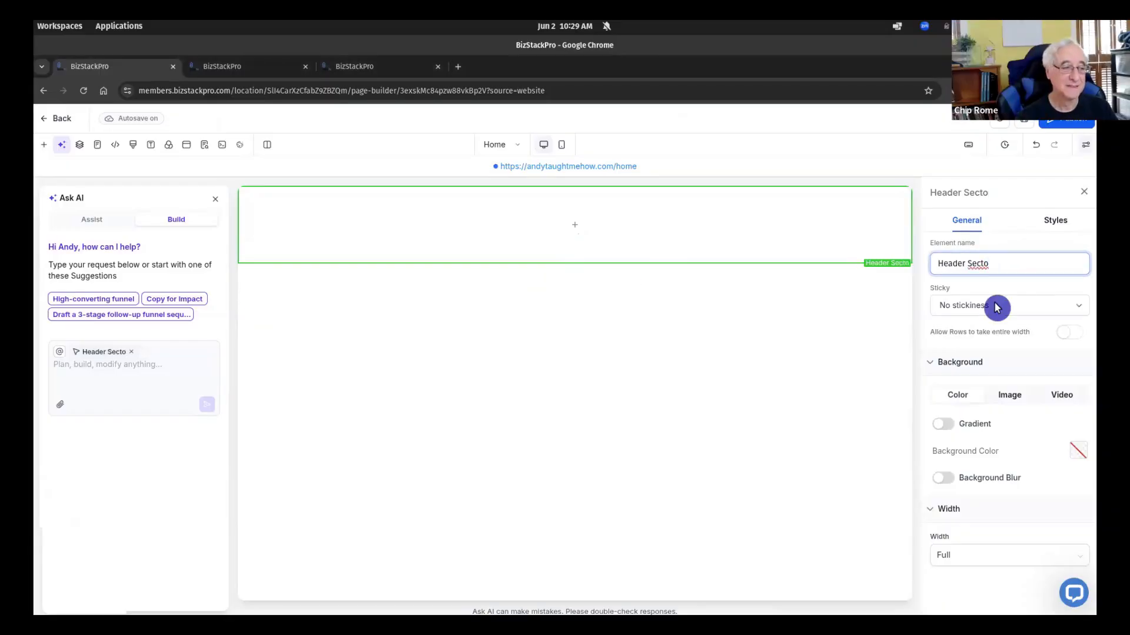
pyautogui.press('BackSpace')
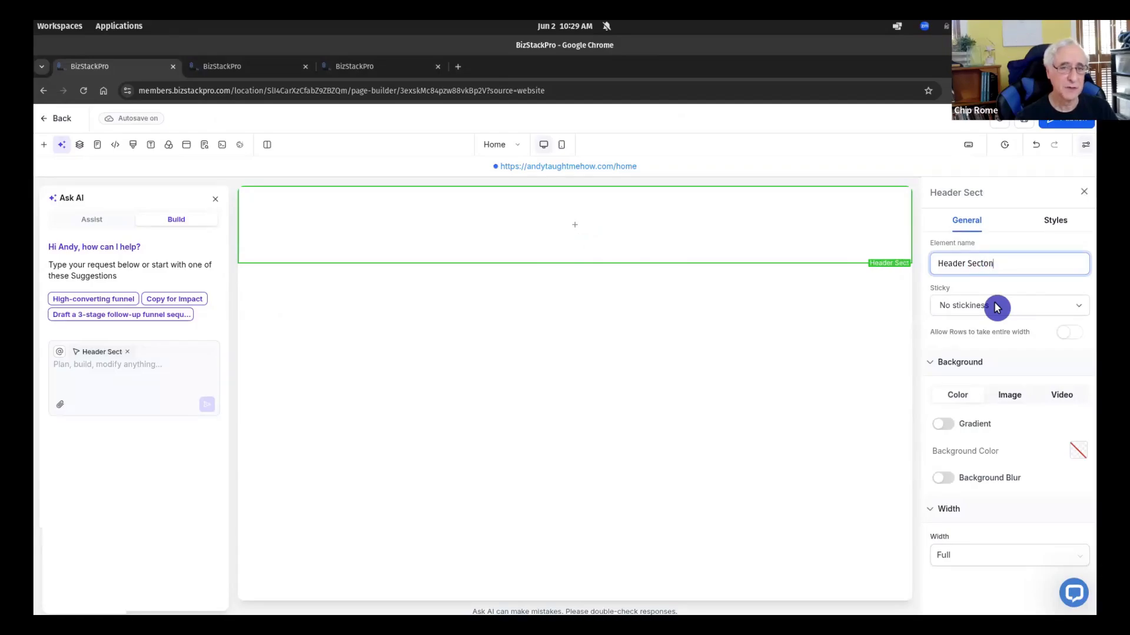
pyautogui.write('ion')
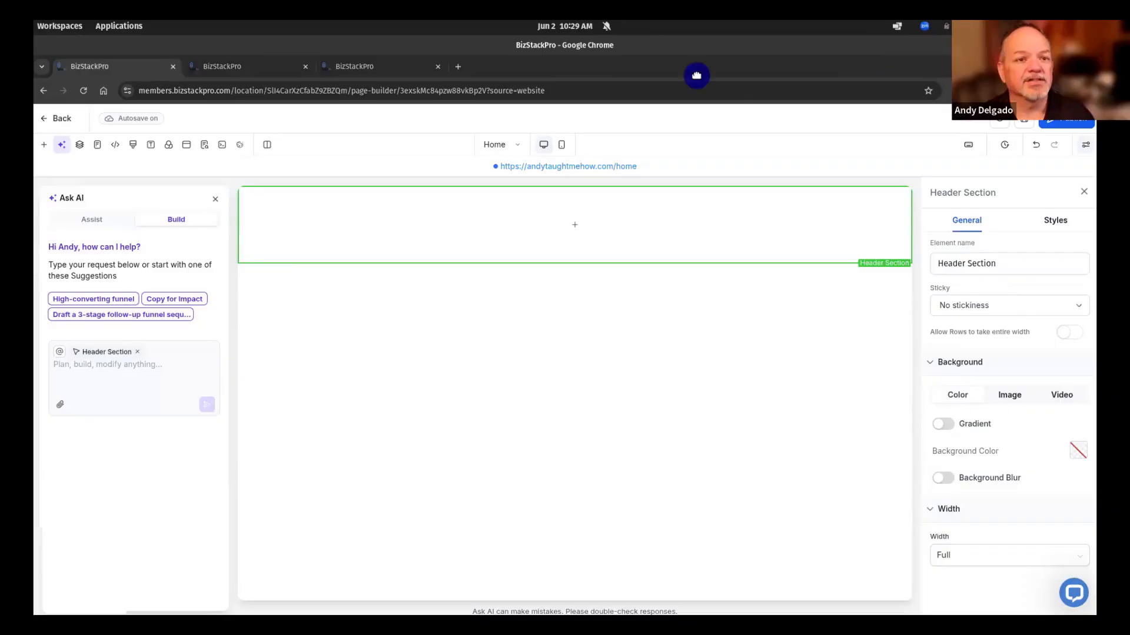
# Switch to the ATMH Session 03 presentation in Google Slides, view the header and hero mockup full screen, and return to the page builder
pyautogui.moveTo(697, 75); pyautogui.dragTo(521, 87)
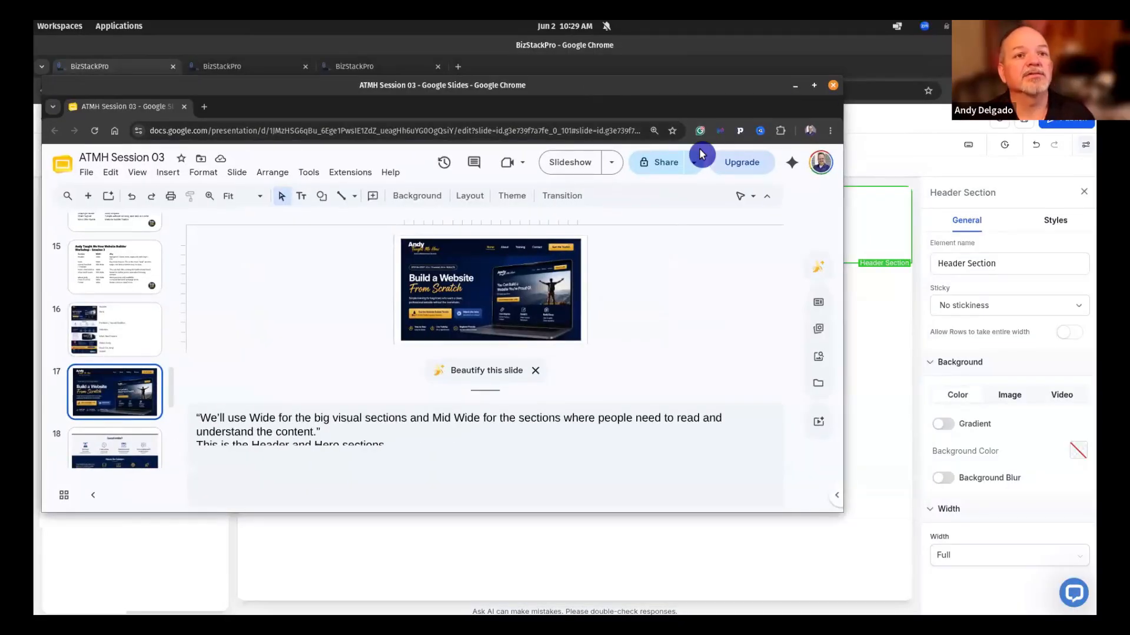
pyautogui.click(570, 169)
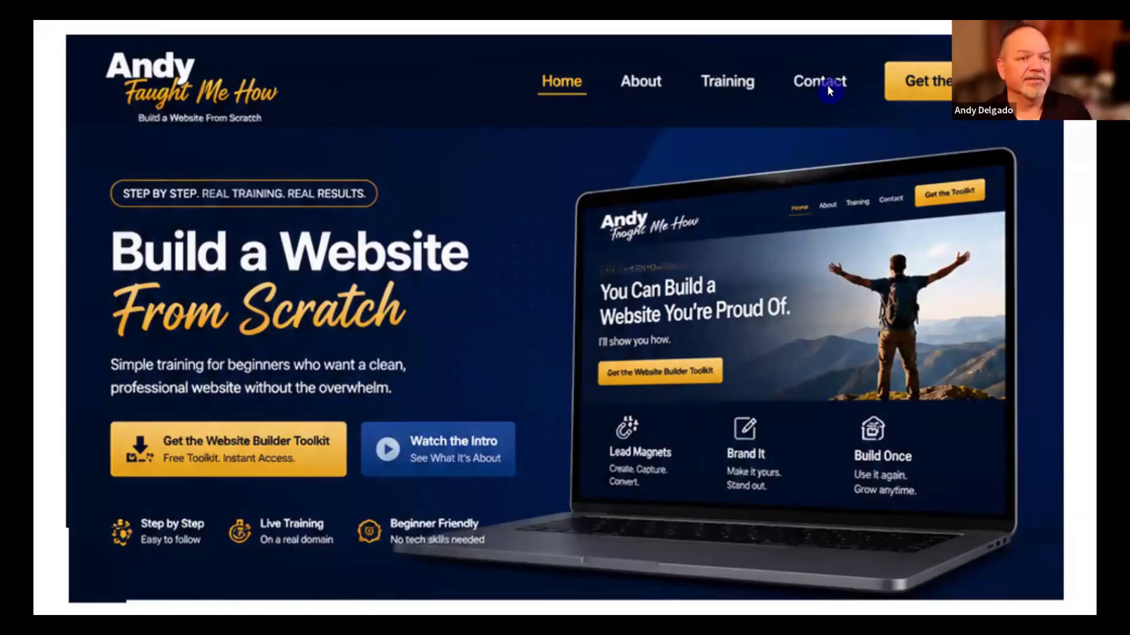
pyautogui.press('Escape')
pyautogui.moveTo(556, 86); pyautogui.dragTo(1128, 107)
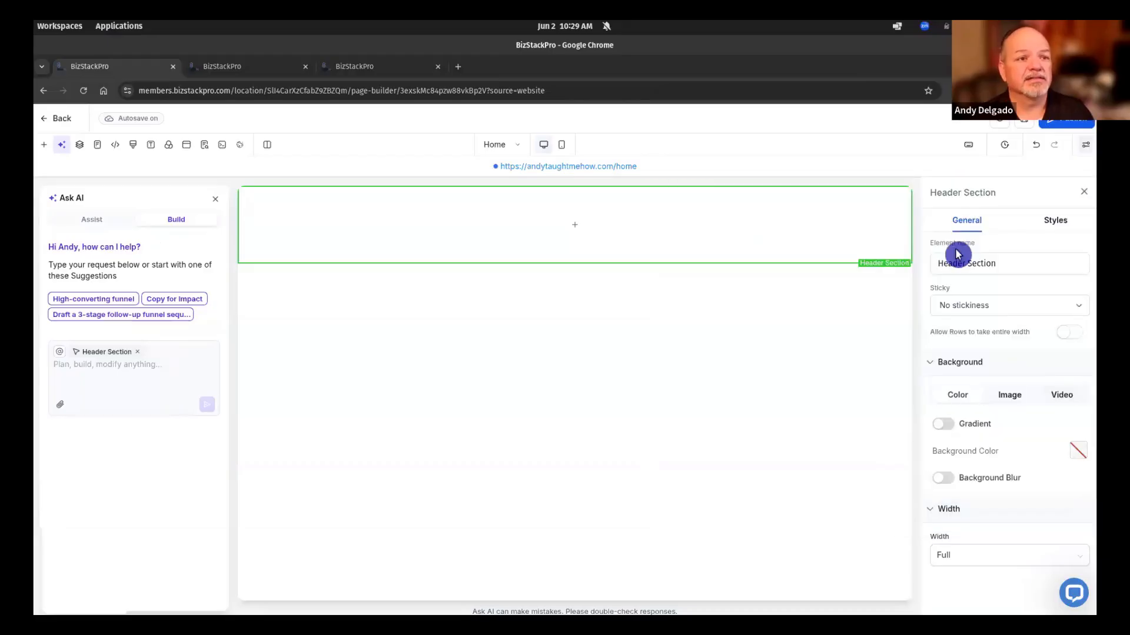
# Add a 2 Column row to the Header Section and place a Navigation Menu element in its first column
pyautogui.click(575, 226)
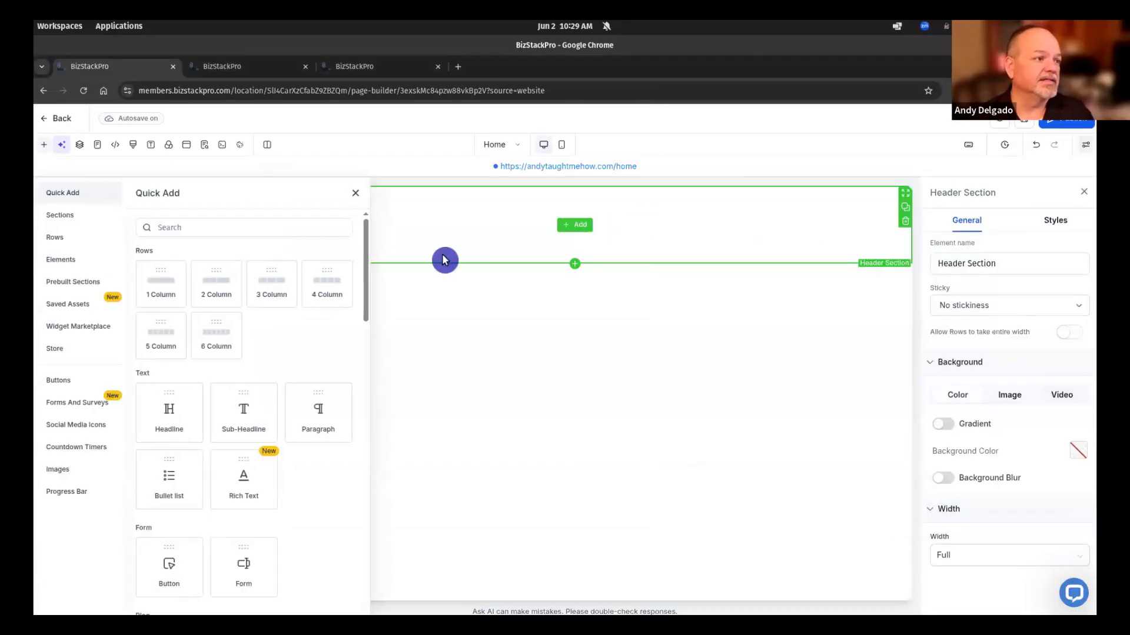
pyautogui.click(207, 295)
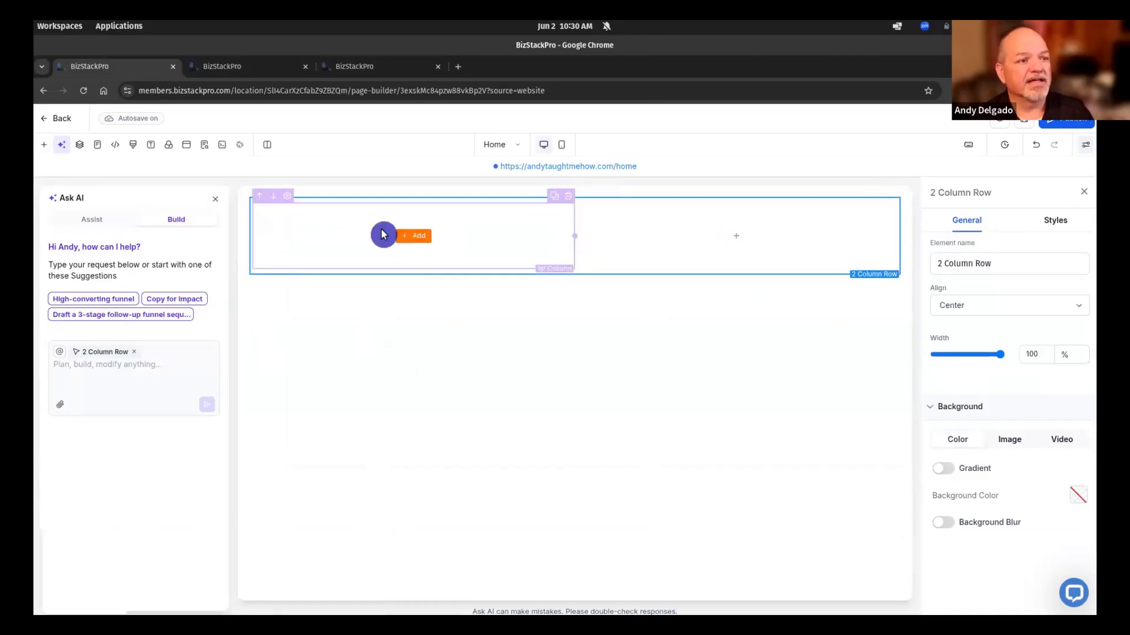
pyautogui.click(412, 235)
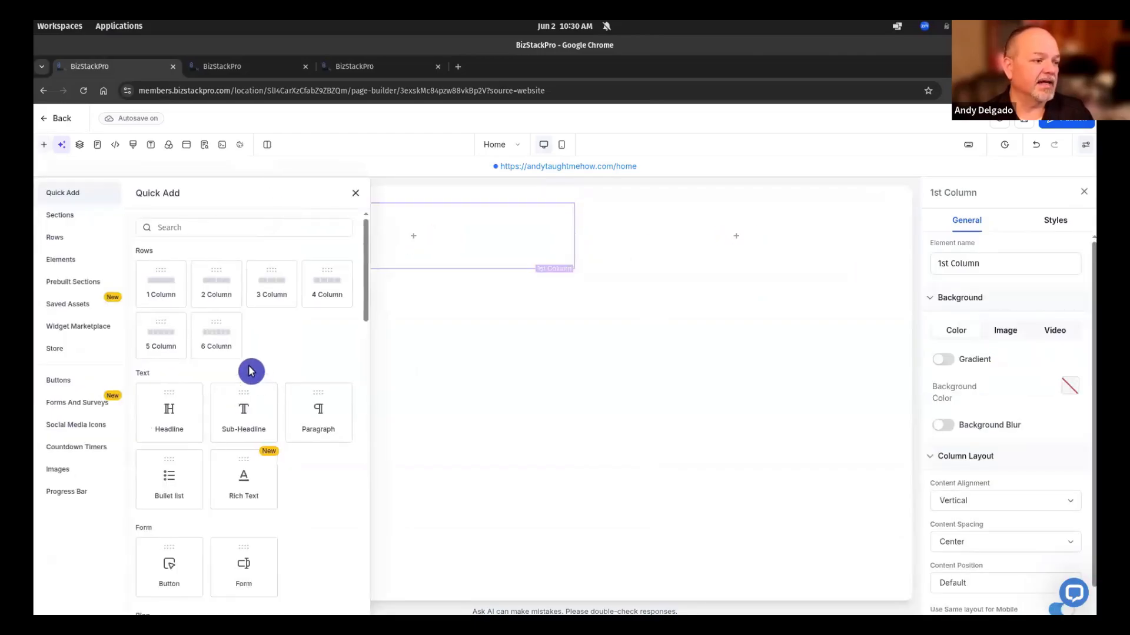
pyautogui.scroll(-7, 251, 371)
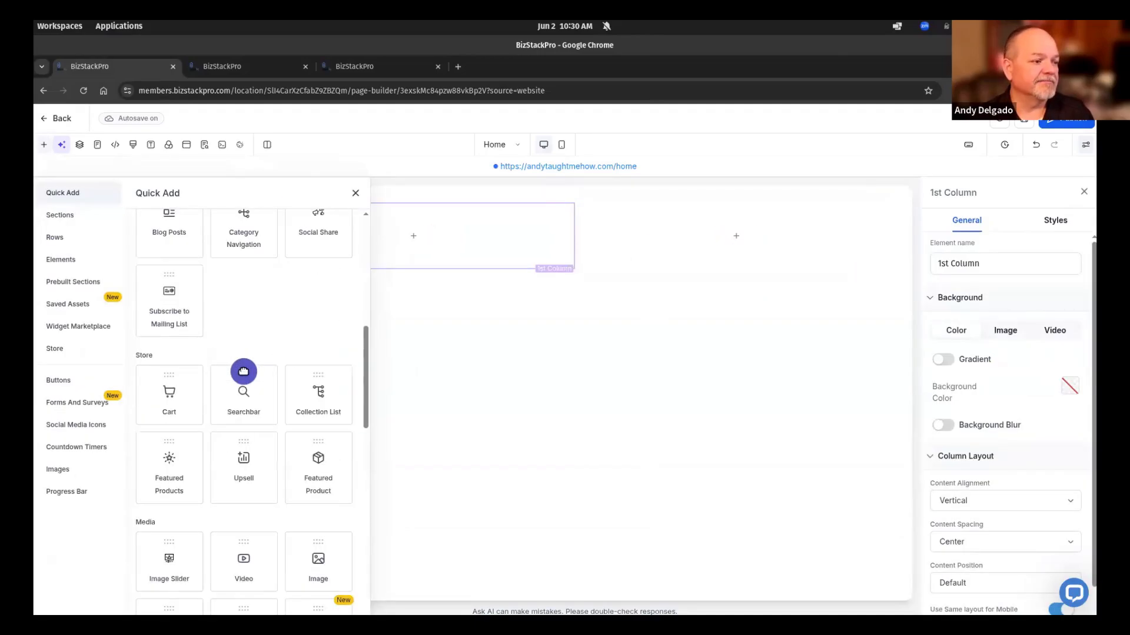
pyautogui.scroll(-2, 244, 371)
pyautogui.scroll(-4, 243, 371)
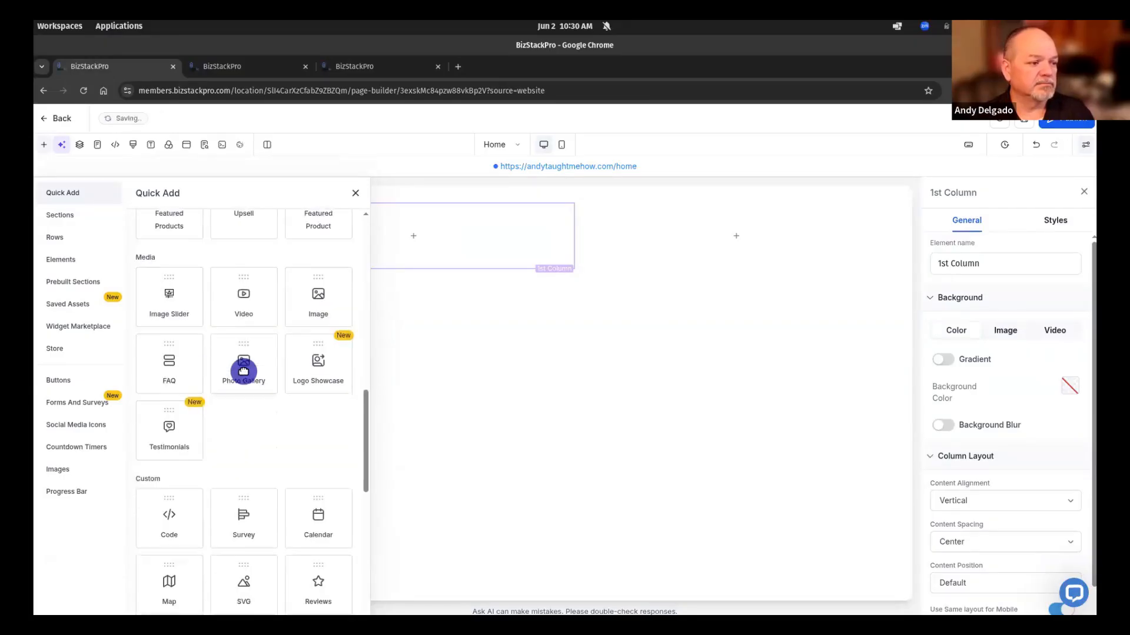
pyautogui.scroll(6, 243, 371)
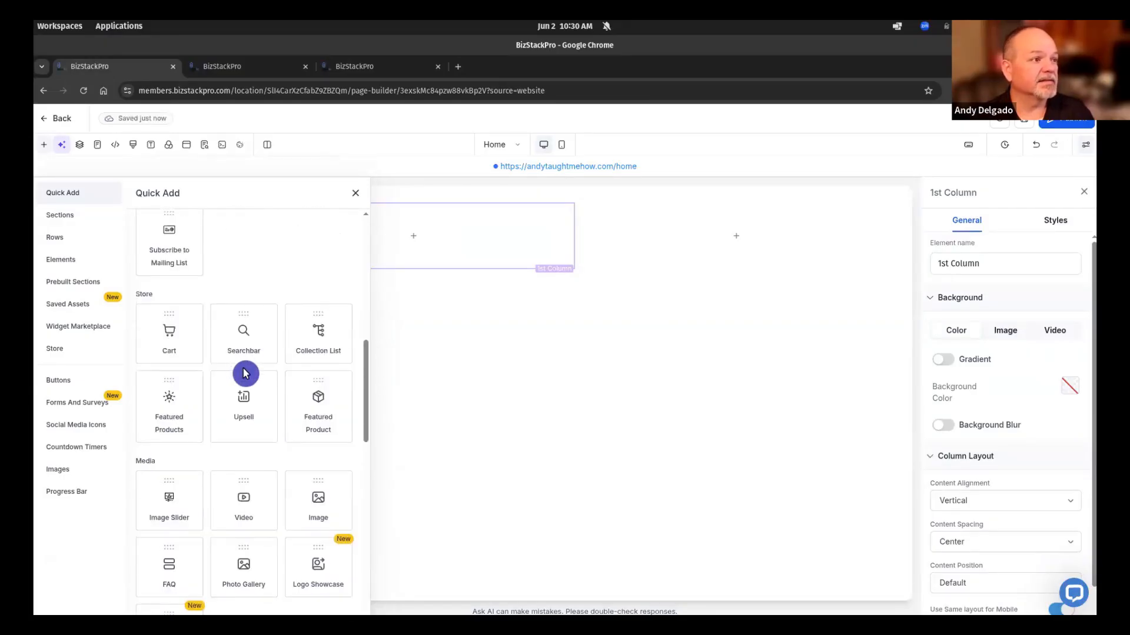
pyautogui.scroll(-7, 244, 373)
pyautogui.scroll(-11, 246, 373)
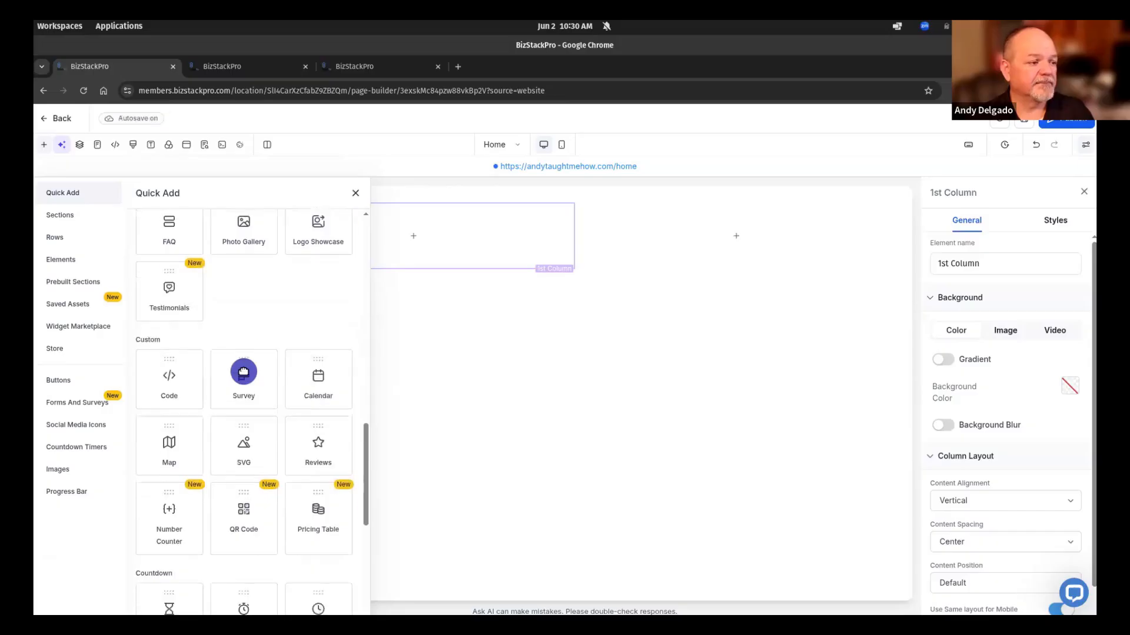
pyautogui.scroll(-2, 243, 372)
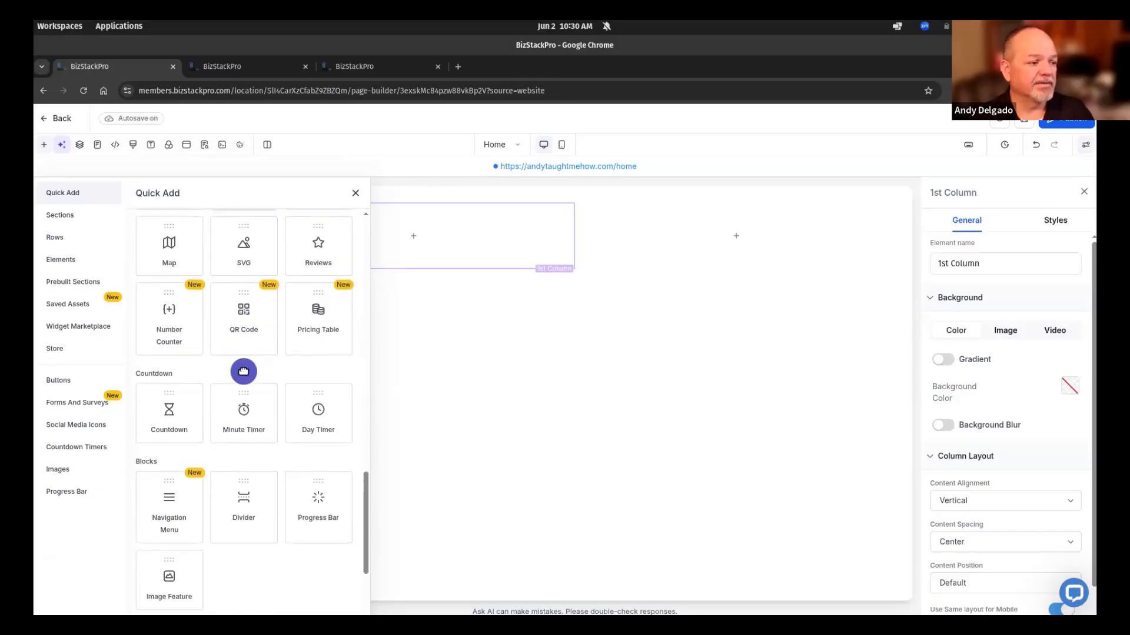
pyautogui.click(167, 501)
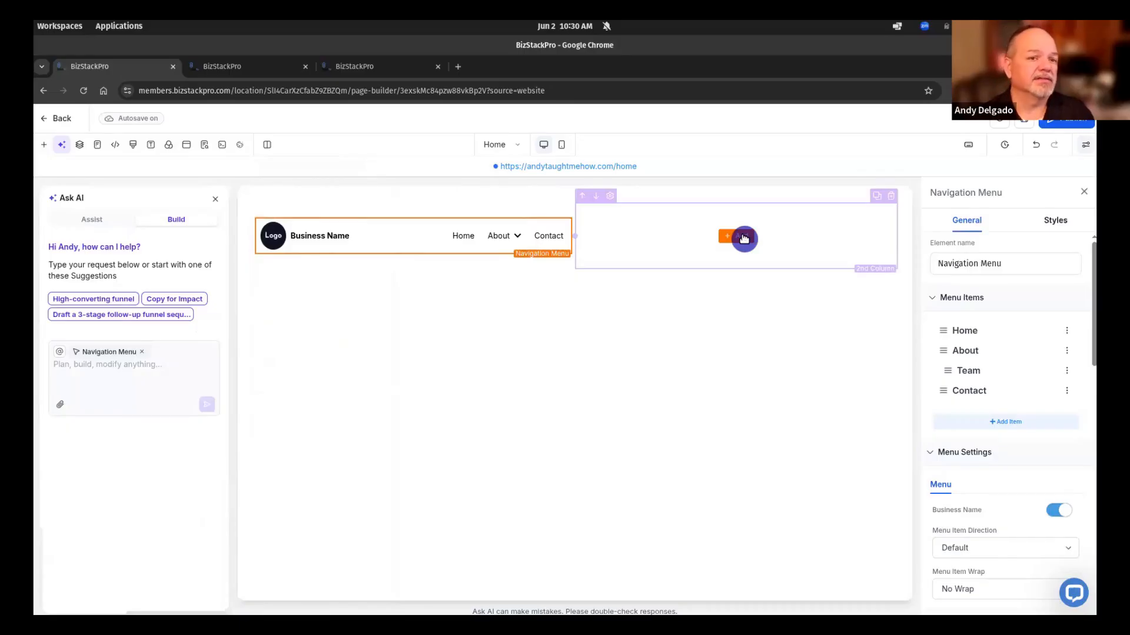
# Add the solid blue button with white text to the second column of the header row
pyautogui.click(744, 238)
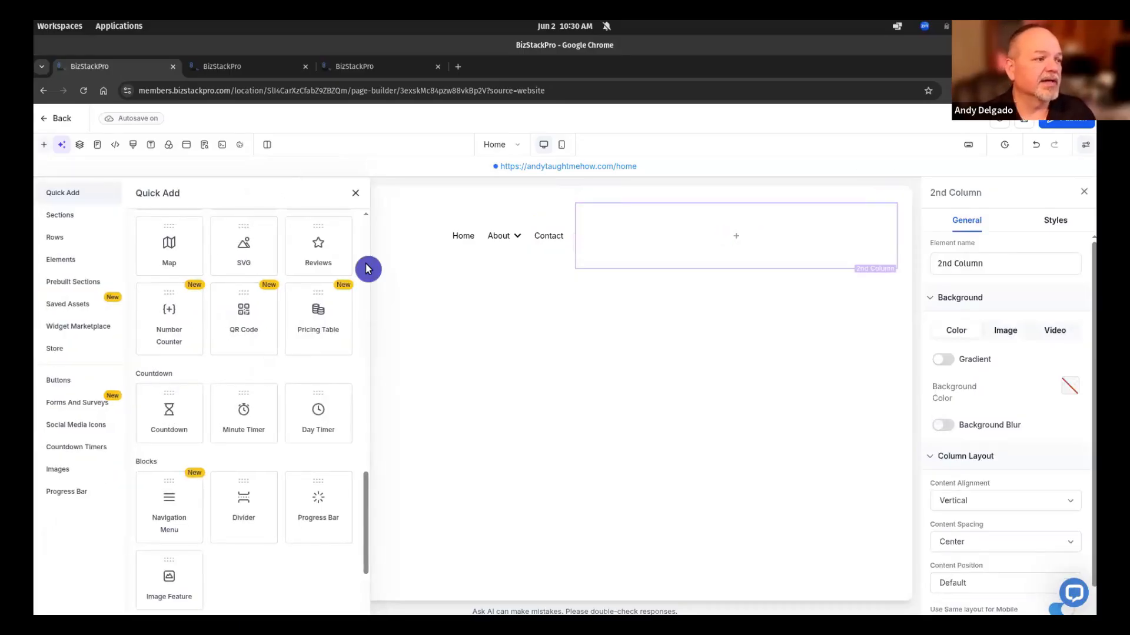
pyautogui.click(66, 380)
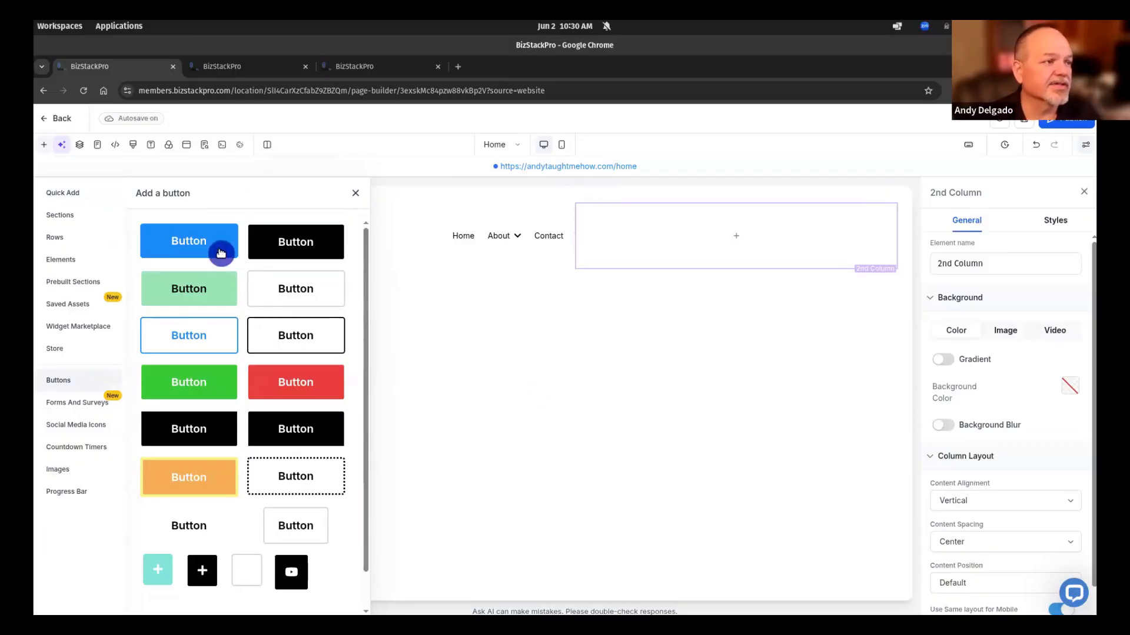
pyautogui.click(188, 241)
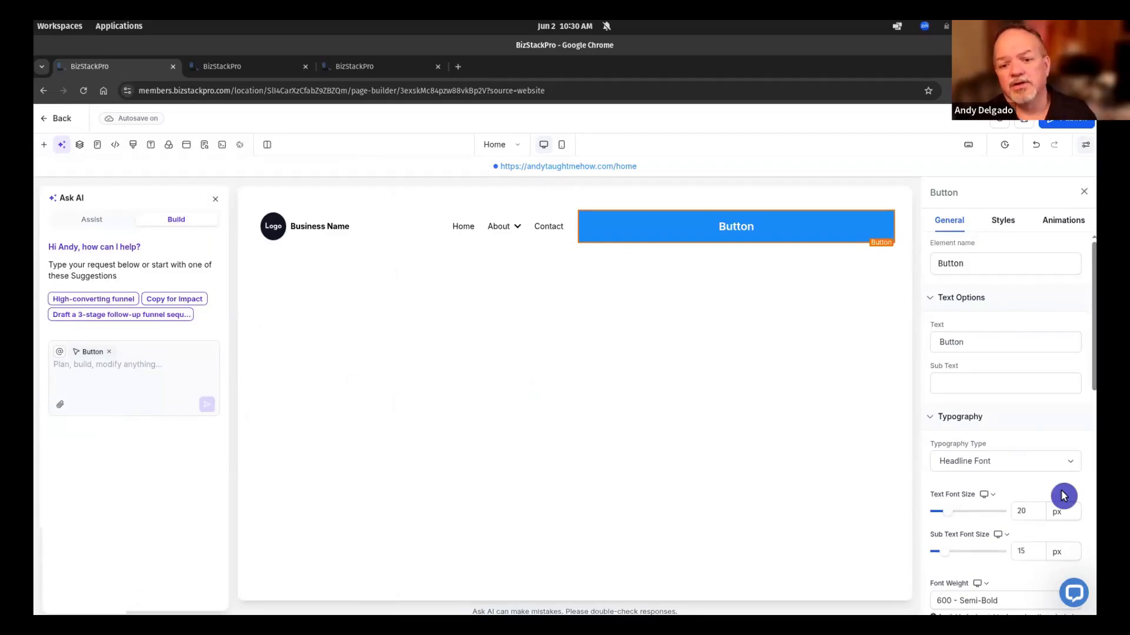
# Set the new button's background color to the brand color Gold
pyautogui.scroll(-3, 1041, 483)
pyautogui.scroll(-5, 1035, 471)
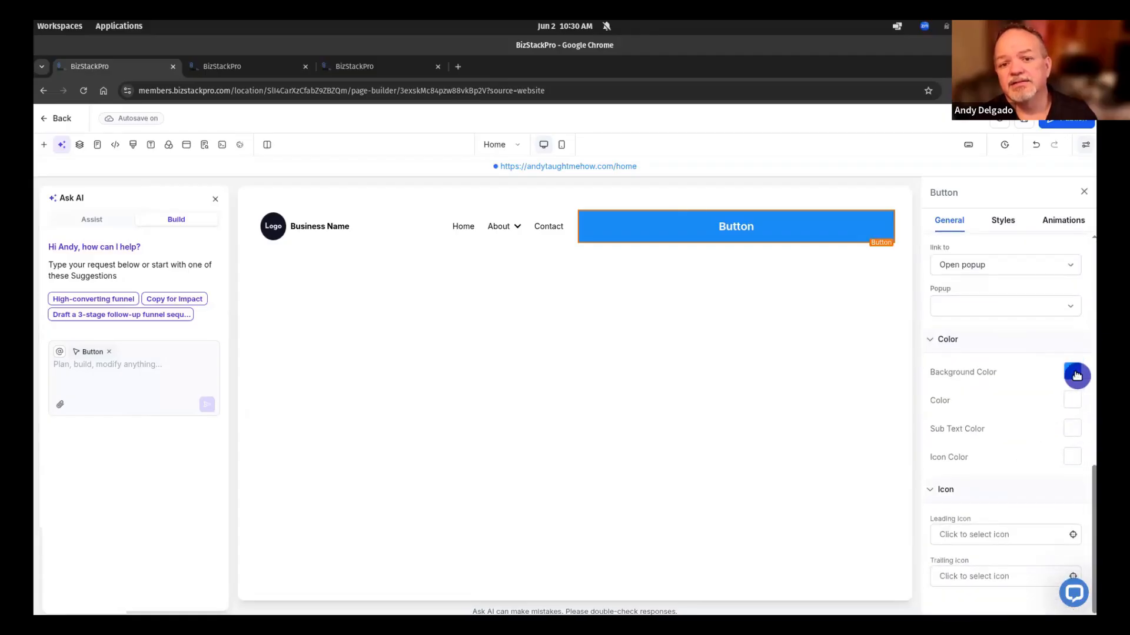
pyautogui.click(1076, 373)
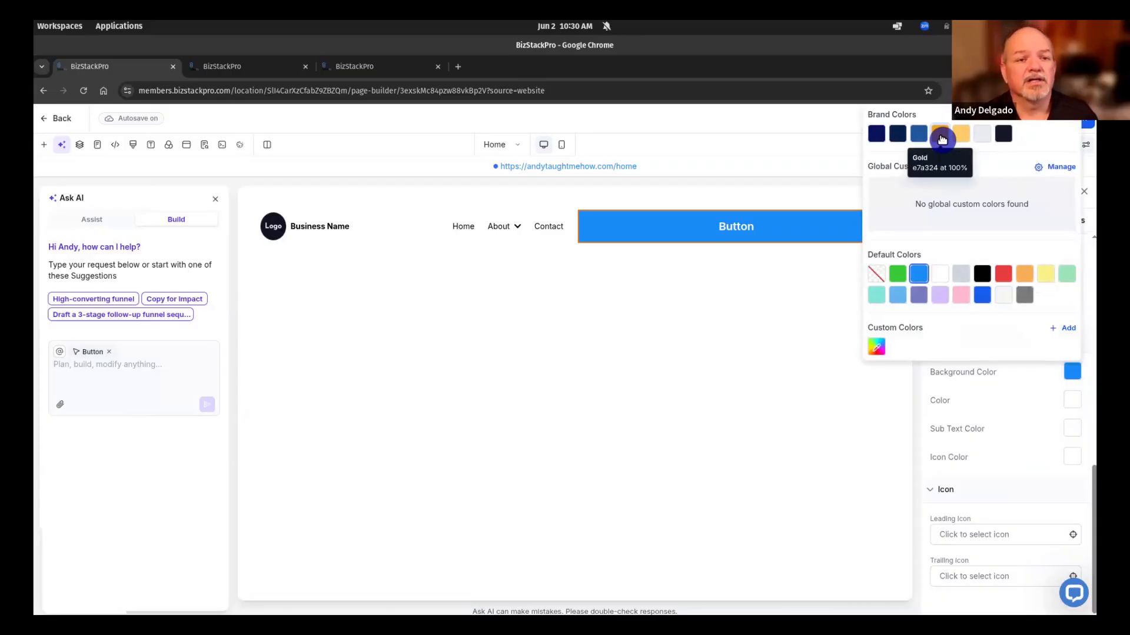
pyautogui.click(941, 136)
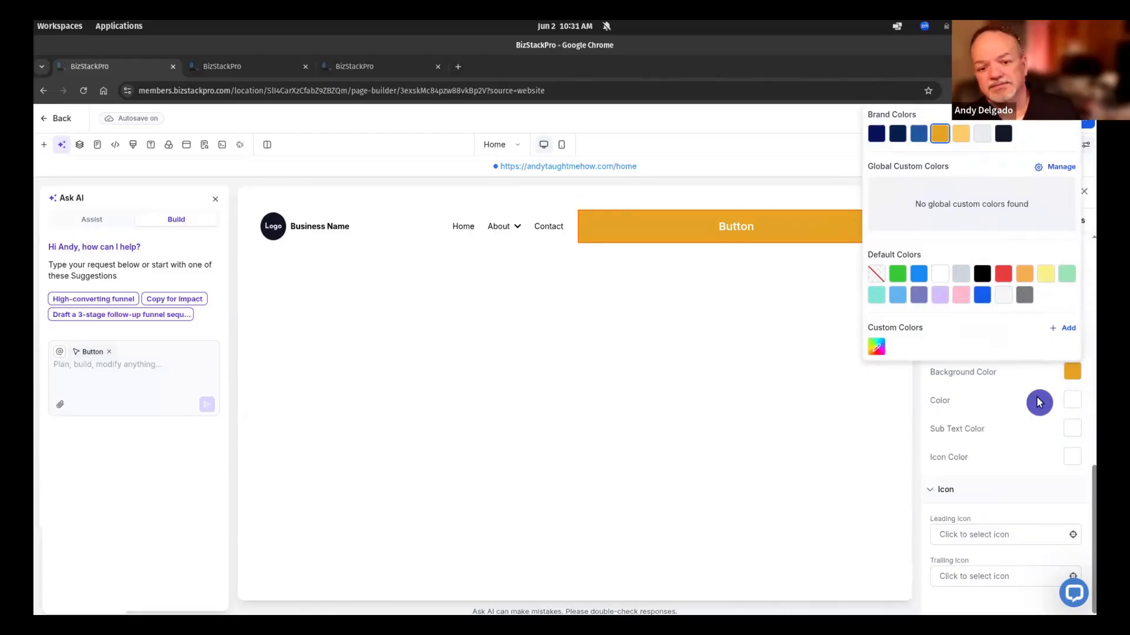
# Rename the button element to Gold CTA Button and change its text to "Get the Toolkit"
pyautogui.scroll(5, 1006, 459)
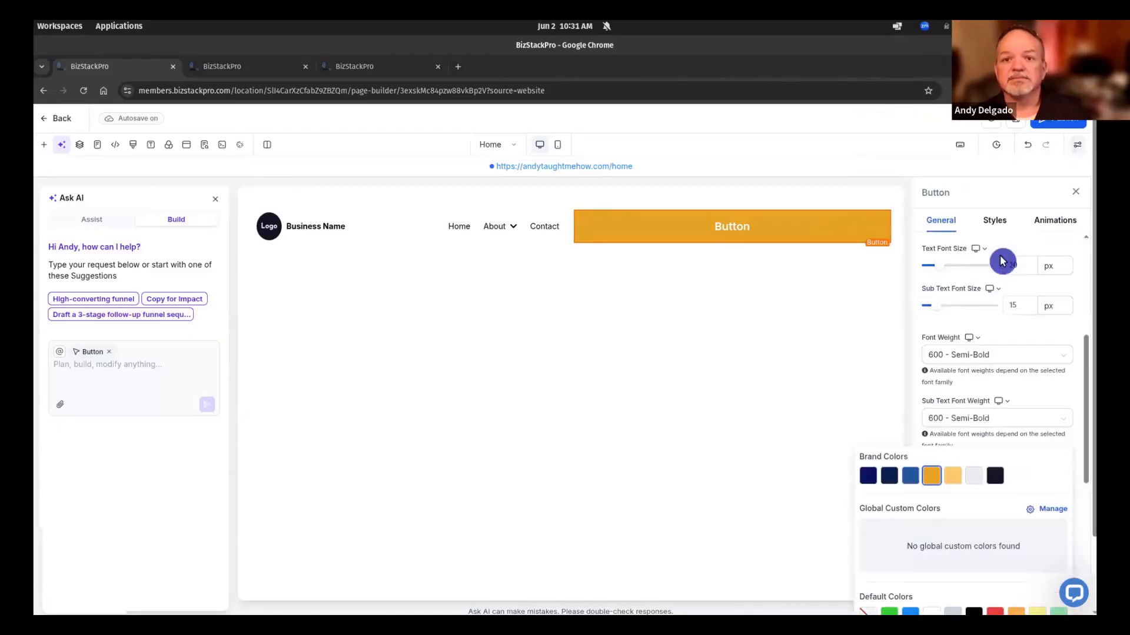
pyautogui.scroll(4, 989, 289)
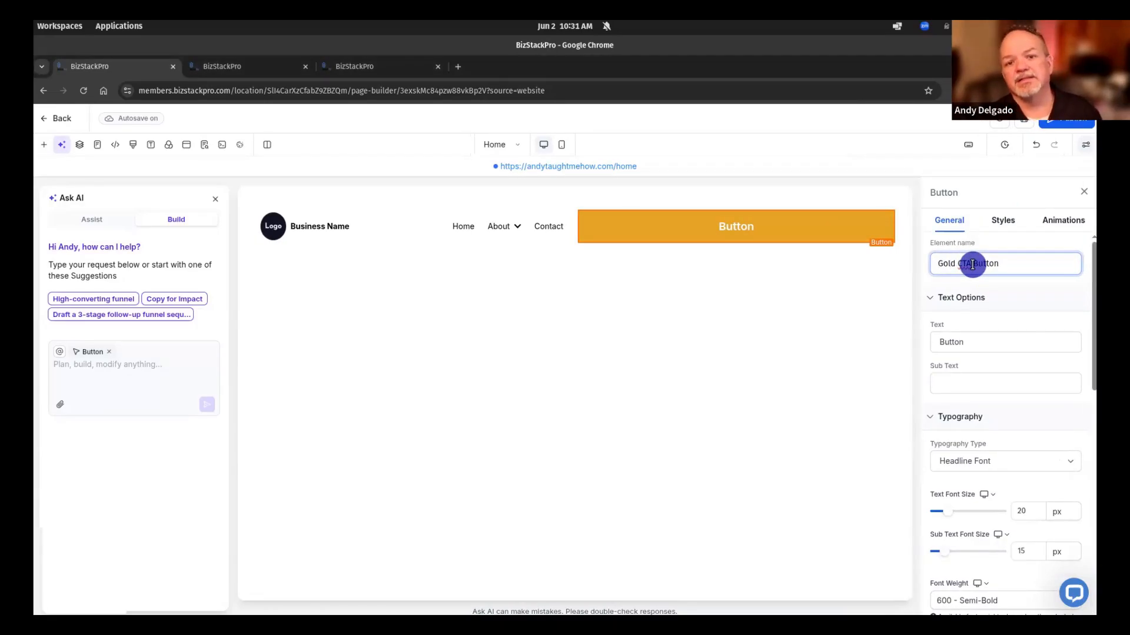
pyautogui.click(984, 346)
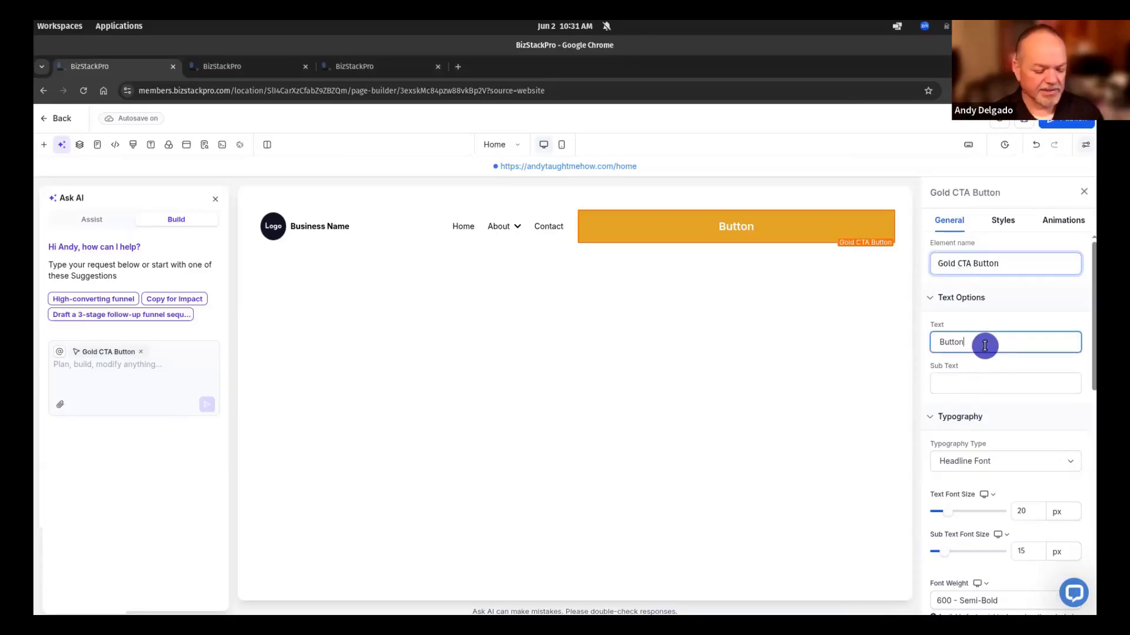
pyautogui.press('BackSpace')
pyautogui.press('BackSpace')
pyautogui.press('BackSpace')
pyautogui.press('BackSpace')
pyautogui.press('BackSpace')
pyautogui.press('BackSpace')
pyautogui.write('Get ')
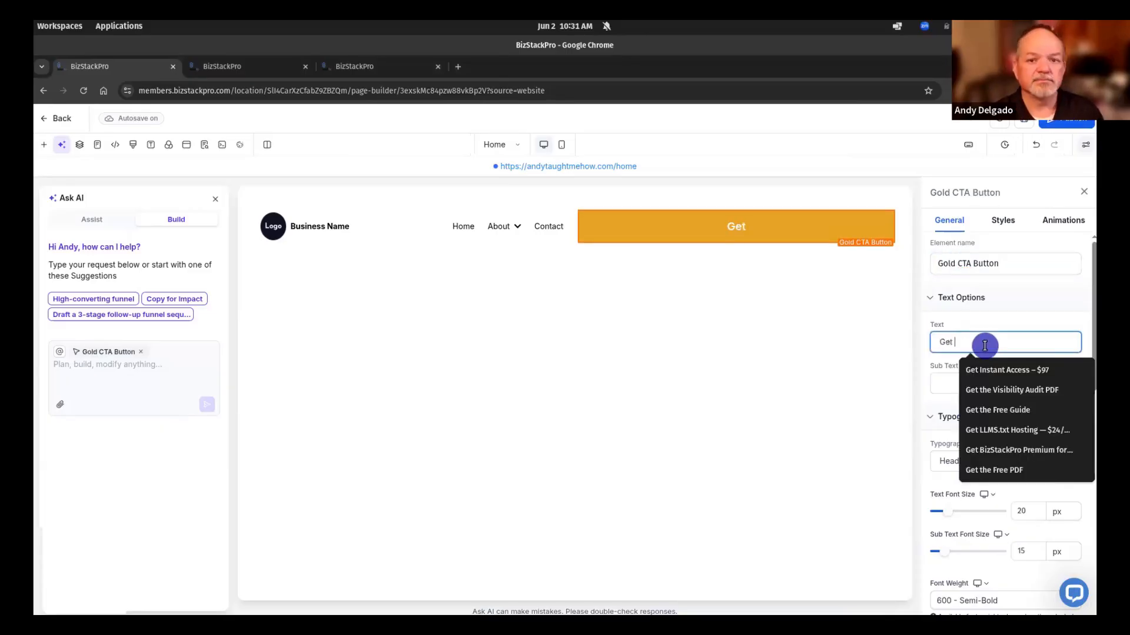
pyautogui.write('the Toolkit')
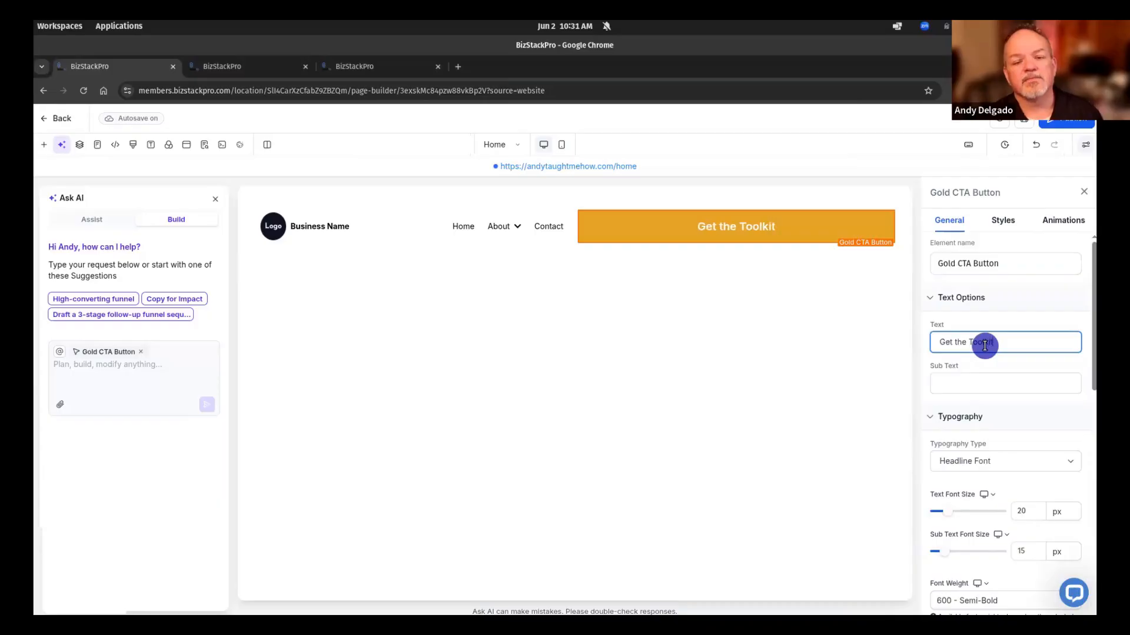
pyautogui.click(826, 362)
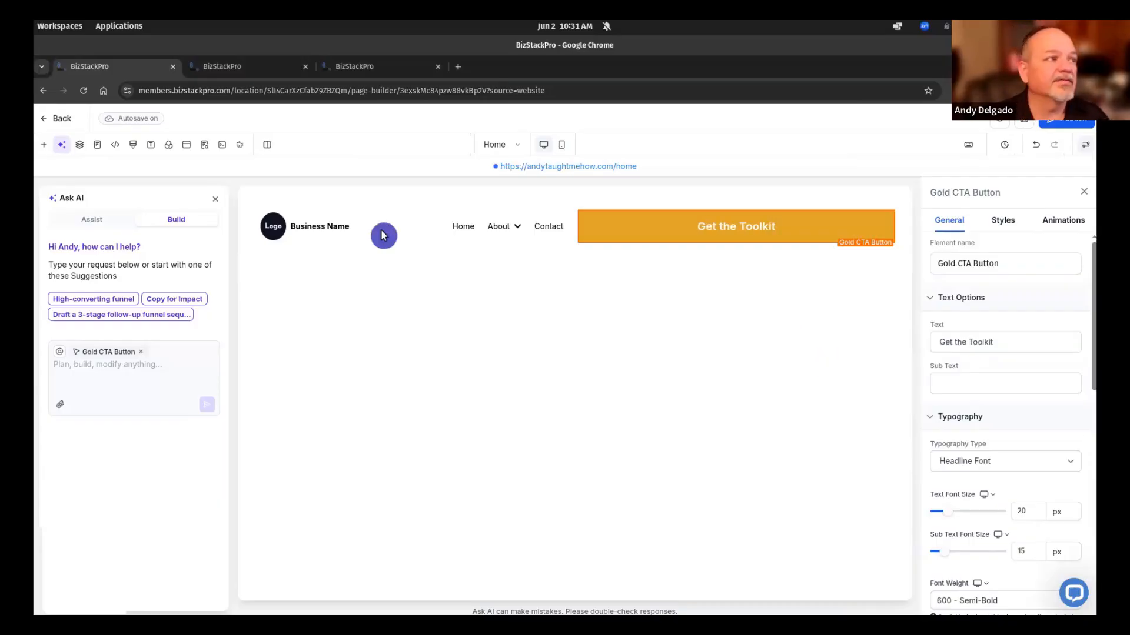
# Set the page's headline font and content font to Fira Sans
pyautogui.click(153, 145)
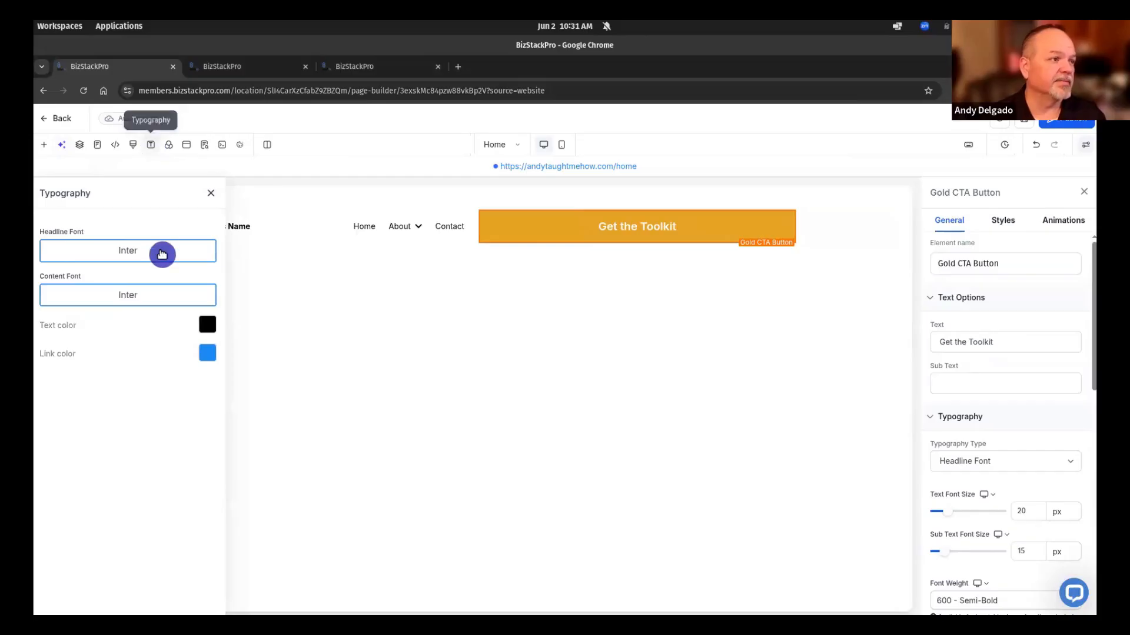
pyautogui.click(161, 254)
pyautogui.click(306, 144)
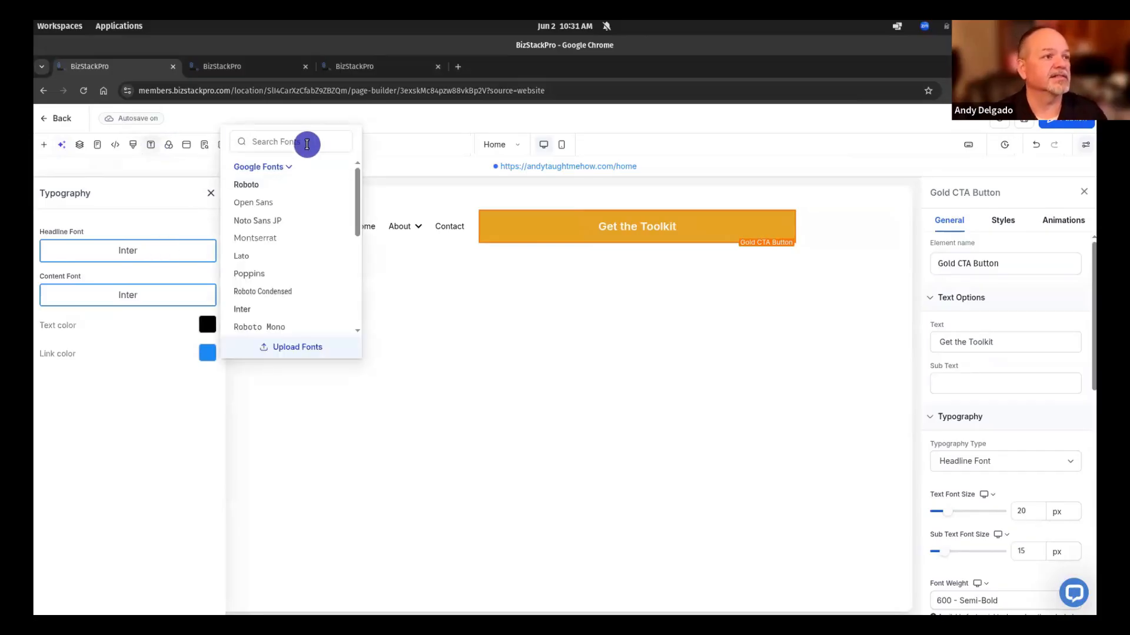
pyautogui.write('fira')
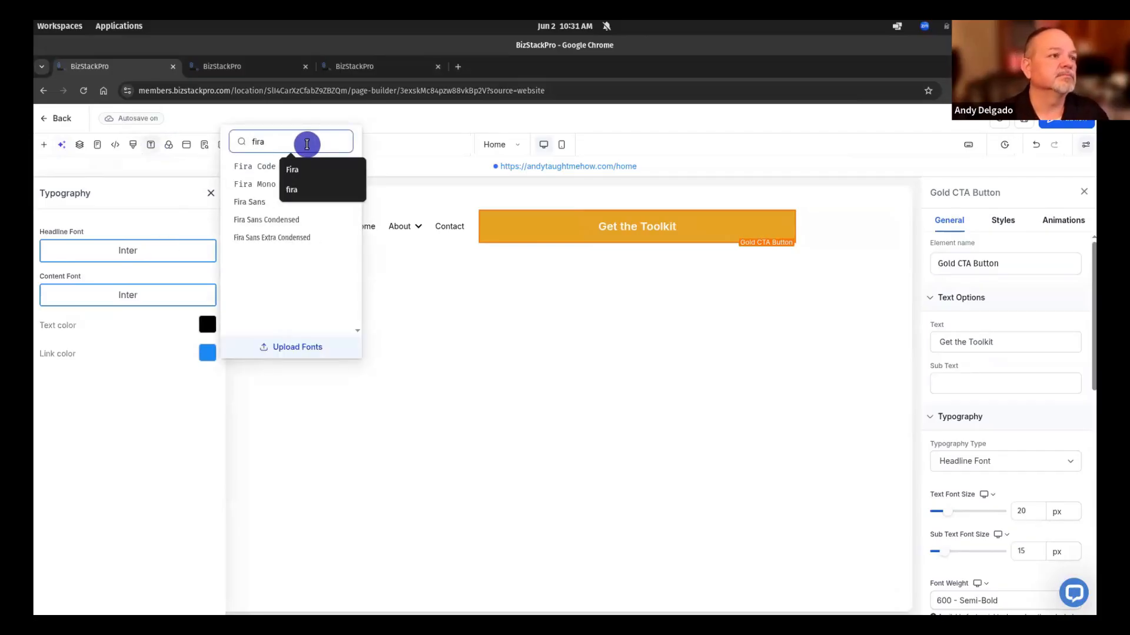
pyautogui.click(253, 202)
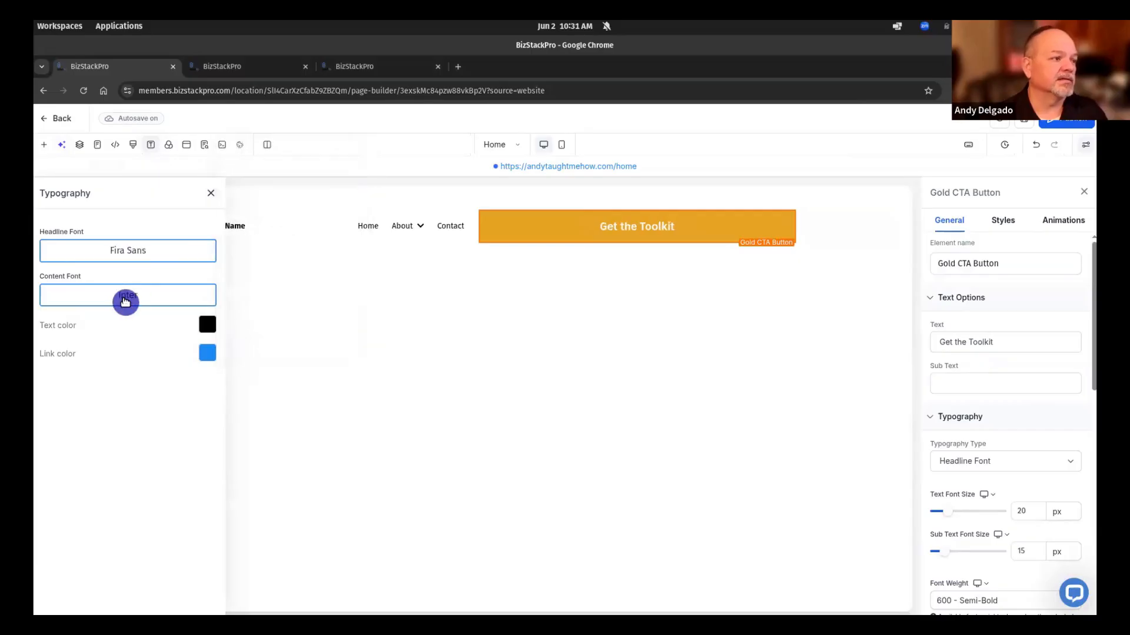
pyautogui.click(125, 302)
pyautogui.click(282, 234)
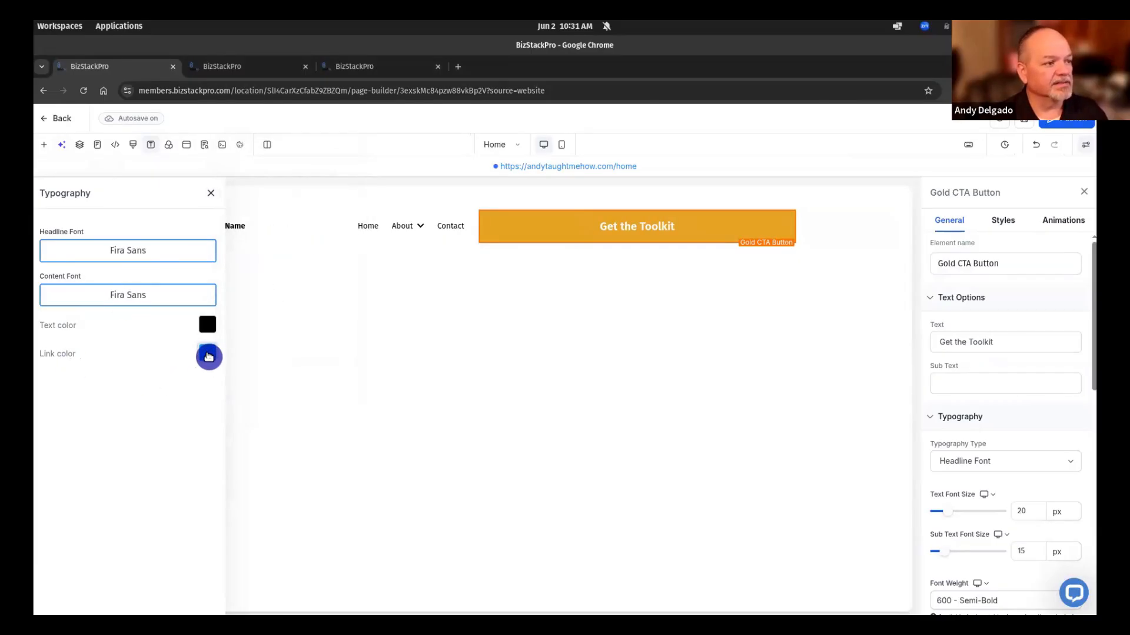
# Set the page's link color to the brand color Bright Blue and its text color to Light Text
pyautogui.click(208, 356)
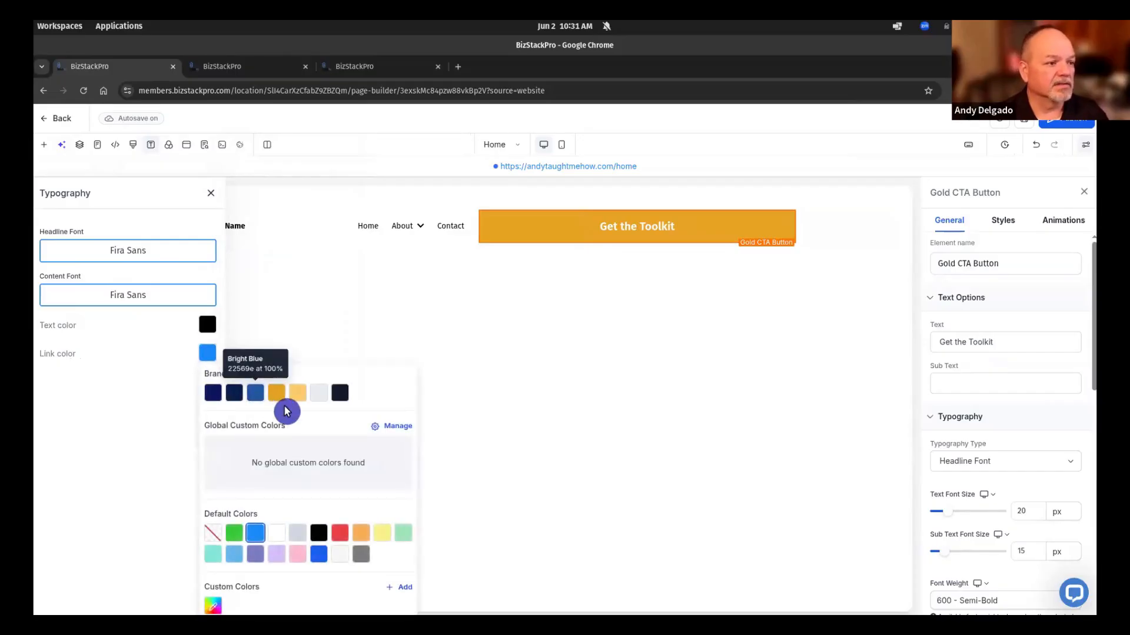
pyautogui.click(255, 393)
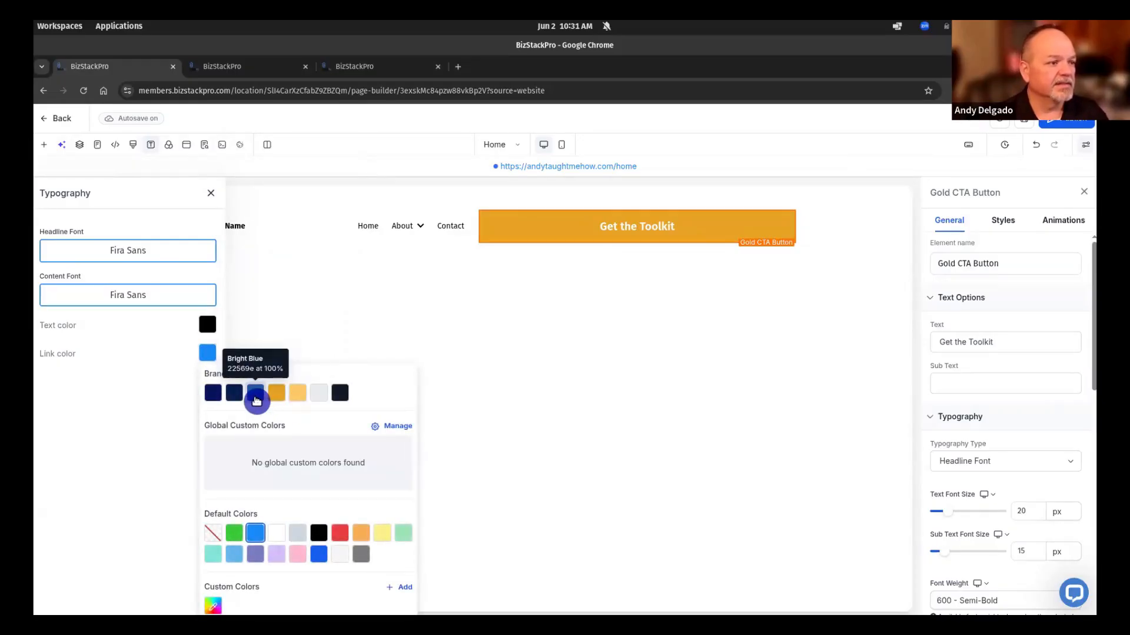
pyautogui.click(207, 323)
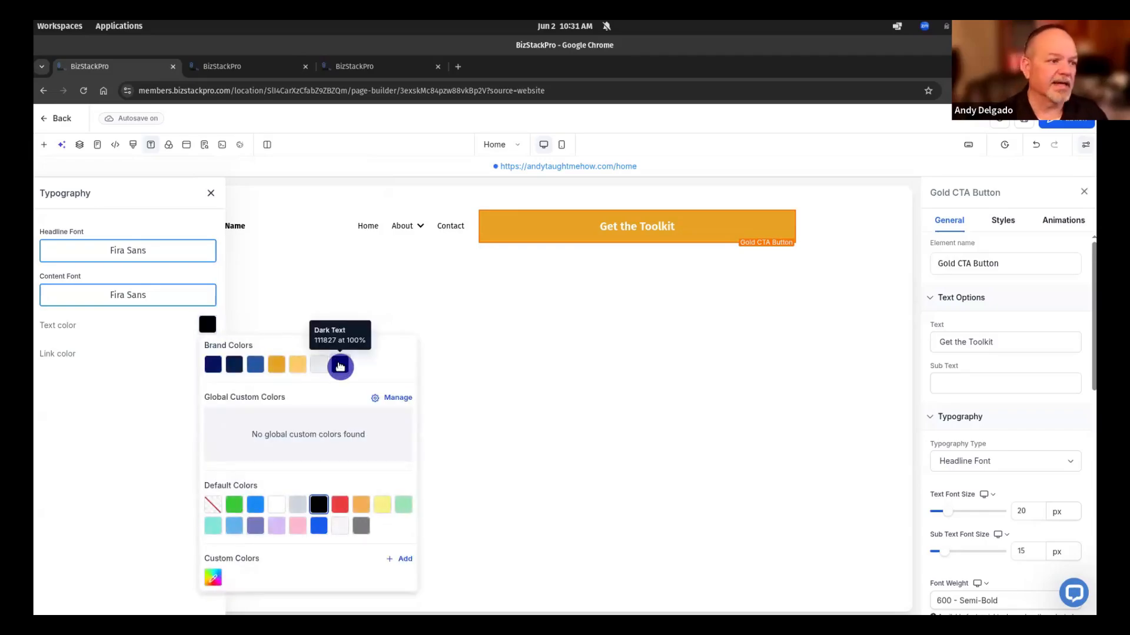
pyautogui.click(319, 365)
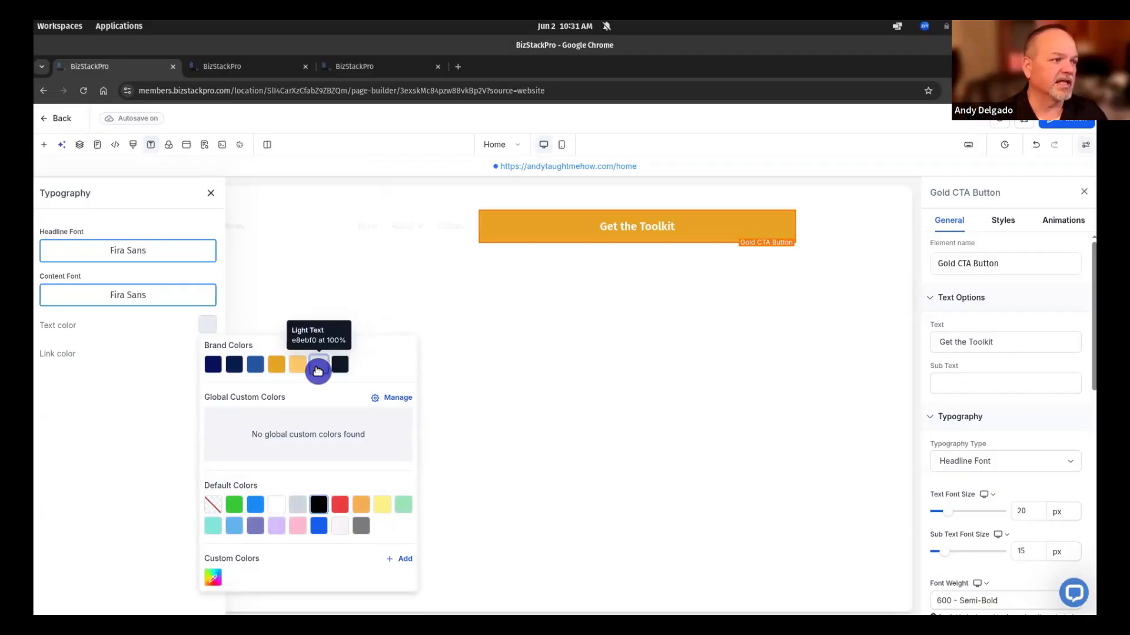
pyautogui.click(477, 320)
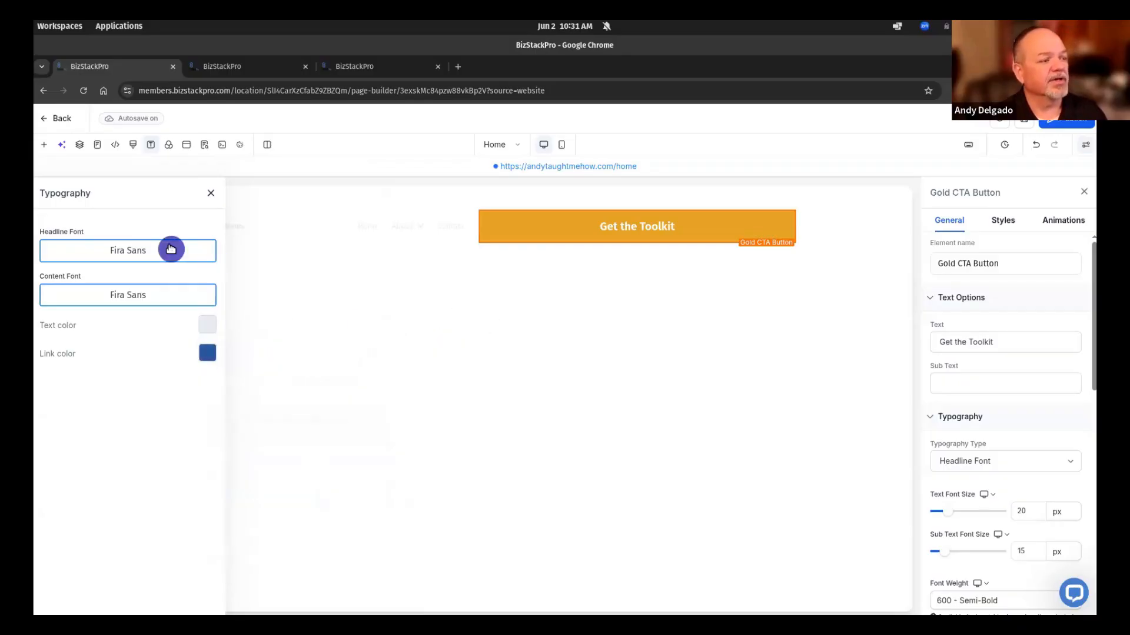
pyautogui.click(211, 194)
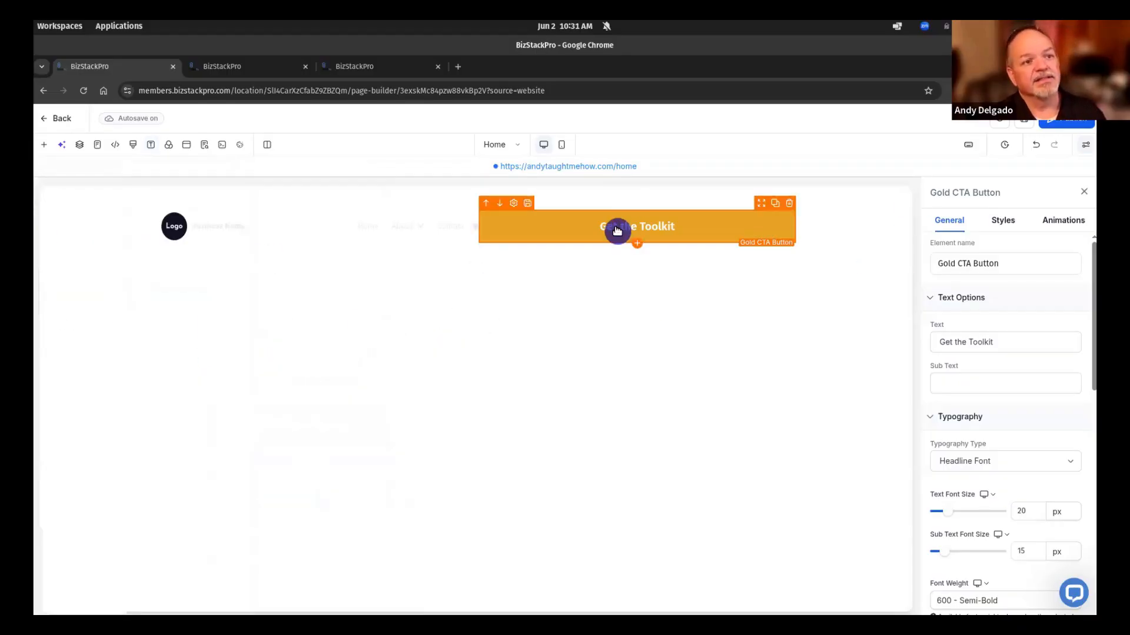
# Set the Gold CTA Button's top and bottom padding to 10 px
pyautogui.click(1005, 223)
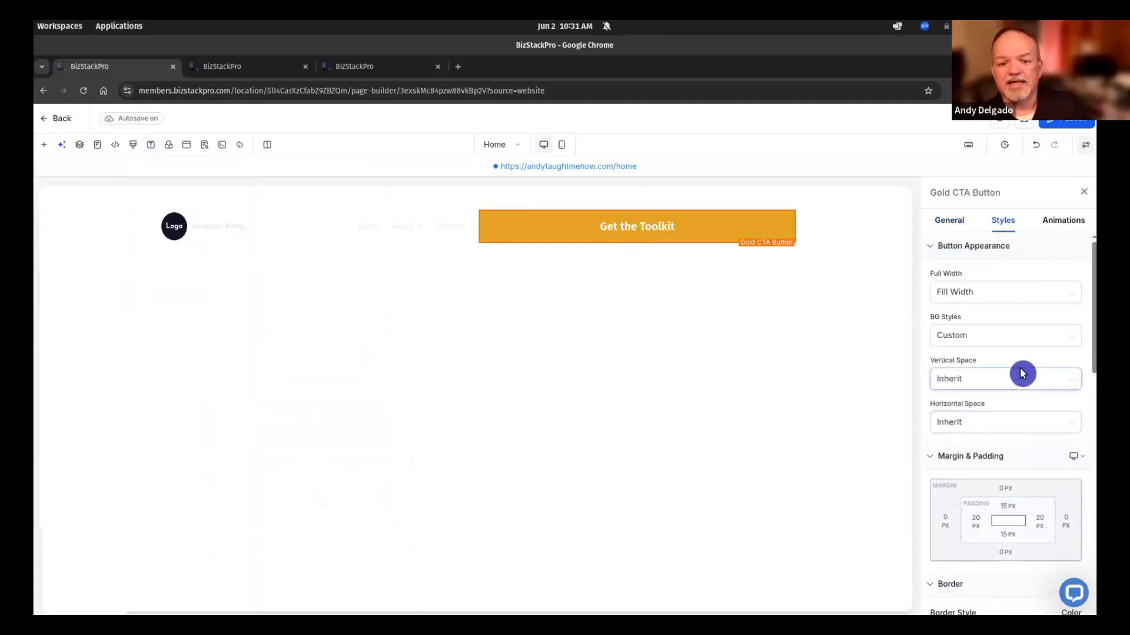
pyautogui.scroll(-1, 1022, 373)
pyautogui.scroll(-3, 1022, 374)
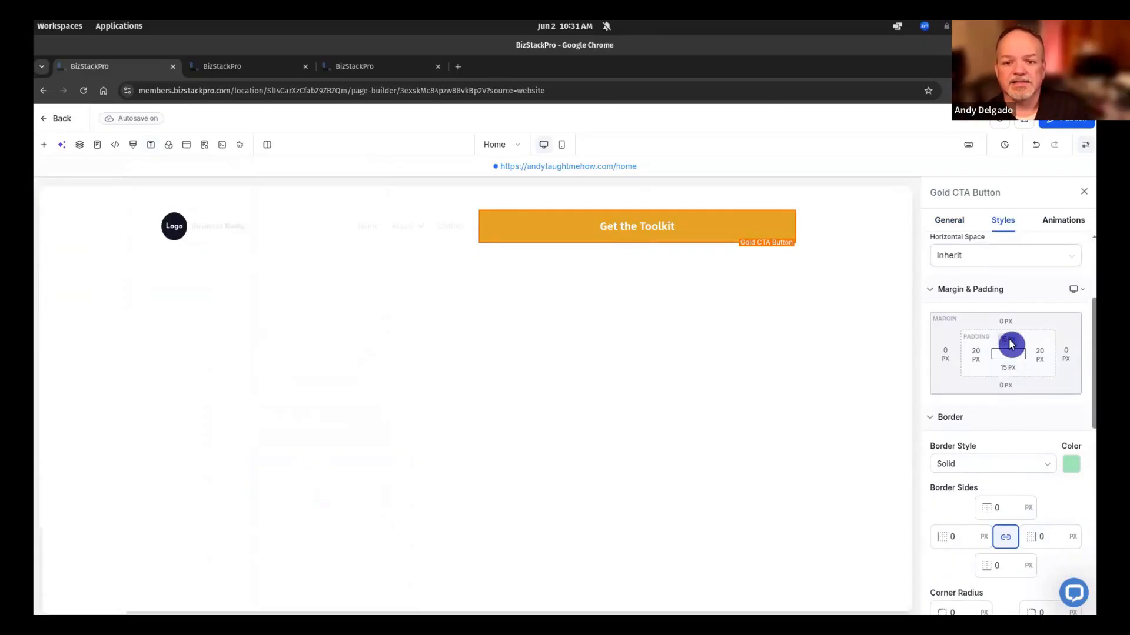
pyautogui.click(1010, 345)
pyautogui.click(987, 393)
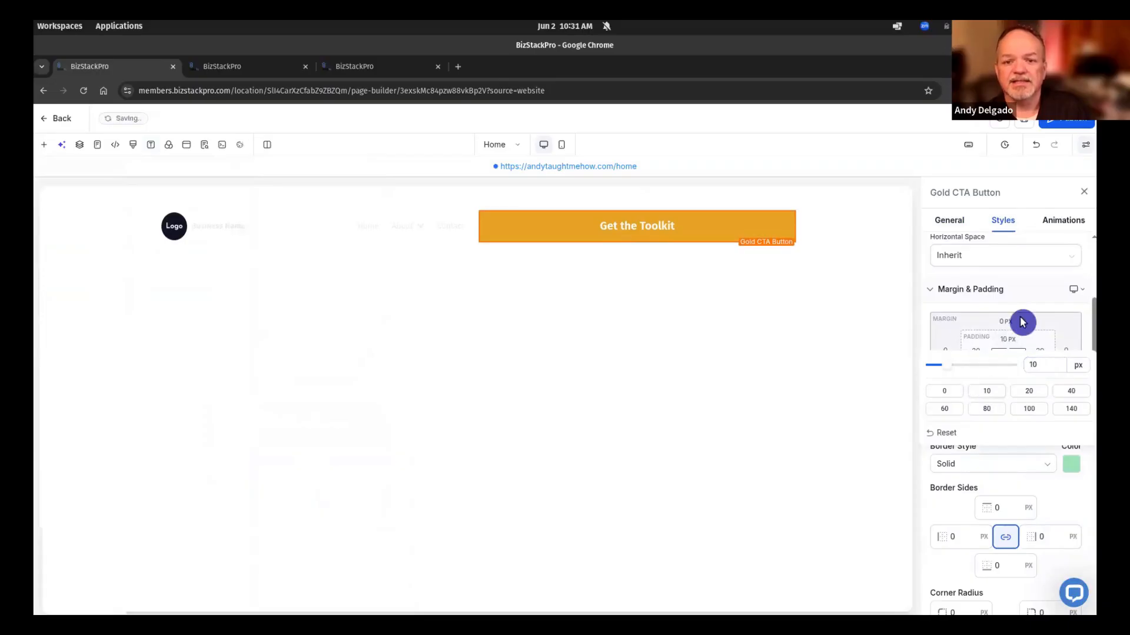
pyautogui.click(1008, 371)
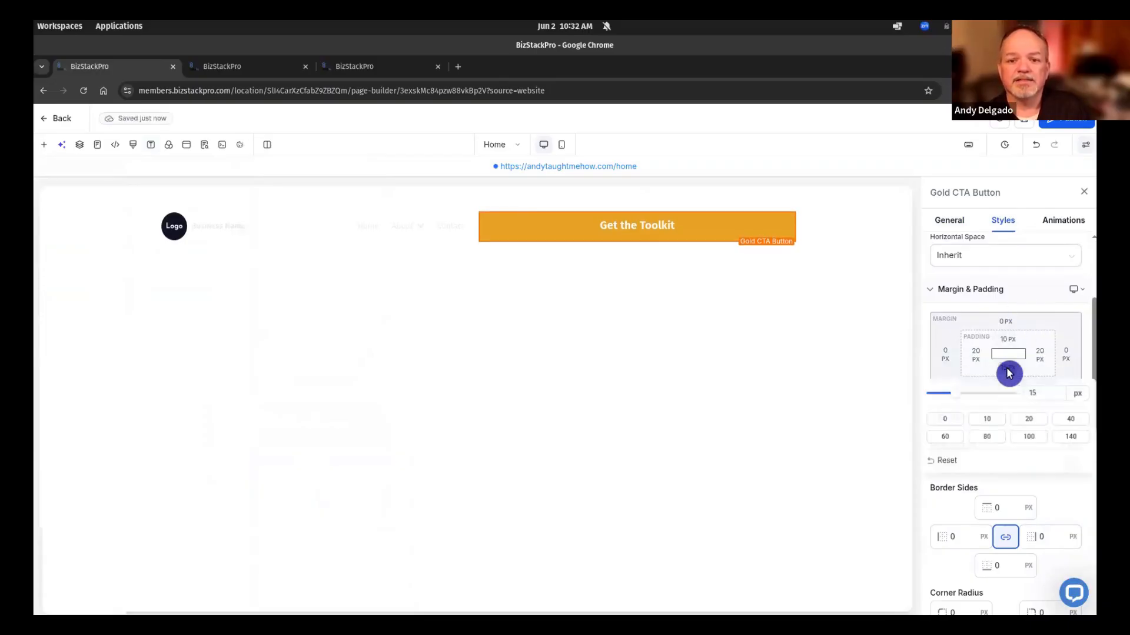
pyautogui.click(986, 419)
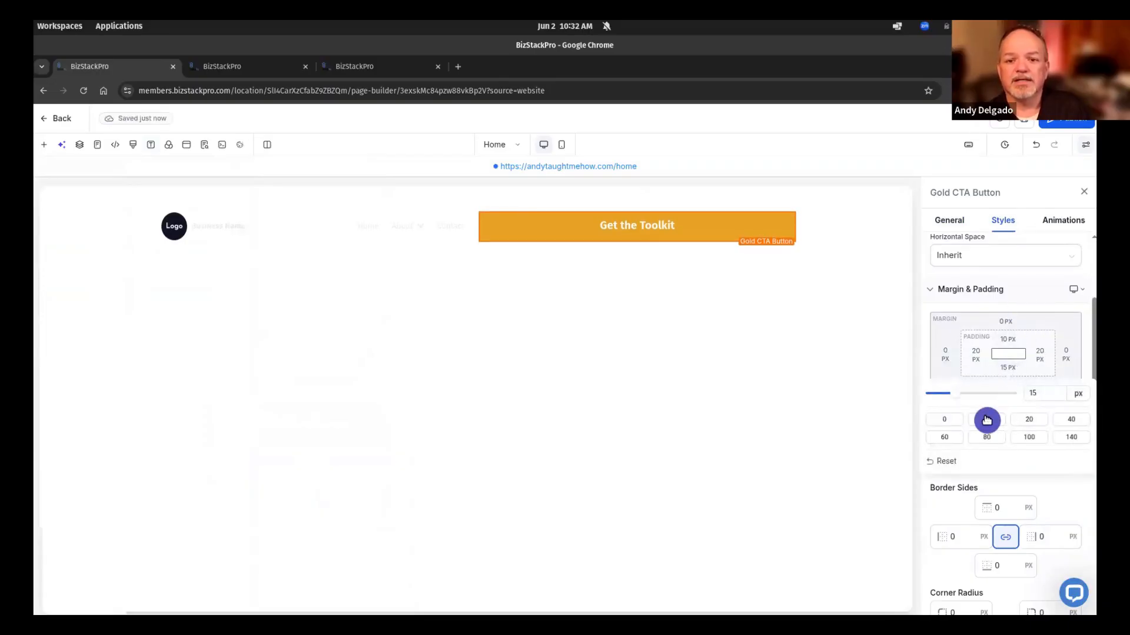
pyautogui.click(1042, 292)
# Set all four corner radii of the Gold CTA Button to 12 px
pyautogui.scroll(-3, 1042, 292)
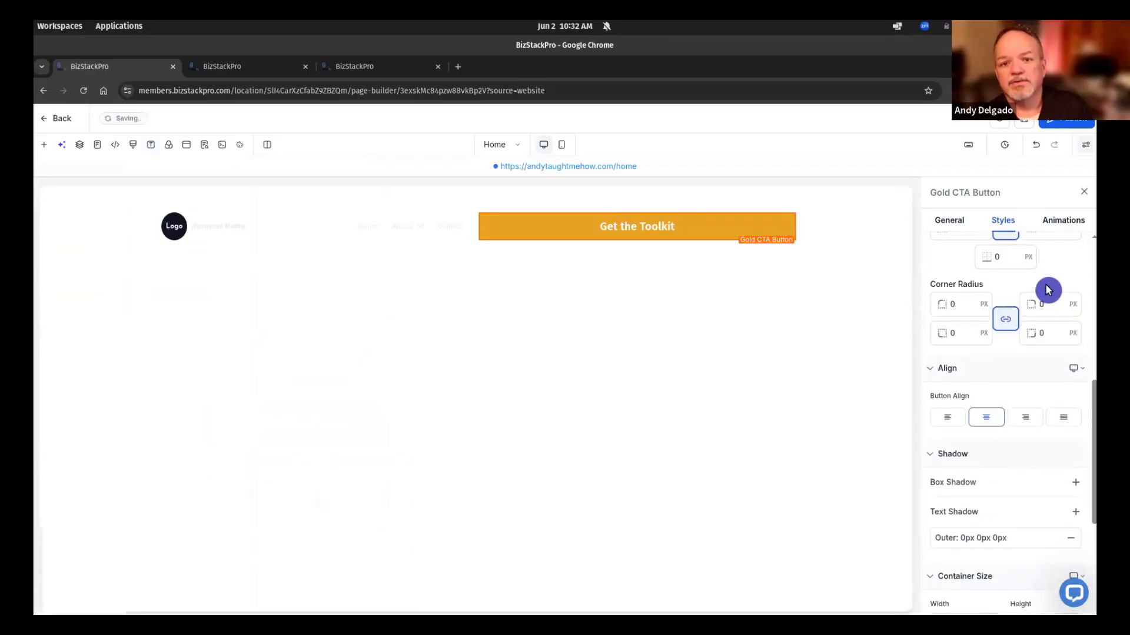
pyautogui.click(959, 303)
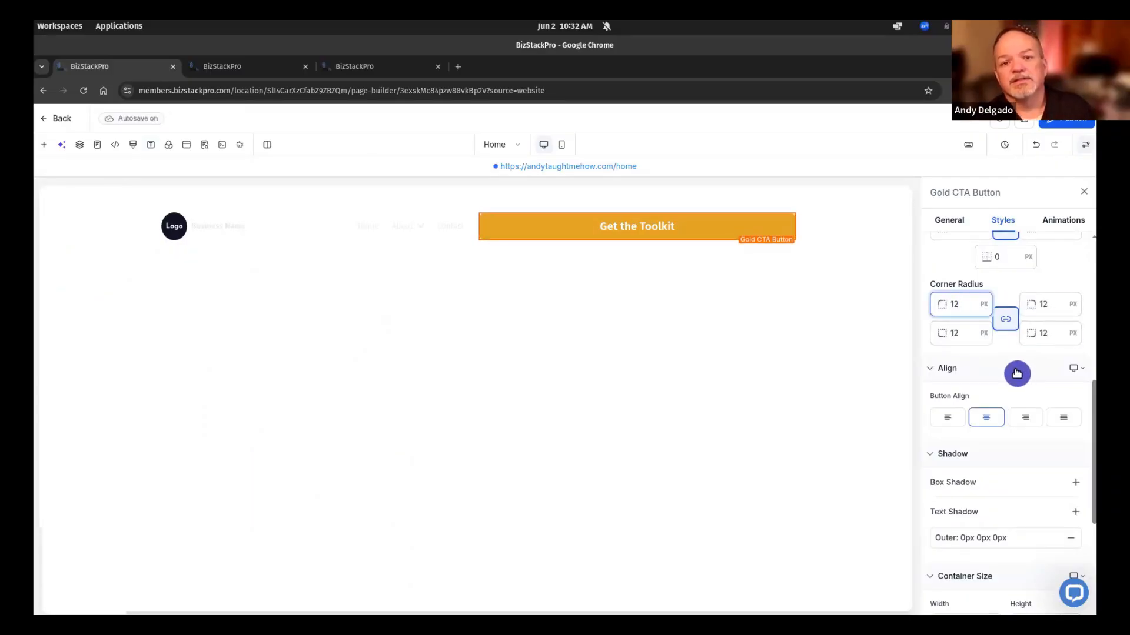
pyautogui.scroll(1, 1016, 373)
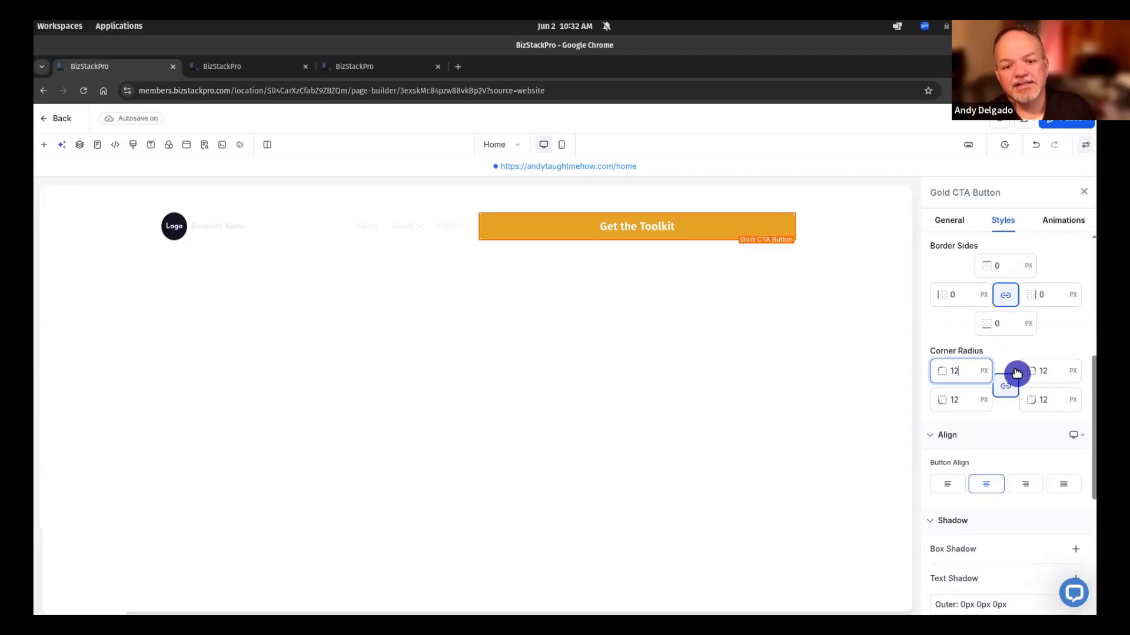
pyautogui.scroll(-3, 1016, 373)
pyautogui.scroll(4, 1016, 373)
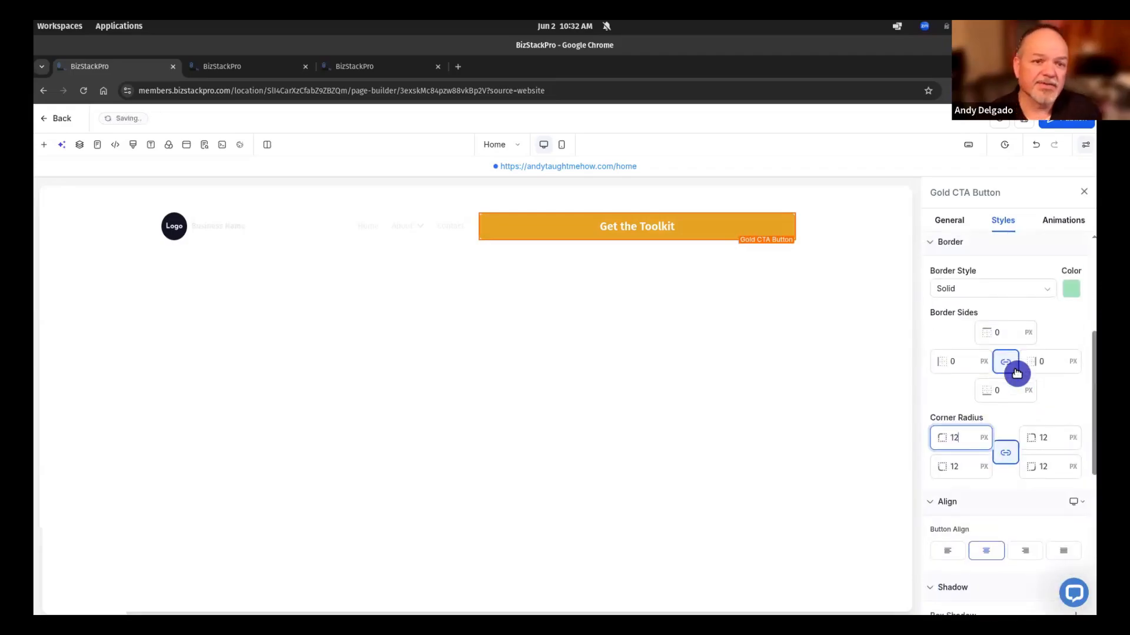
# Change the Gold CTA Button's width option to Fluid
pyautogui.scroll(4, 1016, 373)
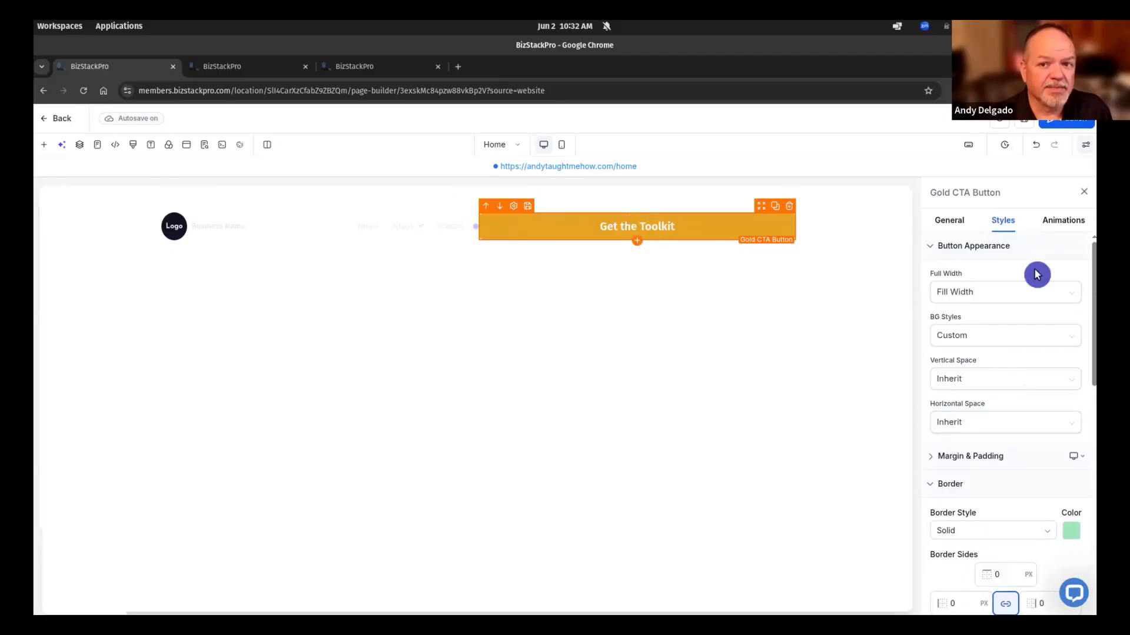
pyautogui.click(998, 294)
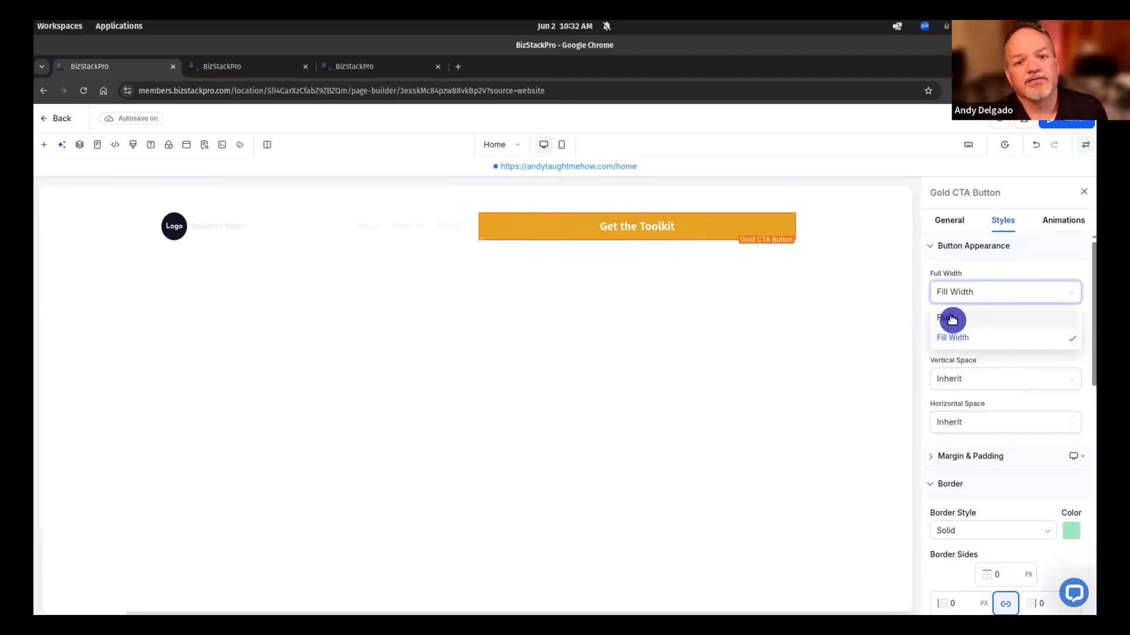
pyautogui.click(971, 319)
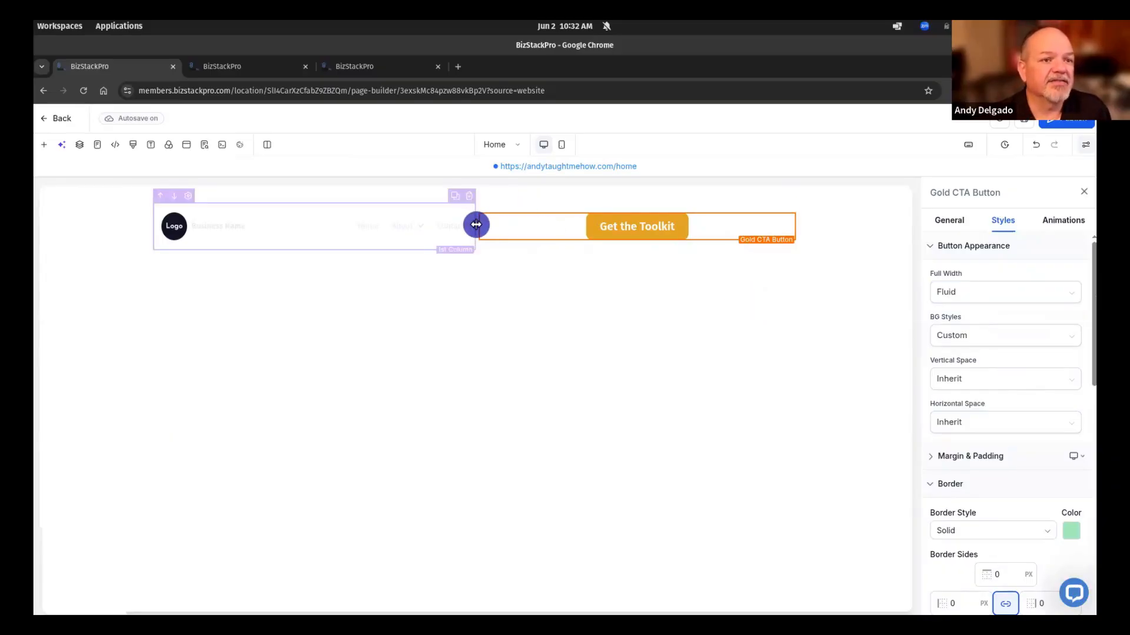
# Widen the header row's navigation menu column so the CTA button column shrinks to about the button's width
pyautogui.moveTo(476, 224); pyautogui.dragTo(672, 223)
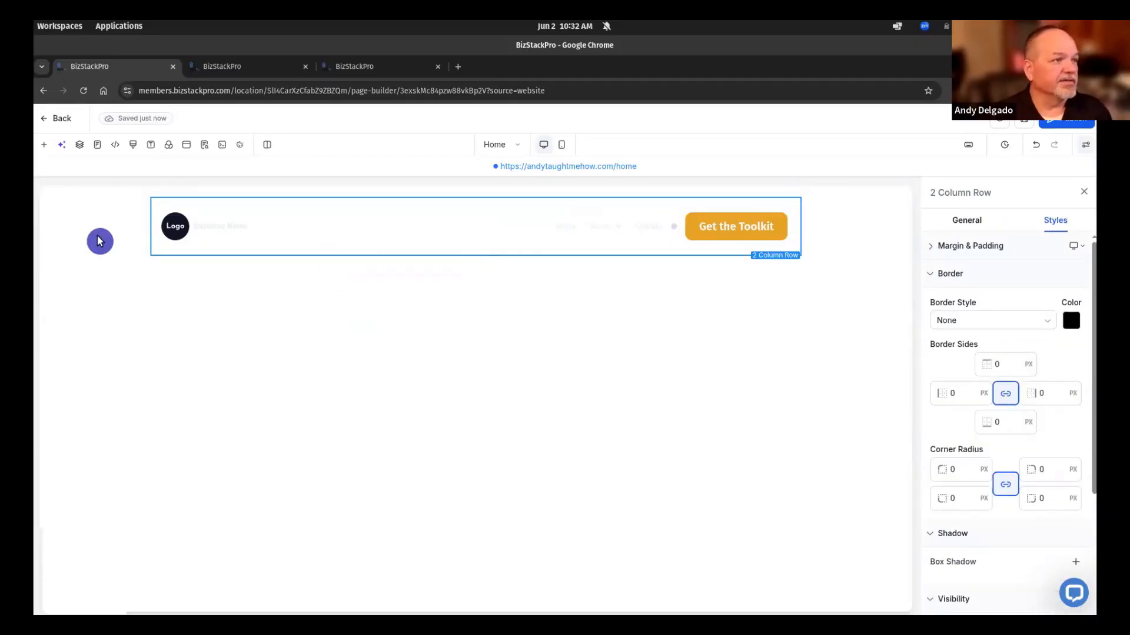
# Set the page's background color to the brand color Deep Navy
pyautogui.click(170, 145)
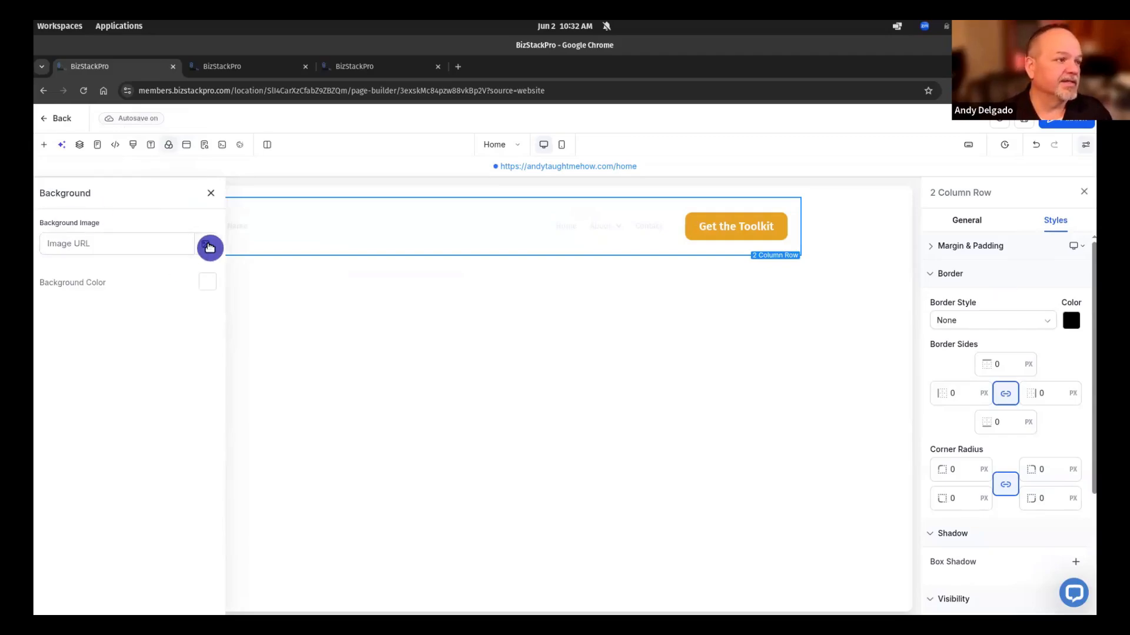
pyautogui.click(207, 286)
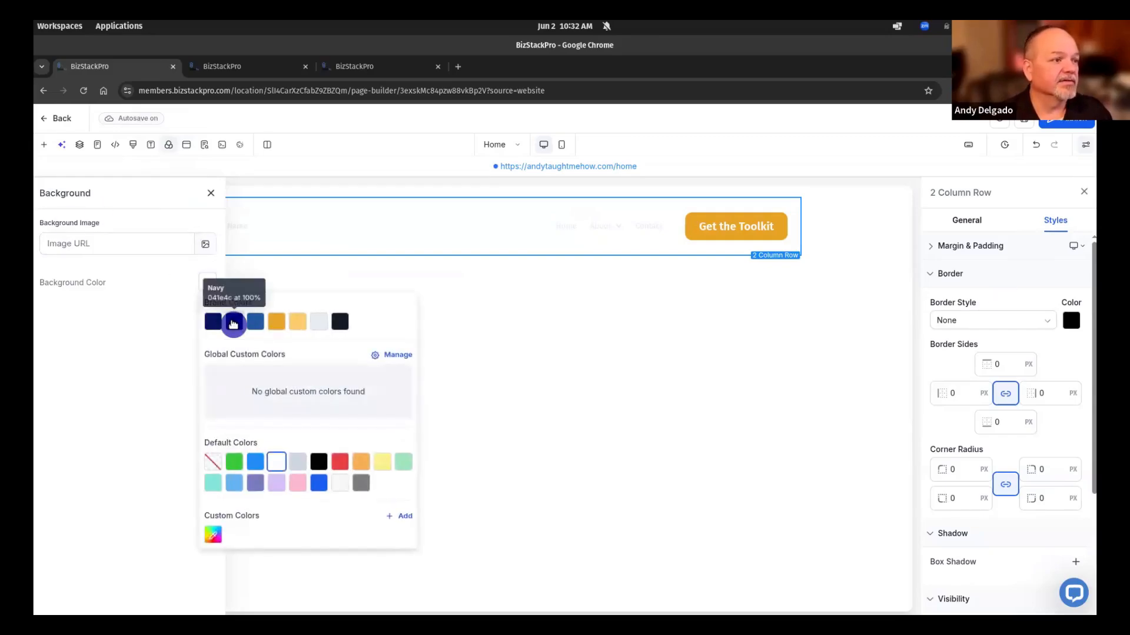
pyautogui.click(215, 322)
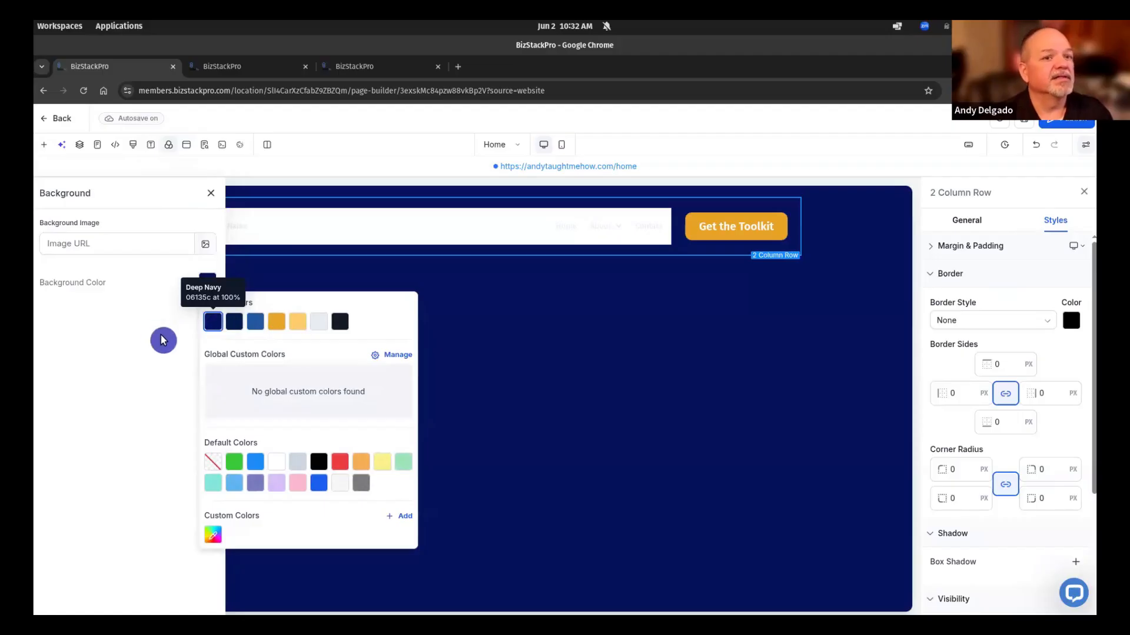
pyautogui.click(118, 337)
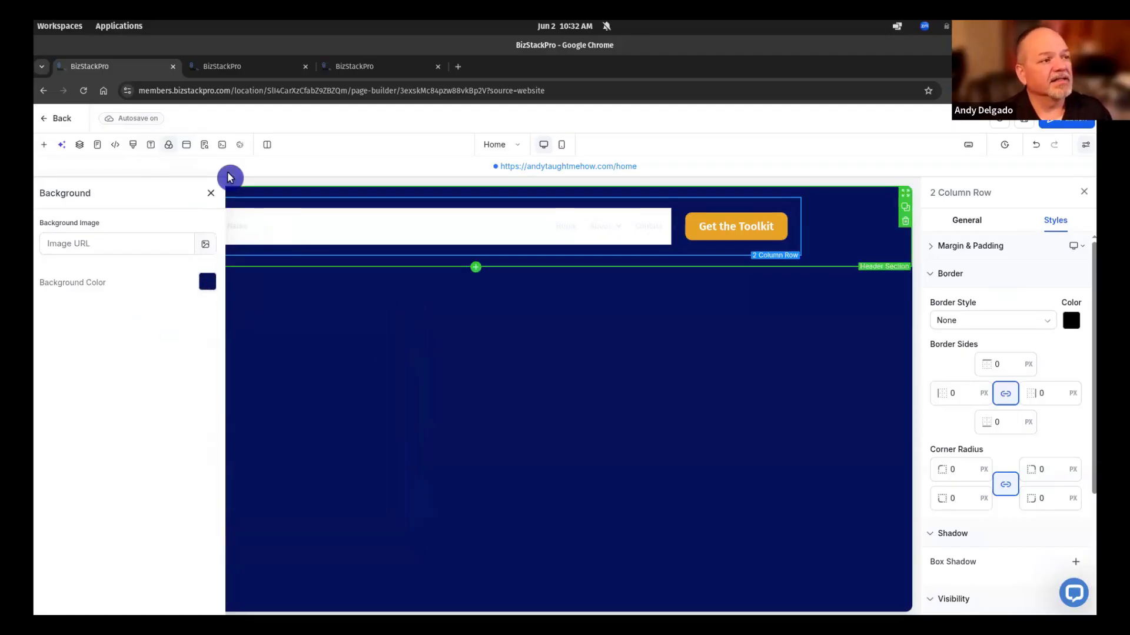
# Rename the Navigation Menu's Team item to Training and move it out from under About to the top level
pyautogui.click(292, 232)
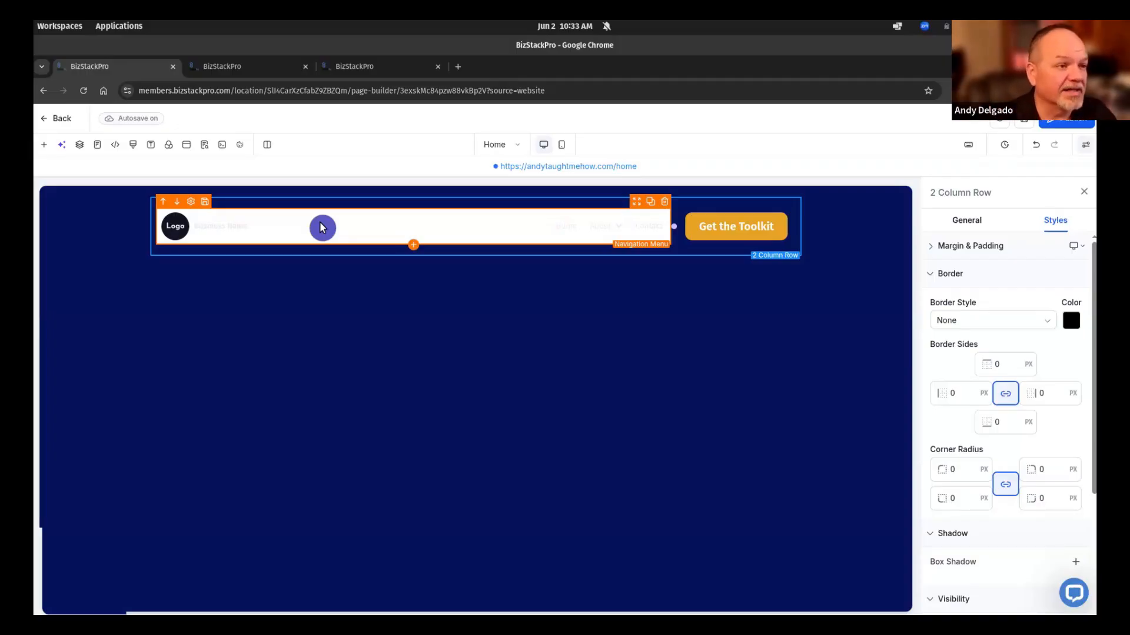
pyautogui.click(390, 222)
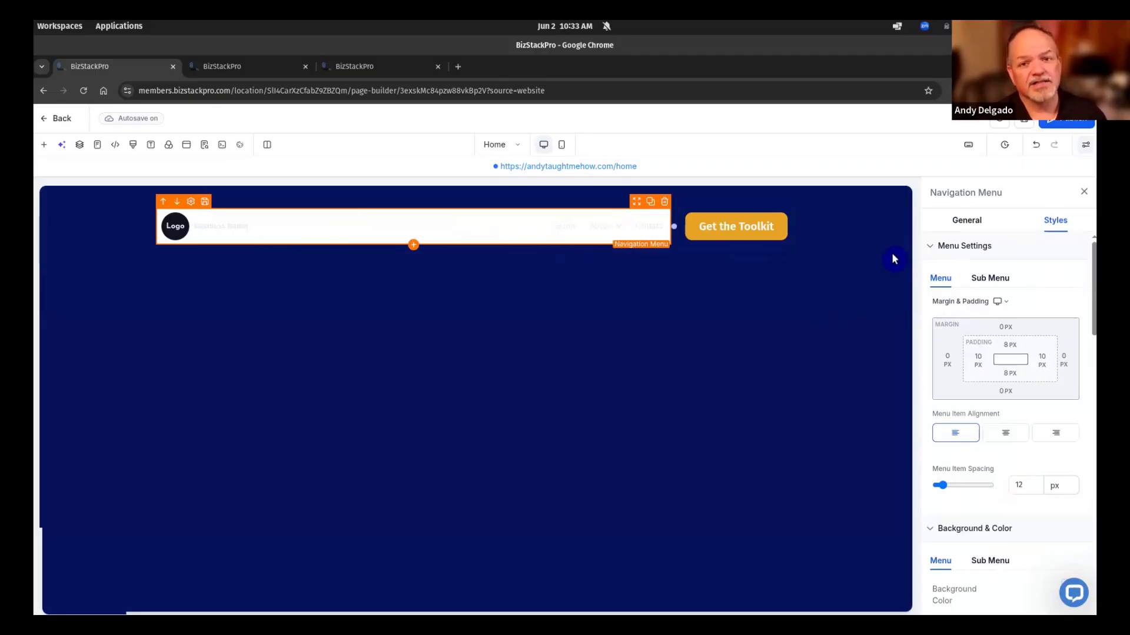
pyautogui.click(976, 223)
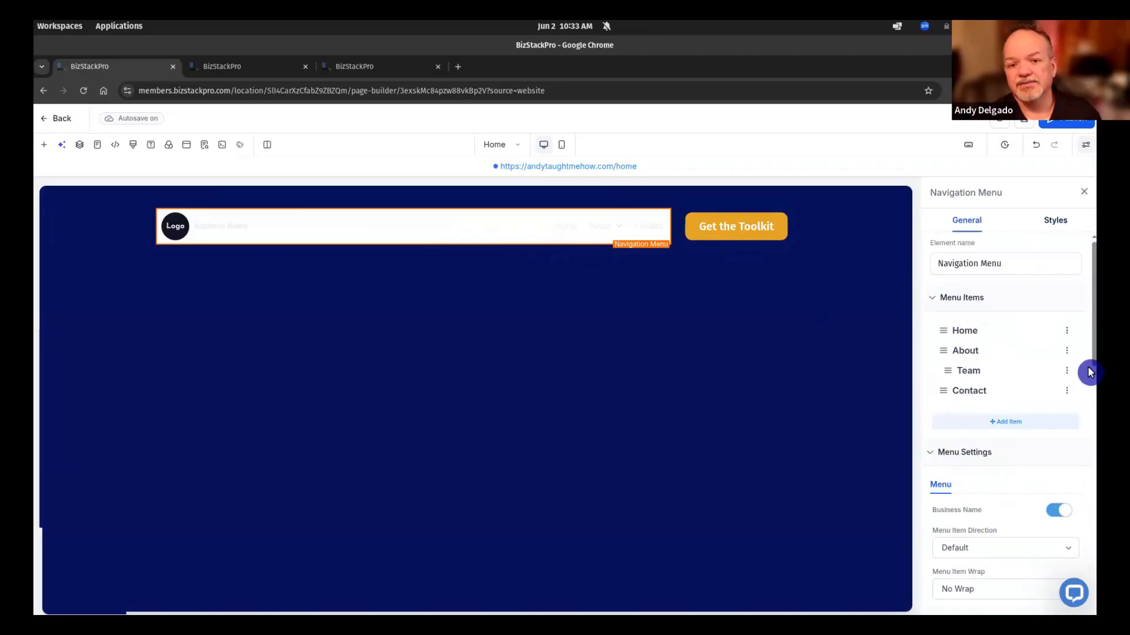
pyautogui.click(1070, 375)
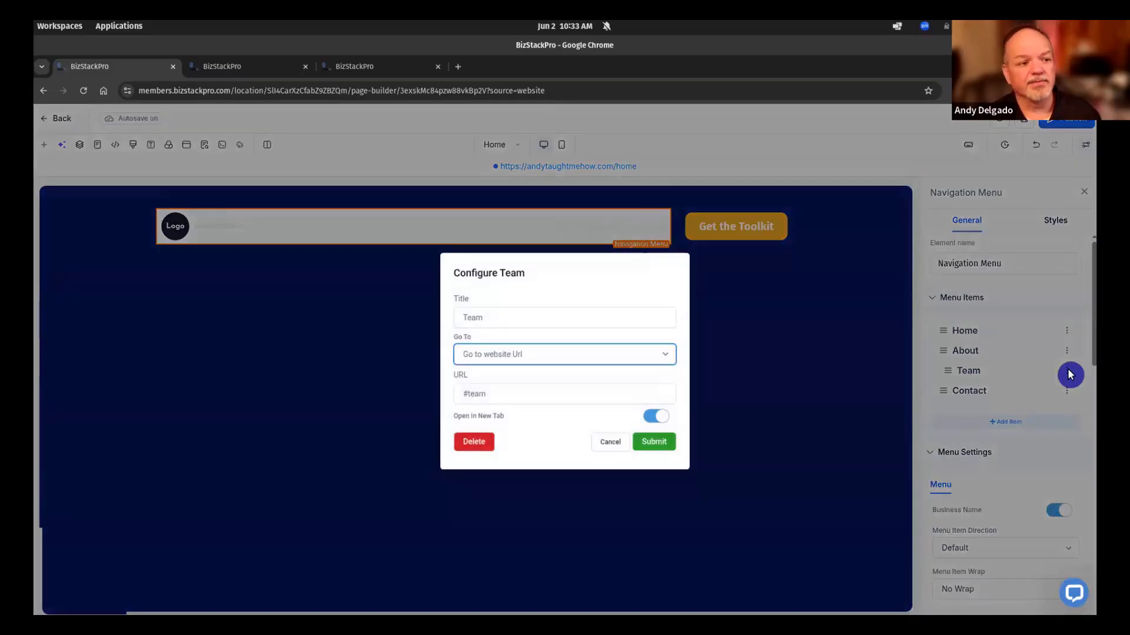
pyautogui.click(537, 316)
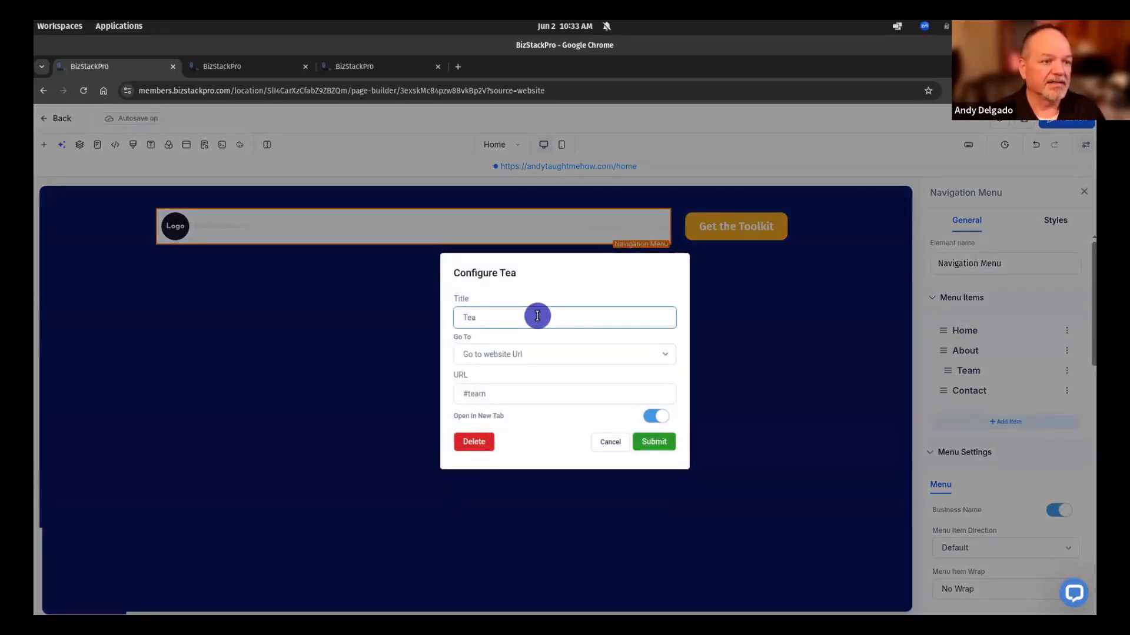
pyautogui.write('Traini')
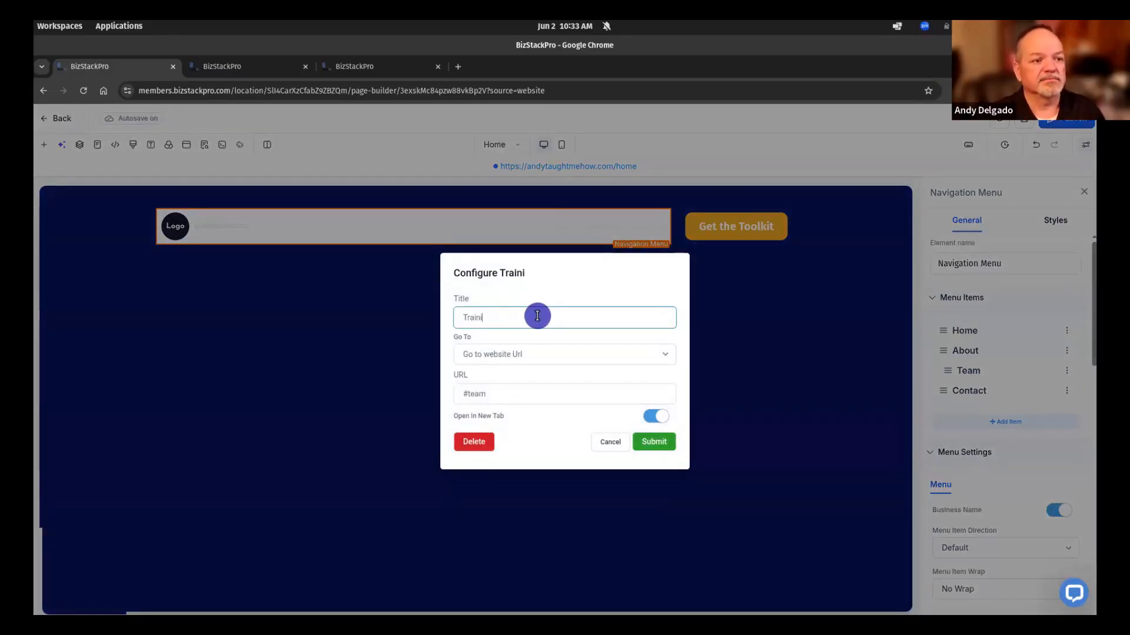
pyautogui.write('ng')
pyautogui.click(656, 441)
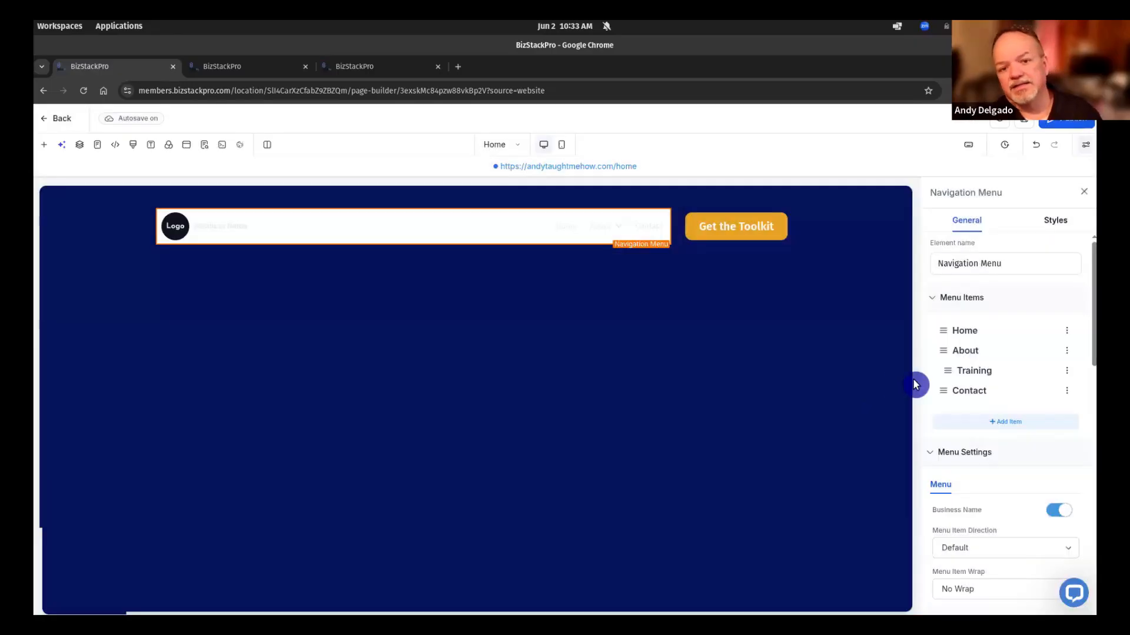
pyautogui.moveTo(949, 371); pyautogui.dragTo(929, 382)
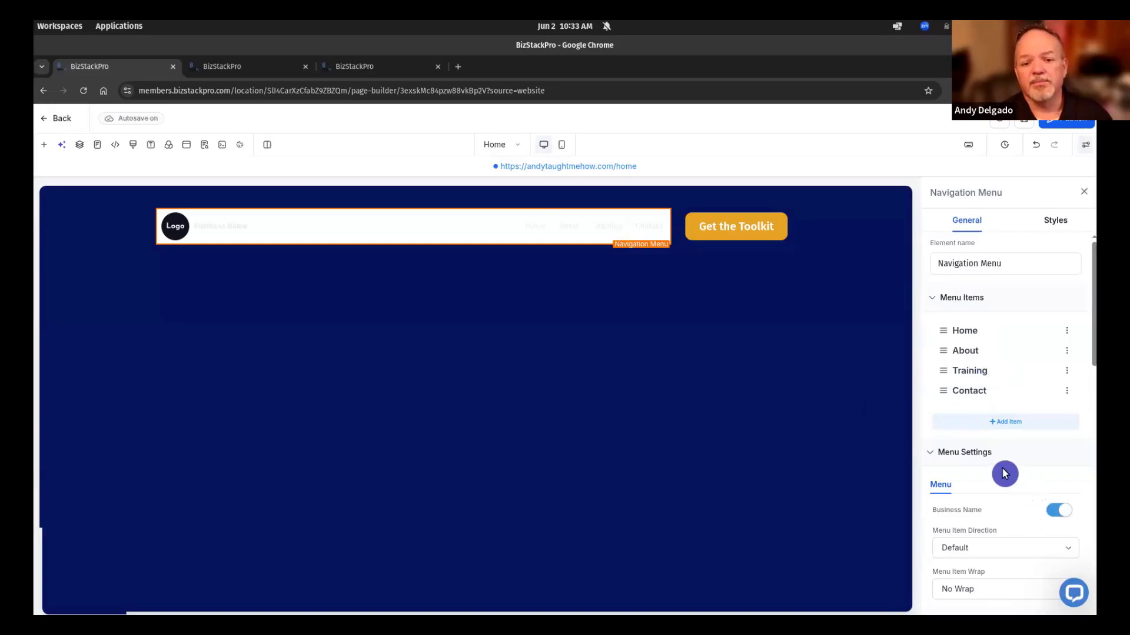
# Set the Navigation Menu's background color to the brand color Deep Navy
pyautogui.scroll(-10, 1007, 473)
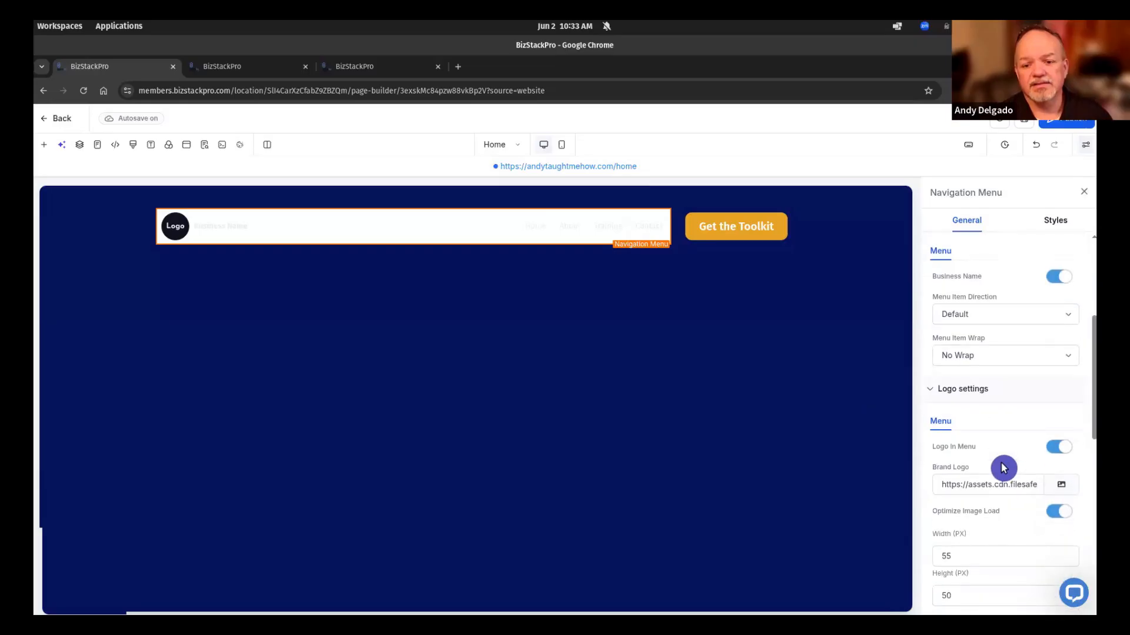
pyautogui.scroll(-7, 1003, 468)
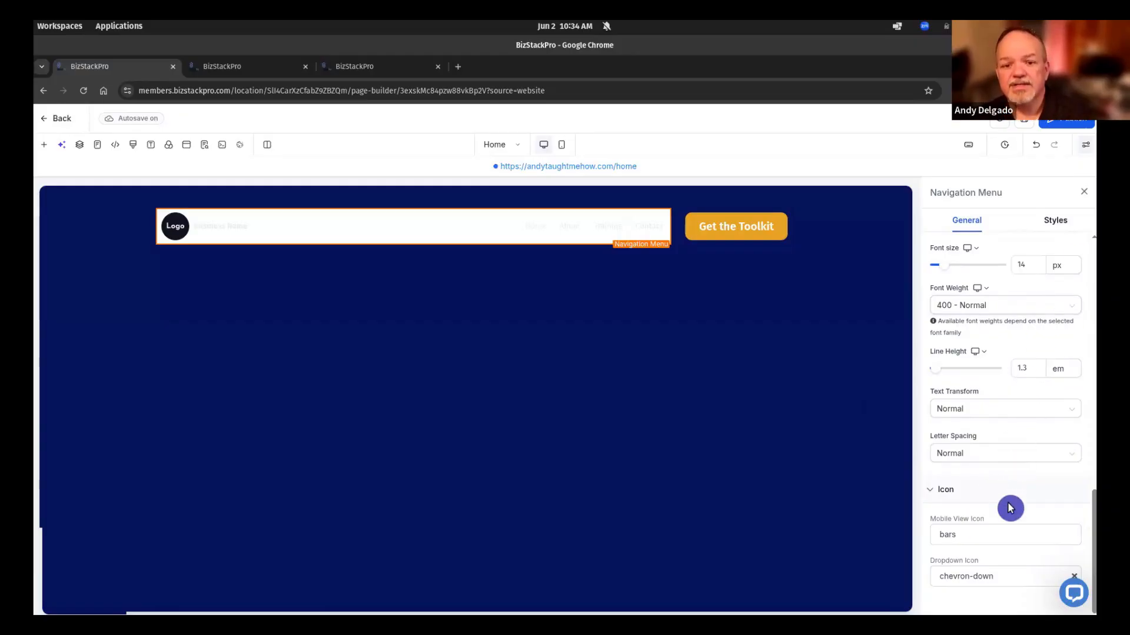
pyautogui.scroll(5, 994, 493)
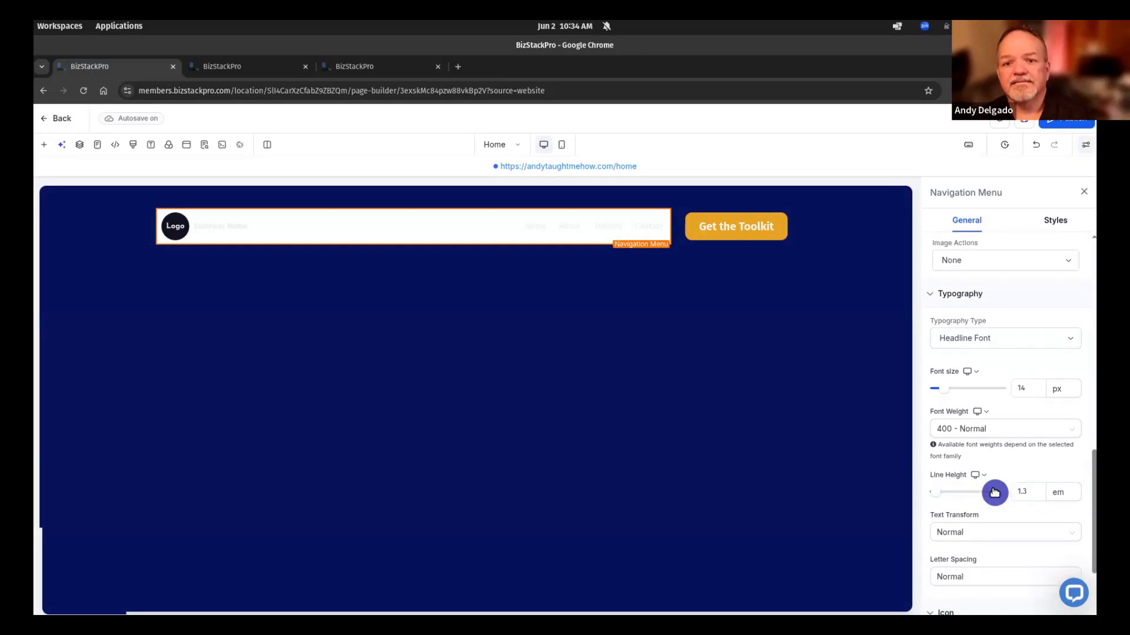
pyautogui.scroll(3, 994, 493)
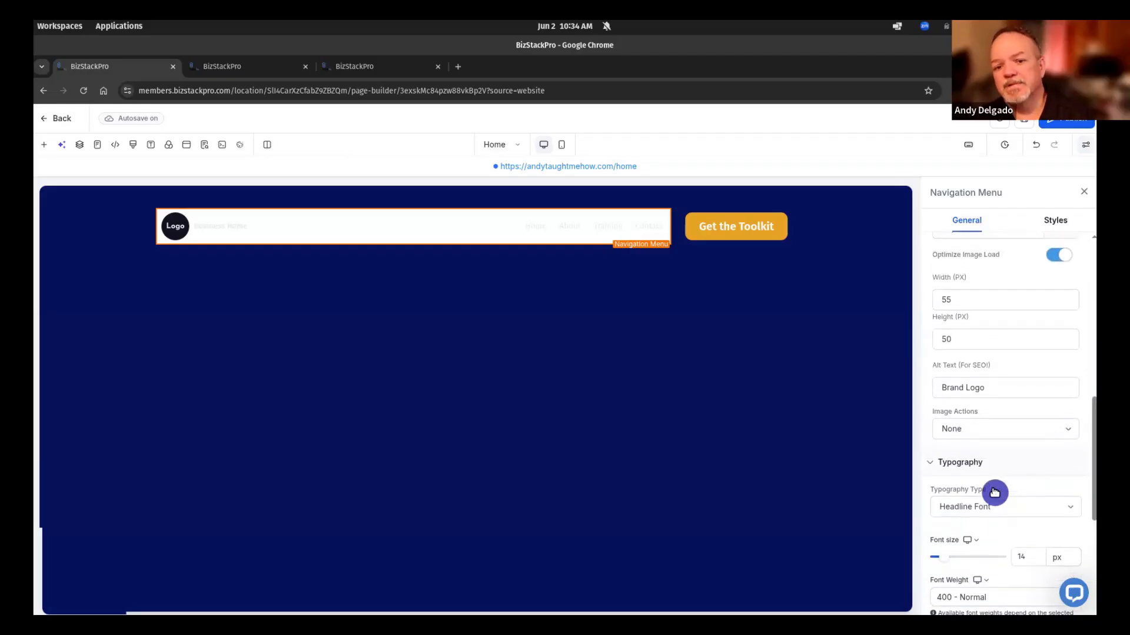
pyautogui.click(1054, 224)
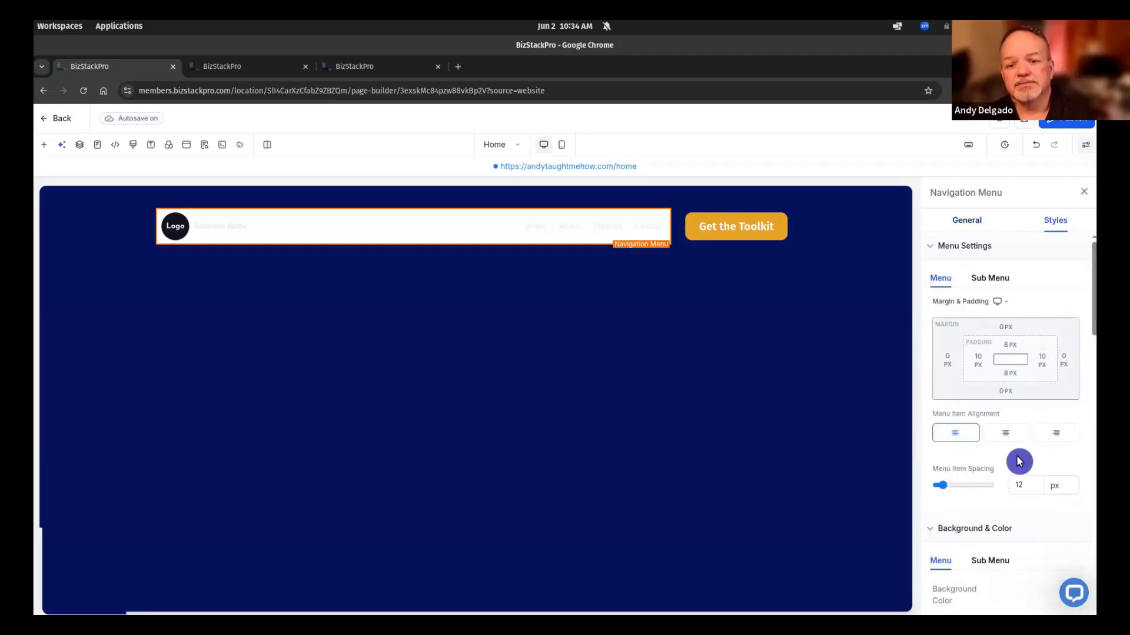
pyautogui.scroll(-5, 1016, 465)
pyautogui.scroll(-1, 1030, 452)
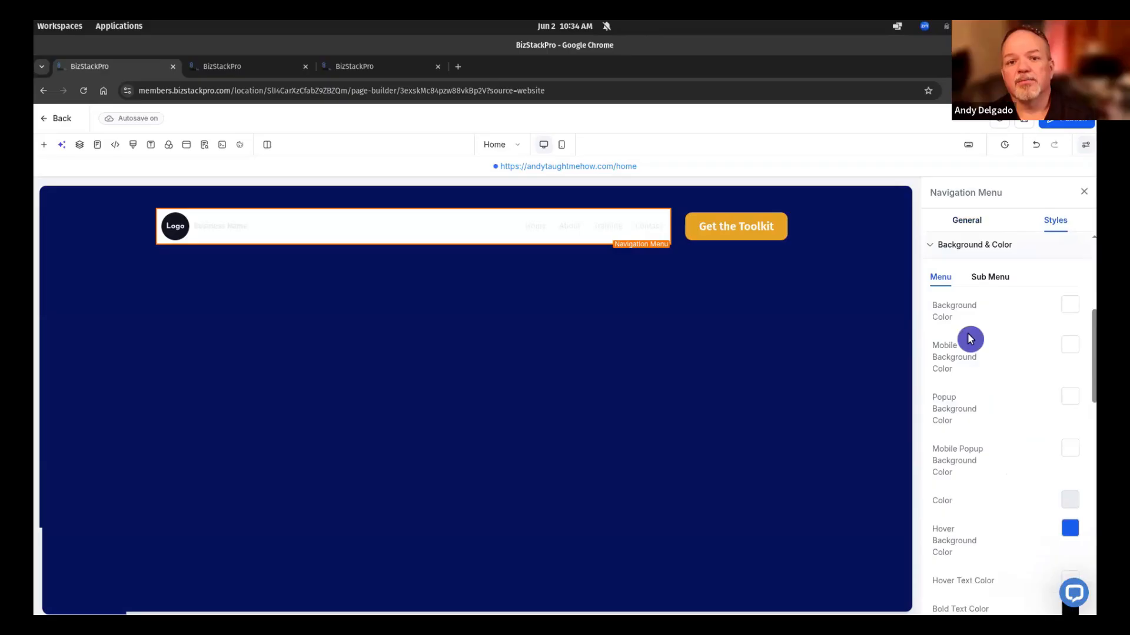
pyautogui.click(1076, 308)
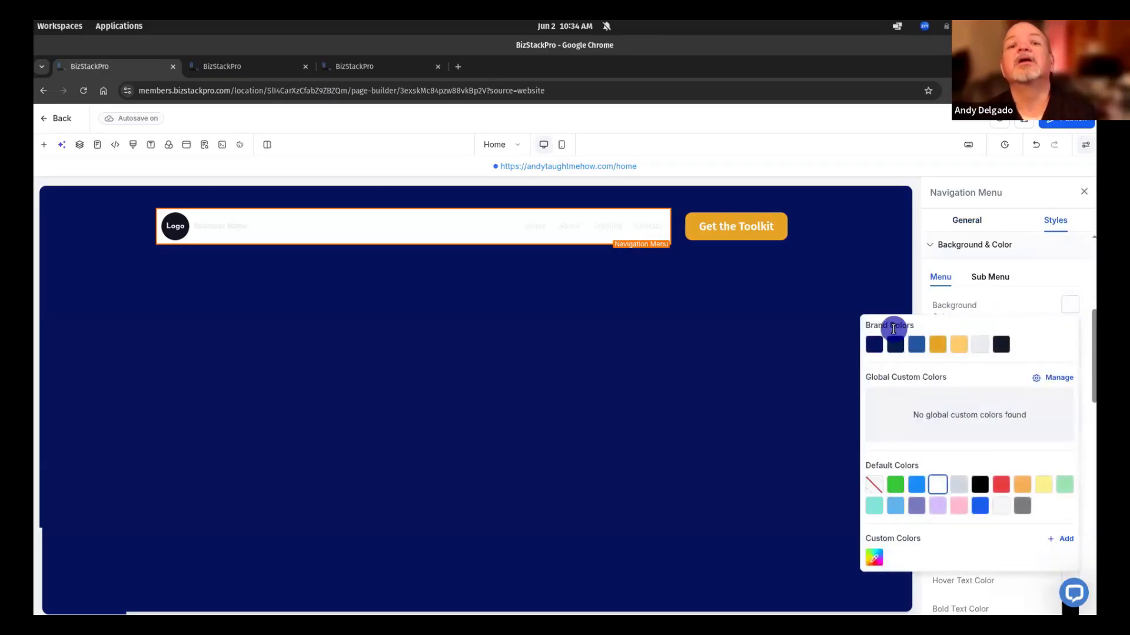
pyautogui.click(872, 345)
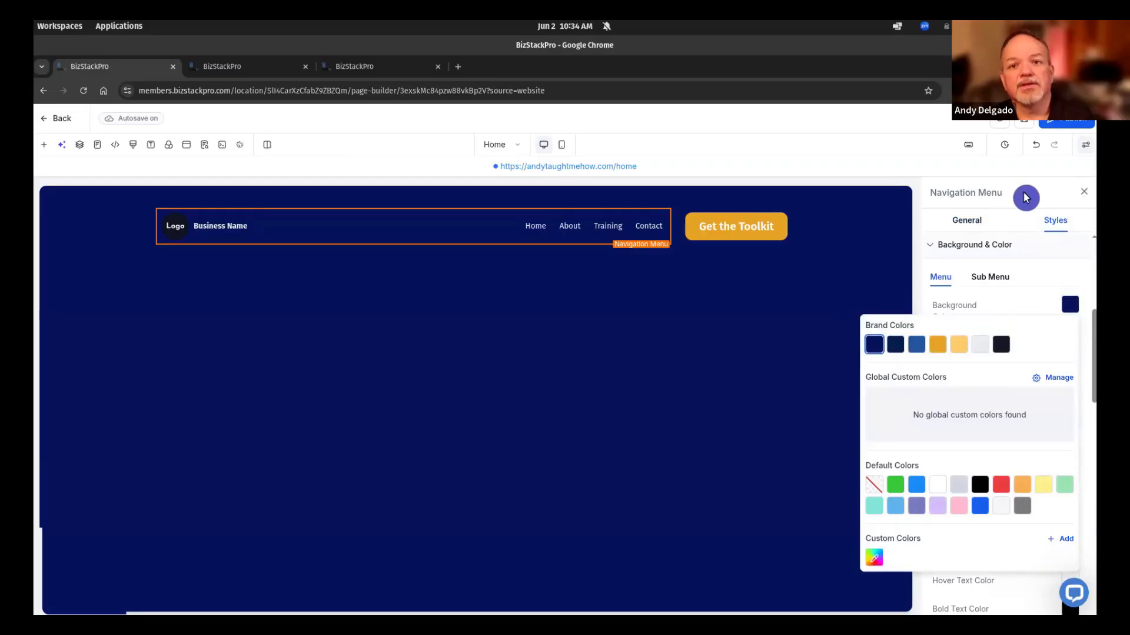
pyautogui.click(1036, 201)
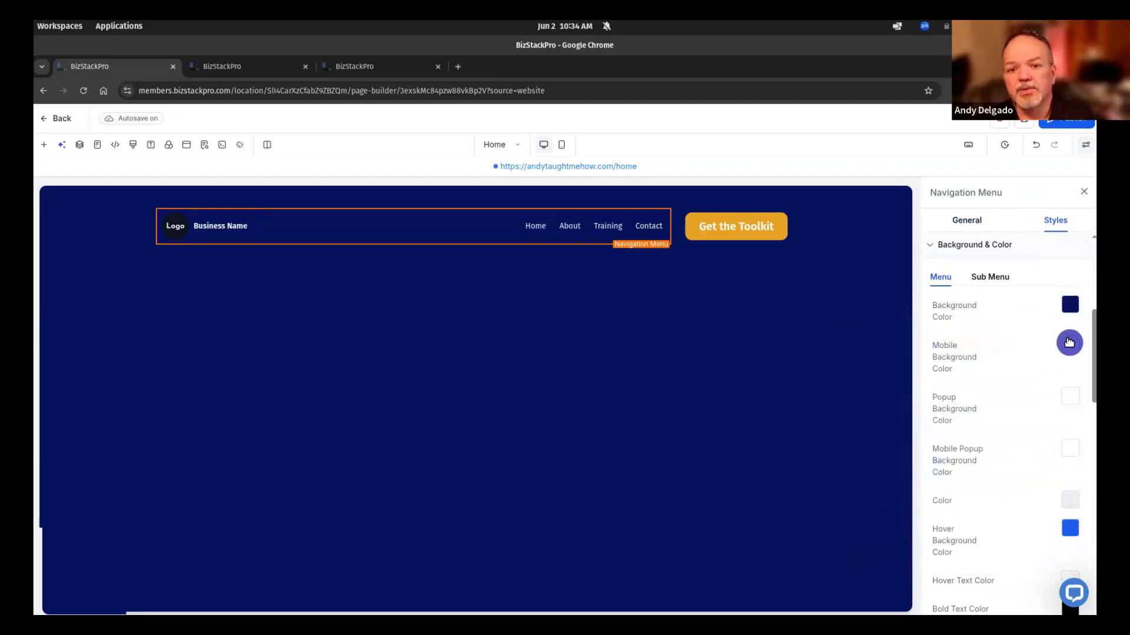
# Set the Navigation Menu's mobile background color to Deep Navy
pyautogui.click(1069, 352)
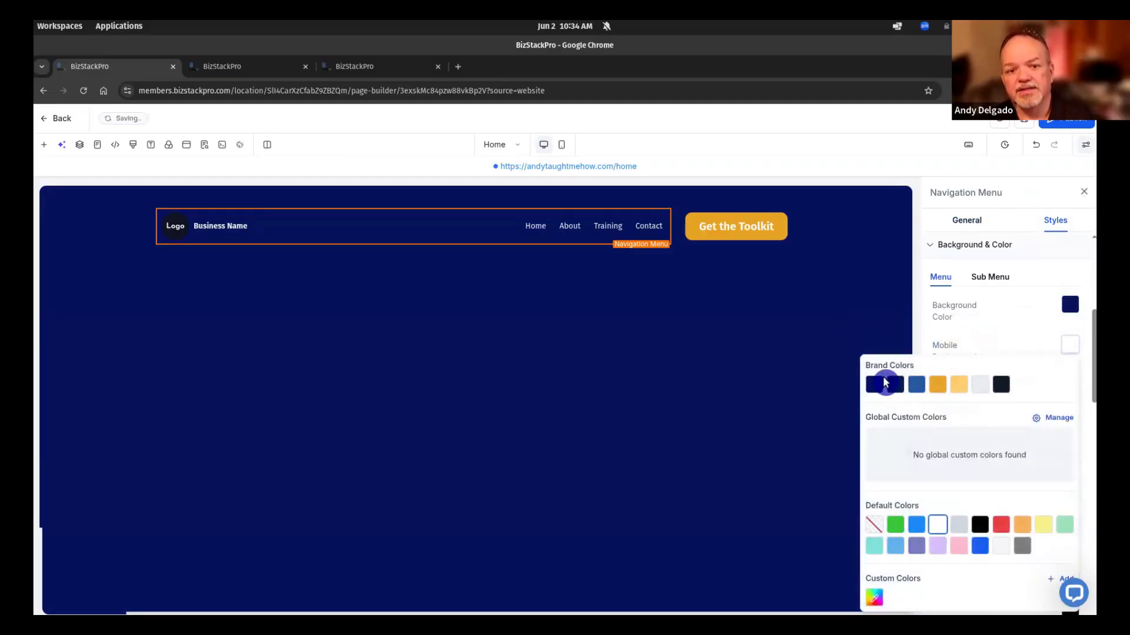
pyautogui.click(874, 384)
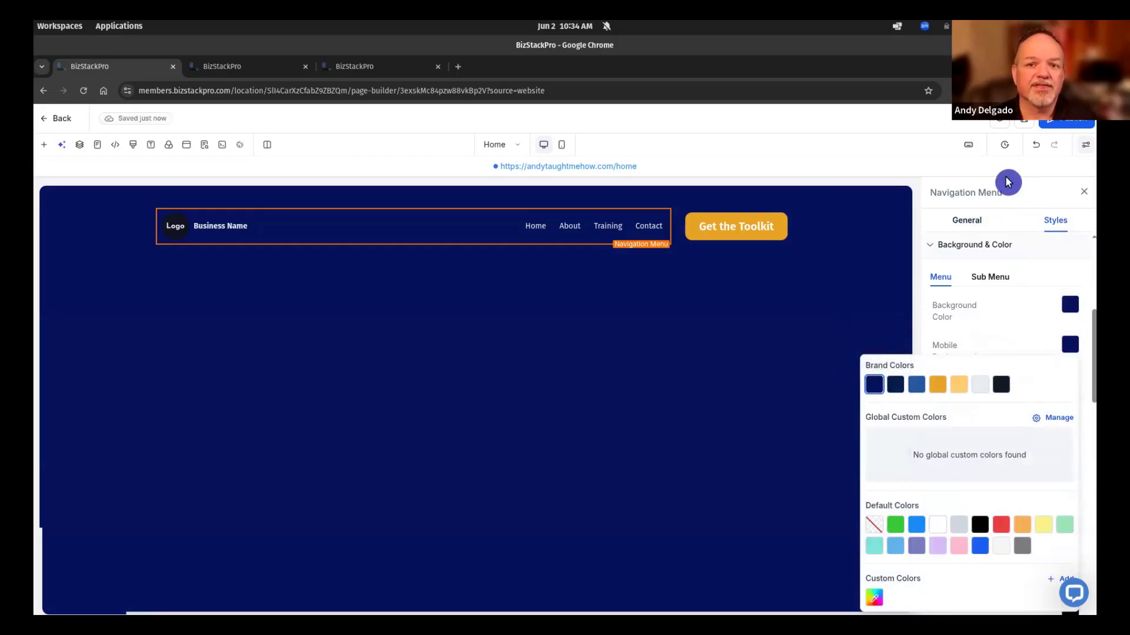
pyautogui.click(971, 197)
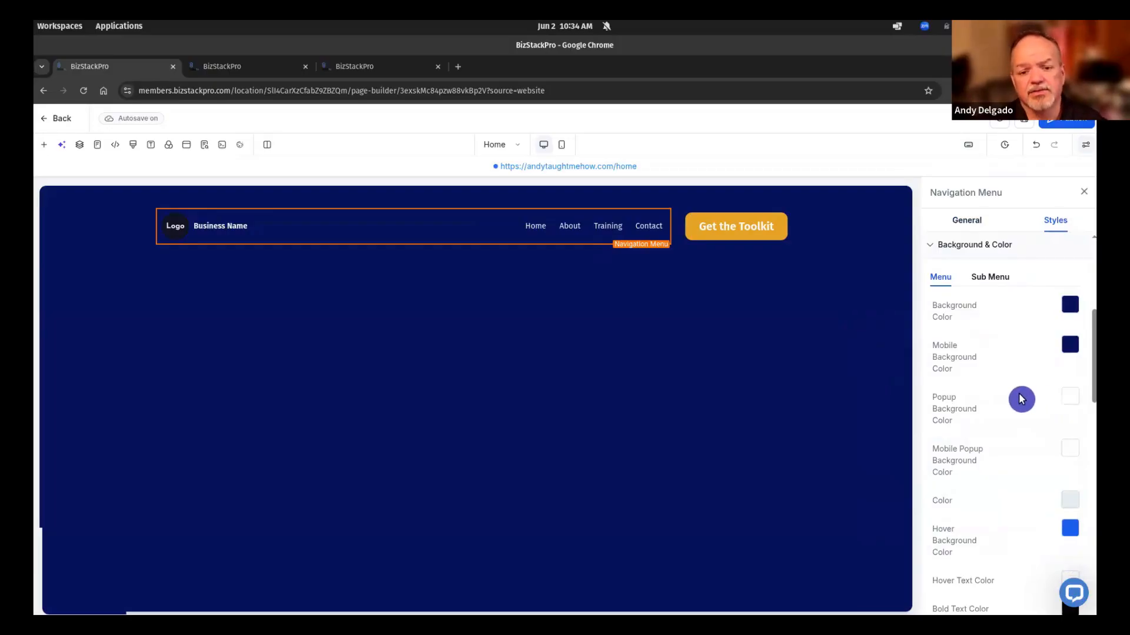
# Set the Navigation Menu's hover text color to the light gold brand color
pyautogui.scroll(-1, 1021, 399)
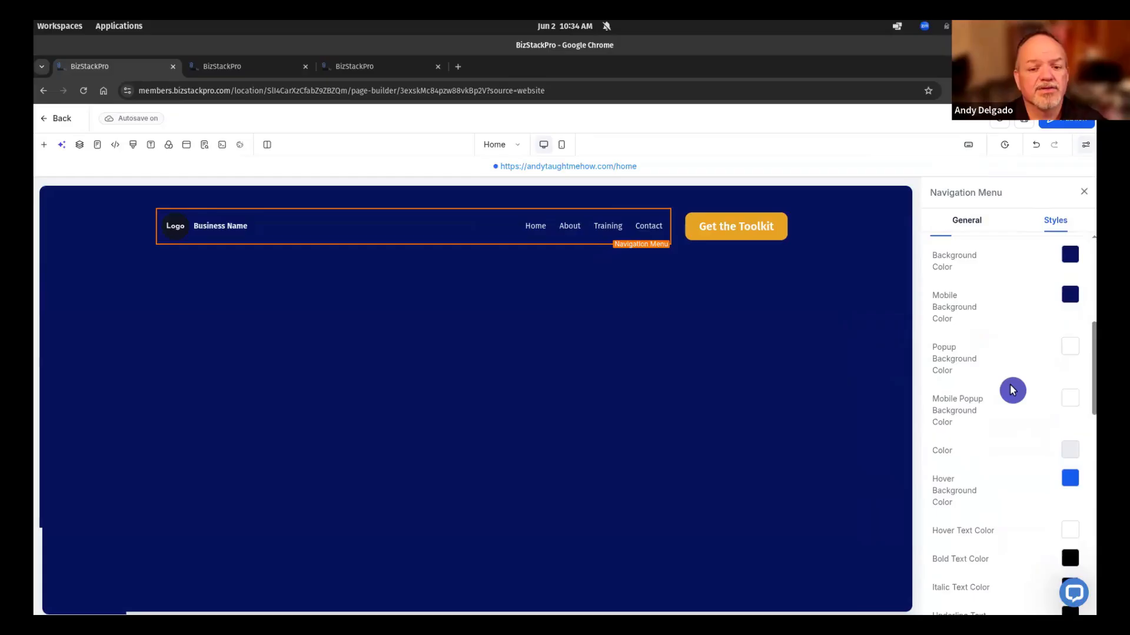
pyautogui.scroll(-1, 1012, 390)
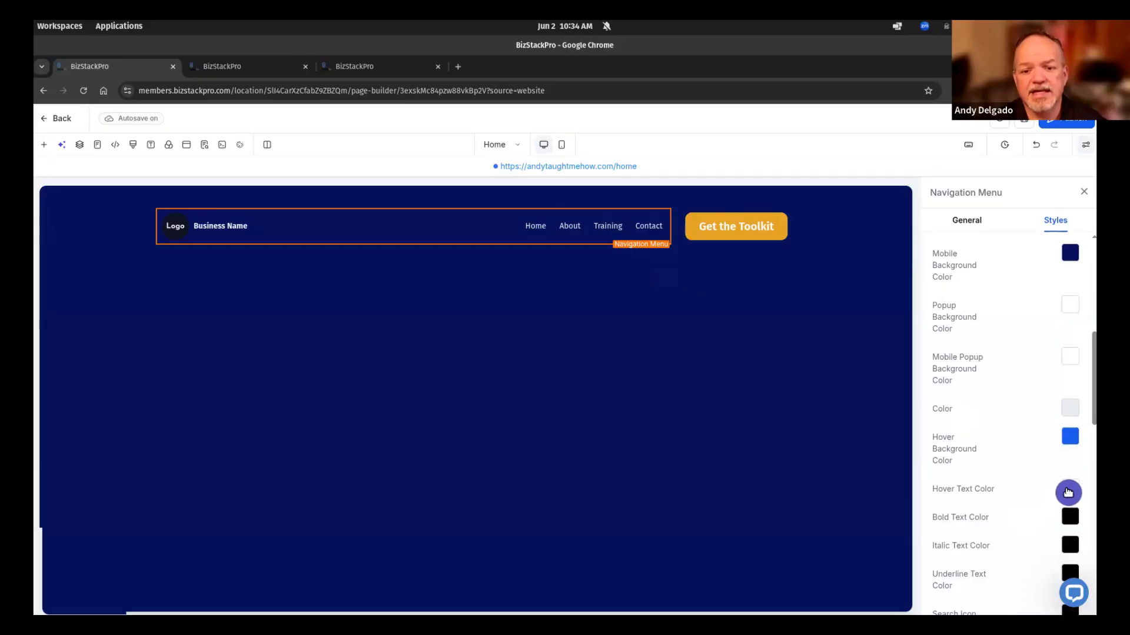
pyautogui.click(1067, 493)
pyautogui.click(960, 251)
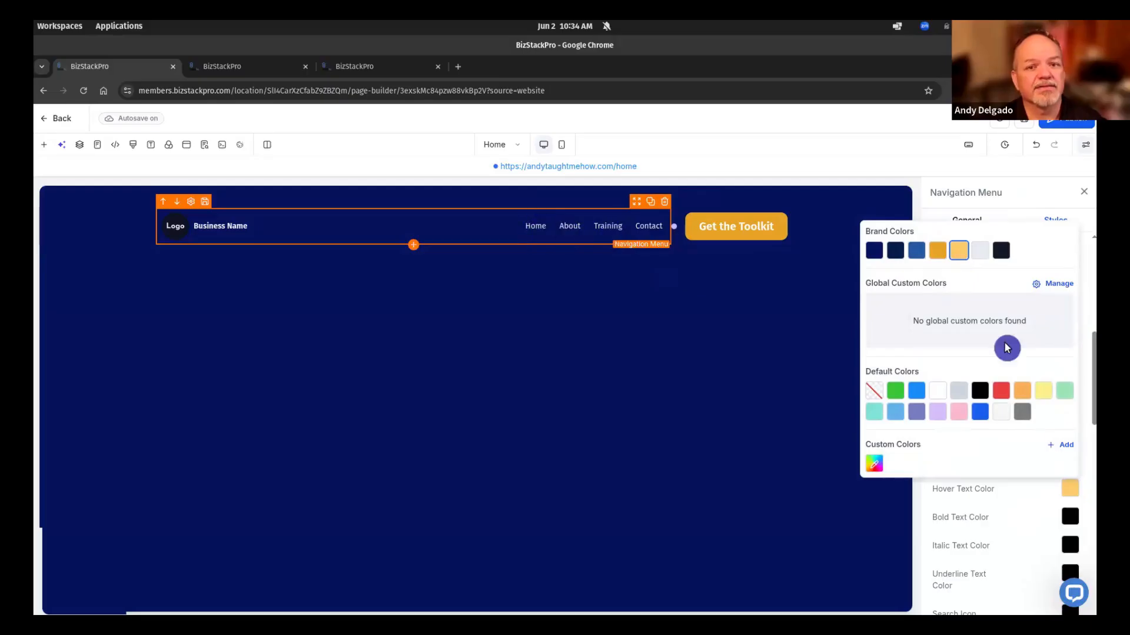
pyautogui.click(1026, 518)
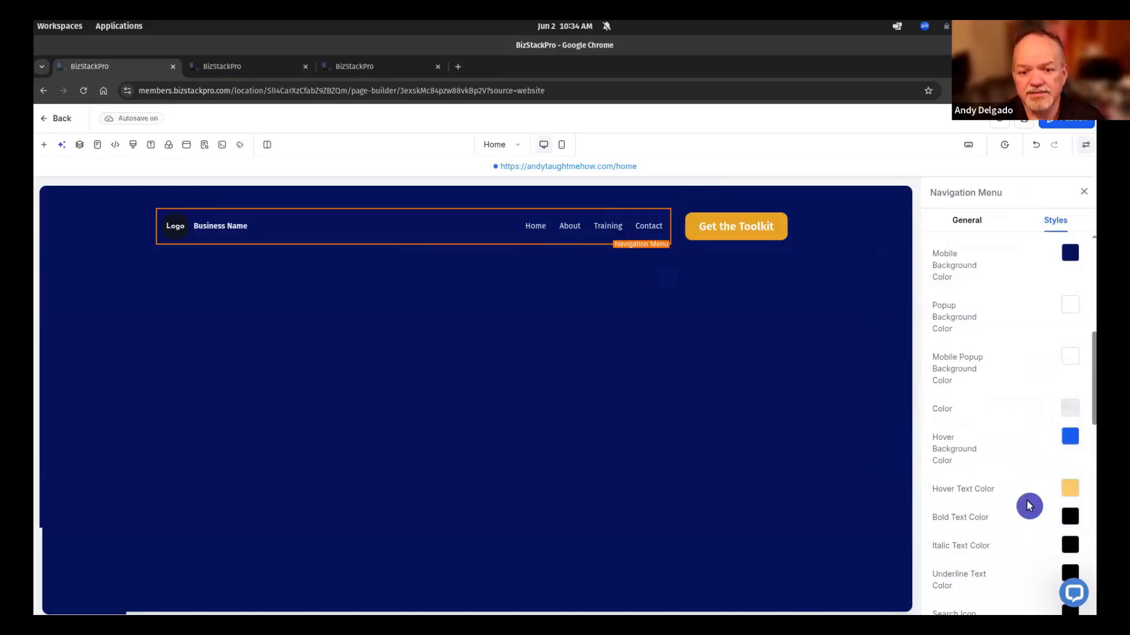
# Review the Navigation Menu's remaining style settings for text colors, border, shadow, alignment, container size and visibility
pyautogui.scroll(-1, 1029, 505)
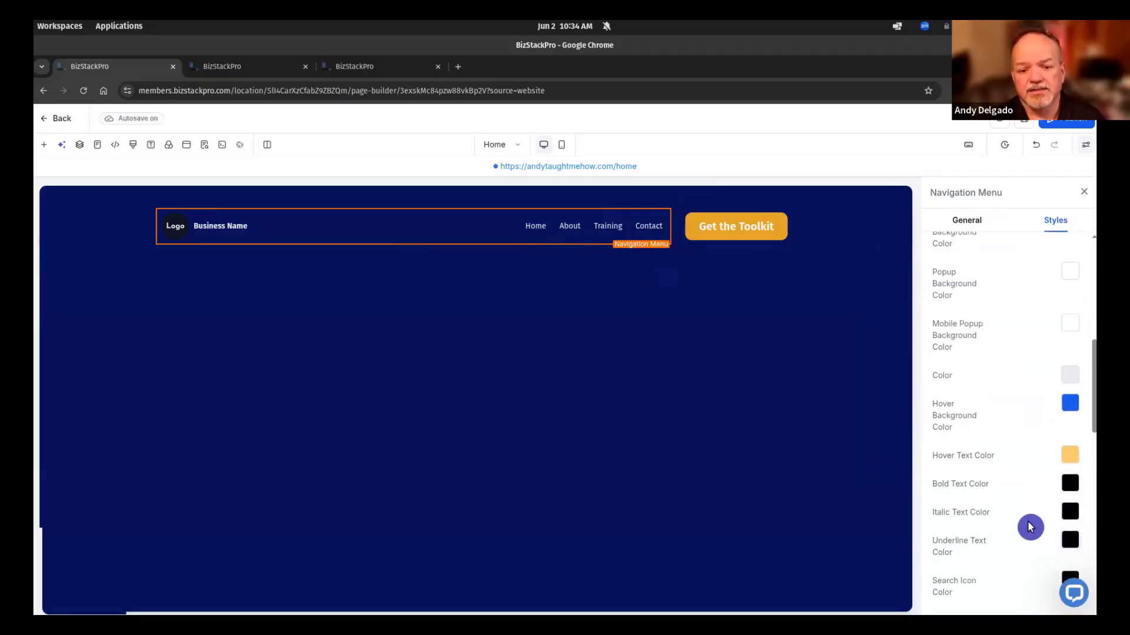
pyautogui.scroll(-3, 1030, 524)
pyautogui.scroll(-3, 1031, 524)
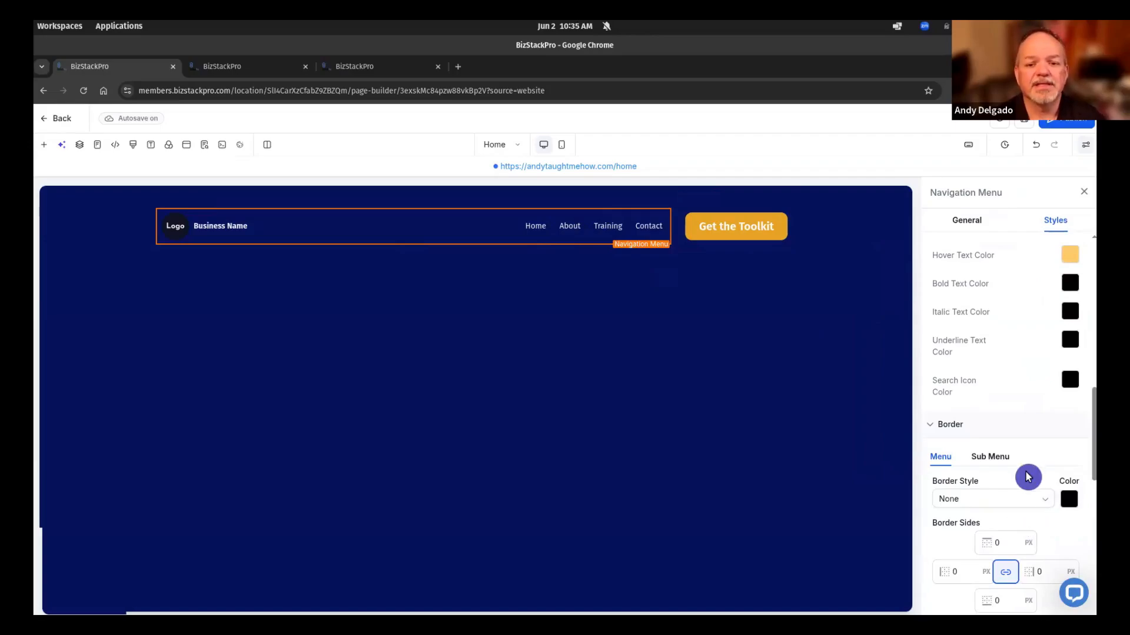
pyautogui.scroll(-3, 1028, 477)
pyautogui.scroll(5, 1027, 477)
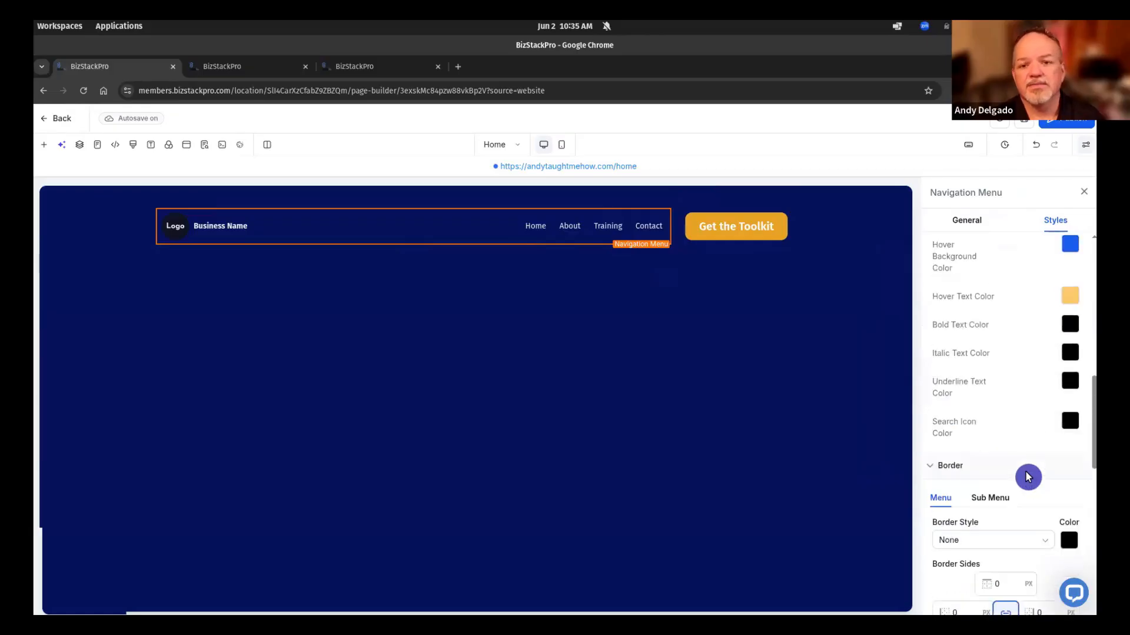
pyautogui.scroll(-2, 1027, 477)
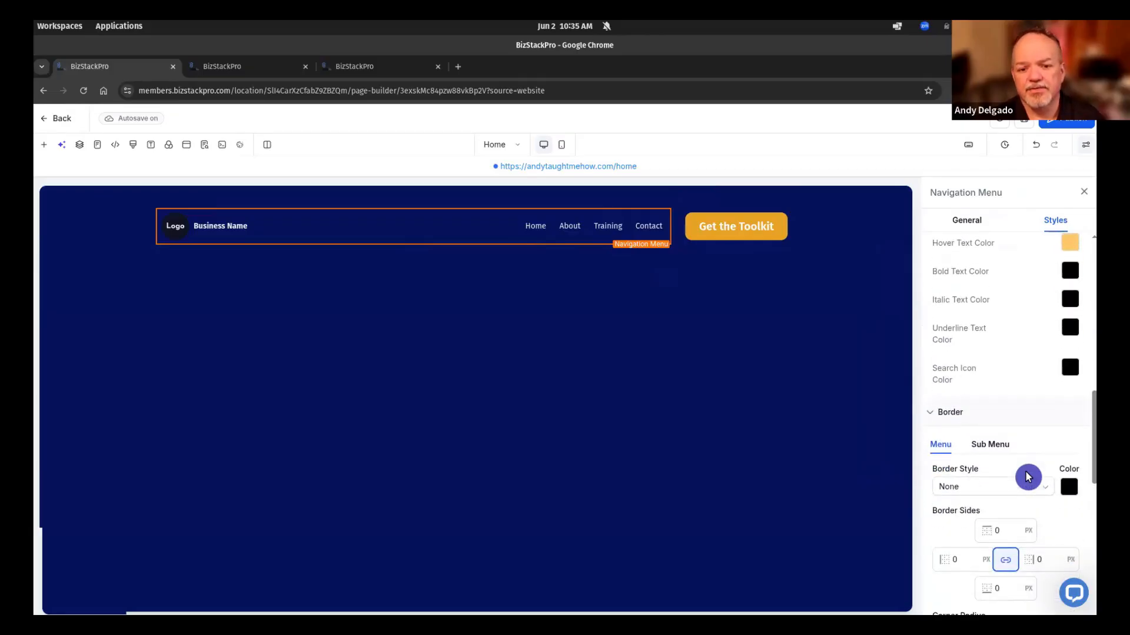
pyautogui.scroll(-7, 1027, 477)
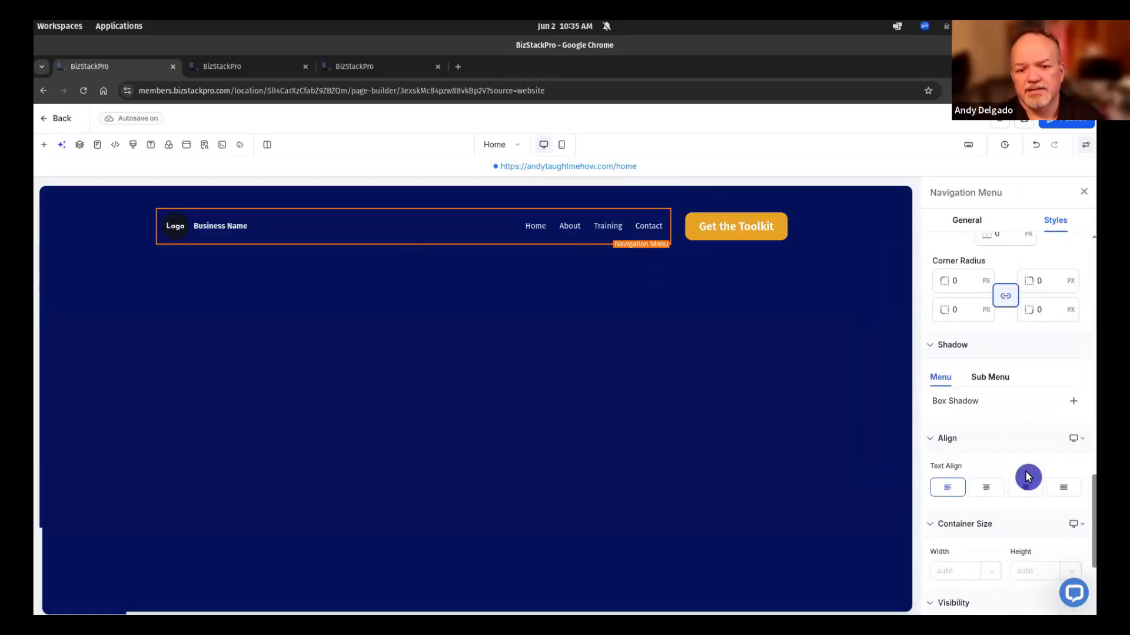
pyautogui.scroll(-2, 1028, 476)
pyautogui.scroll(-2, 1027, 474)
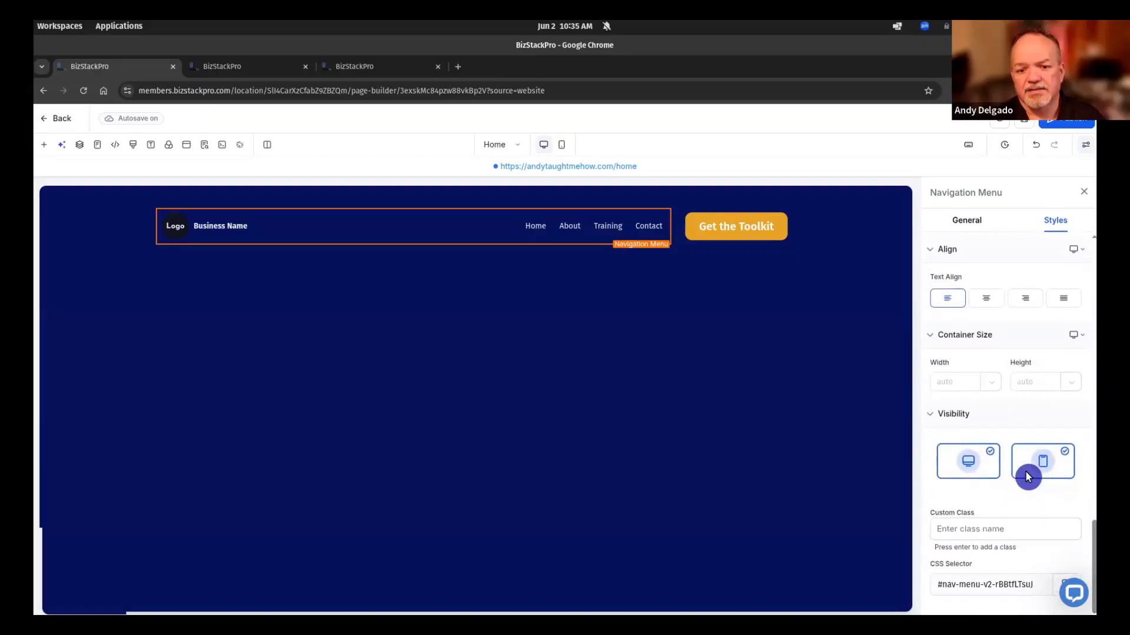
# Delete the "Business Name" text beside the logo in the Navigation Menu
pyautogui.scroll(7, 1024, 456)
pyautogui.click(976, 224)
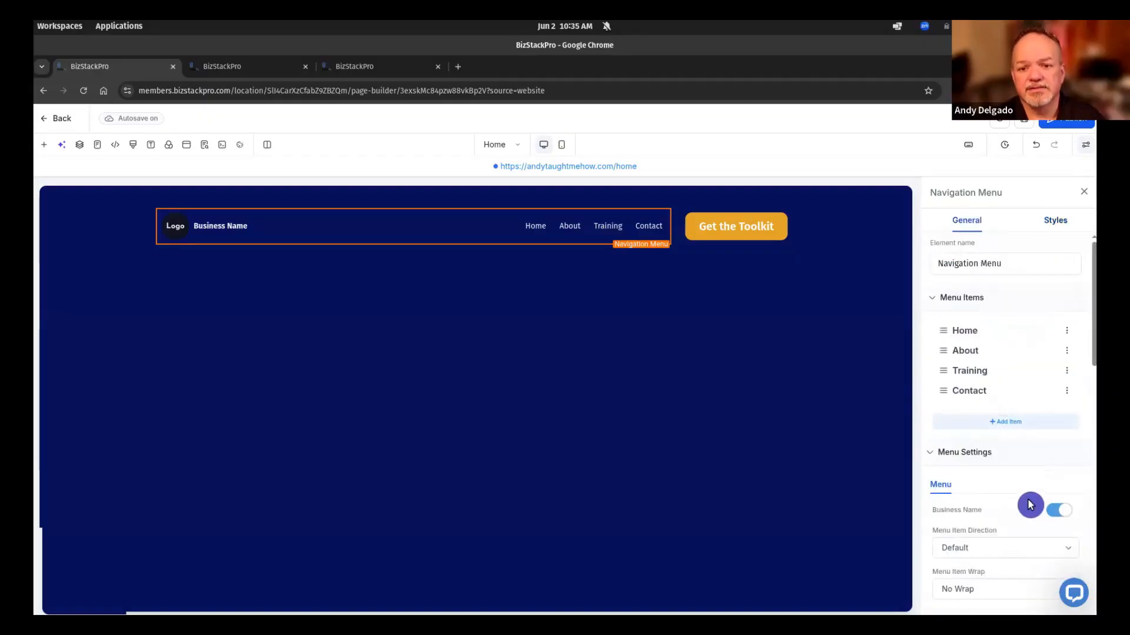
pyautogui.scroll(-1, 1019, 459)
pyautogui.scroll(-7, 1021, 459)
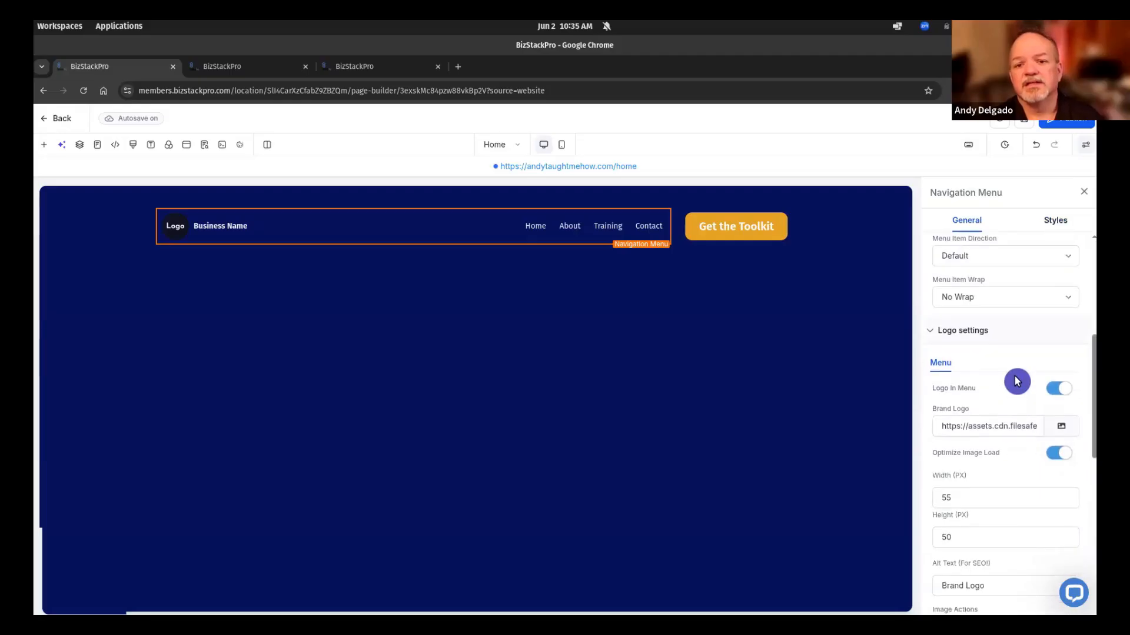
pyautogui.scroll(-2, 1017, 382)
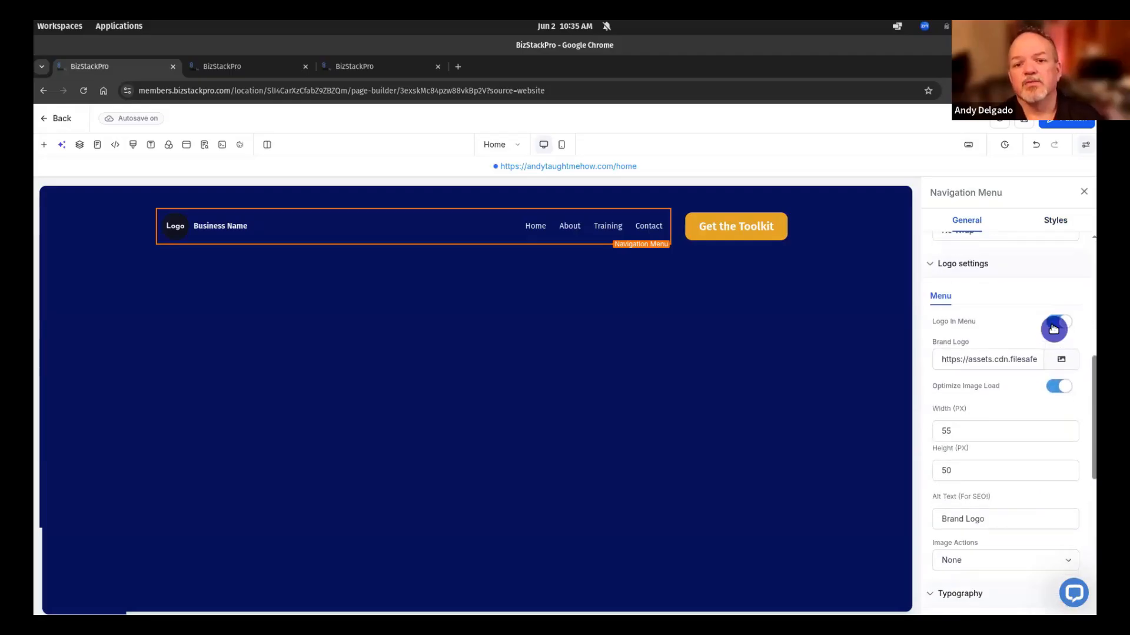
pyautogui.click(249, 224)
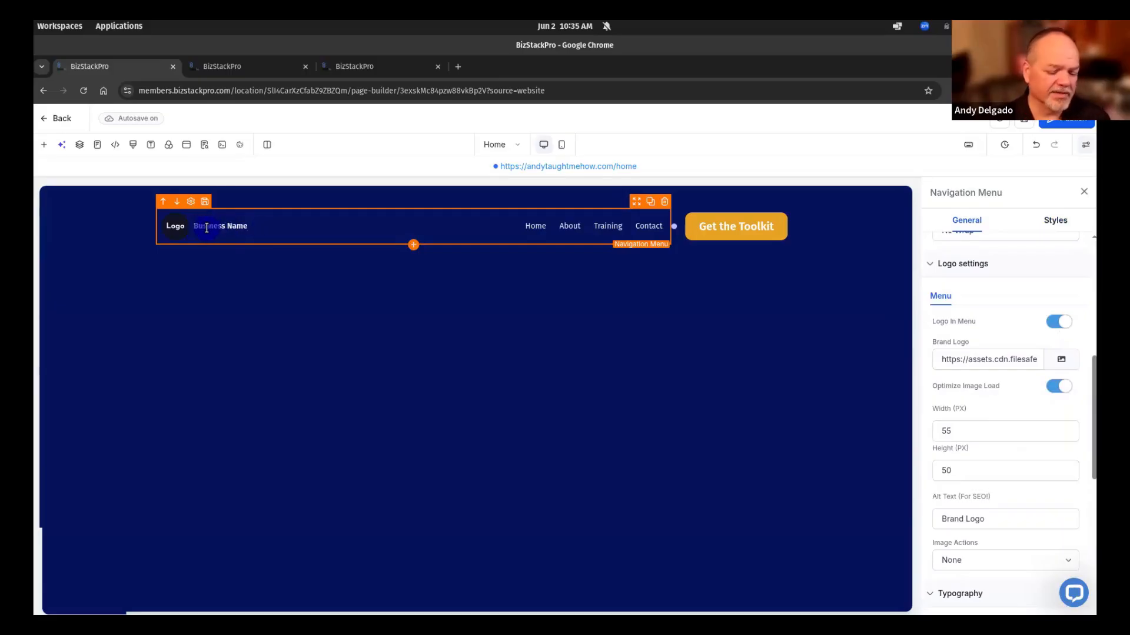
pyautogui.press('BackSpace')
pyautogui.press('BackSpace')
pyautogui.press('BackSpace')
pyautogui.press('BackSpace')
pyautogui.press('BackSpace')
pyautogui.press('BackSpace')
pyautogui.press('BackSpace')
pyautogui.press('BackSpace')
pyautogui.press('BackSpace')
pyautogui.press('BackSpace')
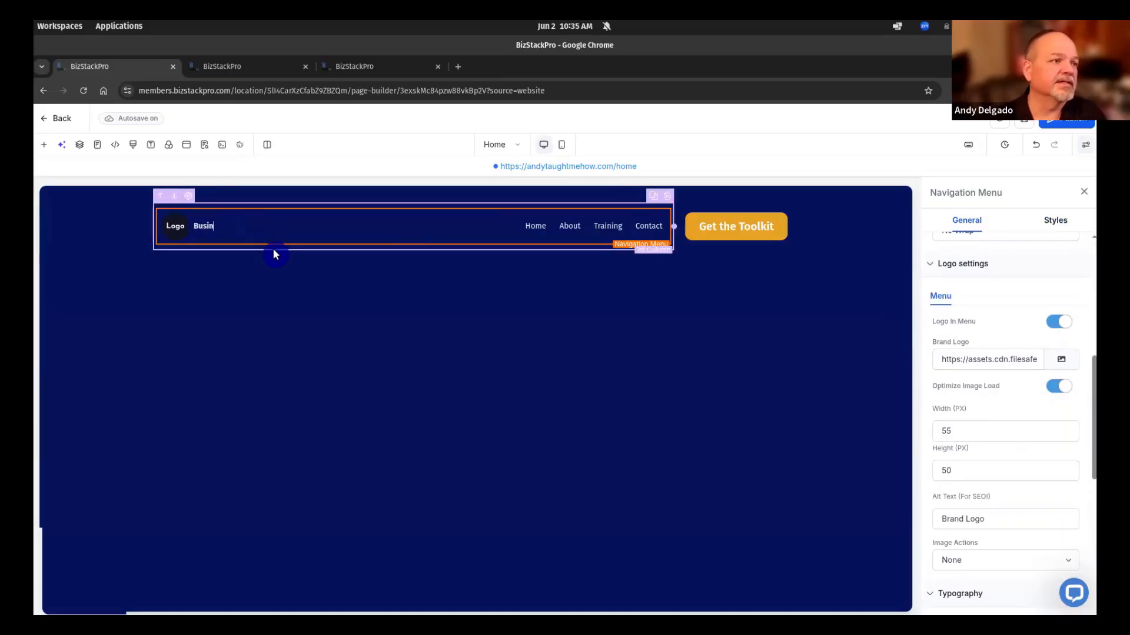
pyautogui.press('BackSpace')
pyautogui.press('BackSpace')
pyautogui.press('BackSpace')
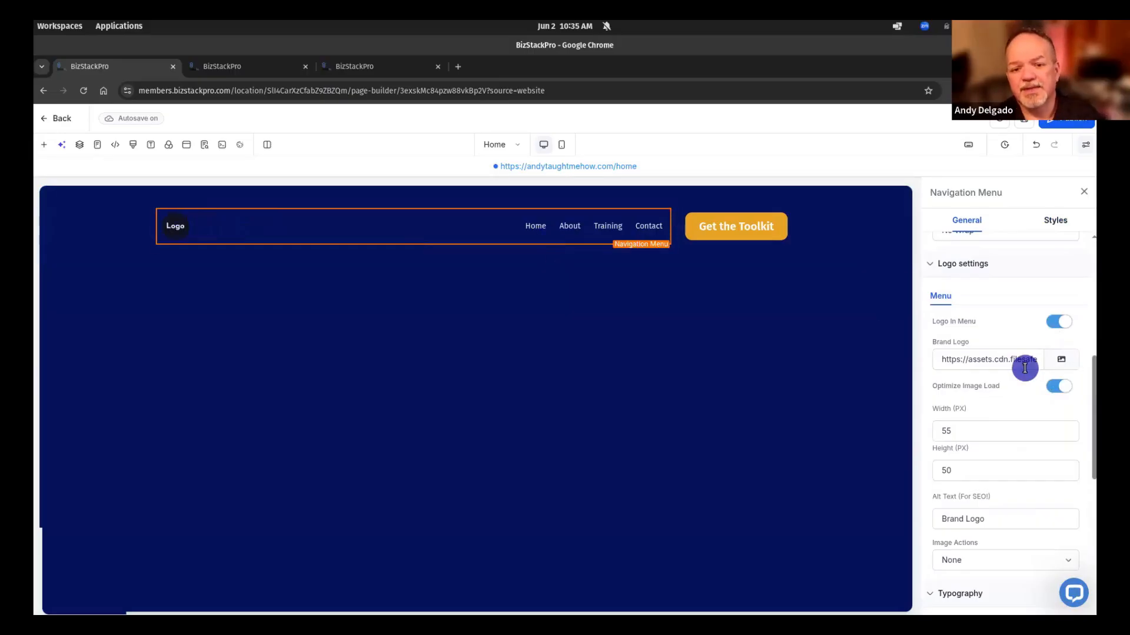
# Set the Navigation Menu's typography font size to 18 px
pyautogui.scroll(-4, 1024, 368)
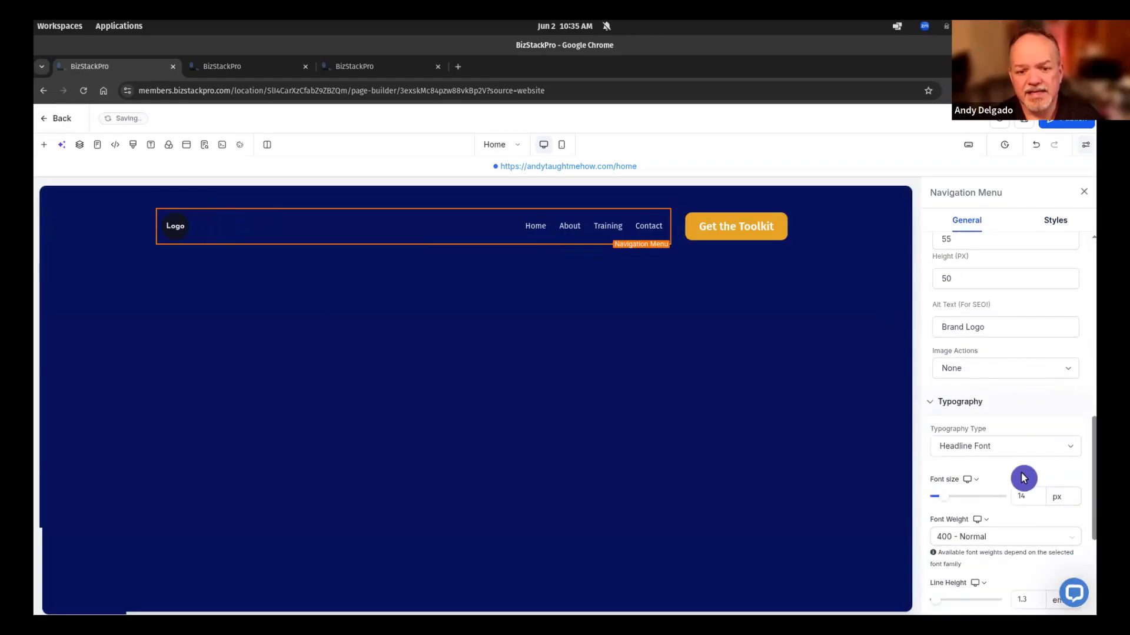
pyautogui.click(1026, 494)
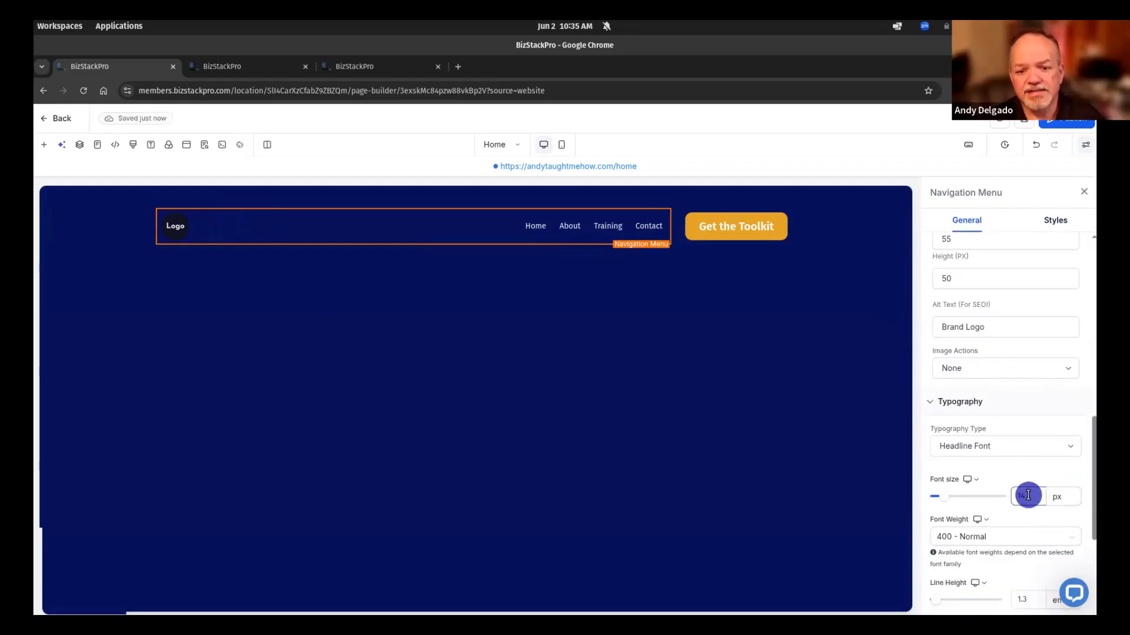
pyautogui.press('BackSpace')
pyautogui.write('6')
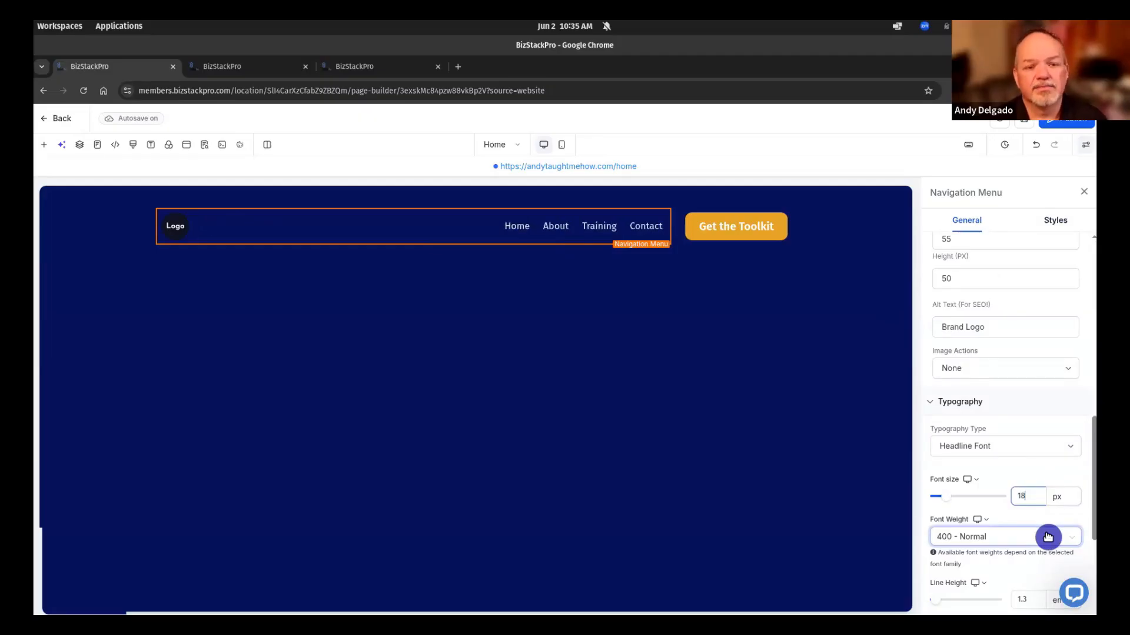
# Set the Navigation Menu's menu item spacing to 18 px
pyautogui.scroll(-2, 1053, 498)
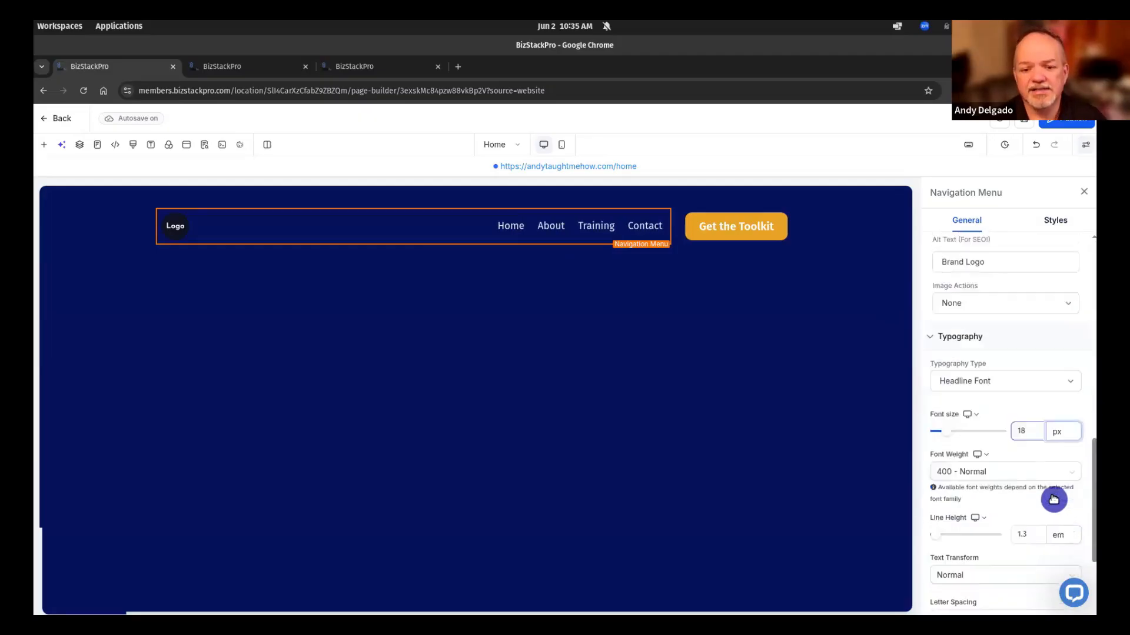
pyautogui.scroll(-2, 1012, 467)
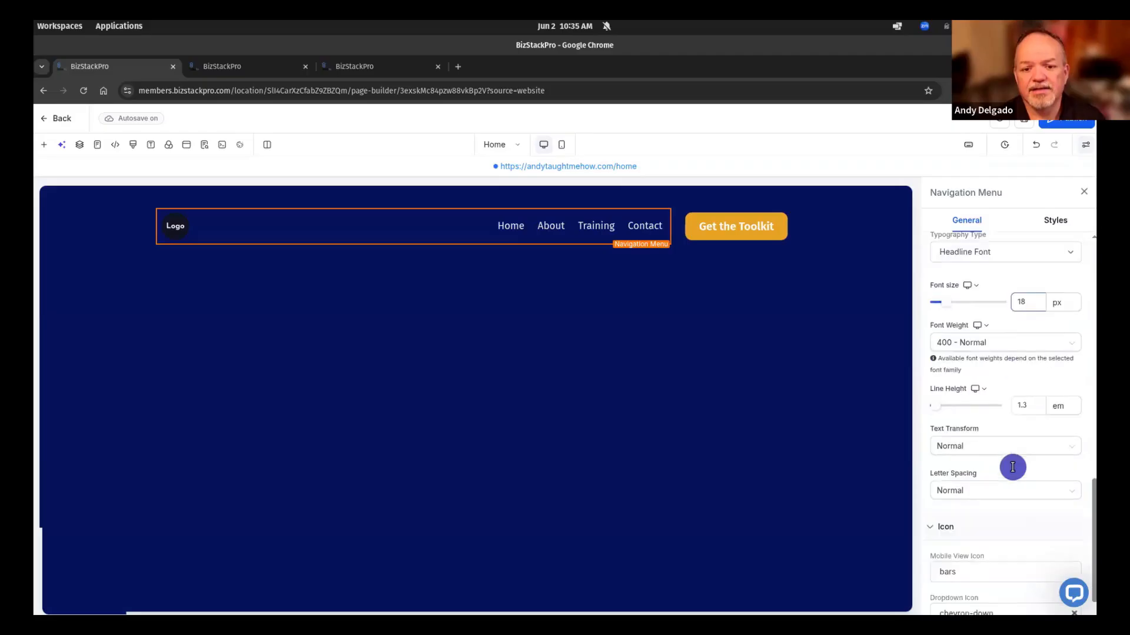
pyautogui.scroll(-1, 1013, 467)
pyautogui.scroll(1, 1014, 472)
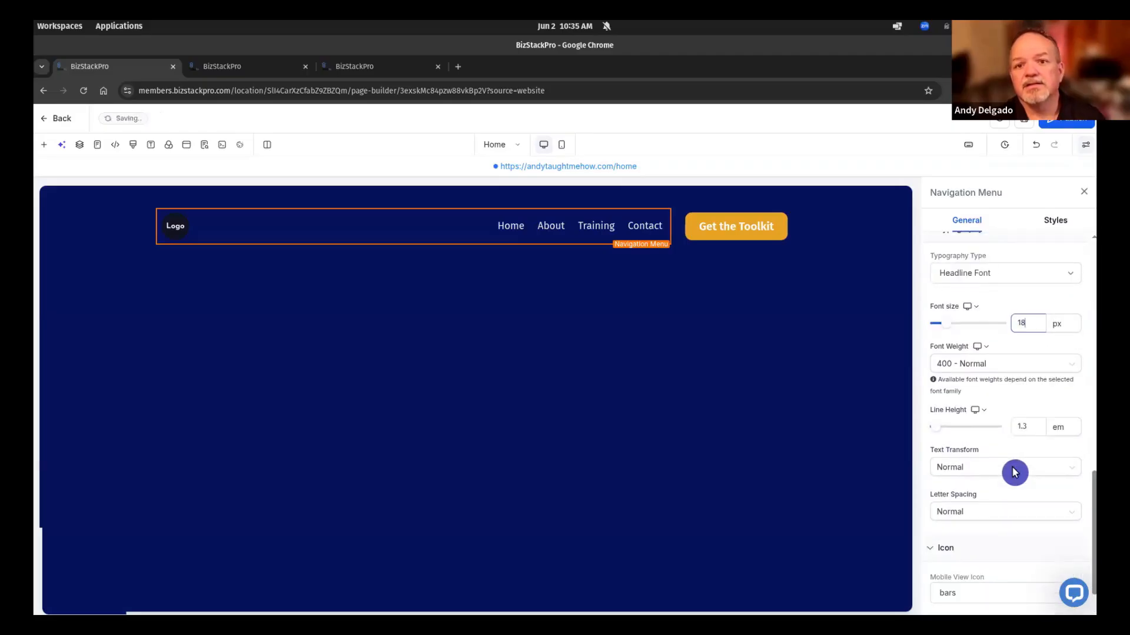
pyautogui.scroll(3, 1013, 472)
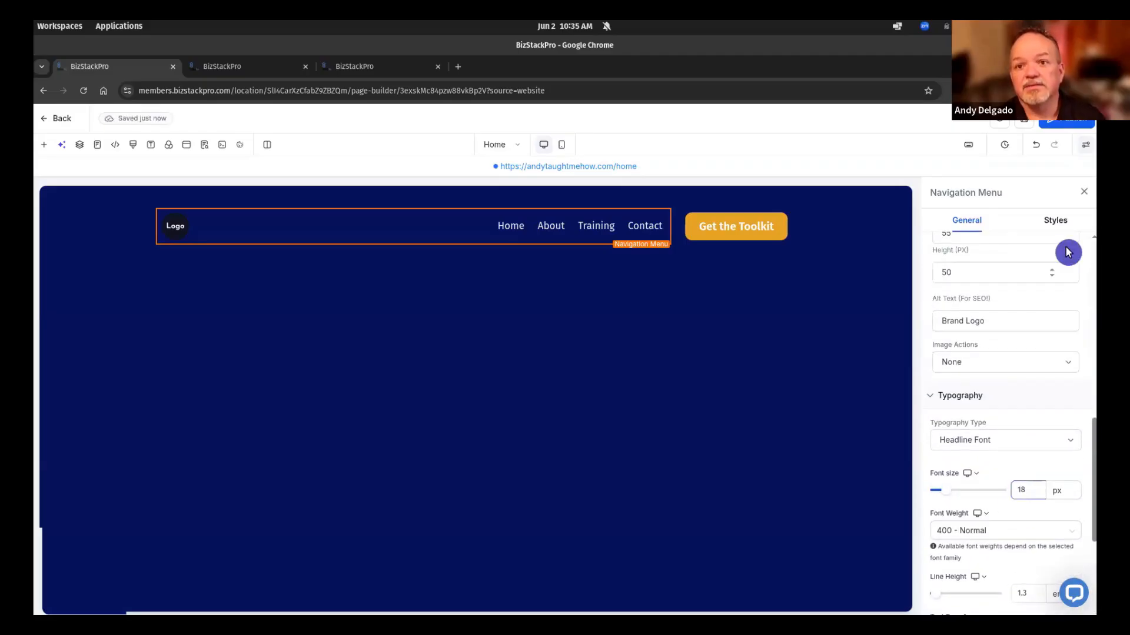
pyautogui.click(1055, 221)
pyautogui.scroll(-1, 1035, 440)
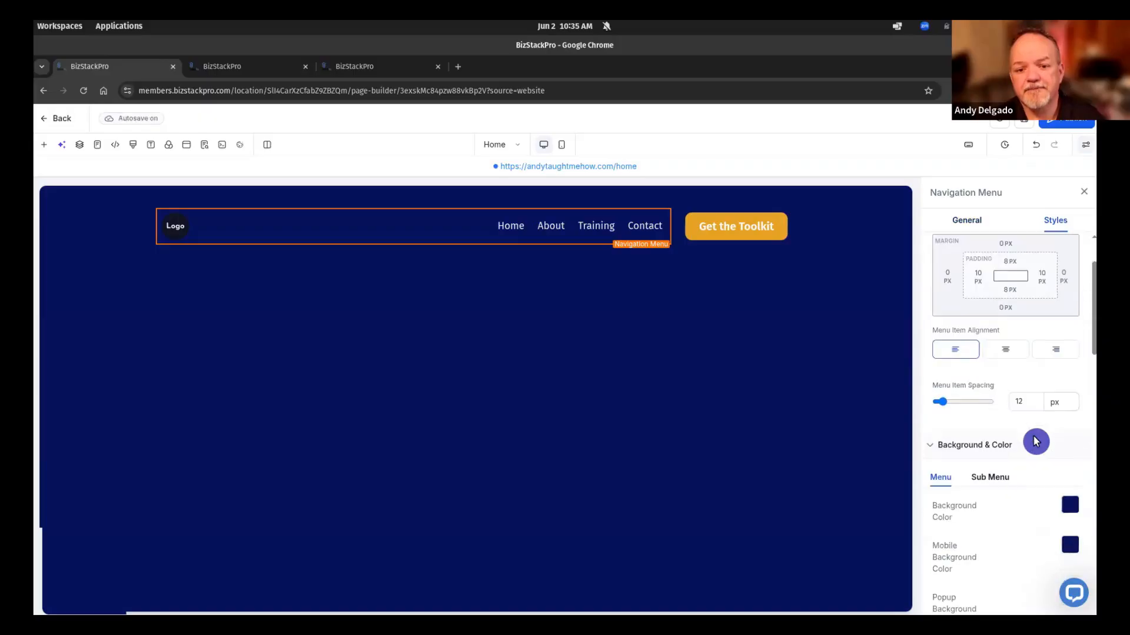
pyautogui.scroll(-3, 1035, 441)
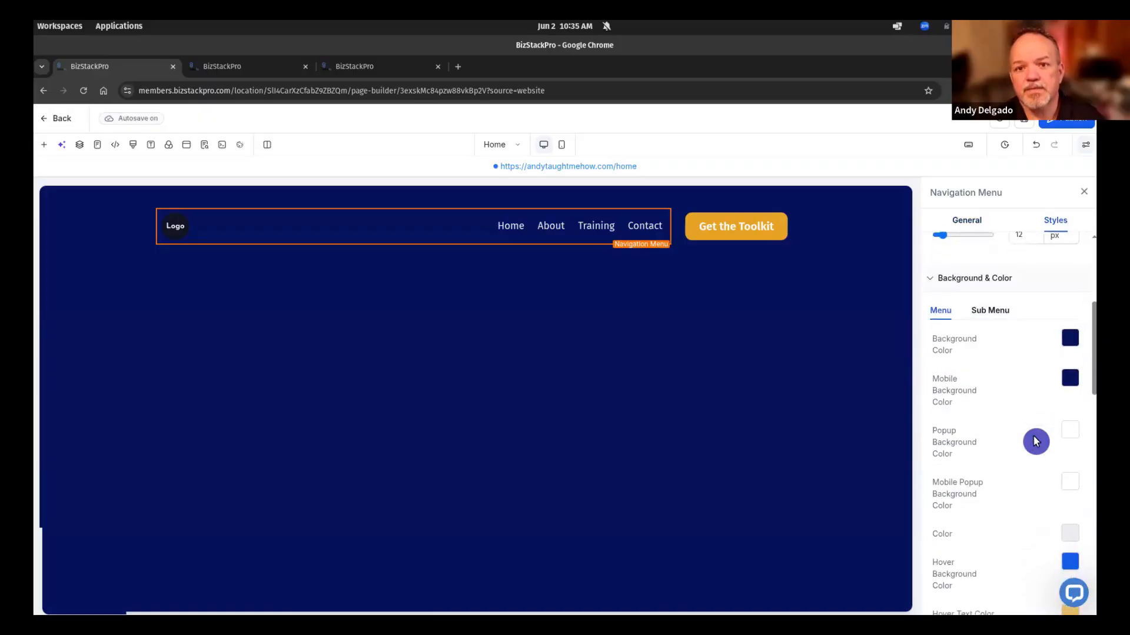
pyautogui.scroll(2, 1036, 441)
pyautogui.click(1033, 317)
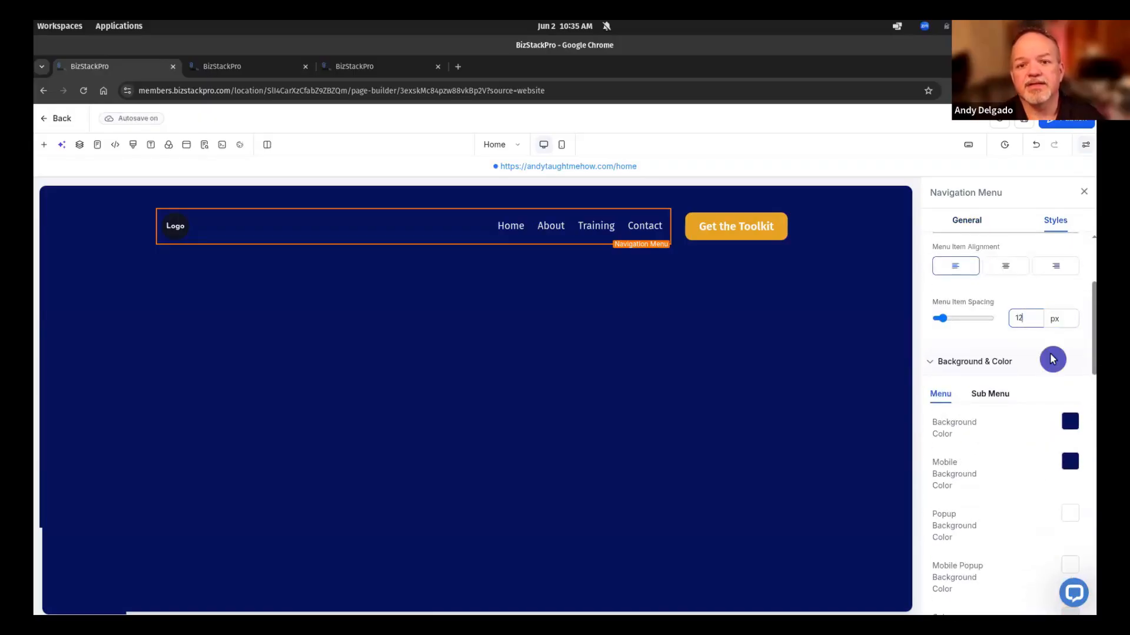
pyautogui.press('Up')
pyautogui.press('Up')
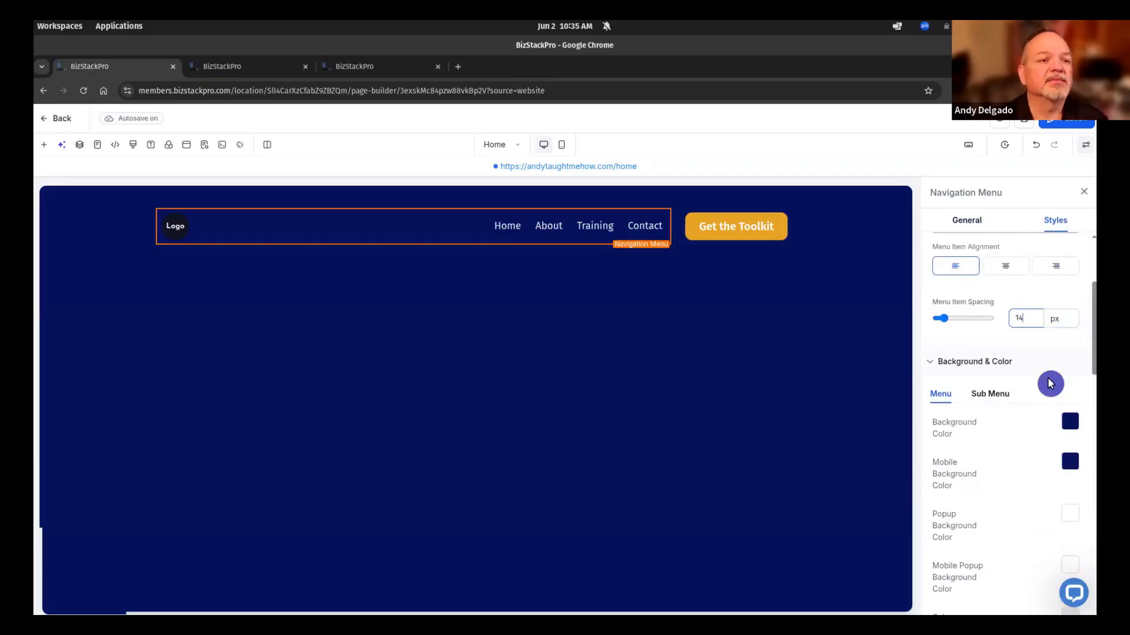
pyautogui.press('Up')
pyautogui.press('Up')
pyautogui.press('Up')
pyautogui.press('Up')
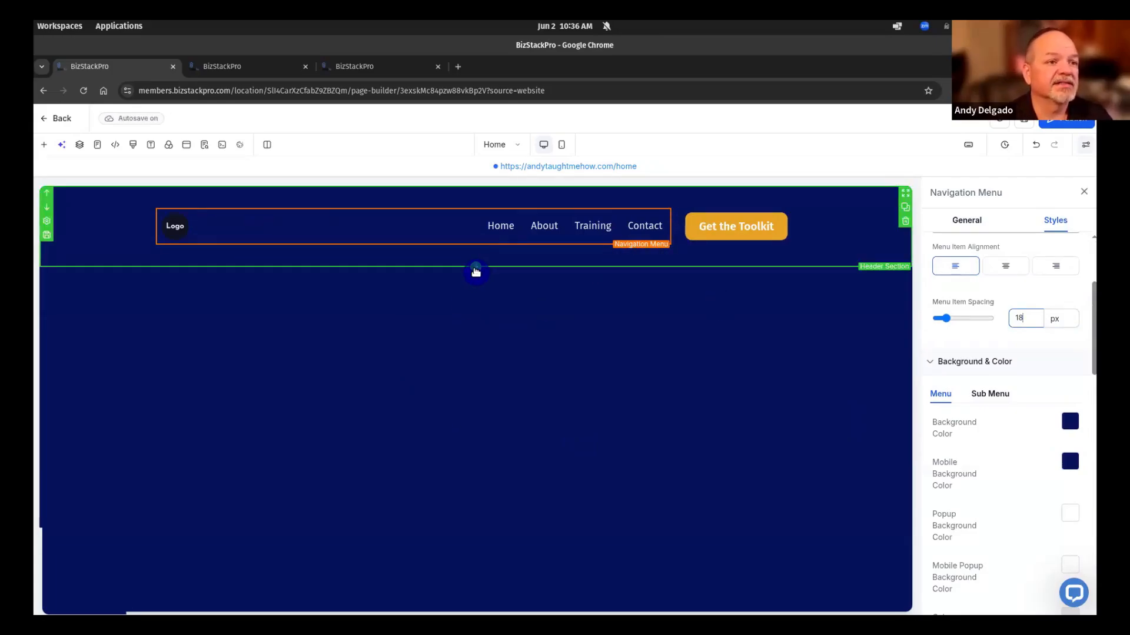
# Add a new section with a two-column row directly below the header section
pyautogui.click(476, 272)
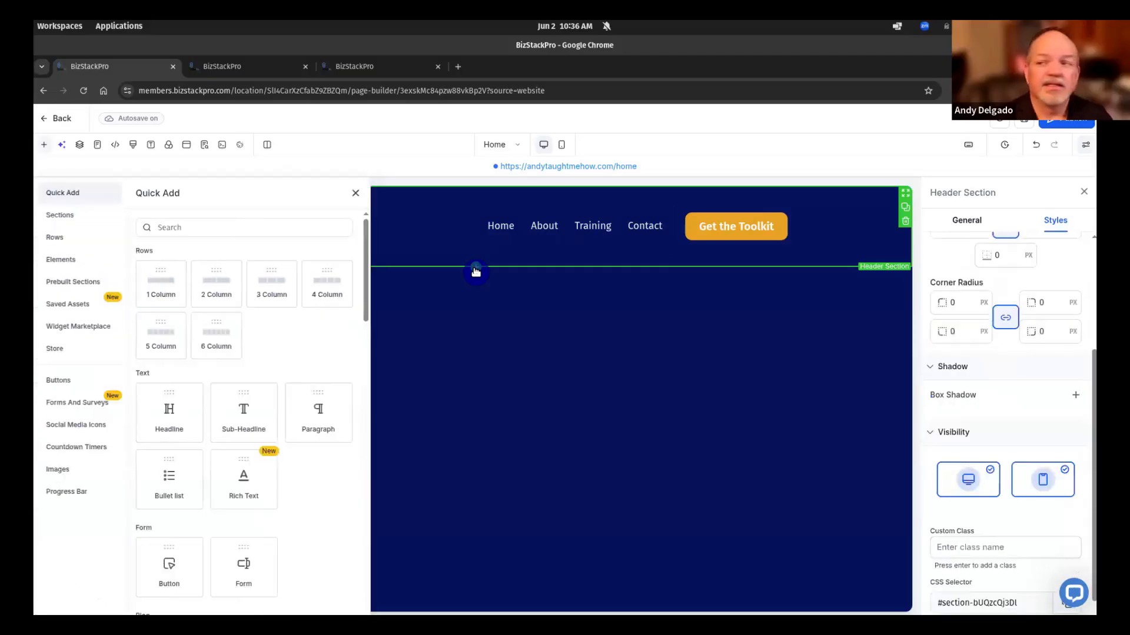
pyautogui.click(225, 294)
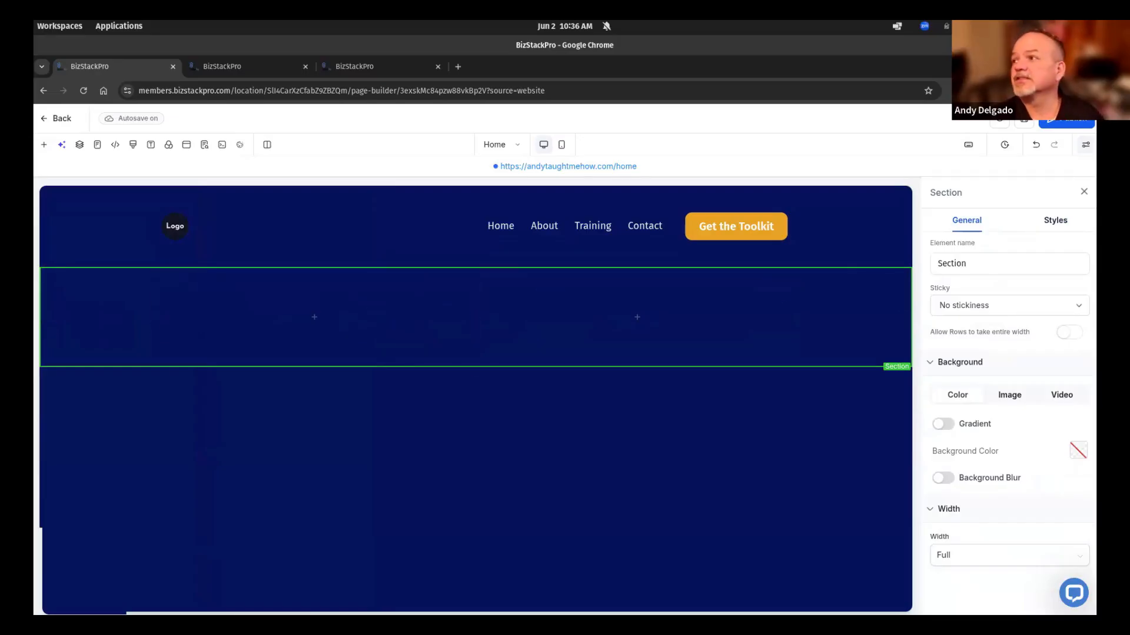
# Examine the header and hero mockup full screen in the ATMH Session 03 Google Slides presentation, and return to the BizStackPro page builder
pyautogui.moveTo(1094, 157); pyautogui.dragTo(759, 114)
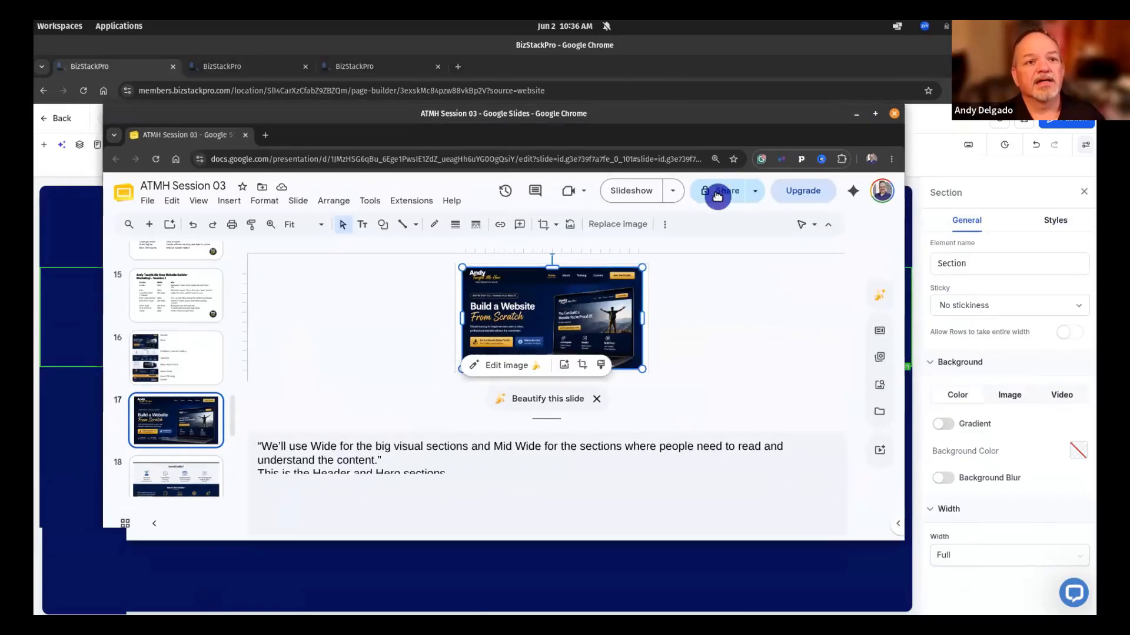
pyautogui.click(630, 192)
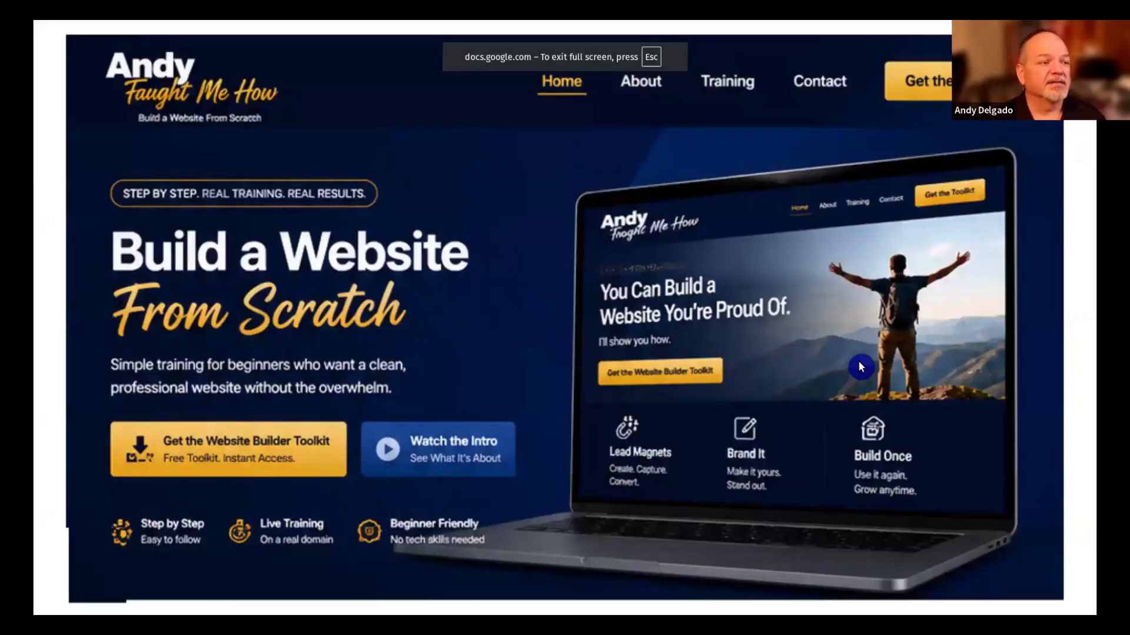
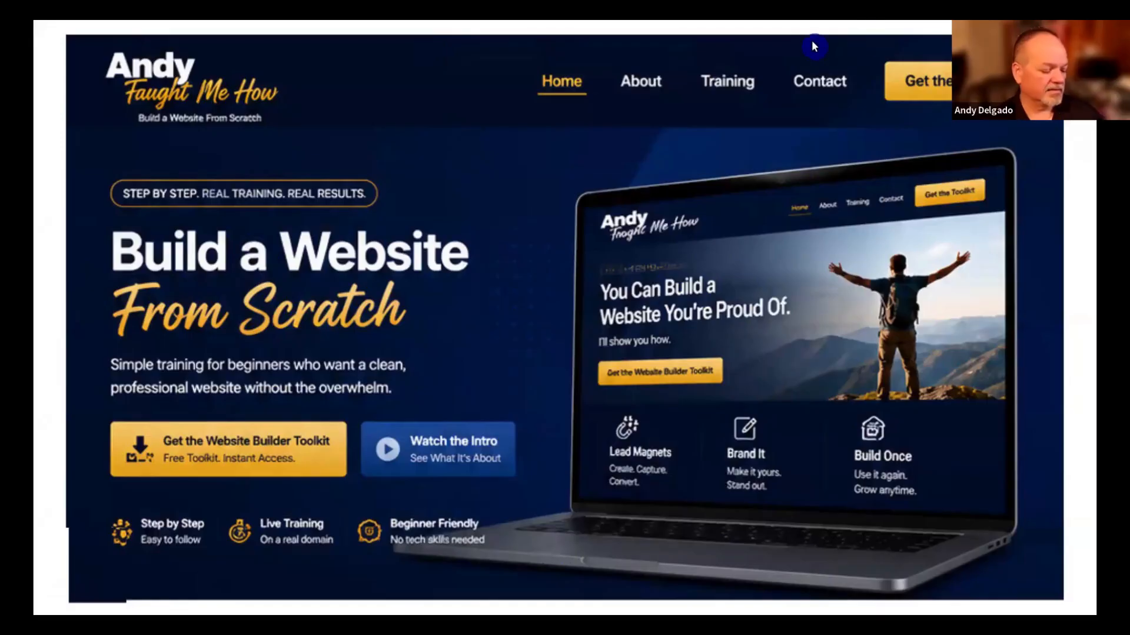
pyautogui.click(581, 68)
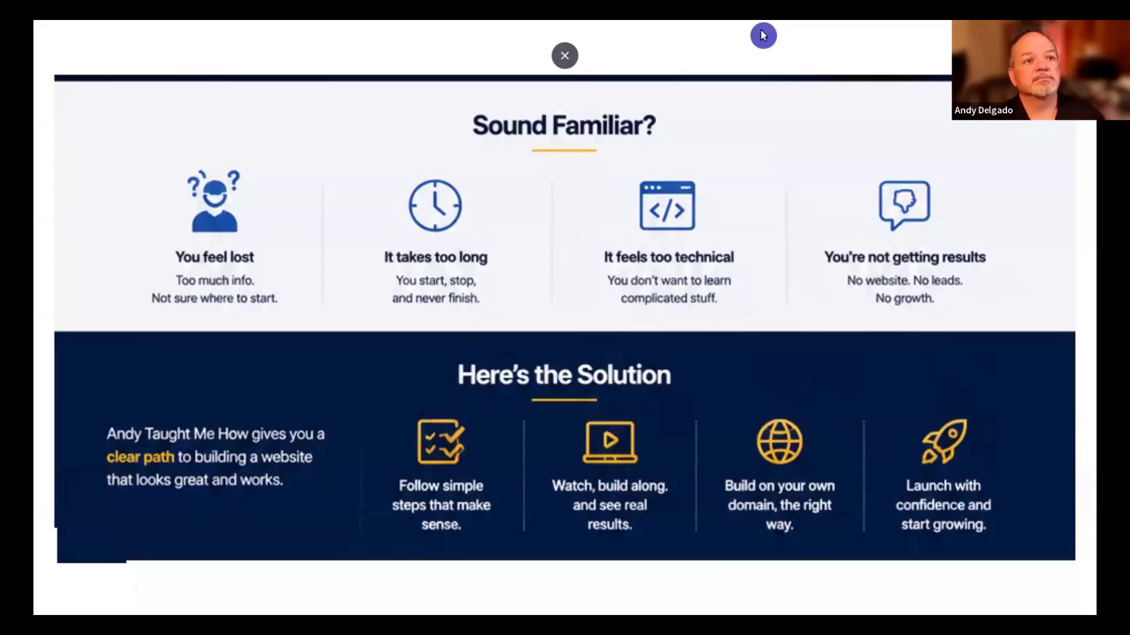
pyautogui.press('Escape')
pyautogui.click(961, 248)
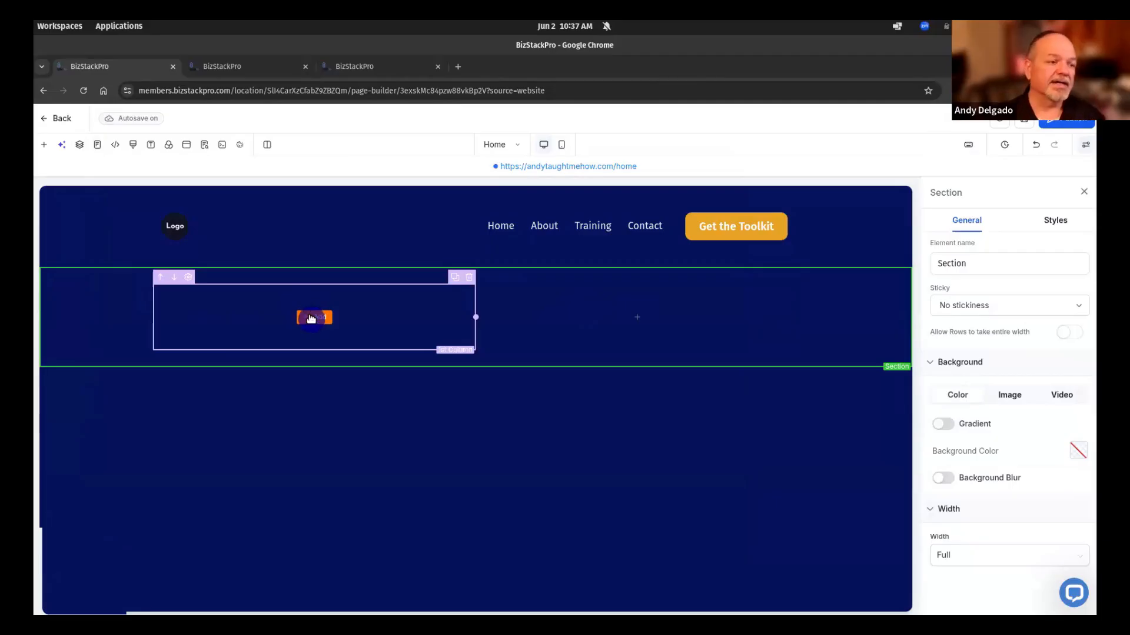
# Insert a black button into the first column of the new section below the header
pyautogui.click(311, 318)
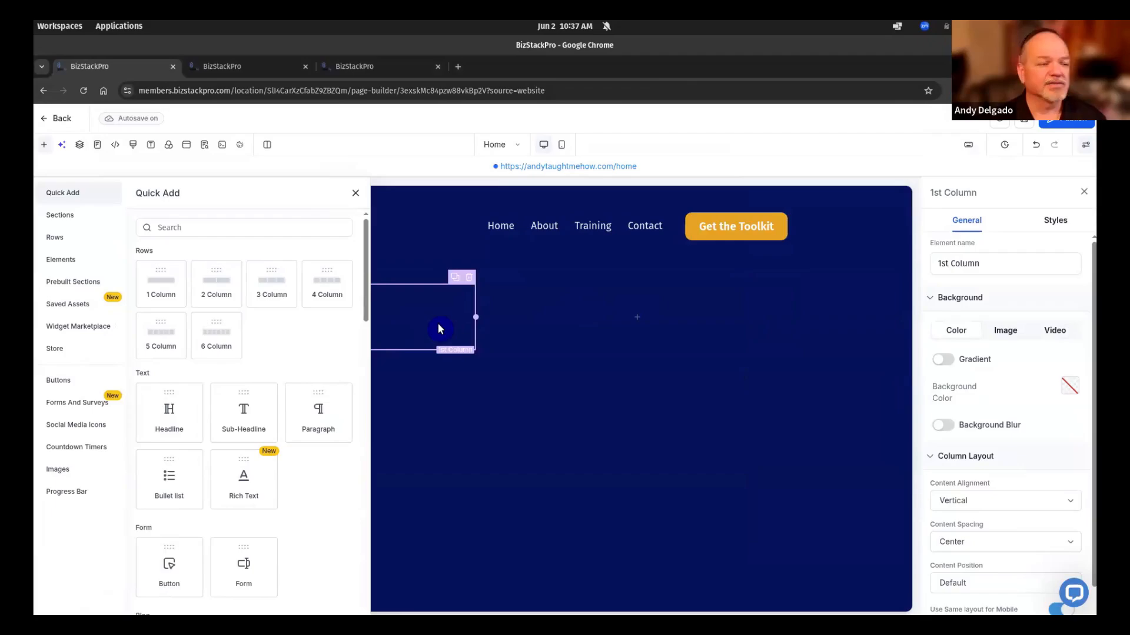
pyautogui.click(65, 382)
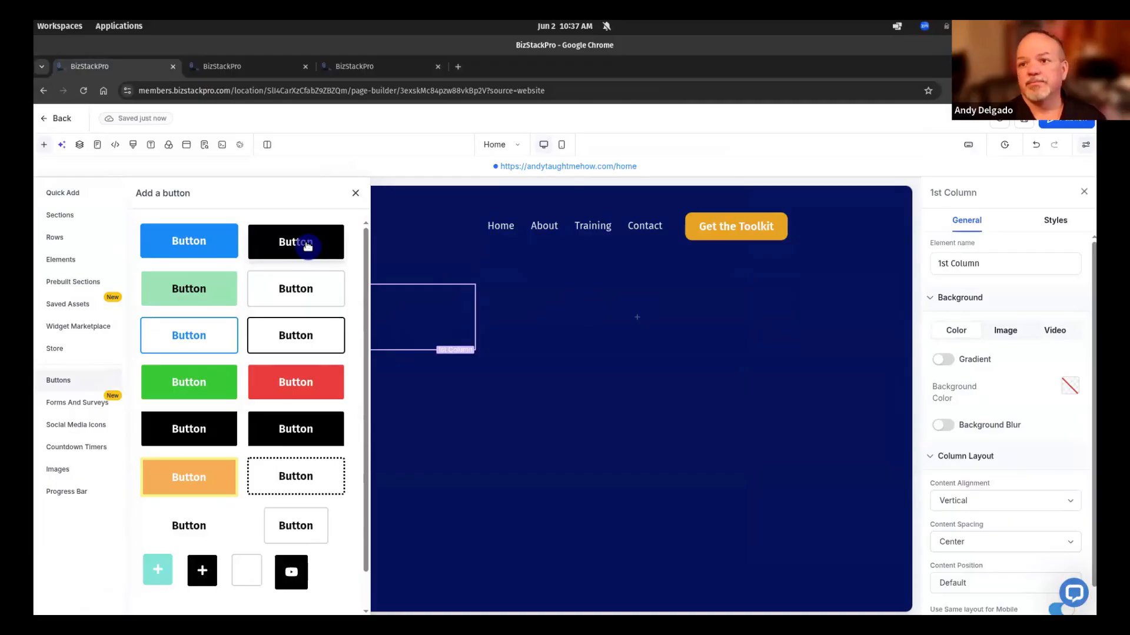
pyautogui.click(307, 247)
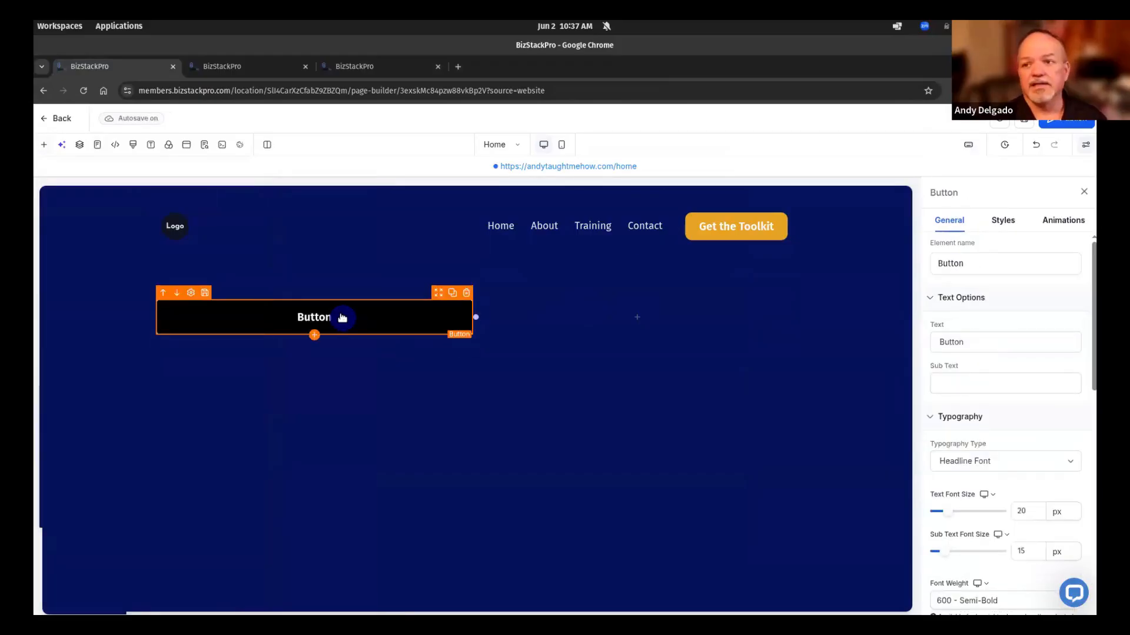
# Add a headline below the black button and set its text to "Build a Website"
pyautogui.click(314, 338)
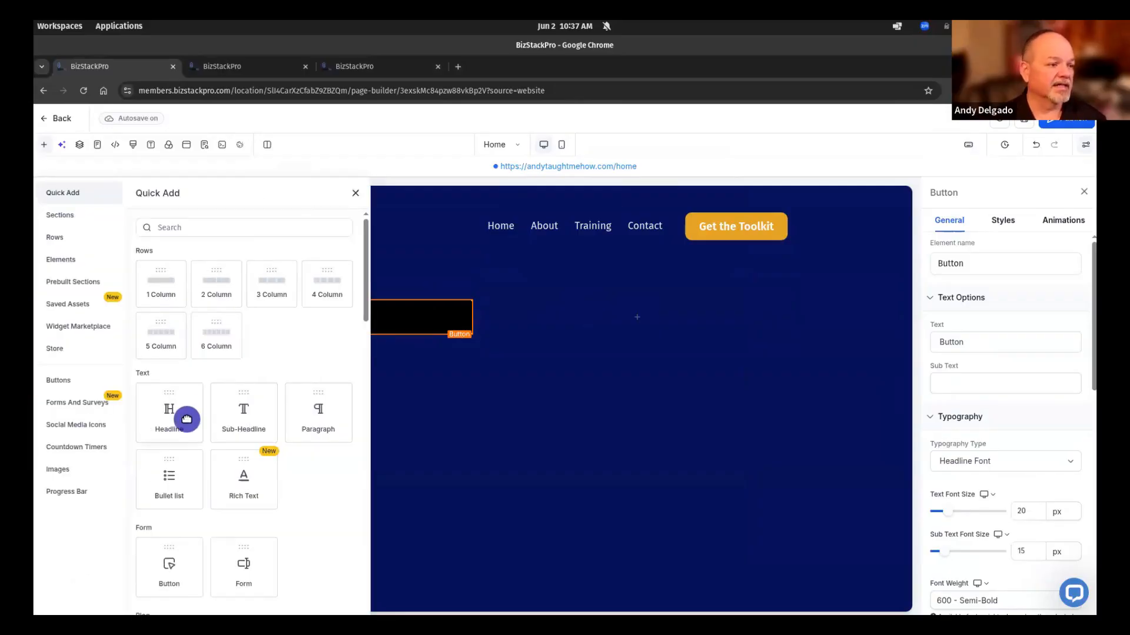
pyautogui.click(170, 415)
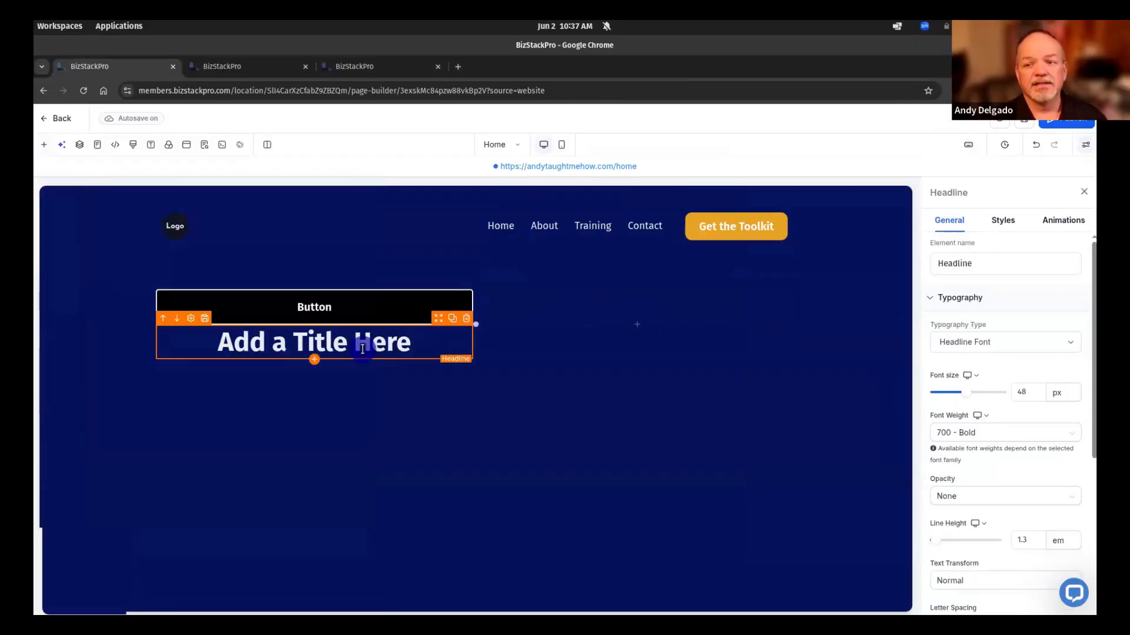
pyautogui.doubleClick(362, 348)
pyautogui.hotkey('ctrl', 'a')
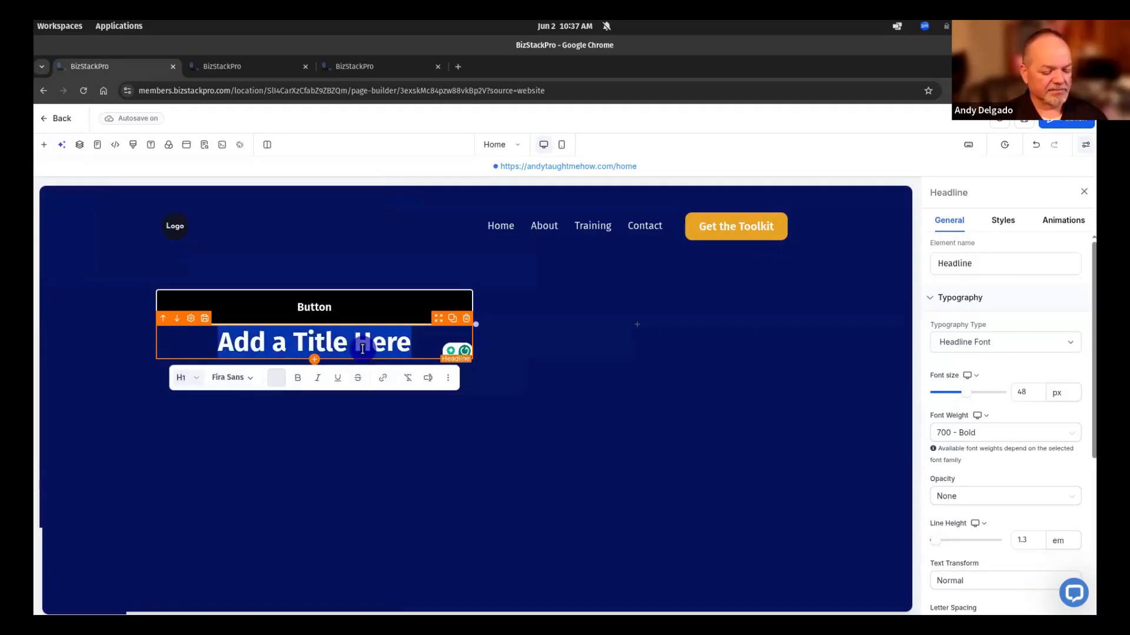
pyautogui.write('Build a We')
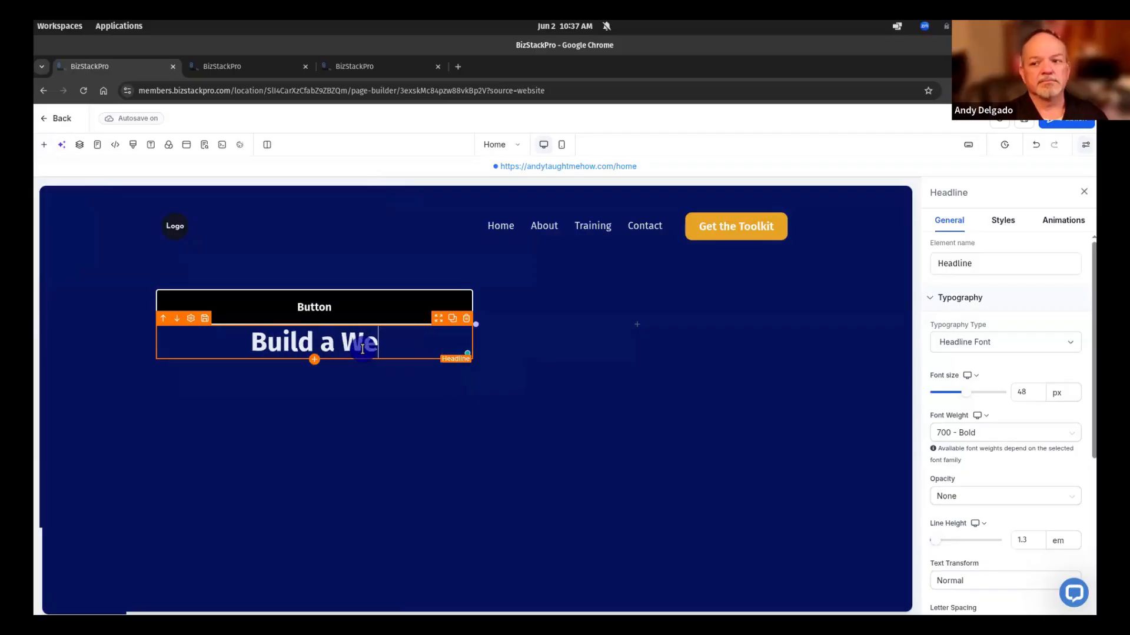
pyautogui.write('bsite')
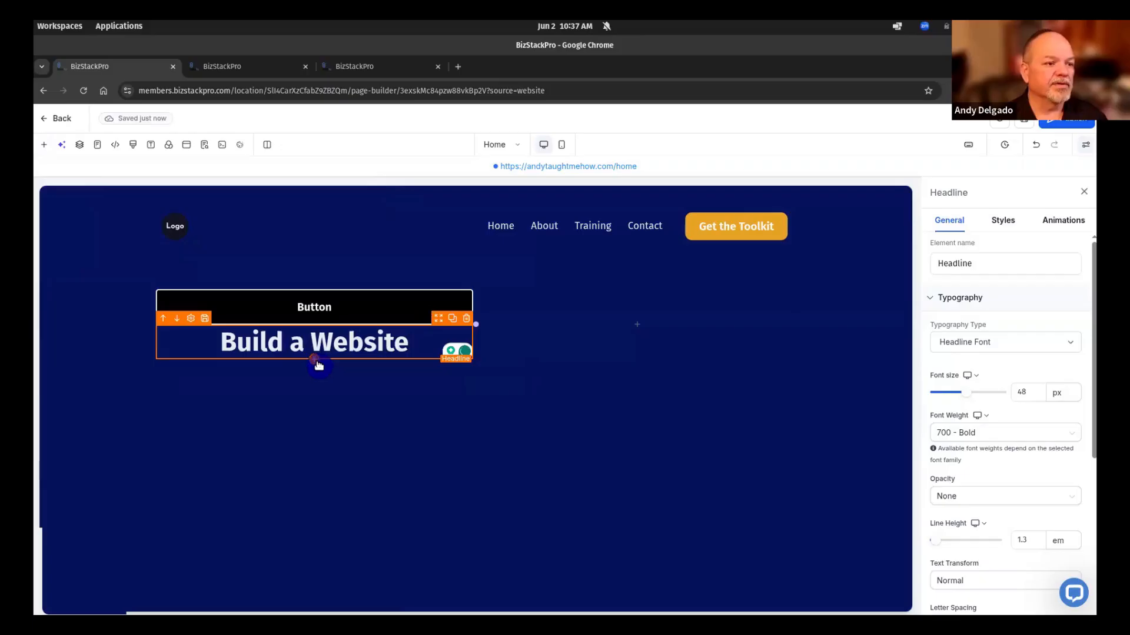
# Add a second headline below "Build a Website" and set its text to "From Scratch"
pyautogui.click(317, 364)
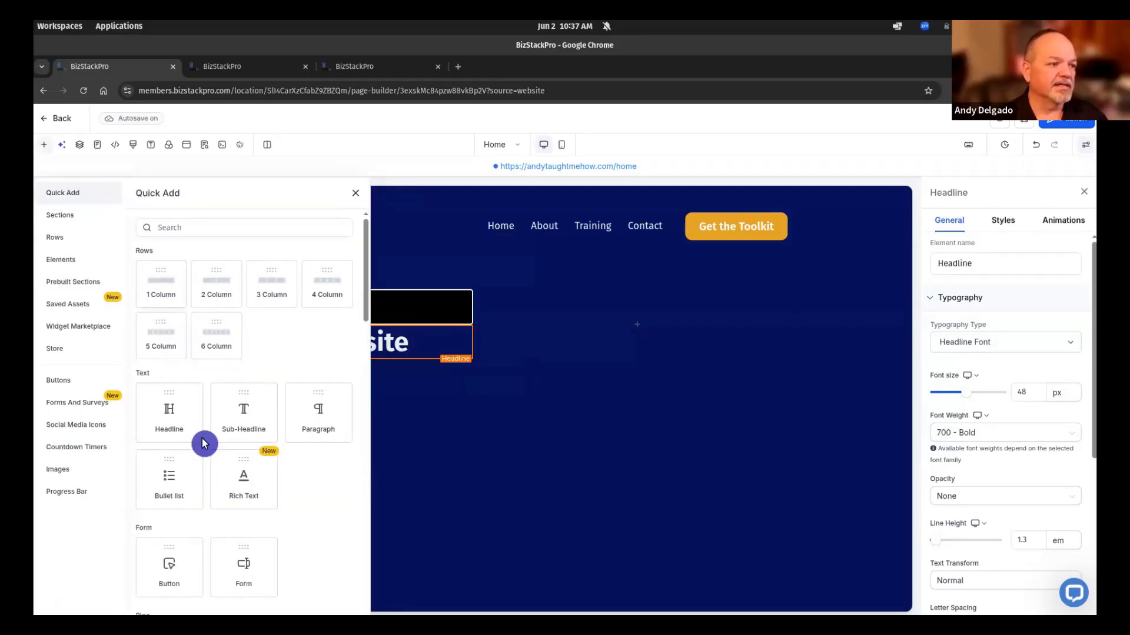
pyautogui.click(168, 420)
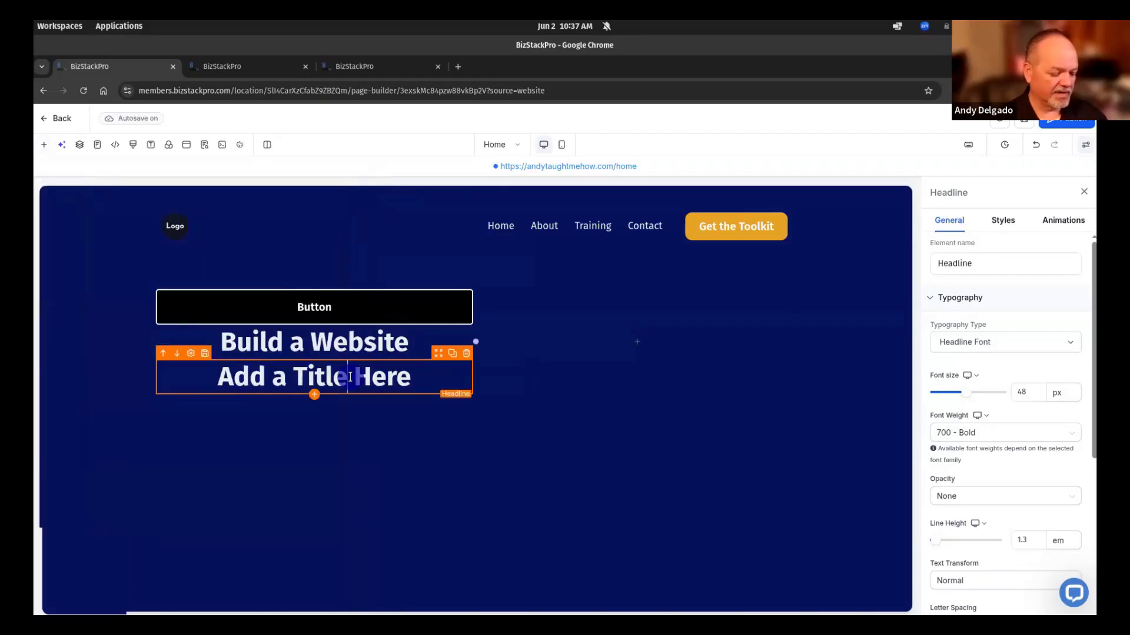
pyautogui.doubleClick(350, 377)
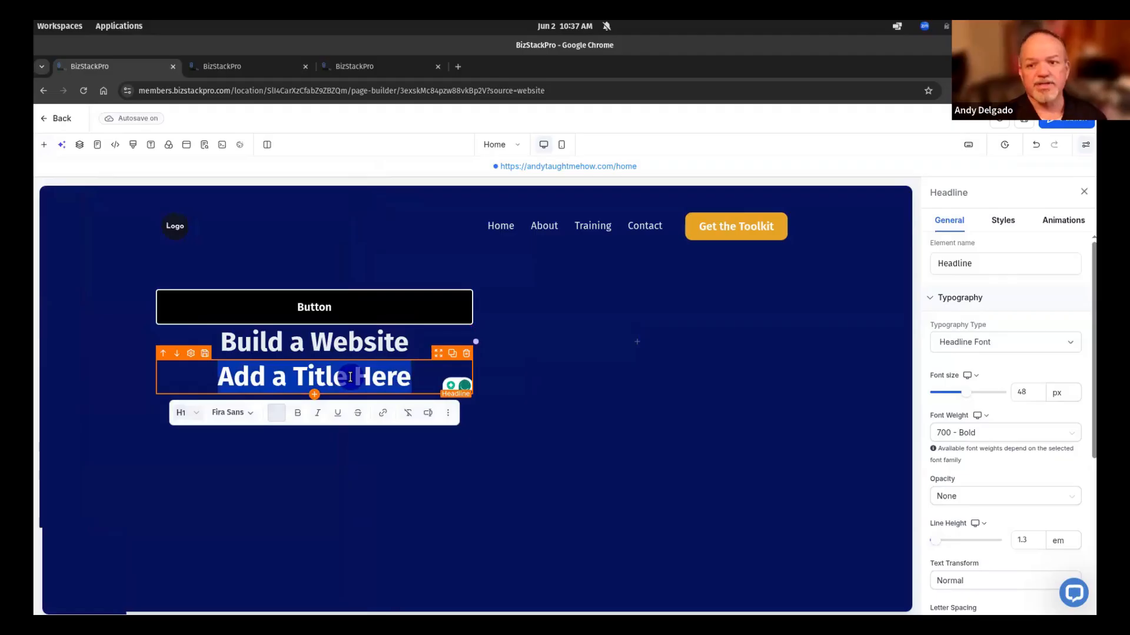
pyautogui.write('From ')
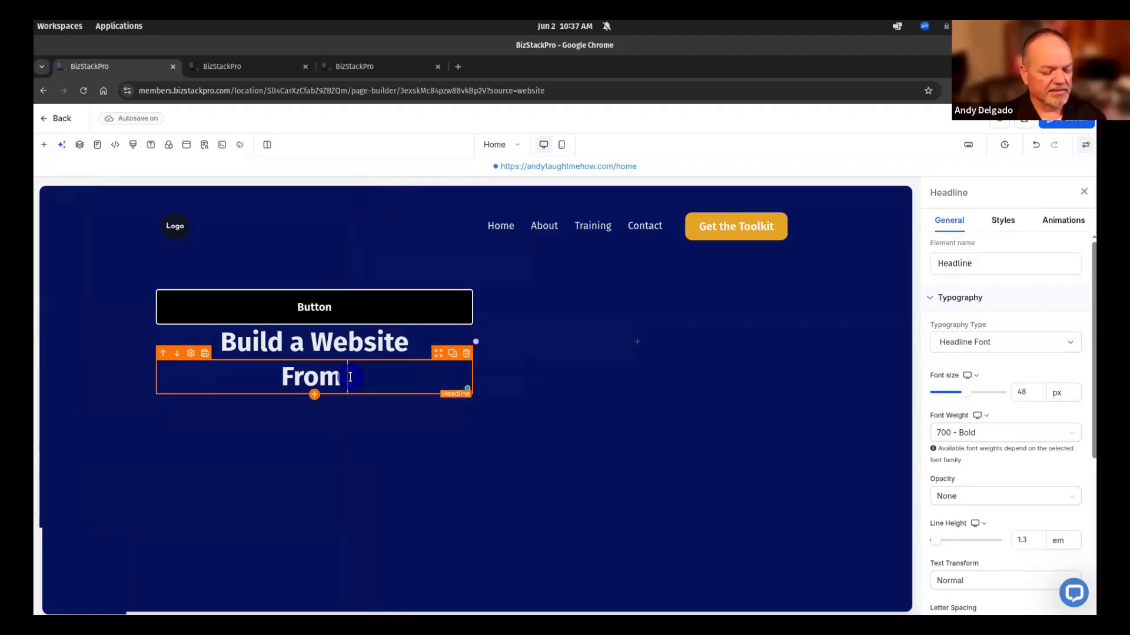
pyautogui.write('Scra')
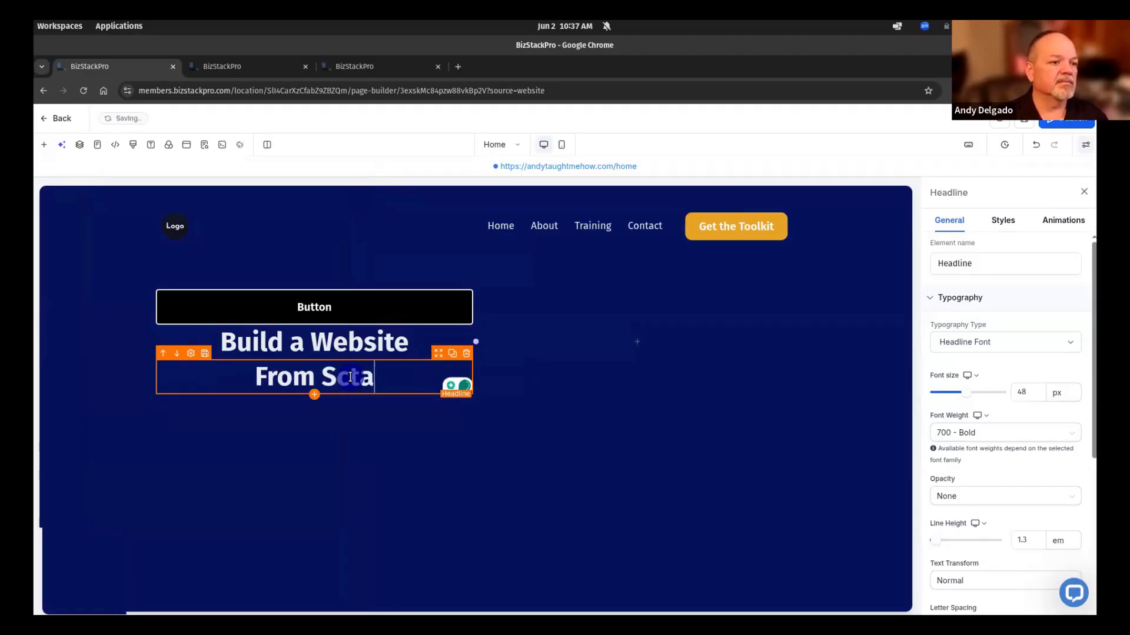
pyautogui.press('BackSpace')
pyautogui.press('BackSpace')
pyautogui.write('ratch')
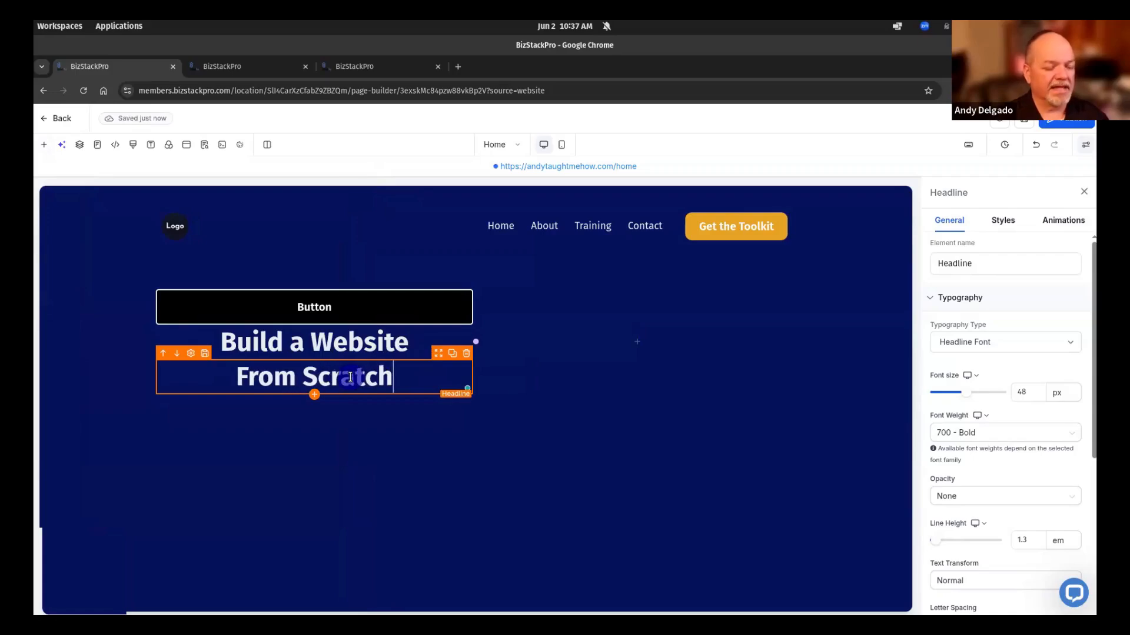
# Color the "From Scratch" headline text with the Light Gold brand color
pyautogui.tripleClick(350, 378)
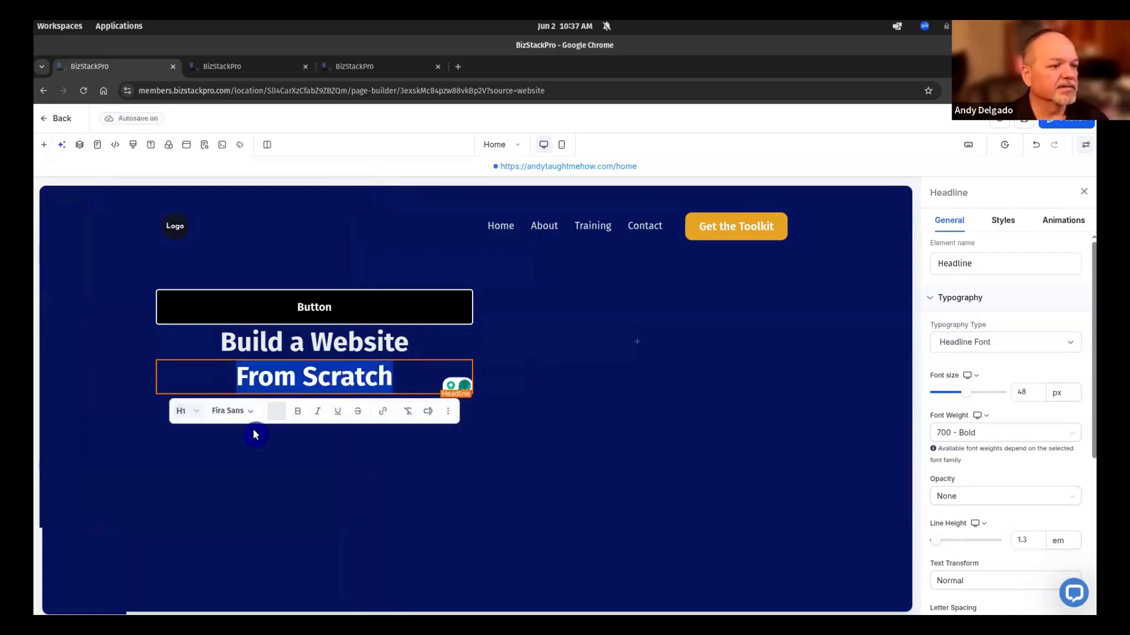
pyautogui.click(281, 416)
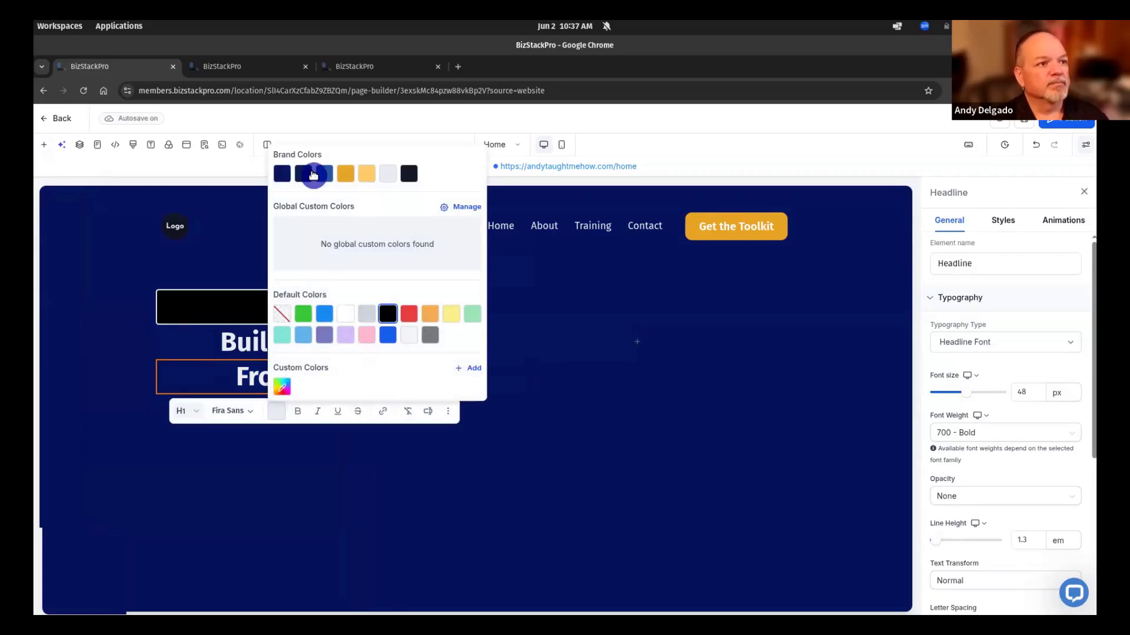
pyautogui.click(366, 175)
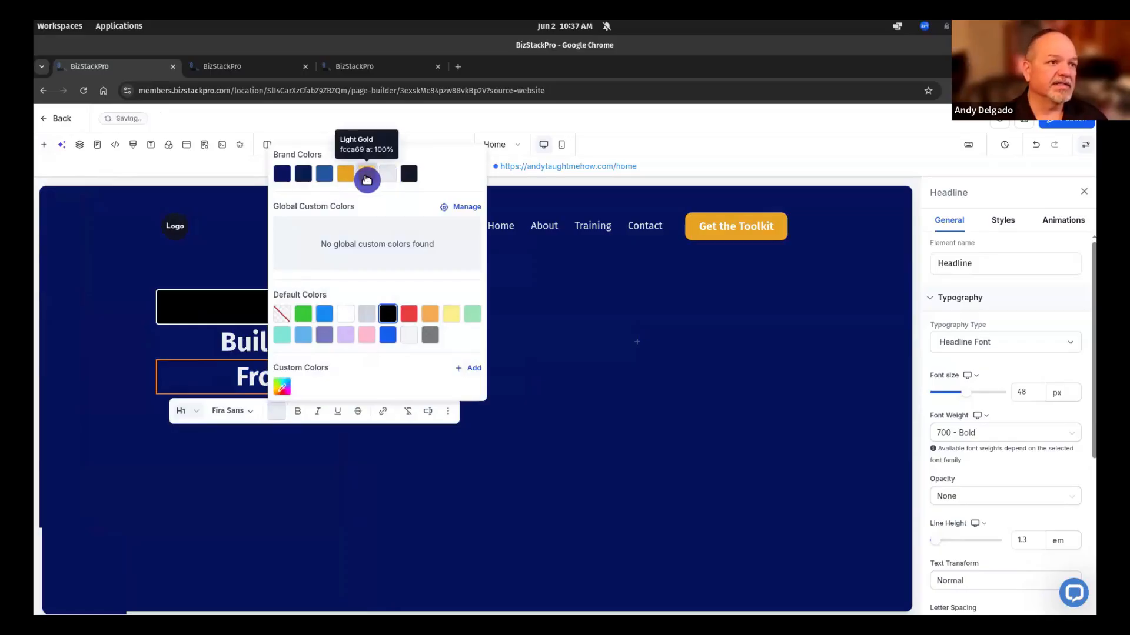
pyautogui.click(524, 474)
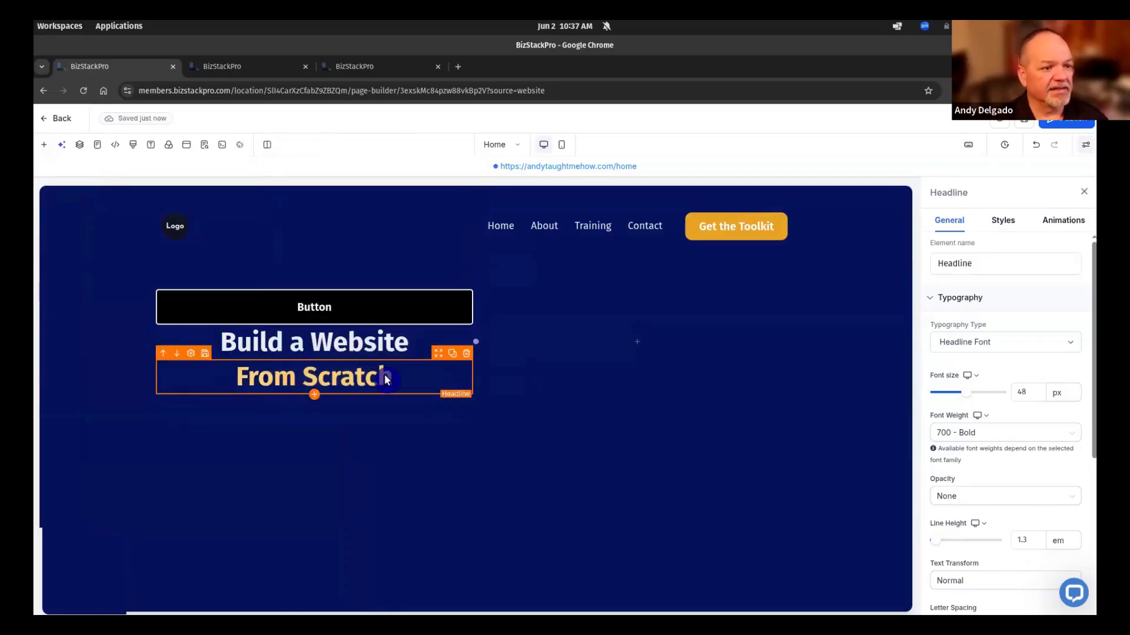
# Left-align the text of both the "Build a Website" and "From Scratch" headlines
pyautogui.click(386, 344)
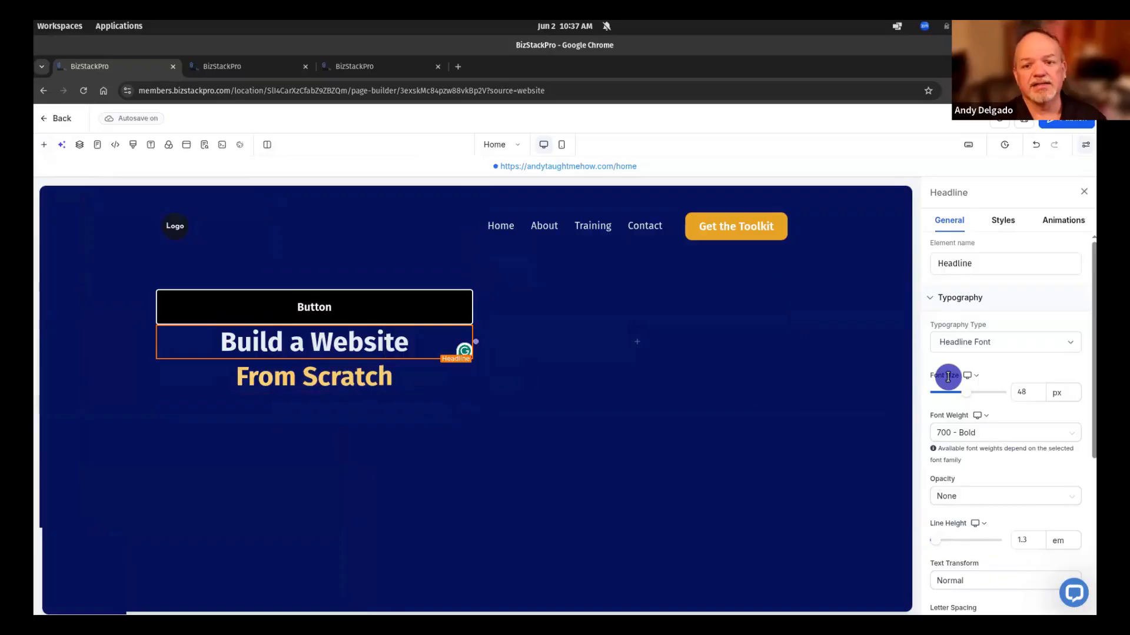
pyautogui.click(1006, 222)
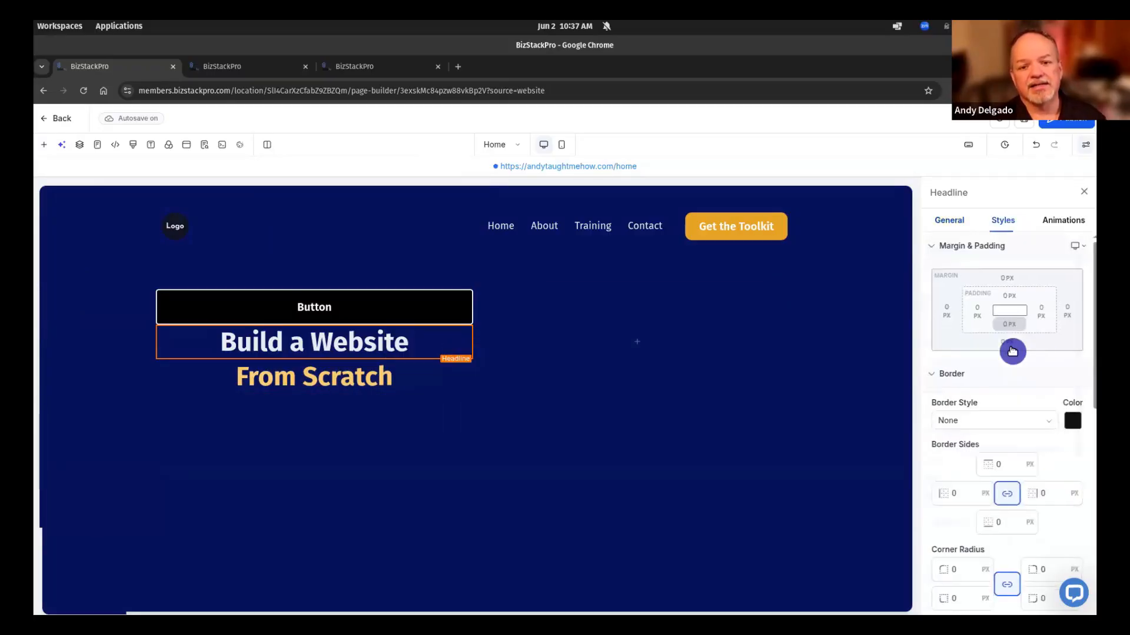
pyautogui.scroll(-3, 1007, 372)
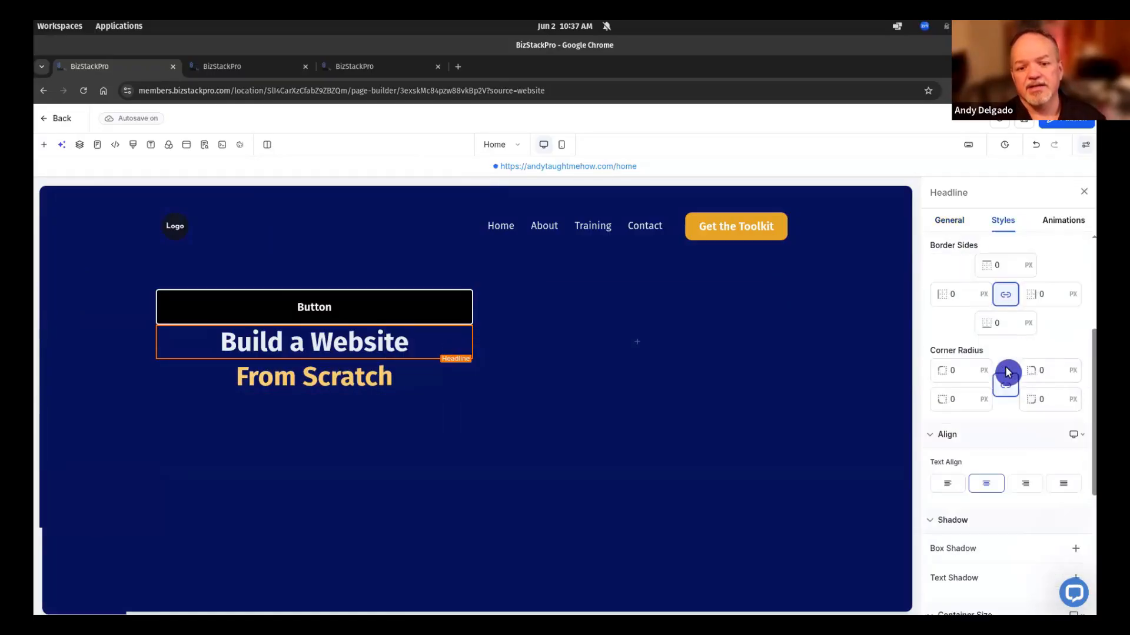
pyautogui.click(937, 465)
pyautogui.click(315, 379)
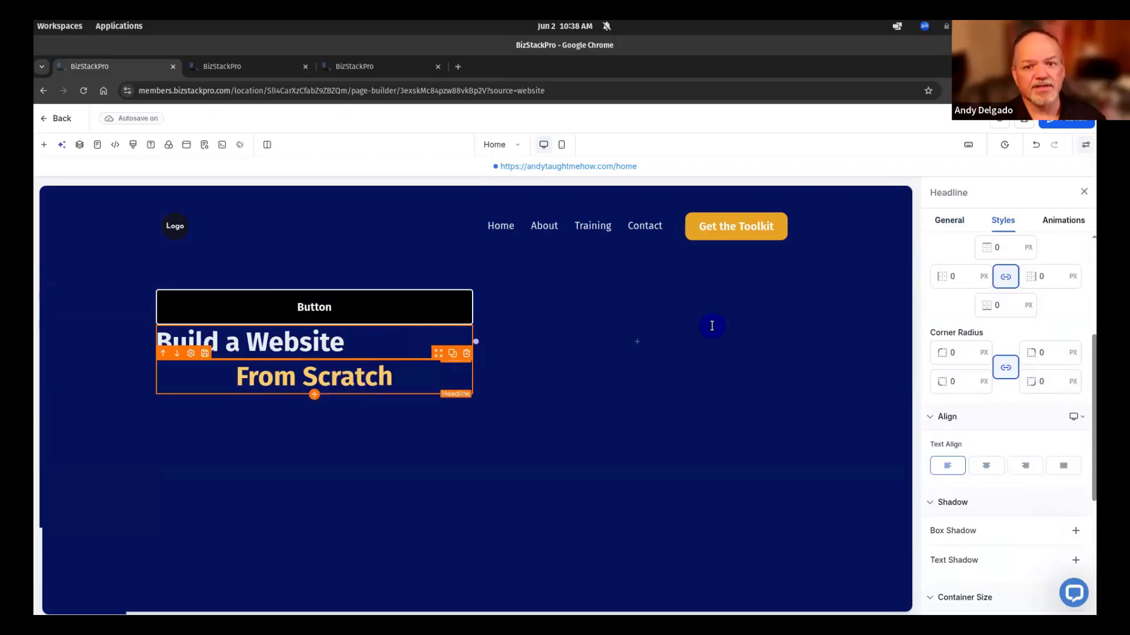
pyautogui.click(948, 467)
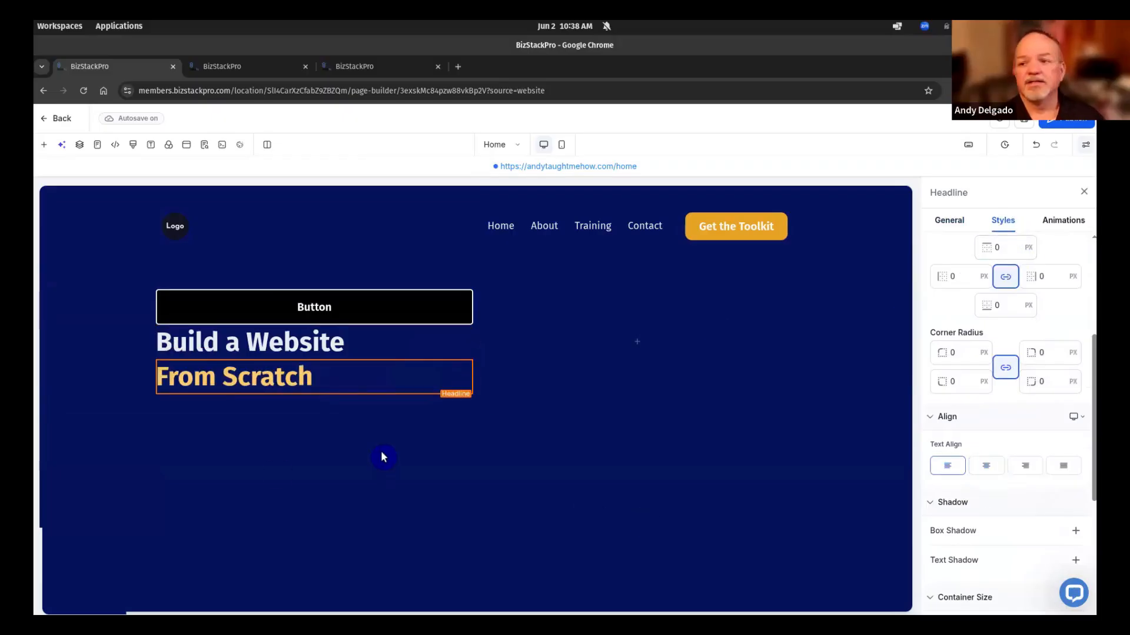
# Add a sub-headline below "From Scratch" reading "Simple training for beginners who want a clean, professional website without overwhelm.", with a line break after "clean,"
pyautogui.click(316, 397)
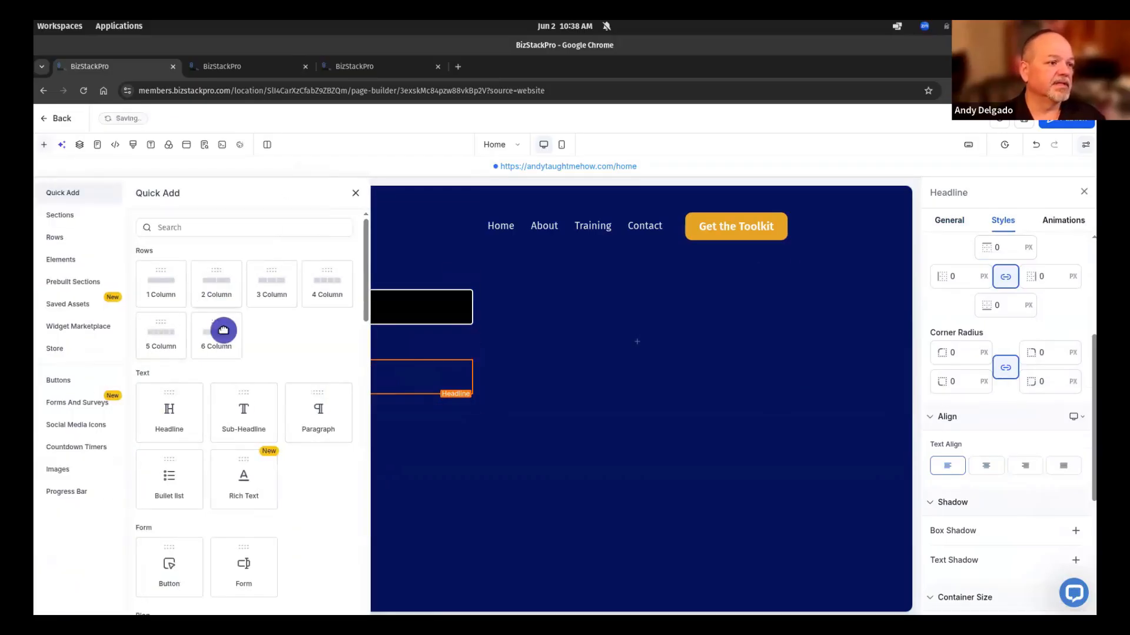
pyautogui.click(248, 417)
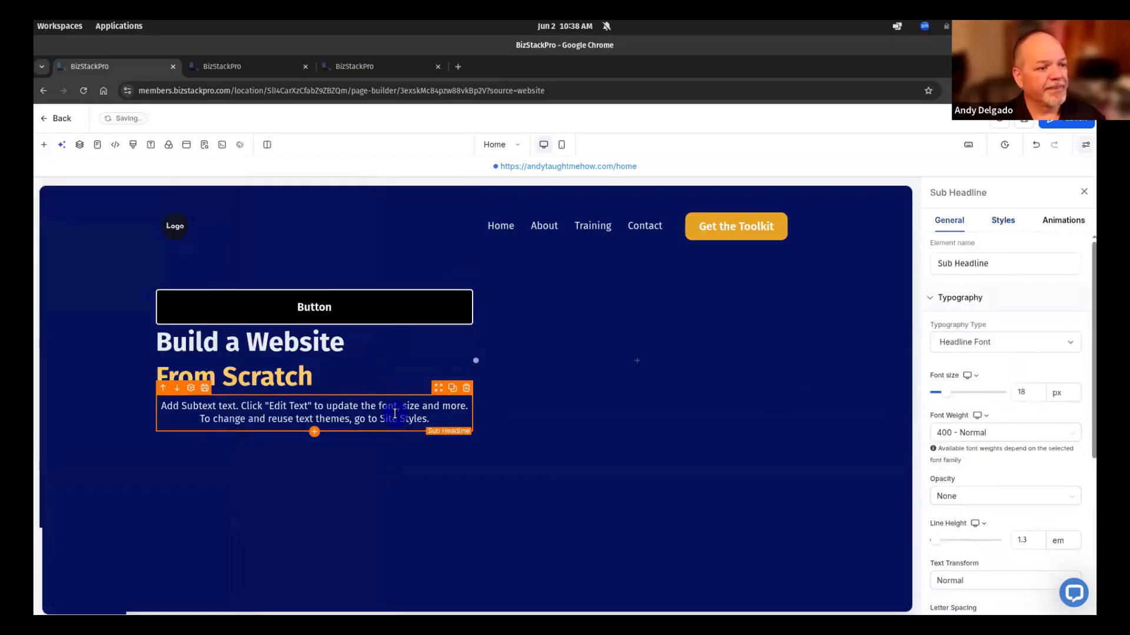
pyautogui.doubleClick(395, 414)
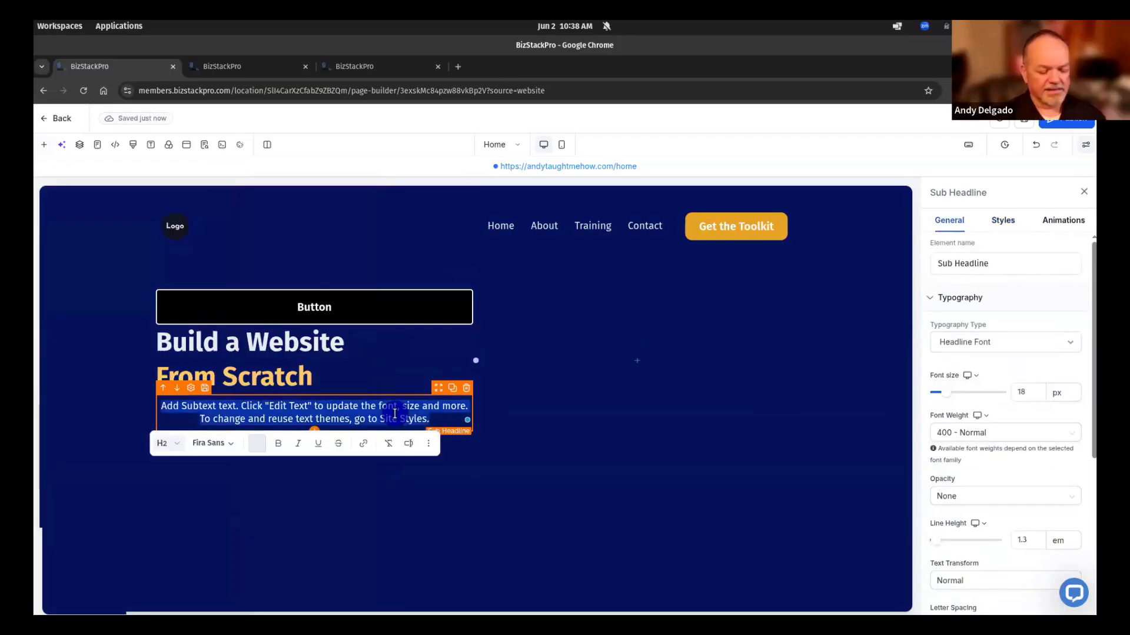
pyautogui.write('Simple train')
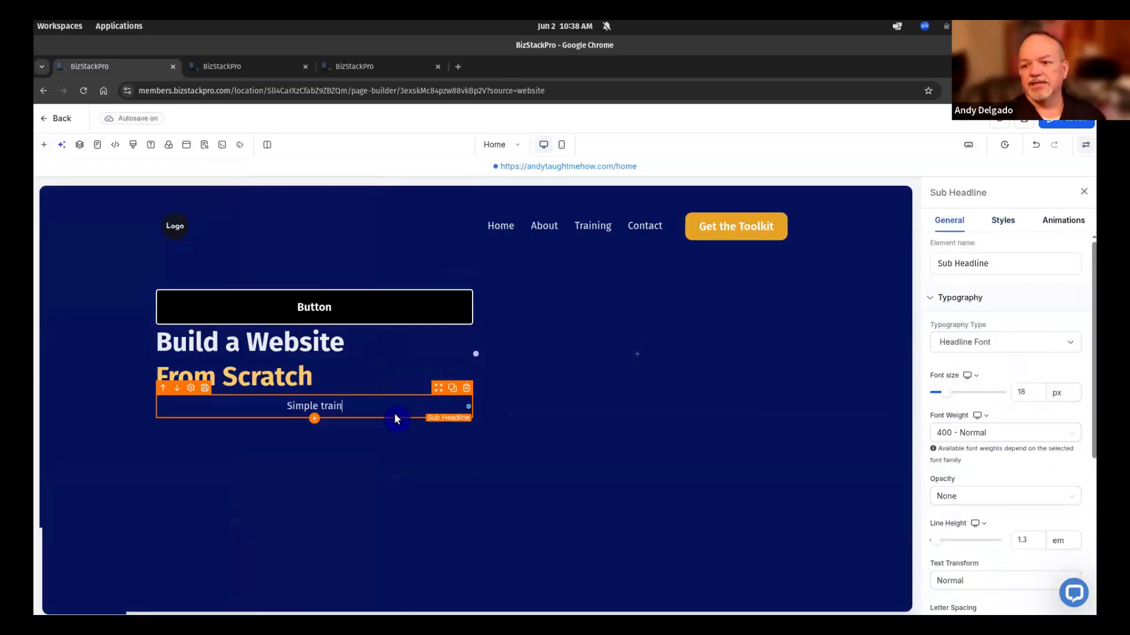
pyautogui.write('ing fo')
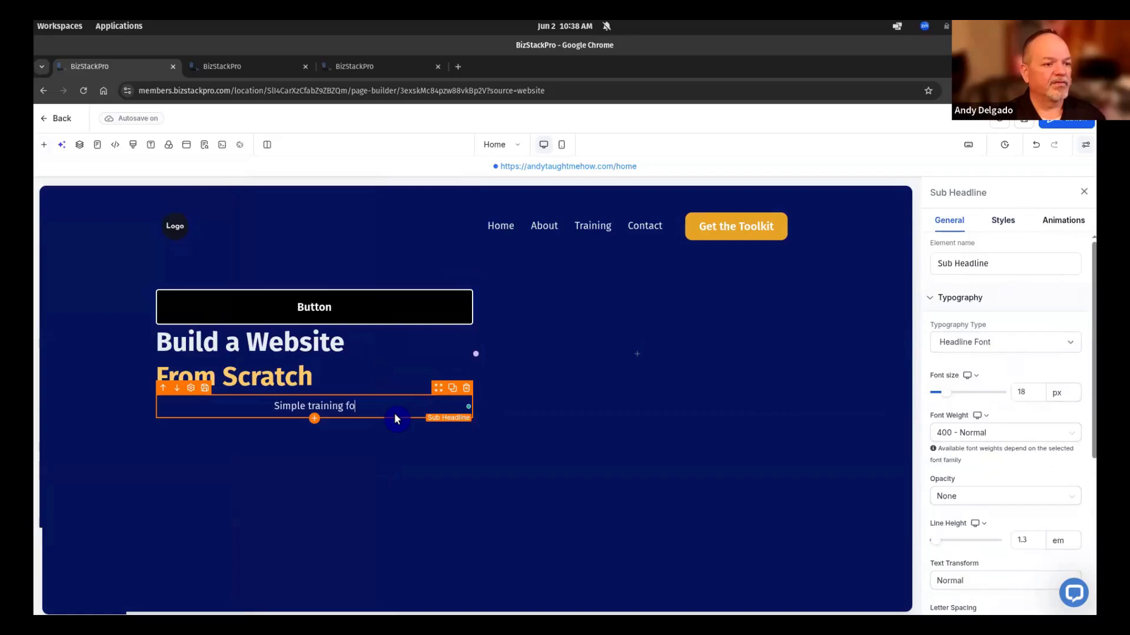
pyautogui.write('r beg')
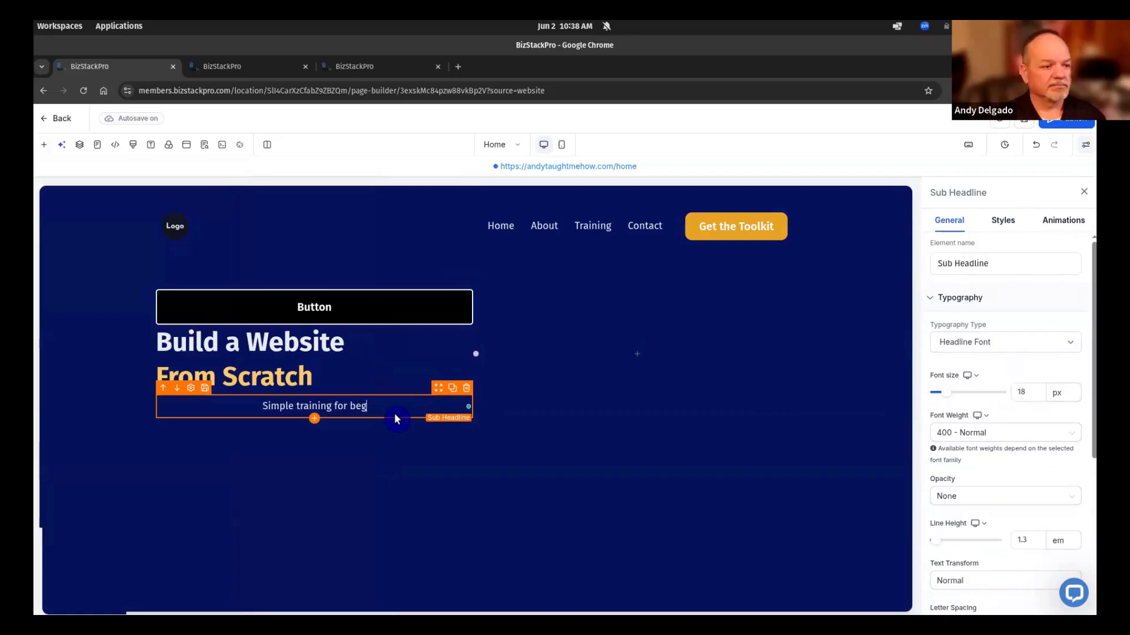
pyautogui.write('inners who wa')
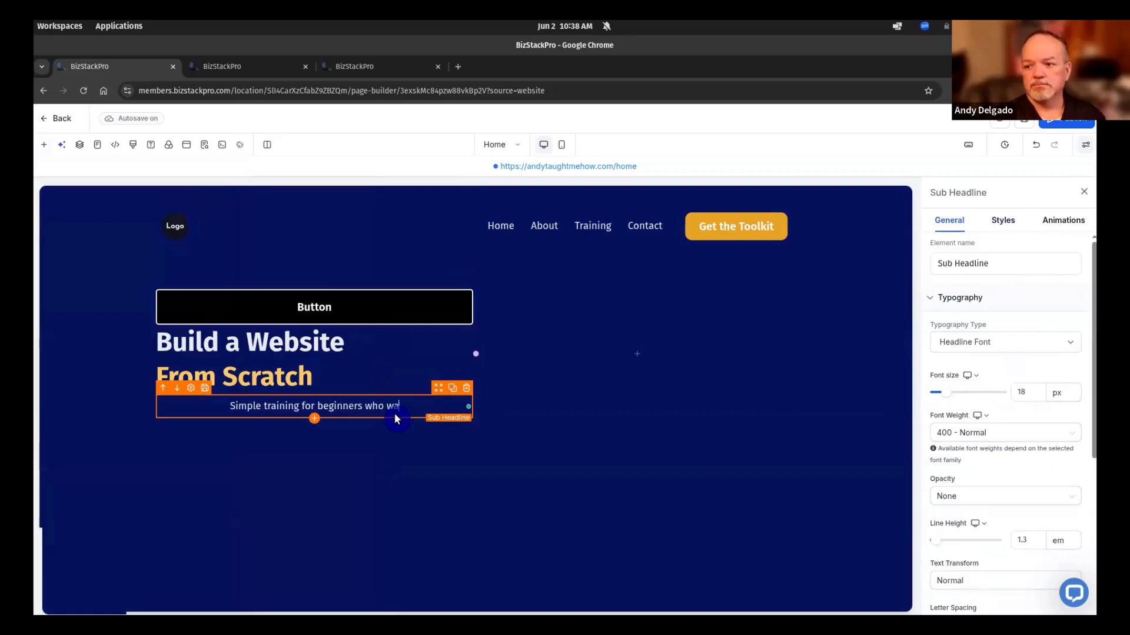
pyautogui.write('nt a clean,.')
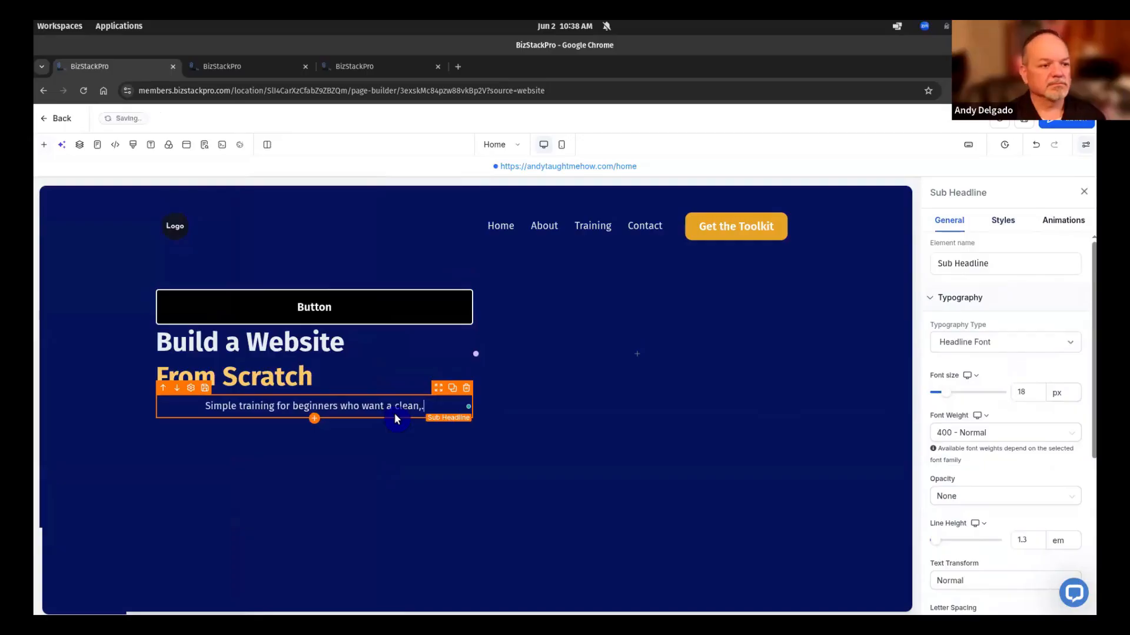
pyautogui.press('Return')
pyautogui.write('pro')
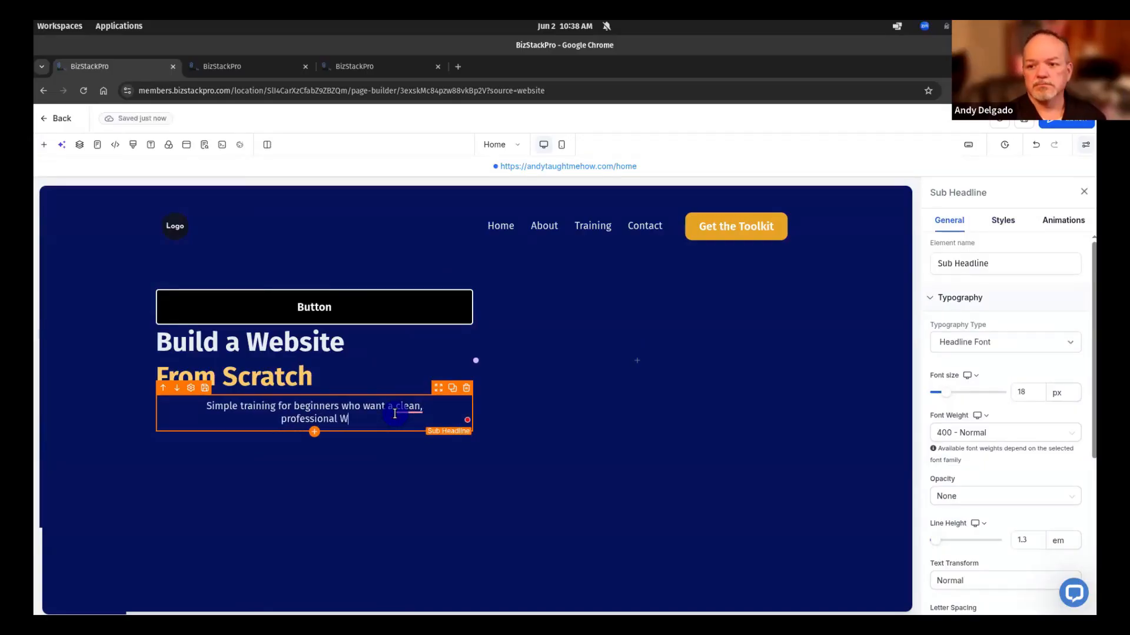
pyautogui.write('fessional W')
pyautogui.press('BackSpace')
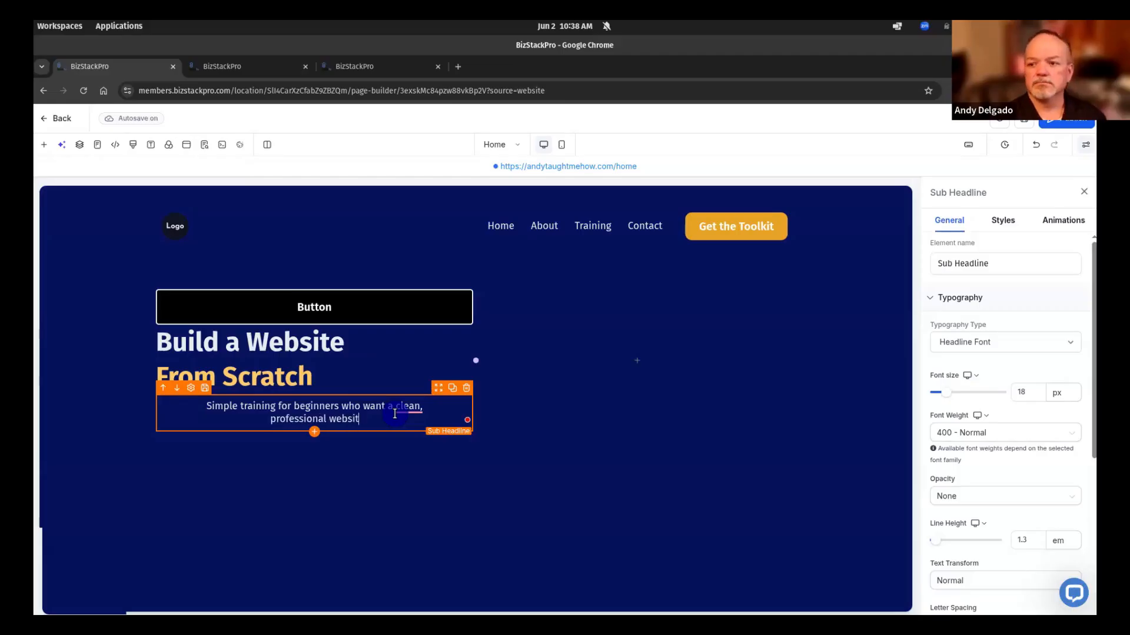
pyautogui.write('website withou')
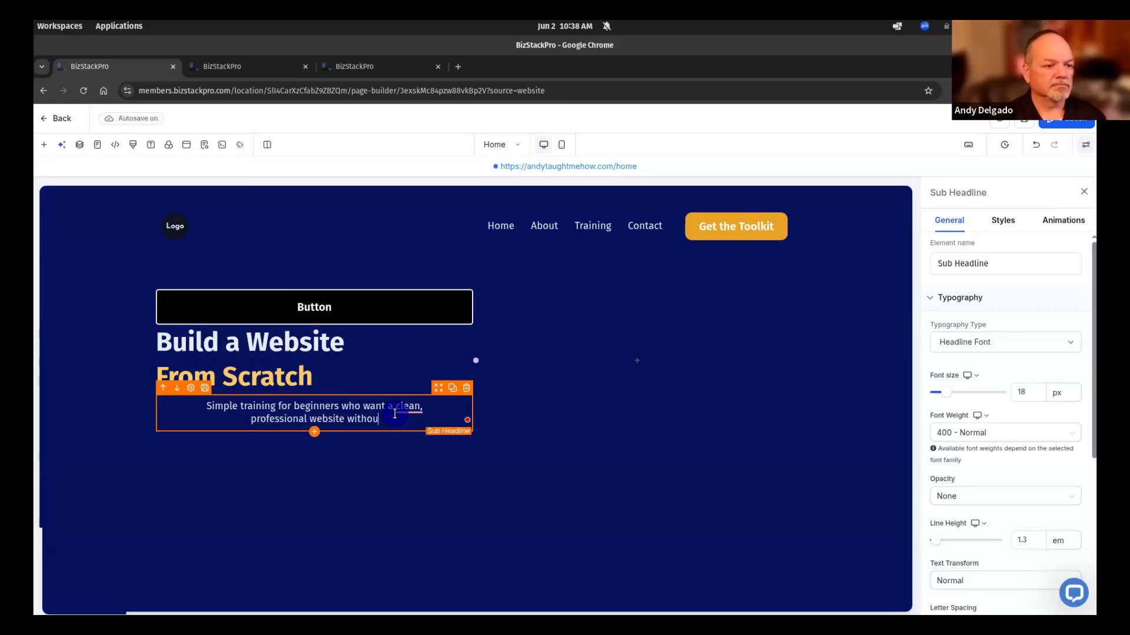
pyautogui.write('t overwhel')
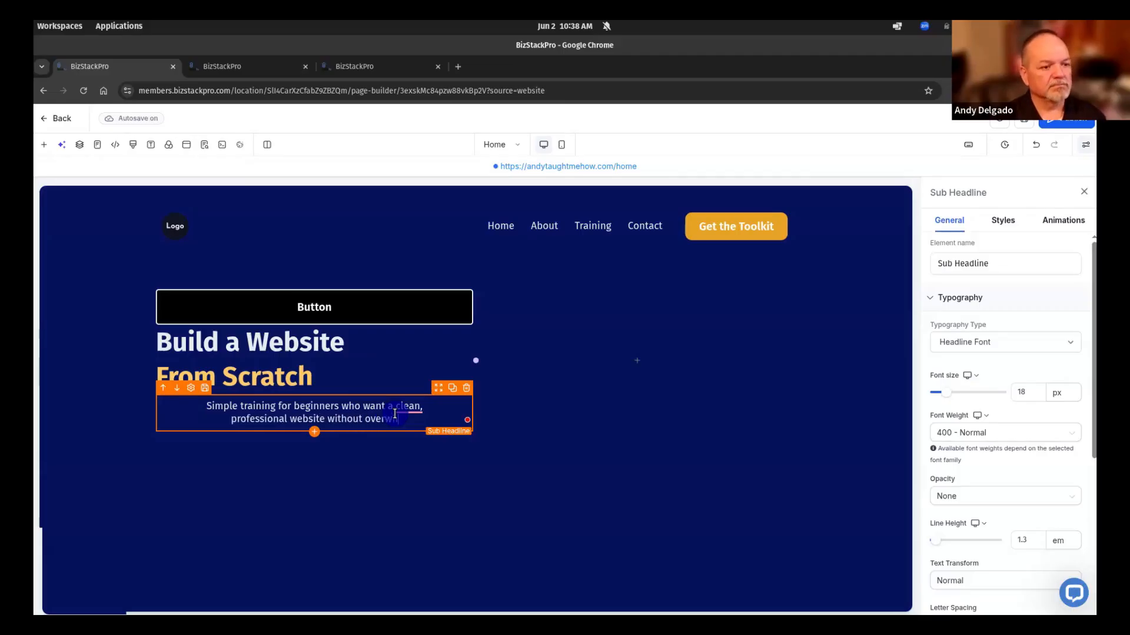
pyautogui.write('m')
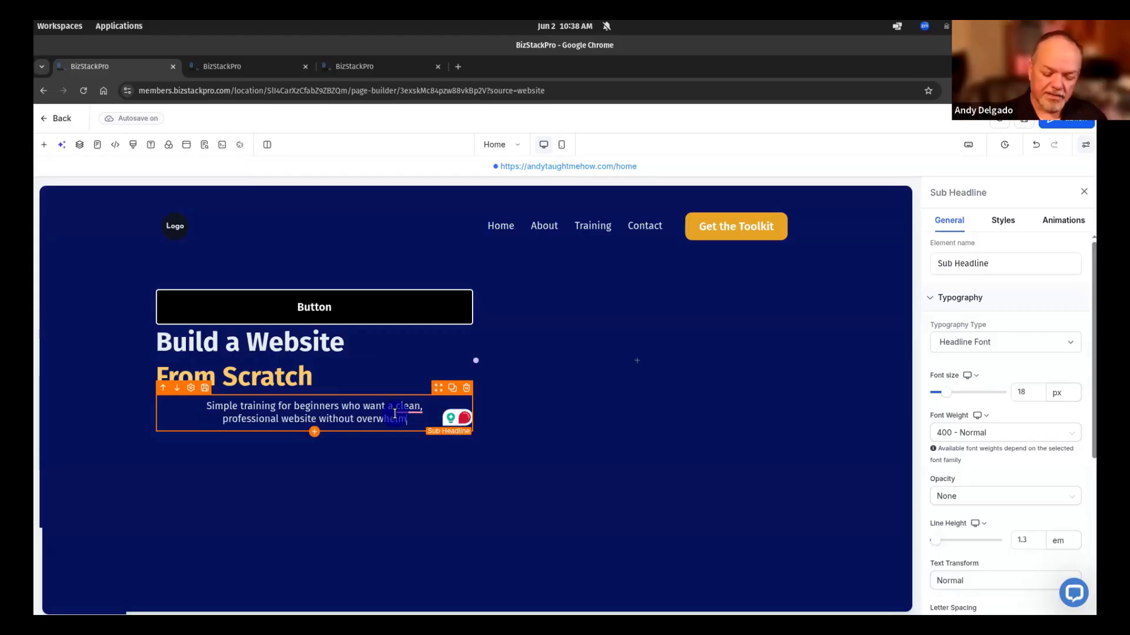
pyautogui.write(',')
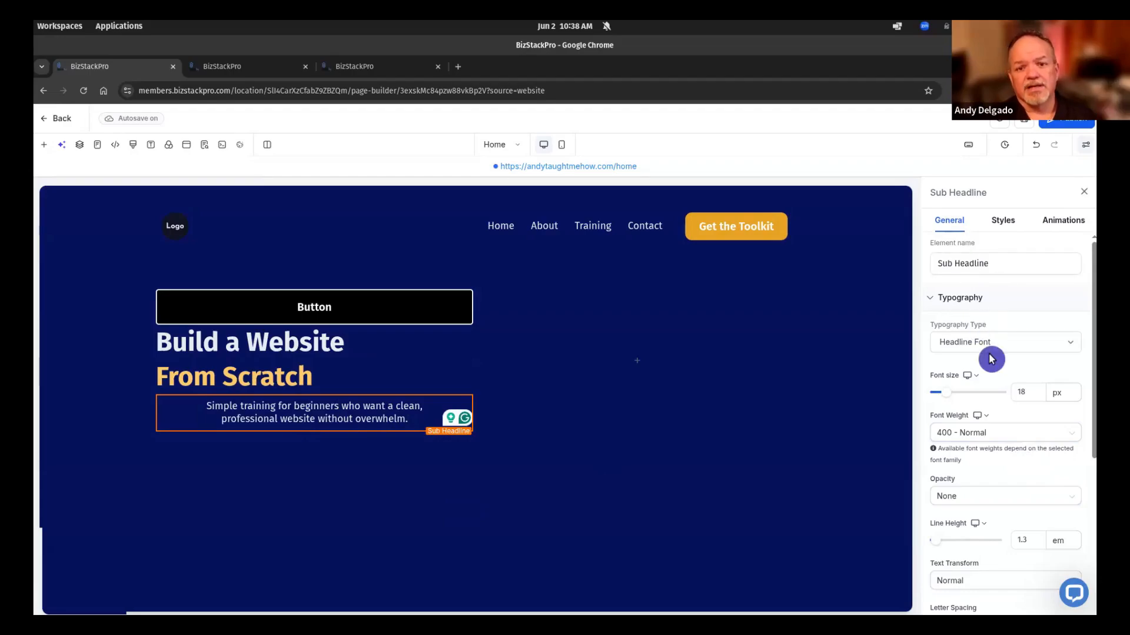
# Left-align the text of the sub-headline below the two headlines
pyautogui.click(998, 260)
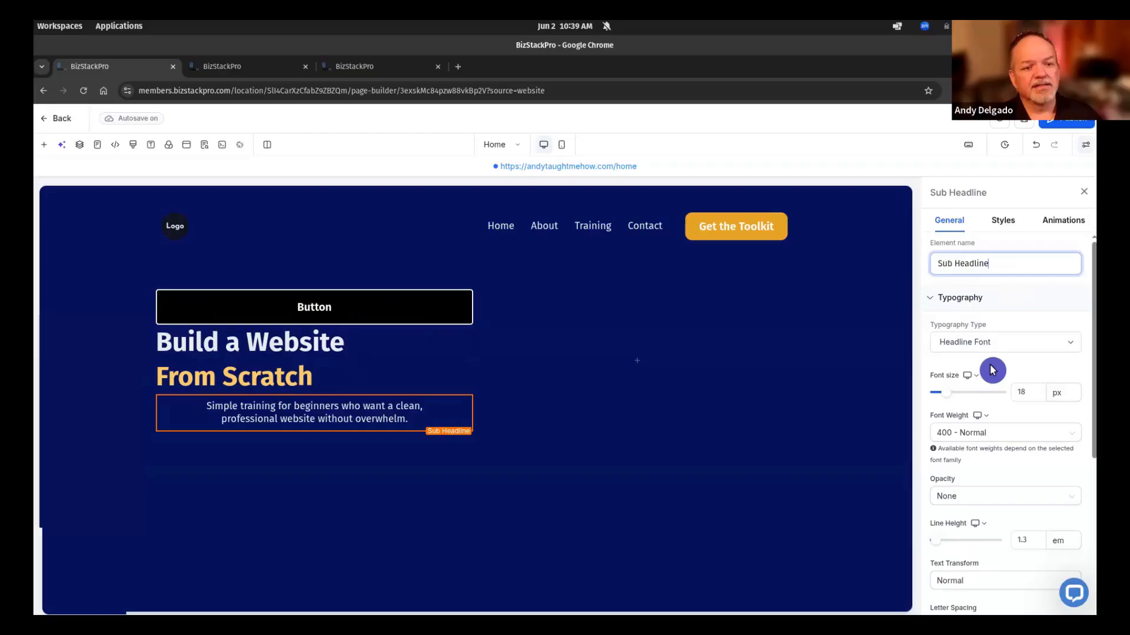
pyautogui.click(1002, 220)
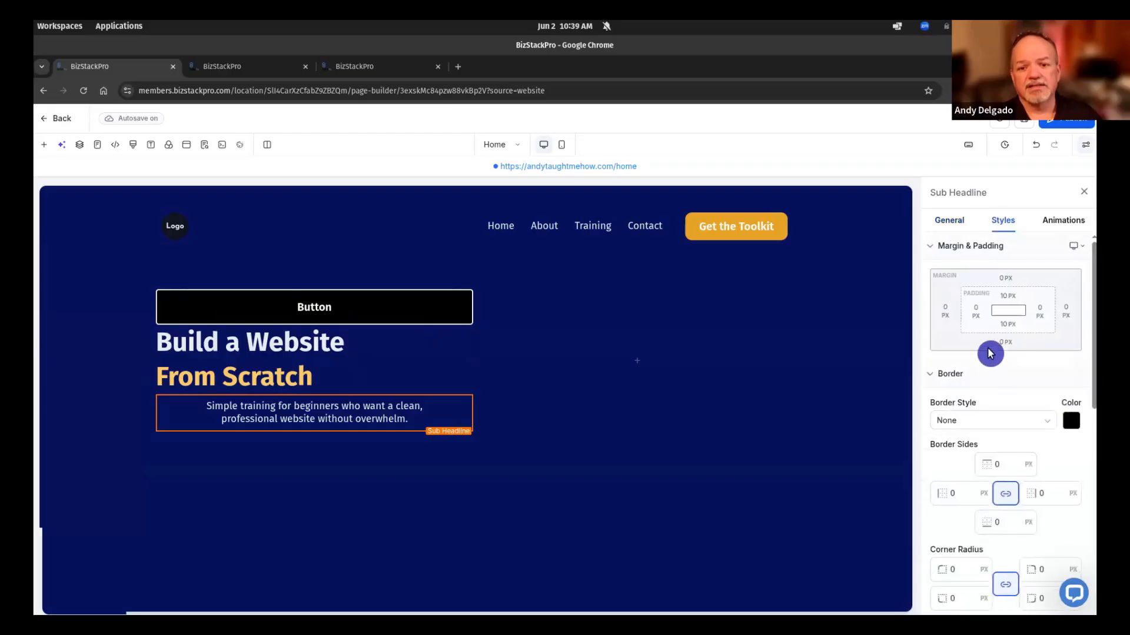
pyautogui.scroll(-3, 959, 521)
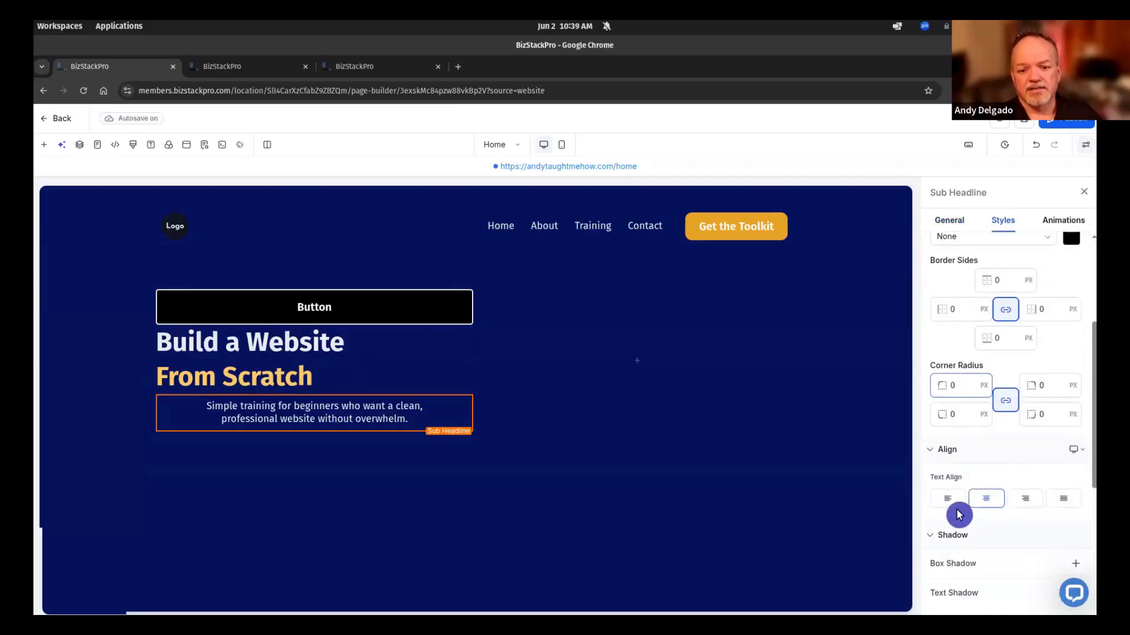
pyautogui.click(948, 492)
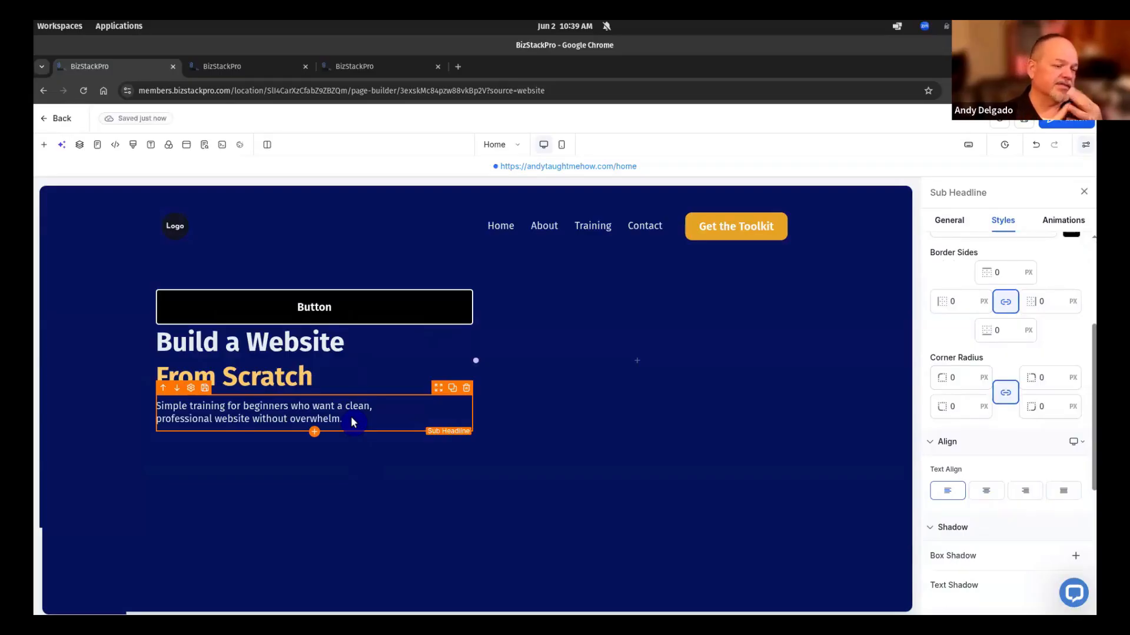
# Select all the text of the sub-headline for formatting
pyautogui.click(238, 405)
pyautogui.tripleClick(239, 406)
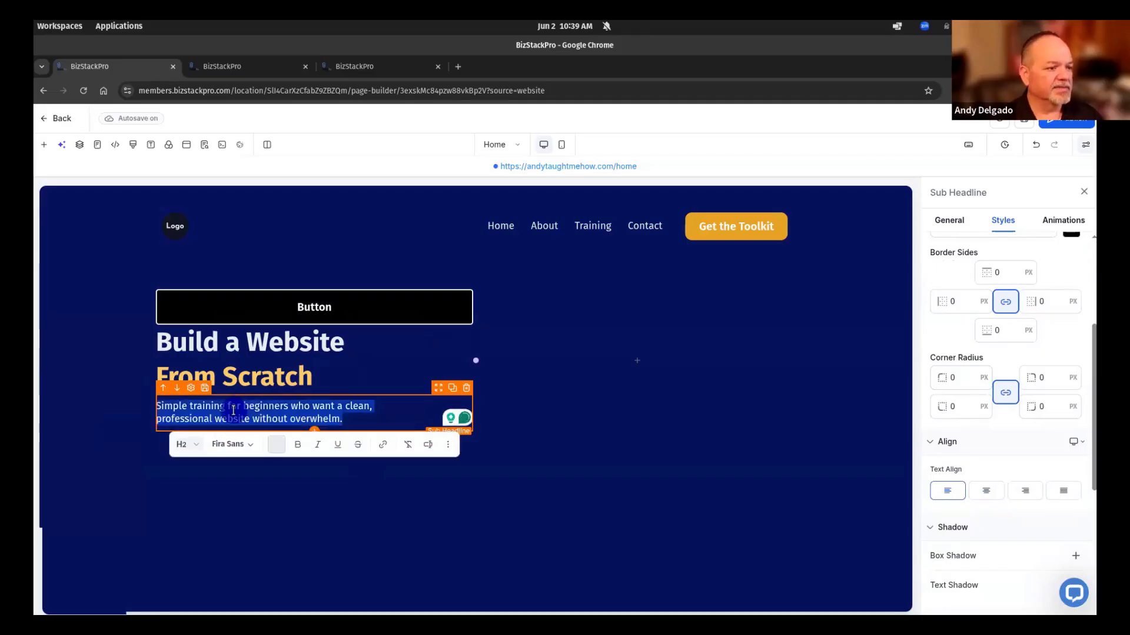
# Format the selected subheadline text under "From Scratch" as Heading 2 and make it bold
pyautogui.click(184, 447)
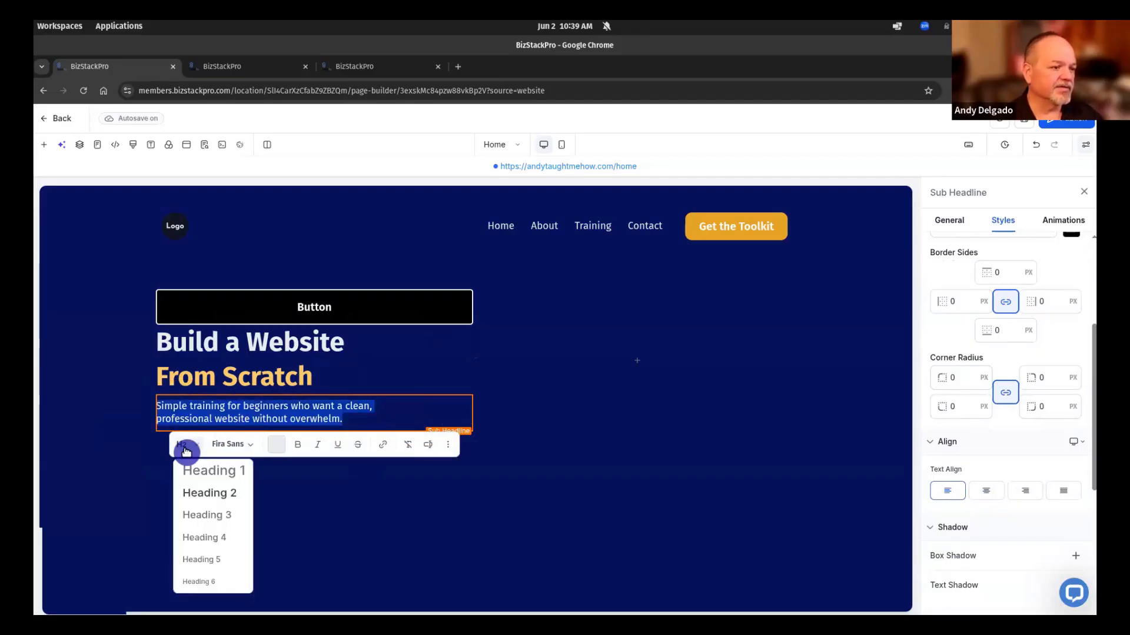
pyautogui.click(201, 493)
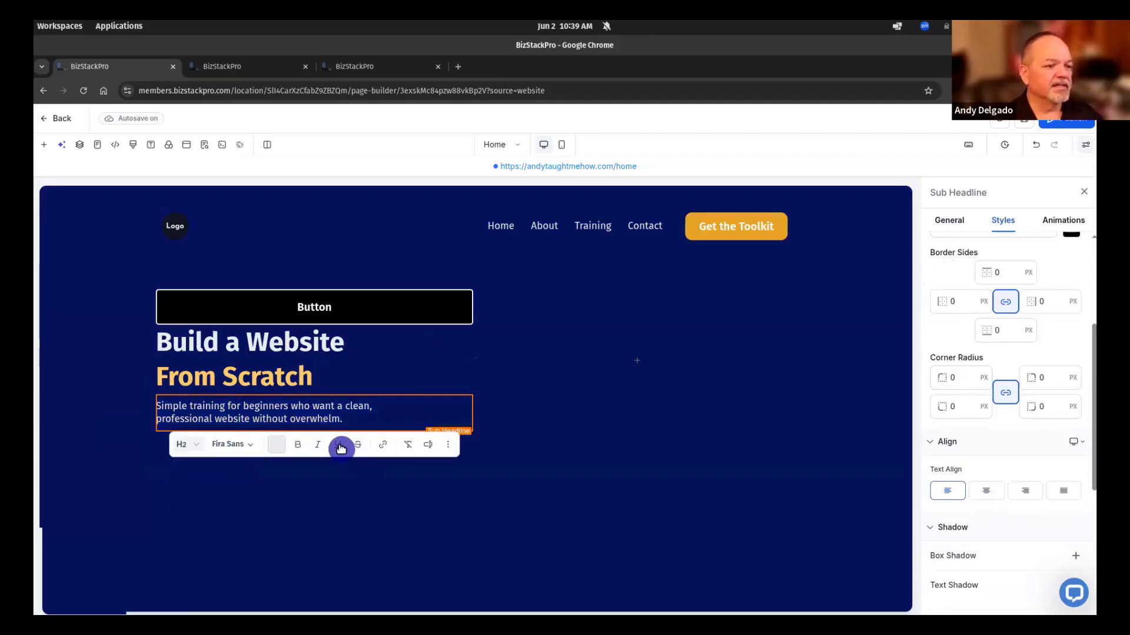
pyautogui.click(297, 445)
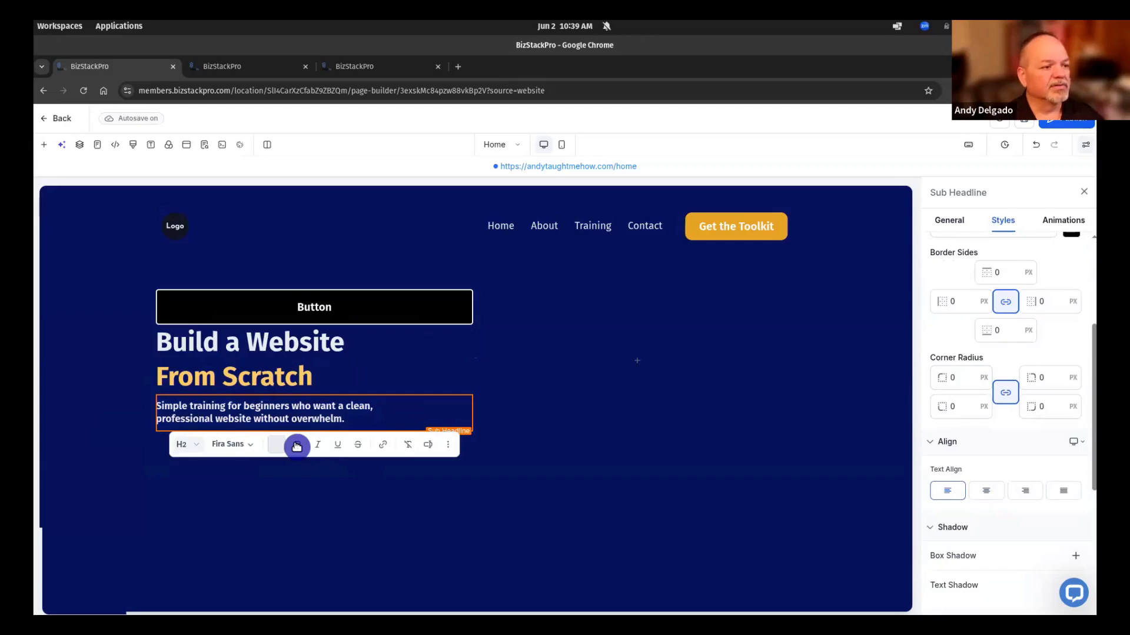
# Set the subheadline's font size to 26 px
pyautogui.click(959, 221)
pyautogui.moveTo(1024, 388); pyautogui.dragTo(1003, 390)
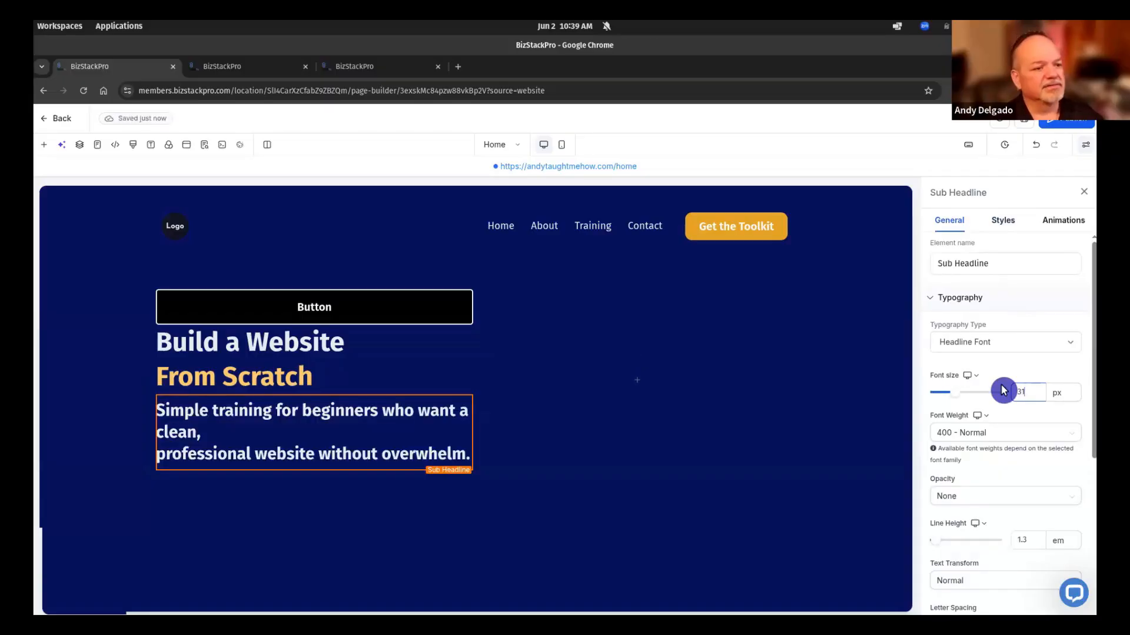
pyautogui.press('Down')
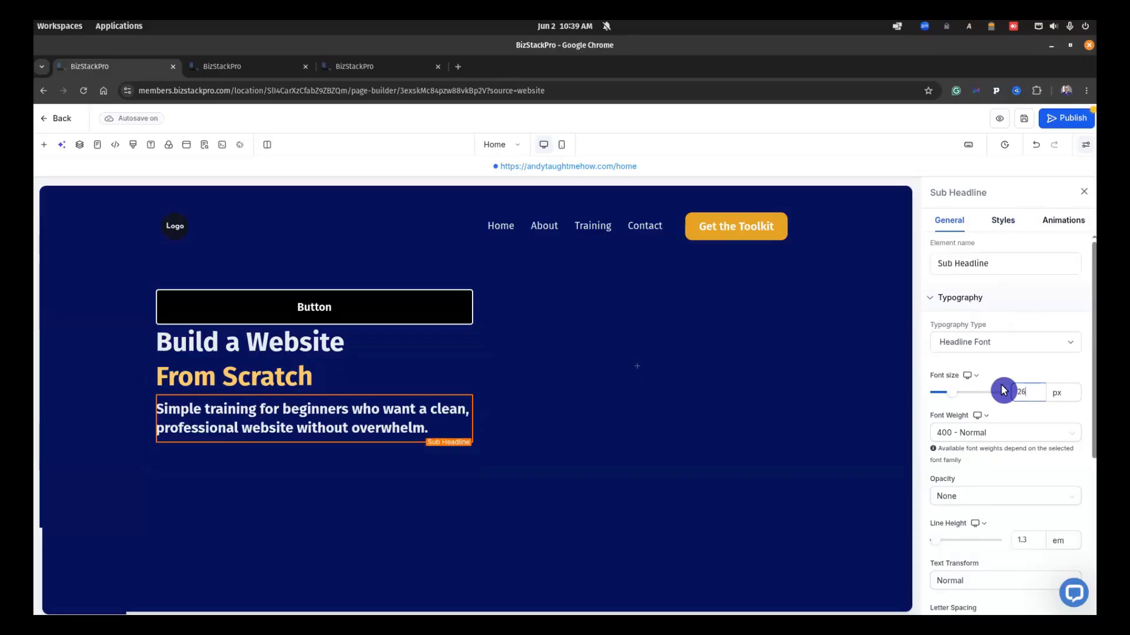
# Remove the bold formatting from the whole subheadline text
pyautogui.click(369, 411)
pyautogui.tripleClick(368, 416)
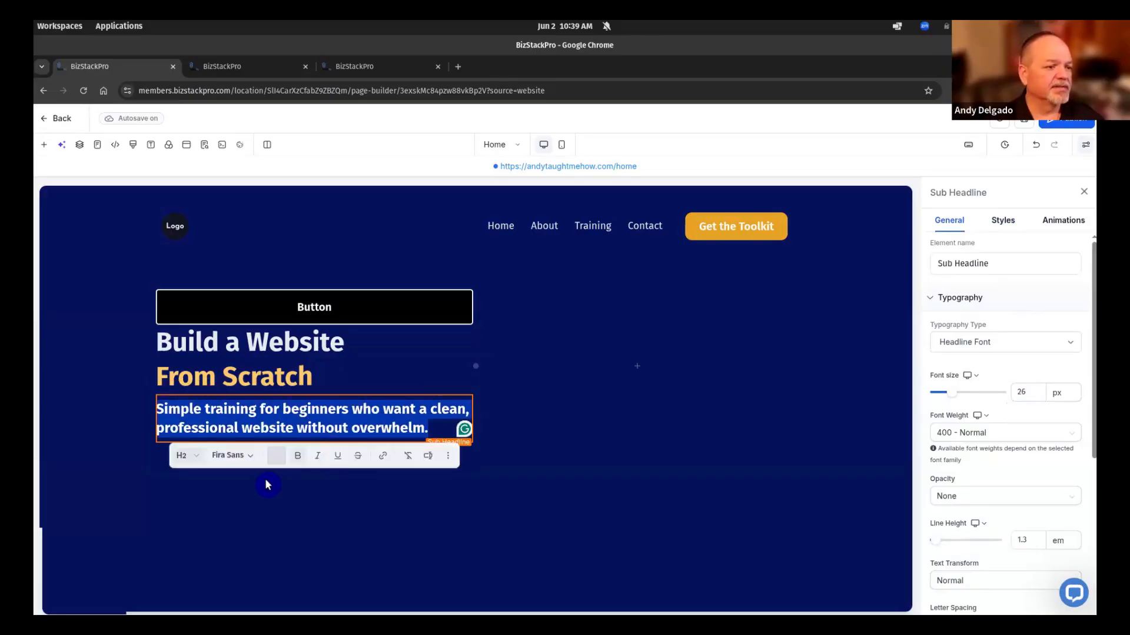
pyautogui.click(300, 461)
pyautogui.click(457, 511)
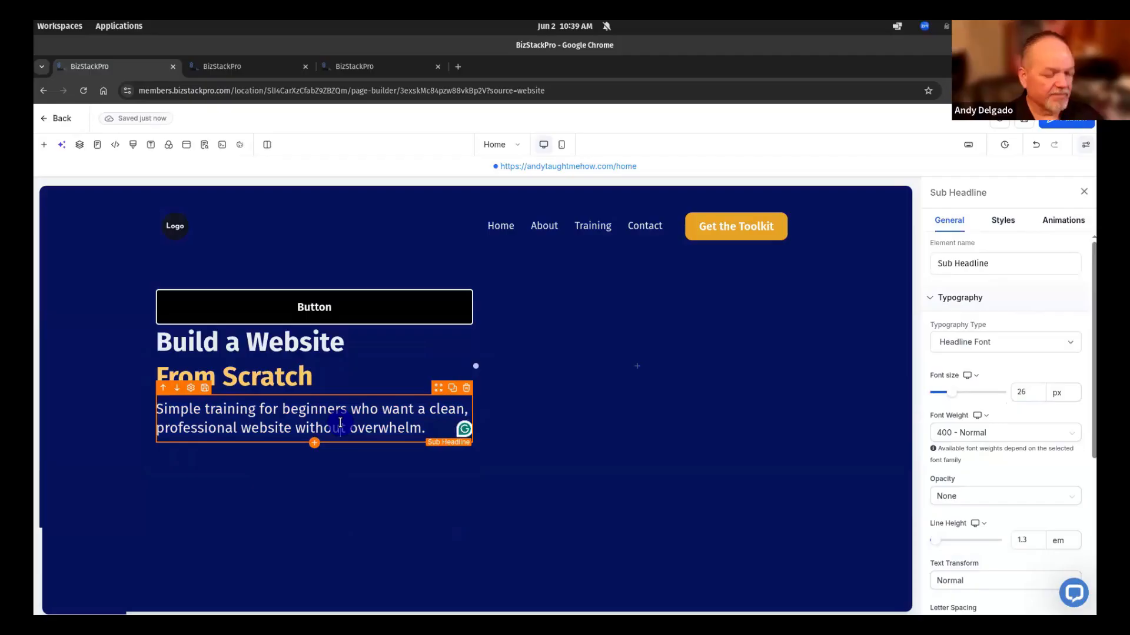
# Set the subheadline's font weight to 300 - Light
pyautogui.tripleClick(340, 423)
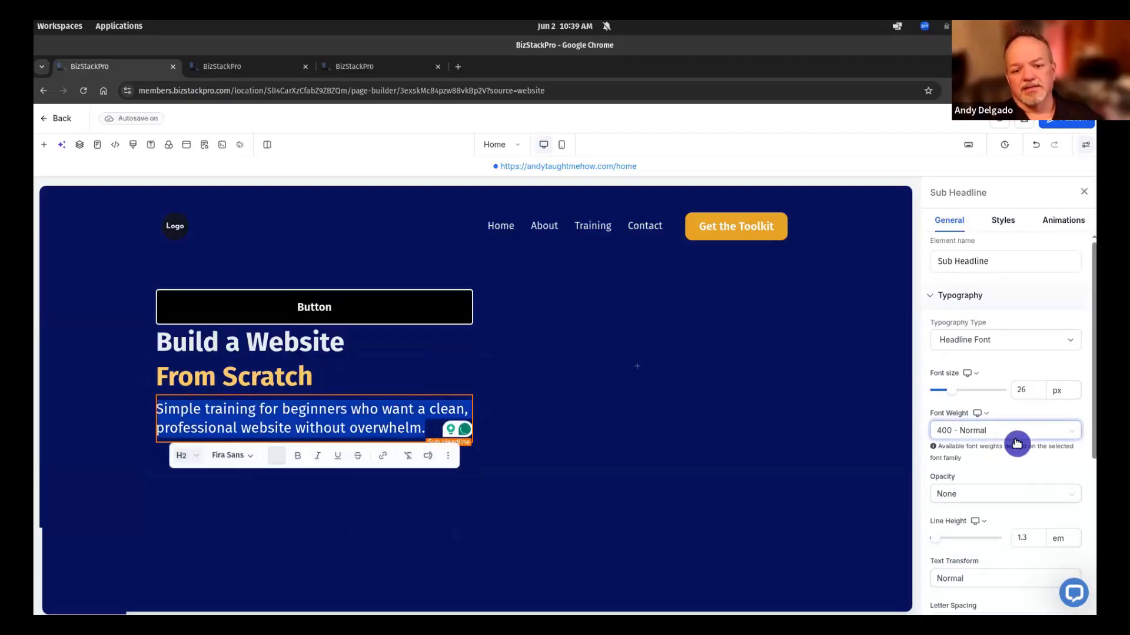
pyautogui.scroll(-3, 1017, 443)
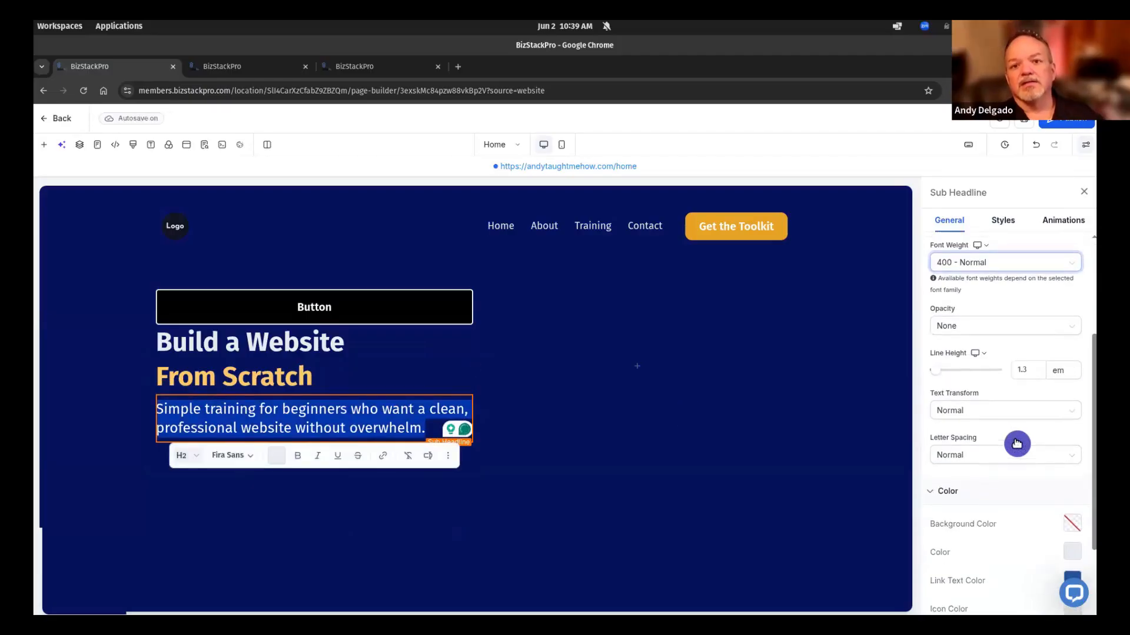
pyautogui.scroll(2, 1013, 442)
pyautogui.click(1009, 379)
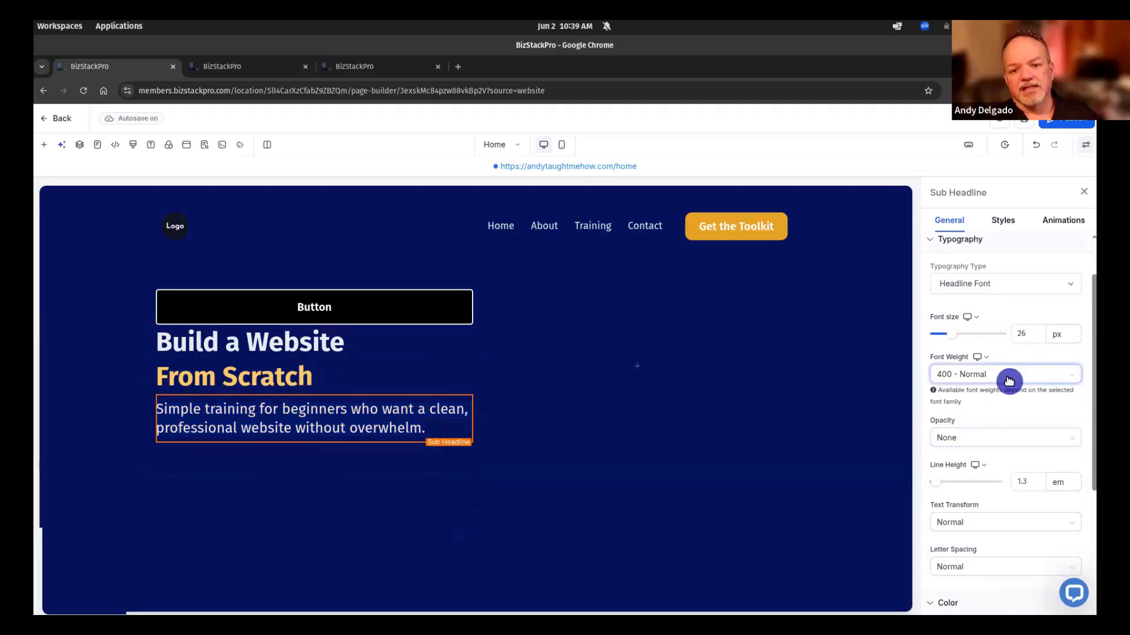
pyautogui.click(988, 438)
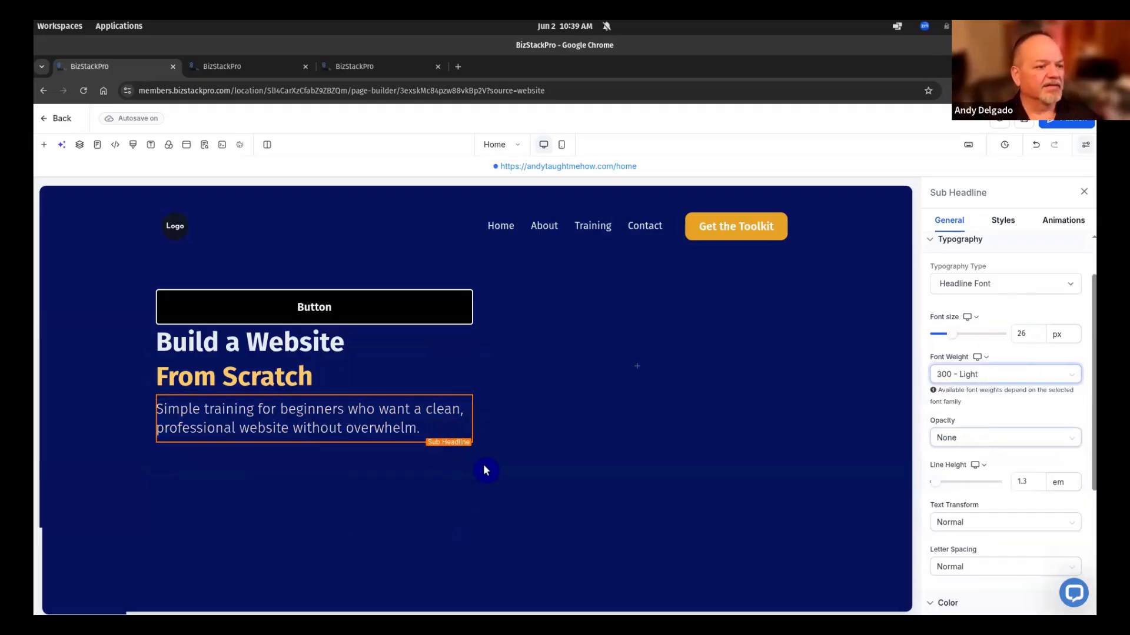
pyautogui.click(483, 464)
# Set the font weight of the "Build a Website" headline to 900 - Heavy
pyautogui.click(329, 341)
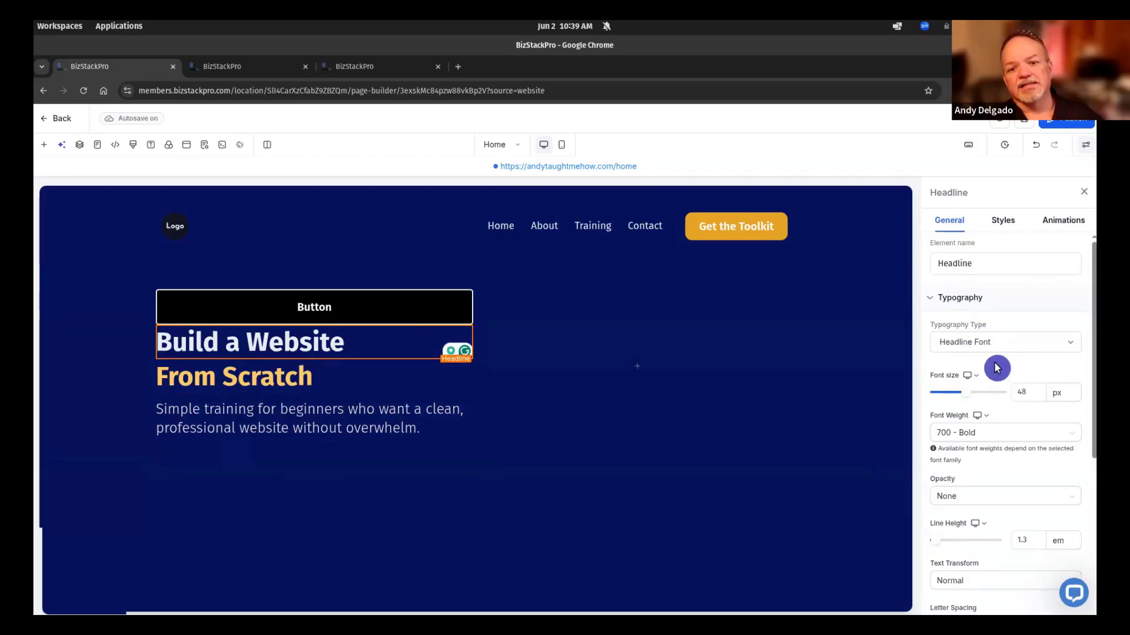
pyautogui.click(1014, 435)
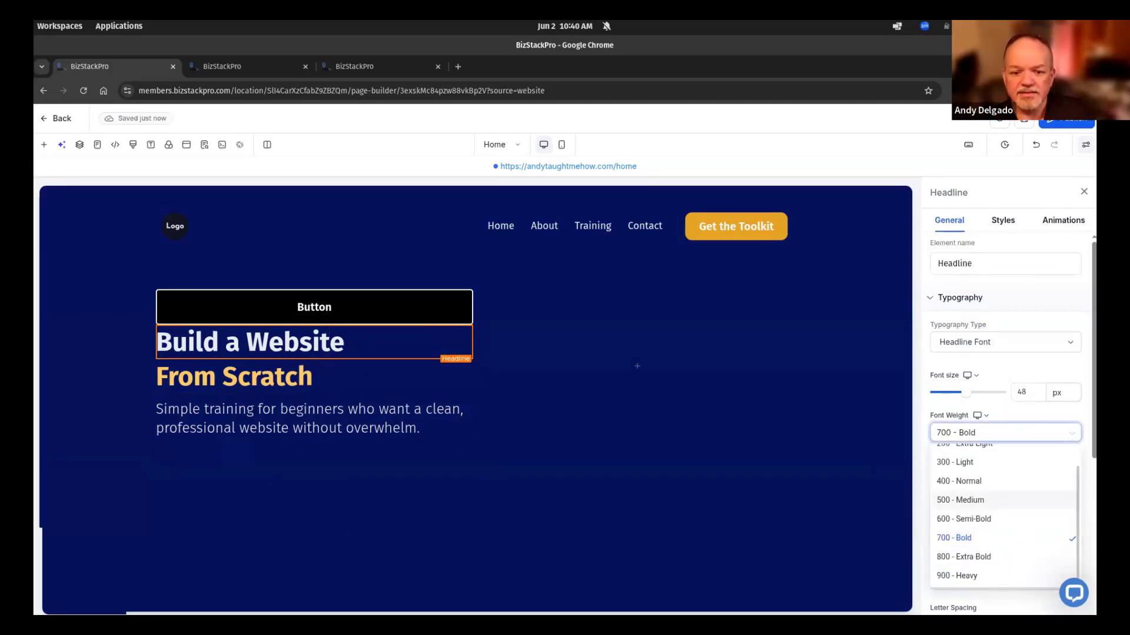
pyautogui.click(968, 578)
# Set the "From Scratch" headline to the Headline Font with a 900 - Heavy font weight
pyautogui.click(331, 376)
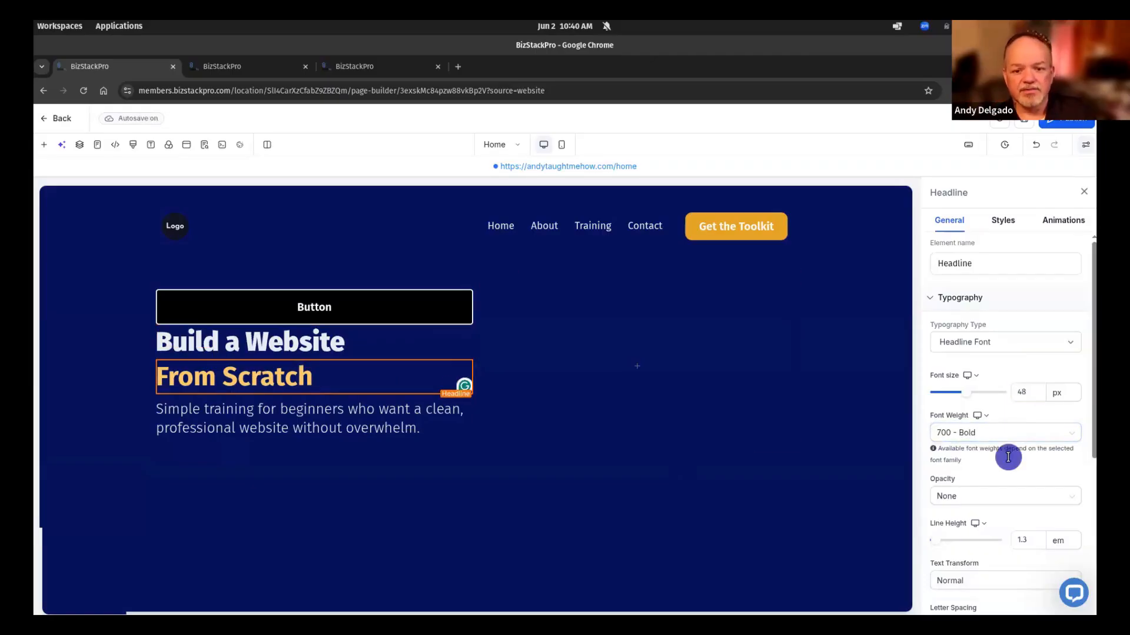
pyautogui.click(988, 347)
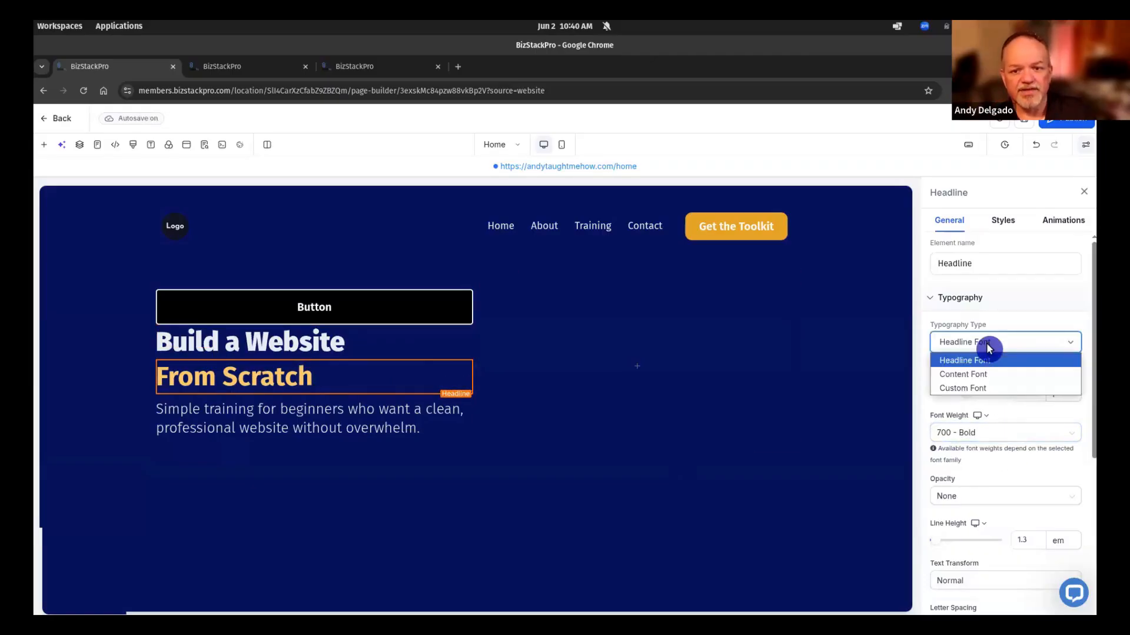
pyautogui.click(990, 360)
pyautogui.click(1009, 433)
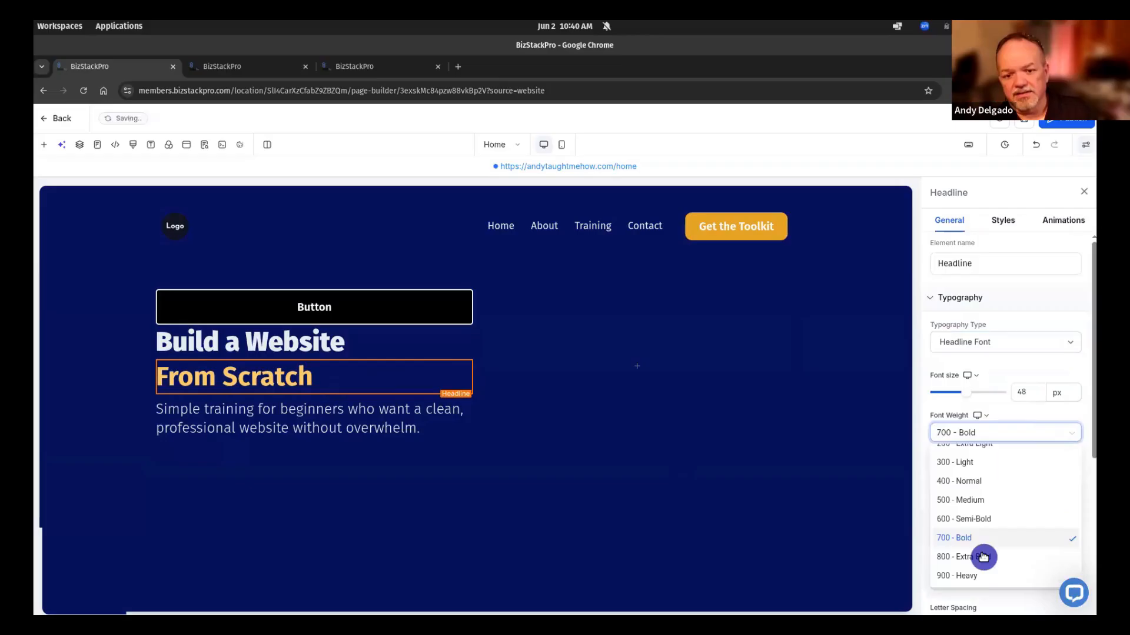
pyautogui.click(977, 574)
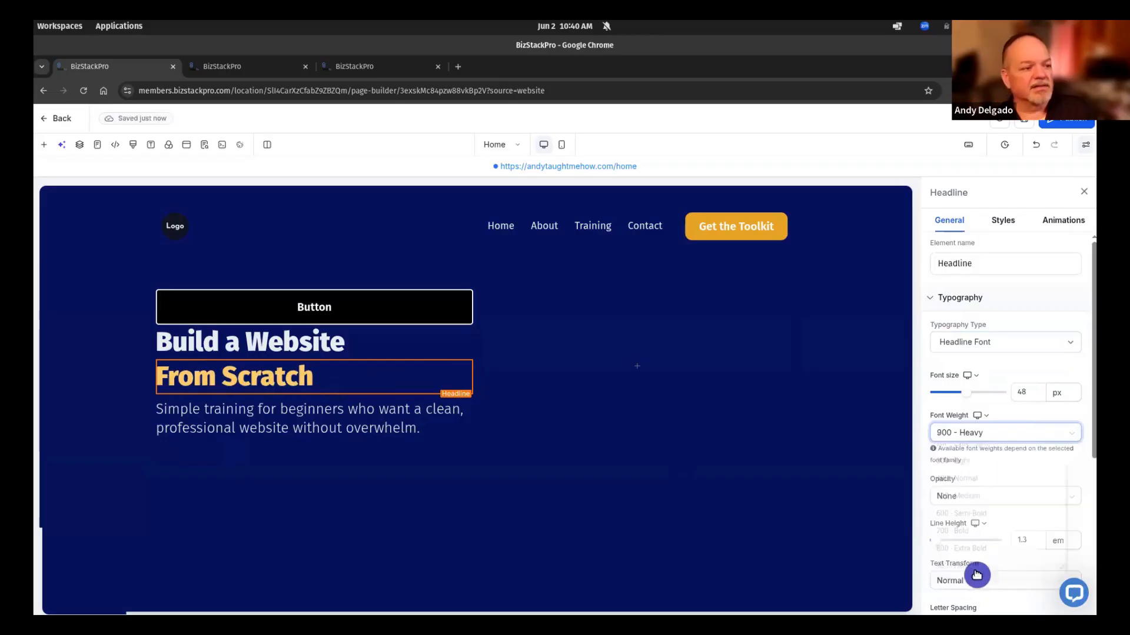
pyautogui.click(368, 421)
pyautogui.click(312, 321)
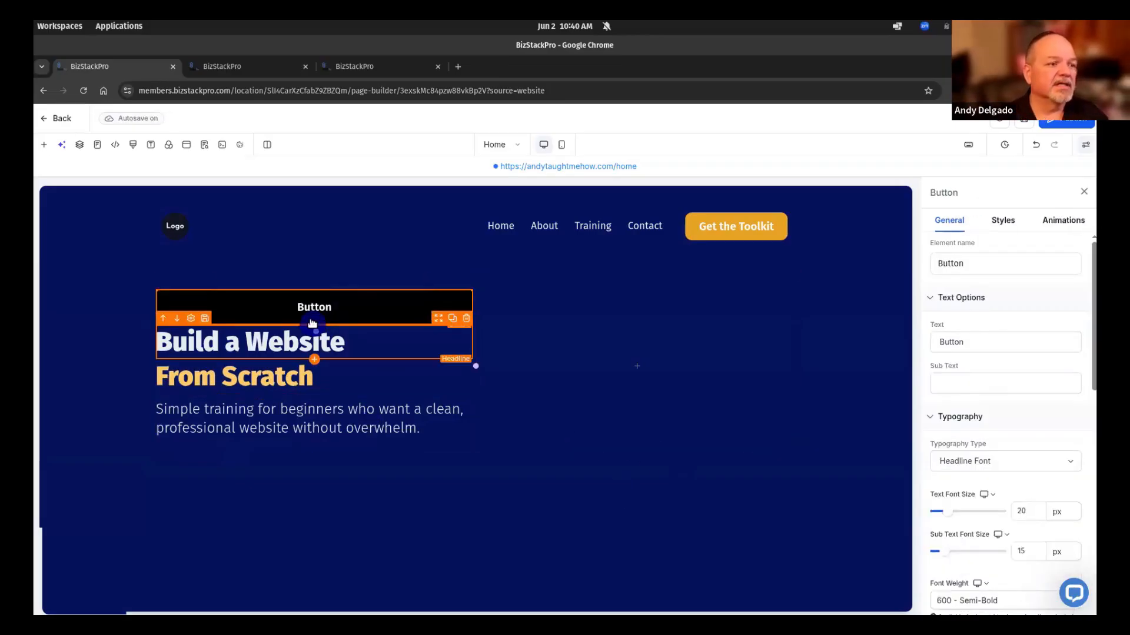
pyautogui.click(316, 327)
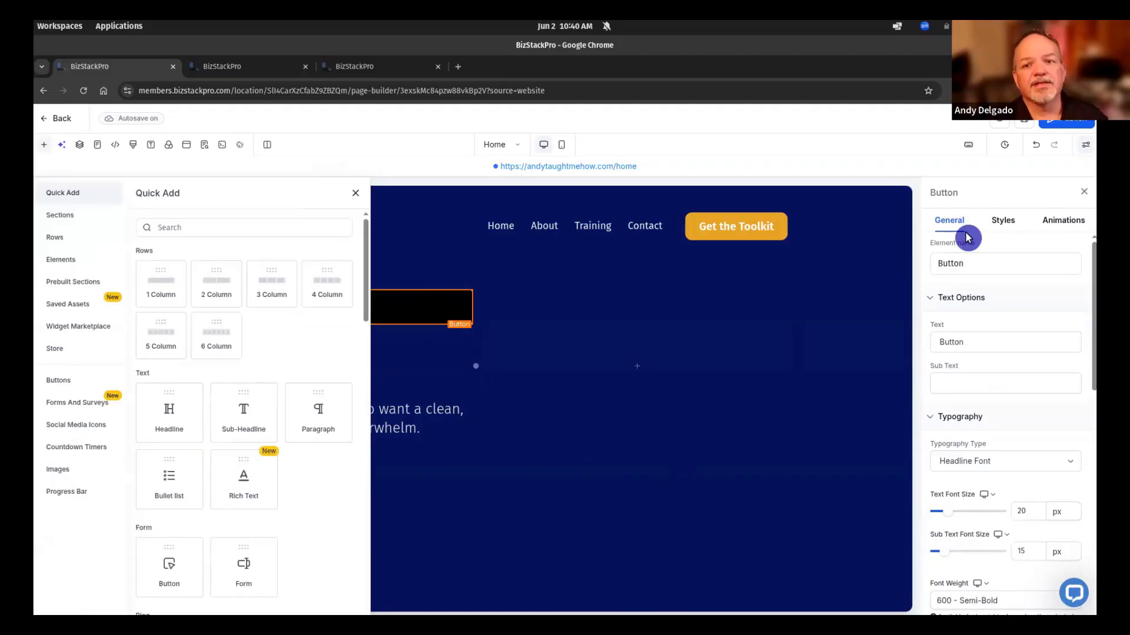
pyautogui.click(1009, 227)
pyautogui.click(611, 443)
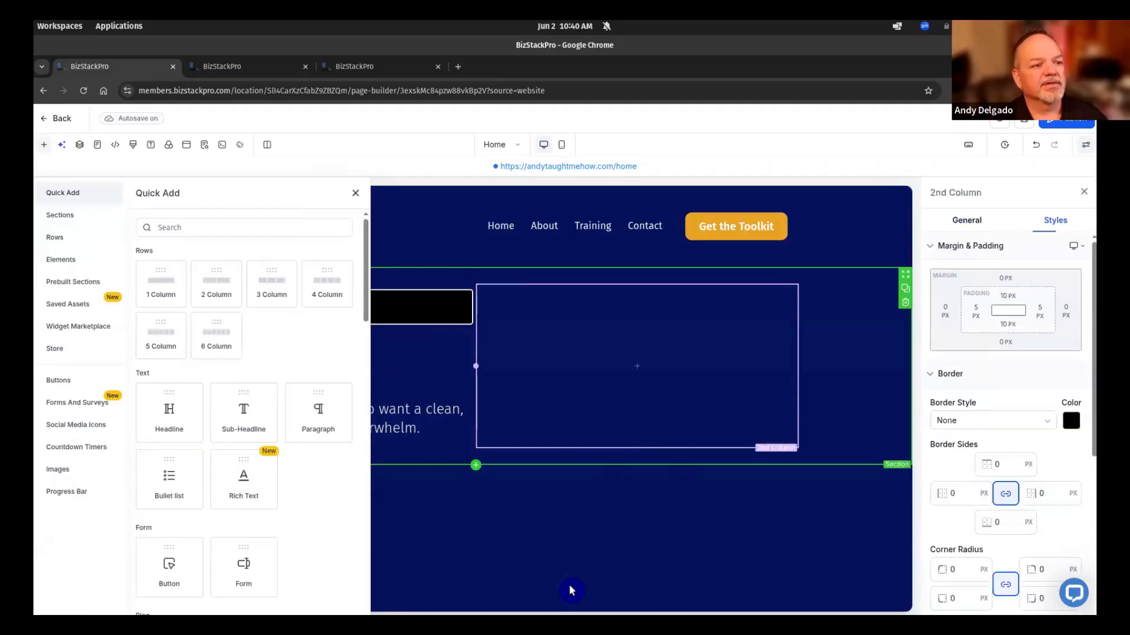
pyautogui.click(353, 190)
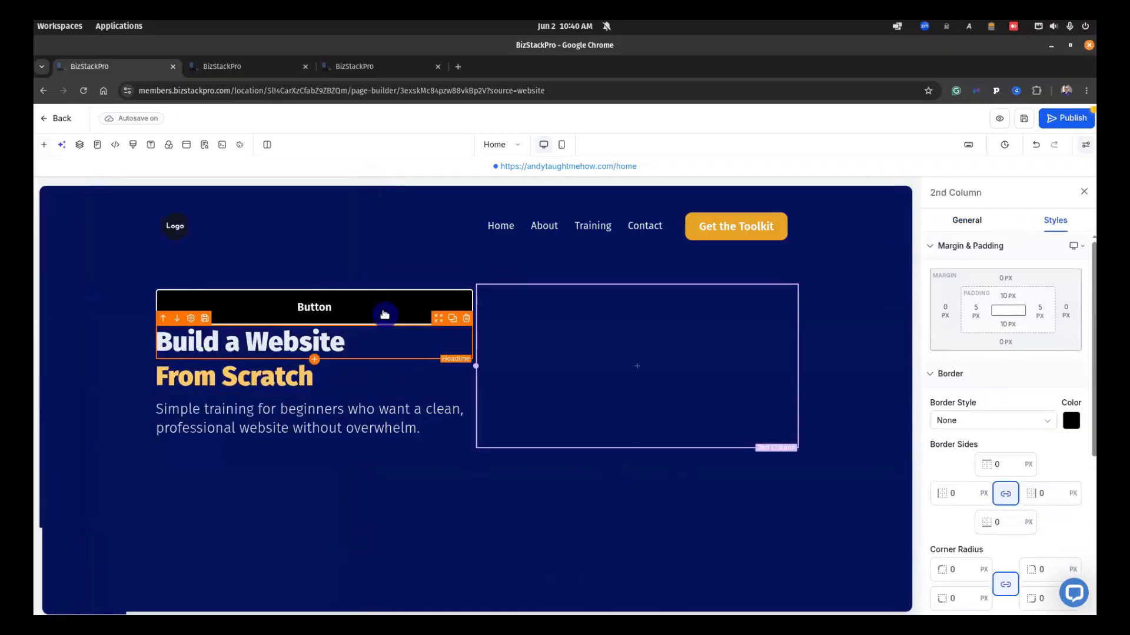
# Change the width style of the black button above the headlines to Fluid
pyautogui.click(383, 311)
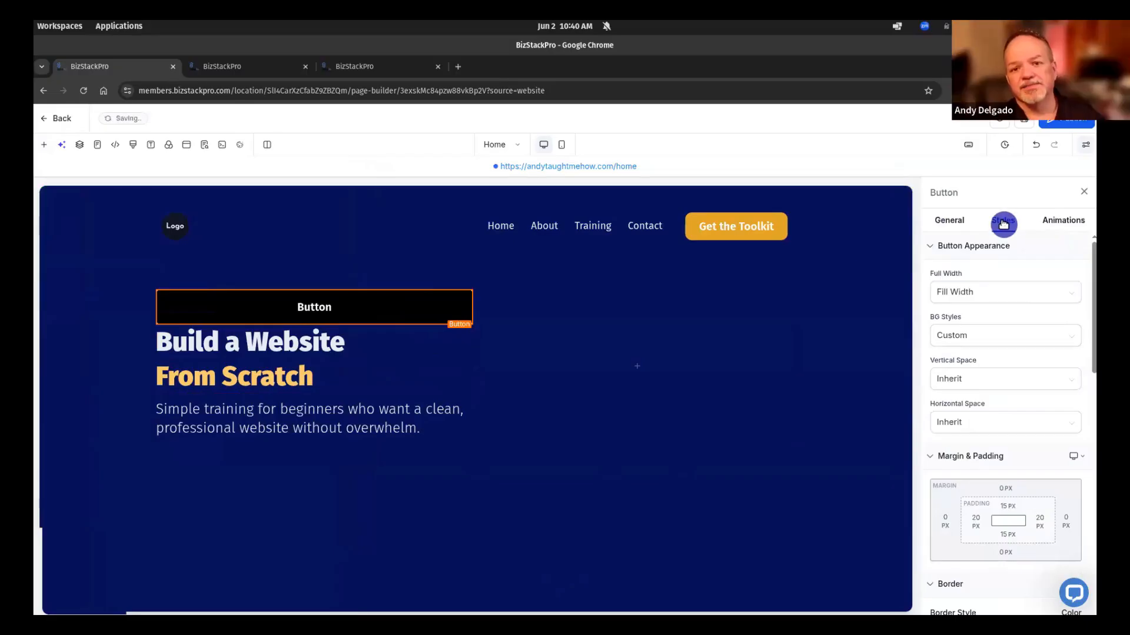
pyautogui.click(994, 290)
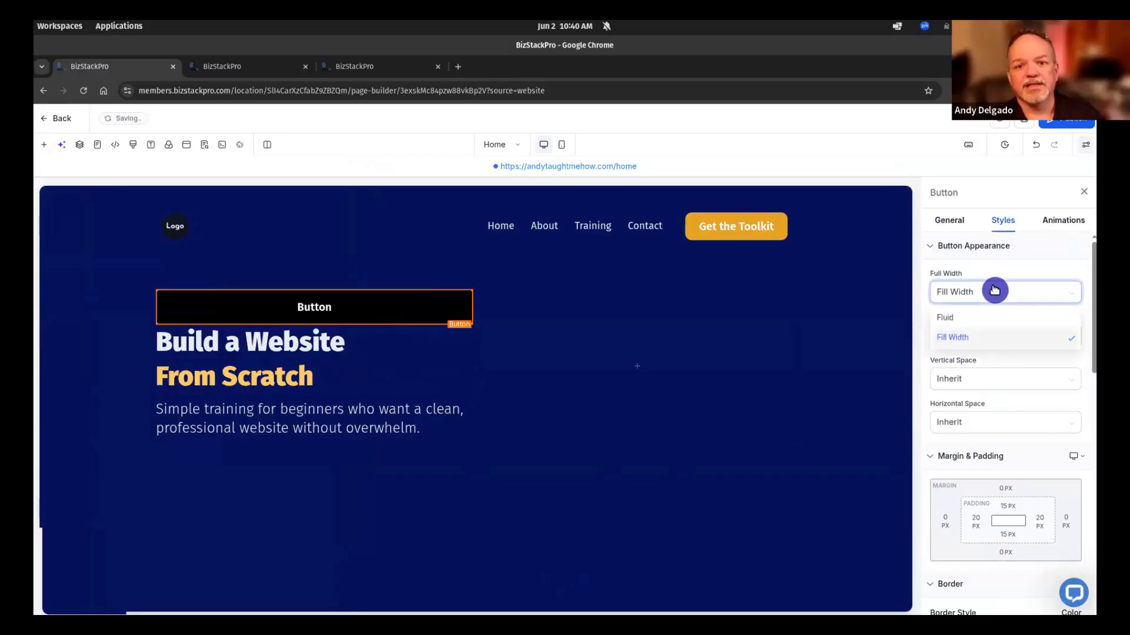
pyautogui.click(986, 318)
# Rename the black button element as "Pill"
pyautogui.click(950, 221)
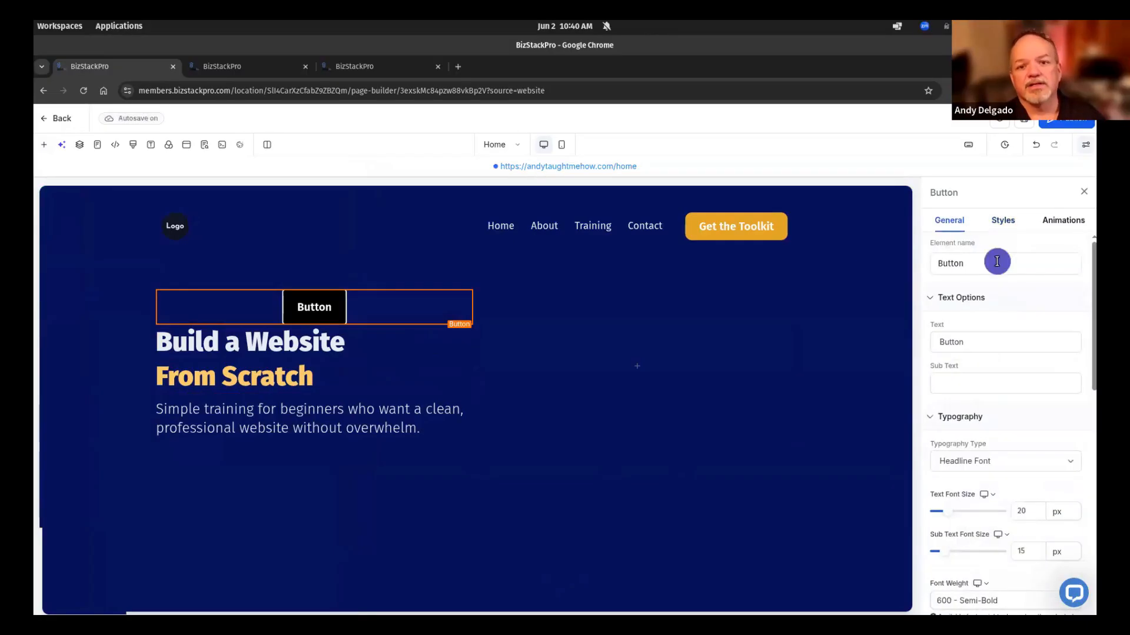
pyautogui.click(988, 269)
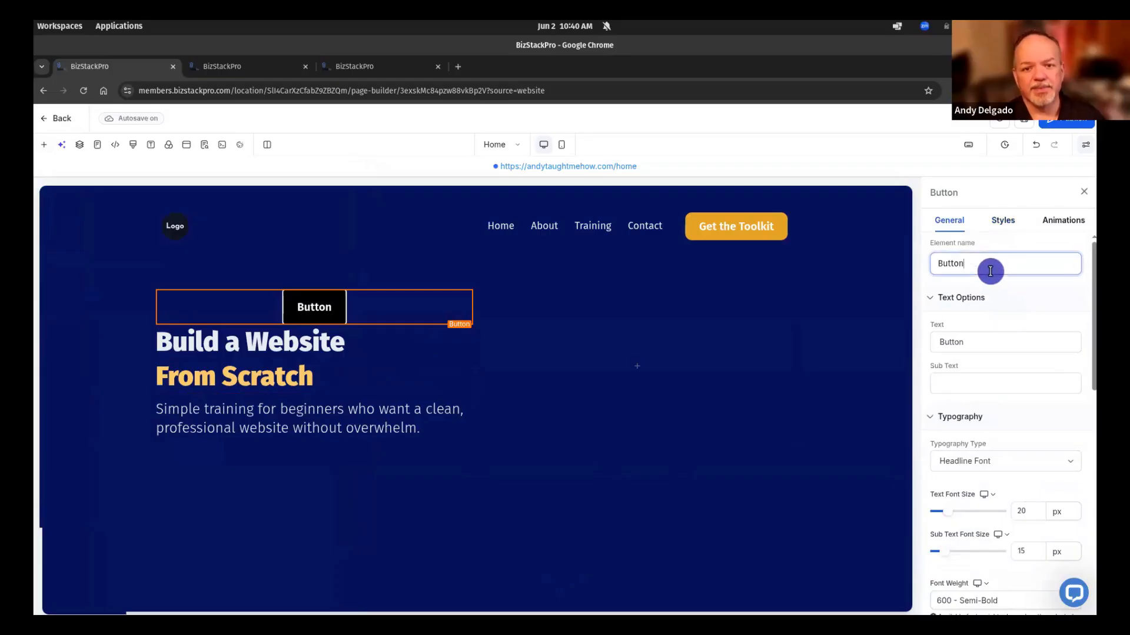
pyautogui.hotkey('ctrl', 'a')
pyautogui.write('P')
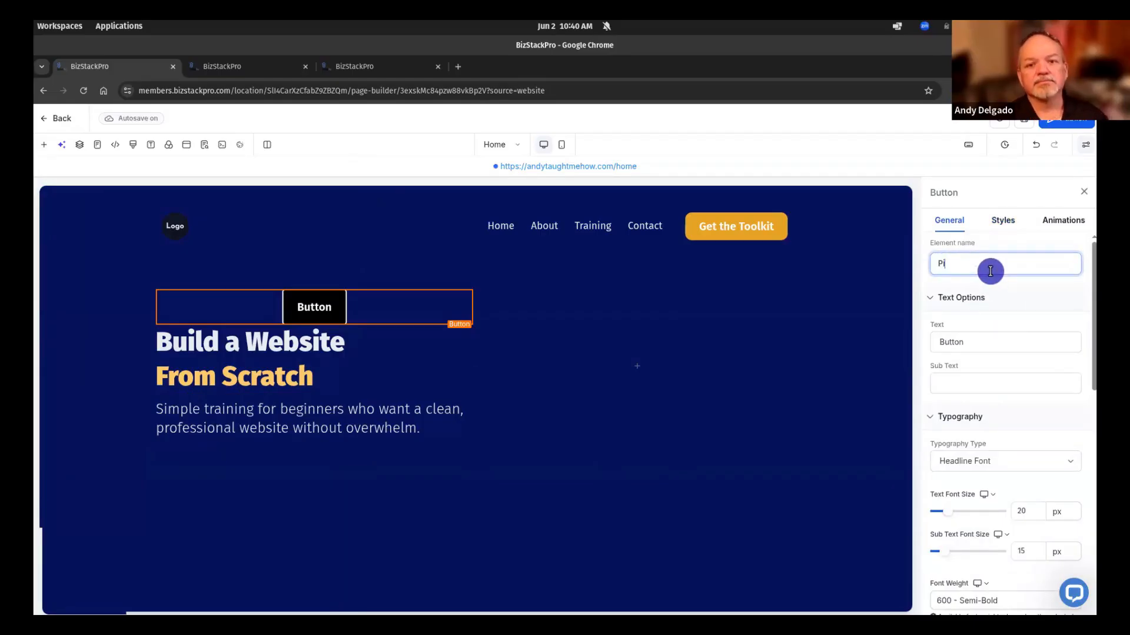
# Replace the pill button's text with "STEP BY STEP. REAL TRAINING. REAL RESULT"
pyautogui.click(989, 331)
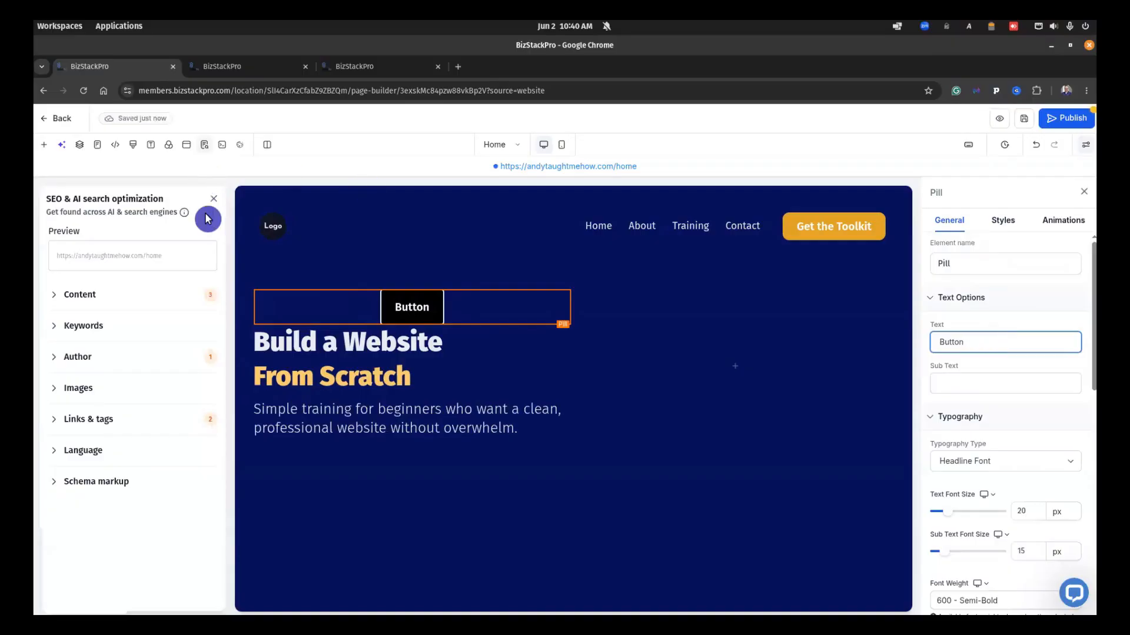
pyautogui.click(213, 200)
pyautogui.click(990, 344)
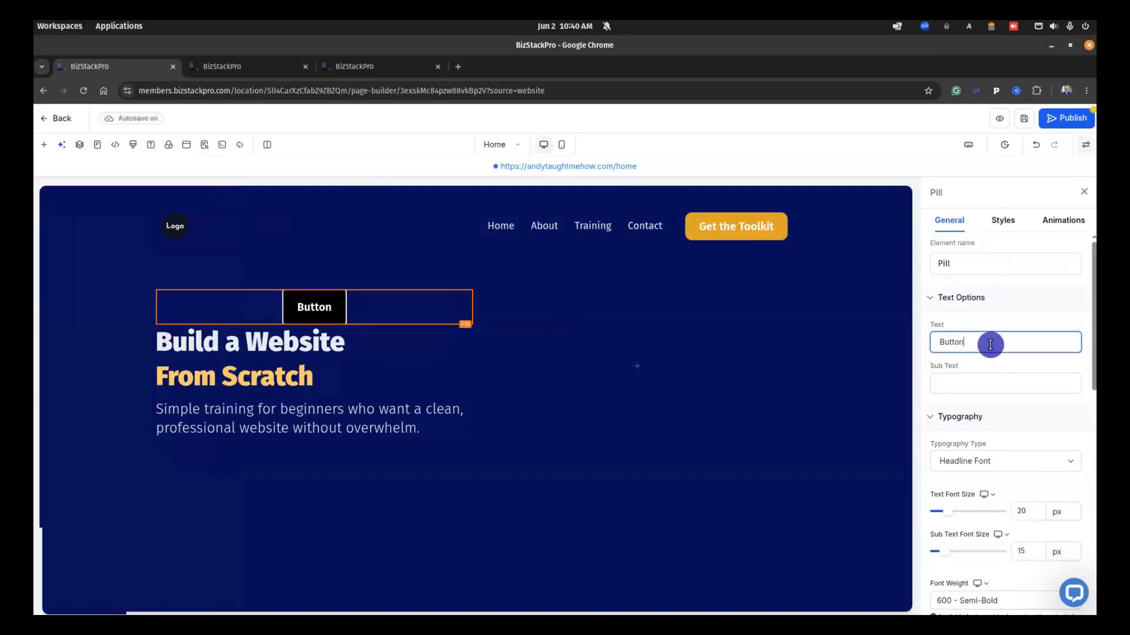
pyautogui.press('BackSpace')
pyautogui.press('BackSpace')
pyautogui.press('BackSpace')
pyautogui.press('BackSpace')
pyautogui.press('BackSpace')
pyautogui.press('BackSpace')
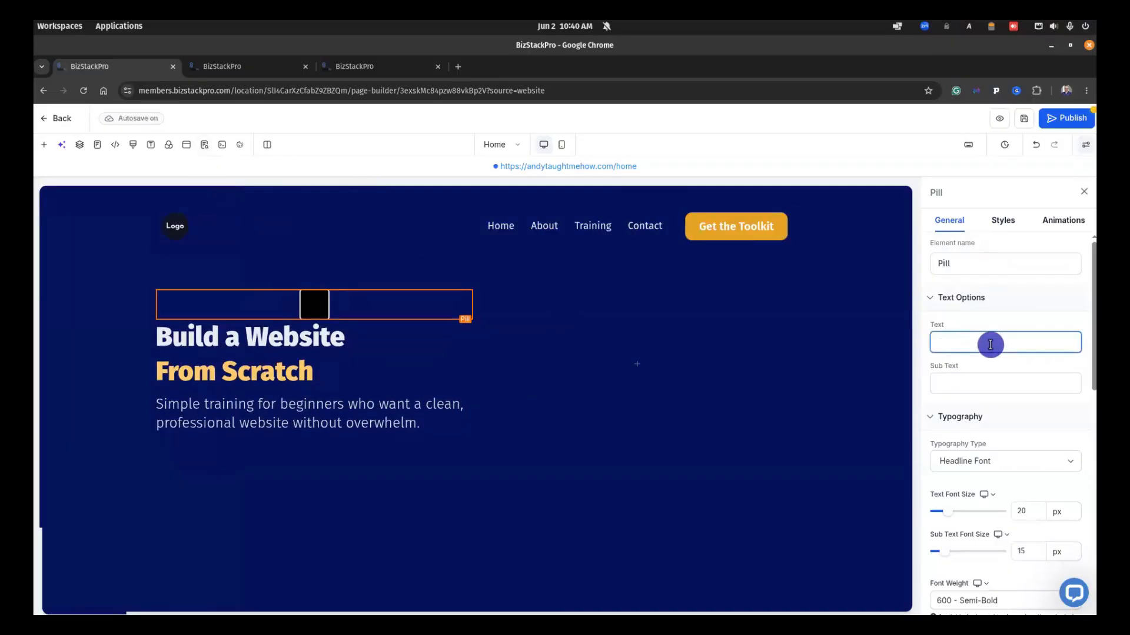
pyautogui.write('STEP BY STEP')
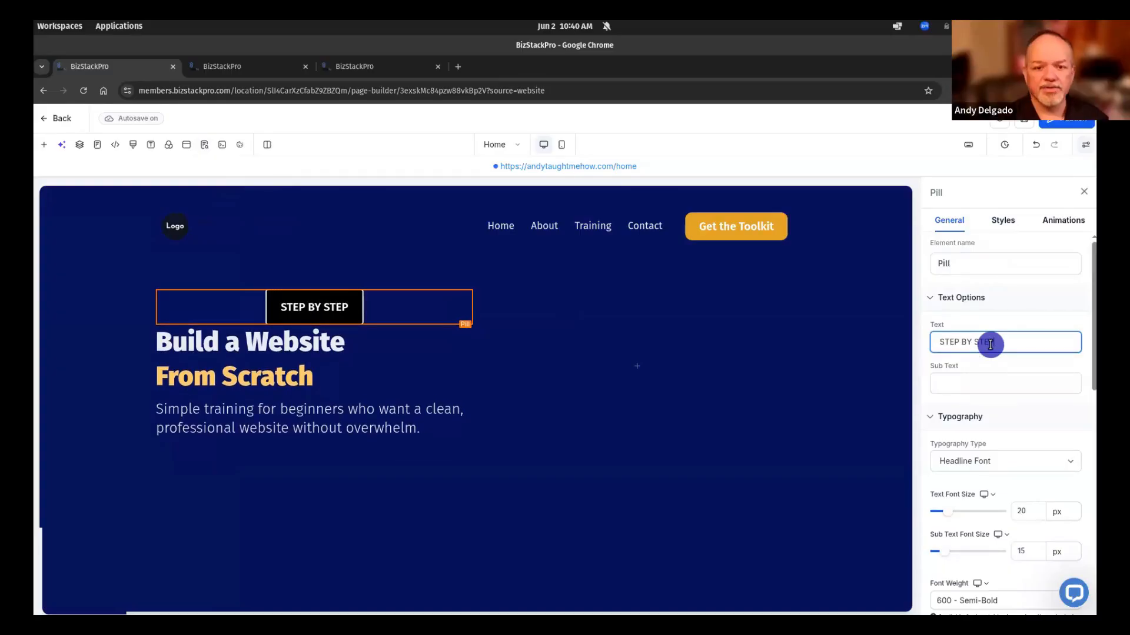
pyautogui.write('. RT')
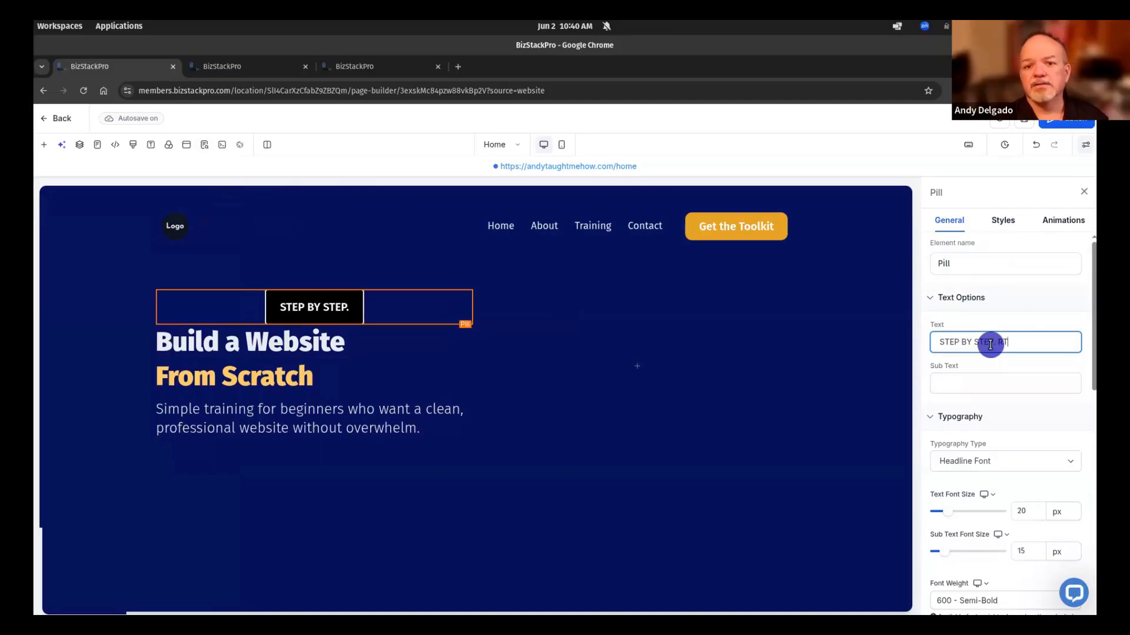
pyautogui.press('BackSpace')
pyautogui.write('R')
pyautogui.press('BackSpace')
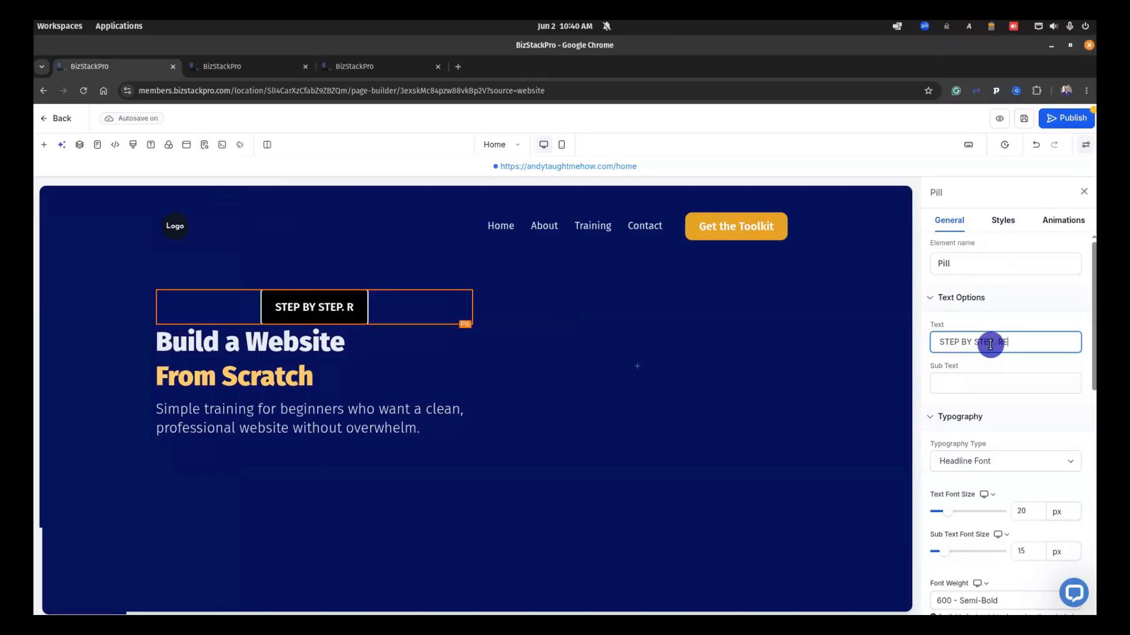
pyautogui.write('EAL TRAINING.. R')
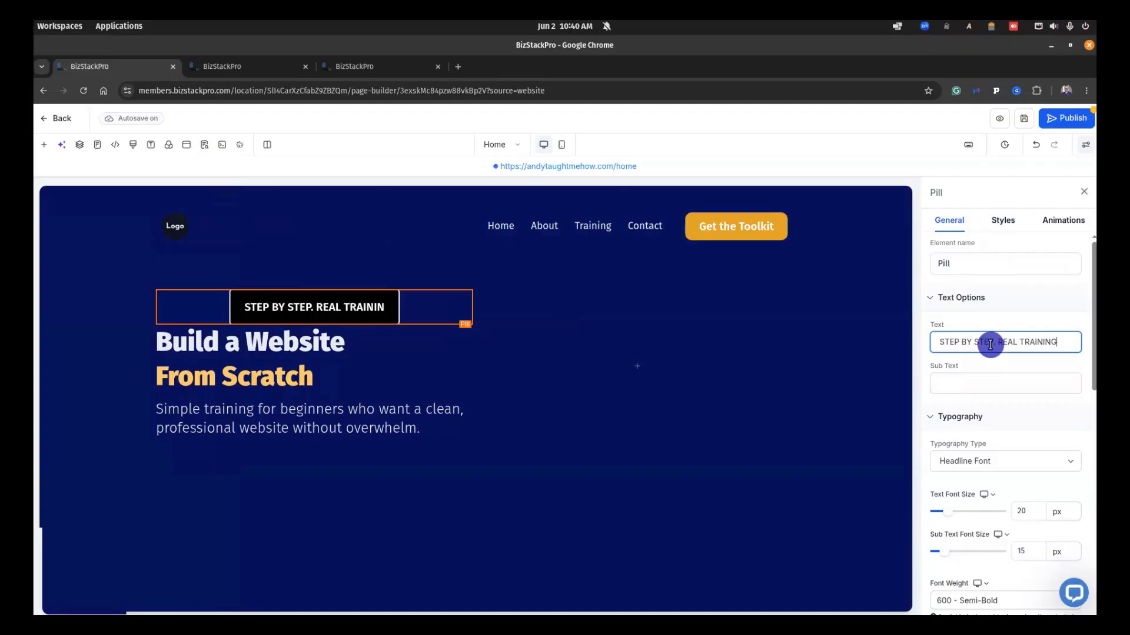
pyautogui.press('BackSpace')
pyautogui.press('BackSpace')
pyautogui.press('BackSpace')
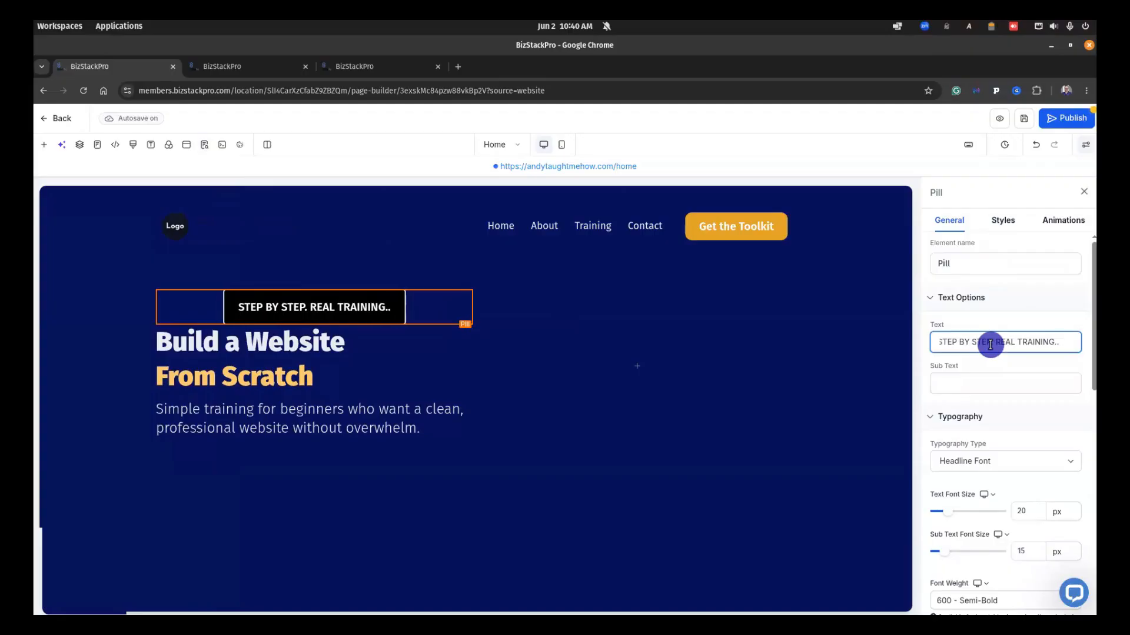
pyautogui.write('REAL RESULT')
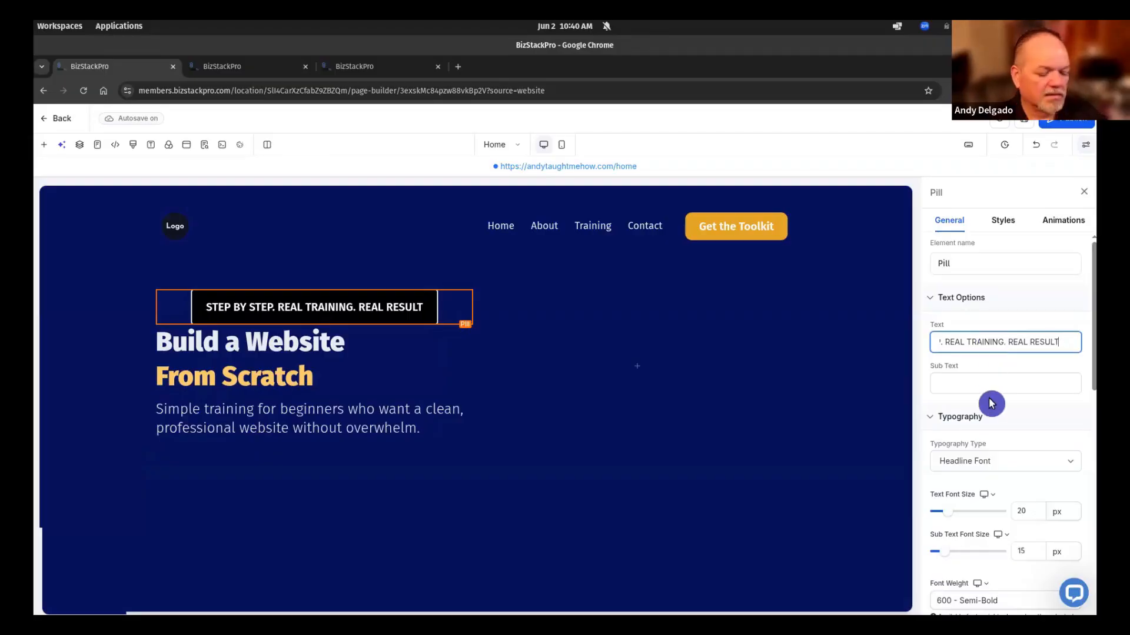
# Complete the pill's text as "STEP BY STEP. REAL TRAINING. REAL RESULTS."
pyautogui.write('S.')
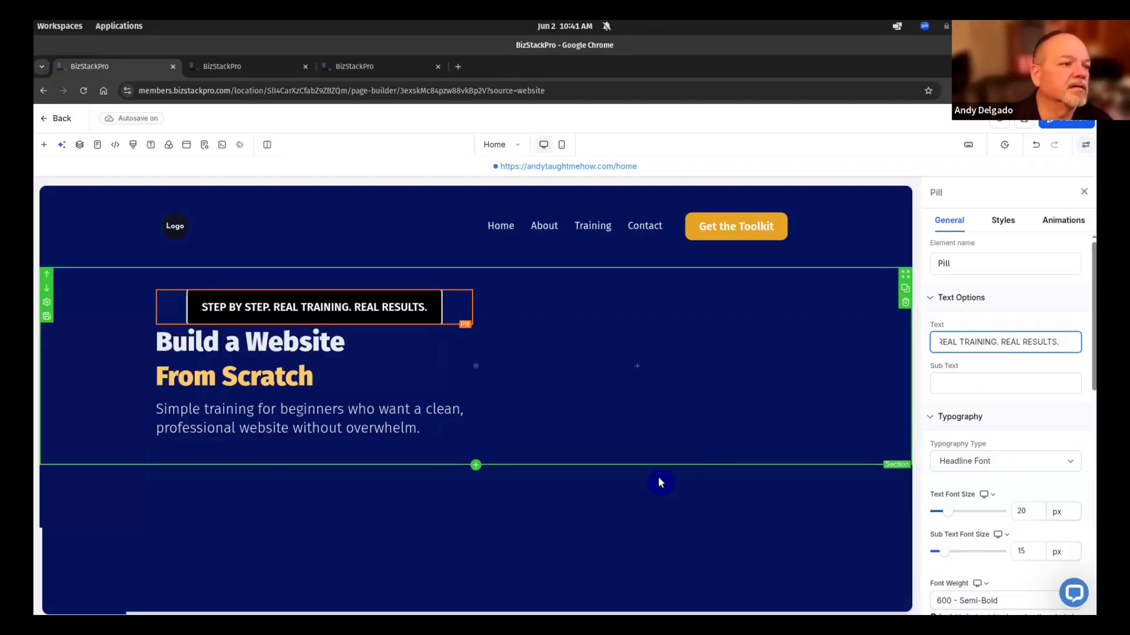
pyautogui.click(415, 312)
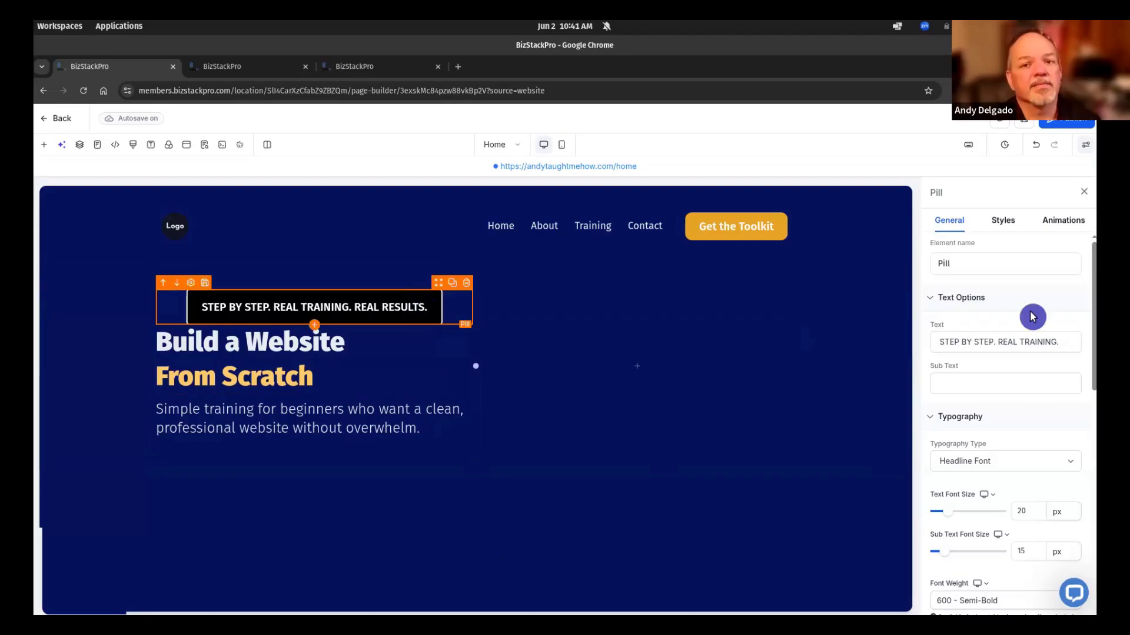
# Set the pill's border sides to 1 px and all its corner radii to 999 px
pyautogui.click(1006, 221)
pyautogui.scroll(-5, 1033, 375)
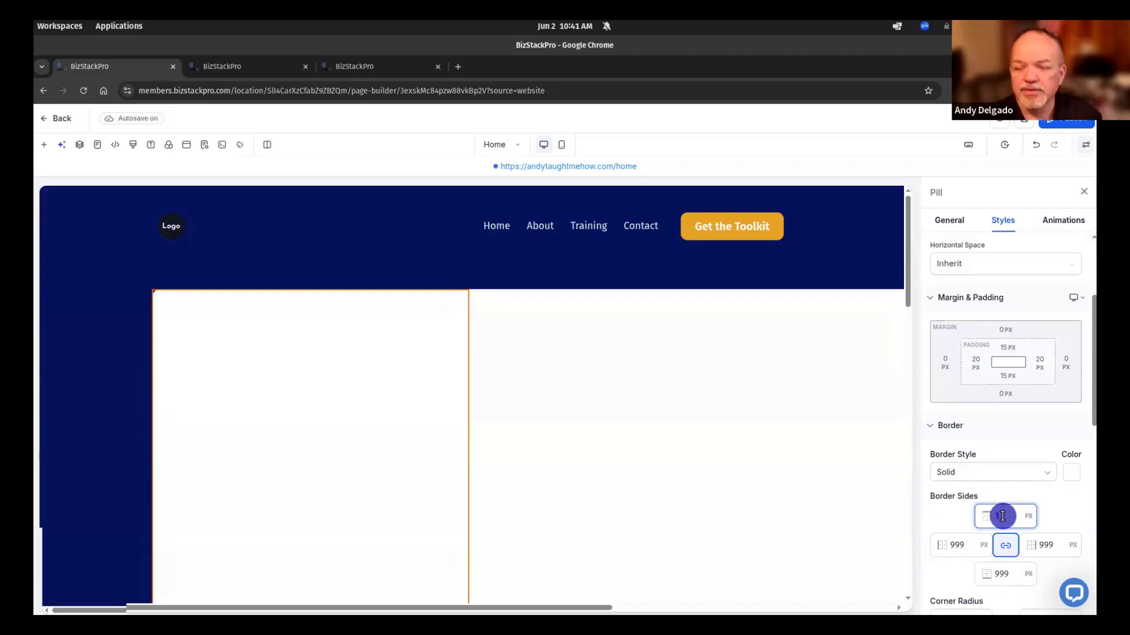
pyautogui.scroll(-3, 1001, 516)
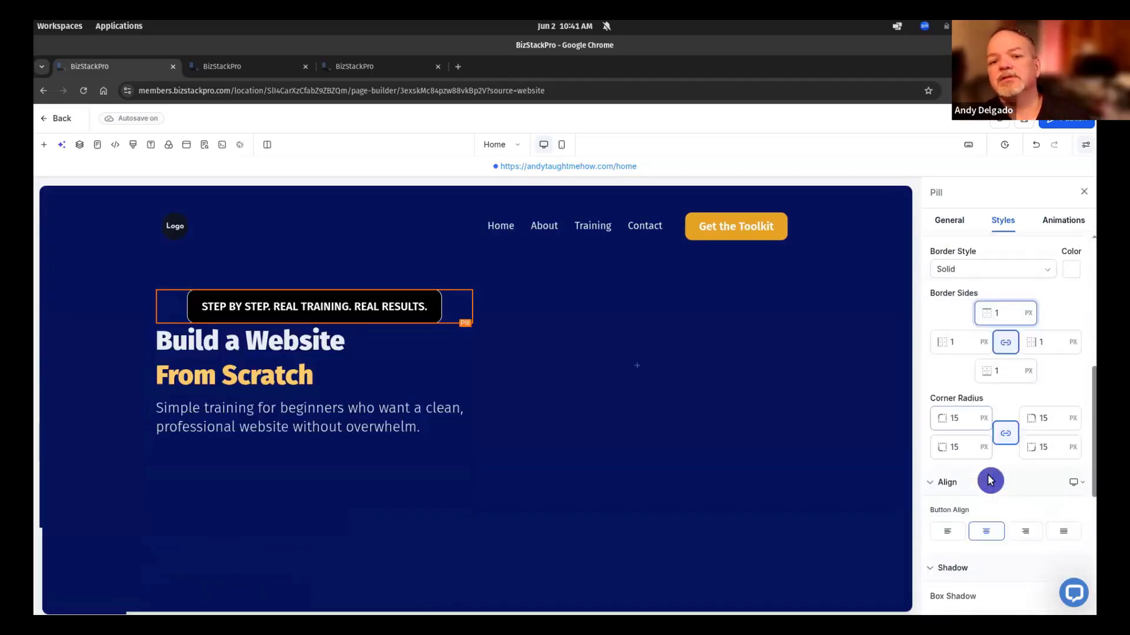
pyautogui.scroll(-1, 988, 489)
pyautogui.click(938, 388)
pyautogui.doubleClick(938, 387)
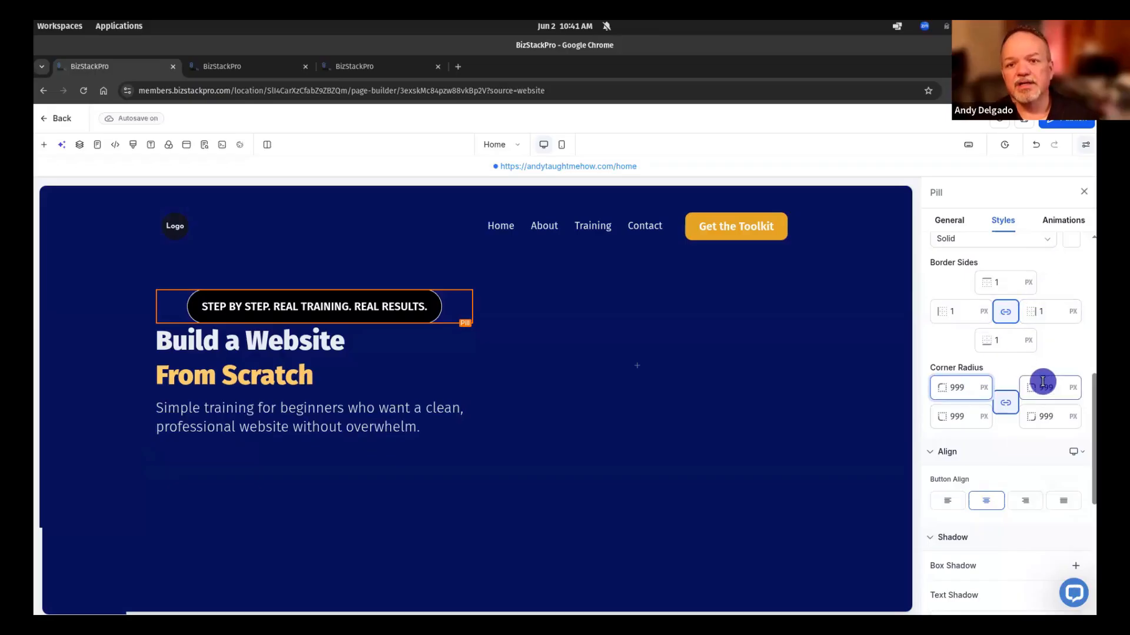
# Change the pill's border color to the brand color Gold
pyautogui.scroll(2, 1044, 389)
pyautogui.click(1070, 327)
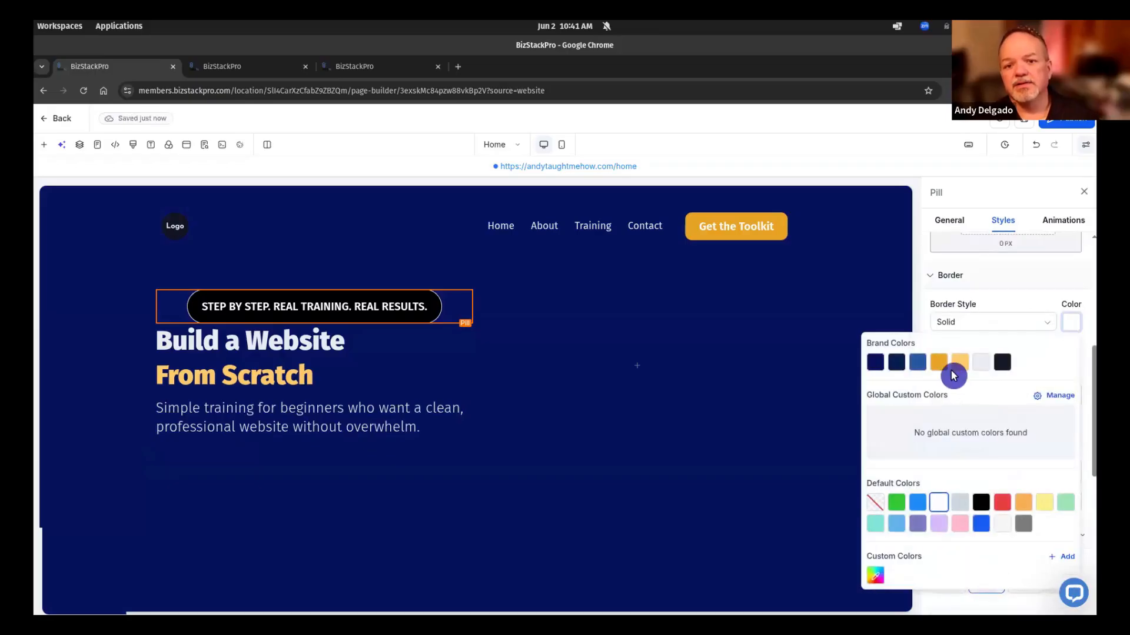
pyautogui.click(955, 366)
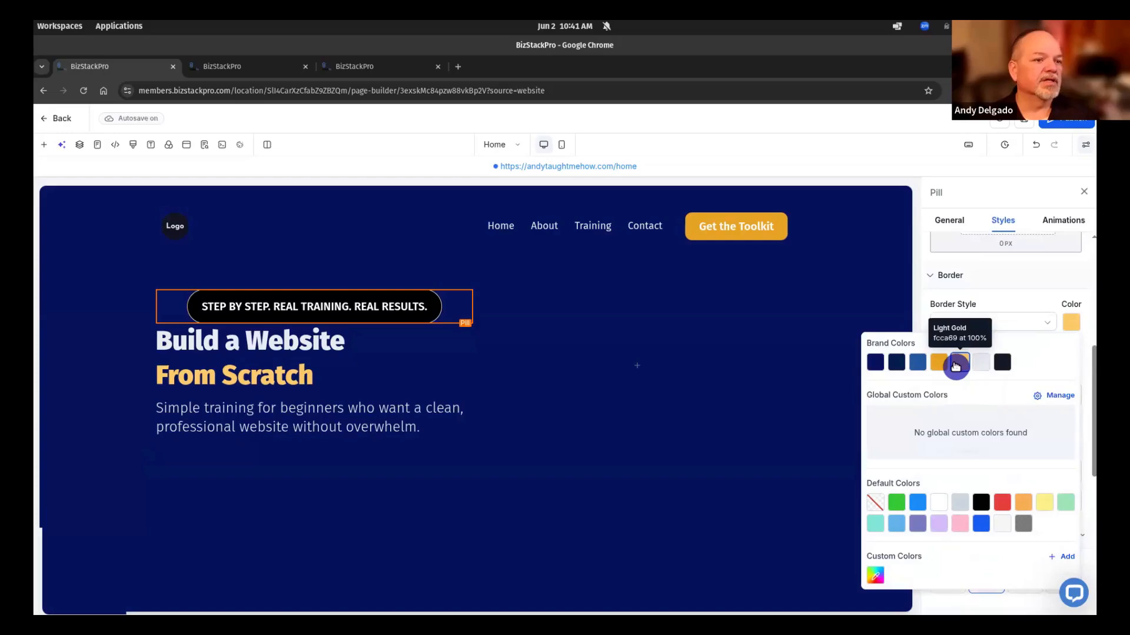
pyautogui.click(939, 363)
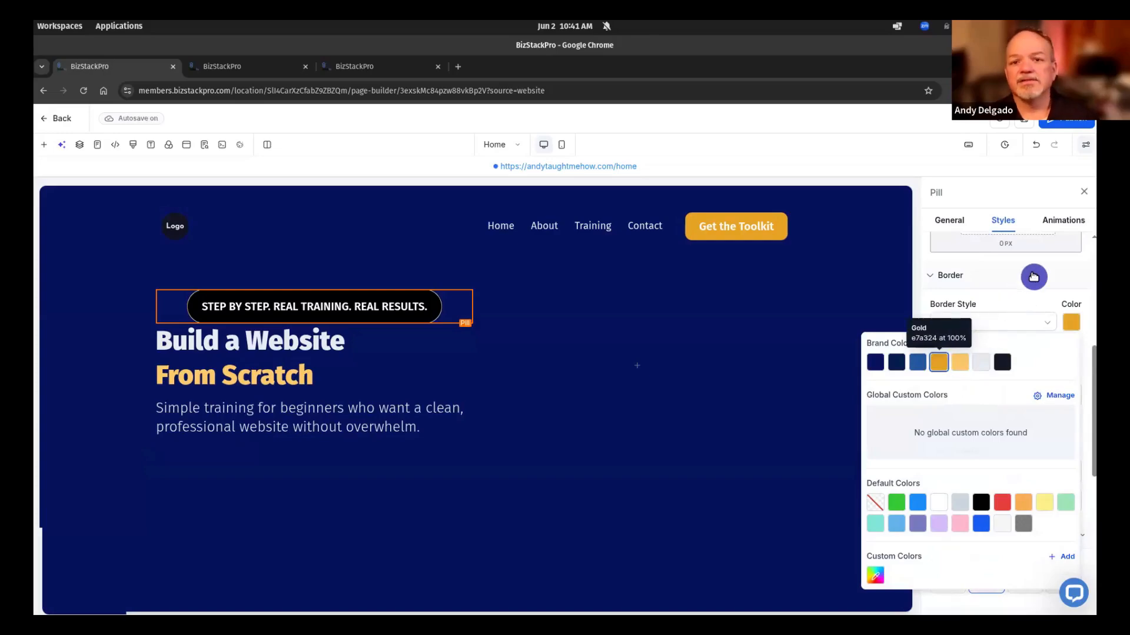
pyautogui.click(1033, 280)
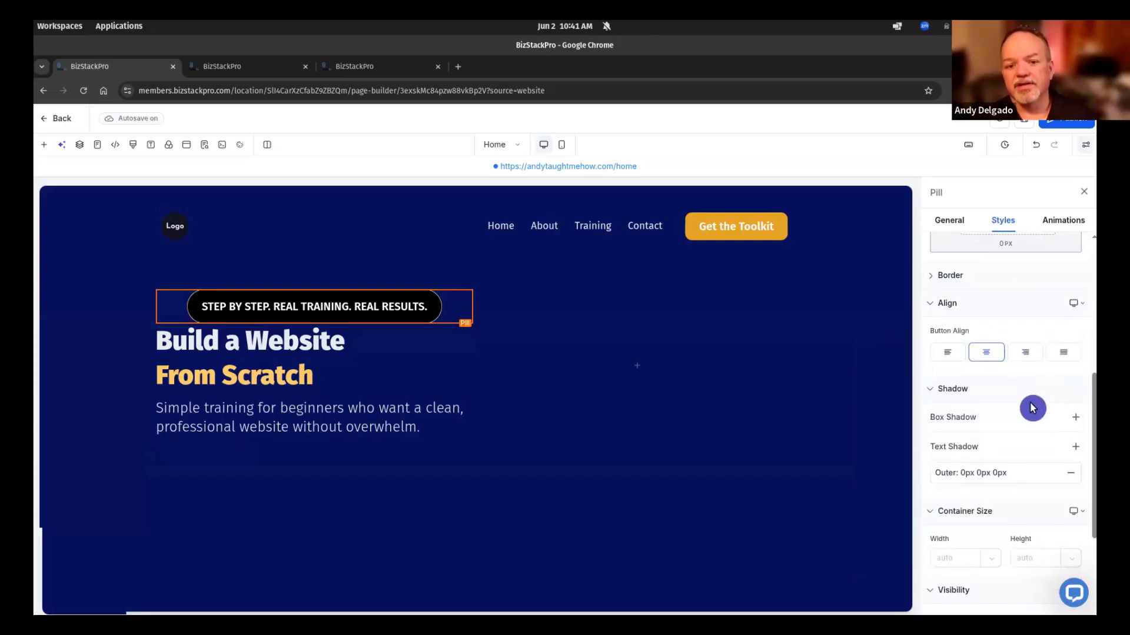
# Set the pill's border thickness to 2 px on all sides
pyautogui.scroll(5, 1033, 408)
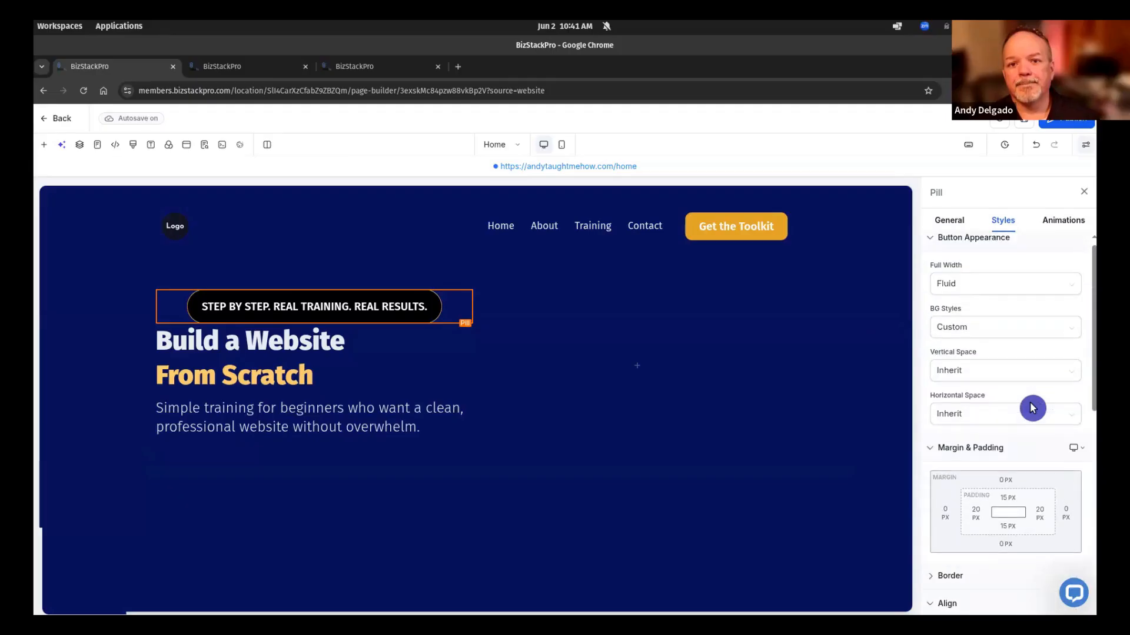
pyautogui.scroll(-5, 1033, 407)
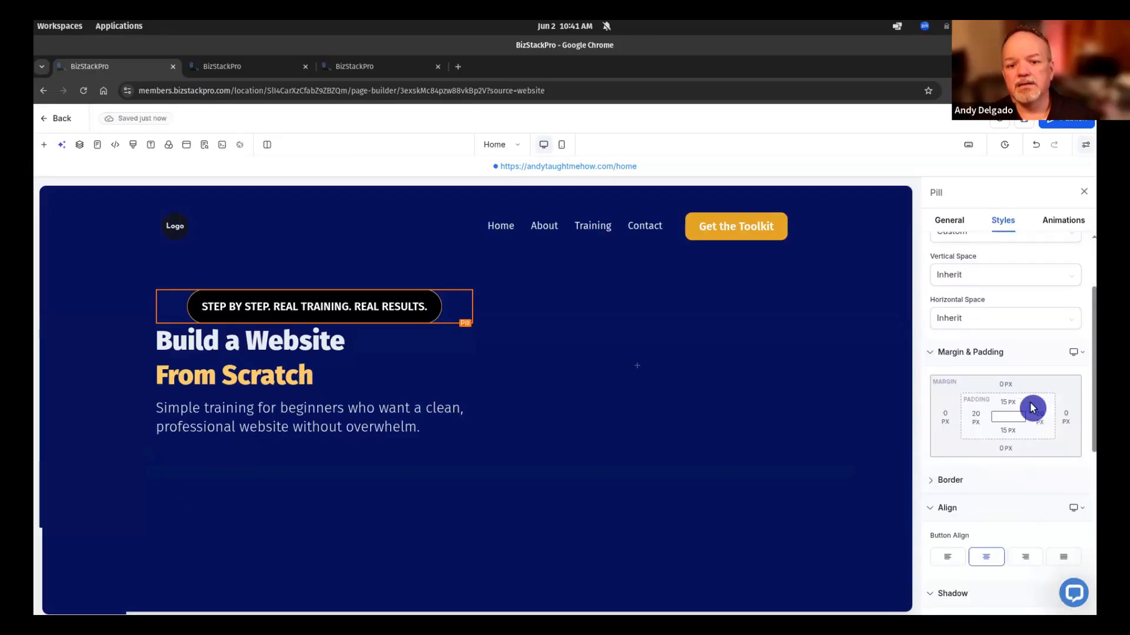
pyautogui.scroll(-4, 1033, 408)
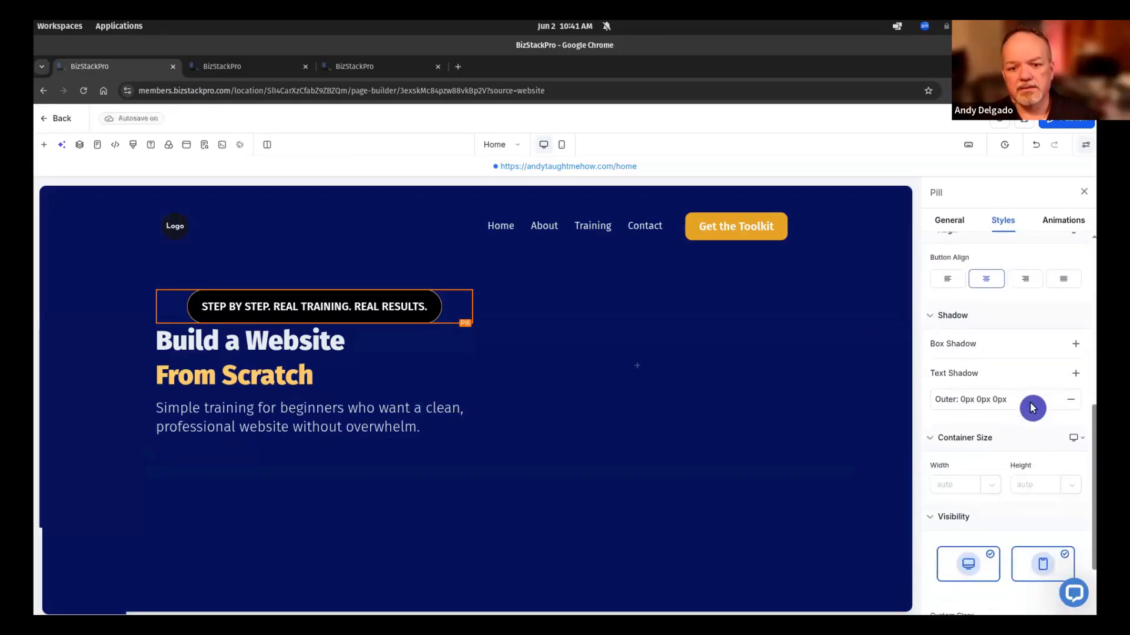
pyautogui.scroll(3, 1032, 408)
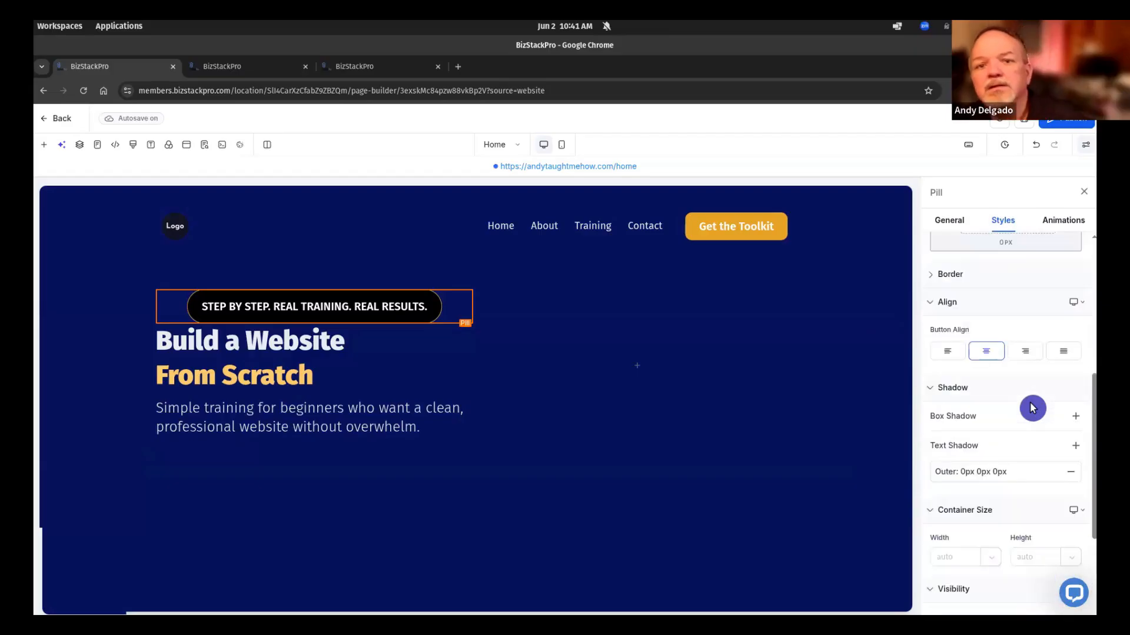
pyautogui.click(951, 273)
pyautogui.click(1006, 368)
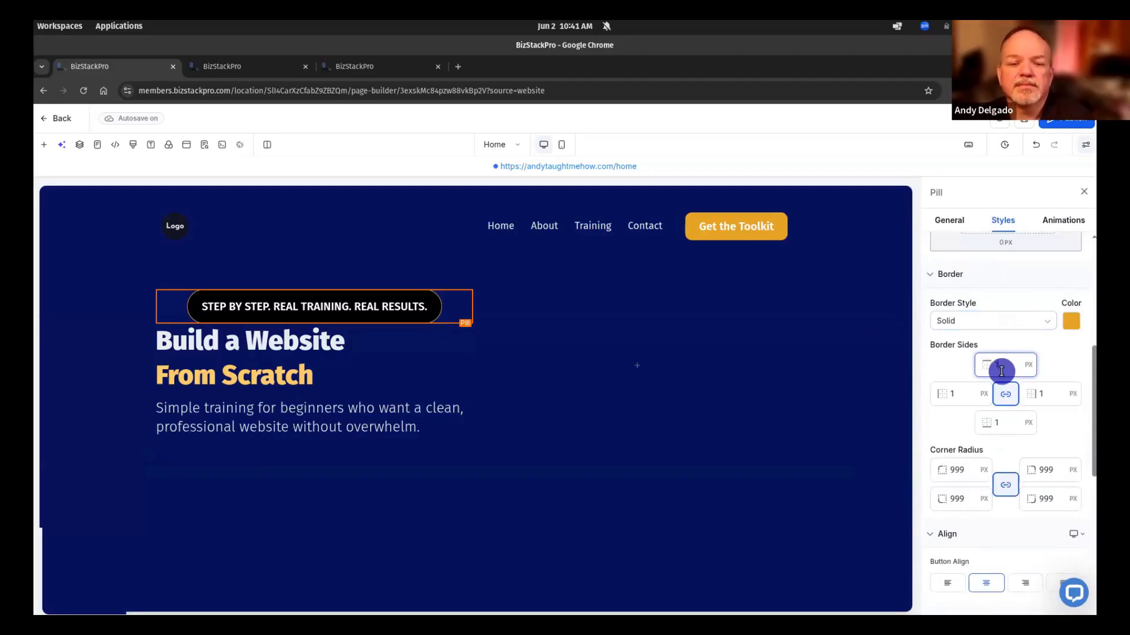
pyautogui.write('2')
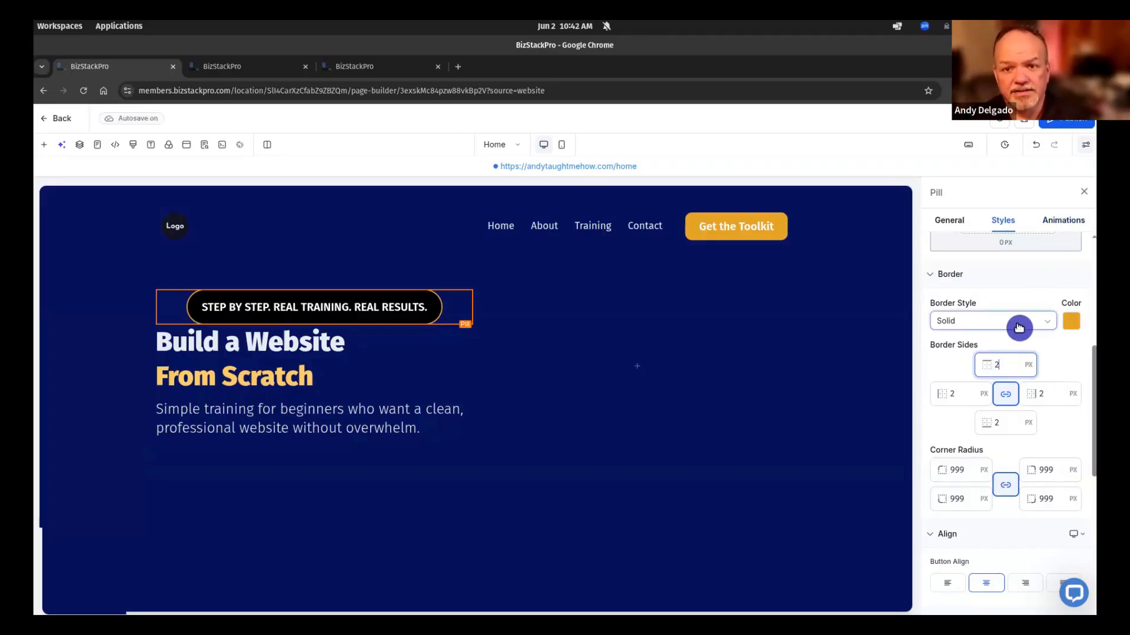
# Reduce the pill's top and bottom padding to 10 px each
pyautogui.scroll(4, 1018, 328)
pyautogui.click(1009, 420)
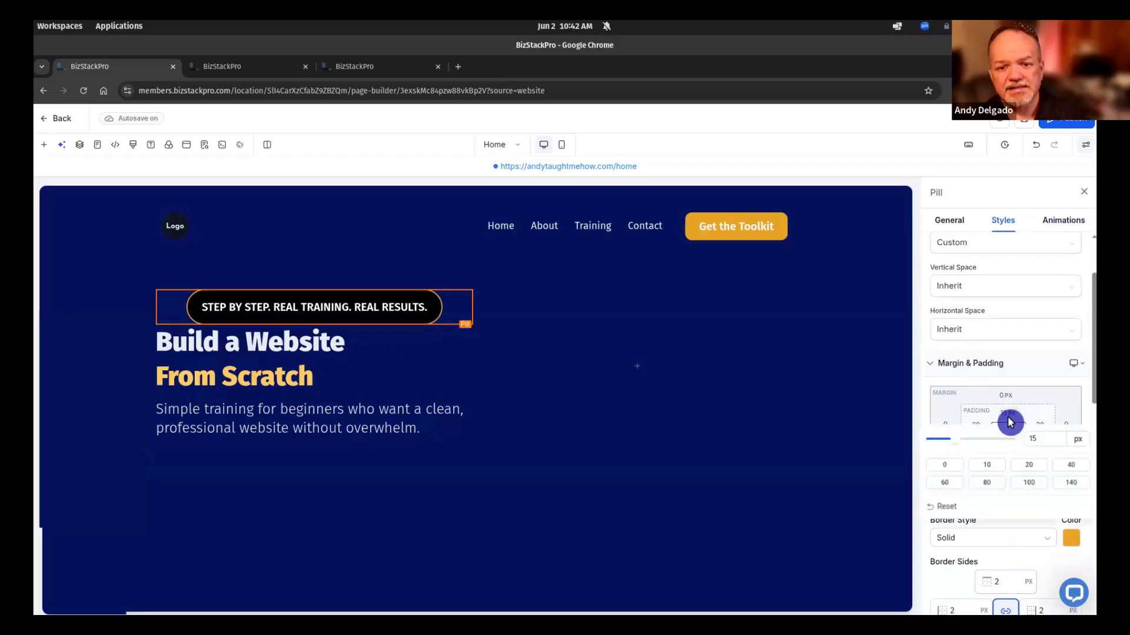
pyautogui.click(986, 465)
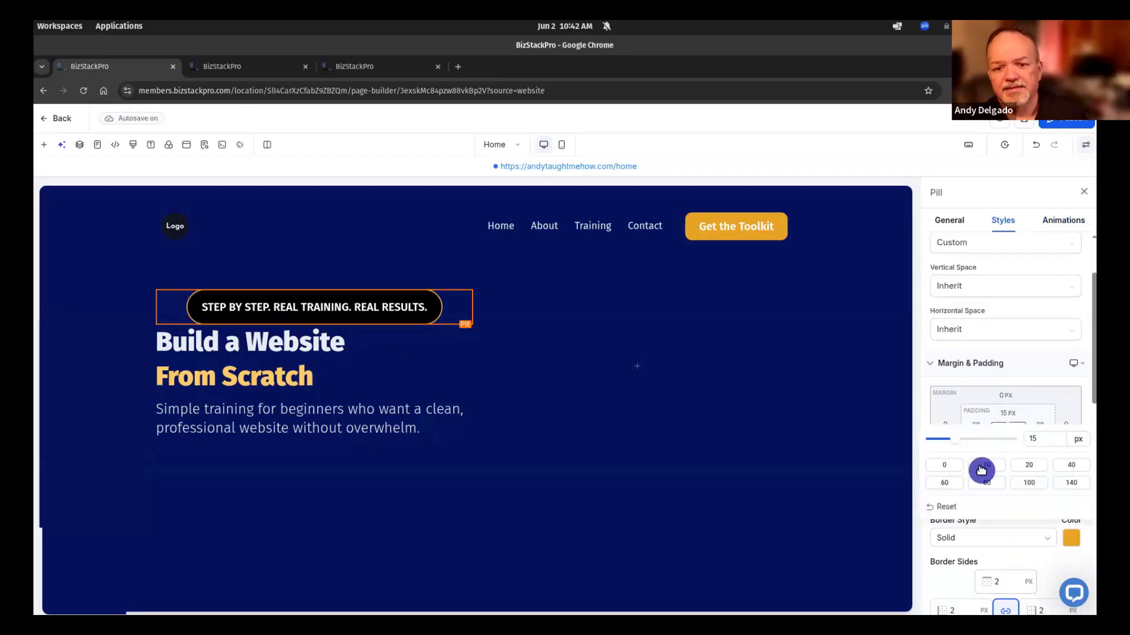
pyautogui.click(1048, 385)
pyautogui.click(1012, 450)
pyautogui.click(987, 493)
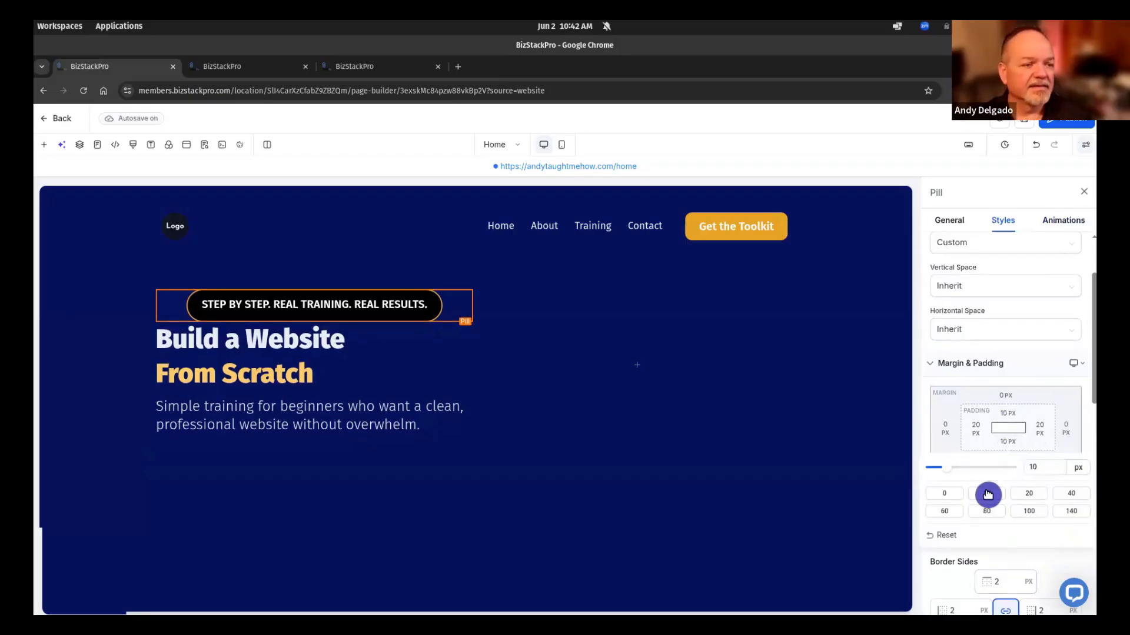
pyautogui.click(1029, 382)
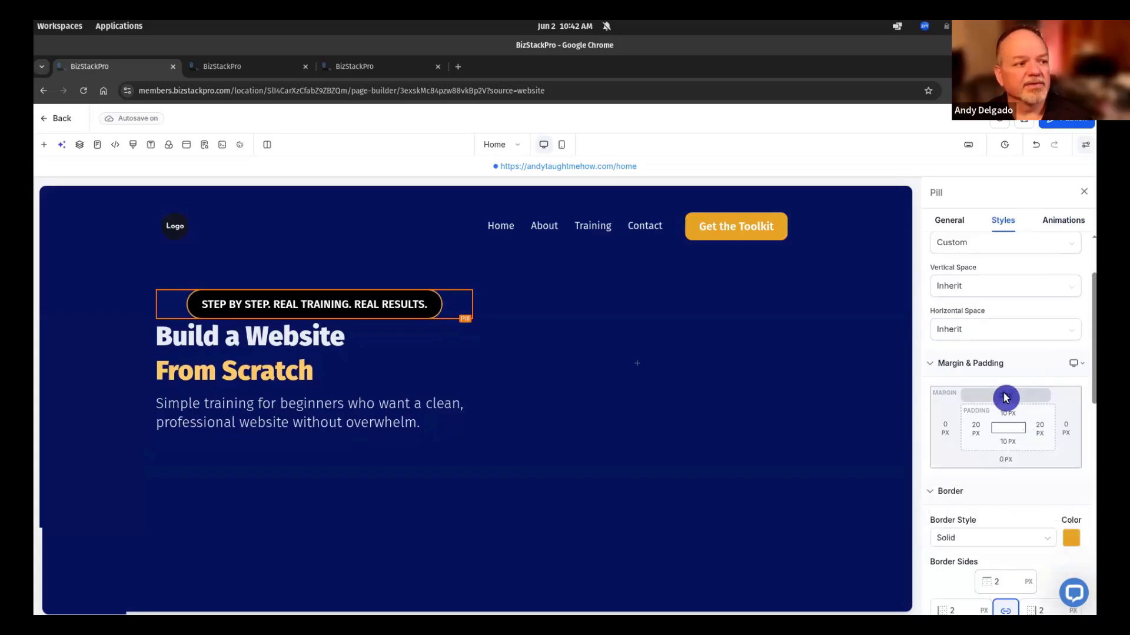
# Give the pill a 20 px bottom margin and align it to the left of its column
pyautogui.click(1005, 395)
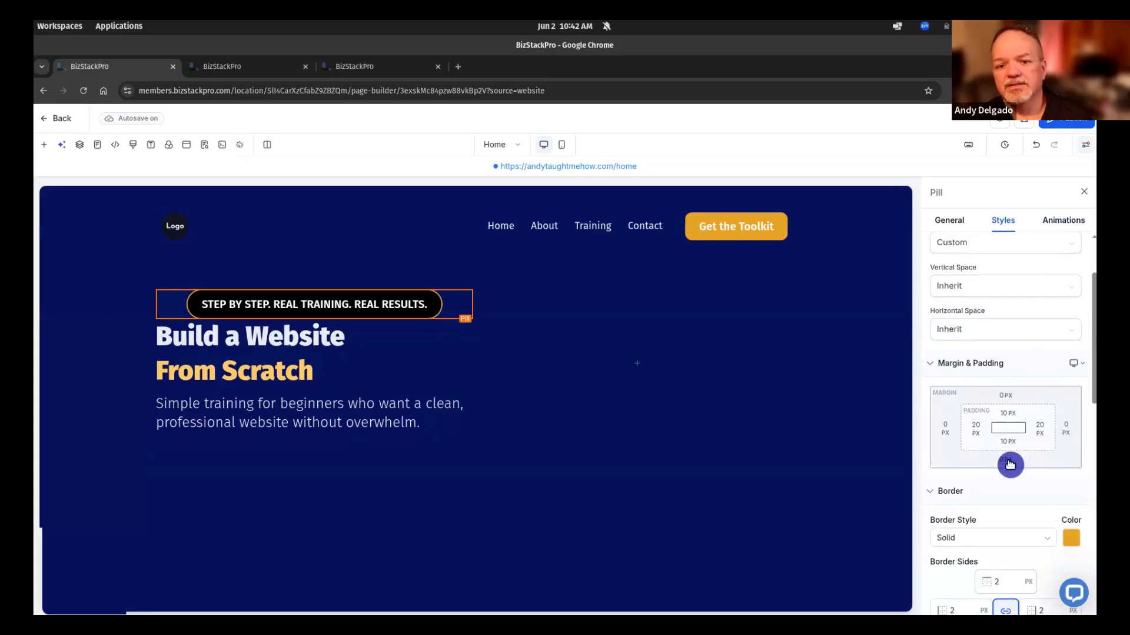
pyautogui.click(1006, 459)
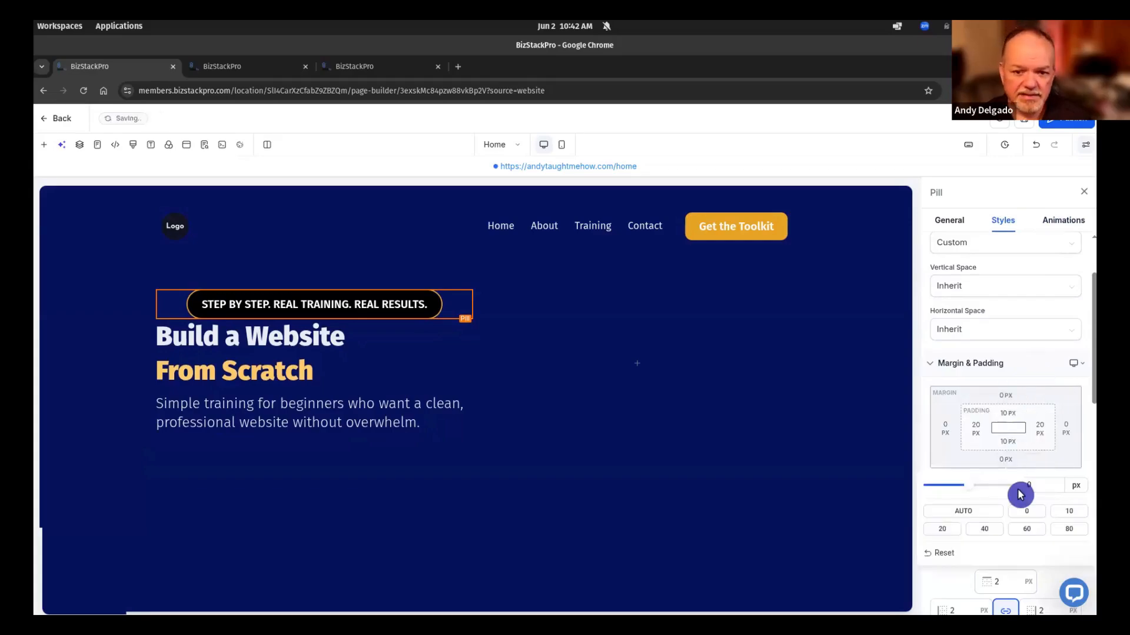
pyautogui.click(941, 529)
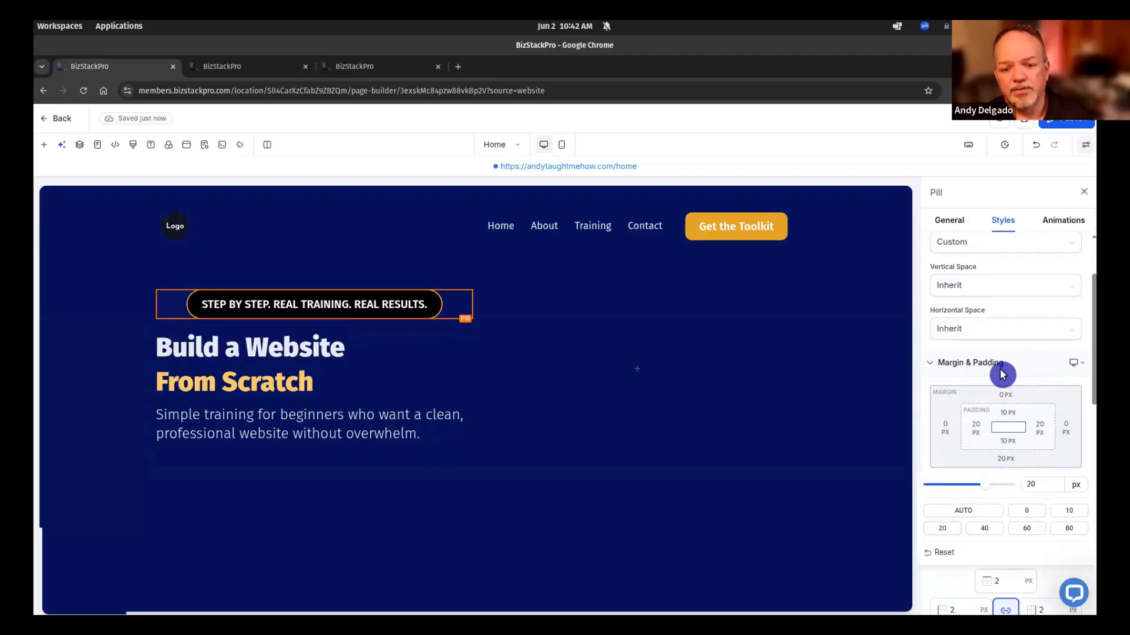
pyautogui.scroll(-5, 1002, 373)
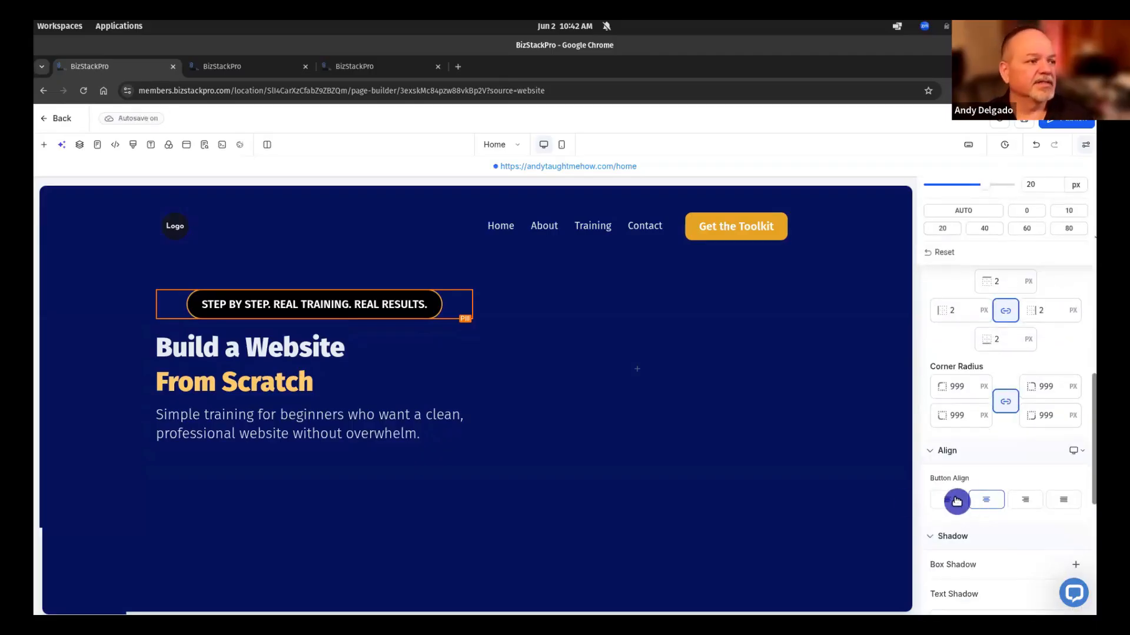
pyautogui.click(956, 500)
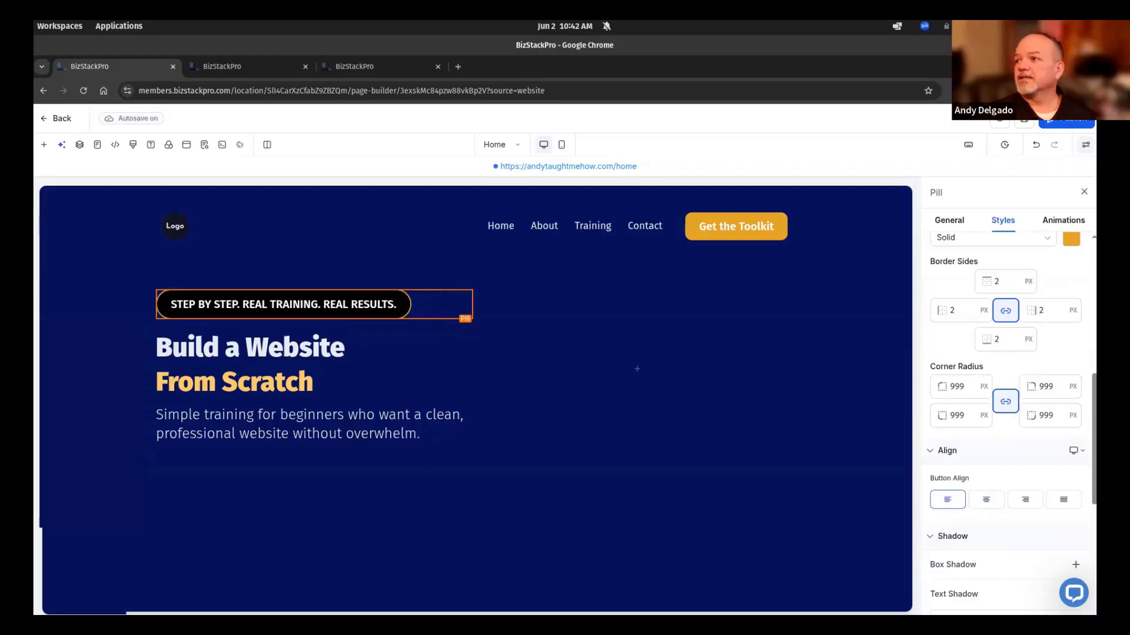
# Switch to the ATMH Session 03 presentation in Google Slides and view the header and hero mockup slide full screen
pyautogui.moveTo(1095, 106); pyautogui.dragTo(638, 148)
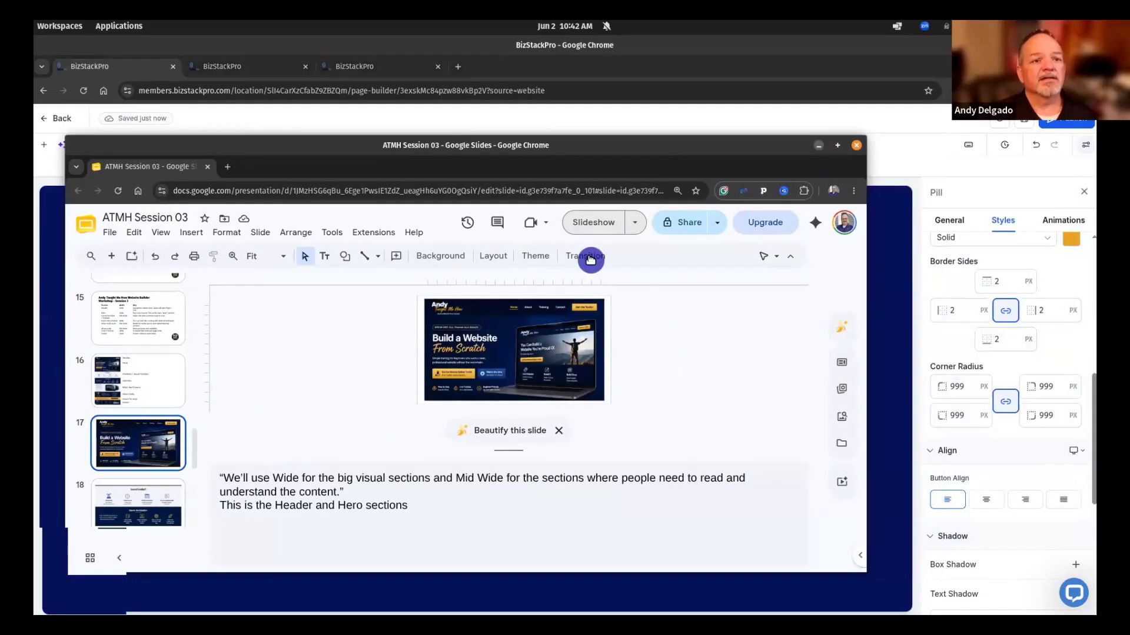
pyautogui.click(590, 223)
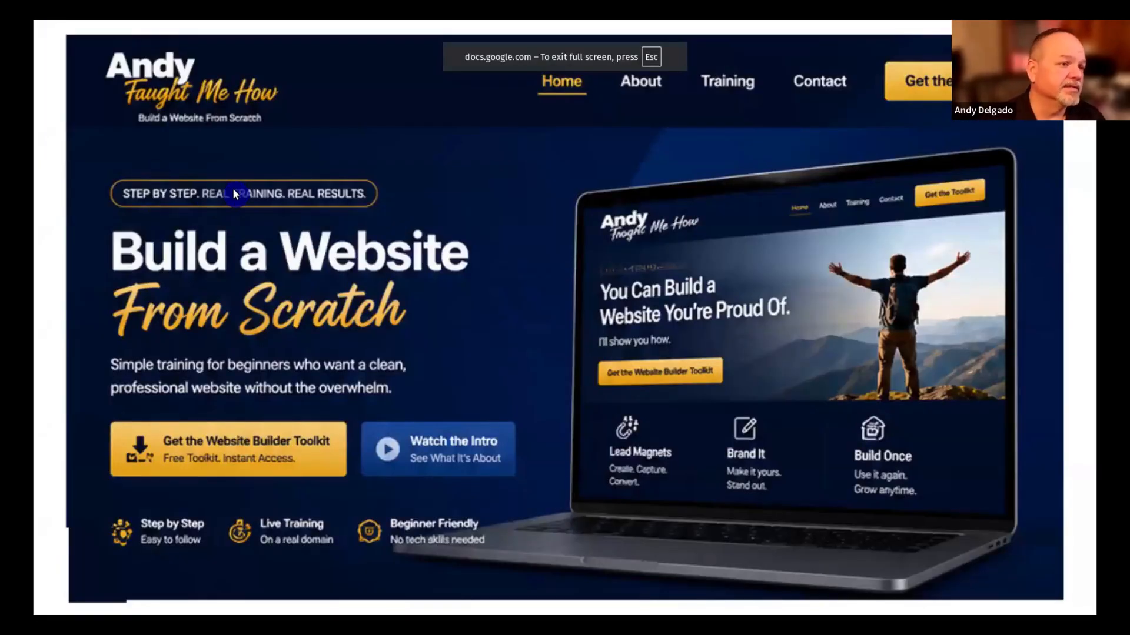
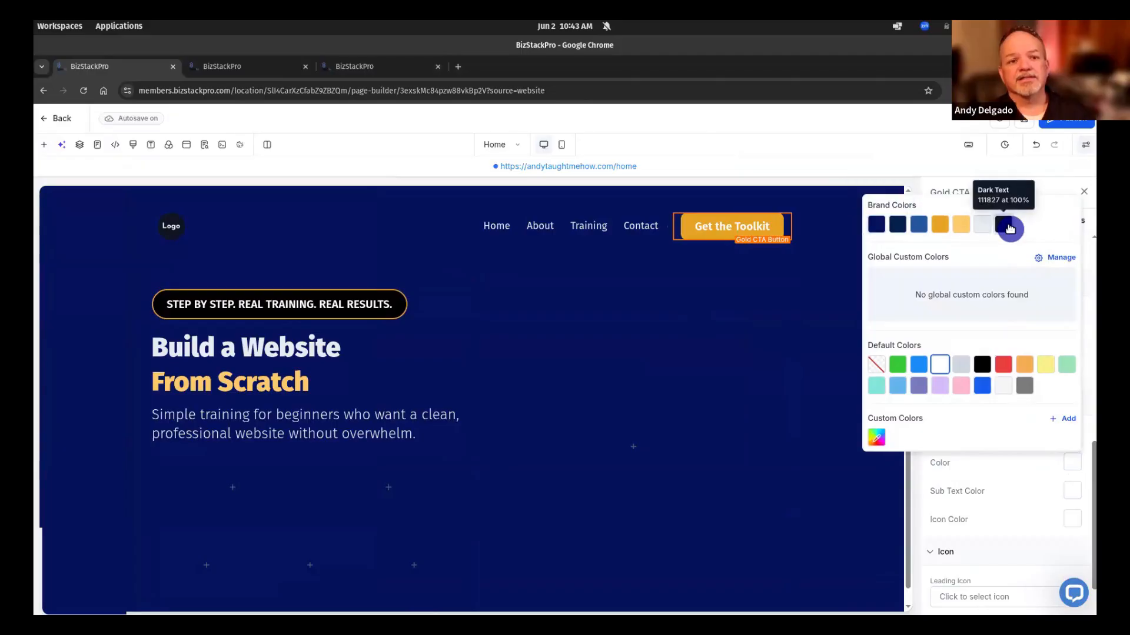
# Change the text color of the header's "Get the Toolkit" button to the brand color Dark Text
pyautogui.click(1008, 227)
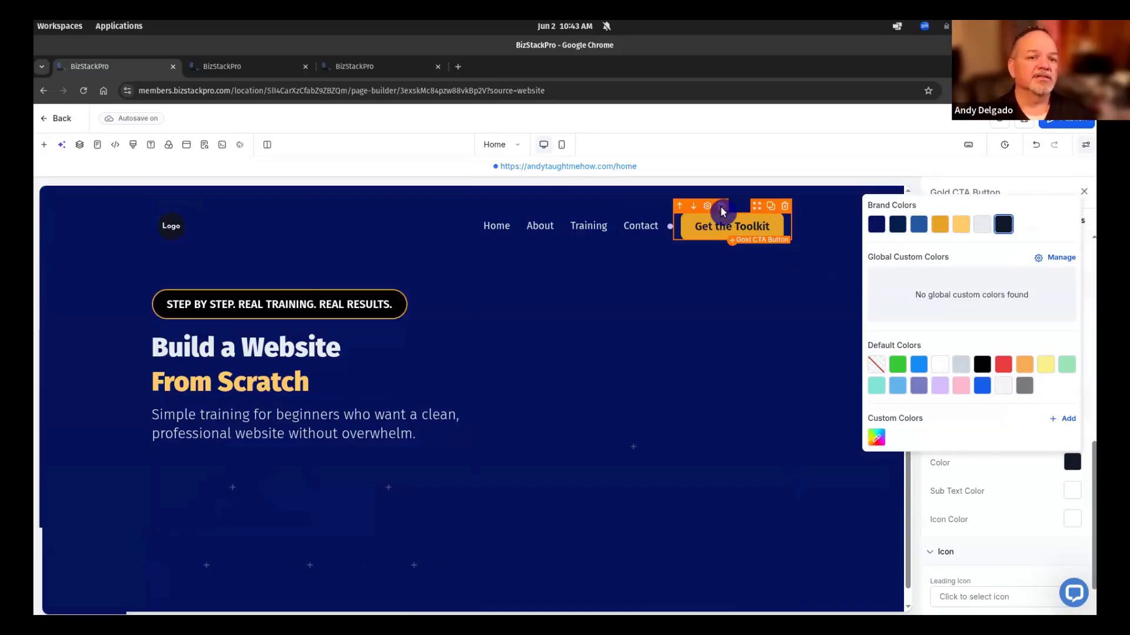
pyautogui.click(721, 207)
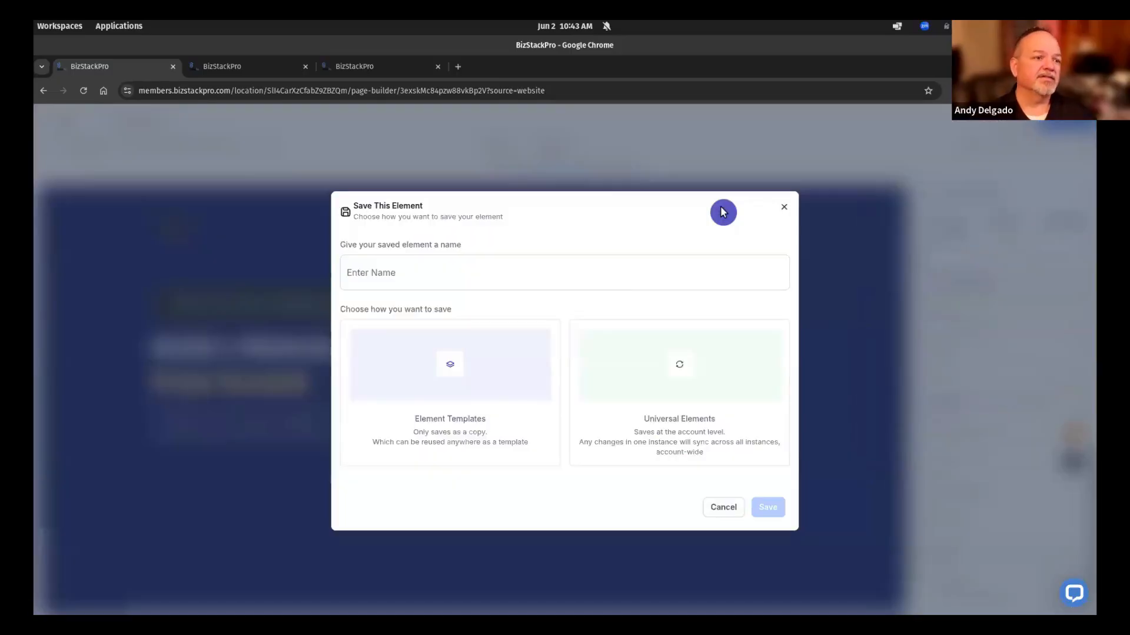
pyautogui.click(722, 508)
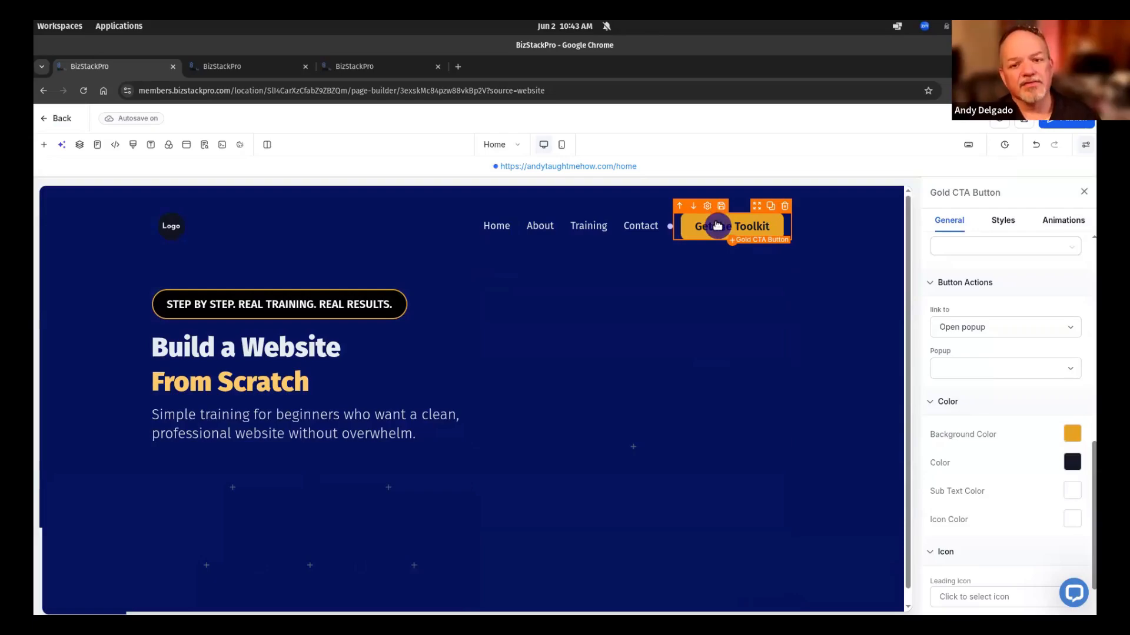
# Add the custom class hover-button to the header's gold "Get the Toolkit" button
pyautogui.scroll(-1, 982, 391)
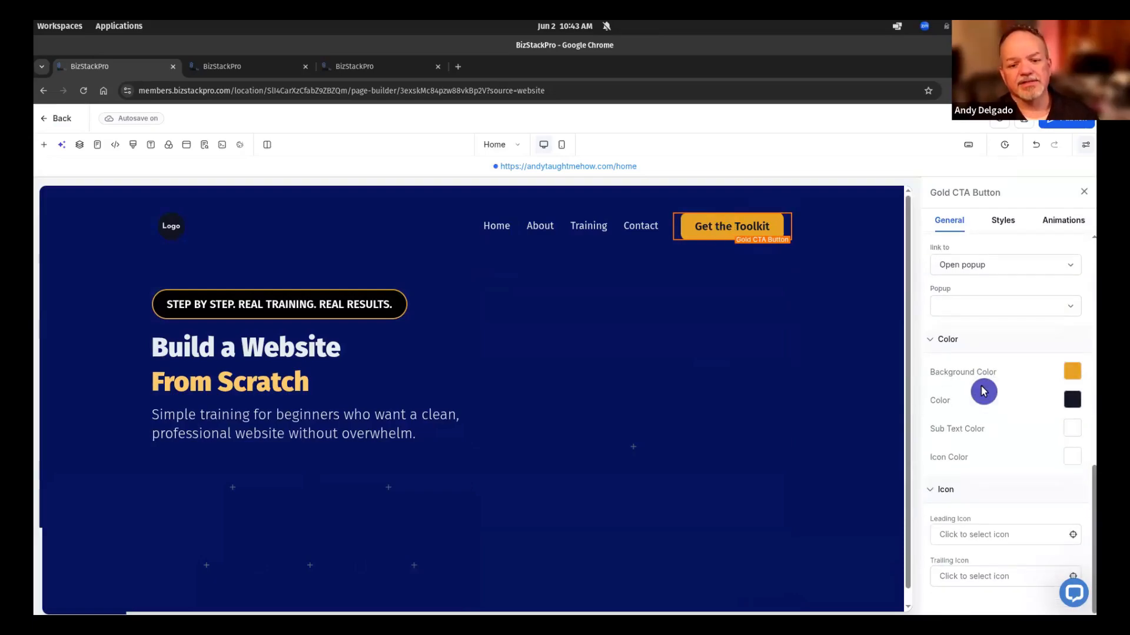
pyautogui.click(1009, 224)
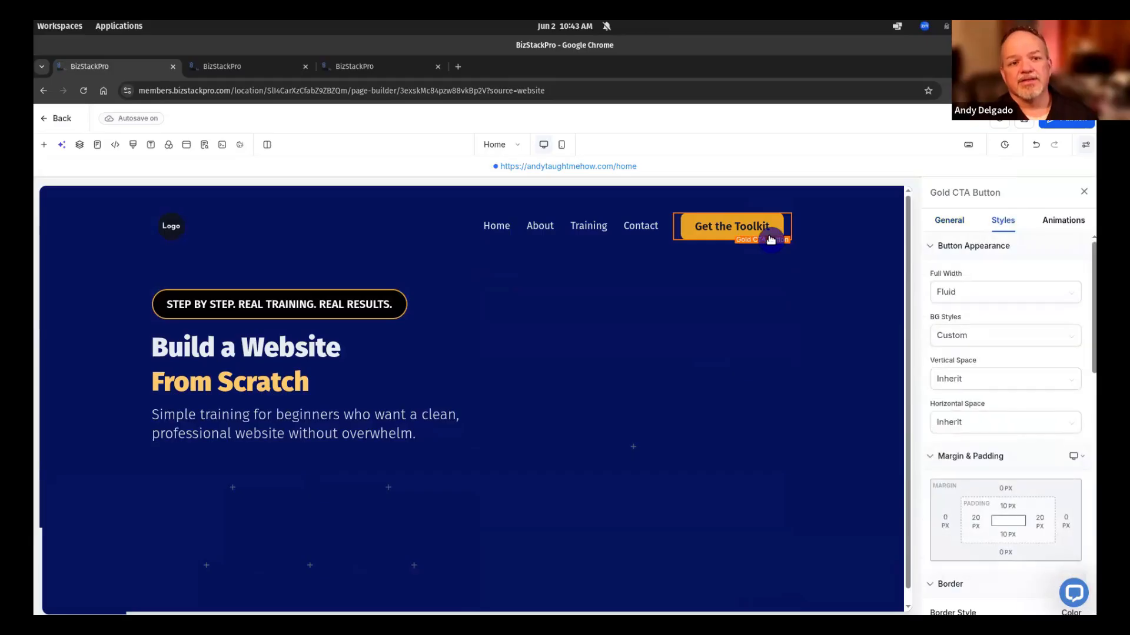
pyautogui.click(733, 232)
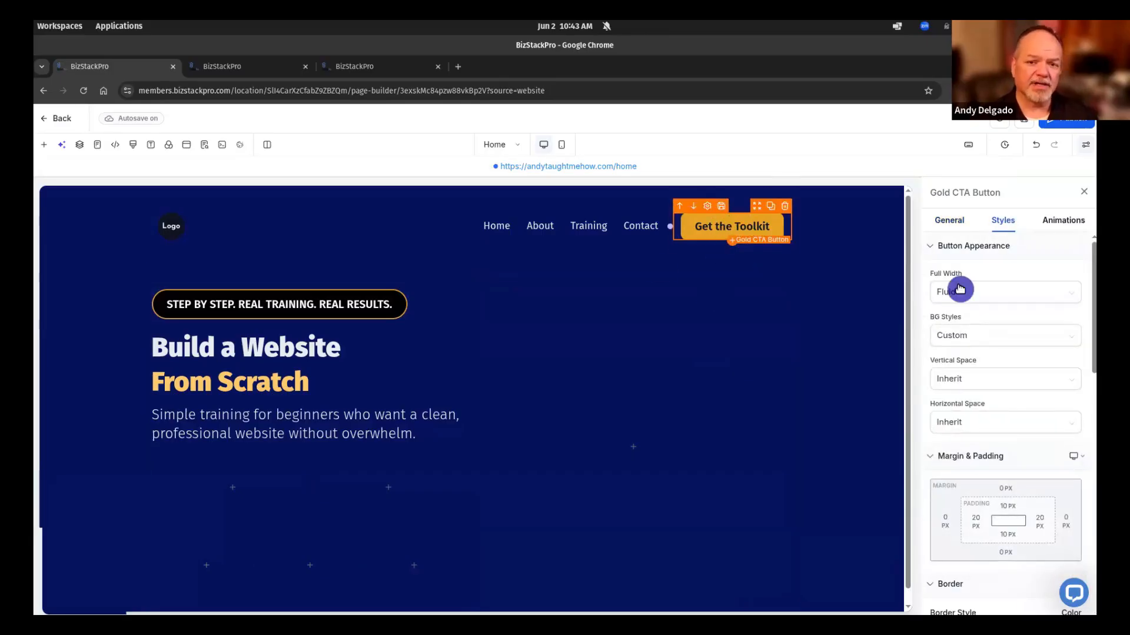
pyautogui.scroll(-1, 998, 382)
pyautogui.scroll(-15, 994, 477)
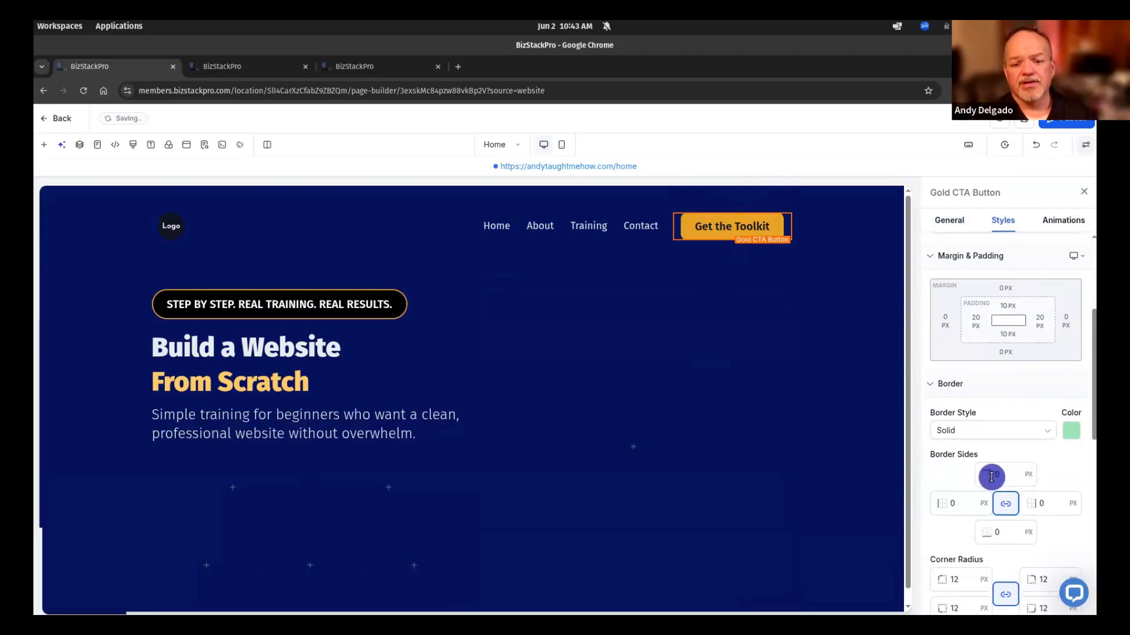
pyautogui.click(1008, 530)
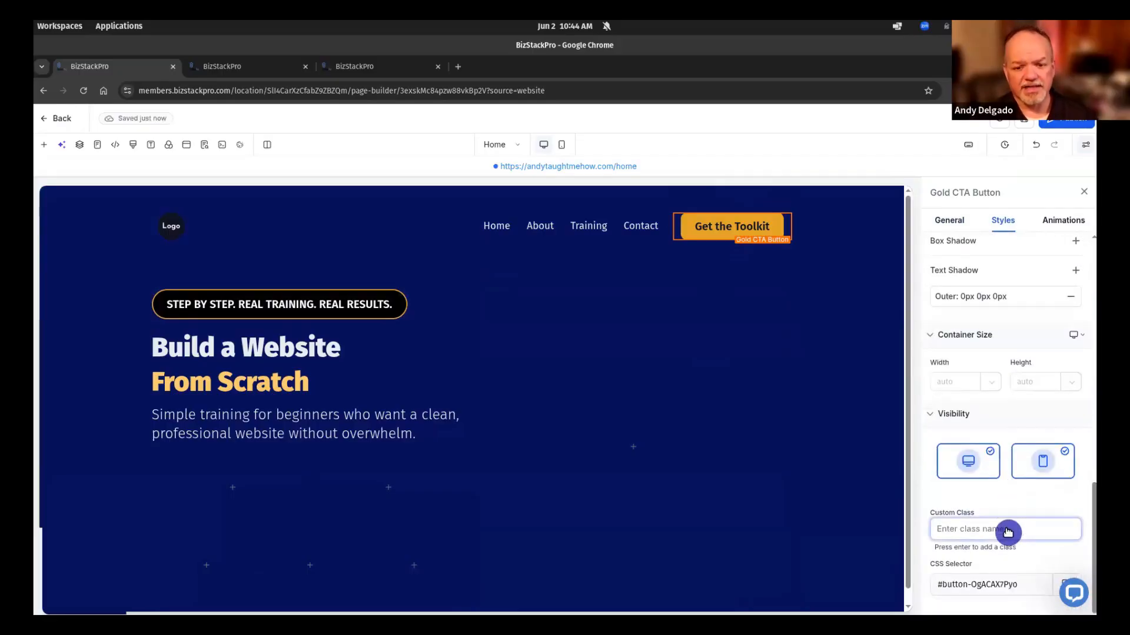
pyautogui.write('HO')
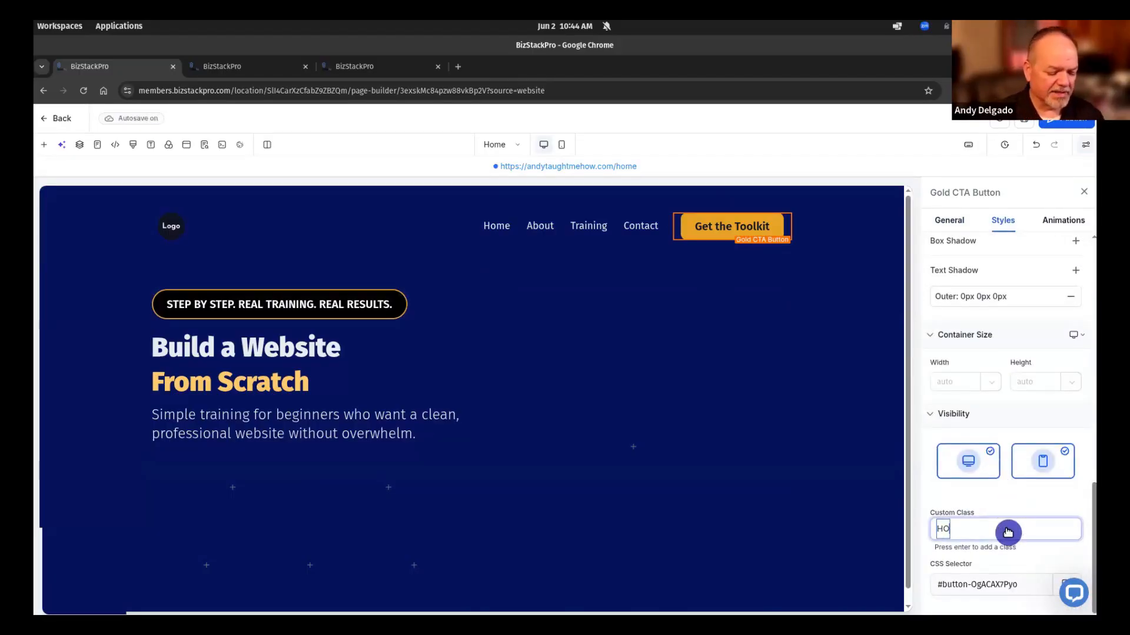
pyautogui.write('VER')
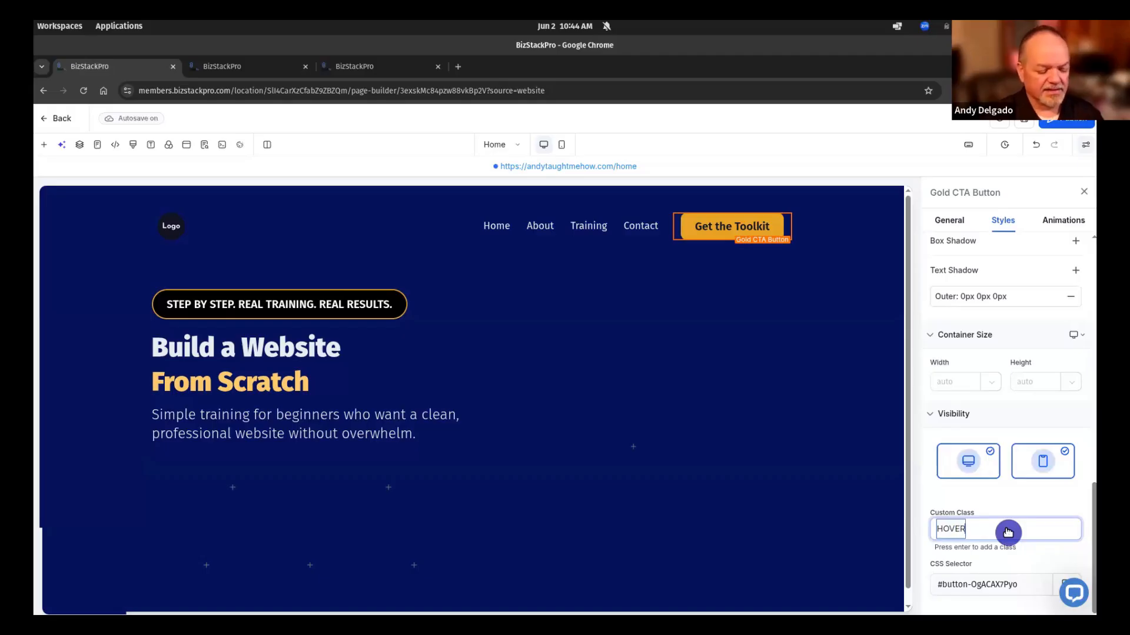
pyautogui.write('-BUTTON')
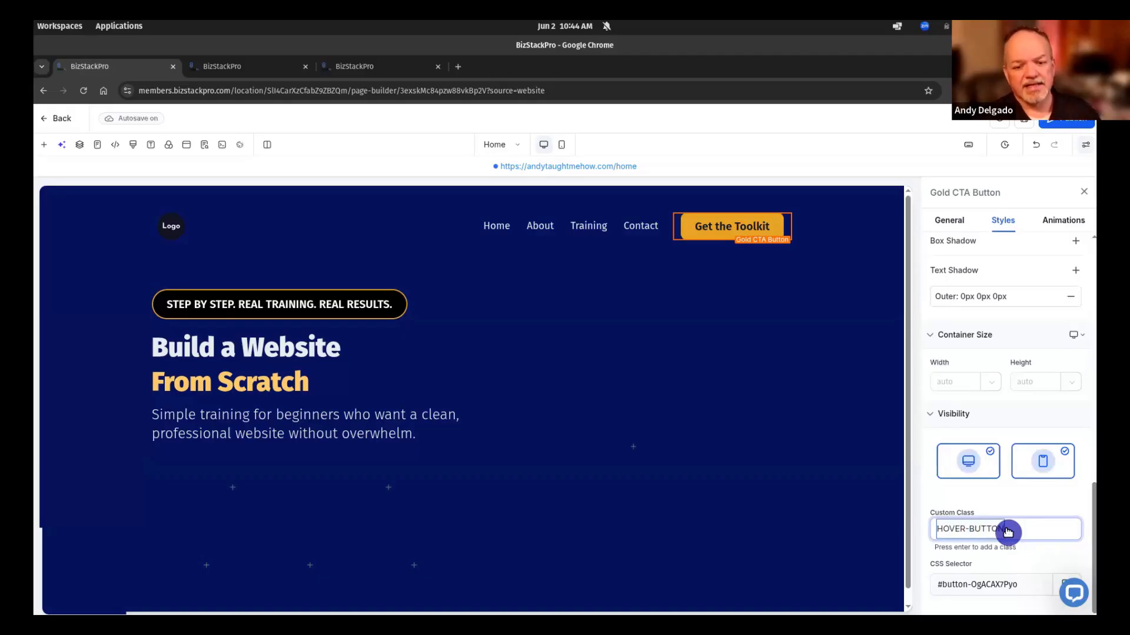
pyautogui.press('BackSpace')
pyautogui.press('BackSpace')
pyautogui.press('BackSpace')
pyautogui.press('BackSpace')
pyautogui.press('BackSpace')
pyautogui.press('BackSpace')
pyautogui.press('BackSpace')
pyautogui.press('BackSpace')
pyautogui.press('BackSpace')
pyautogui.press('BackSpace')
pyautogui.press('BackSpace')
pyautogui.press('BackSpace')
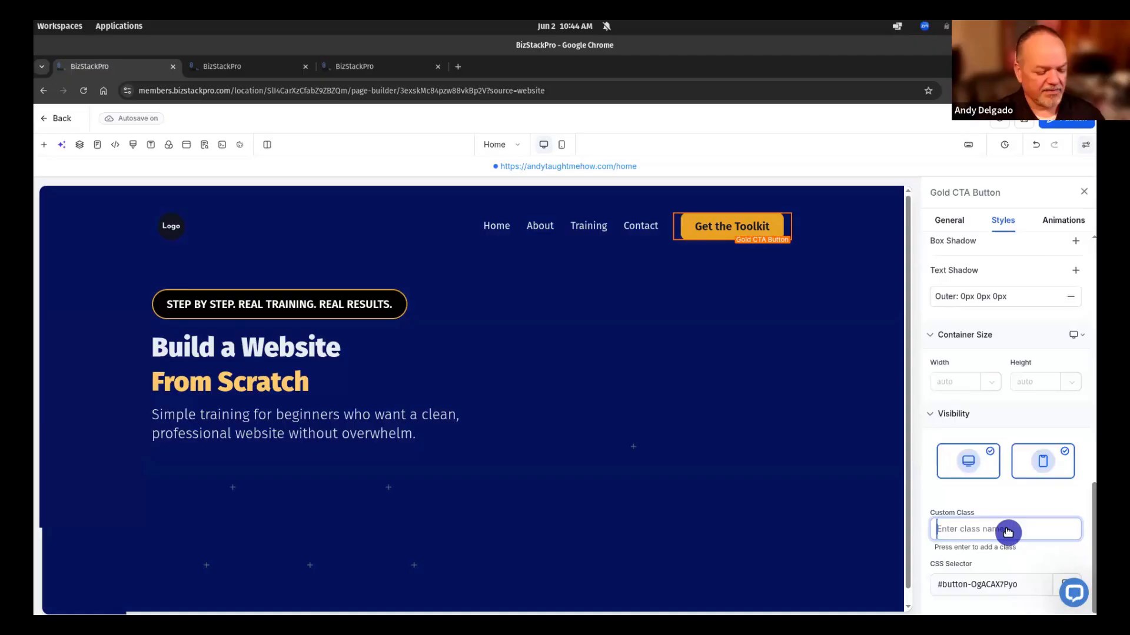
pyautogui.write('hov')
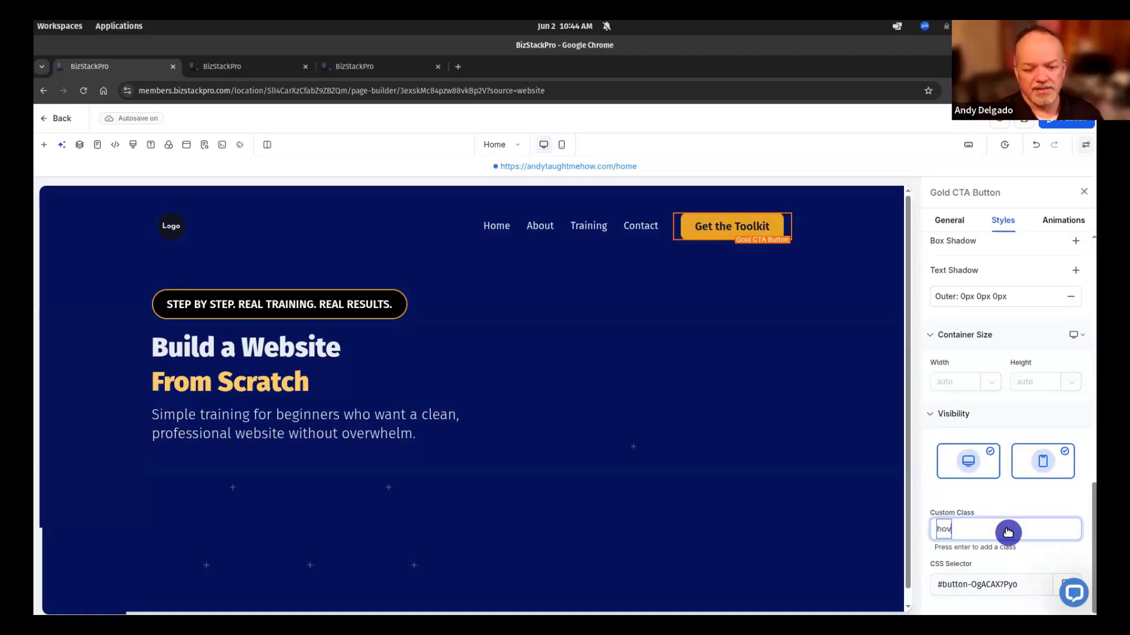
pyautogui.write('er-buttn')
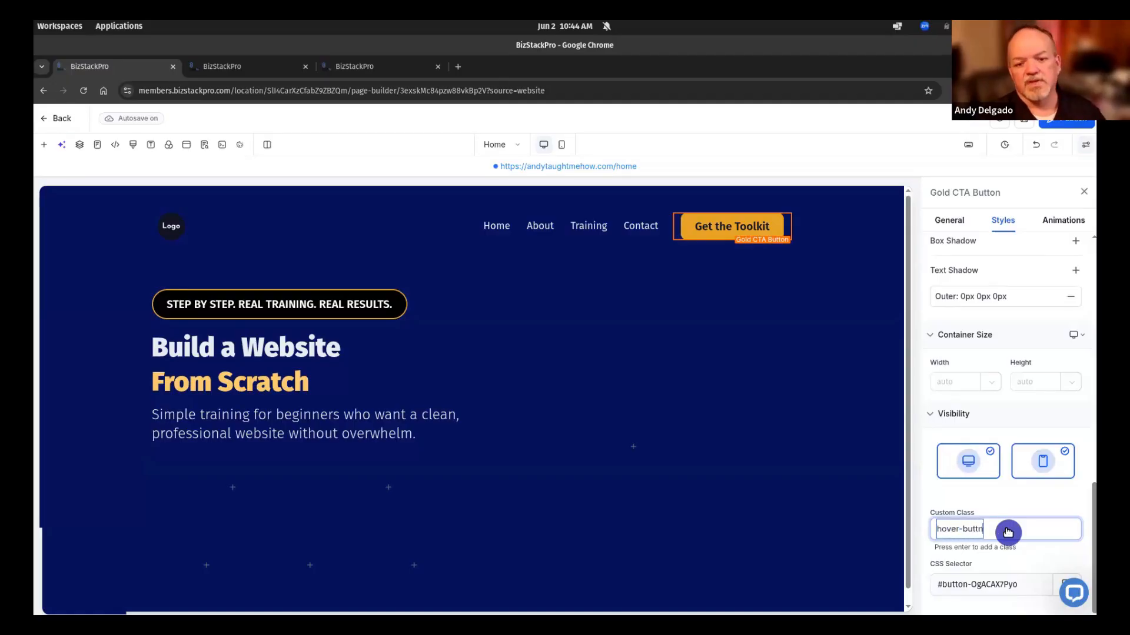
pyautogui.press('Return')
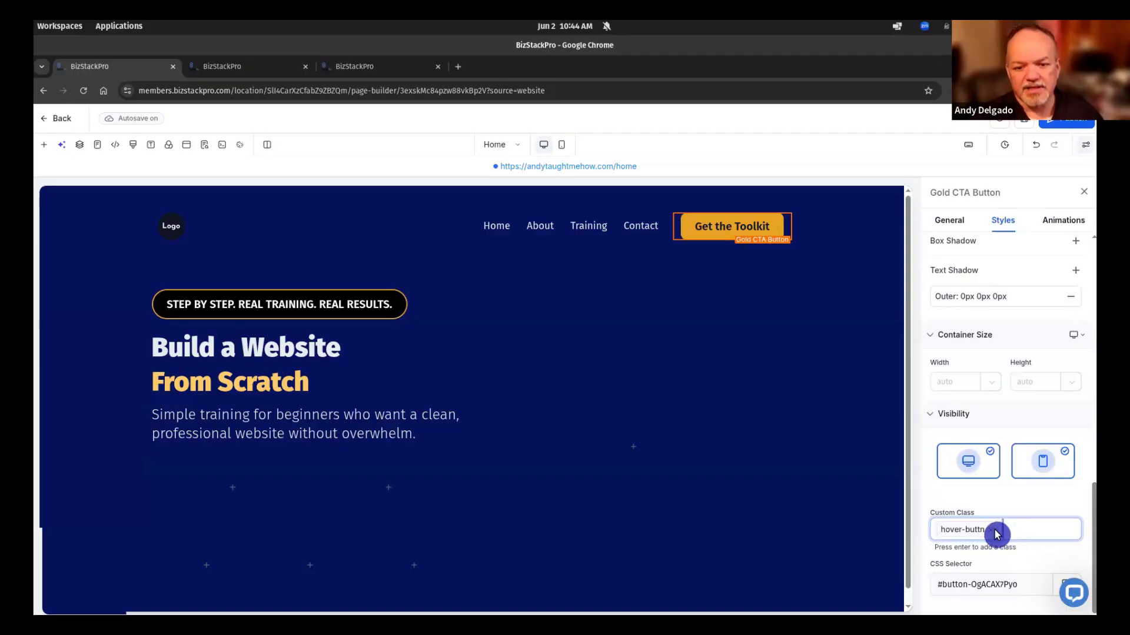
pyautogui.click(992, 530)
pyautogui.write('h')
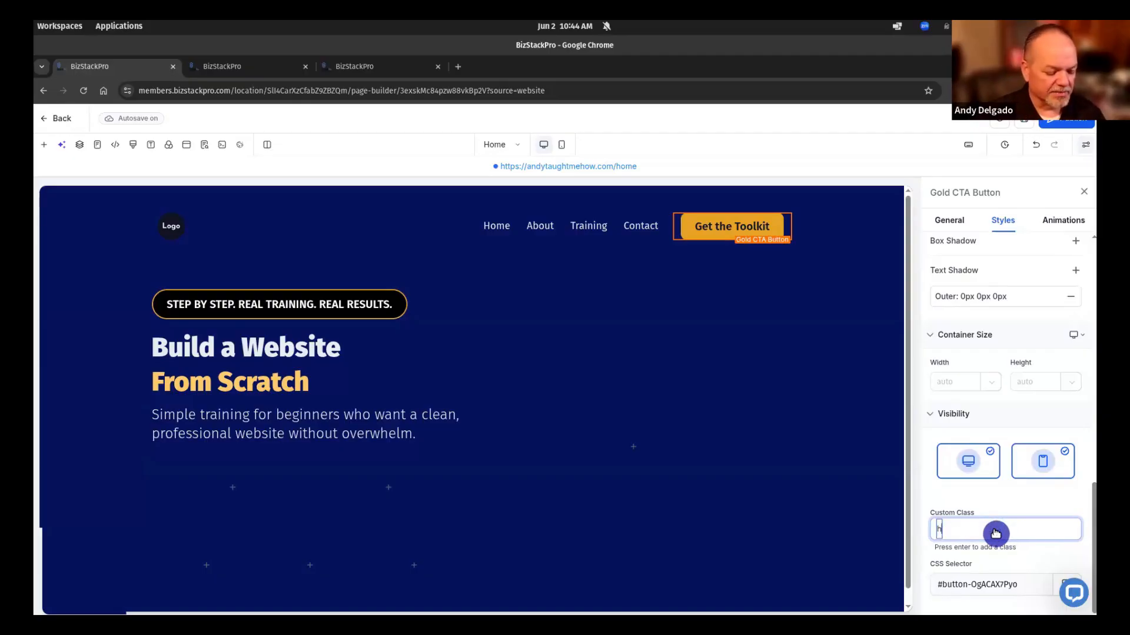
pyautogui.write('over-but')
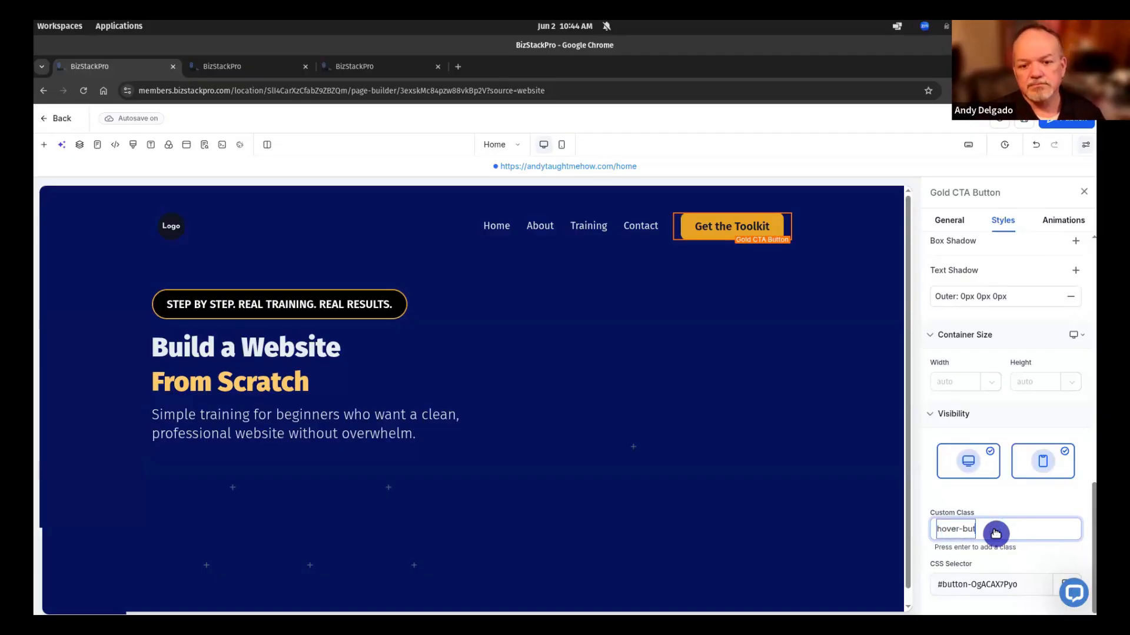
pyautogui.write('ton')
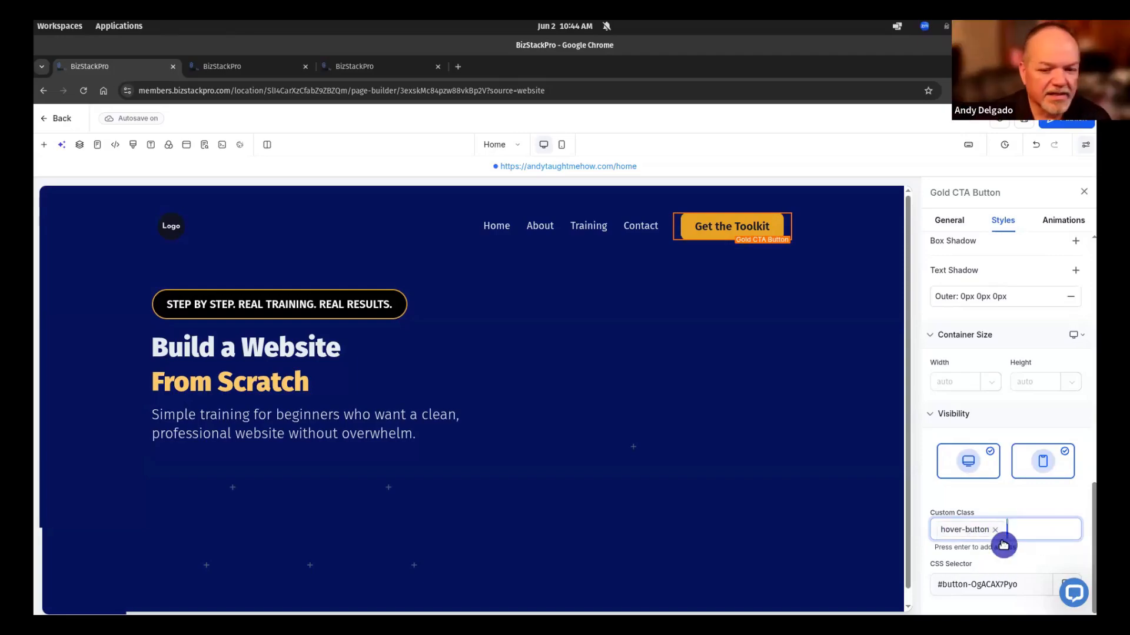
pyautogui.press('Return')
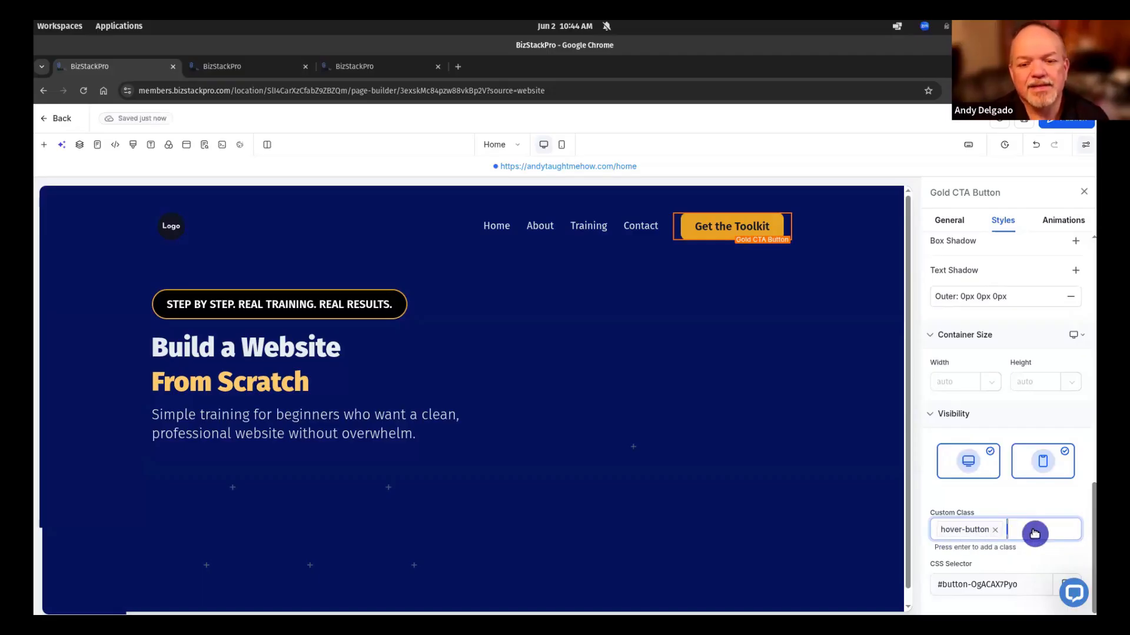
# Remove the gold button's custom class and re-enter it as hover-button
pyautogui.click(995, 531)
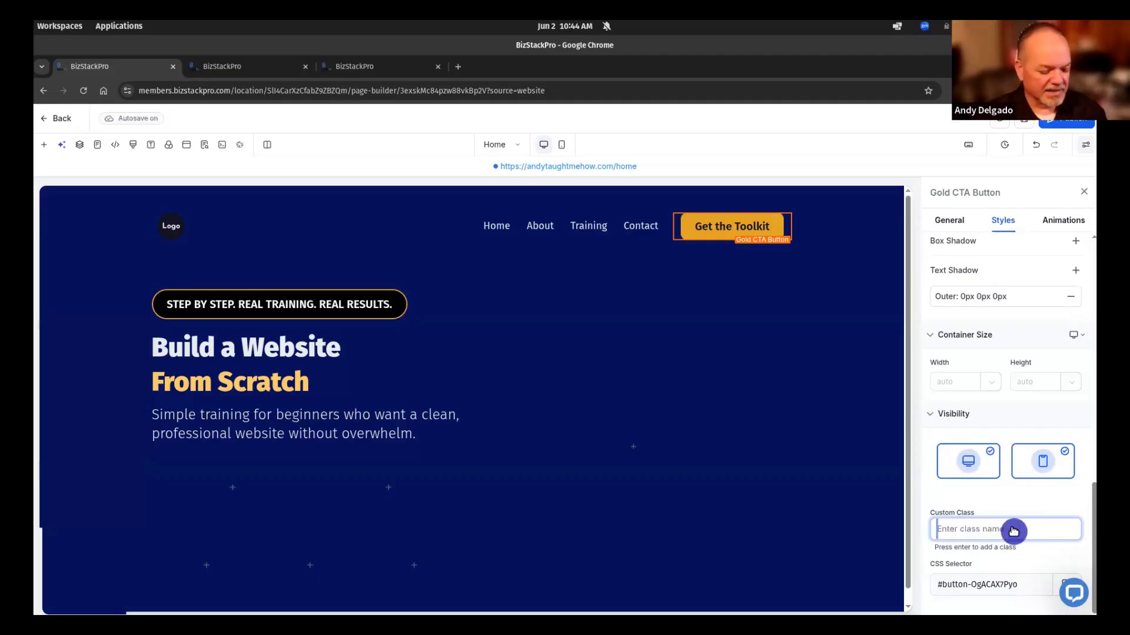
pyautogui.write('hover-')
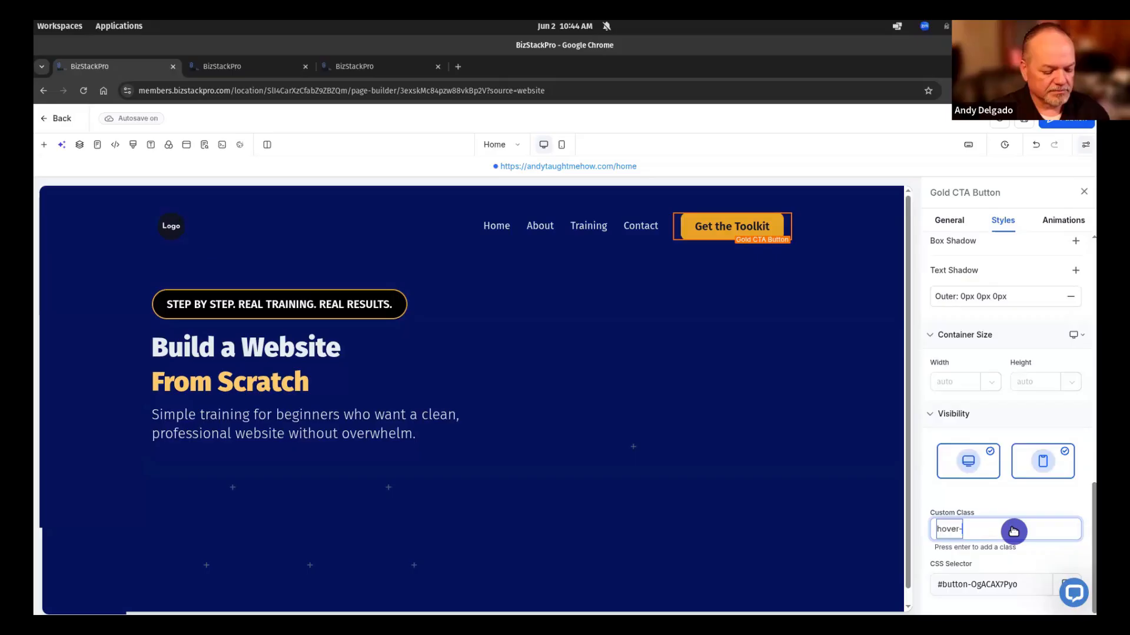
pyautogui.write('button')
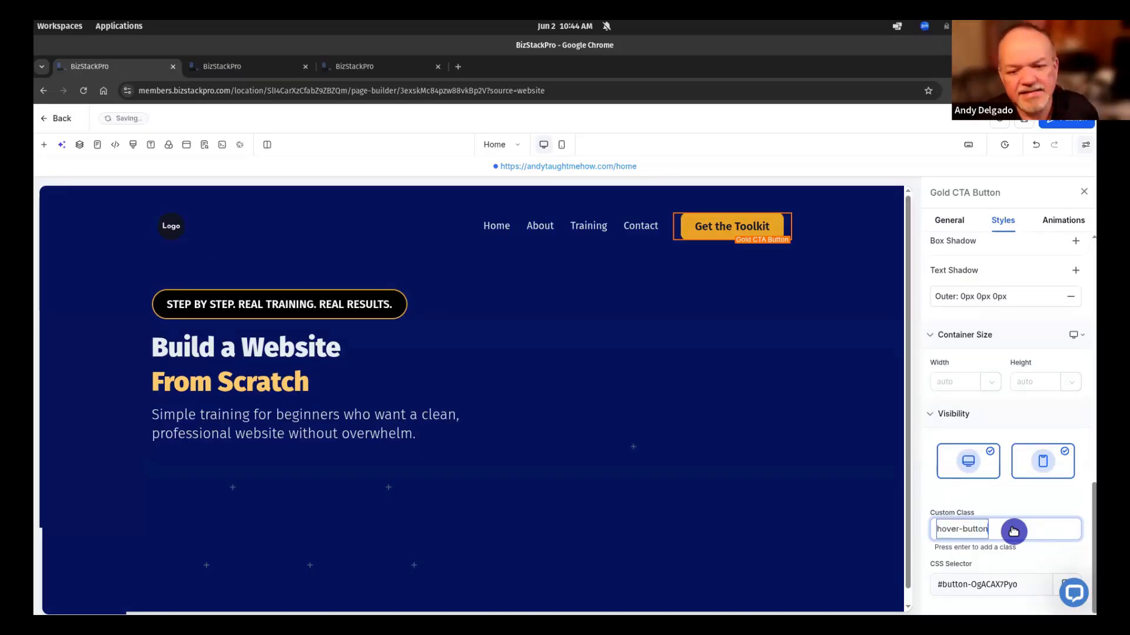
pyautogui.press('Return')
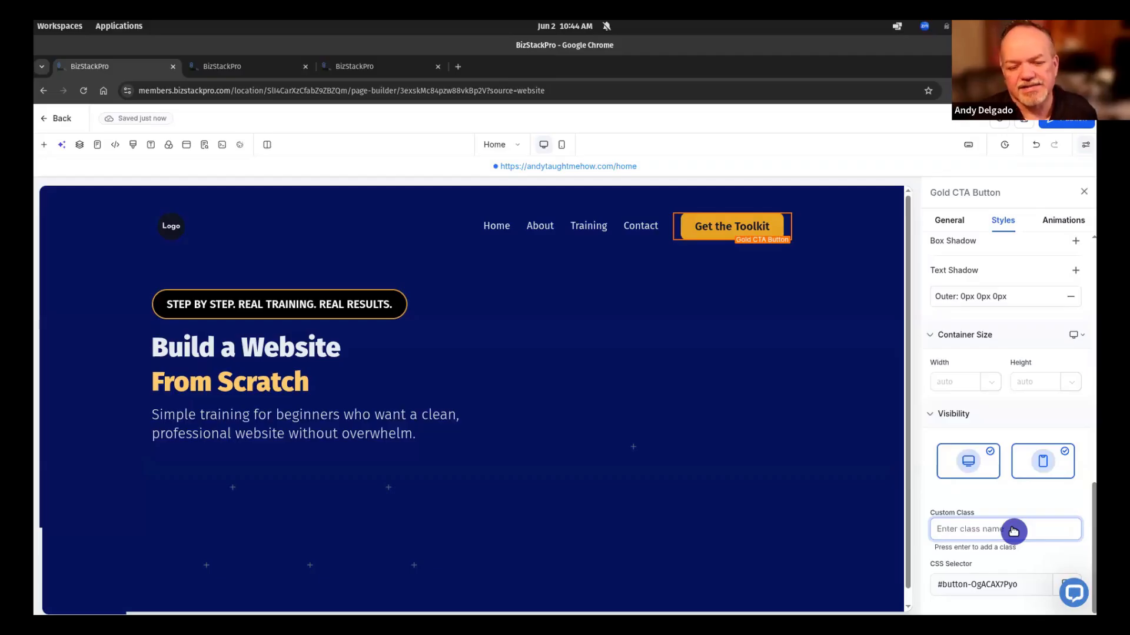
pyautogui.write('hove')
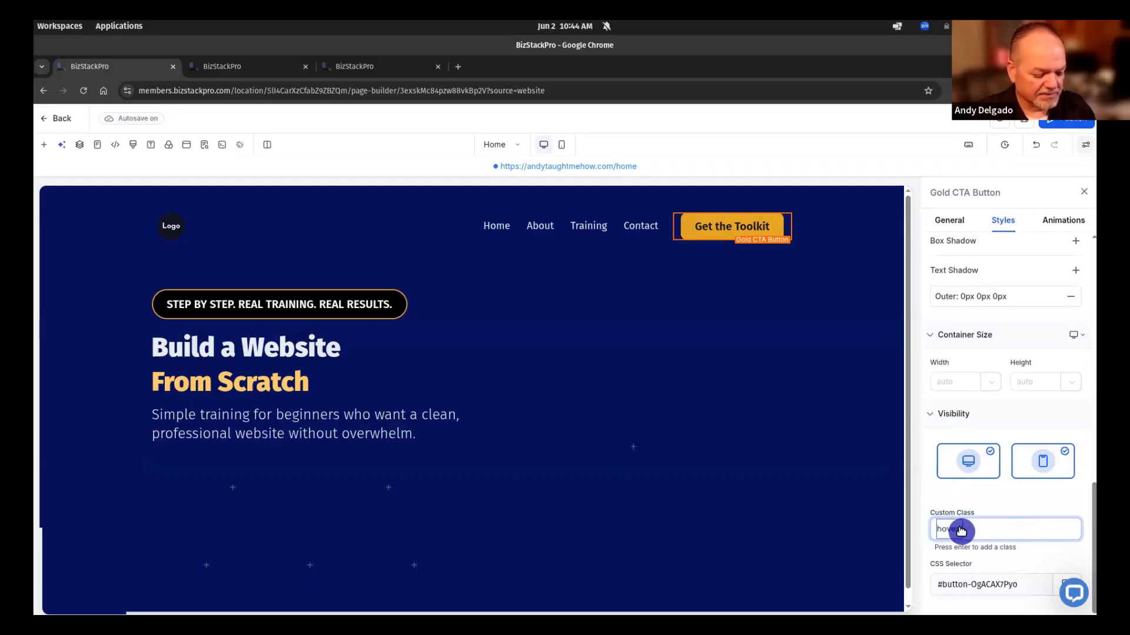
pyautogui.write('r-button')
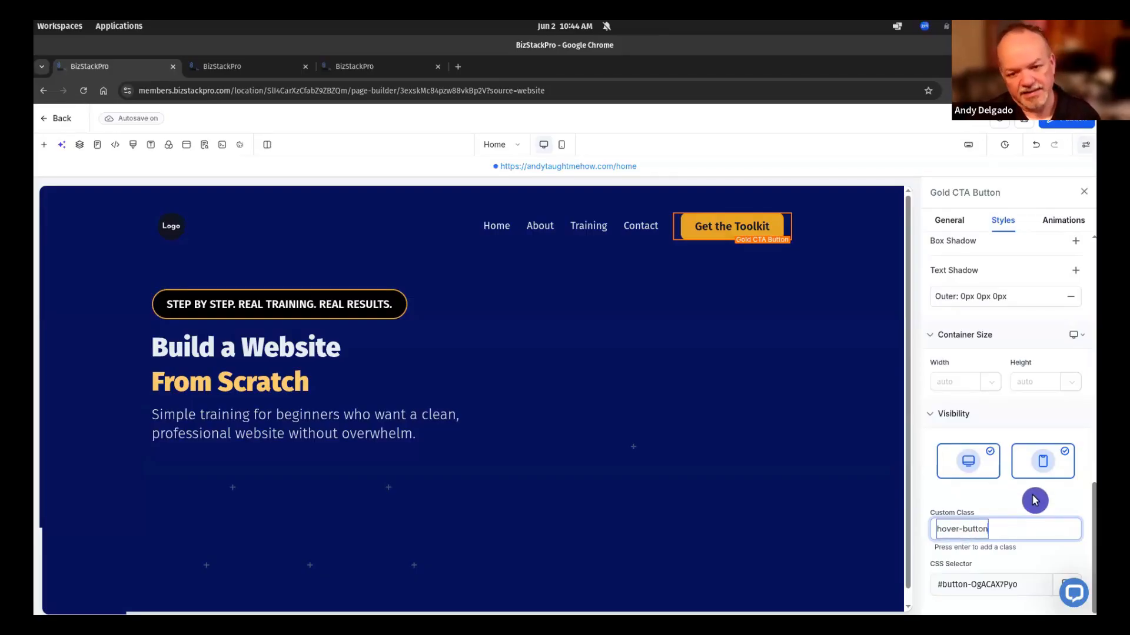
pyautogui.press('Return')
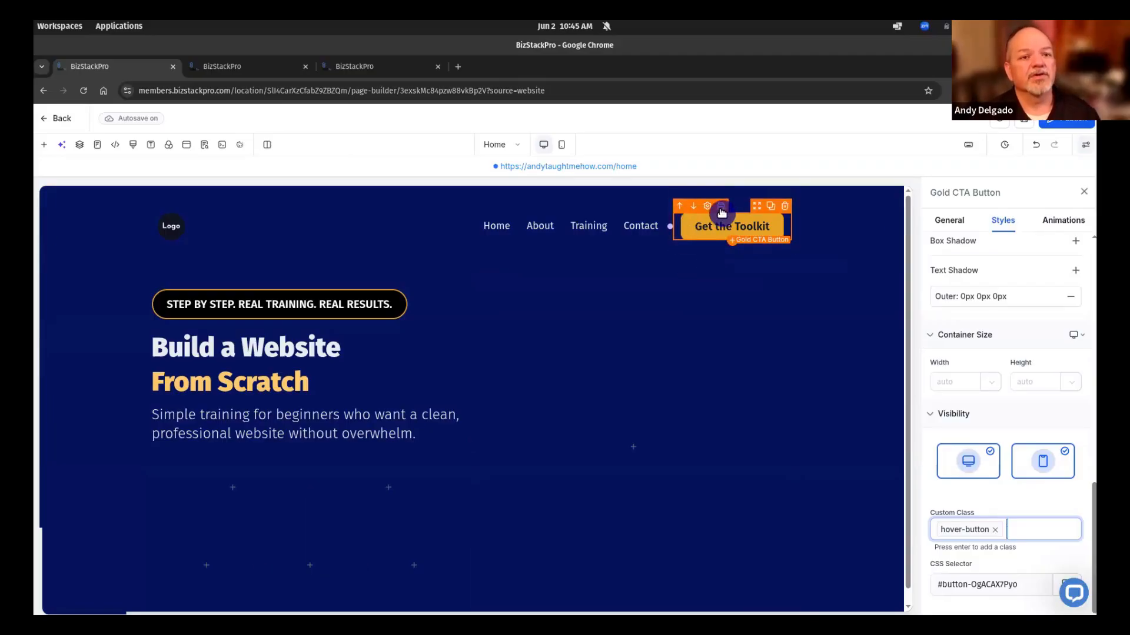
# Save the header's gold button as a reusable element template named ATMH Gold CTA
pyautogui.click(722, 212)
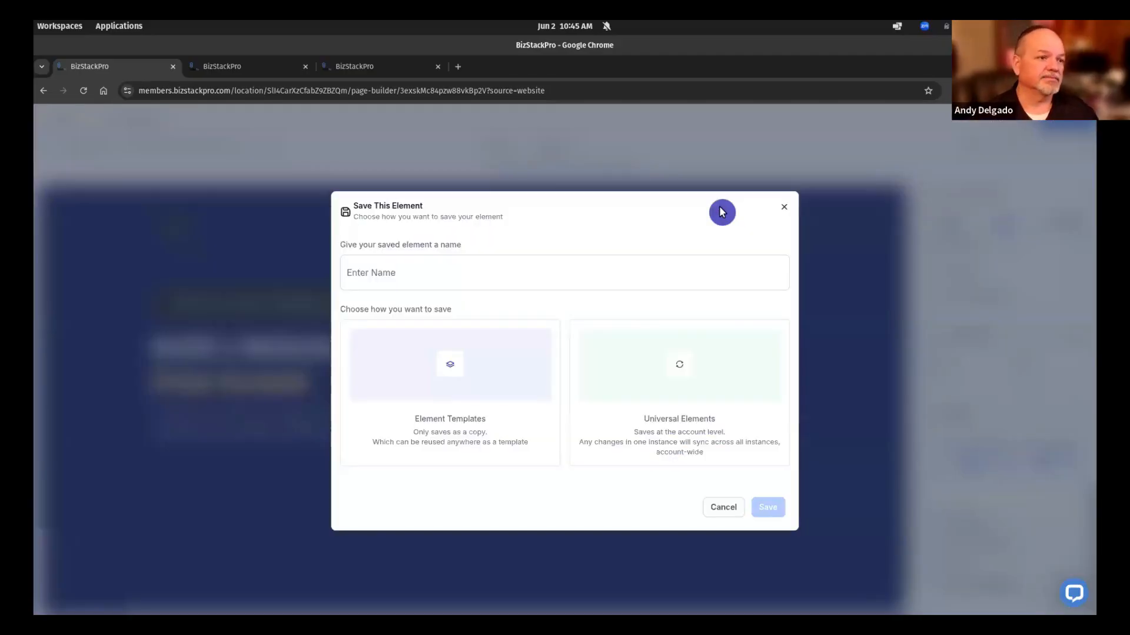
pyautogui.click(474, 281)
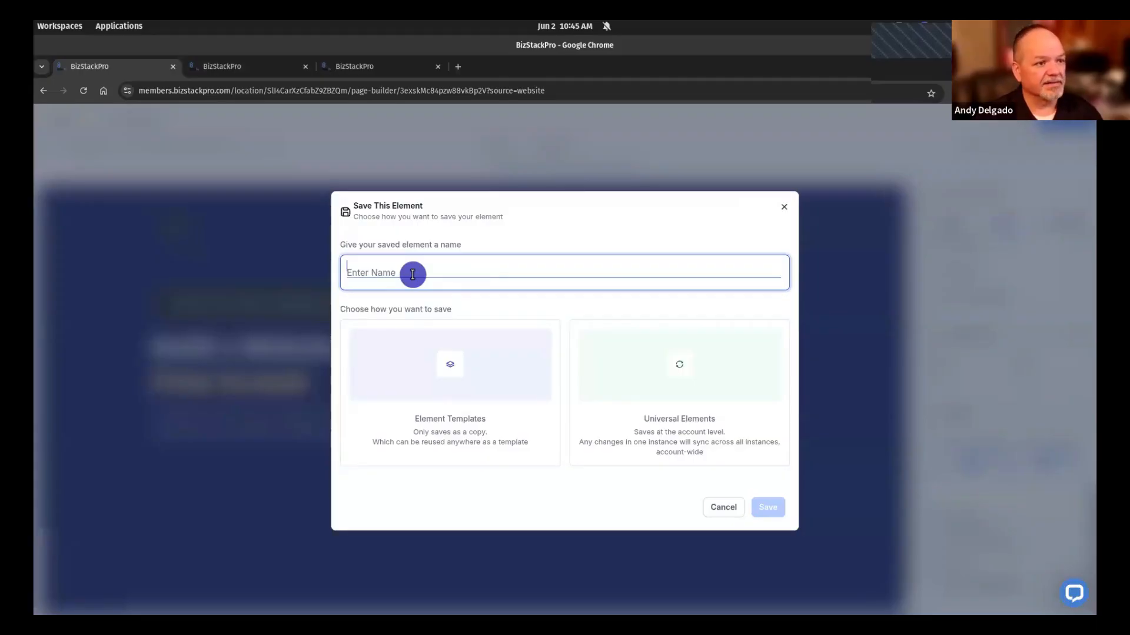
pyautogui.write('ATMH')
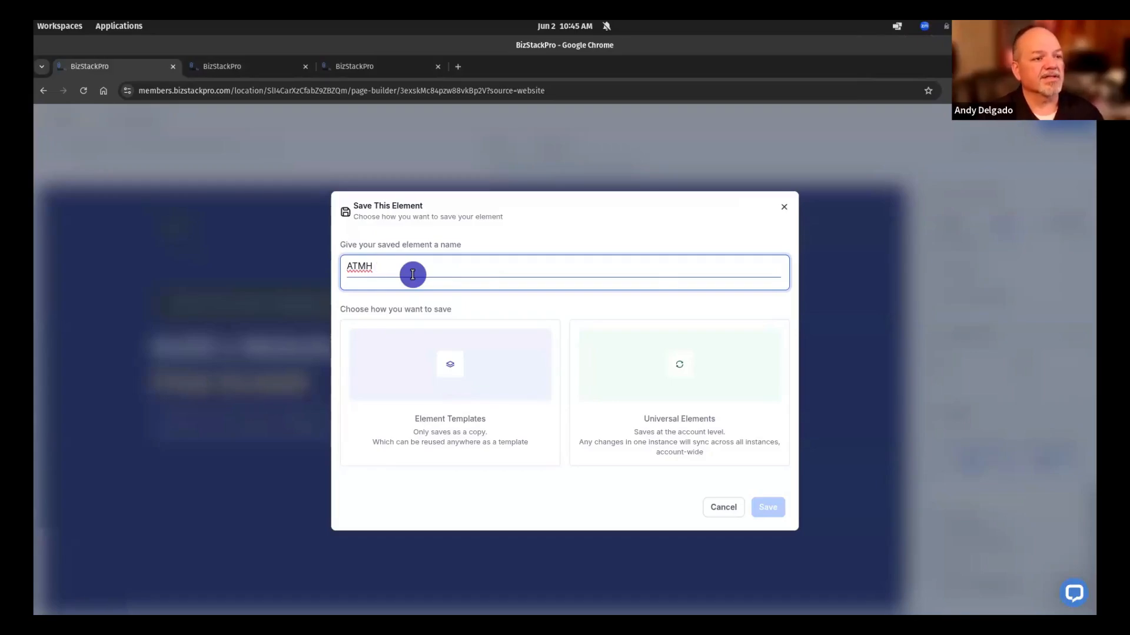
pyautogui.write('Go')
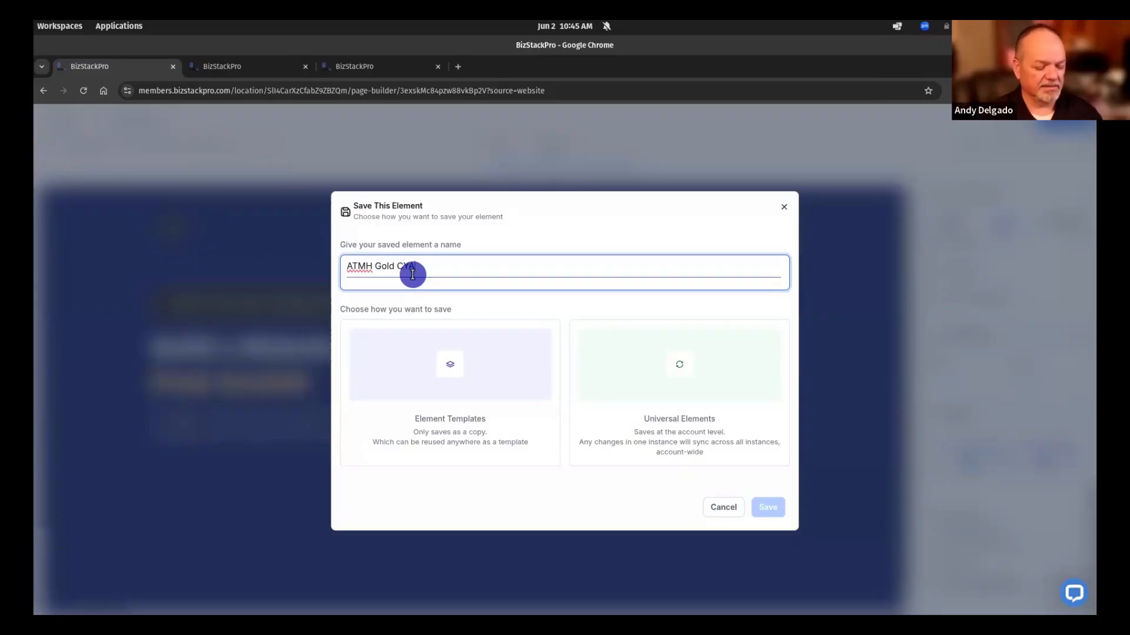
pyautogui.write('ld CTYA')
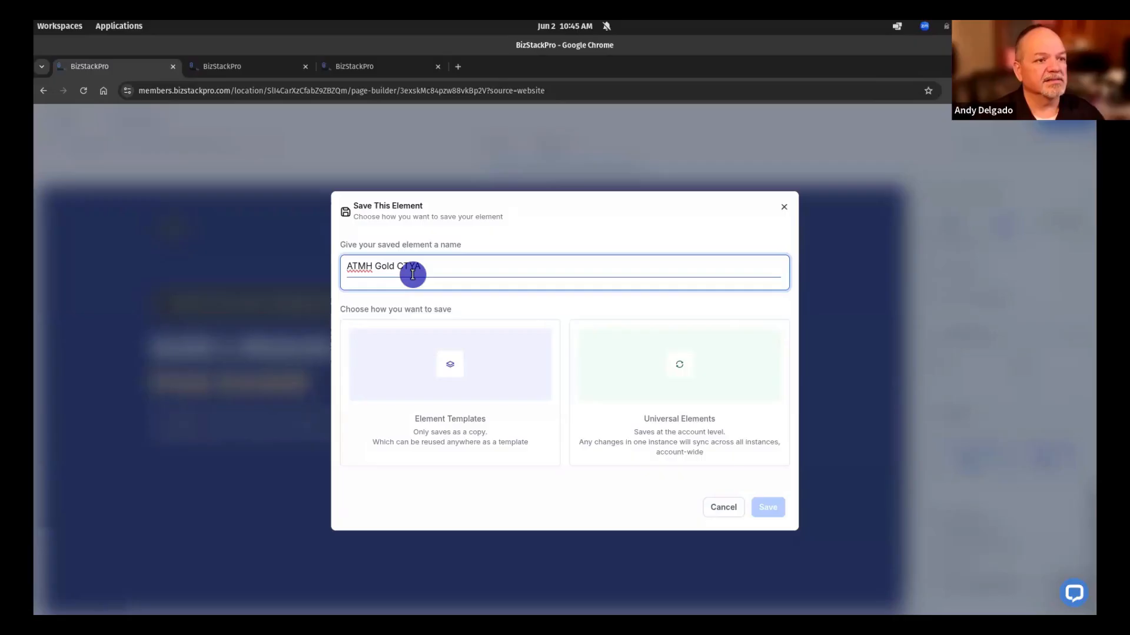
pyautogui.press('BackSpace')
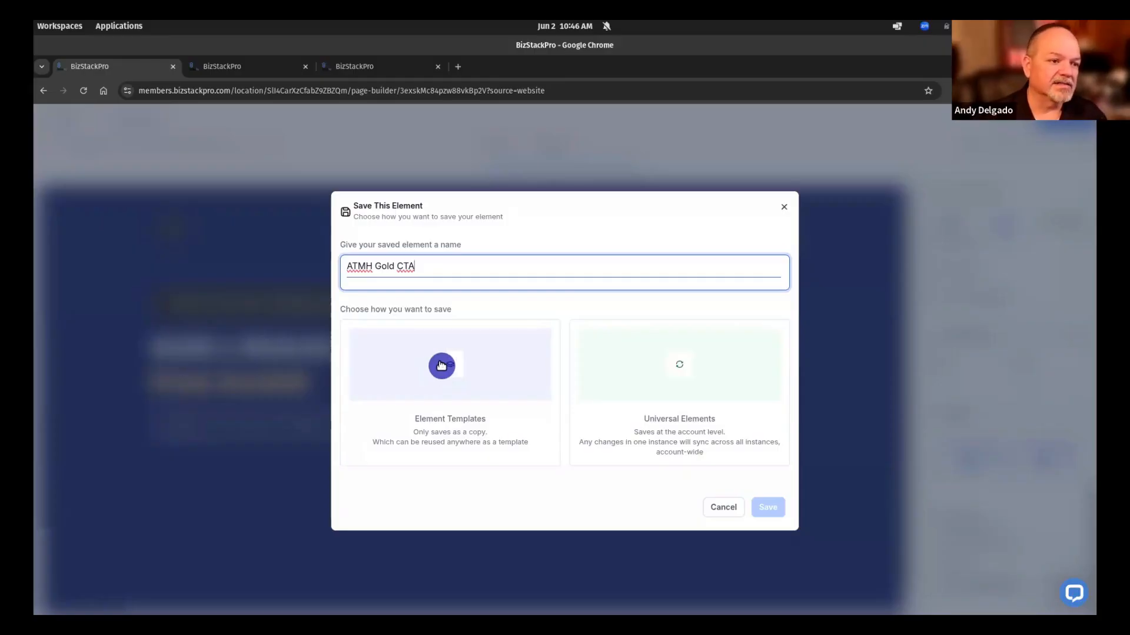
pyautogui.click(432, 370)
pyautogui.click(775, 508)
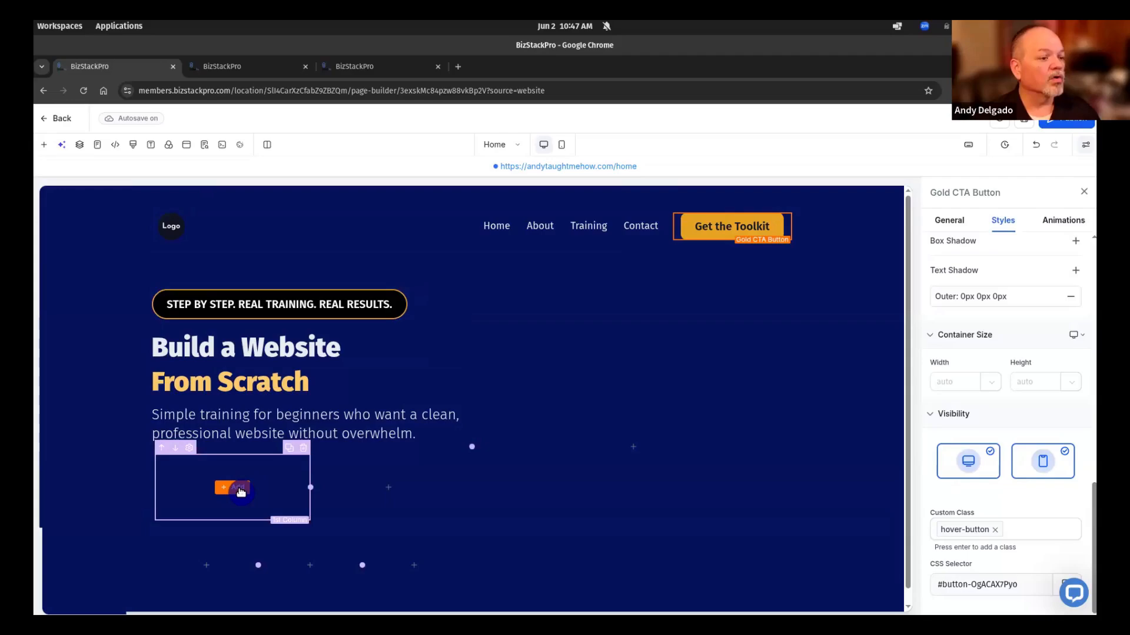
# Try to insert the saved ATMH Gold CTA element template into the empty first column below the hero subheadline
pyautogui.click(230, 490)
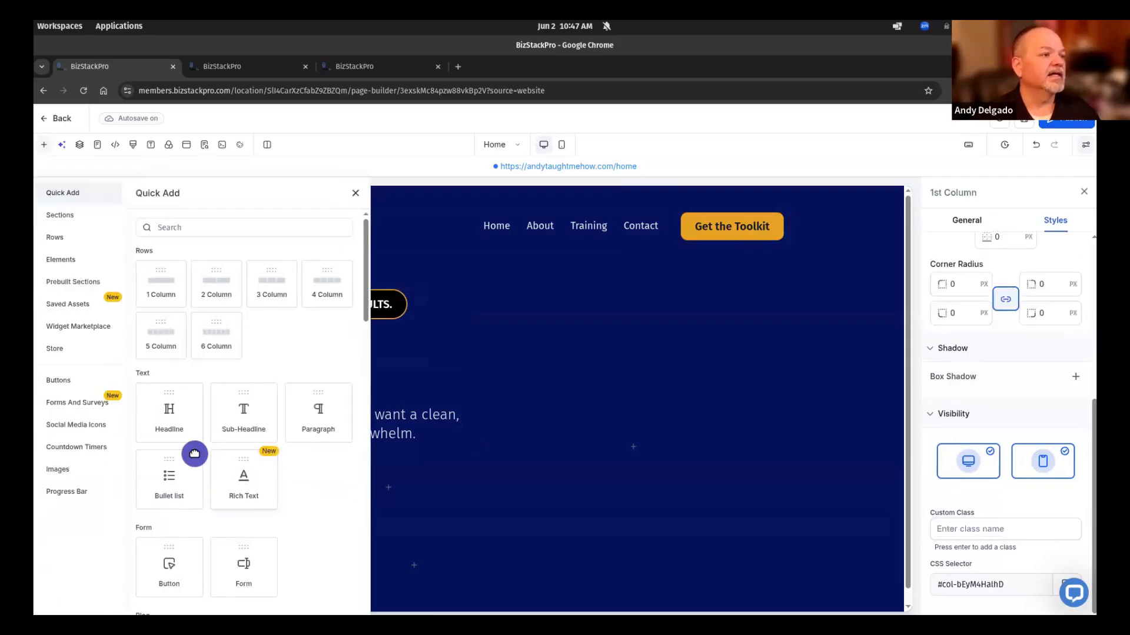
pyautogui.click(75, 307)
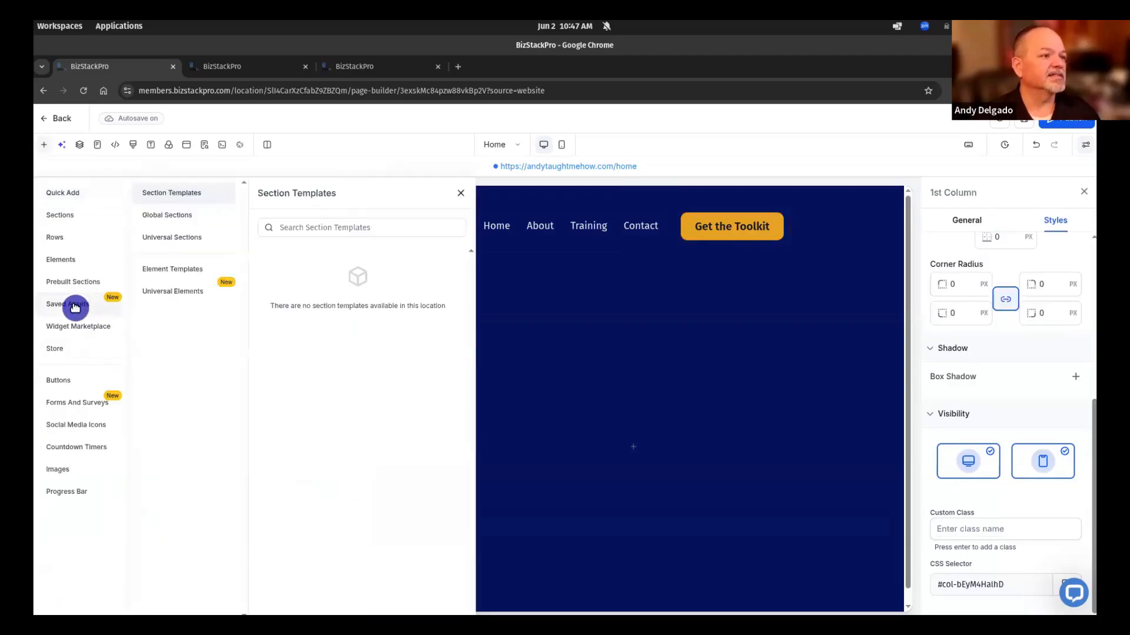
pyautogui.click(175, 238)
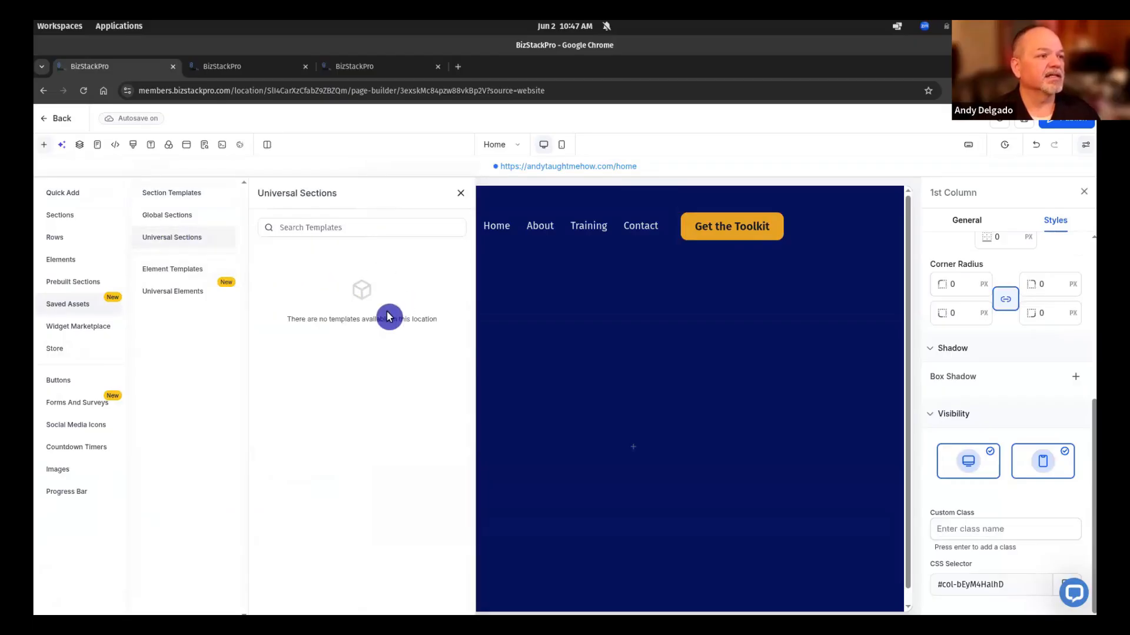
pyautogui.click(182, 274)
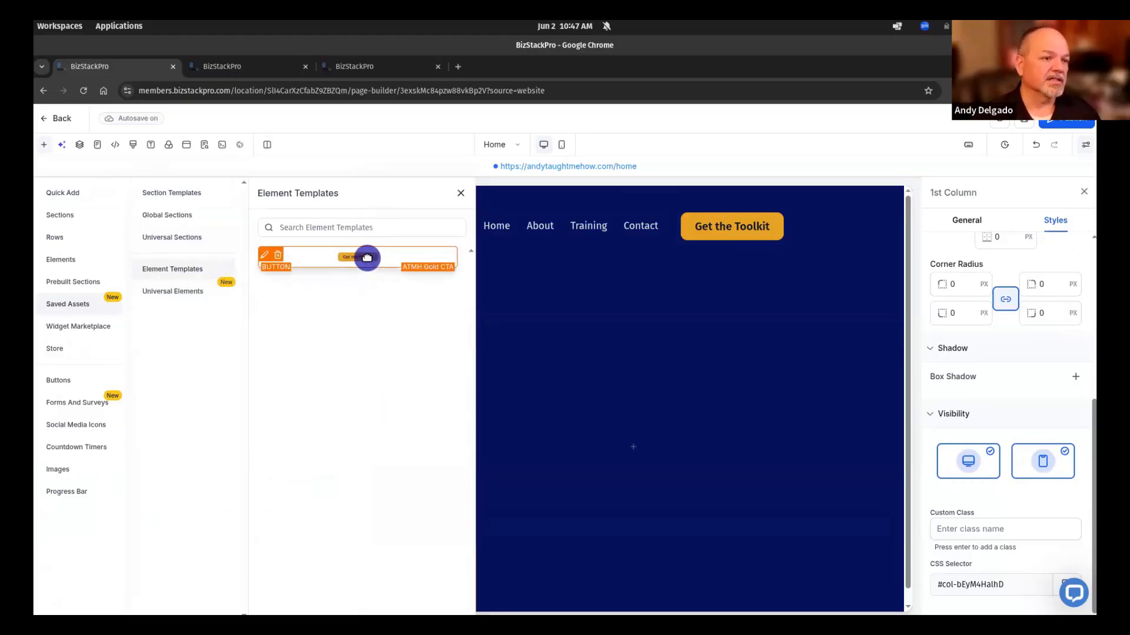
pyautogui.moveTo(367, 257)
pyautogui.mouseDown()
pyautogui.moveTo(531, 407)
pyautogui.moveTo(530, 445)
pyautogui.moveTo(373, 261)
pyautogui.mouseUp()
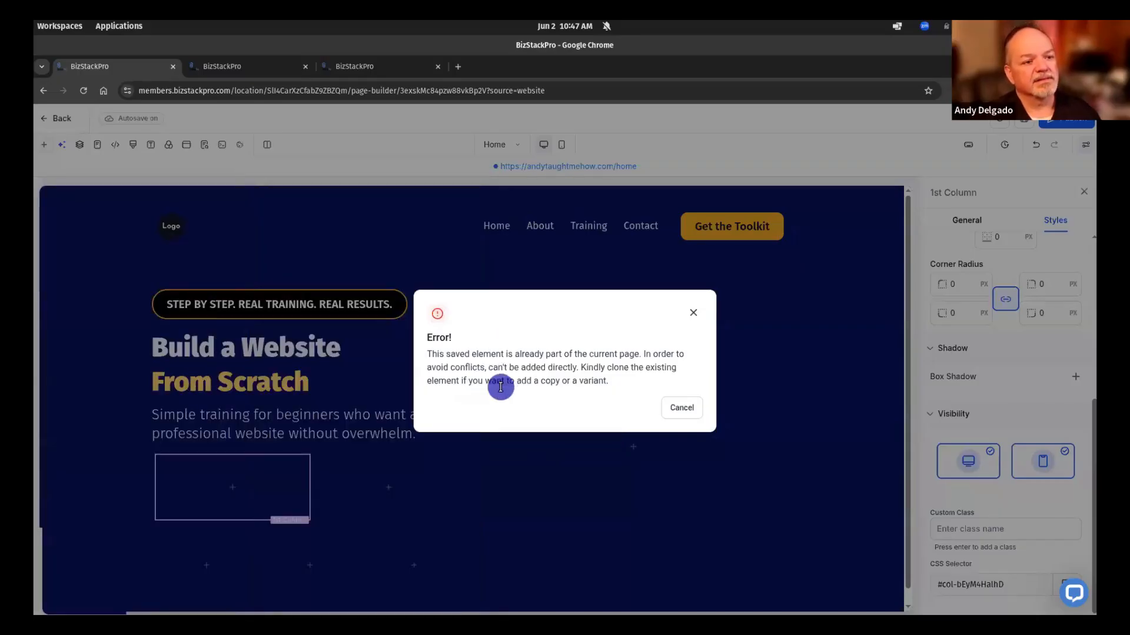
# Try again to add the ATMH Gold CTA button from the saved element templates to the hero
pyautogui.click(685, 411)
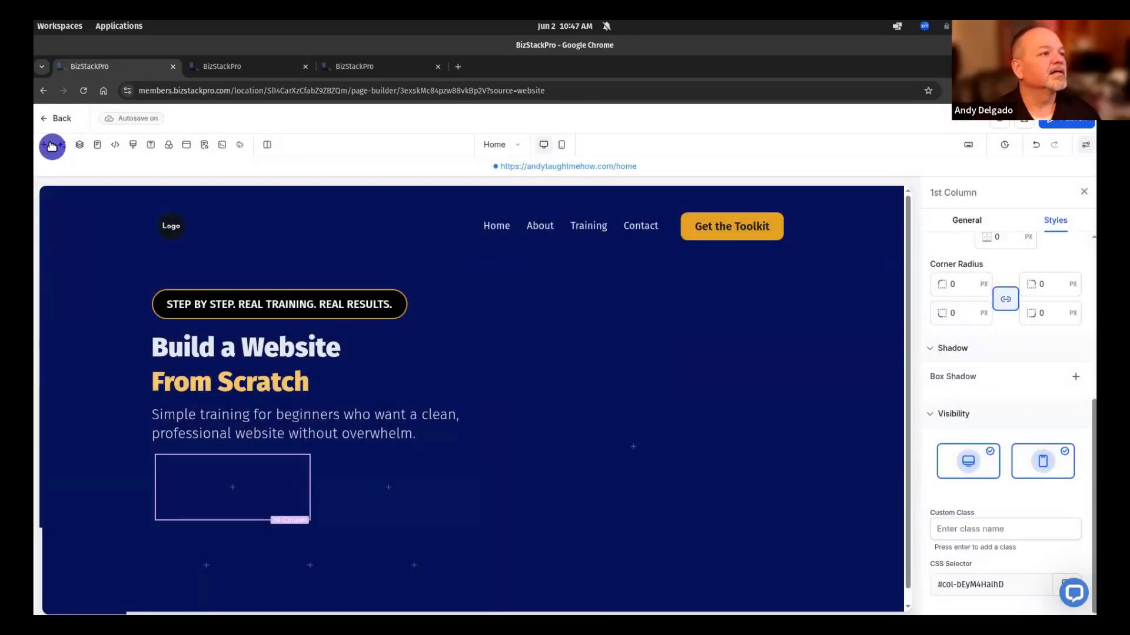
pyautogui.click(238, 492)
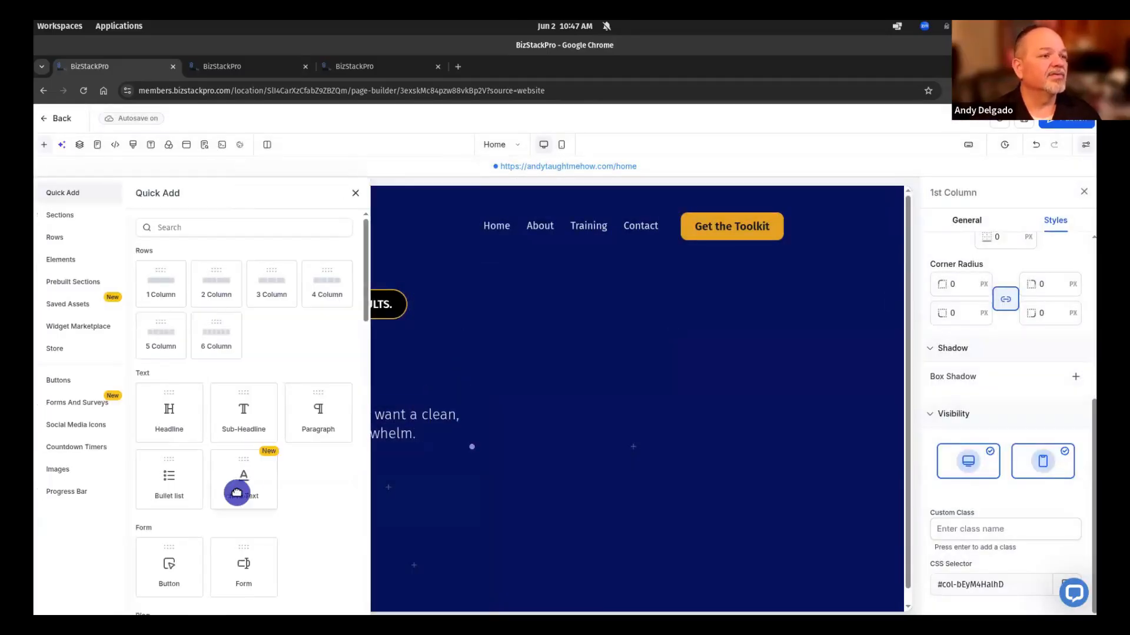
pyautogui.click(64, 305)
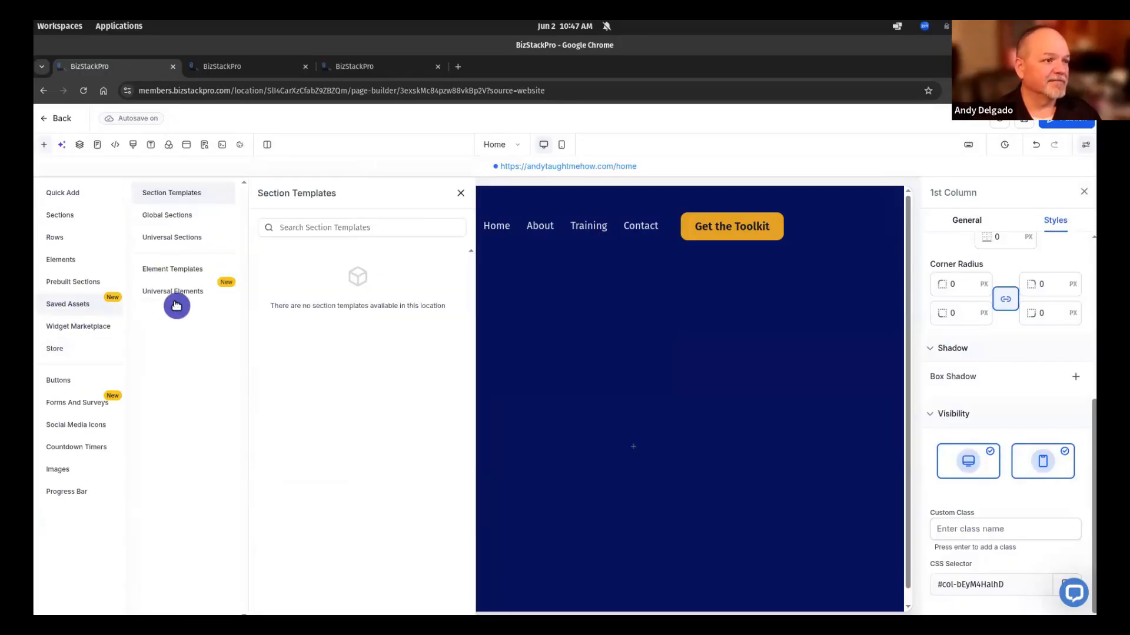
pyautogui.click(174, 272)
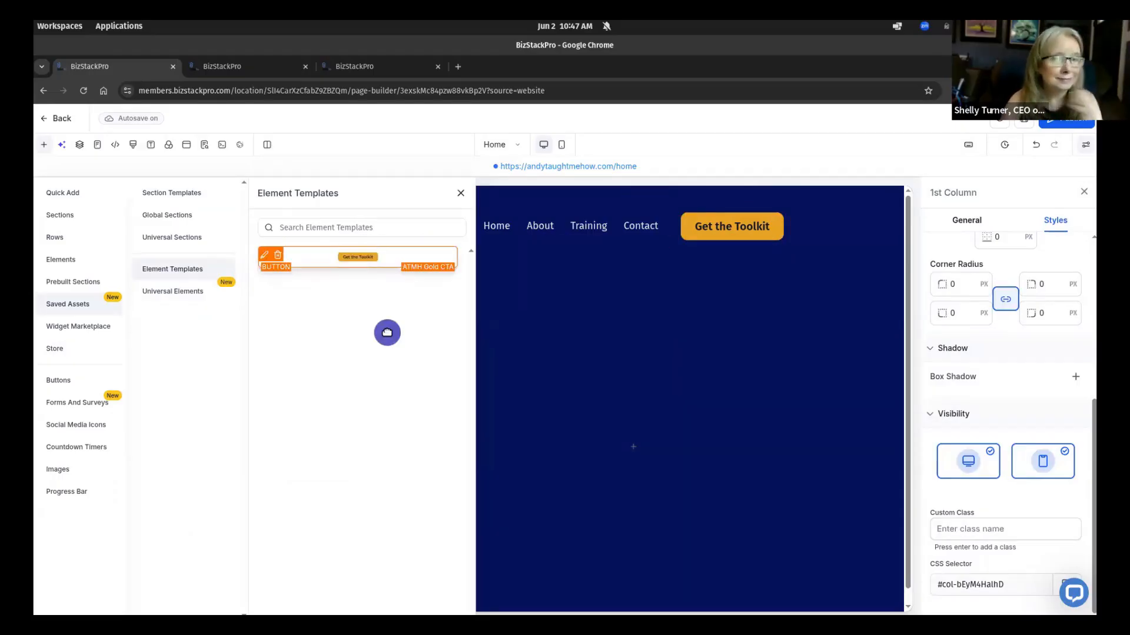
pyautogui.moveTo(387, 332); pyautogui.dragTo(562, 484)
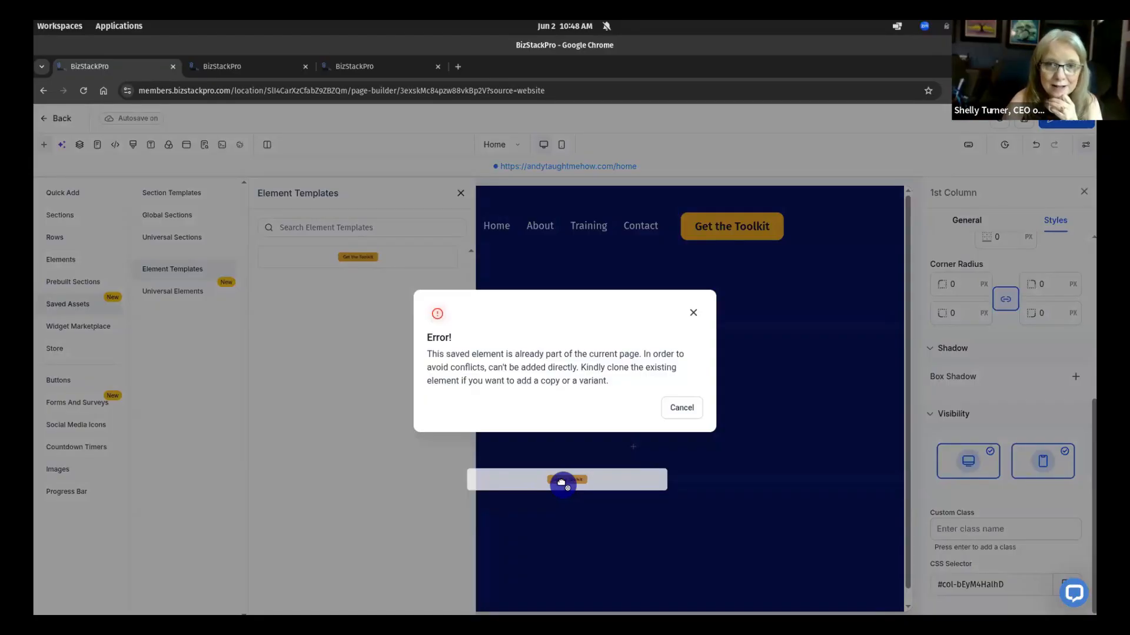
pyautogui.moveTo(562, 483); pyautogui.dragTo(562, 482)
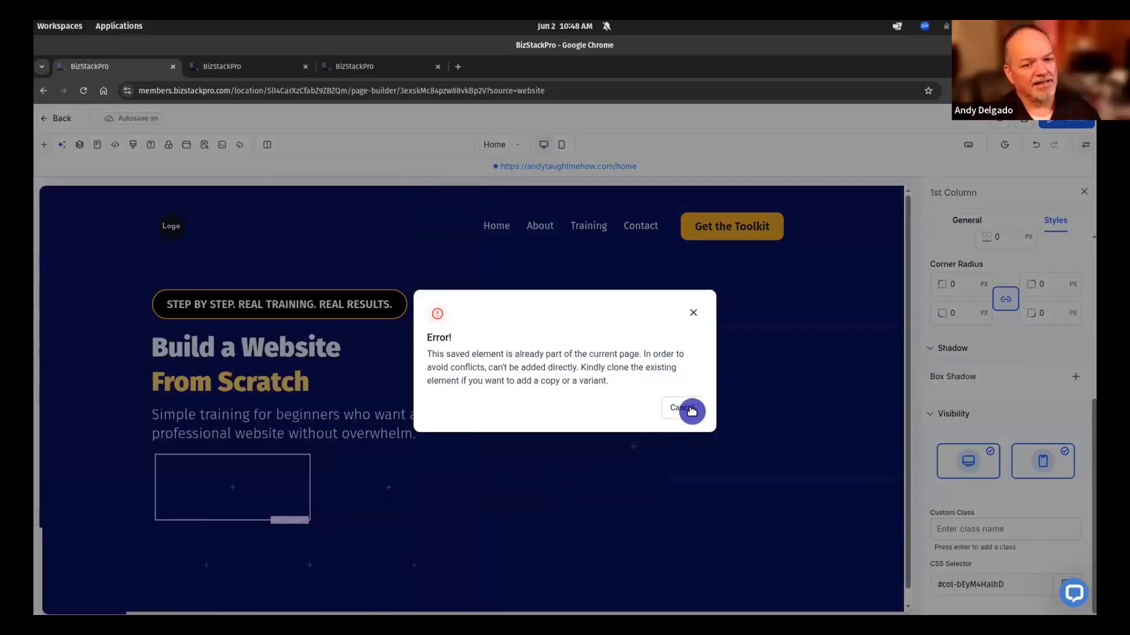
pyautogui.click(691, 411)
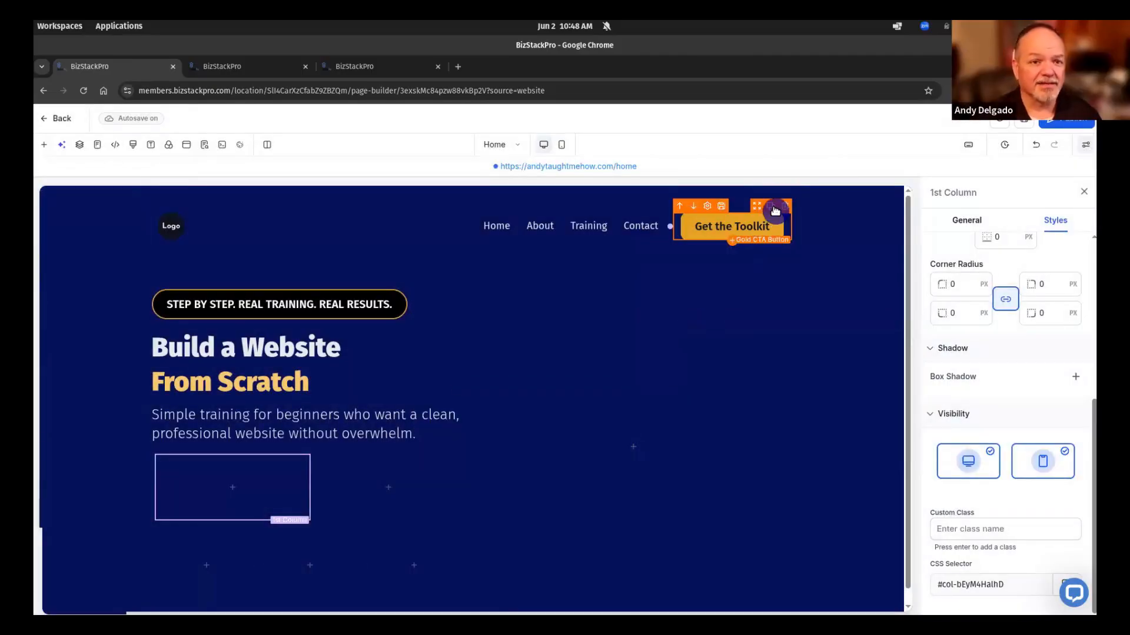
# Duplicate the header's gold "Get the Toolkit" button and move the copy into the empty first column below the hero subheadline
pyautogui.click(772, 206)
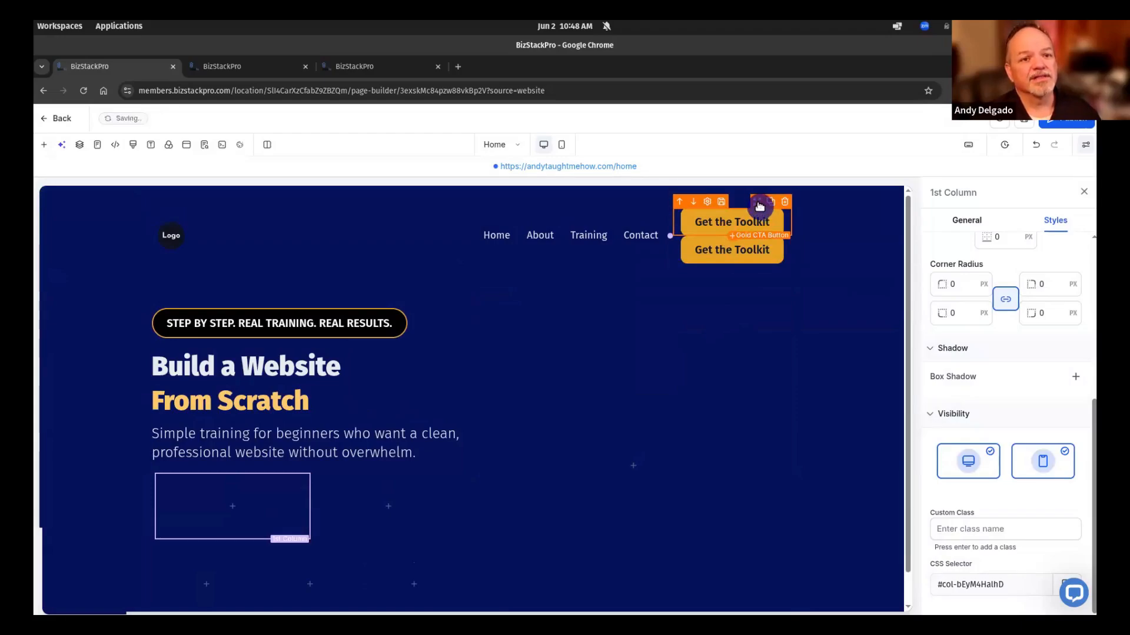
pyautogui.moveTo(759, 206); pyautogui.dragTo(265, 480)
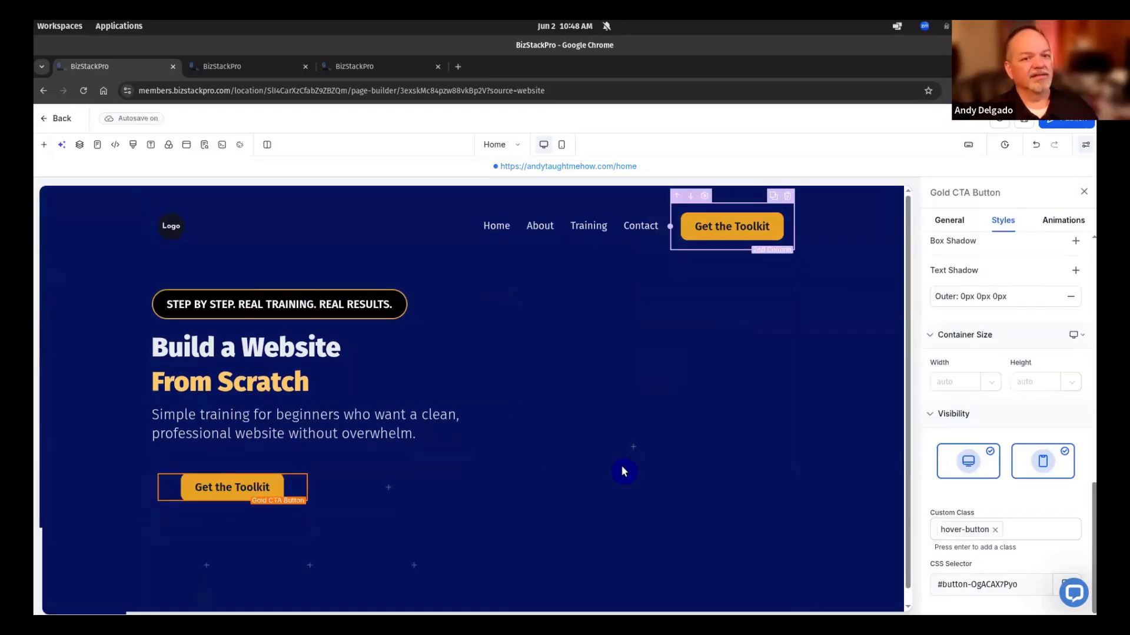
pyautogui.click(723, 452)
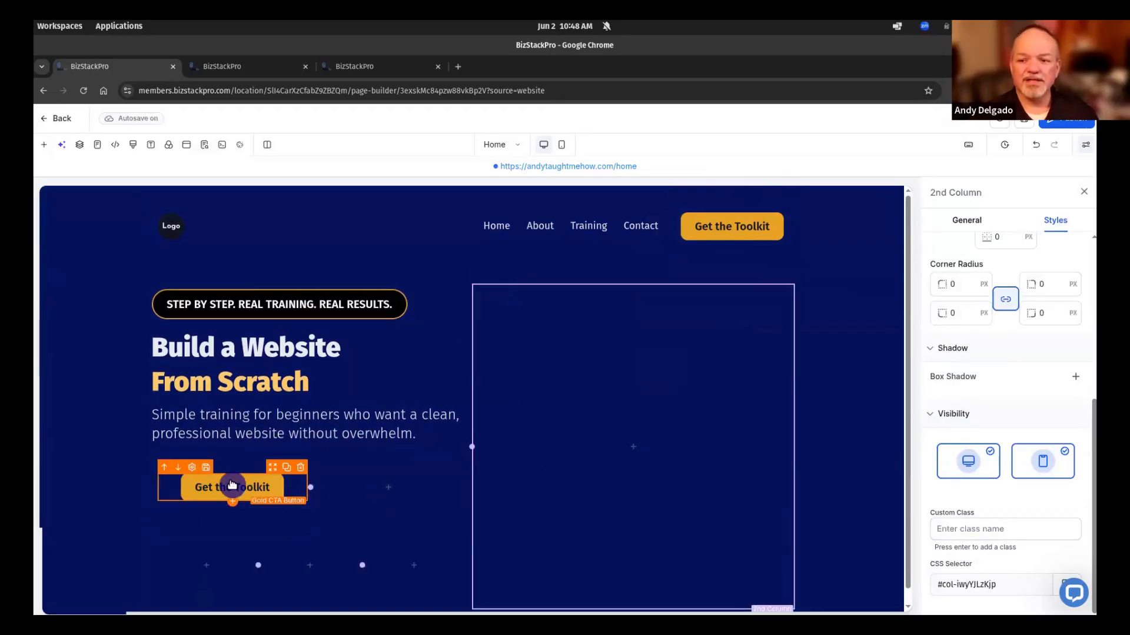
# Duplicate the two-column row holding the hero's gold button and widen the hero's first column
pyautogui.moveTo(310, 487); pyautogui.dragTo(475, 443)
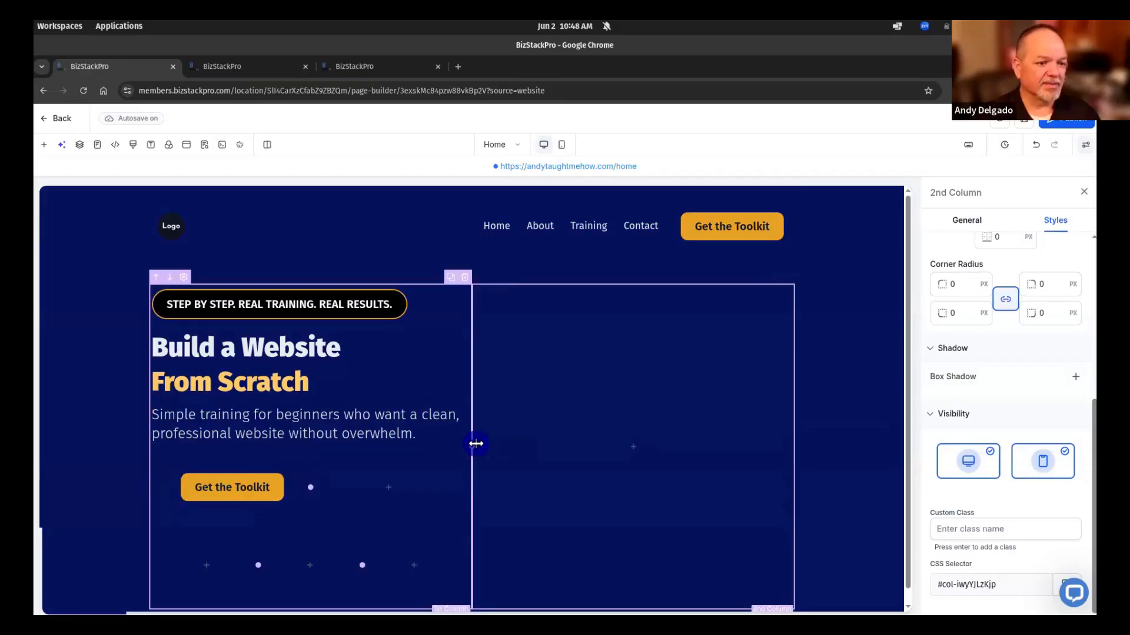
pyautogui.click(473, 448)
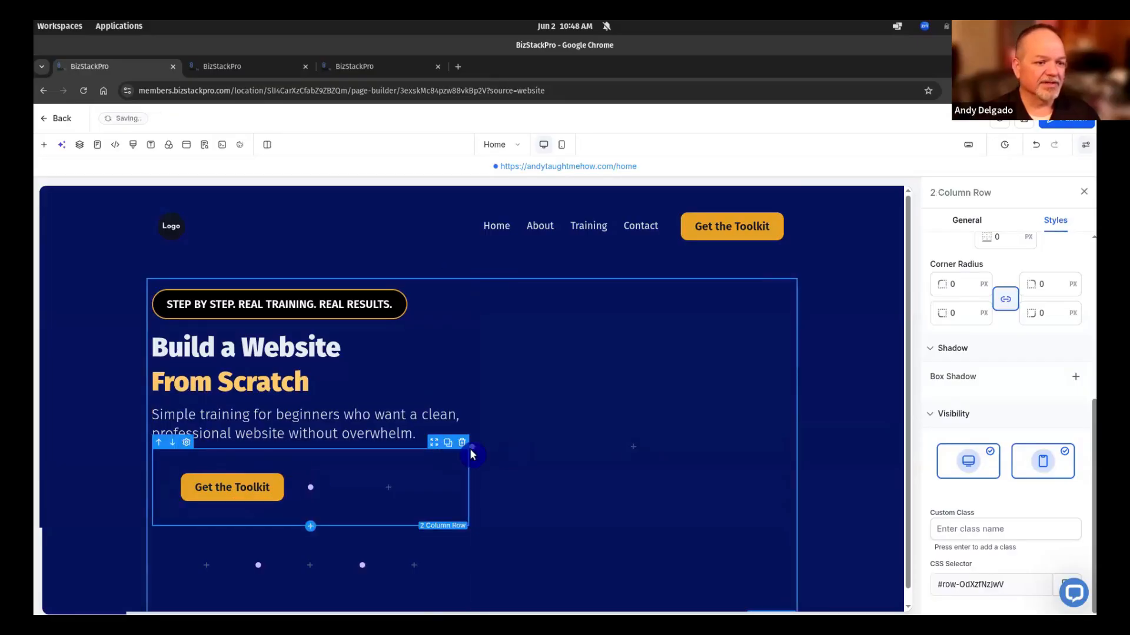
pyautogui.click(449, 440)
pyautogui.click(529, 436)
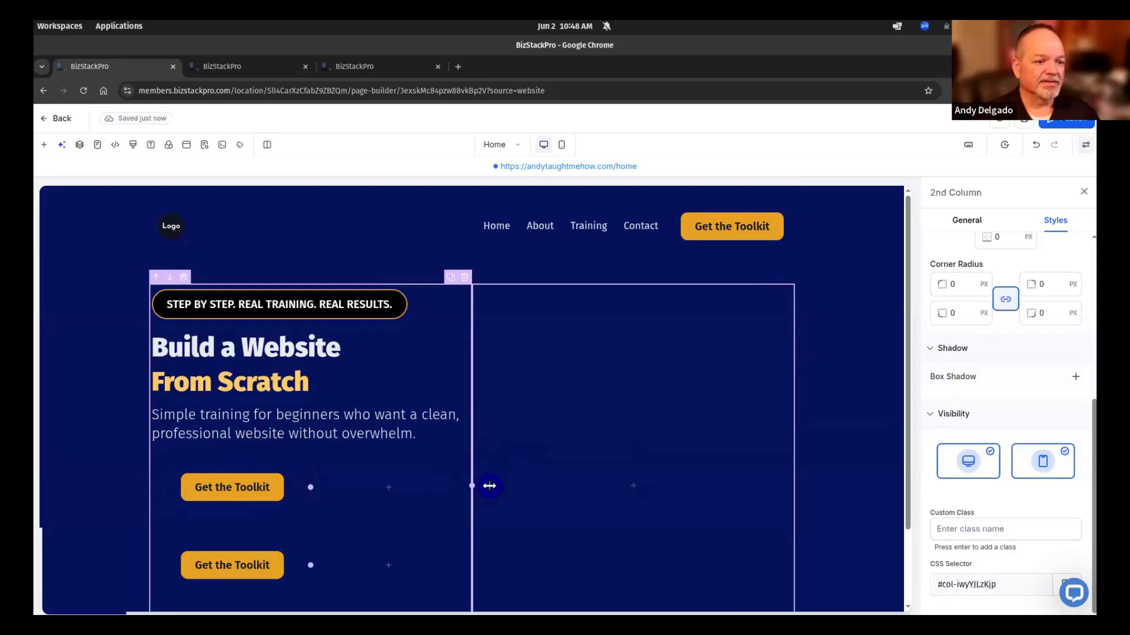
pyautogui.moveTo(473, 485); pyautogui.dragTo(513, 485)
# Select the hero's upper gold button and check its wording on the header and hero mockup slide in Google Slides
pyautogui.click(248, 491)
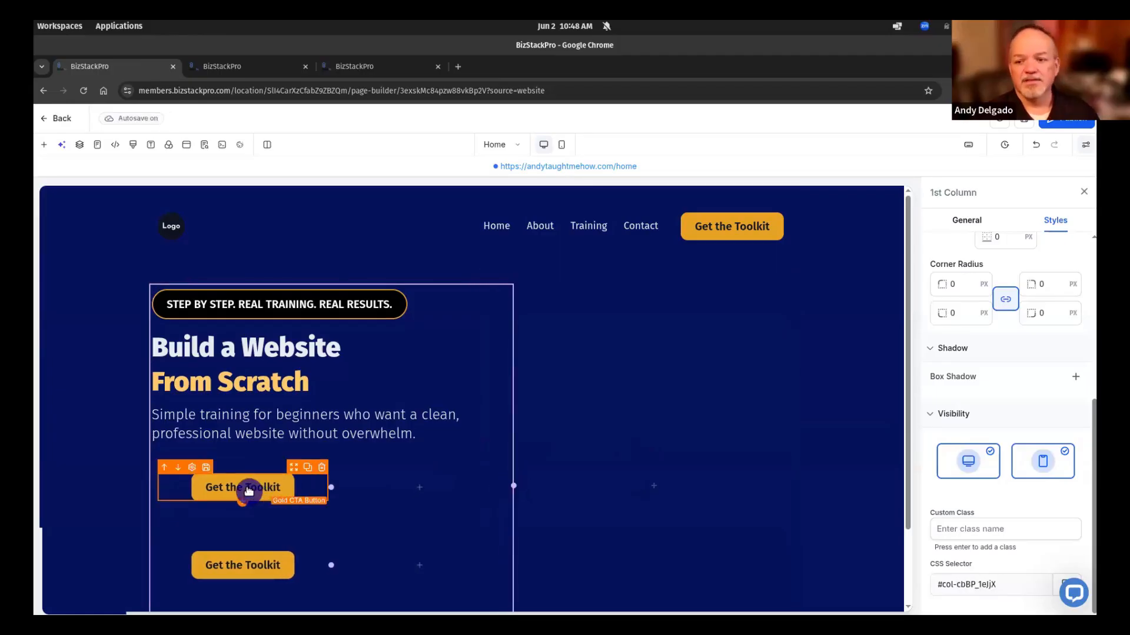
pyautogui.click(248, 492)
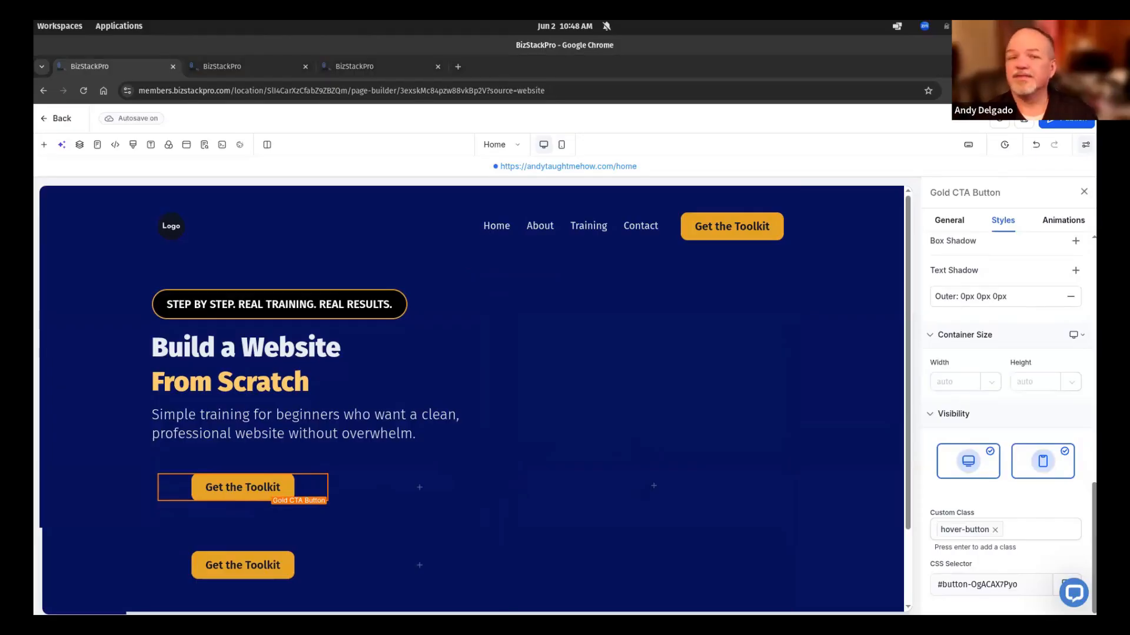
pyautogui.moveTo(1094, 170); pyautogui.dragTo(734, 43)
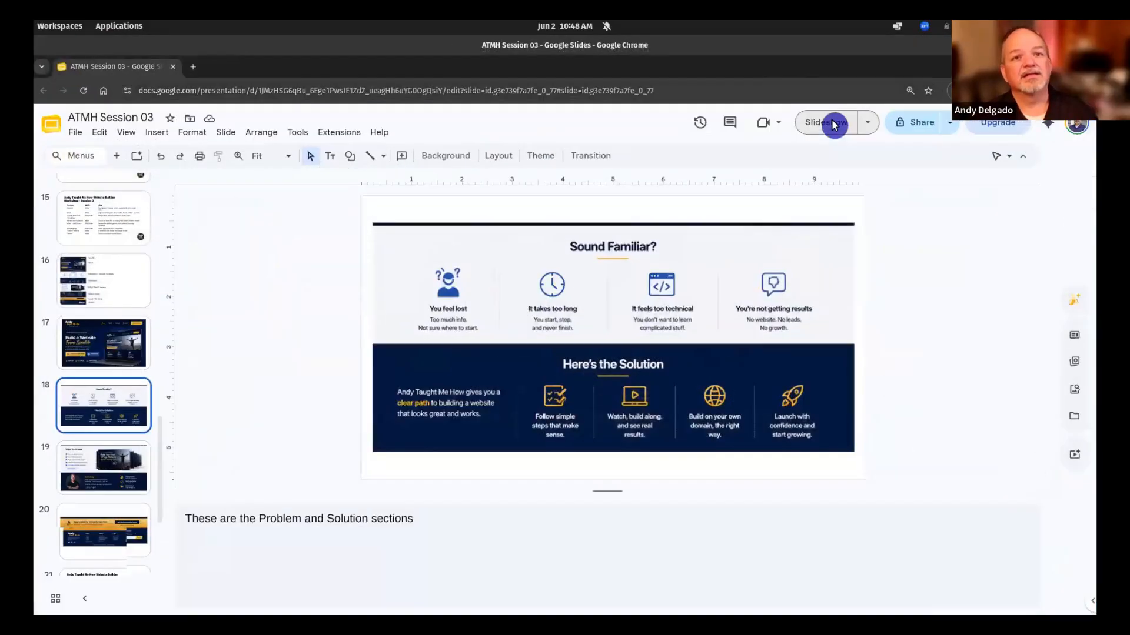
pyautogui.click(835, 125)
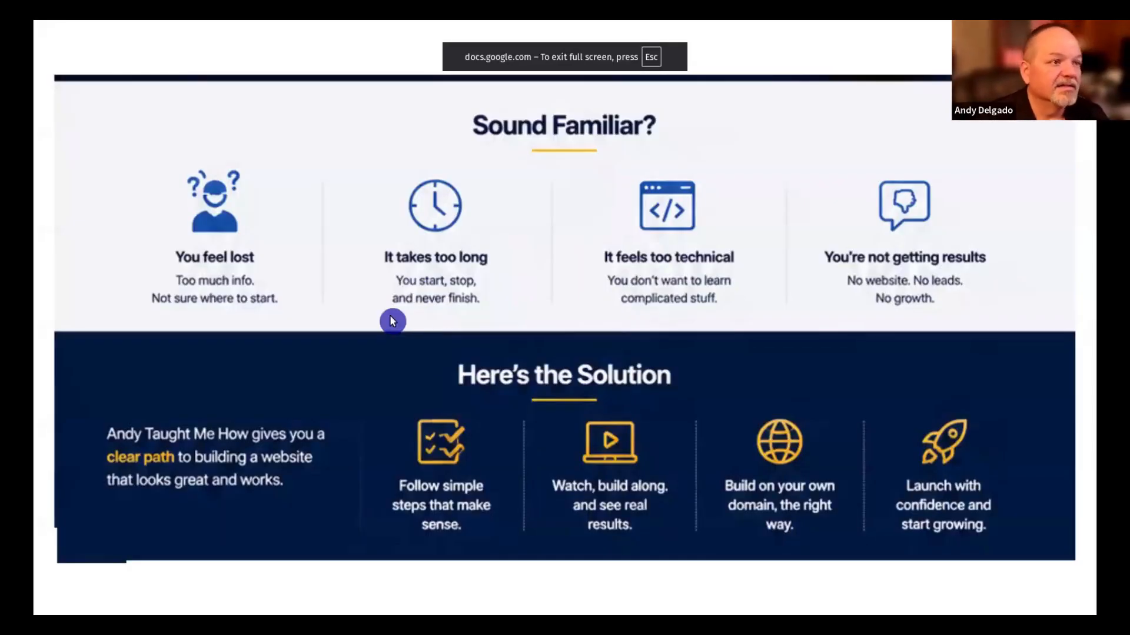
pyautogui.press('Left')
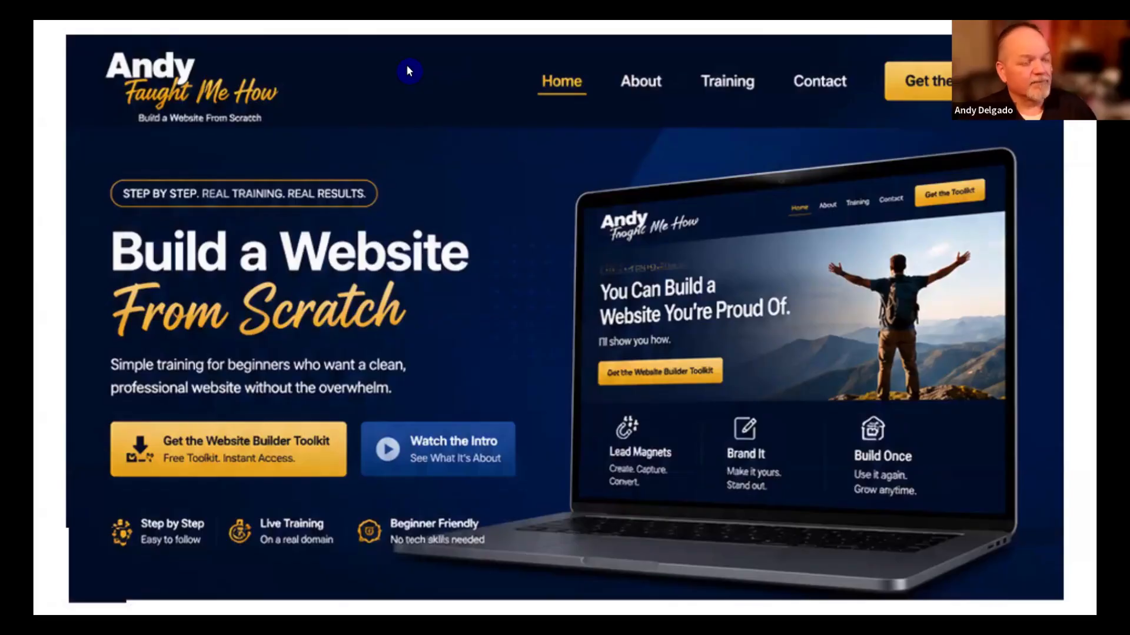
pyautogui.press('Escape')
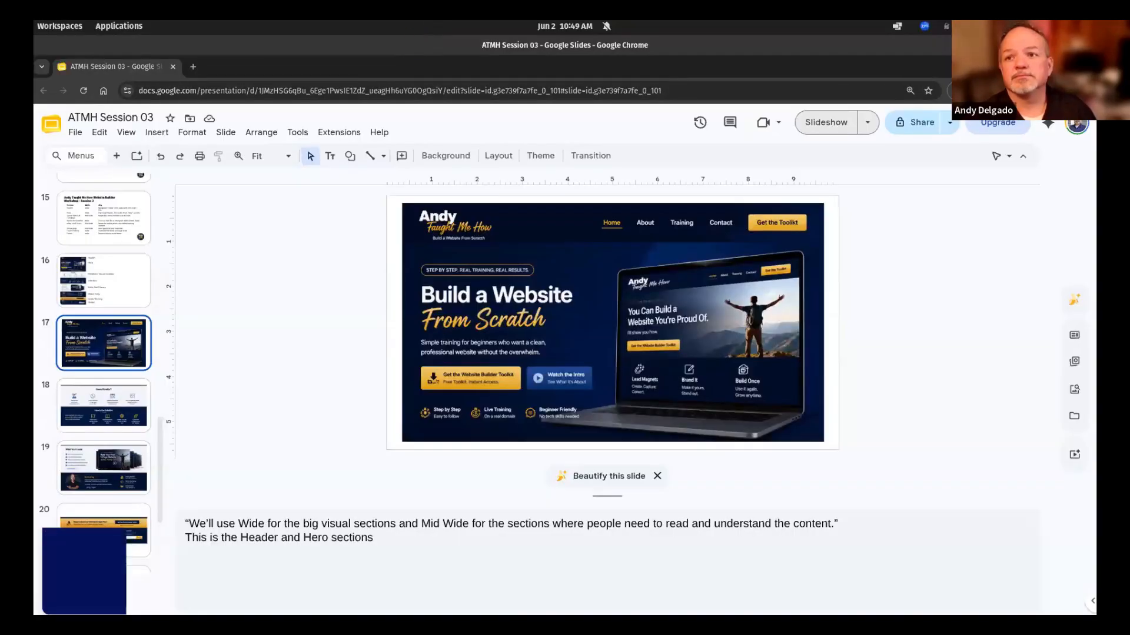
pyautogui.hotkey('alt', 'Tab')
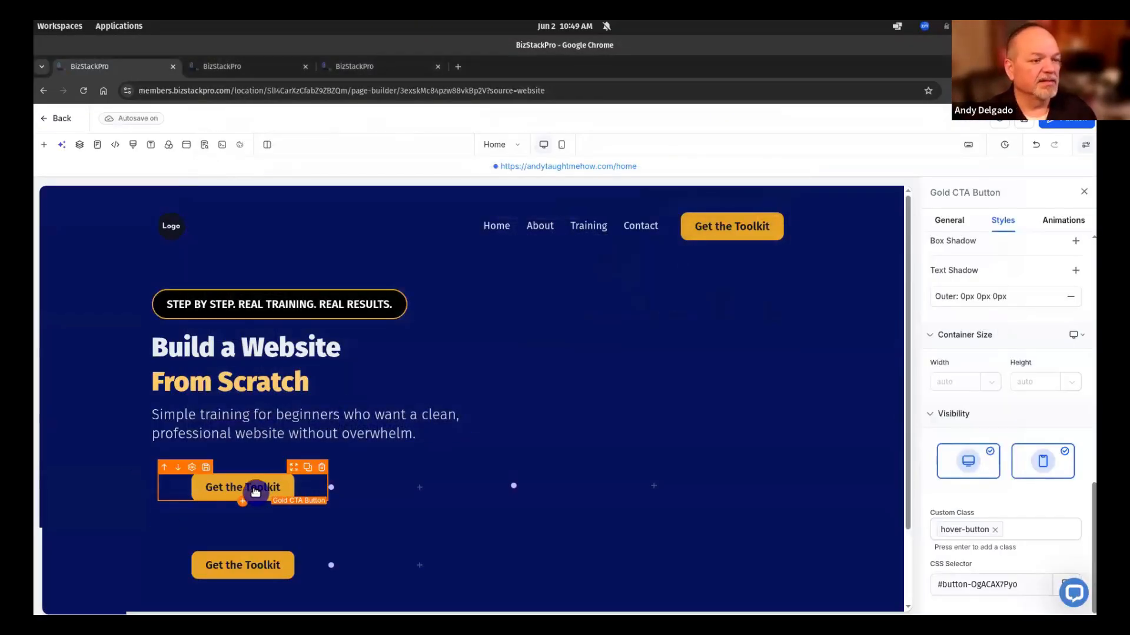
# Set the text of the hero's upper gold button to "Get the Website Builder Toolkit"
pyautogui.scroll(5, 983, 348)
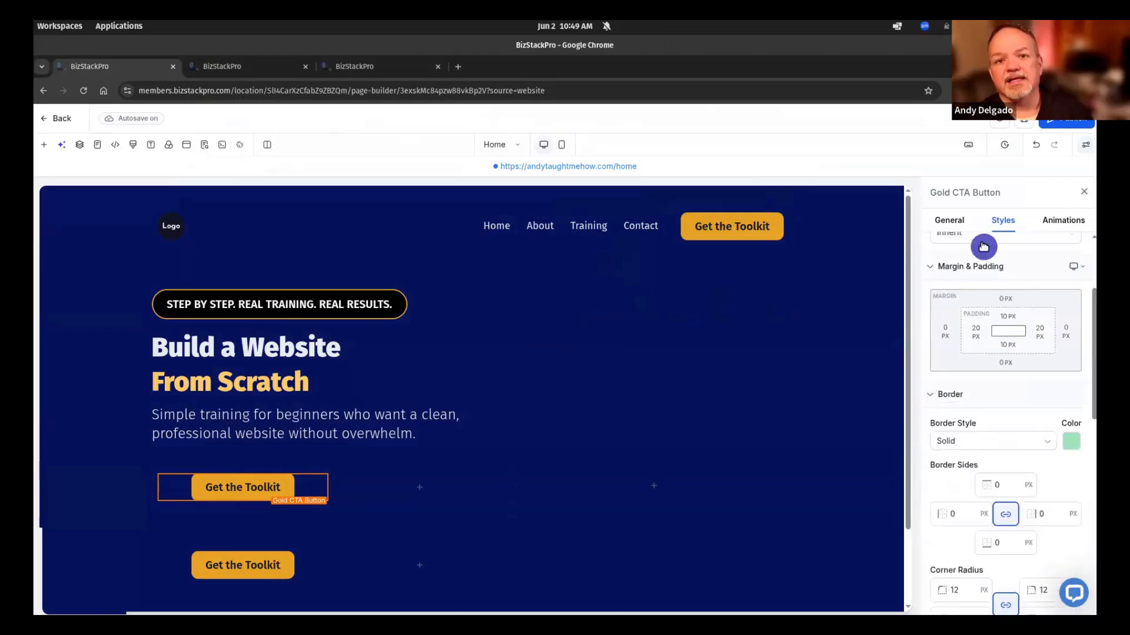
pyautogui.scroll(3, 983, 246)
pyautogui.click(949, 220)
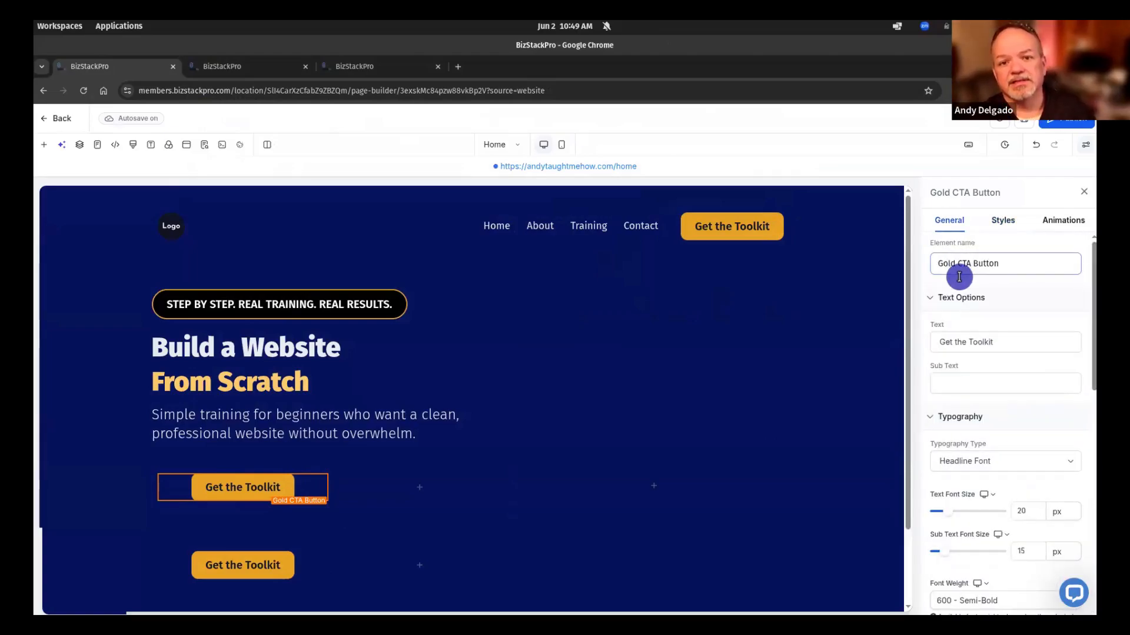
pyautogui.click(966, 342)
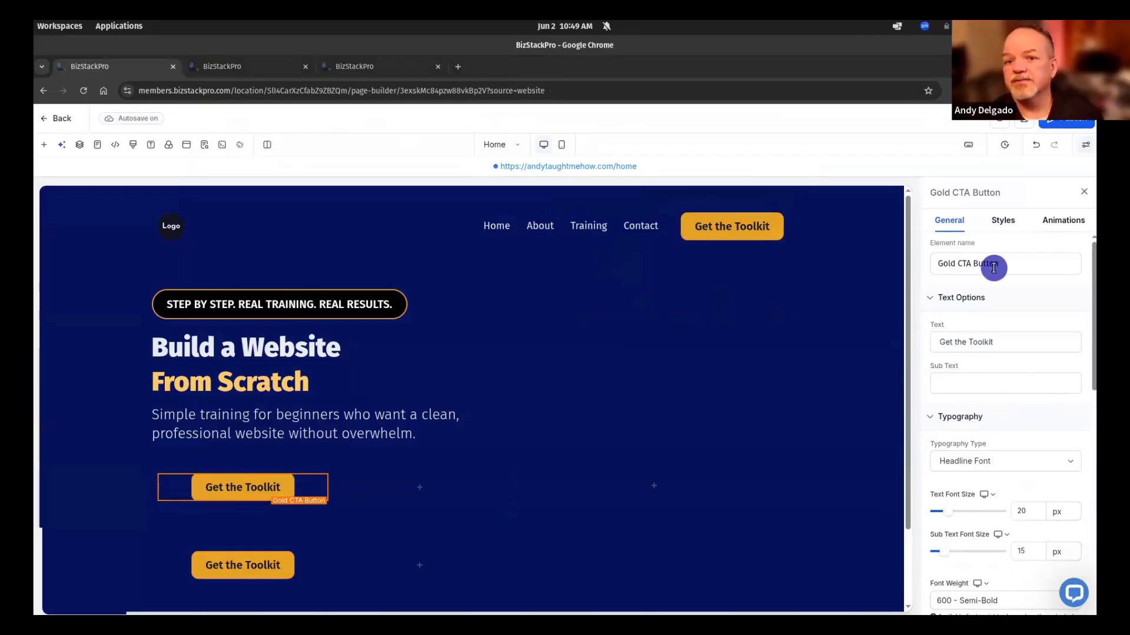
pyautogui.click(972, 342)
pyautogui.write('We')
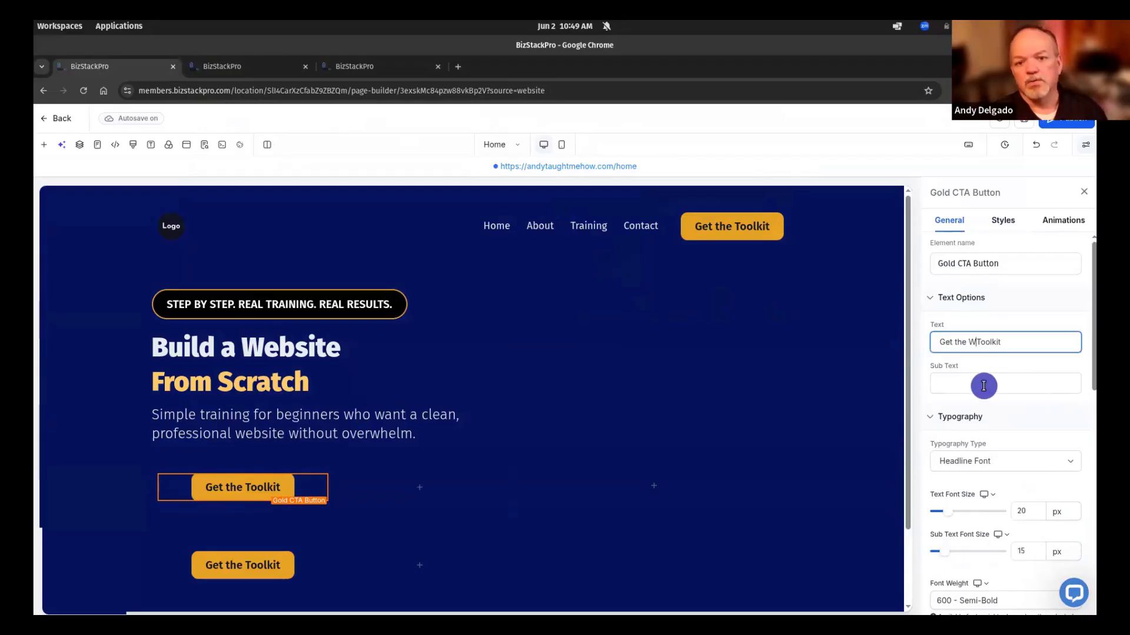
pyautogui.write('bsite BUilder')
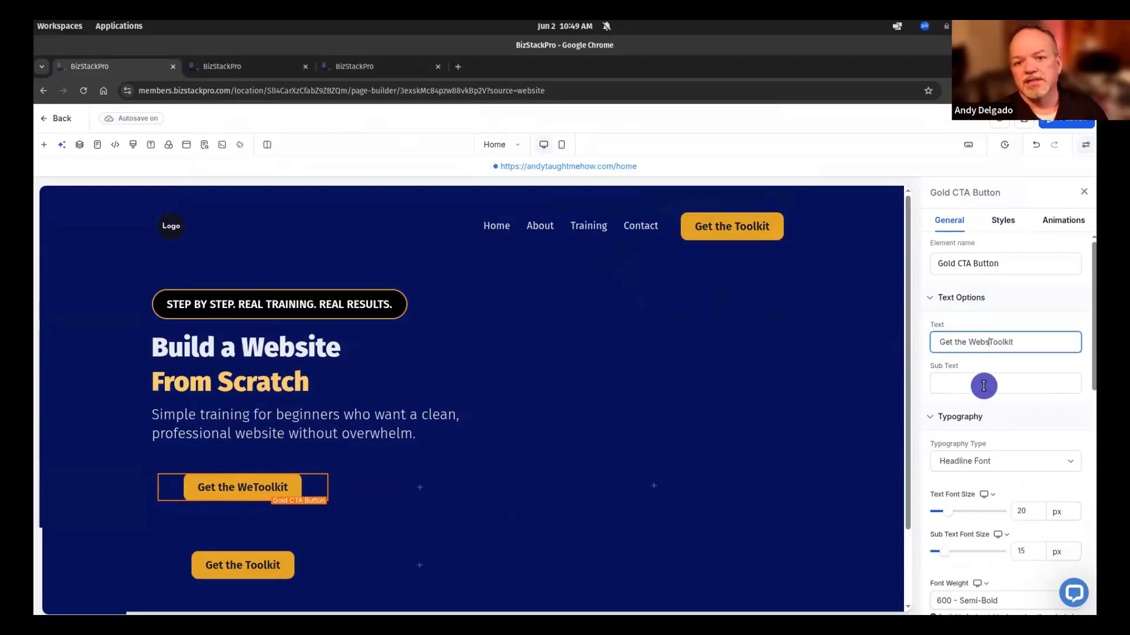
pyautogui.press('BackSpace')
pyautogui.press('BackSpace')
pyautogui.press('BackSpace')
pyautogui.press('BackSpace')
pyautogui.press('BackSpace')
pyautogui.press('BackSpace')
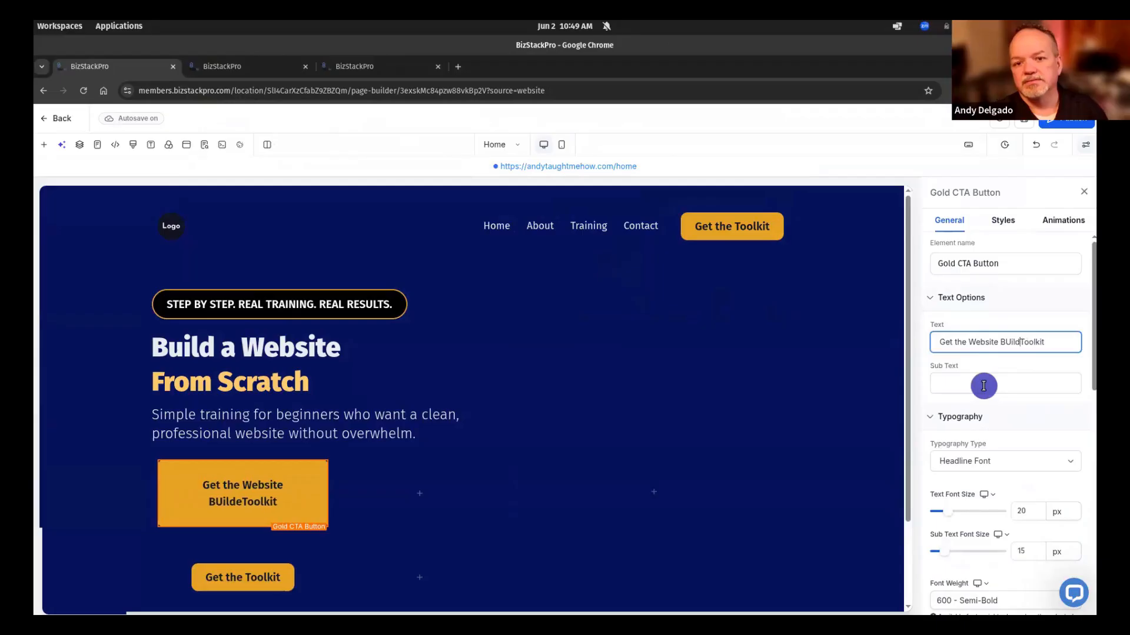
pyautogui.write('uild')
pyautogui.press('BackSpace')
pyautogui.press('BackSpace')
pyautogui.press('BackSpace')
pyautogui.press('BackSpace')
pyautogui.press('BackSpace')
pyautogui.write('uilder')
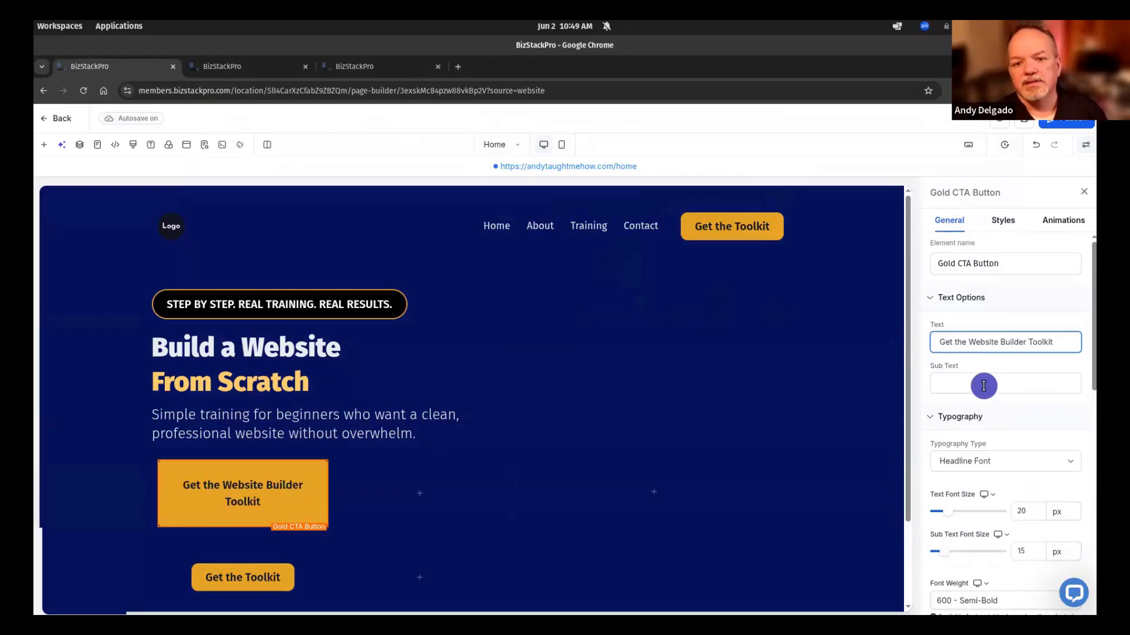
# Set the sub text of the hero's upper gold button to "Free Toolkit. Sent to Your Email Immediately."
pyautogui.click(983, 386)
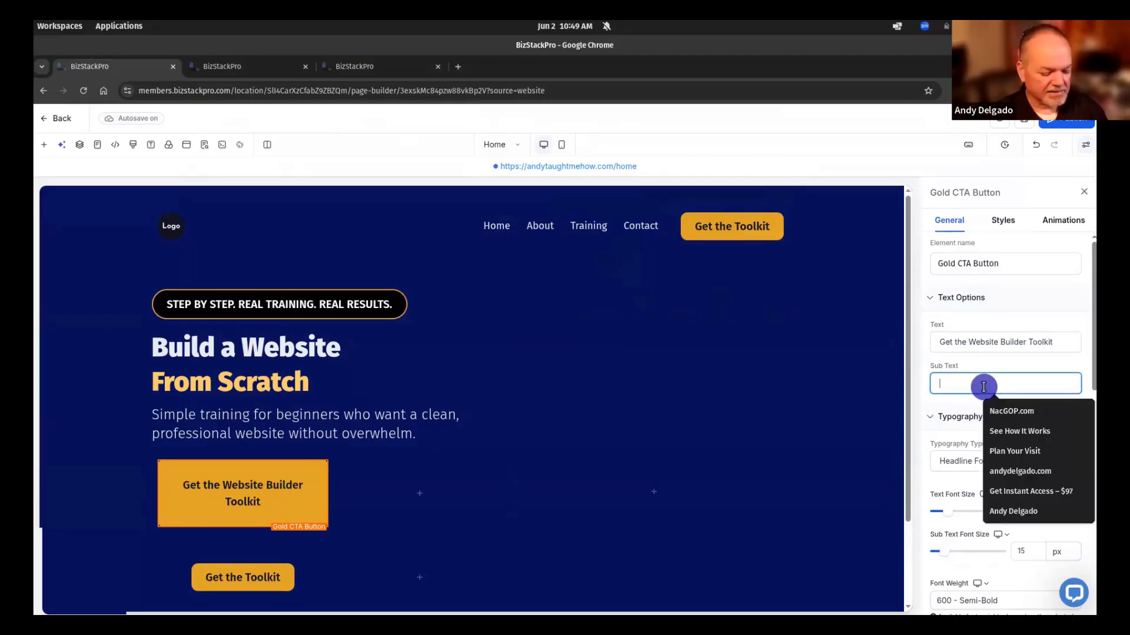
pyautogui.write('Free Too')
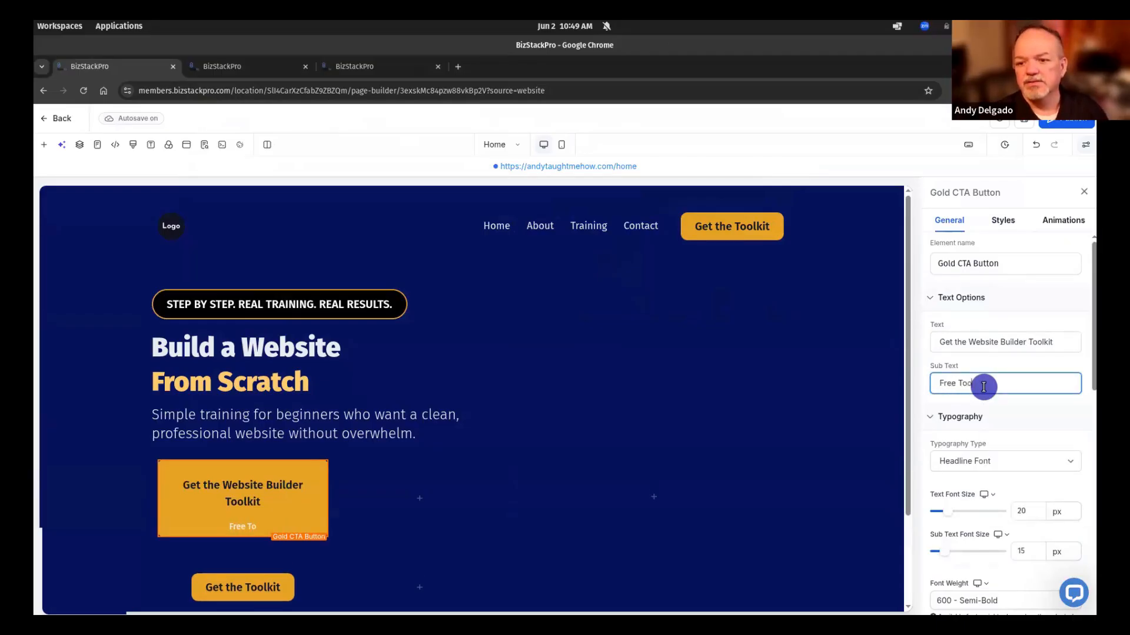
pyautogui.write('lkit')
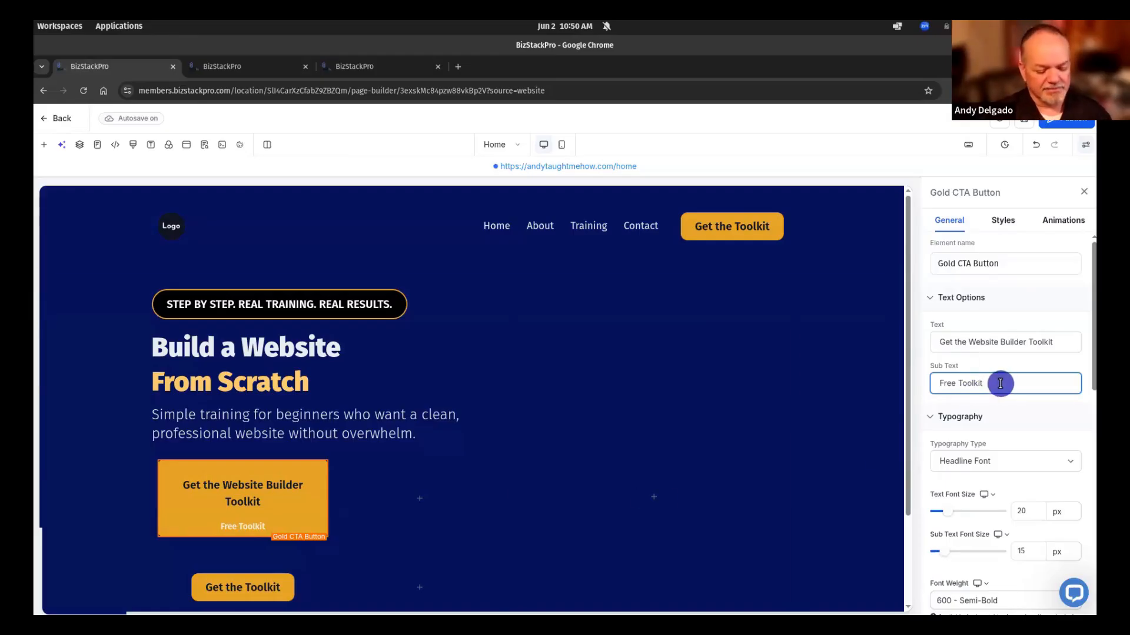
pyautogui.write('. S')
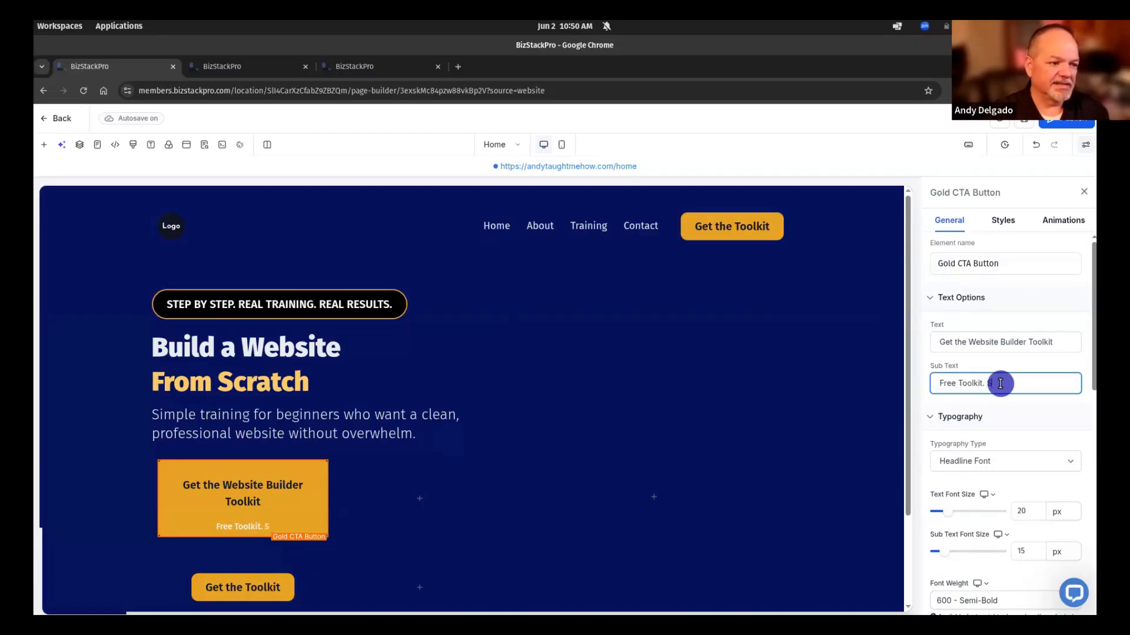
pyautogui.write('ent to Y')
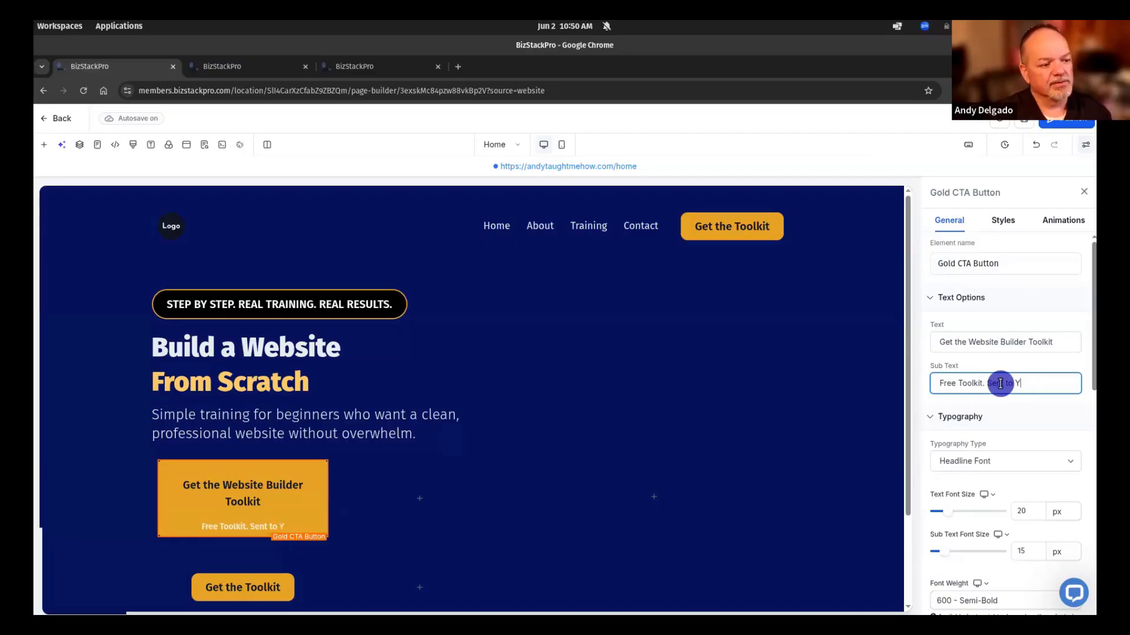
pyautogui.write('our Em')
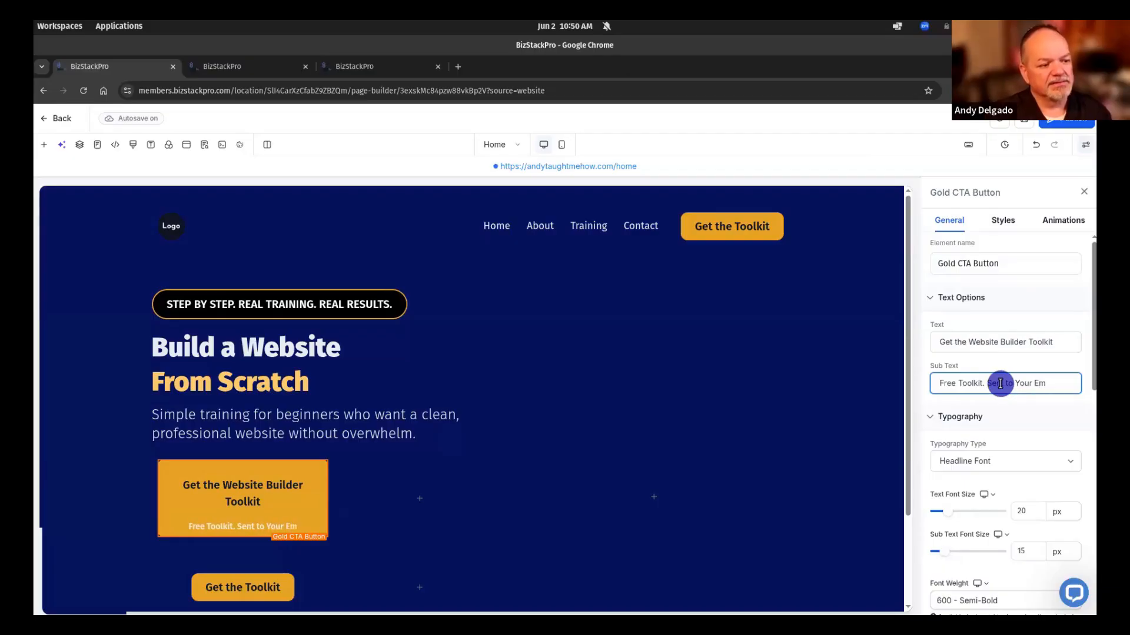
pyautogui.write('il')
pyautogui.write('al')
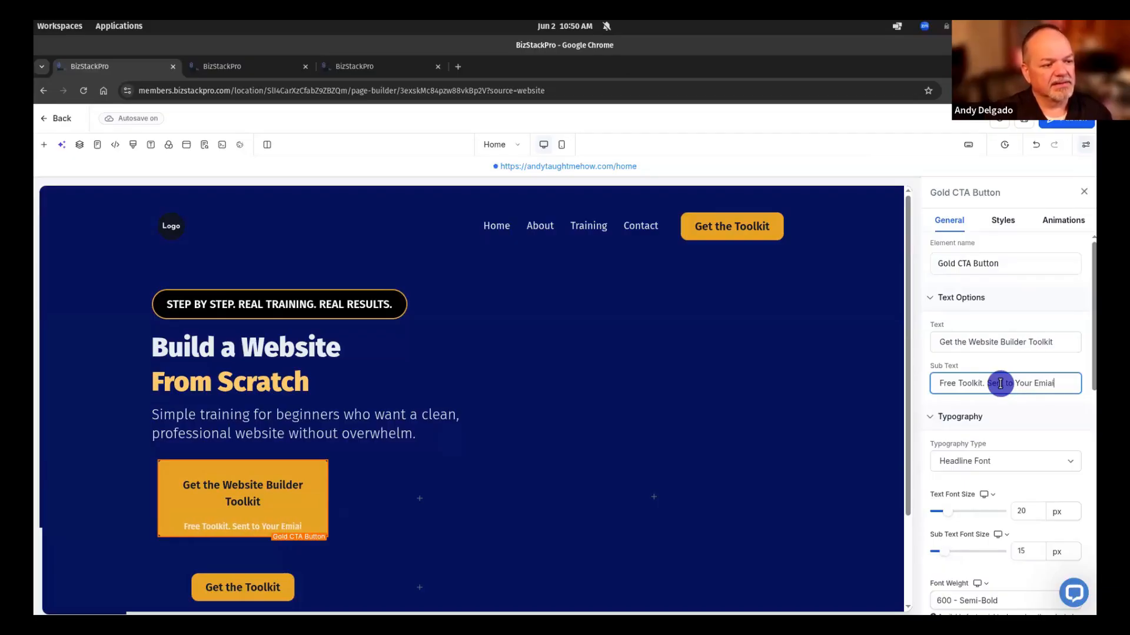
pyautogui.press('BackSpace')
pyautogui.press('BackSpace')
pyautogui.press('BackSpace')
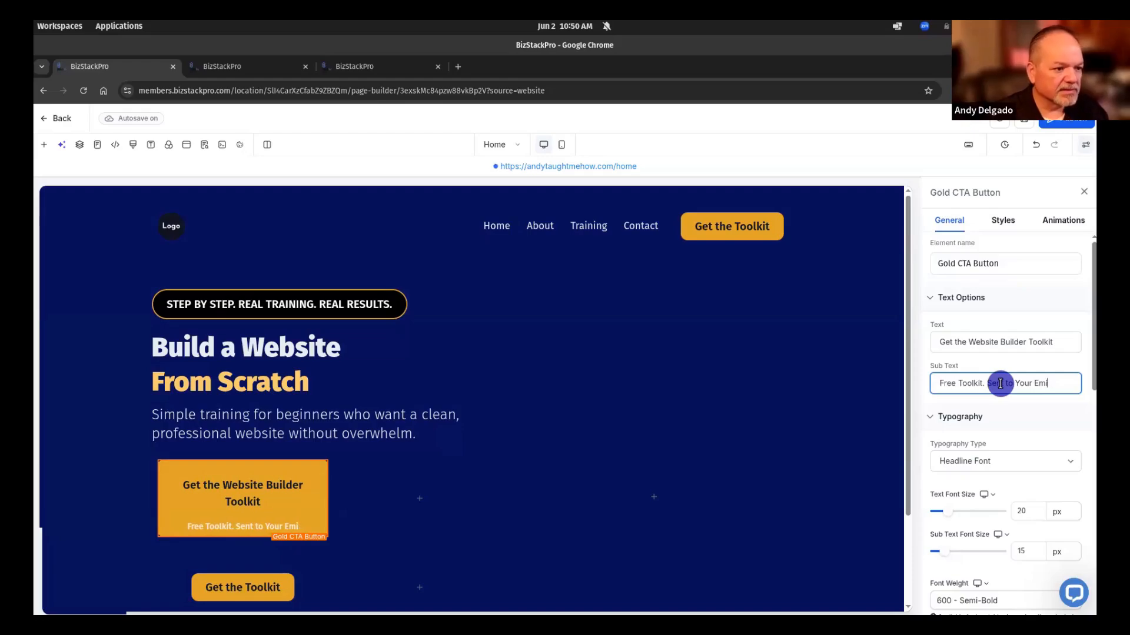
pyautogui.write('ail Imm')
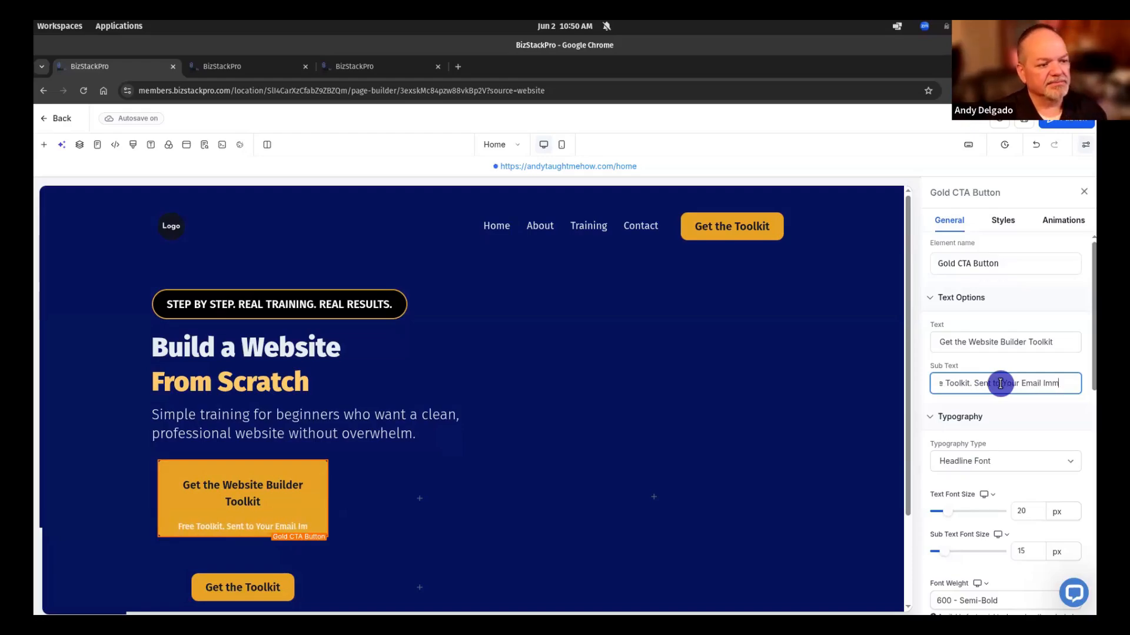
pyautogui.write('ediate')
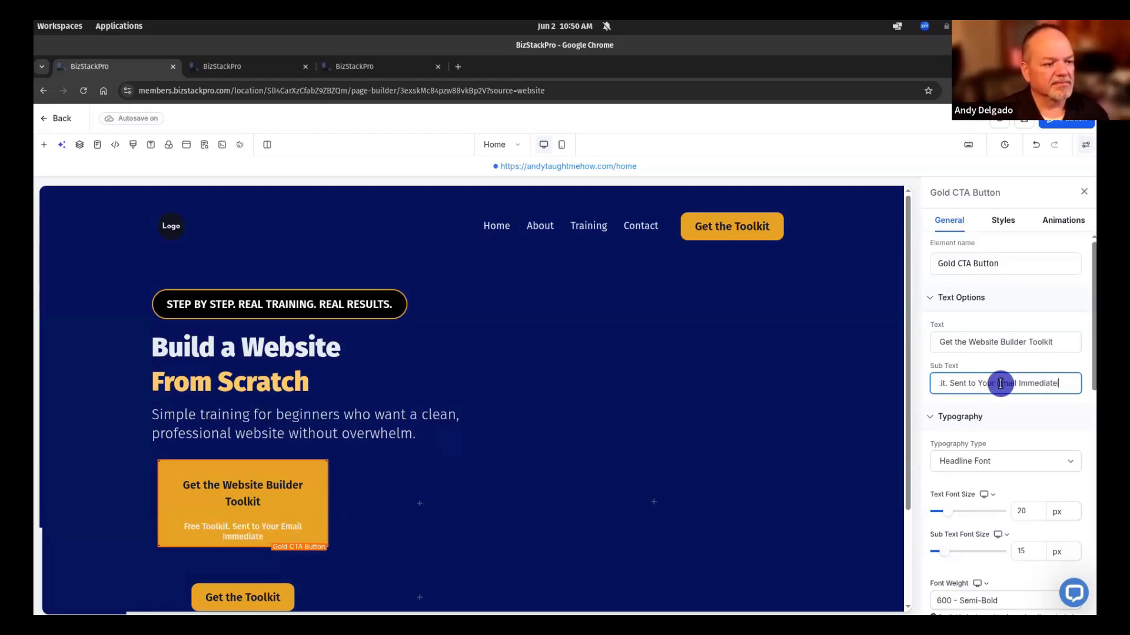
pyautogui.write('ly')
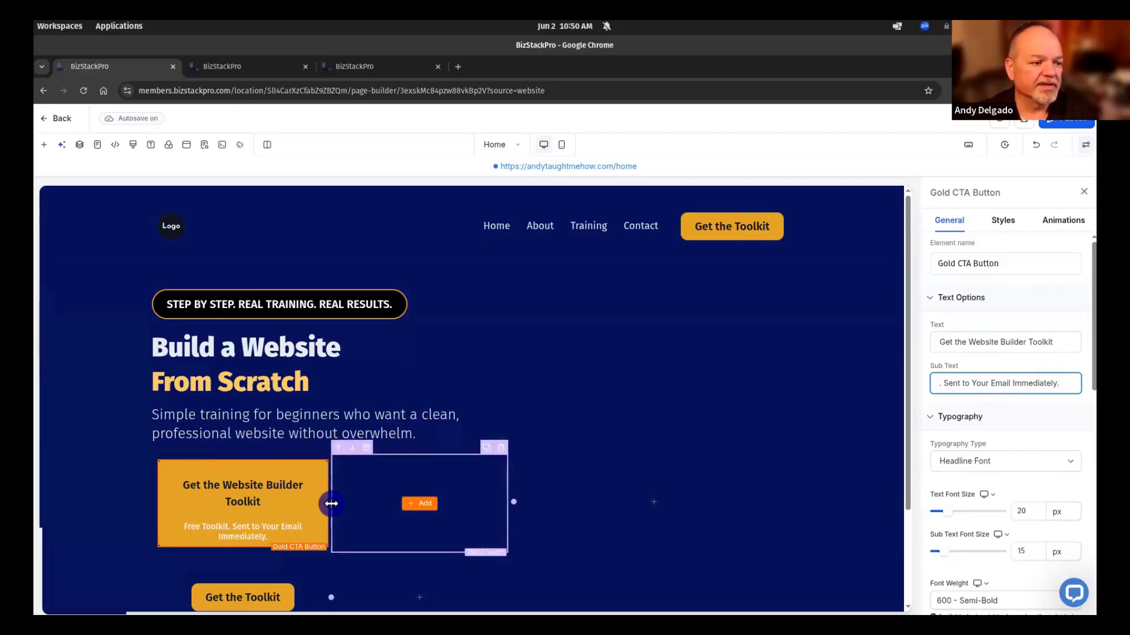
# Widen the first column of the upper button row so the button text fits on one line, and reselect the gold button
pyautogui.moveTo(331, 504); pyautogui.dragTo(360, 505)
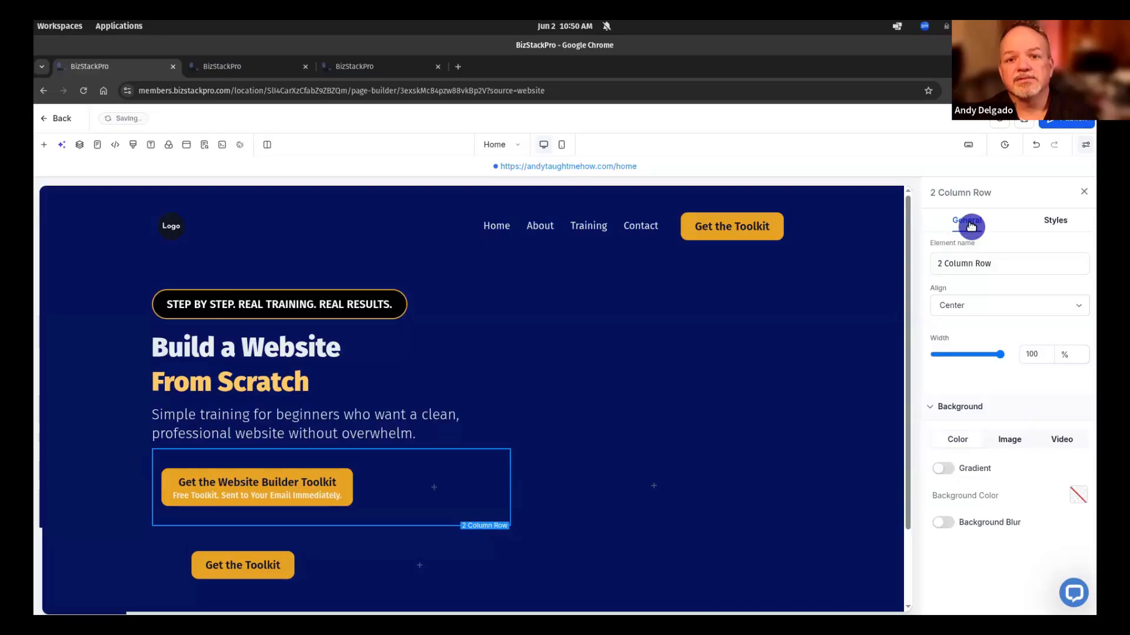
pyautogui.click(306, 482)
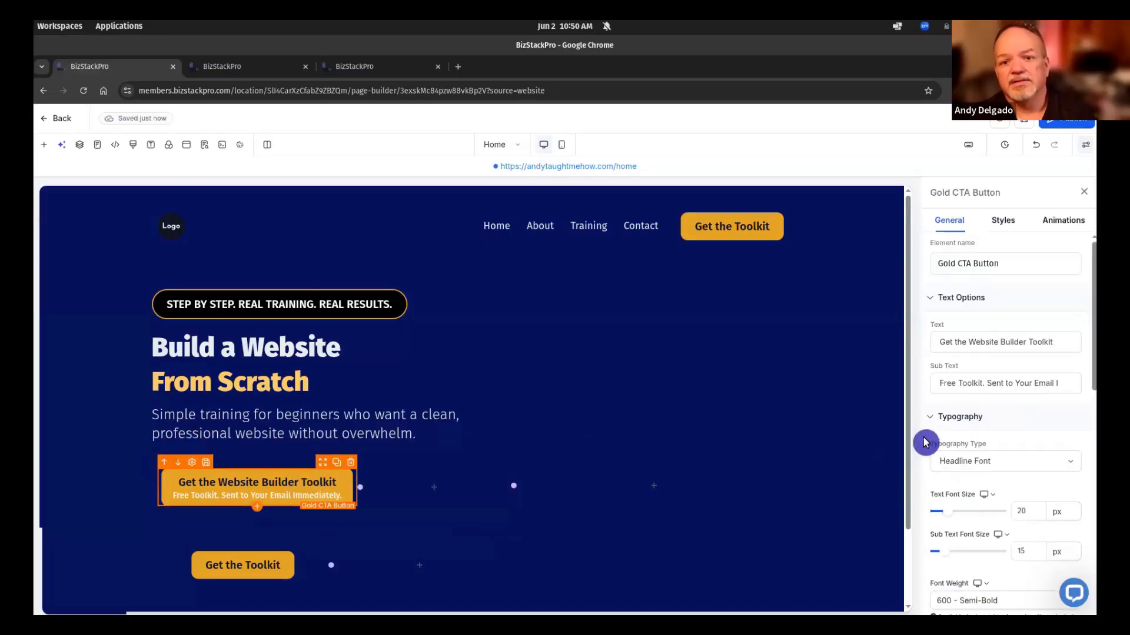
pyautogui.scroll(-3, 1000, 412)
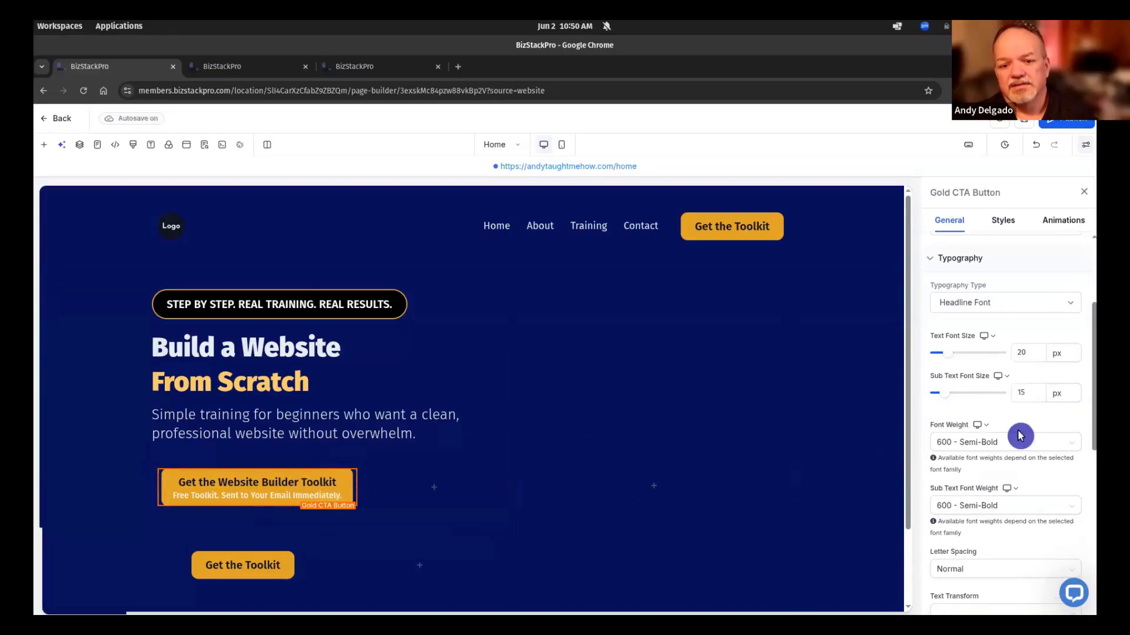
pyautogui.click(1020, 438)
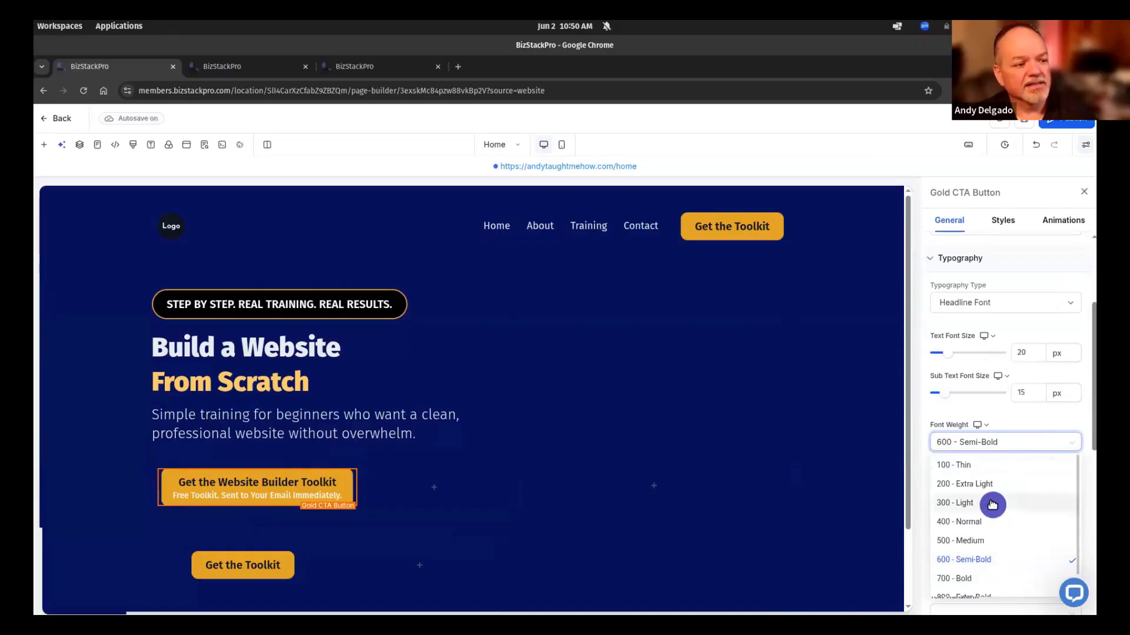
pyautogui.click(992, 505)
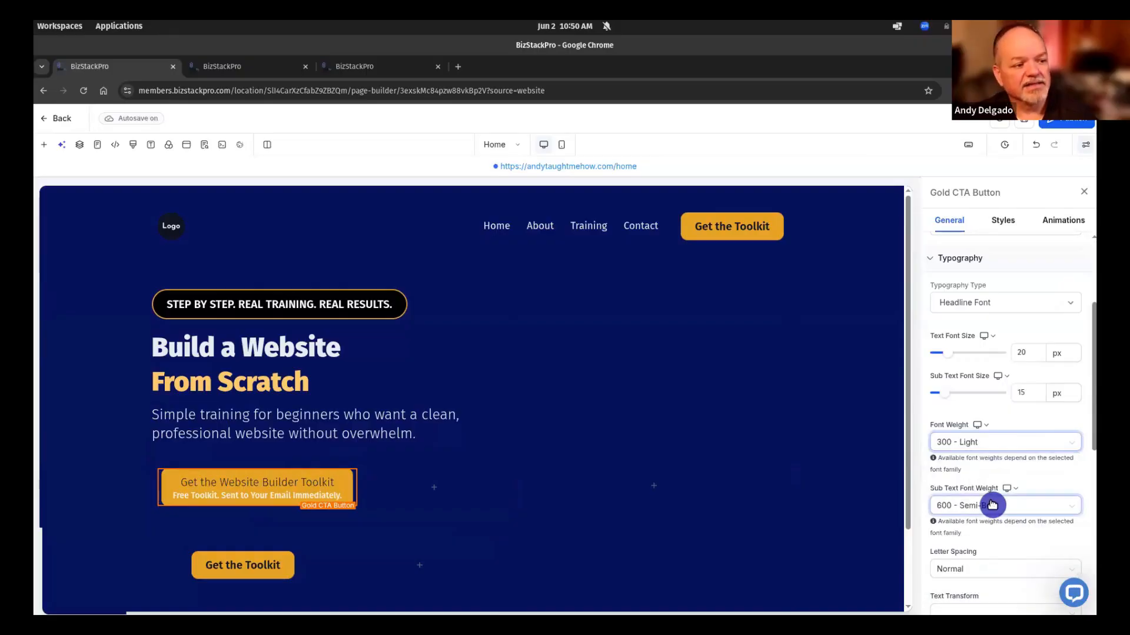
pyautogui.click(996, 444)
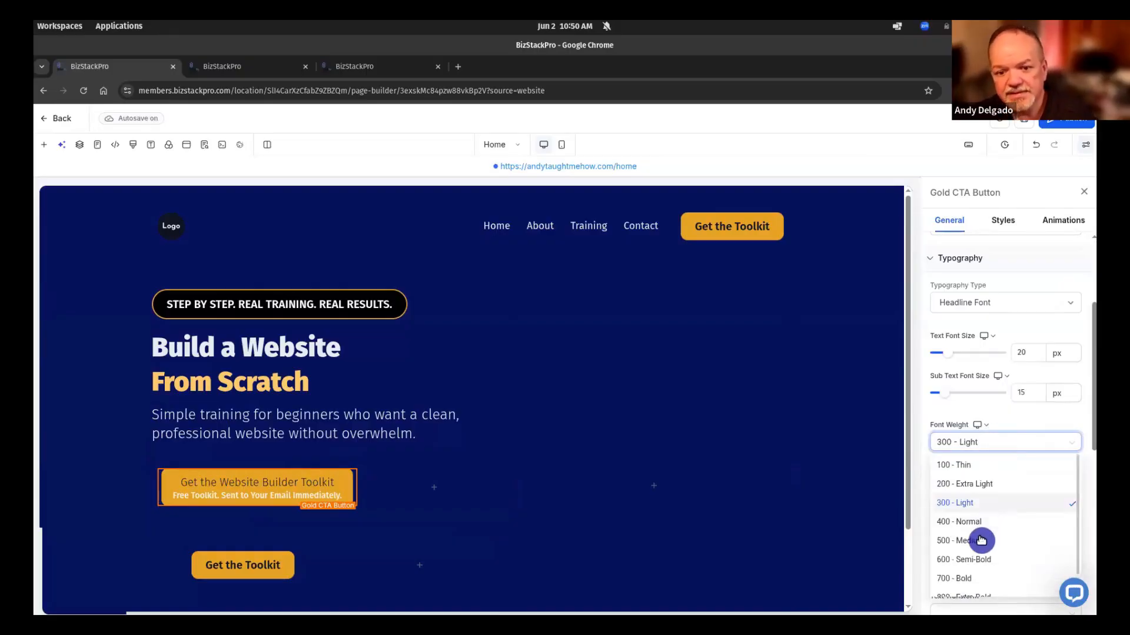
pyautogui.click(973, 563)
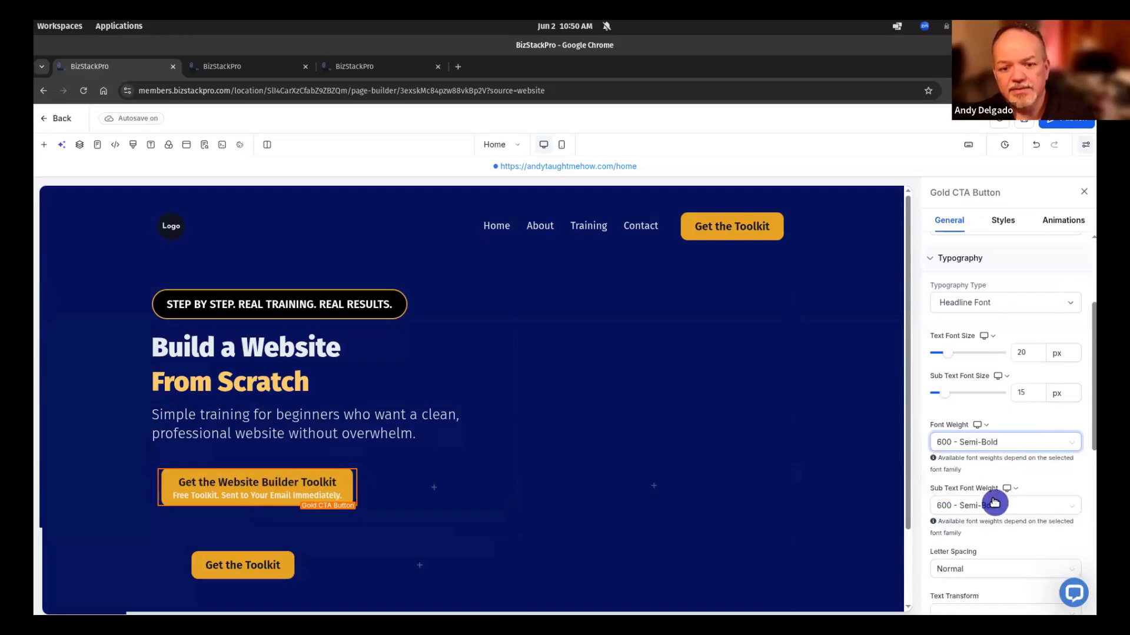
# Set the sub text font weight of the hero's upper gold button to 400 - Normal
pyautogui.click(988, 514)
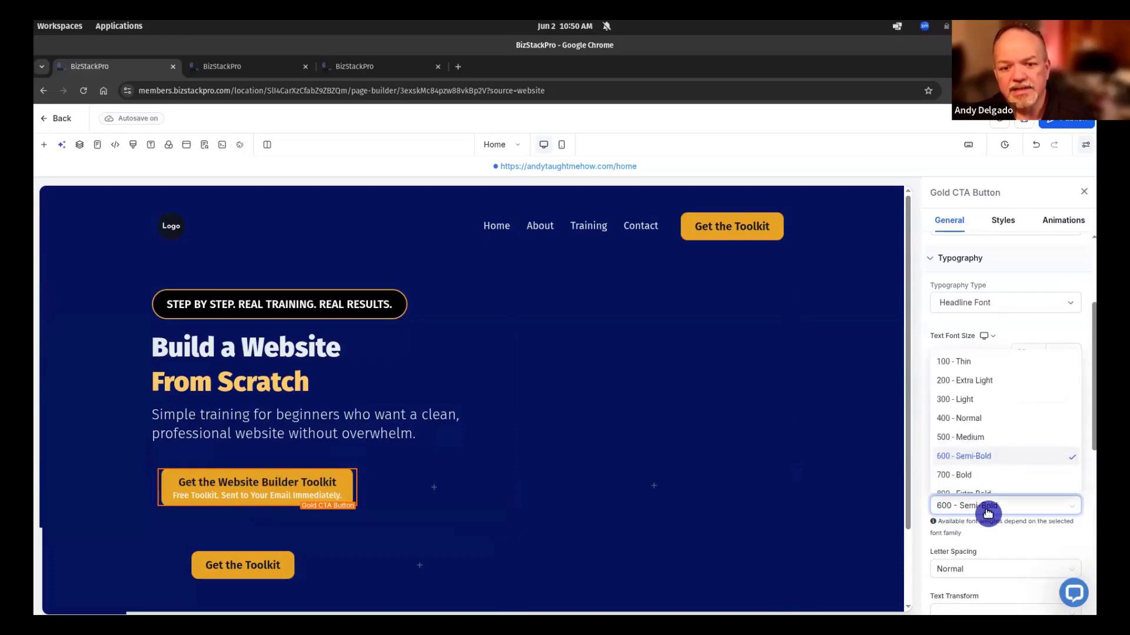
pyautogui.click(968, 401)
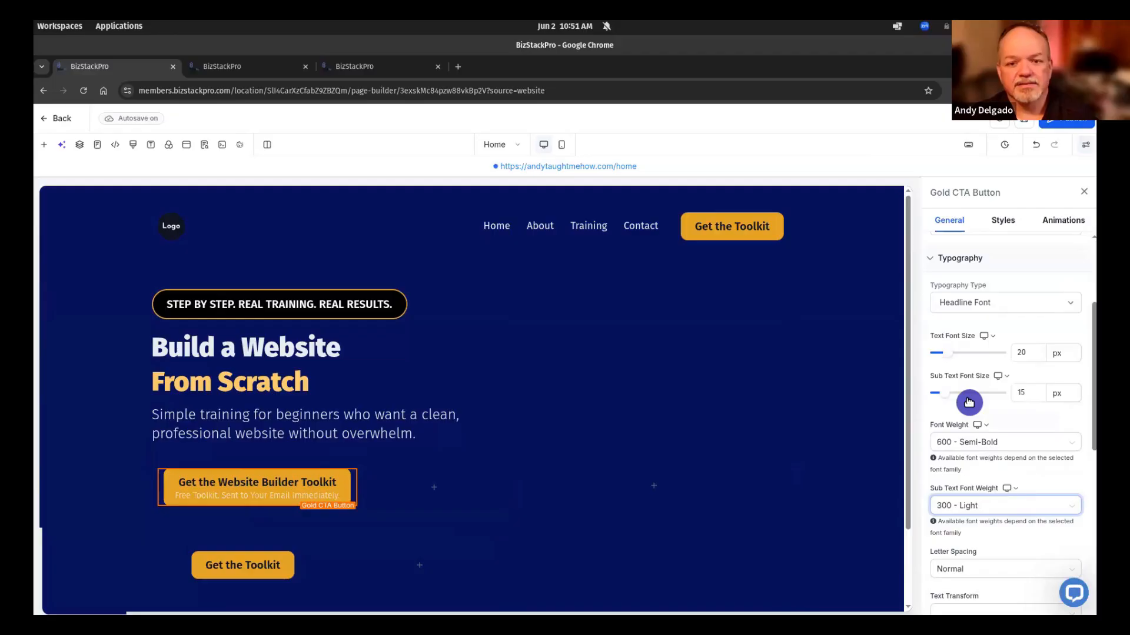
pyautogui.click(975, 514)
pyautogui.click(973, 419)
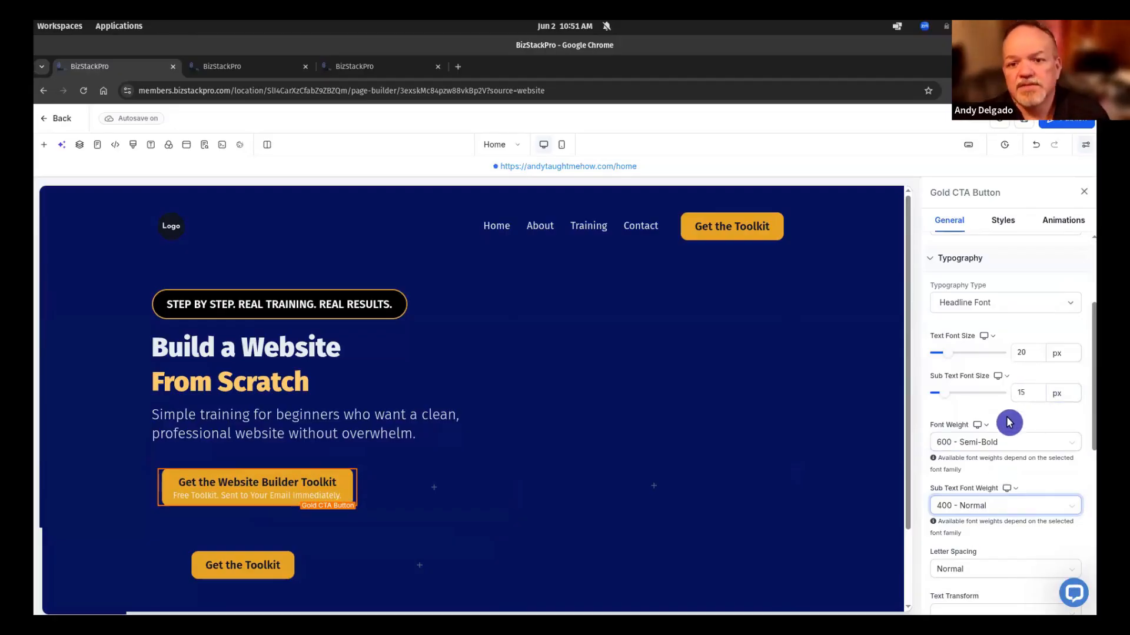
# Change the gold button's sub text color to the near-black brand color
pyautogui.scroll(-2, 1001, 418)
pyautogui.scroll(-3, 1001, 415)
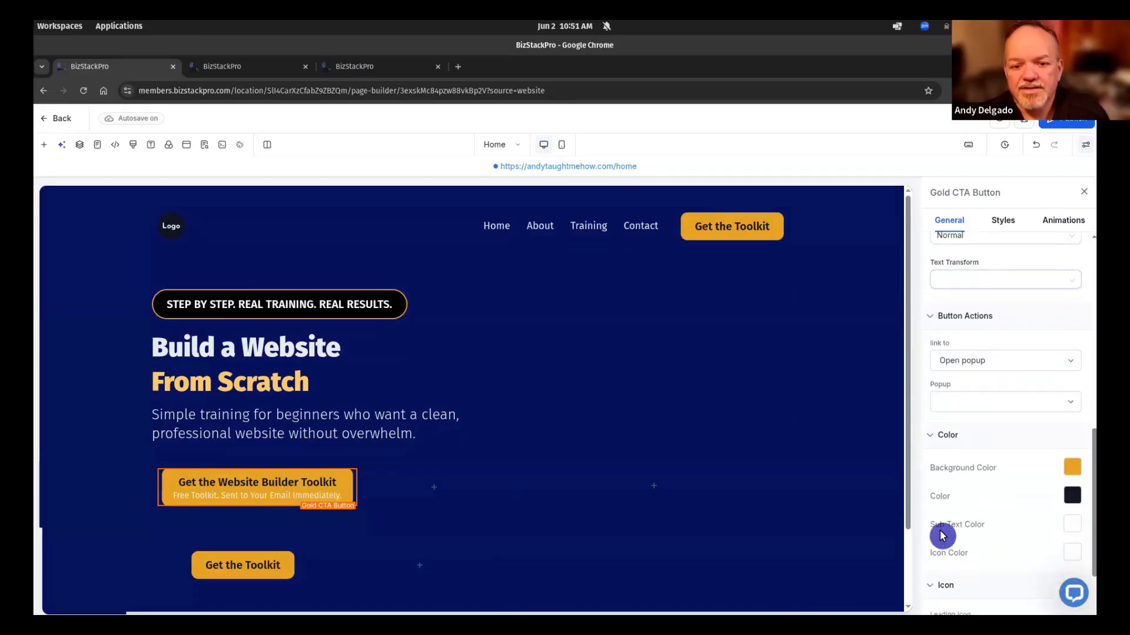
pyautogui.click(1072, 525)
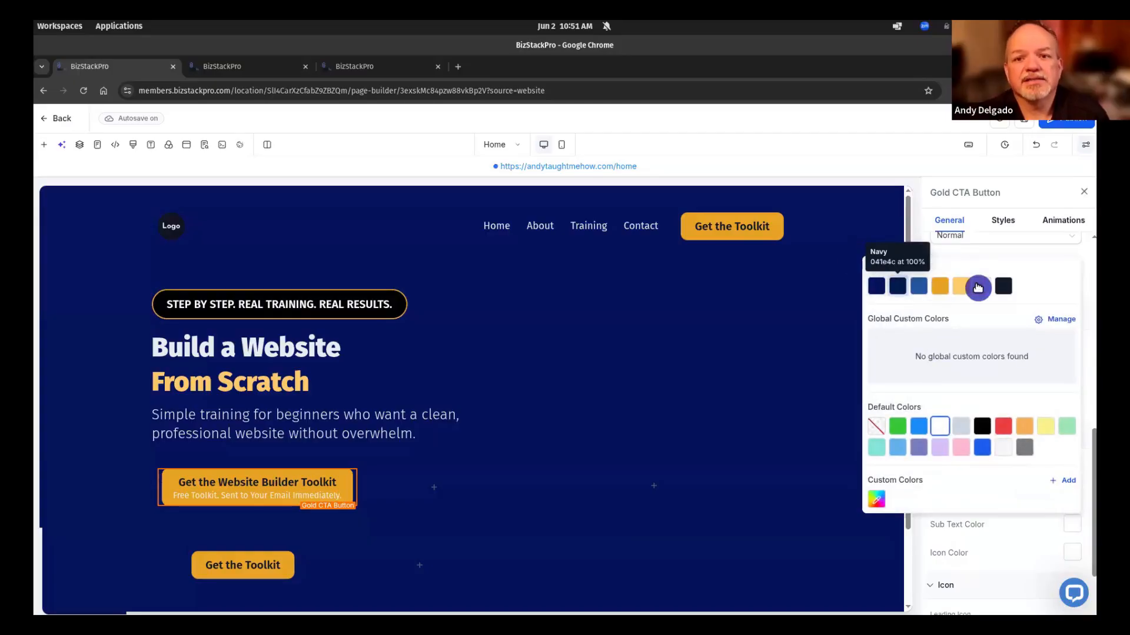
pyautogui.click(1003, 287)
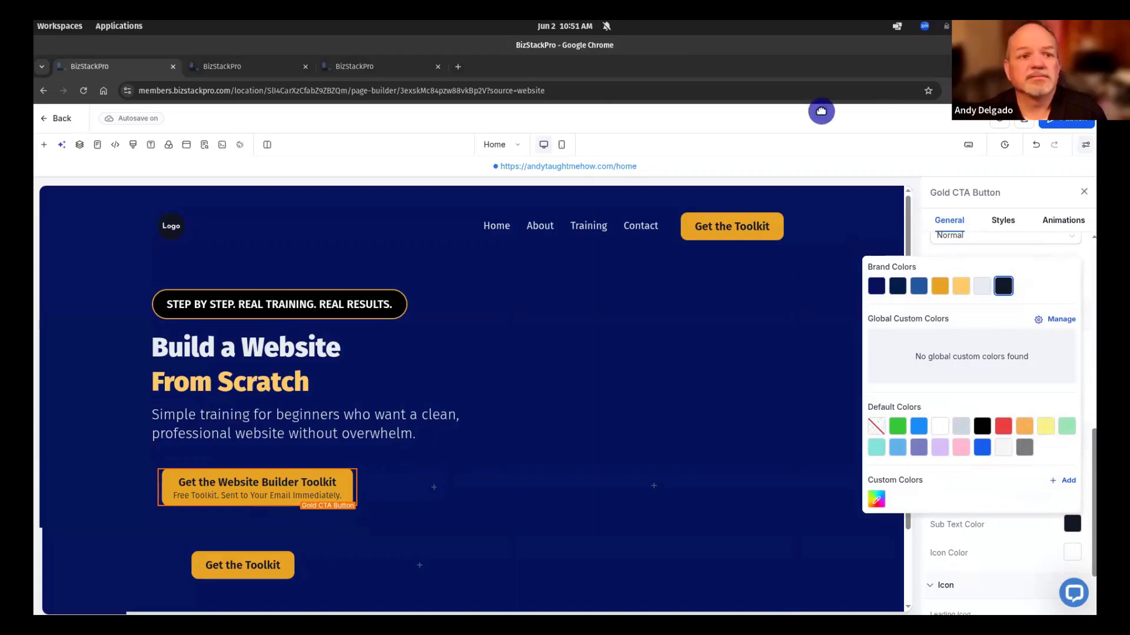
# Check the hero buttons on the header and hero mockup slide in Google Slides as a slideshow, and return to the page builder
pyautogui.moveTo(820, 111); pyautogui.dragTo(707, 143)
pyautogui.click(173, 443)
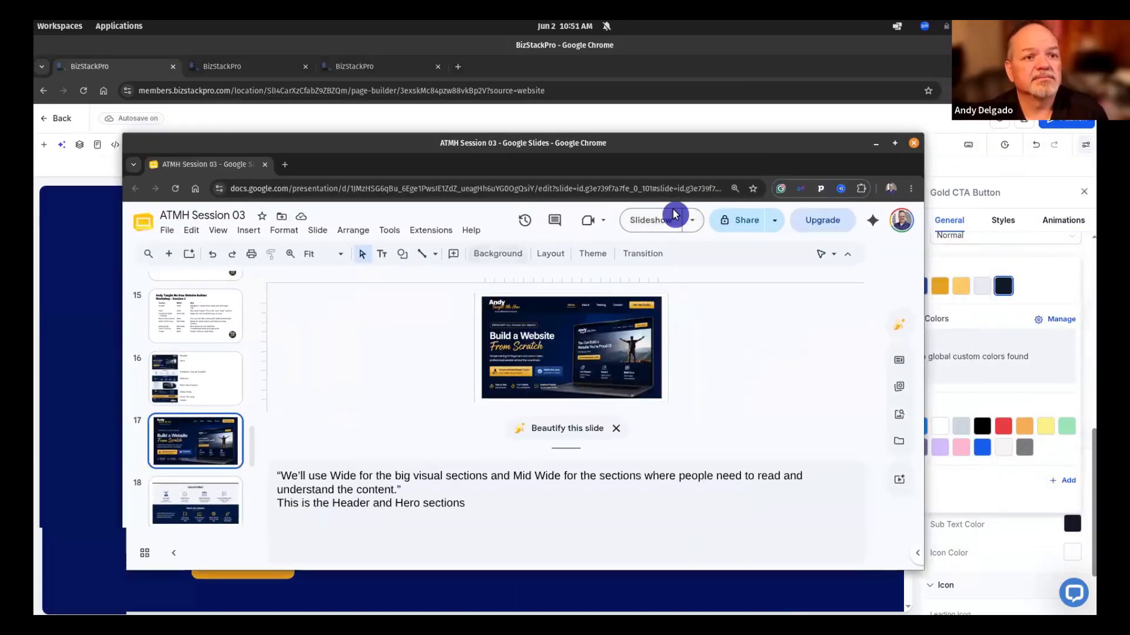
pyautogui.click(661, 219)
pyautogui.click(661, 221)
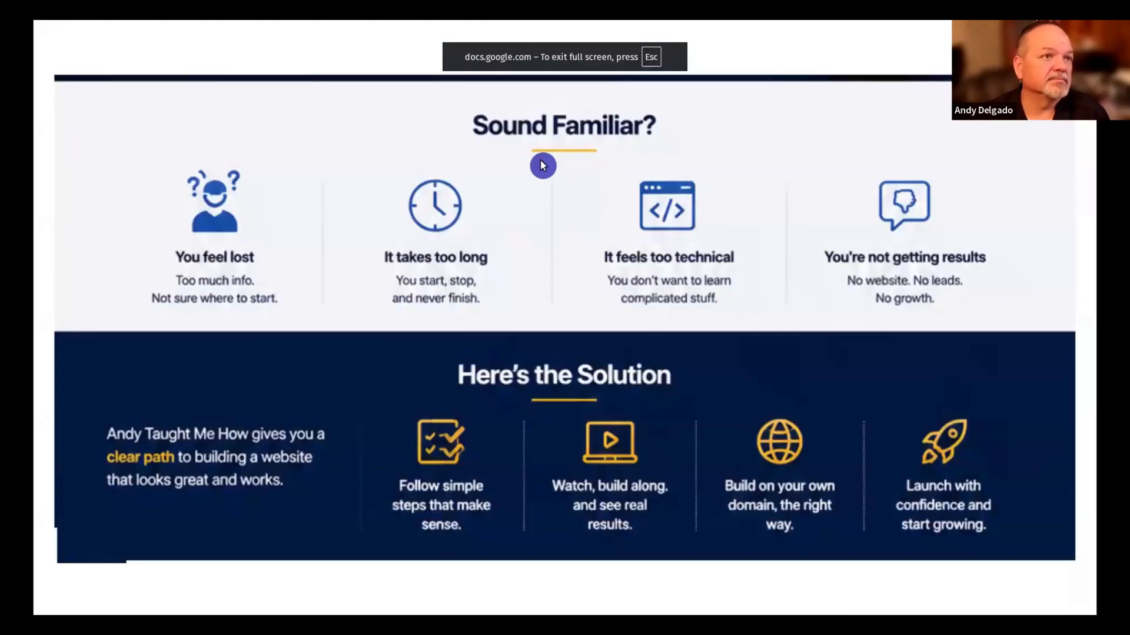
pyautogui.press('Left')
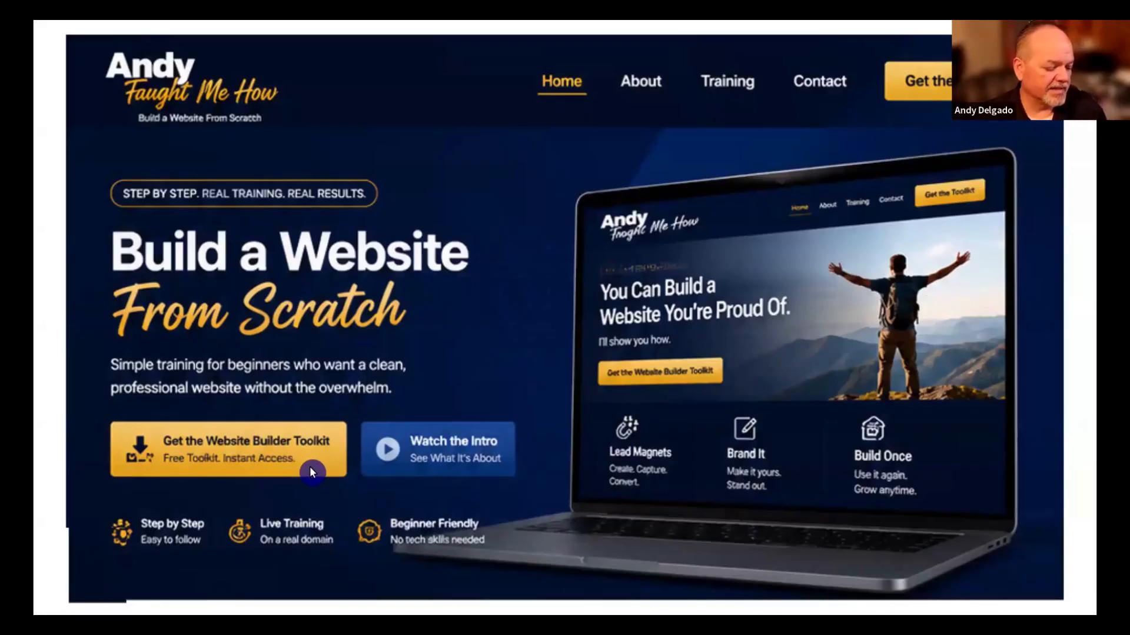
pyautogui.press('Escape')
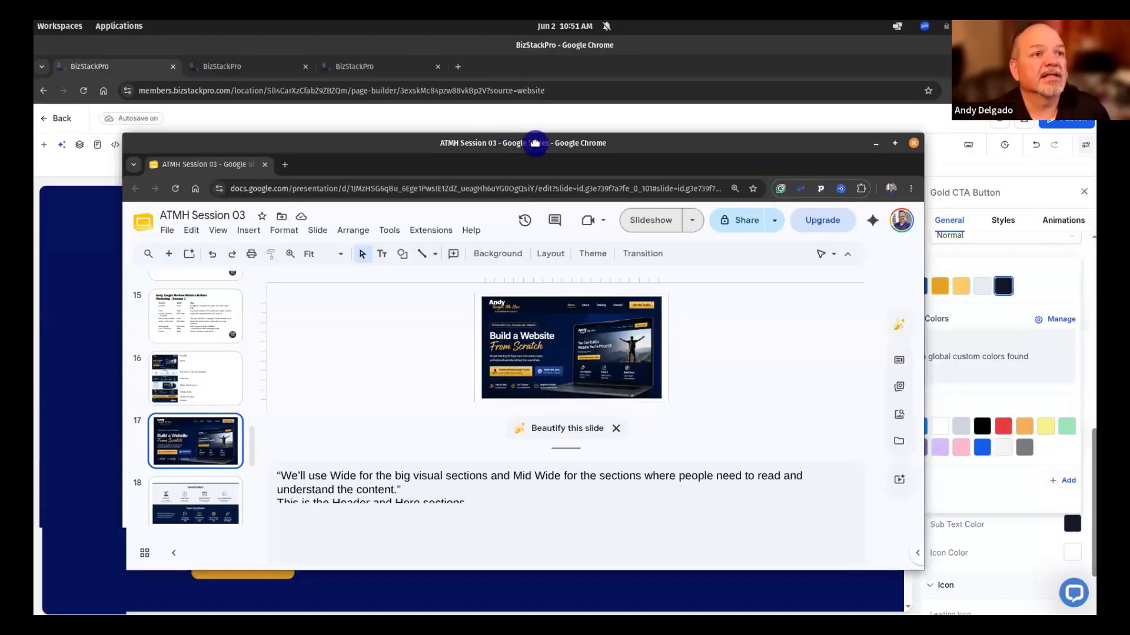
pyautogui.moveTo(535, 143); pyautogui.dragTo(1129, 188)
# Set the text font size of the hero's upper gold button to 22 px and widen its column further to fit
pyautogui.click(295, 479)
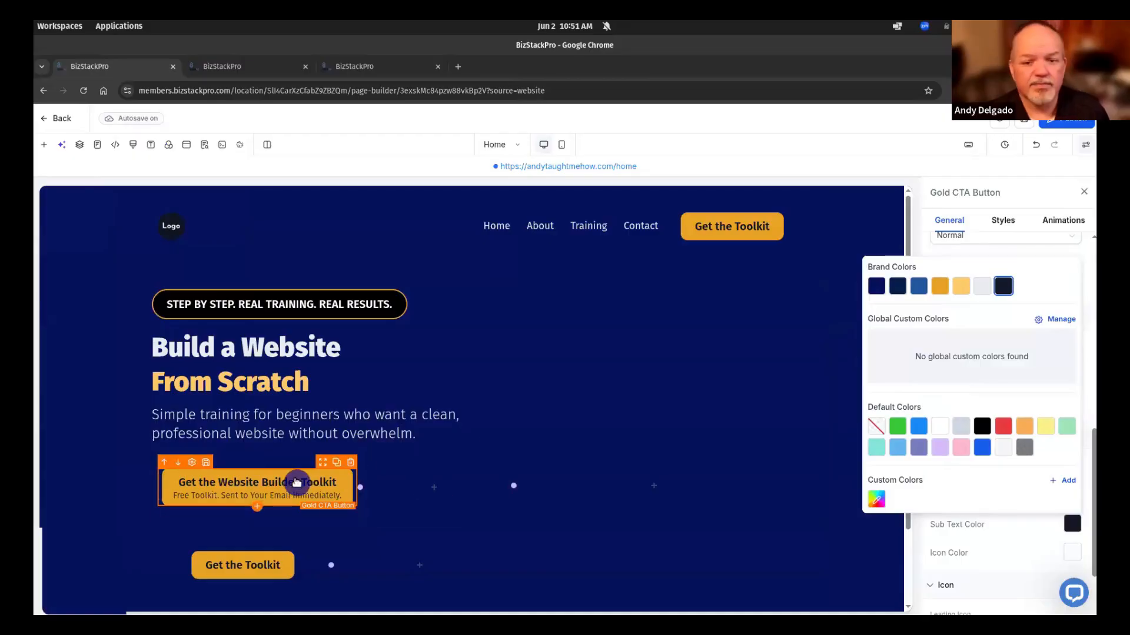
pyautogui.click(942, 340)
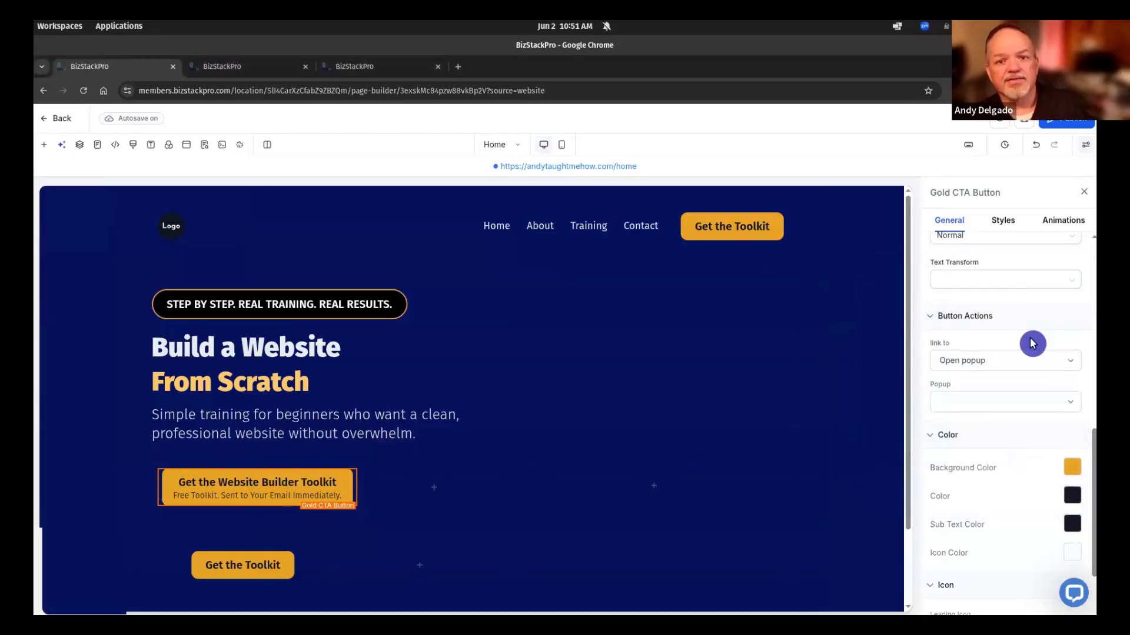
pyautogui.scroll(3, 1012, 412)
pyautogui.scroll(3, 1011, 420)
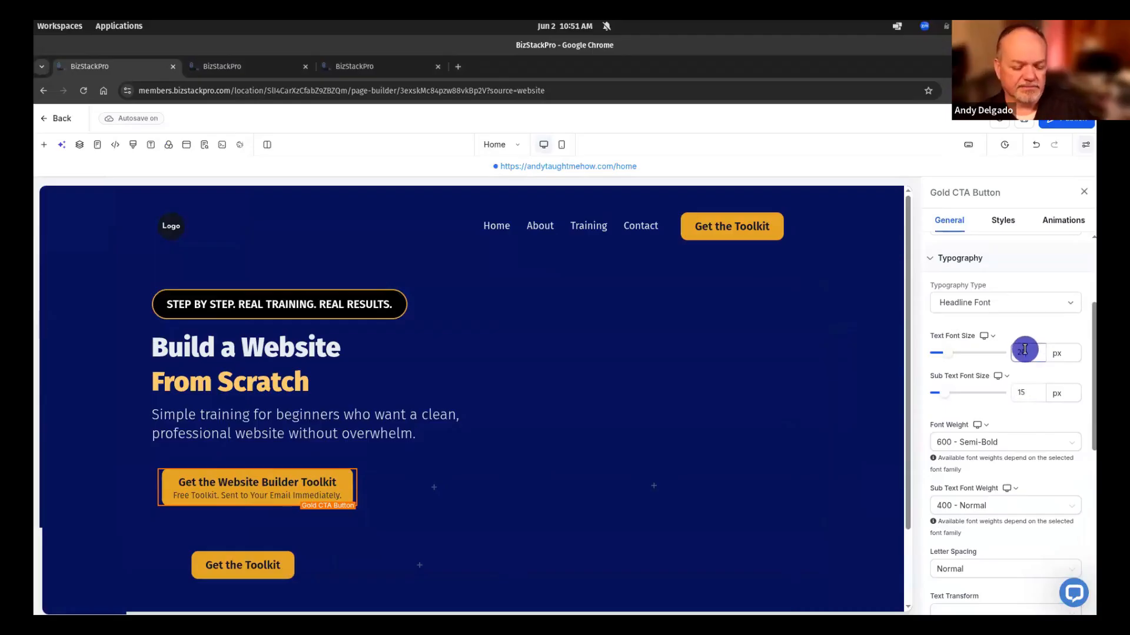
pyautogui.doubleClick(1024, 353)
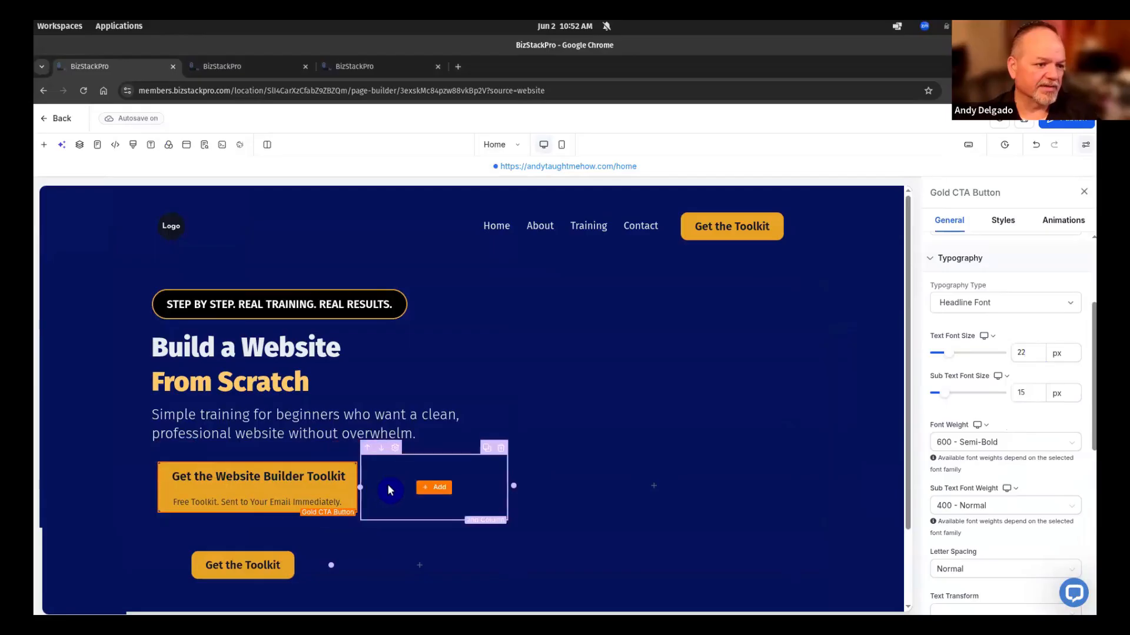
pyautogui.click(386, 487)
pyautogui.moveTo(387, 487); pyautogui.dragTo(387, 488)
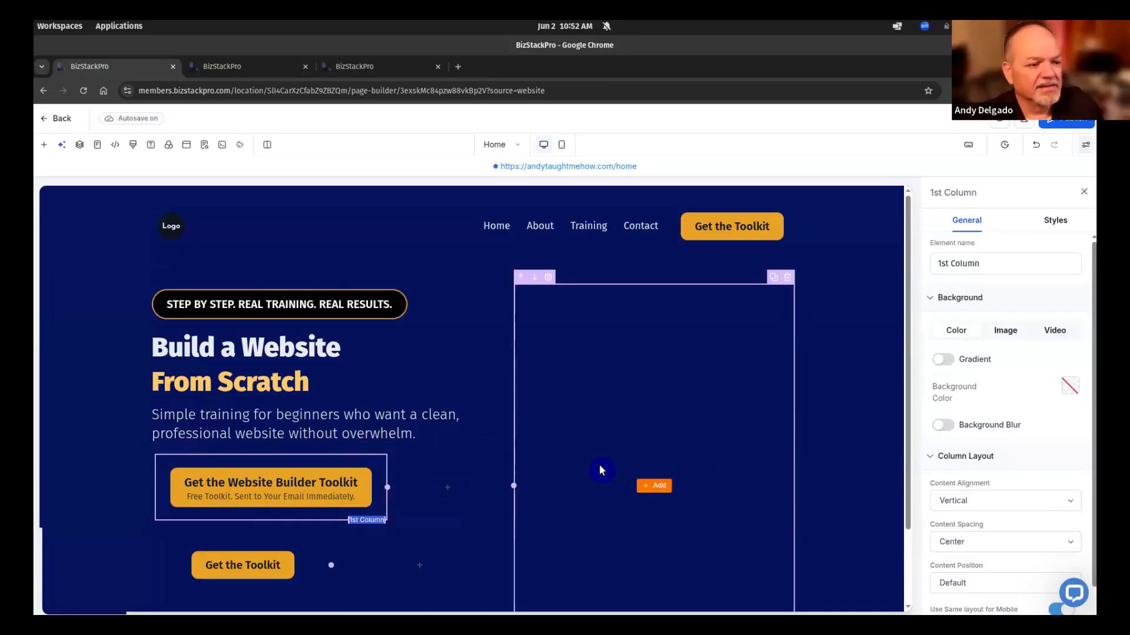
# Add a button element to the empty column beside the hero's upper gold toolkit button
pyautogui.click(755, 414)
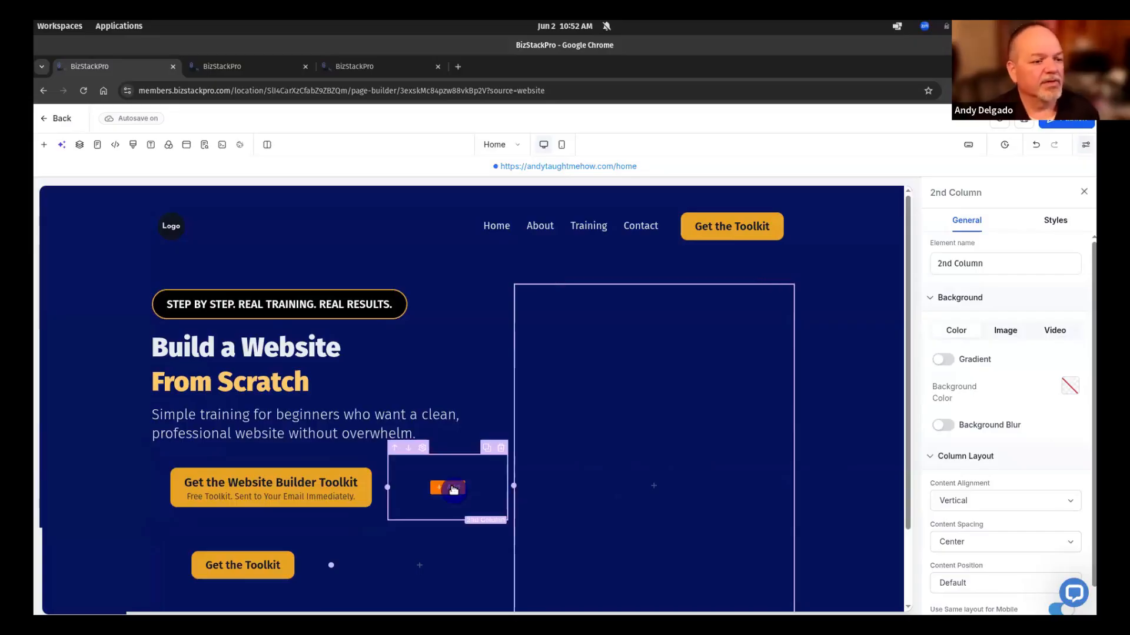
pyautogui.click(448, 487)
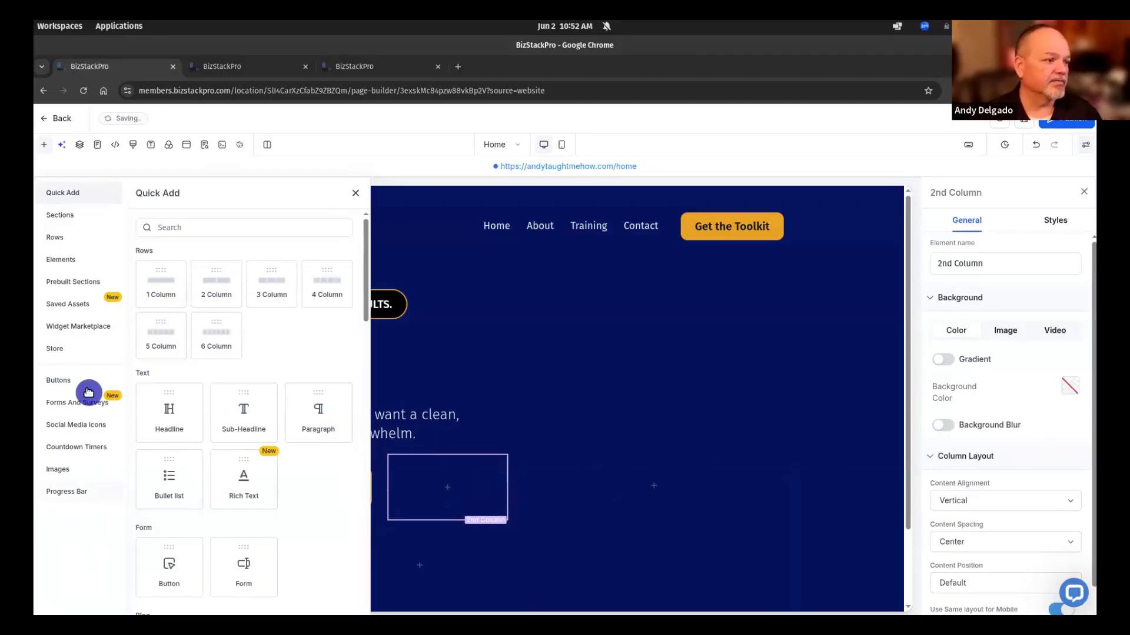
pyautogui.click(61, 380)
pyautogui.moveTo(186, 247); pyautogui.dragTo(453, 499)
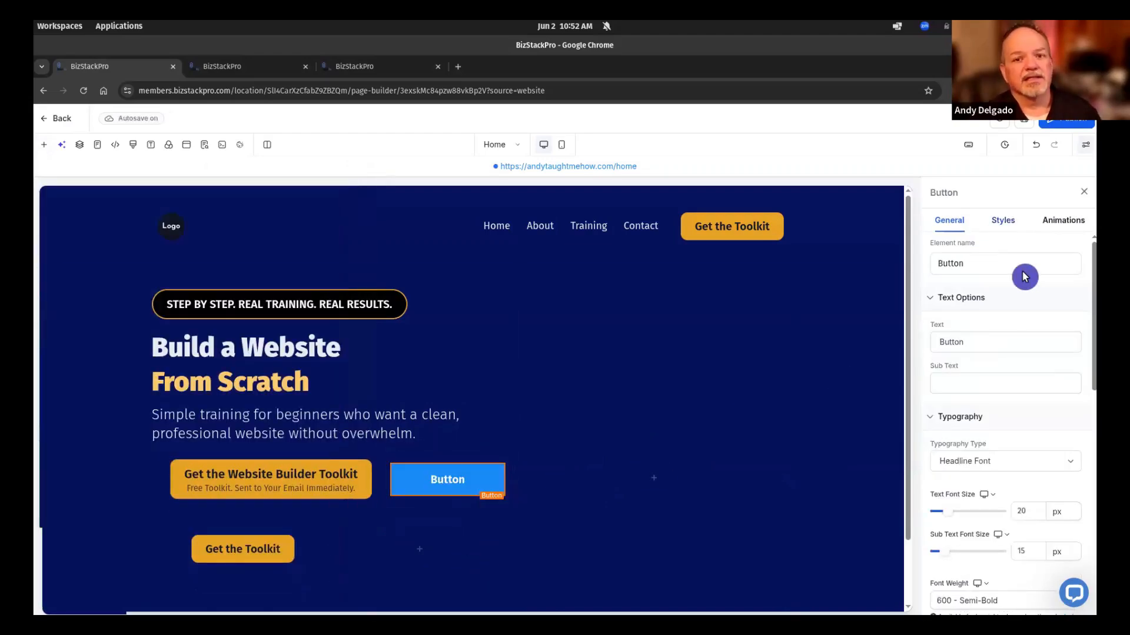
# Name the new button element "Watch the Intro Button"
pyautogui.click(970, 262)
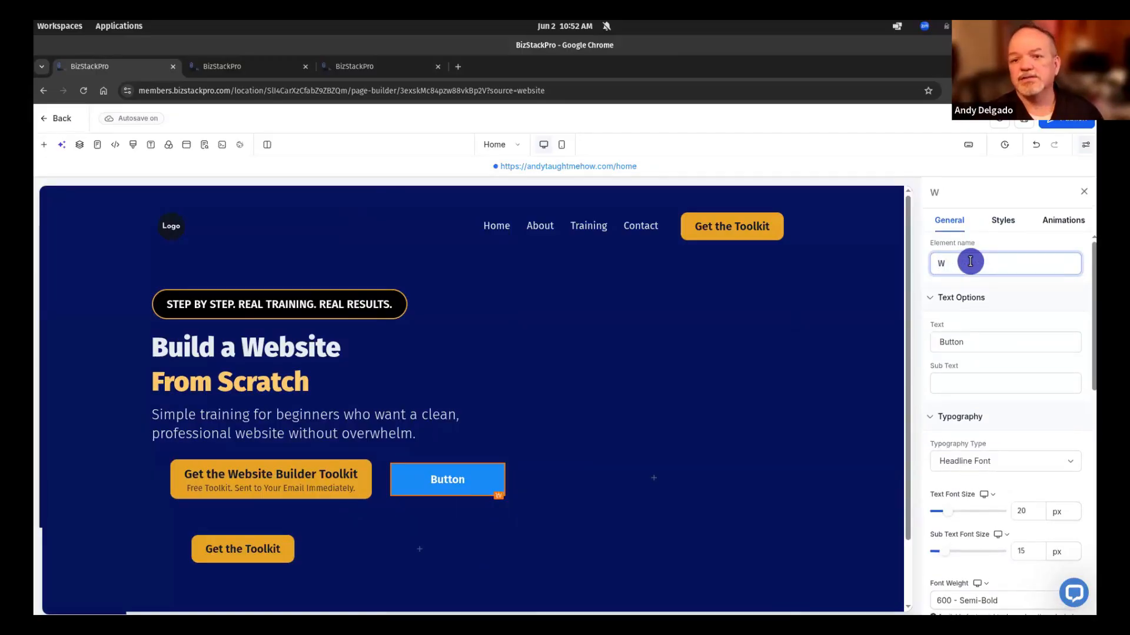
pyautogui.write('Watch the In')
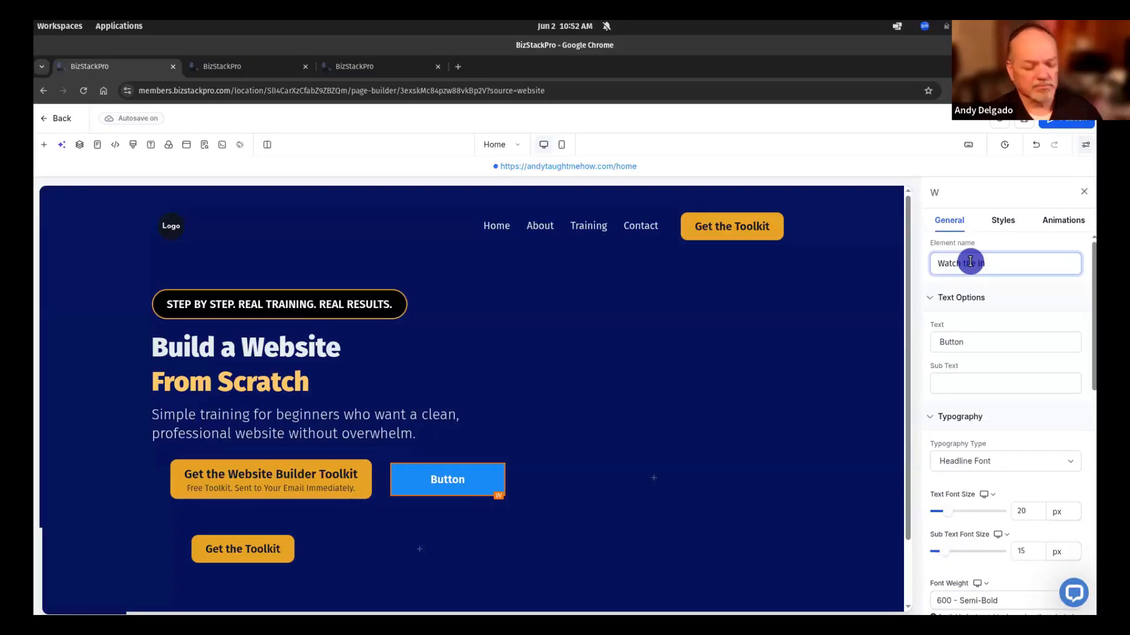
pyautogui.write('tro Button')
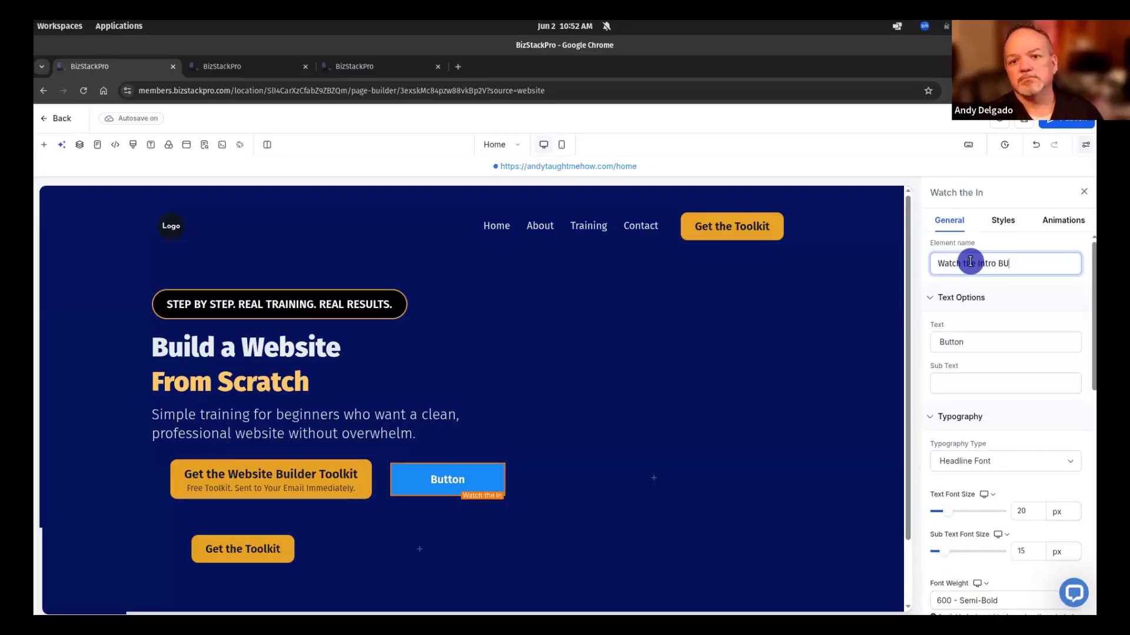
# Replace the blue button's default text with "Watch the Intro"
pyautogui.click(976, 343)
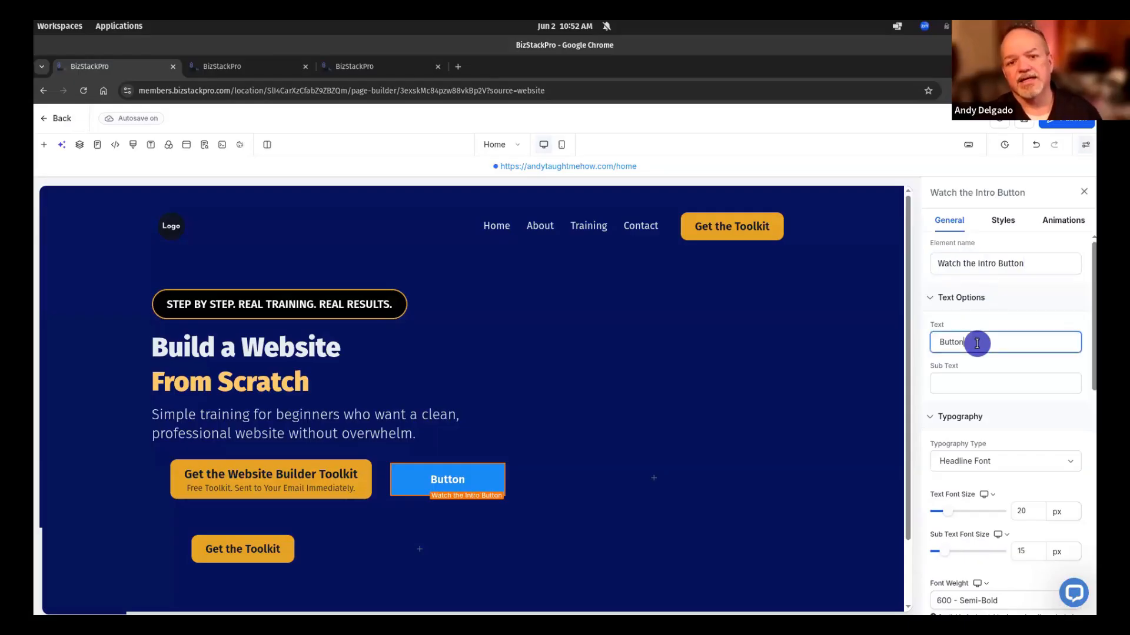
pyautogui.press('BackSpace')
pyautogui.press('BackSpace')
pyautogui.press('BackSpace')
pyautogui.press('BackSpace')
pyautogui.press('BackSpace')
pyautogui.press('BackSpace')
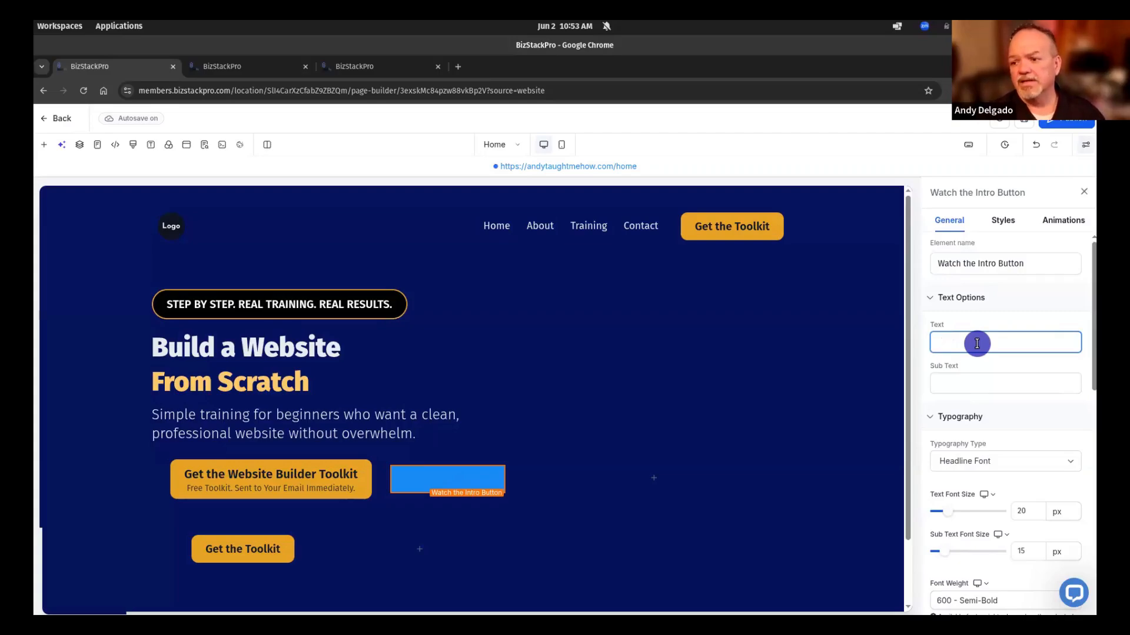
pyautogui.write('atch')
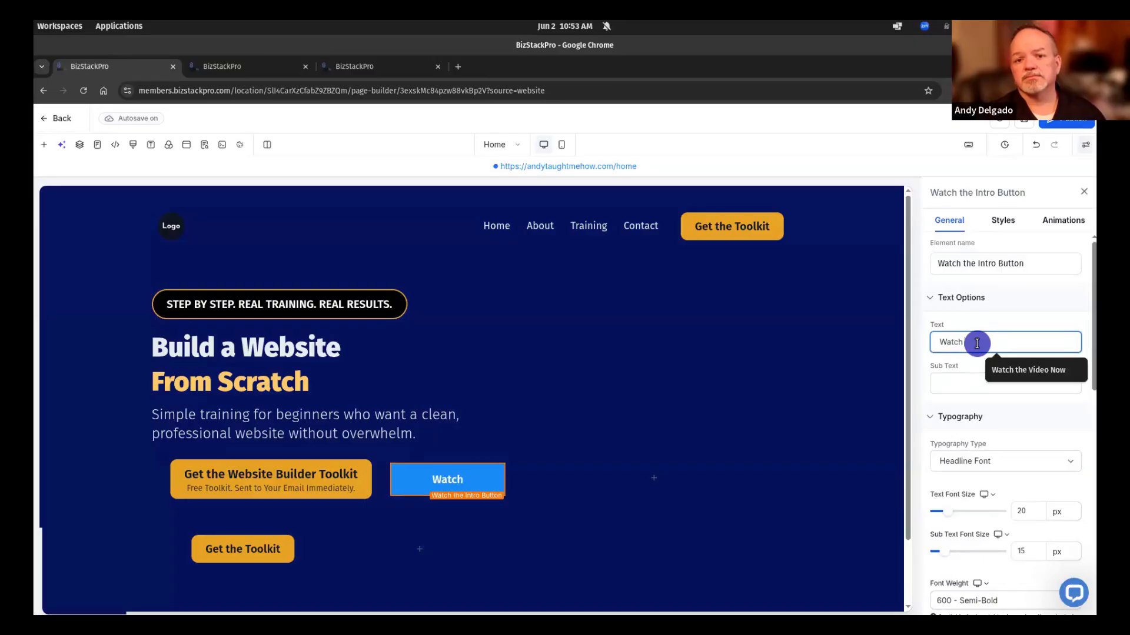
pyautogui.write(' the Intro')
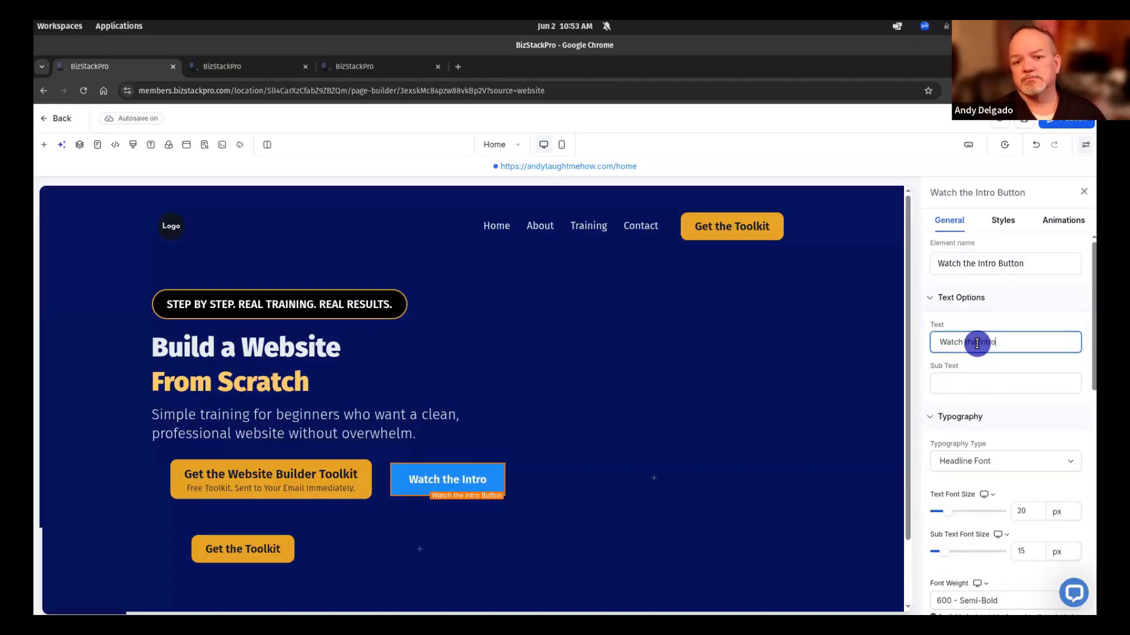
# Give the blue button the sub text "See What It's About" with sub text font weight 400 - Normal
pyautogui.click(978, 380)
pyautogui.write('S')
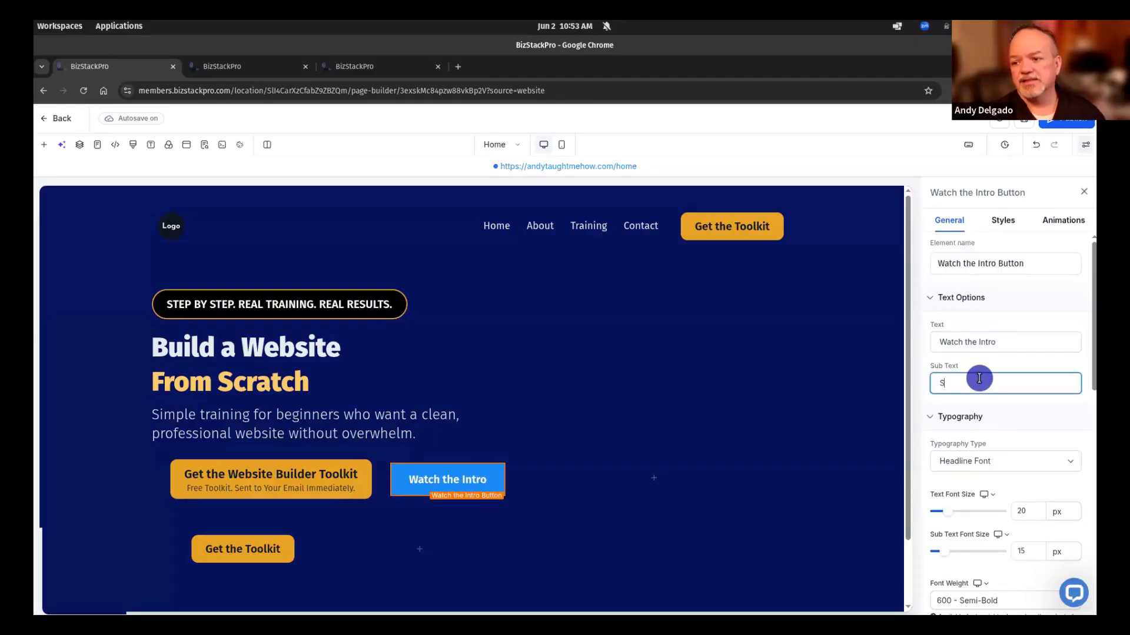
pyautogui.write('ee Wh')
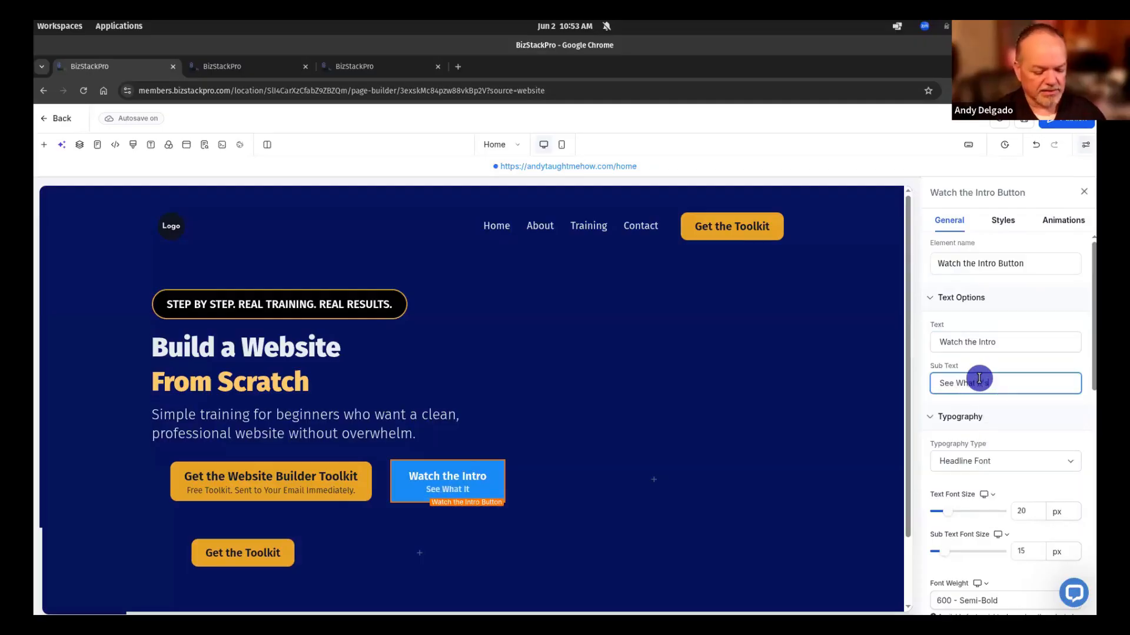
pyautogui.write("at It's About")
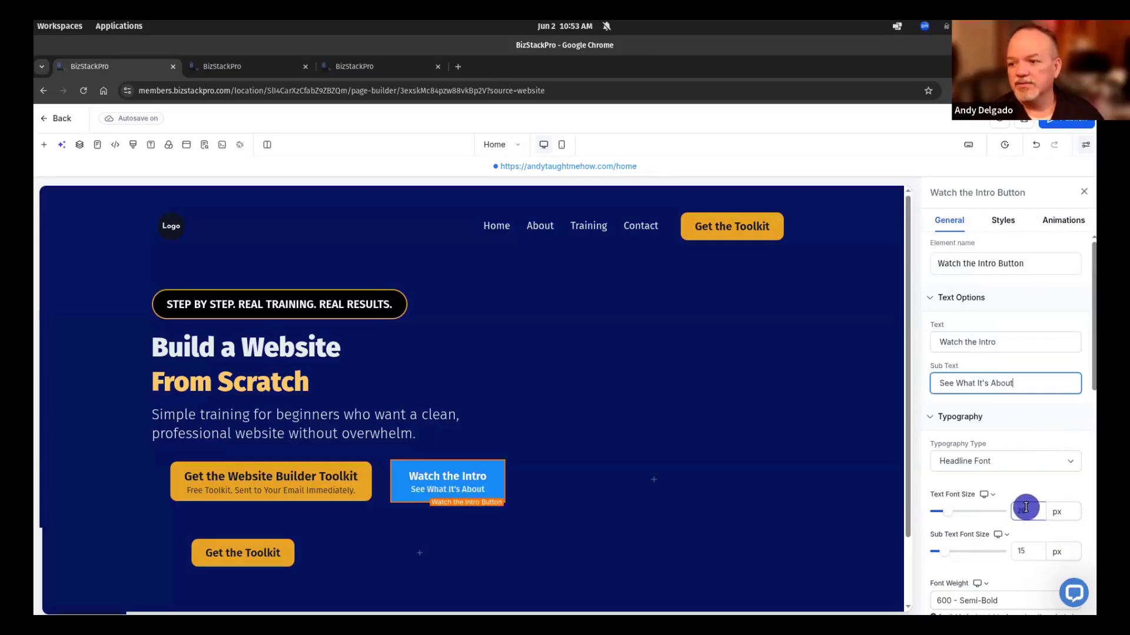
pyautogui.scroll(-2, 1008, 487)
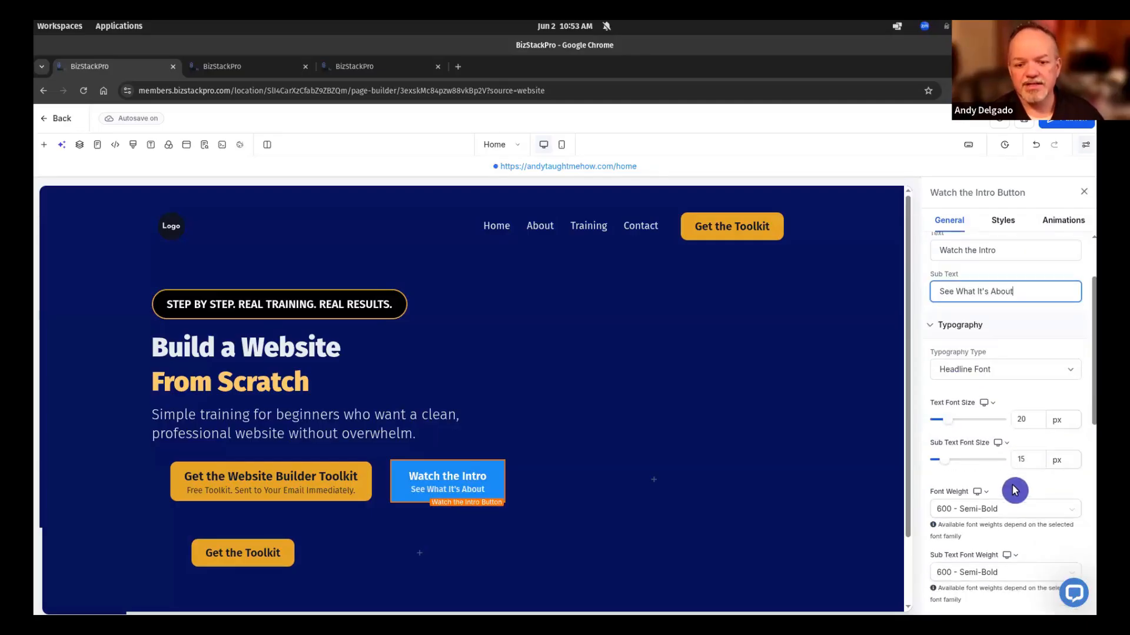
pyautogui.click(1007, 573)
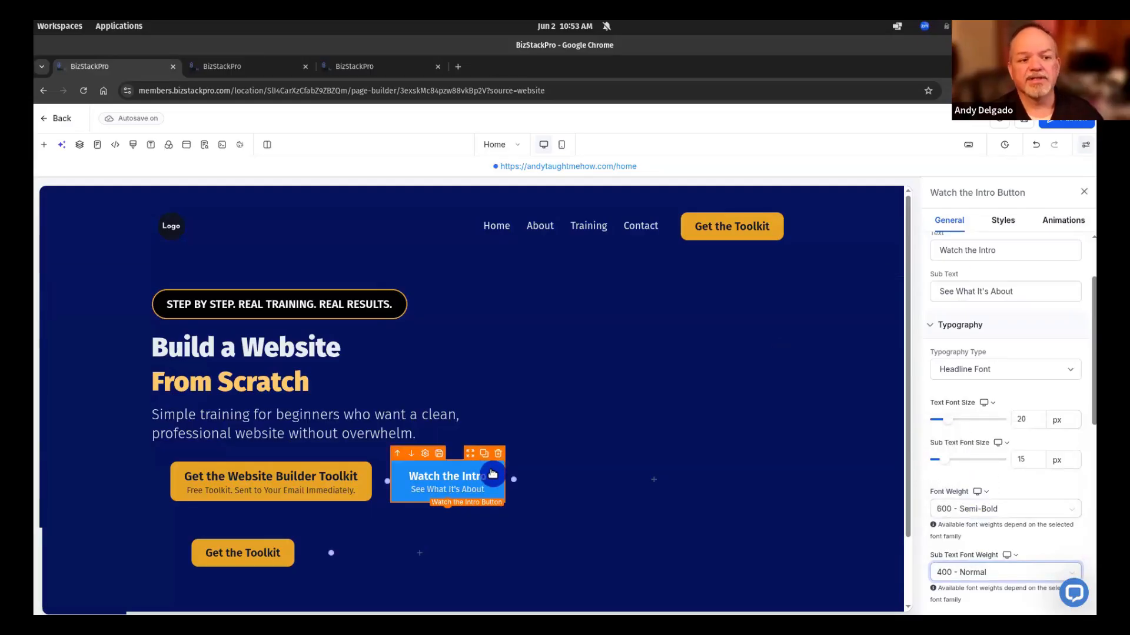
# Set the Watch the Intro button's width option to Fluid in its styles
pyautogui.click(1015, 223)
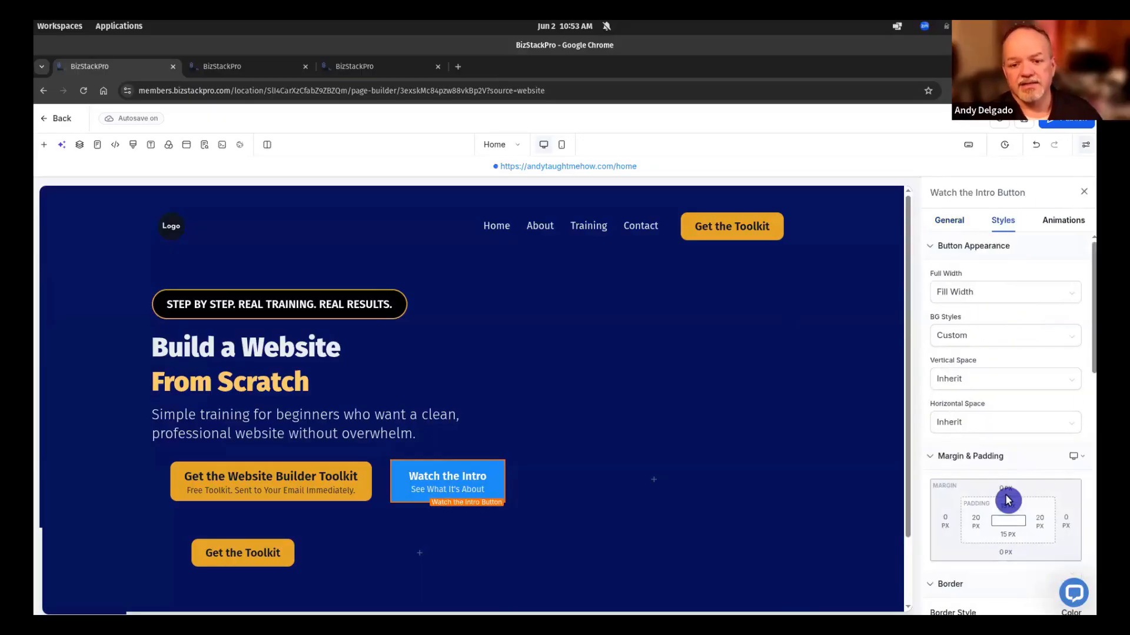
pyautogui.click(1004, 507)
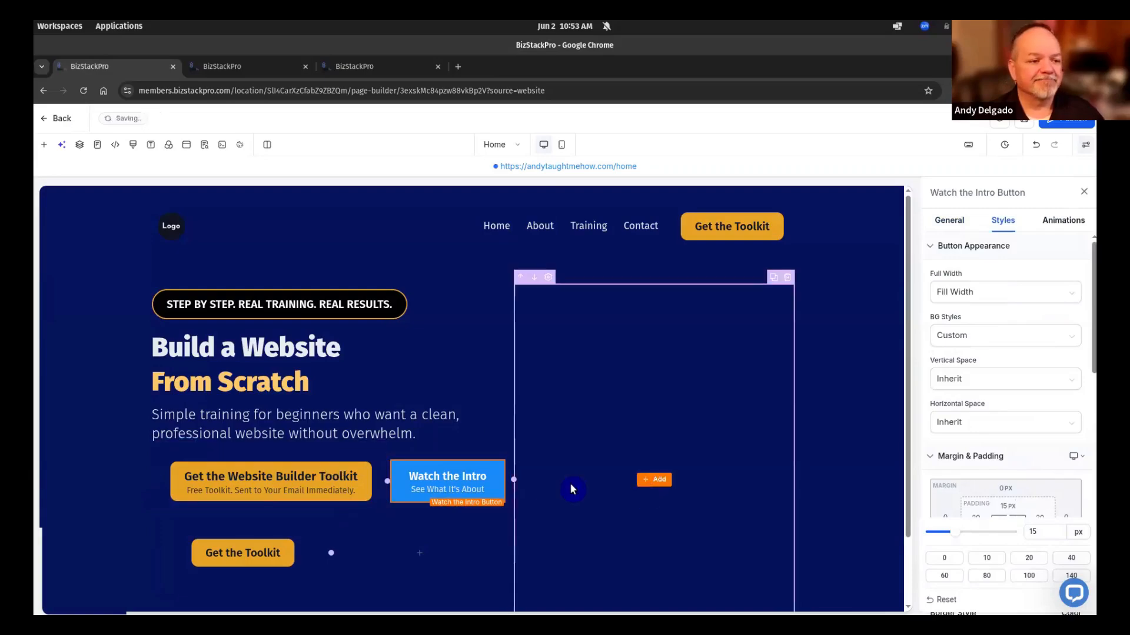
pyautogui.click(840, 457)
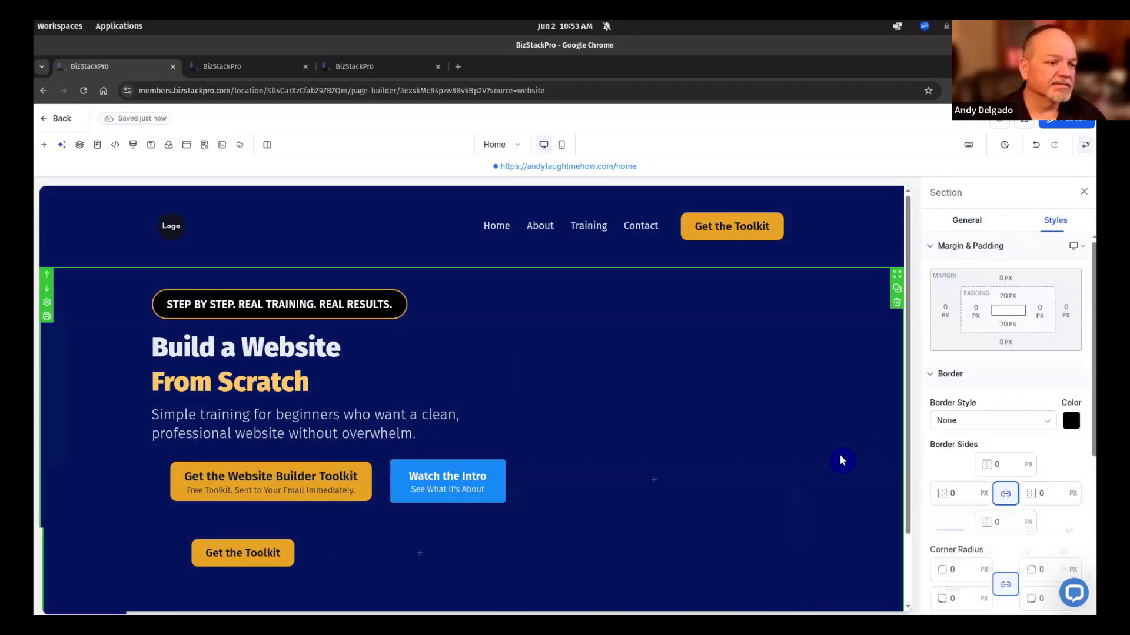
pyautogui.click(465, 482)
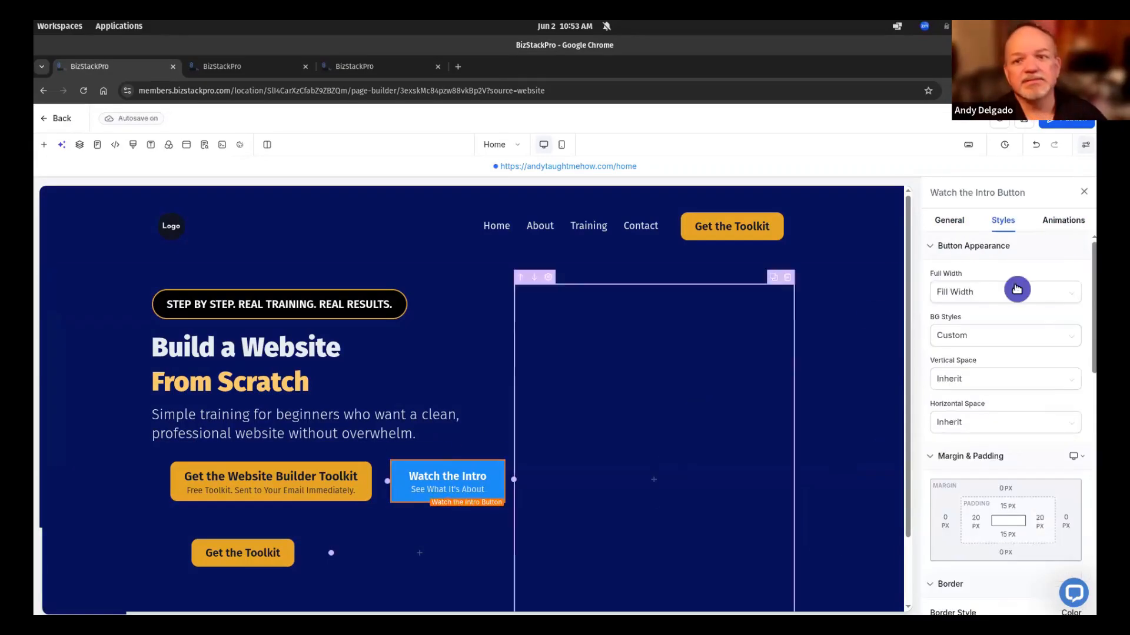
pyautogui.click(980, 294)
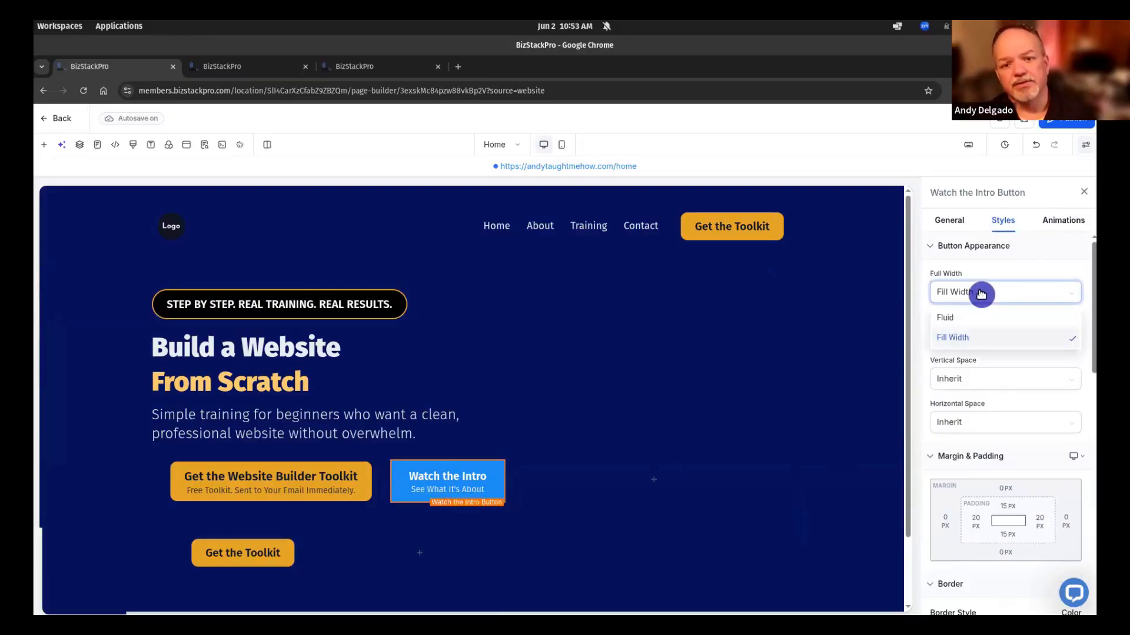
pyautogui.click(1000, 313)
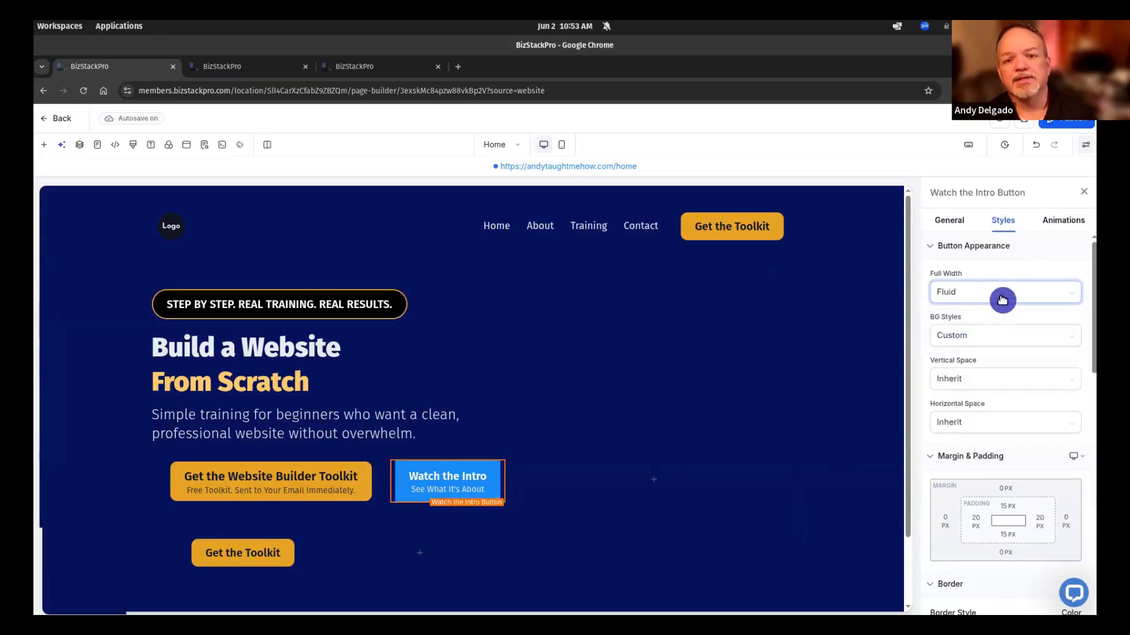
# Set the Watch the Intro button's top and bottom padding to 10 px
pyautogui.click(1011, 510)
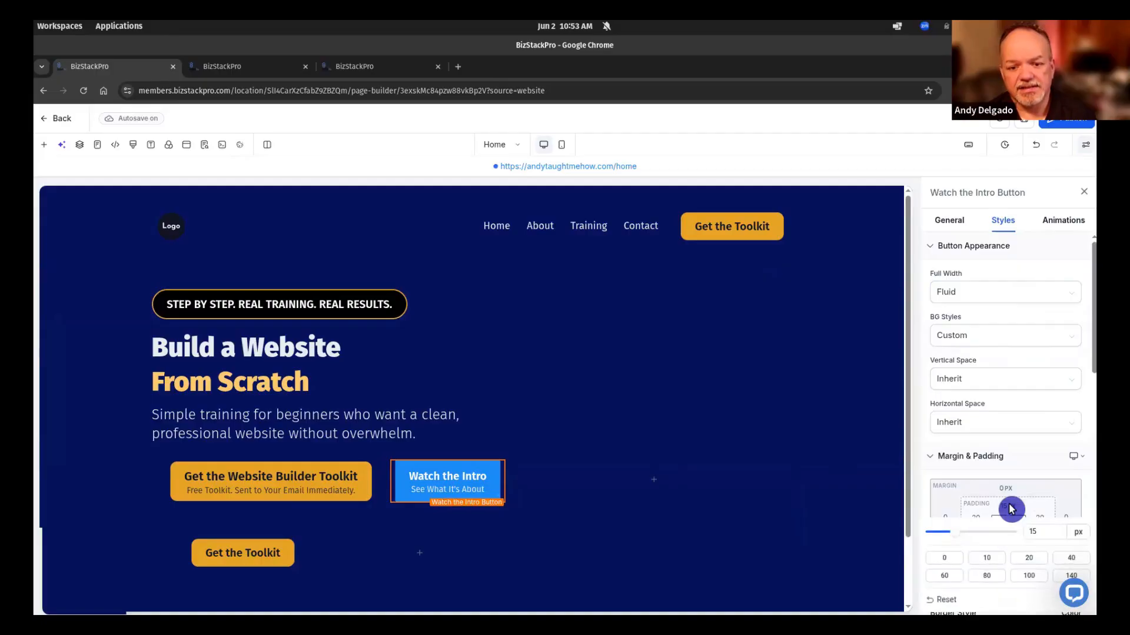
pyautogui.click(987, 559)
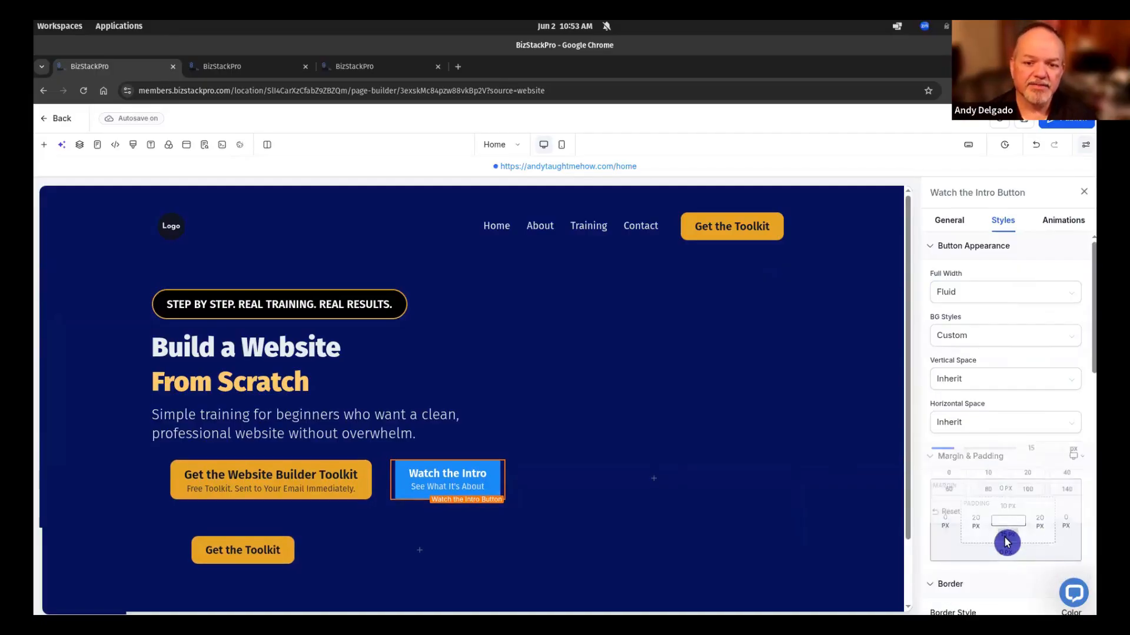
pyautogui.click(1007, 536)
pyautogui.click(988, 470)
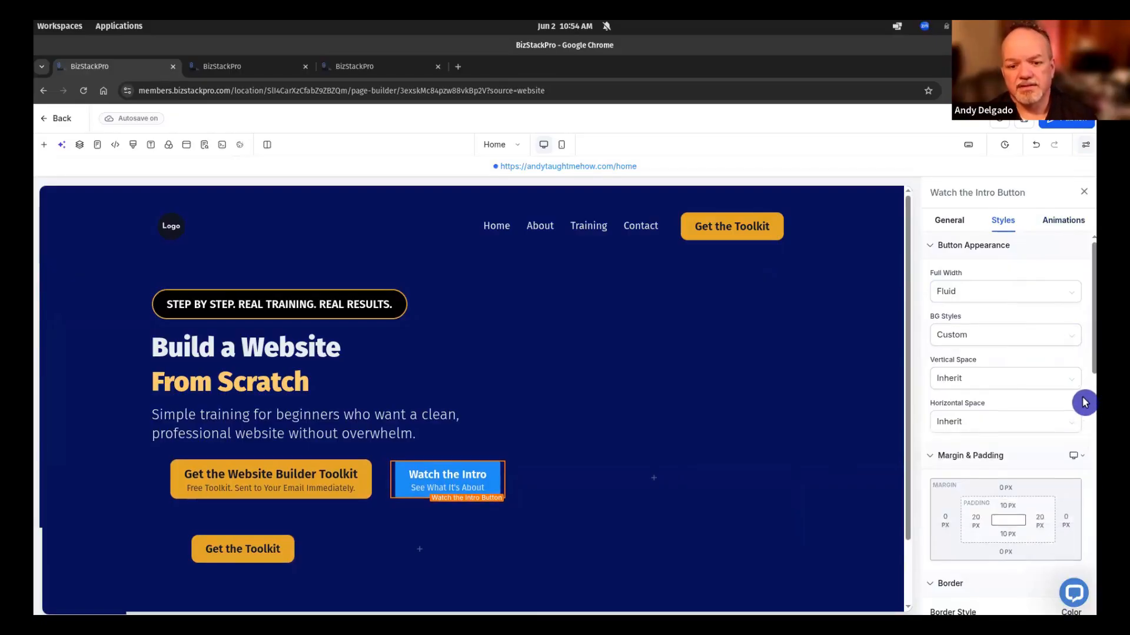
# Round all corners of the Watch the Intro button with a 12 px radius
pyautogui.scroll(-6, 1085, 402)
pyautogui.scroll(-2, 1084, 402)
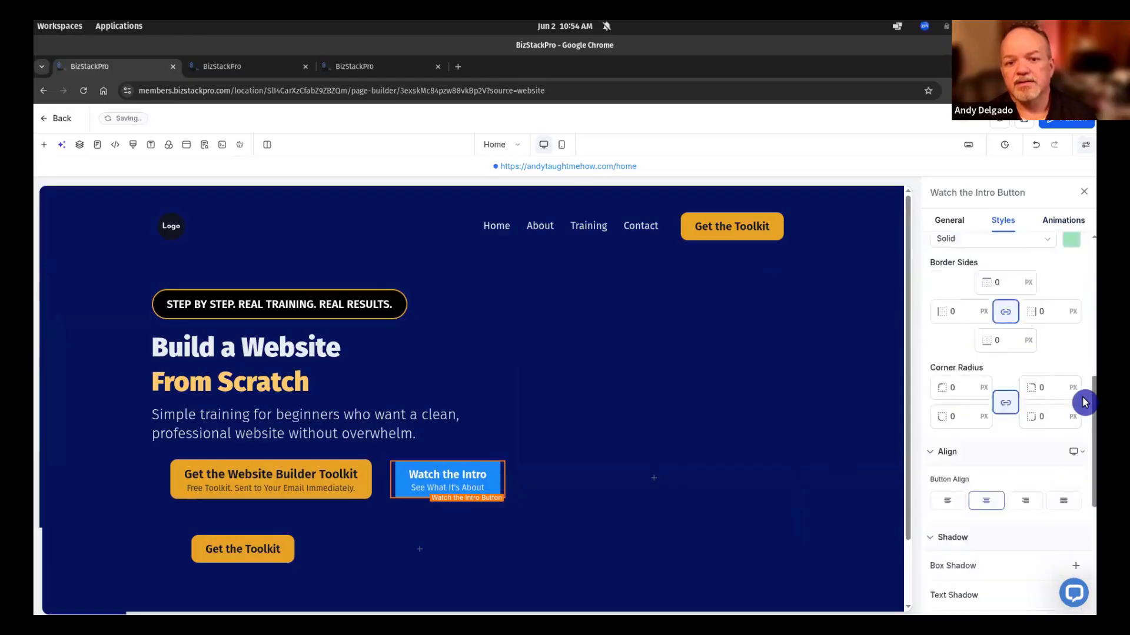
pyautogui.click(954, 315)
pyautogui.doubleClick(946, 312)
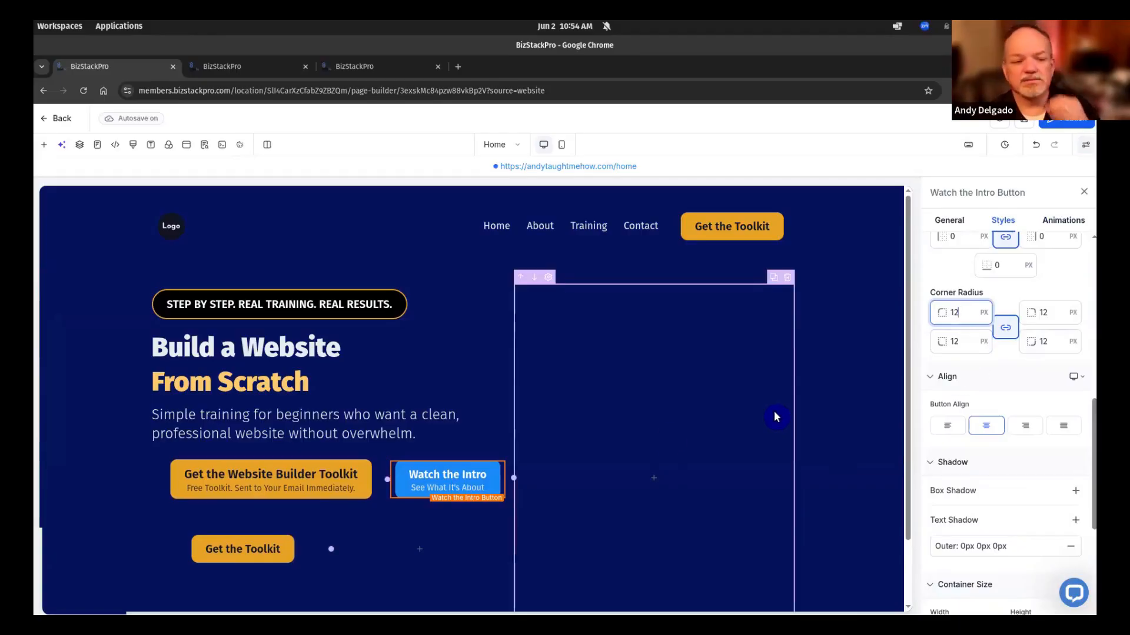
# Change the Watch the Intro button's background color to the Bright Blue brand color
pyautogui.click(956, 224)
pyautogui.scroll(-3, 1029, 409)
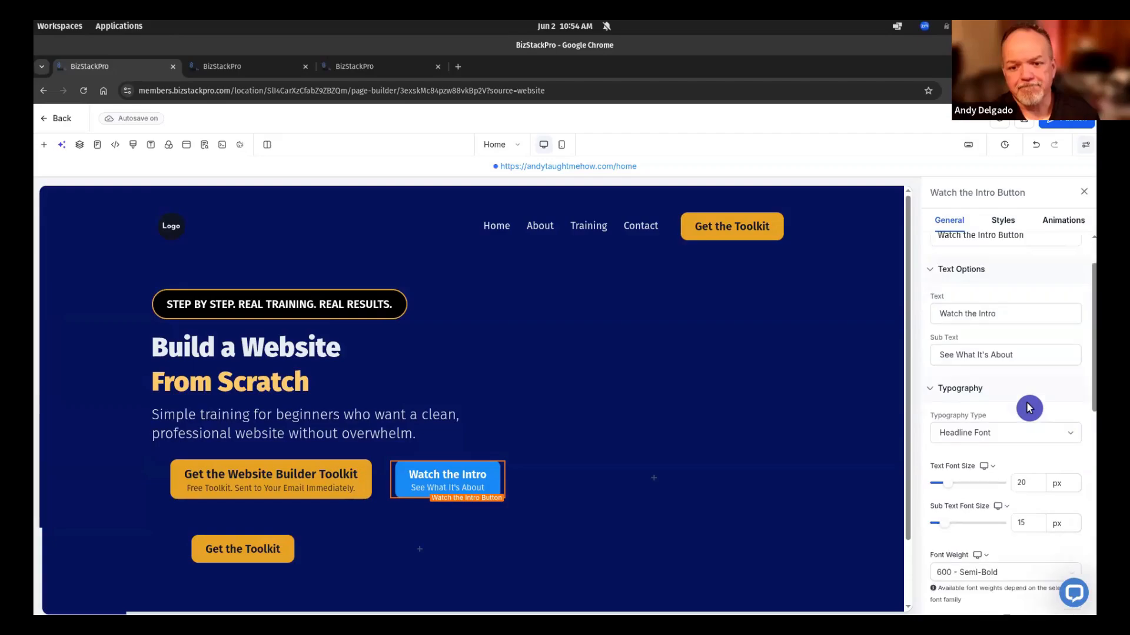
pyautogui.scroll(-6, 1029, 407)
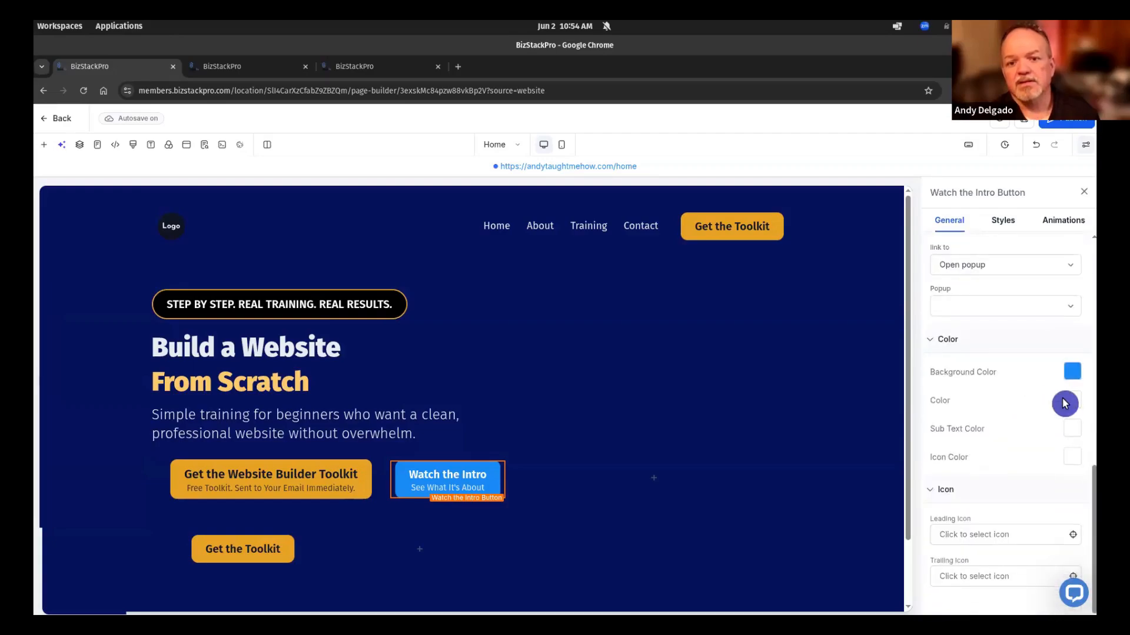
pyautogui.click(1073, 374)
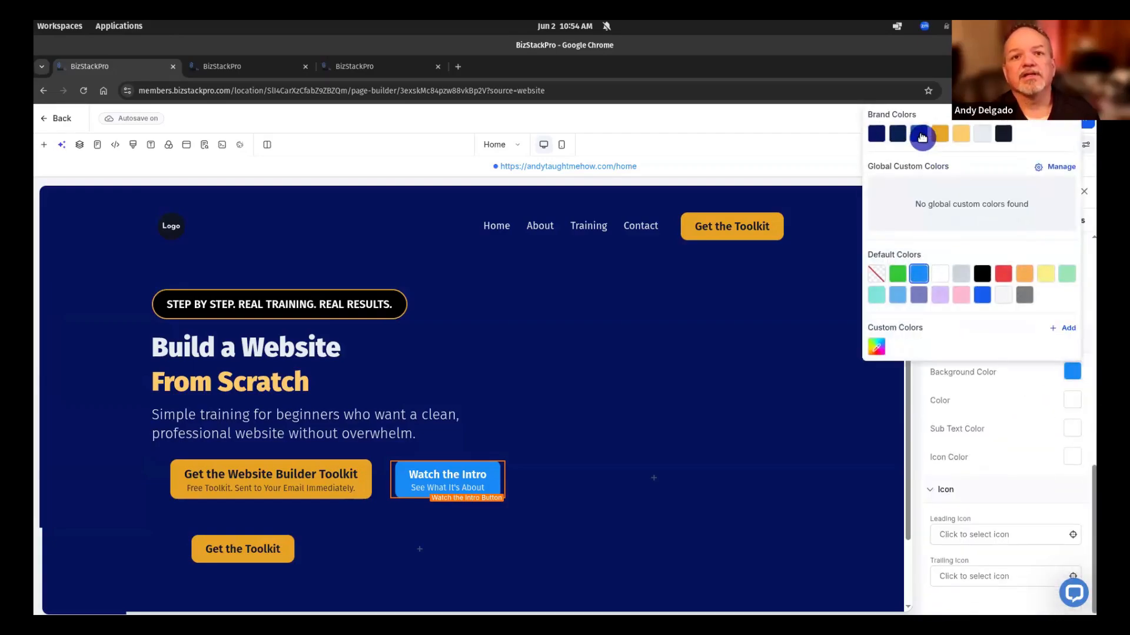
pyautogui.click(921, 137)
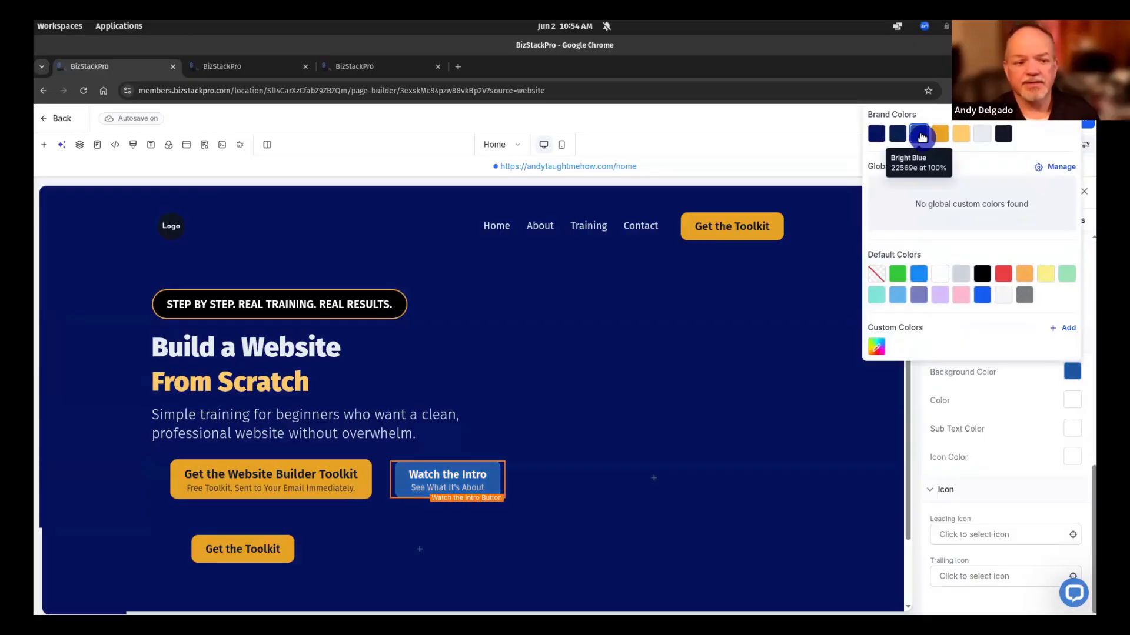
pyautogui.click(841, 482)
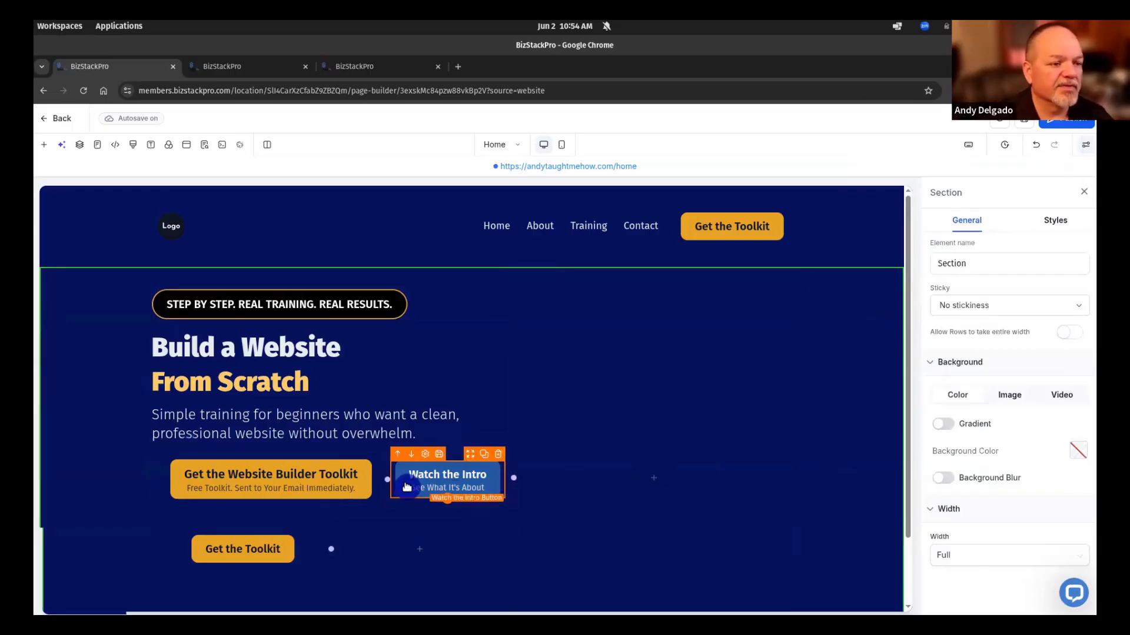
# Add the custom class "hover-button" to the Watch the Intro button
pyautogui.click(436, 480)
pyautogui.scroll(-5, 1028, 465)
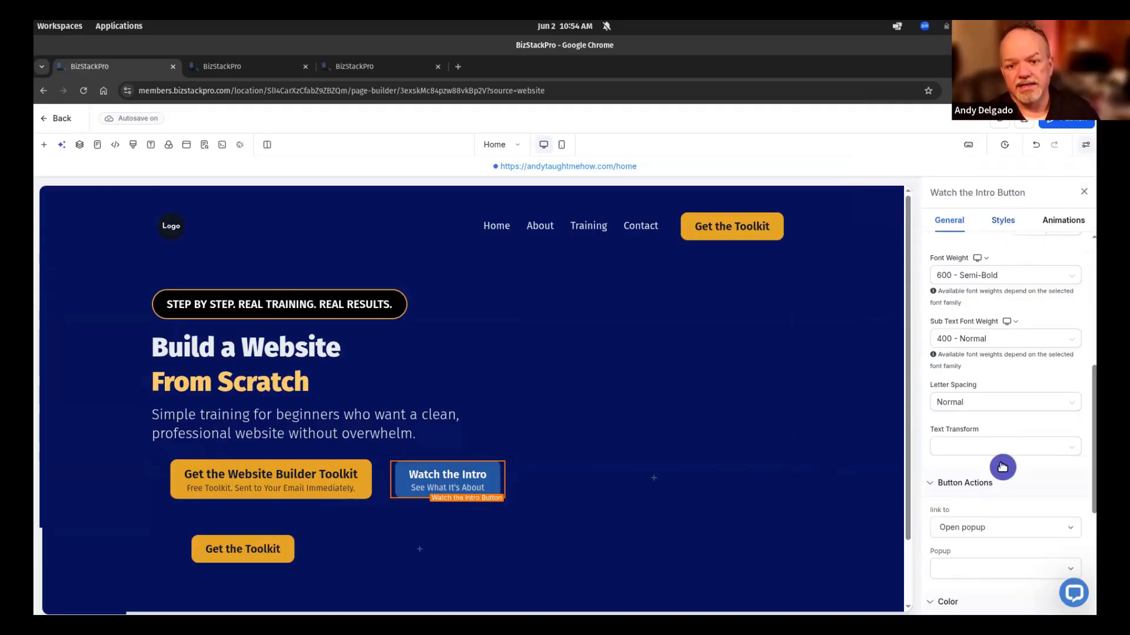
pyautogui.scroll(-15, 1003, 468)
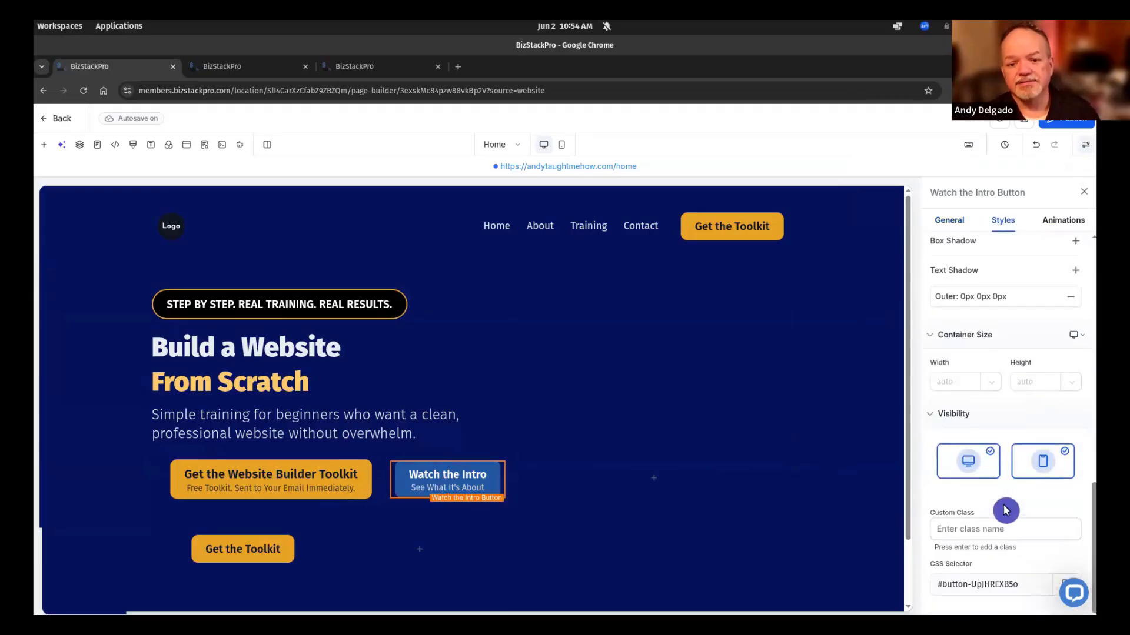
pyautogui.click(1019, 531)
pyautogui.write('hover-button')
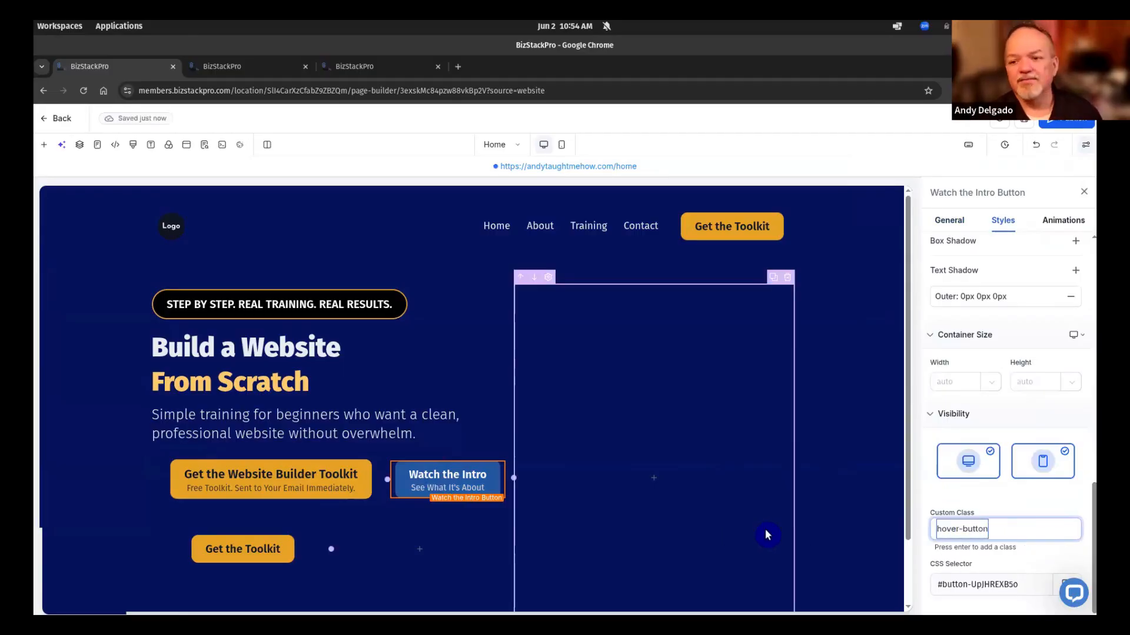
pyautogui.click(821, 458)
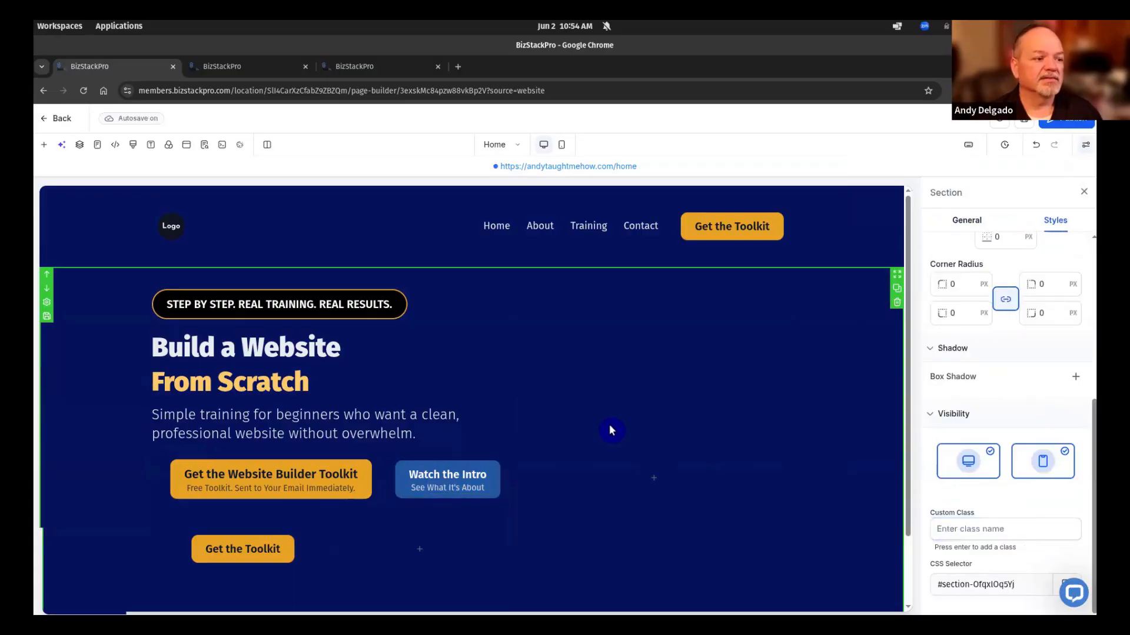
# Delete the leftover two-column row holding the duplicate Get the Toolkit button below the two hero buttons
pyautogui.scroll(-2, 609, 430)
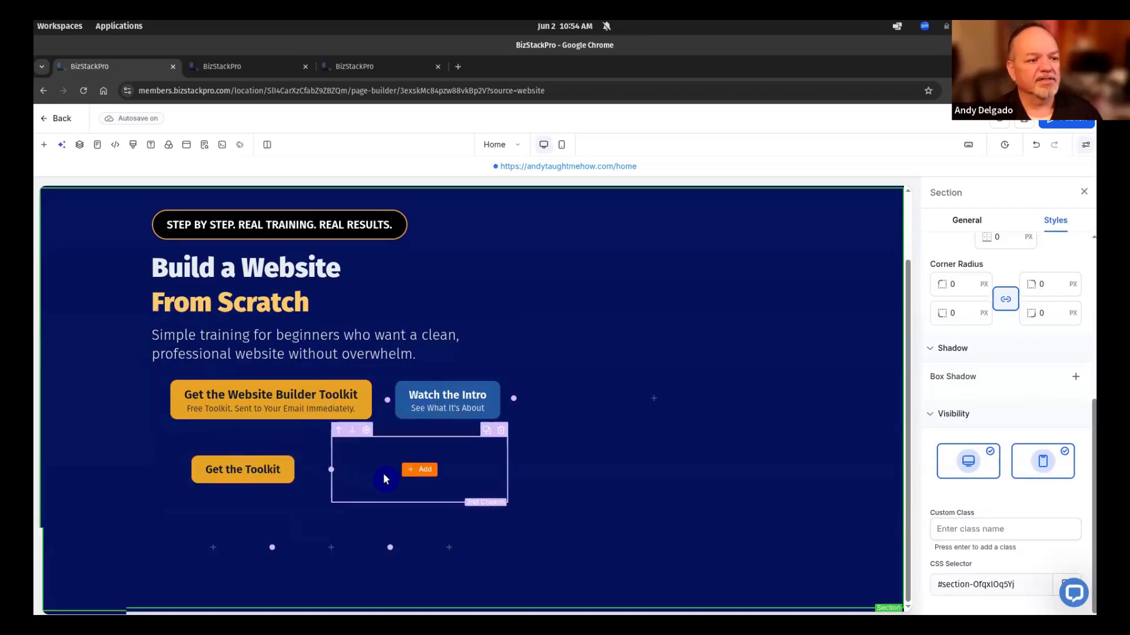
pyautogui.click(332, 436)
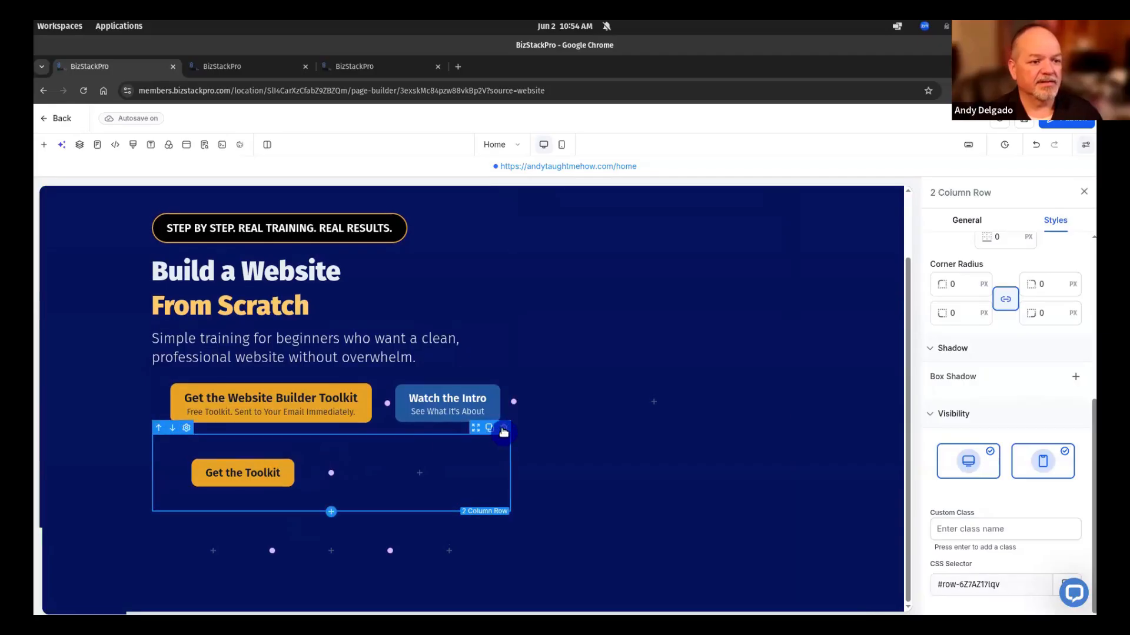
pyautogui.press('Delete')
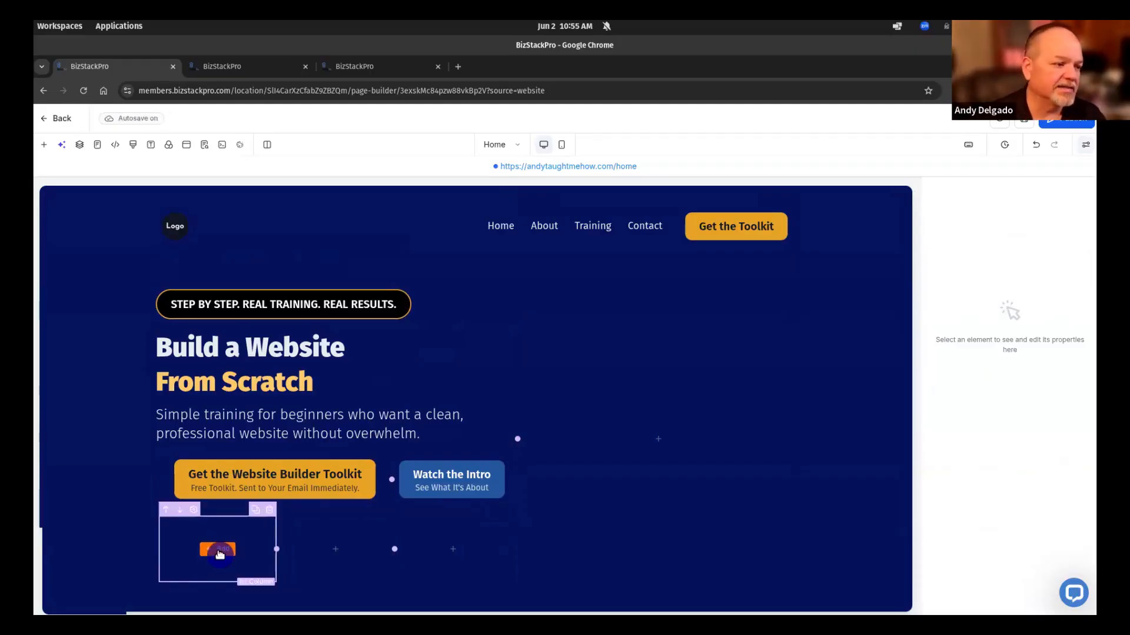
pyautogui.click(218, 551)
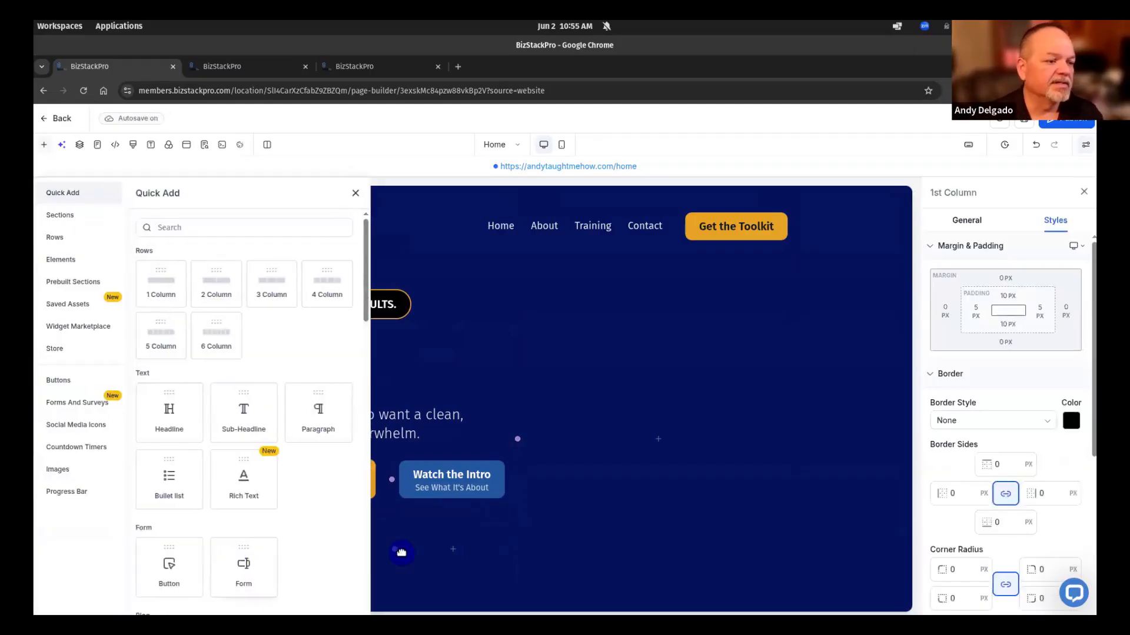
pyautogui.click(847, 468)
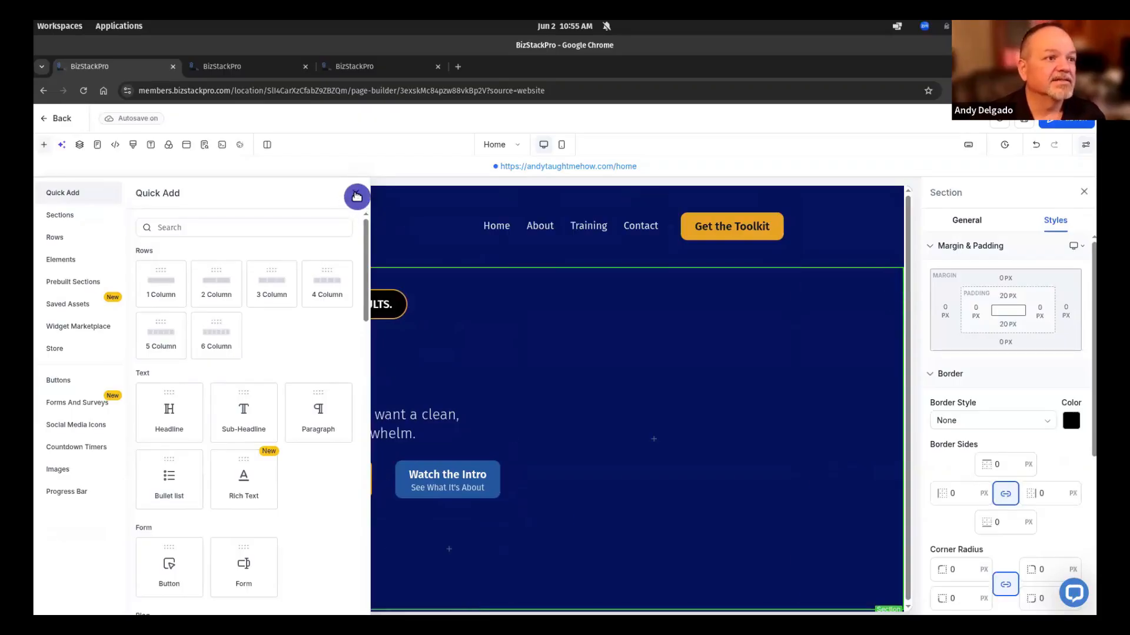
pyautogui.click(356, 195)
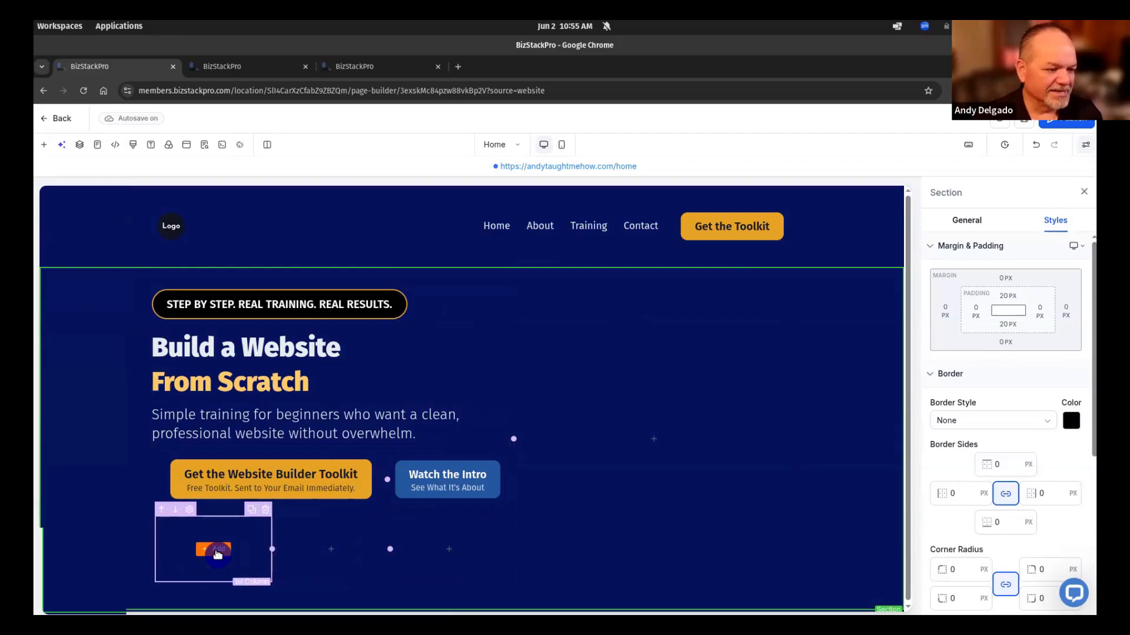
# Nest a two-column row in the first column of the empty row below the hero buttons and add an image to its first column
pyautogui.click(217, 551)
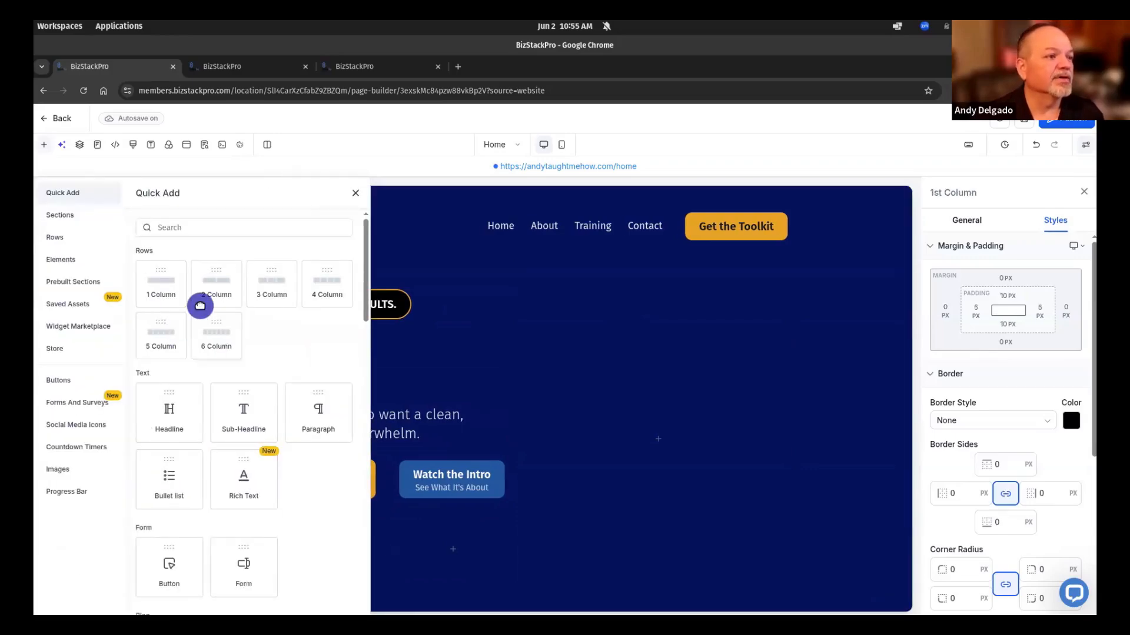
pyautogui.click(214, 291)
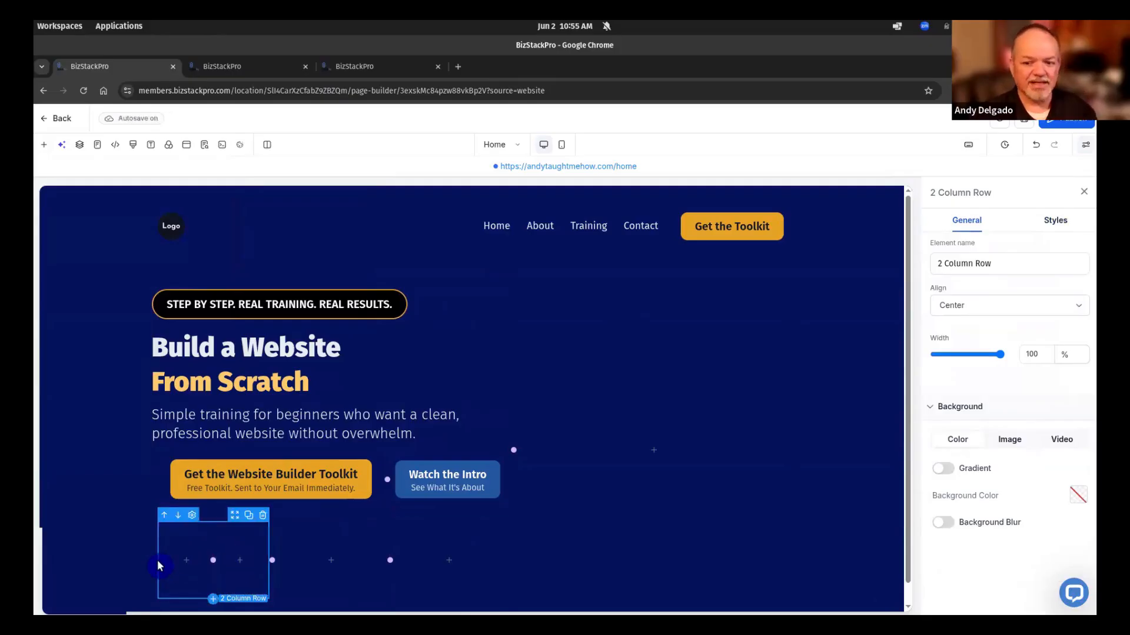
pyautogui.click(187, 562)
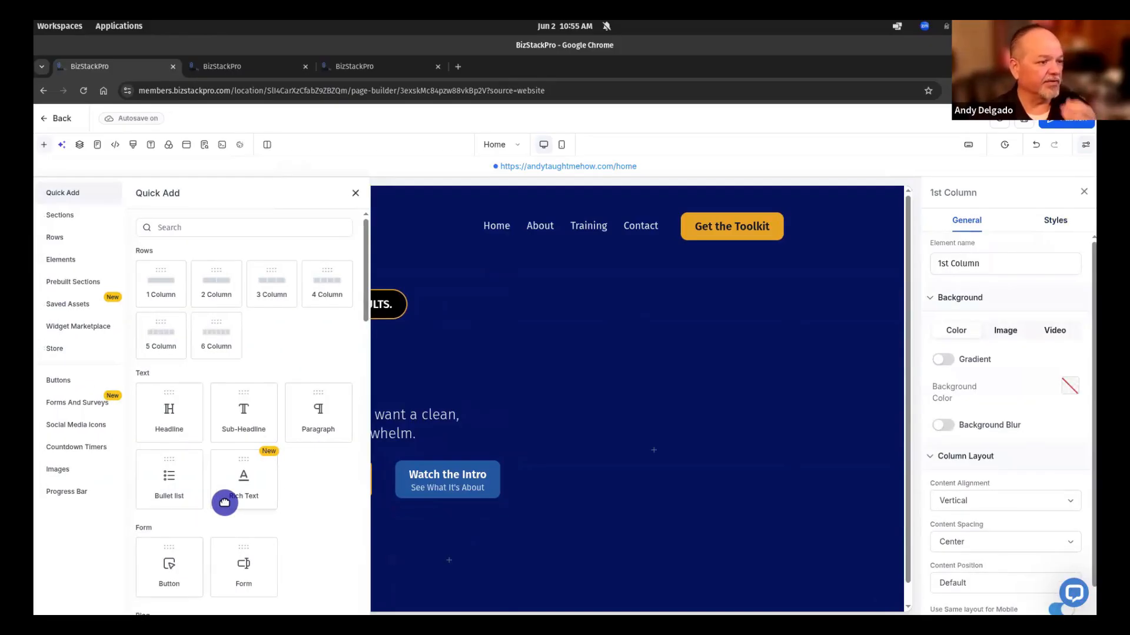
pyautogui.scroll(-8, 224, 503)
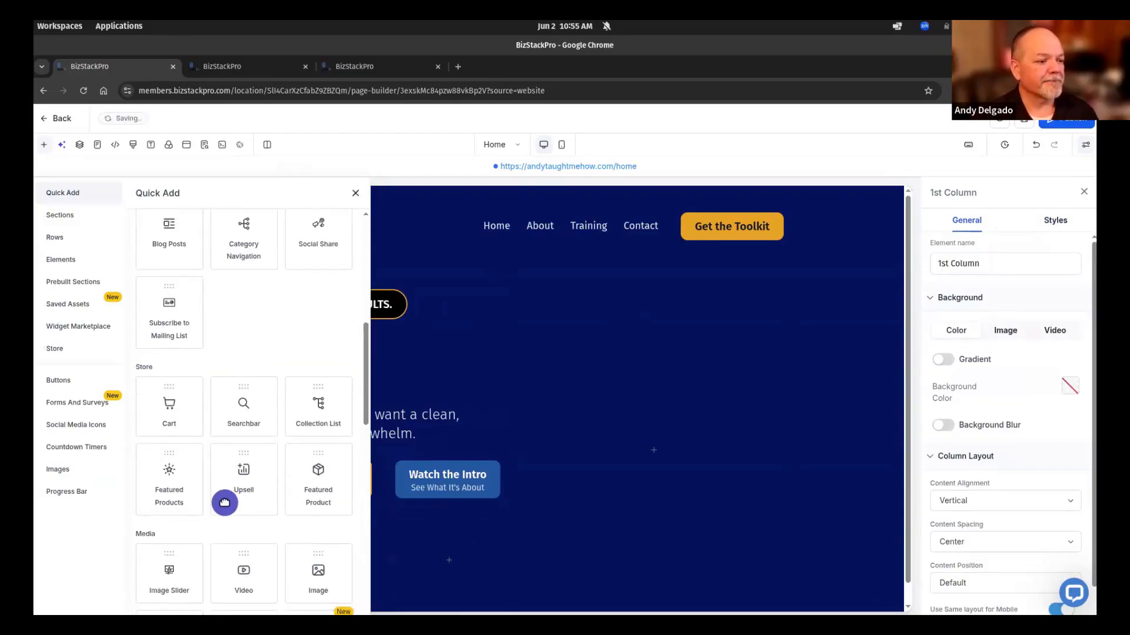
pyautogui.scroll(-3, 325, 502)
pyautogui.click(325, 500)
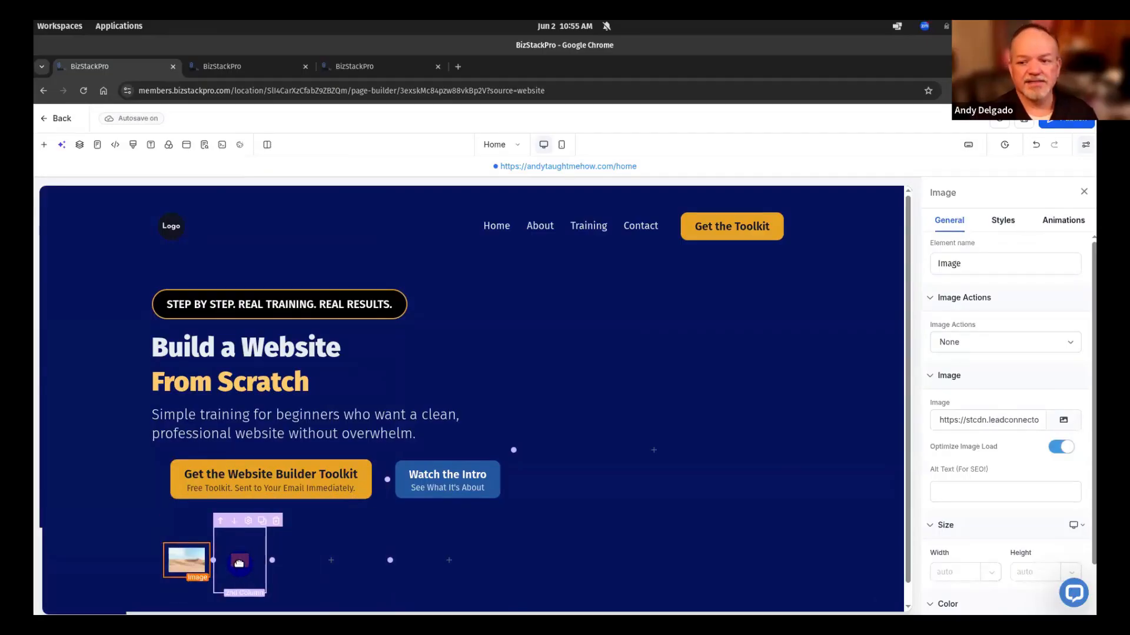
# Add a rich text element to the nested row's second column and delete its placeholder title
pyautogui.click(239, 562)
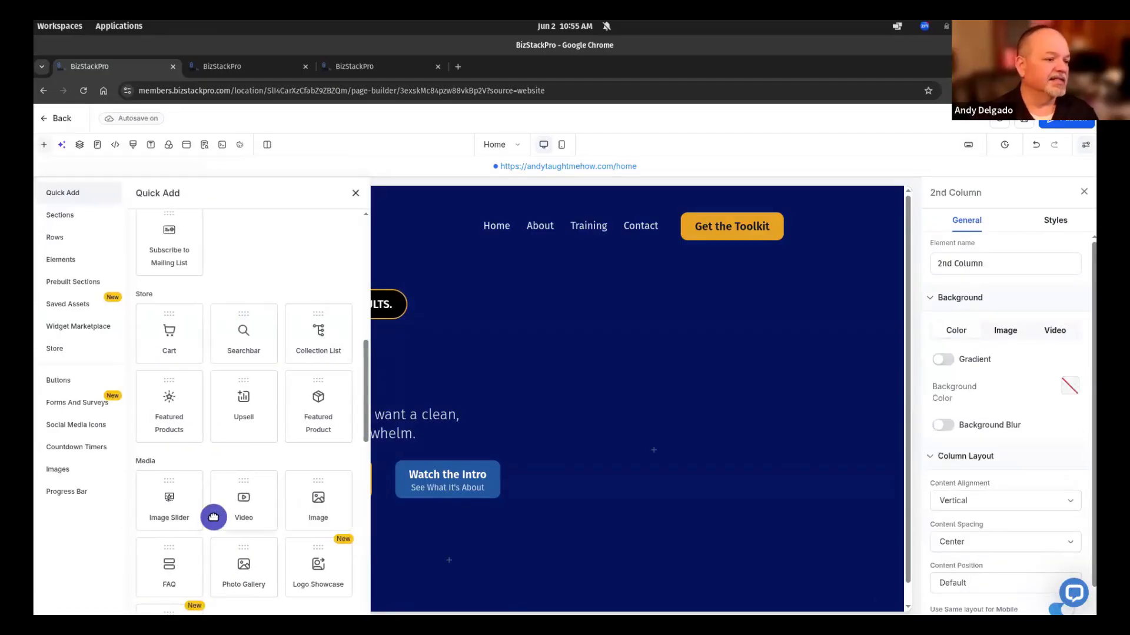
pyautogui.scroll(10, 266, 439)
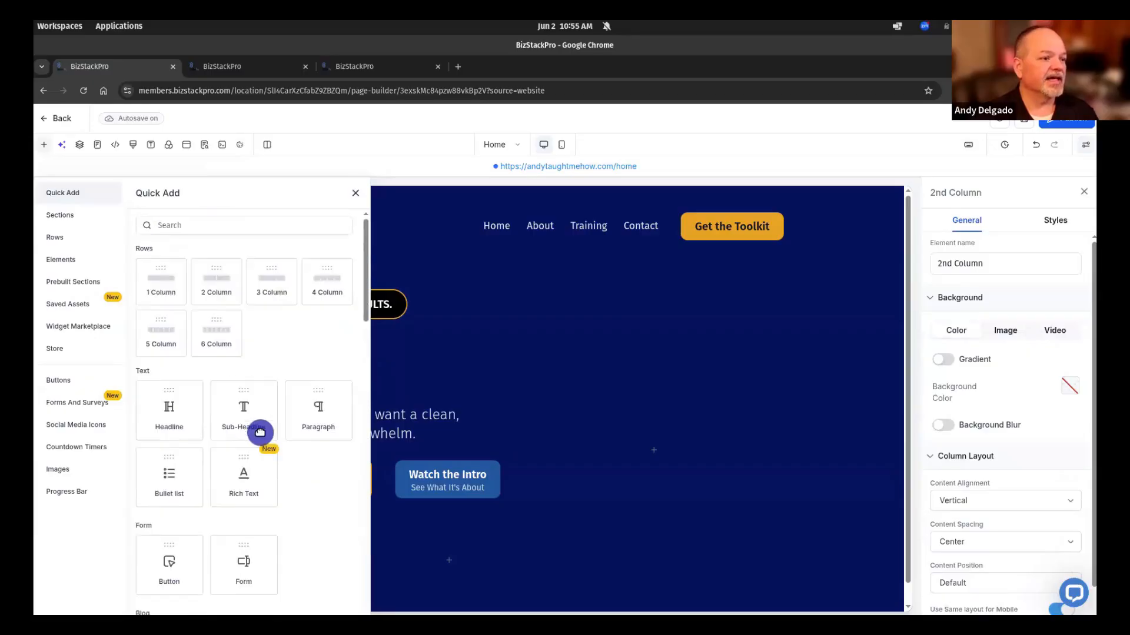
pyautogui.click(234, 479)
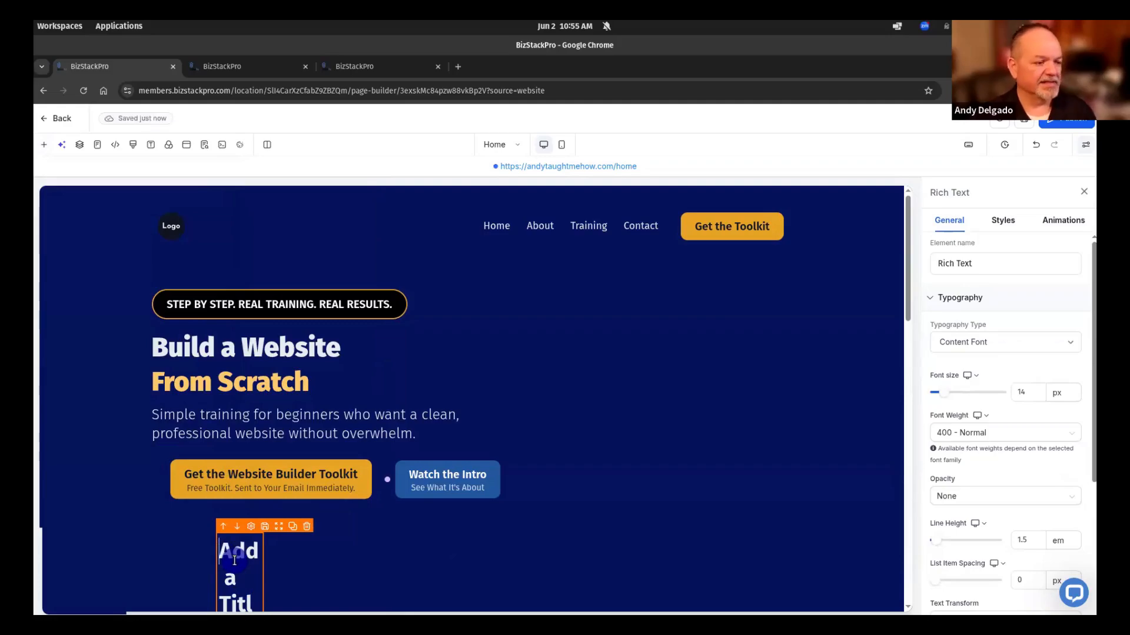
pyautogui.hotkey('ctrl', 'a')
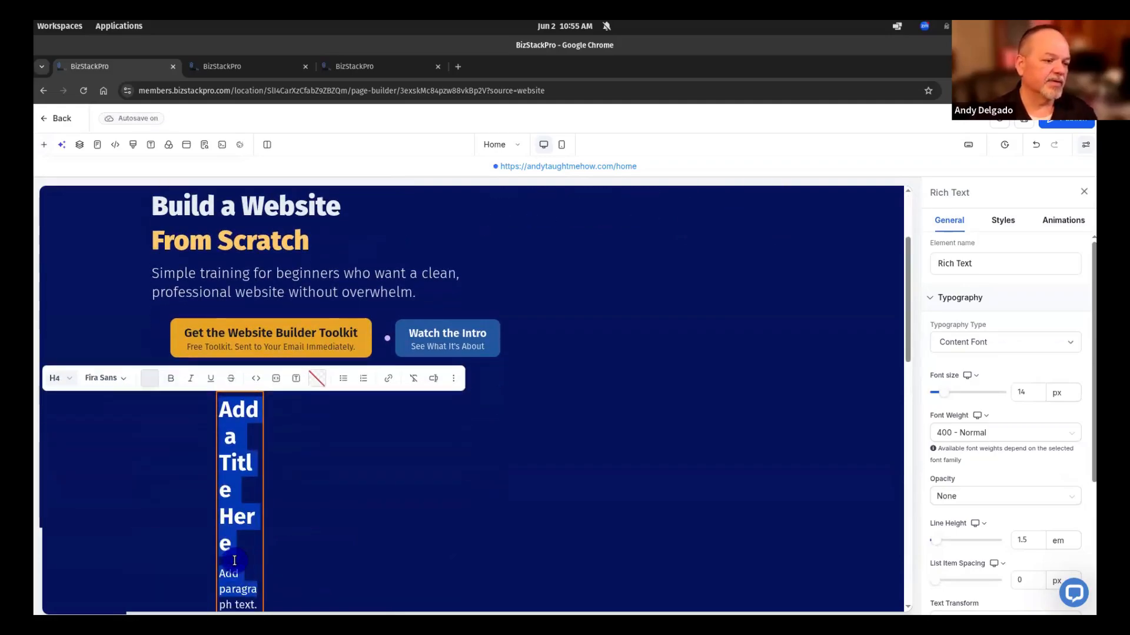
pyautogui.press('BackSpace')
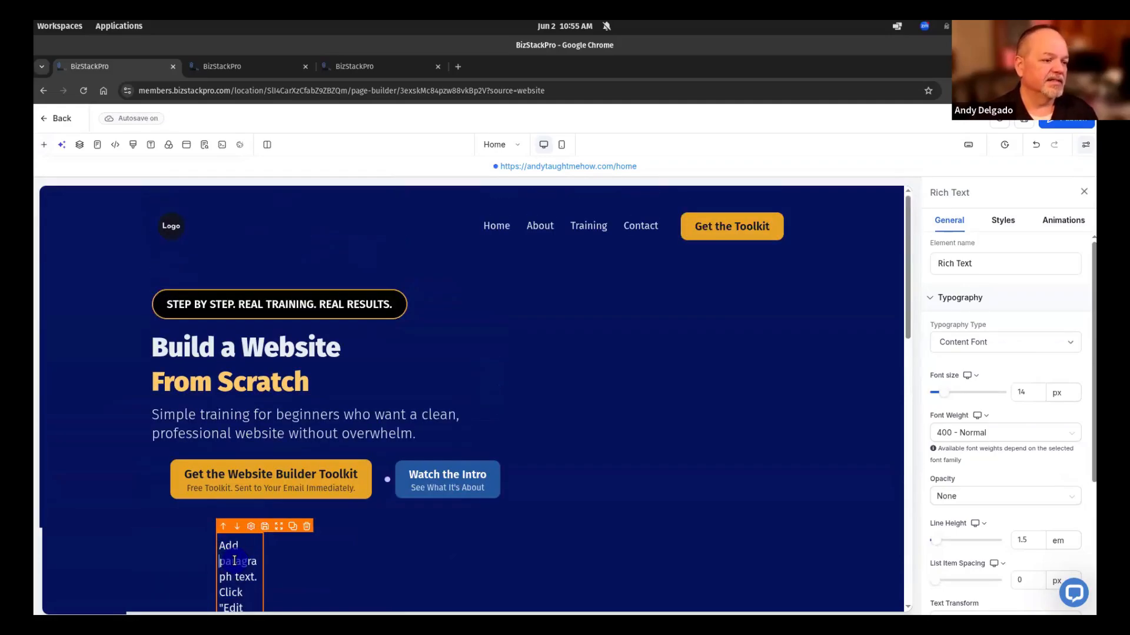
pyautogui.scroll(-1, 234, 561)
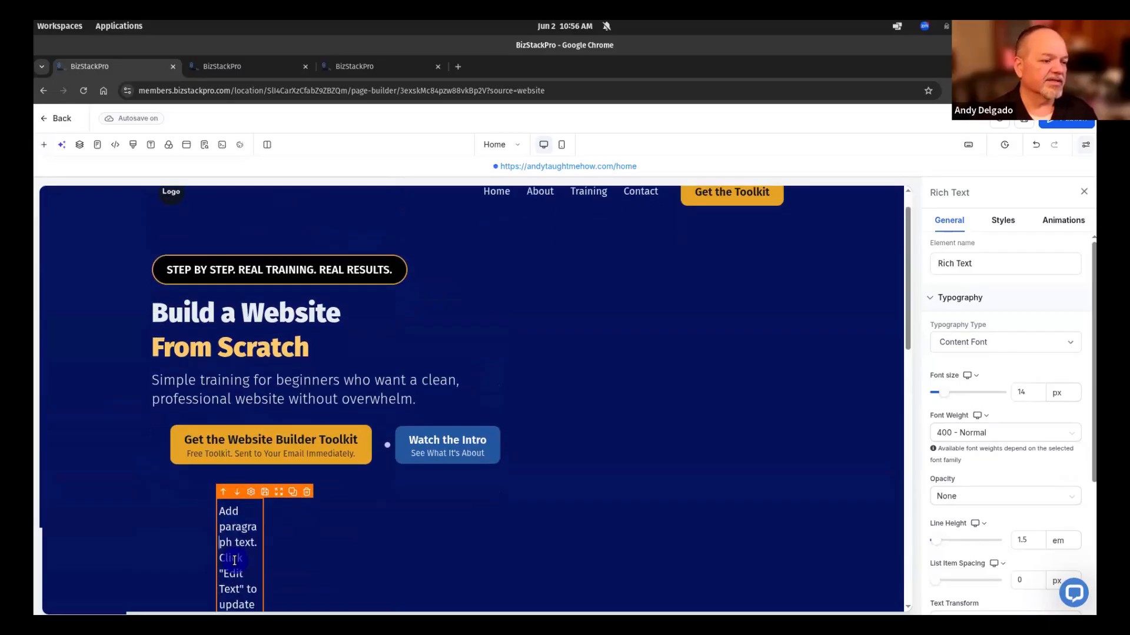
# Remove the narrow rich text element from the nested row's second column
pyautogui.tripleClick(234, 561)
pyautogui.scroll(-1, 234, 560)
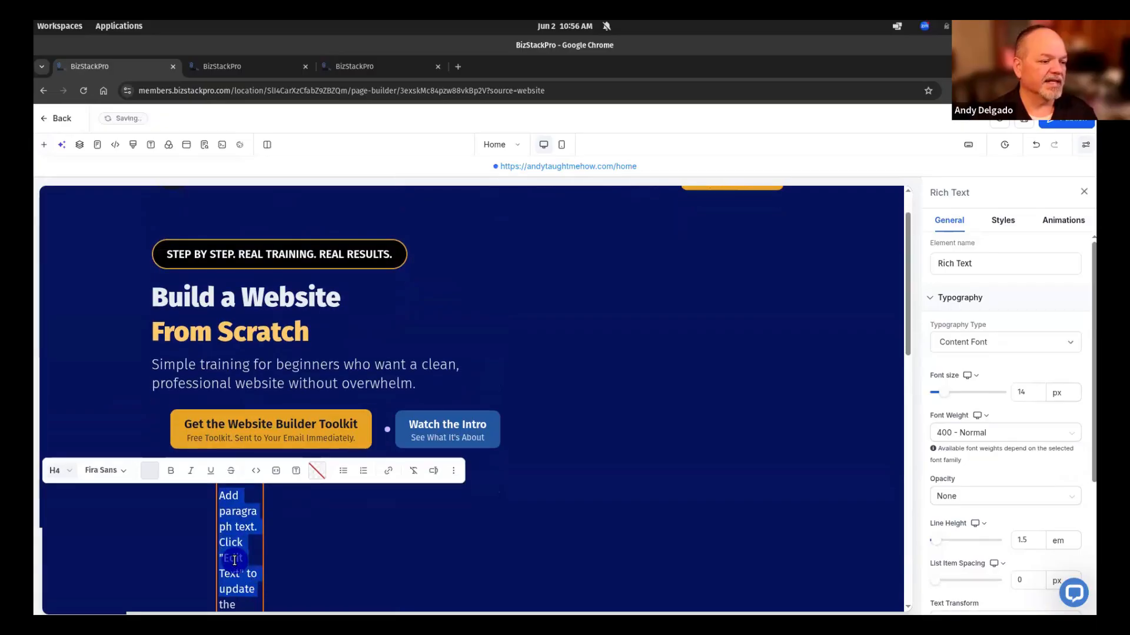
pyautogui.scroll(-2, 234, 561)
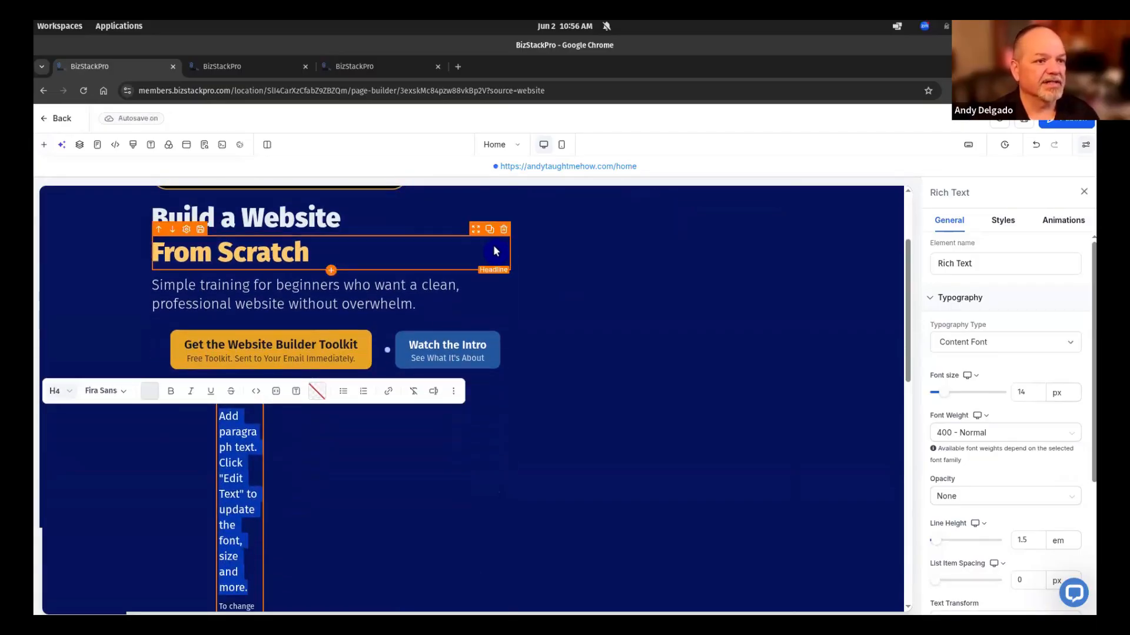
pyautogui.click(305, 488)
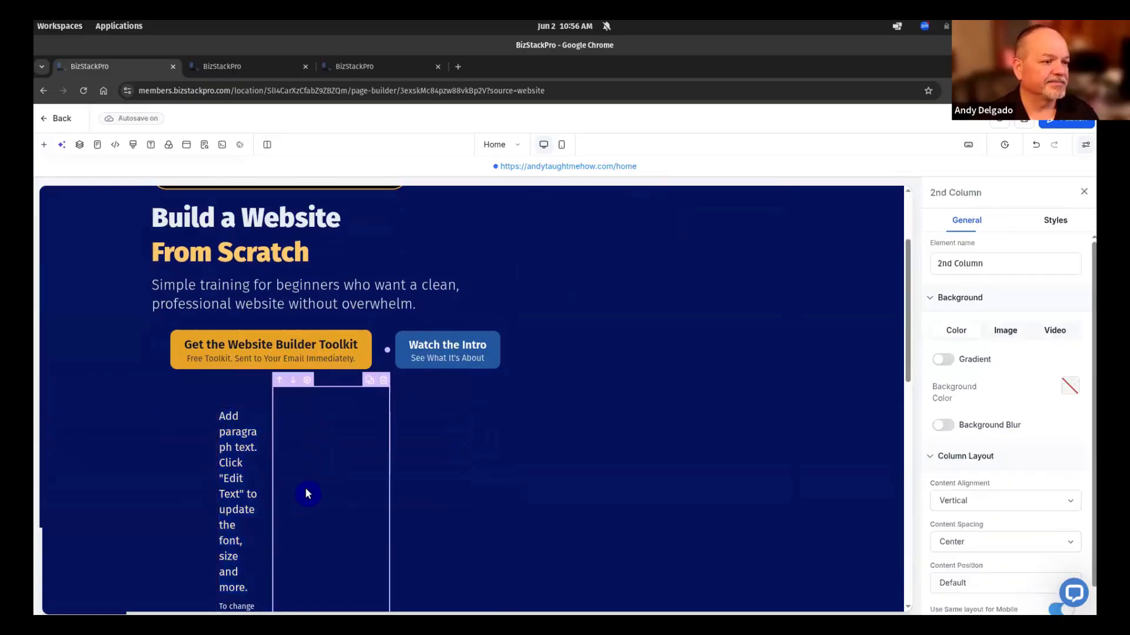
pyautogui.click(244, 427)
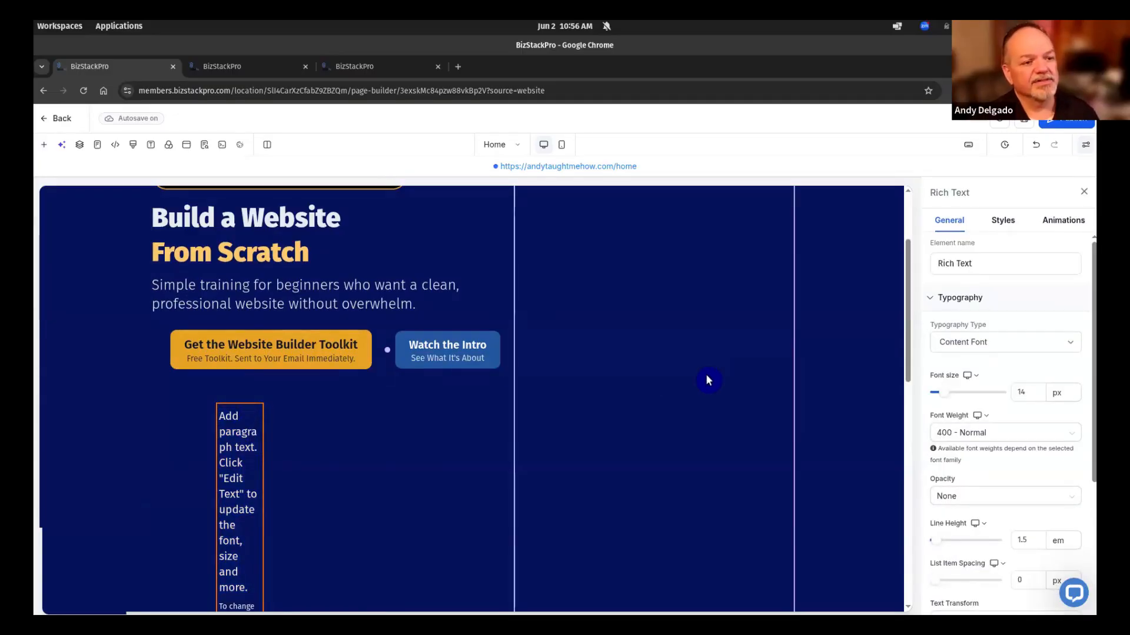
pyautogui.click(248, 467)
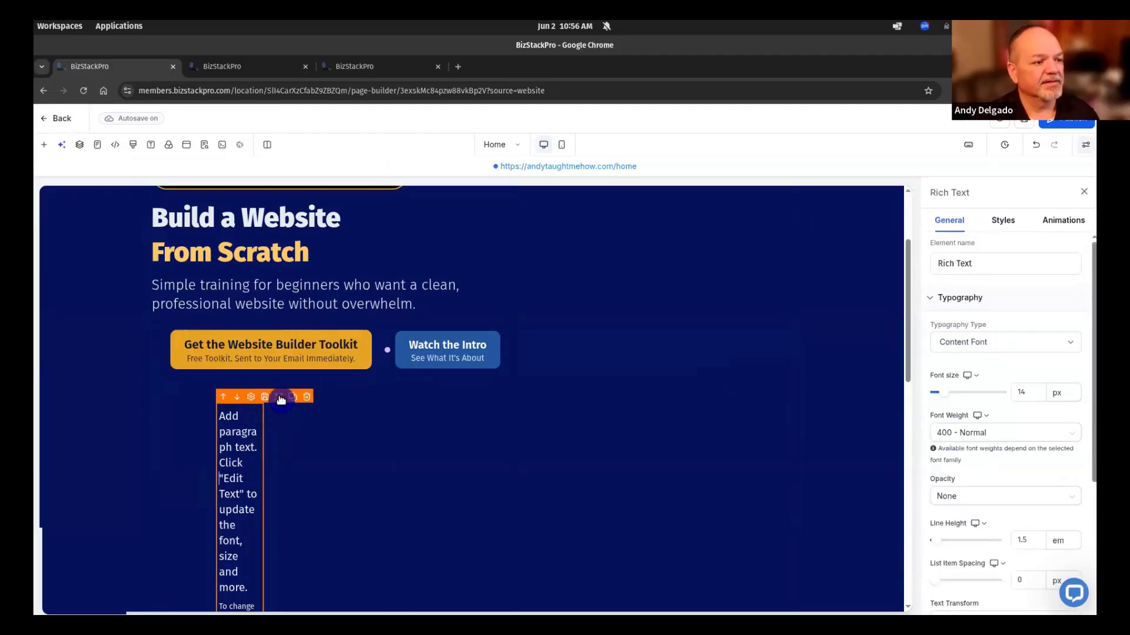
pyautogui.click(652, 397)
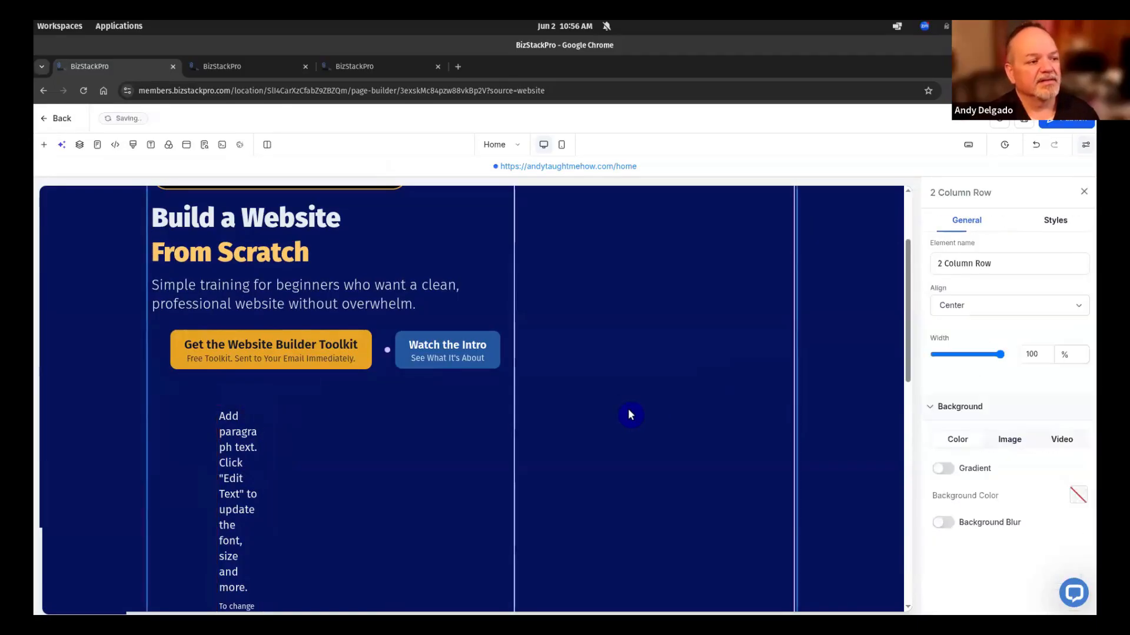
pyautogui.click(233, 481)
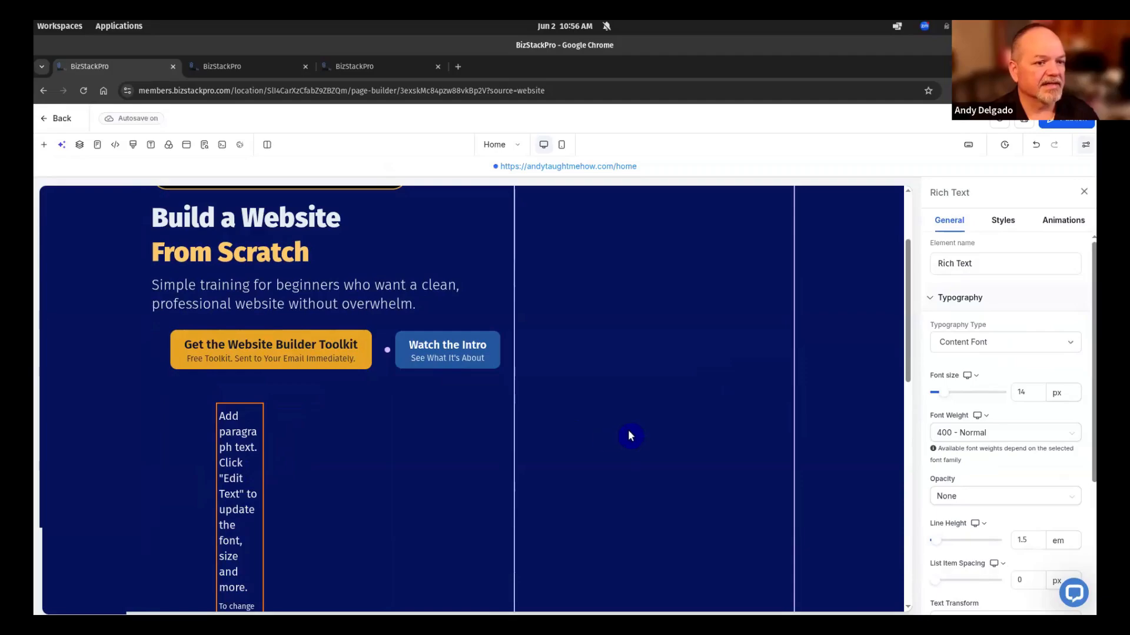
pyautogui.click(548, 450)
pyautogui.click(281, 427)
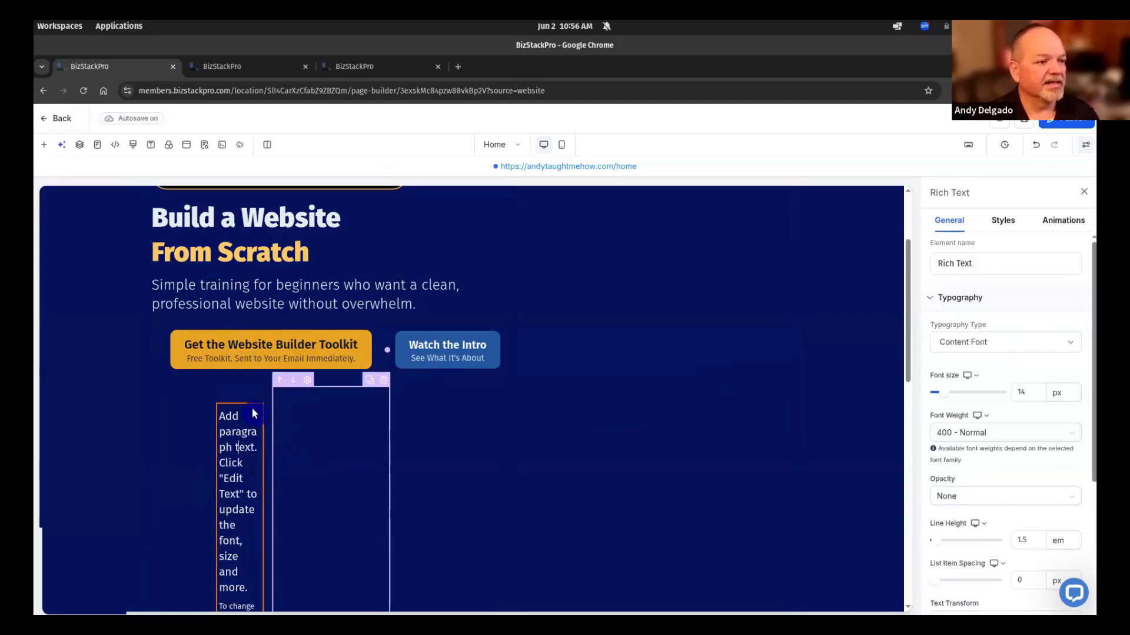
pyautogui.doubleClick(232, 417)
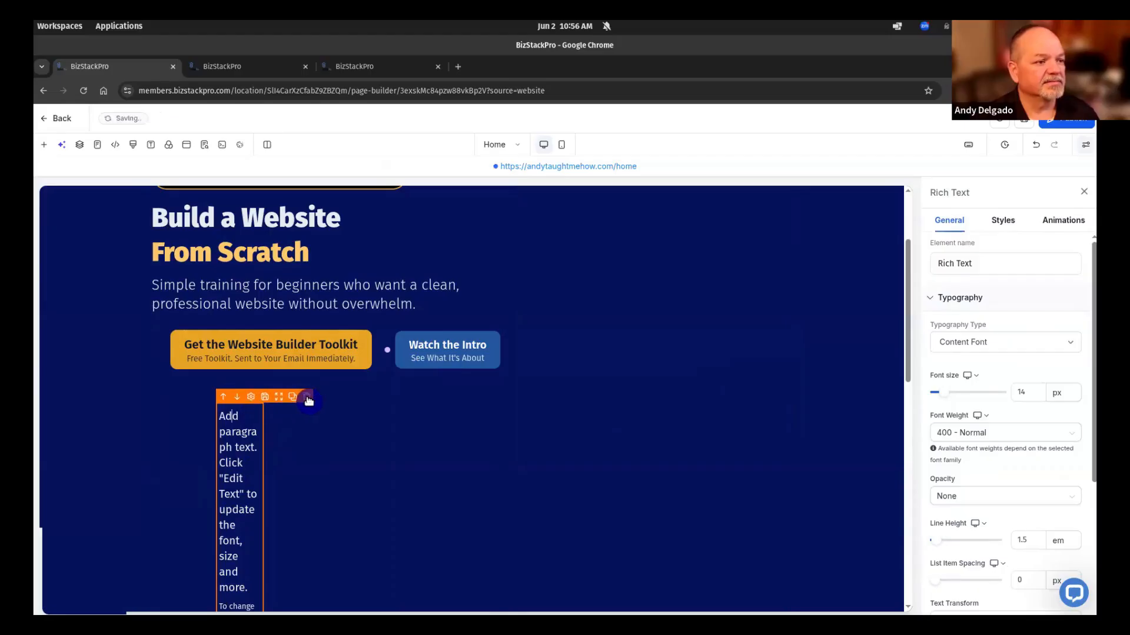
# Add a rich text element to the hero section's large empty second column
pyautogui.click(652, 429)
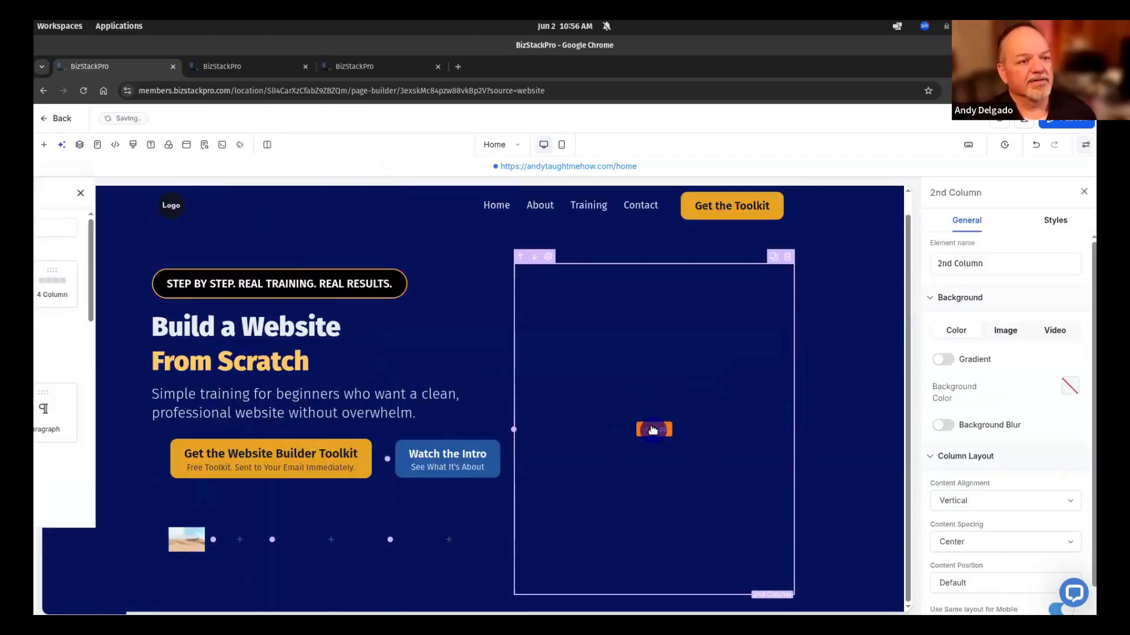
pyautogui.click(243, 479)
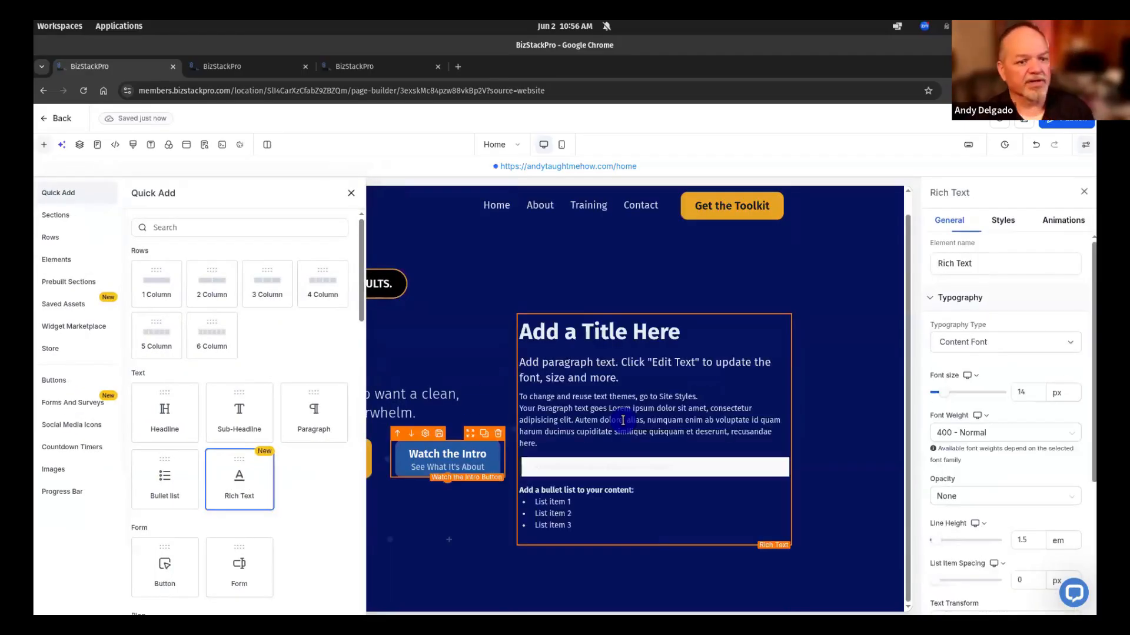
pyautogui.click(648, 385)
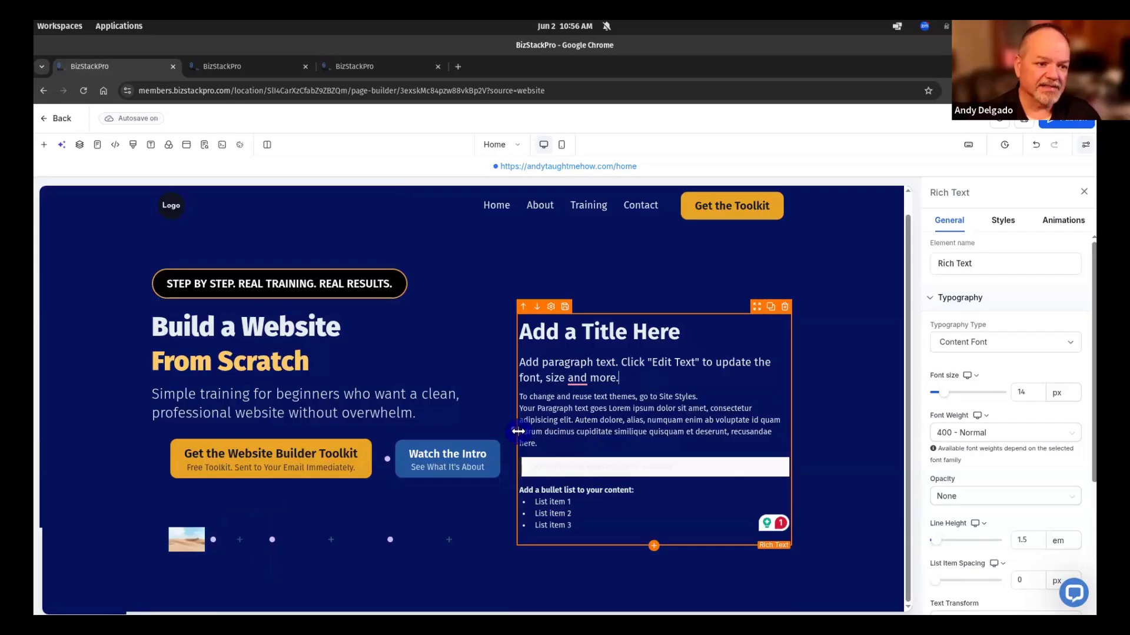
# Delete the placeholder title, introductory paragraph and bullet list from the rich text element
pyautogui.moveTo(520, 433); pyautogui.dragTo(616, 522)
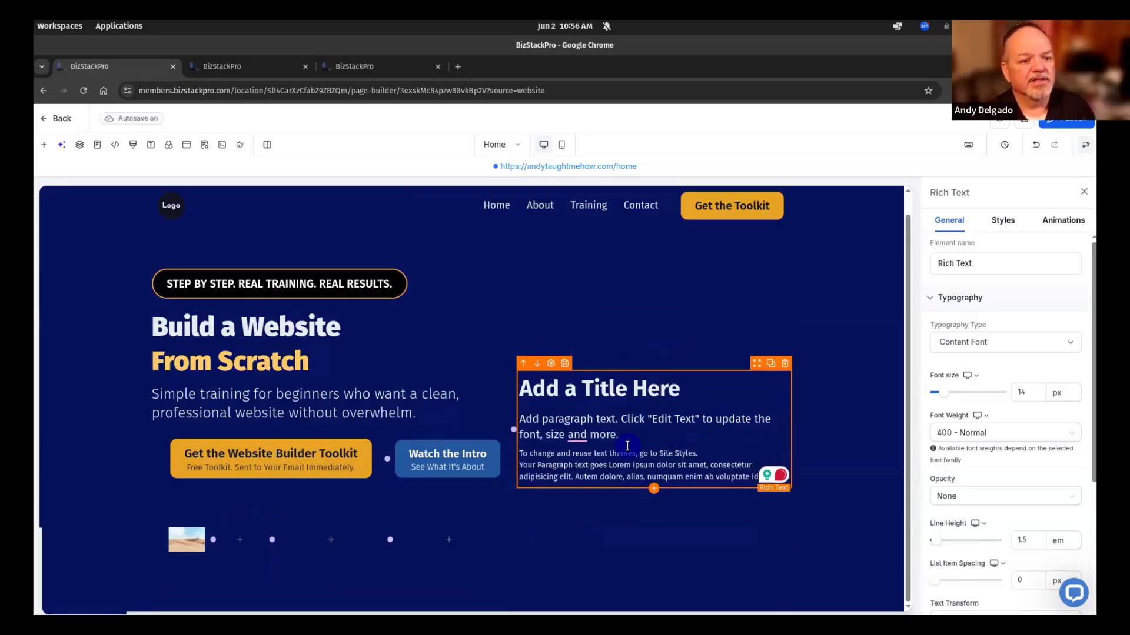
pyautogui.moveTo(622, 437); pyautogui.dragTo(519, 393)
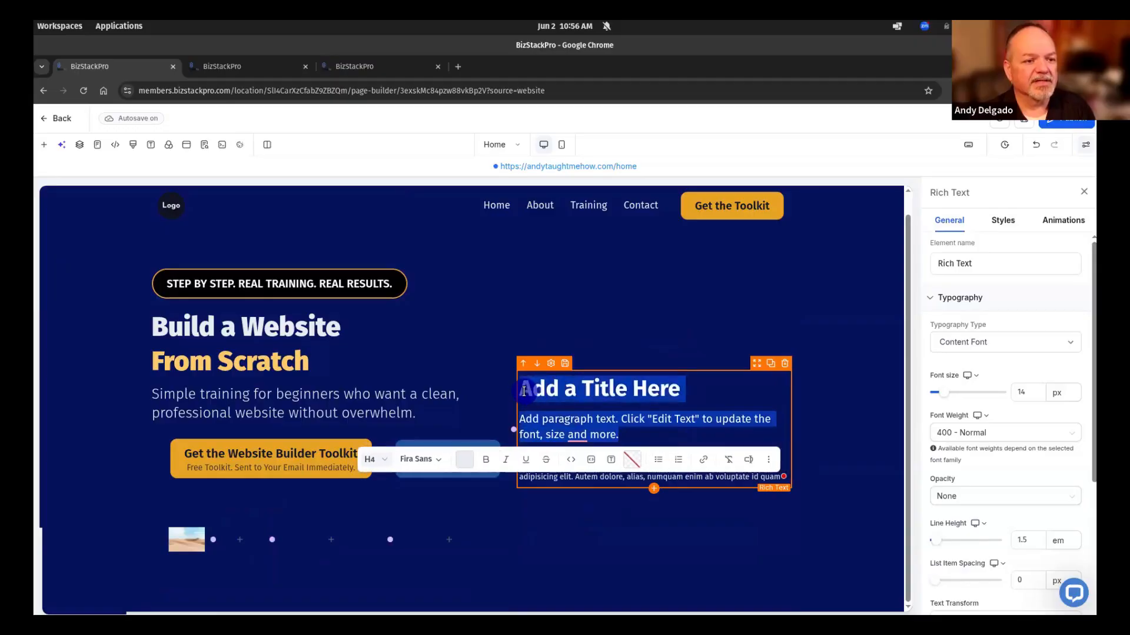
pyautogui.press('BackSpace')
pyautogui.press('Delete')
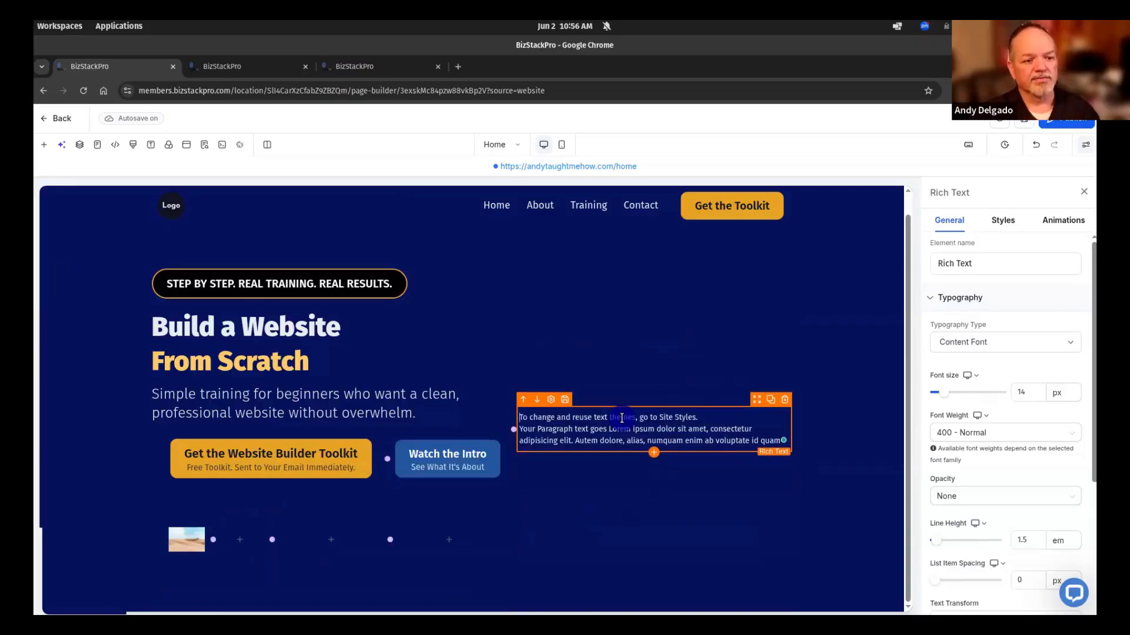
# Replace the rich text element's remaining placeholder lines with "Step by Step" and, on the second line, "Easy to follow"
pyautogui.tripleClick(621, 419)
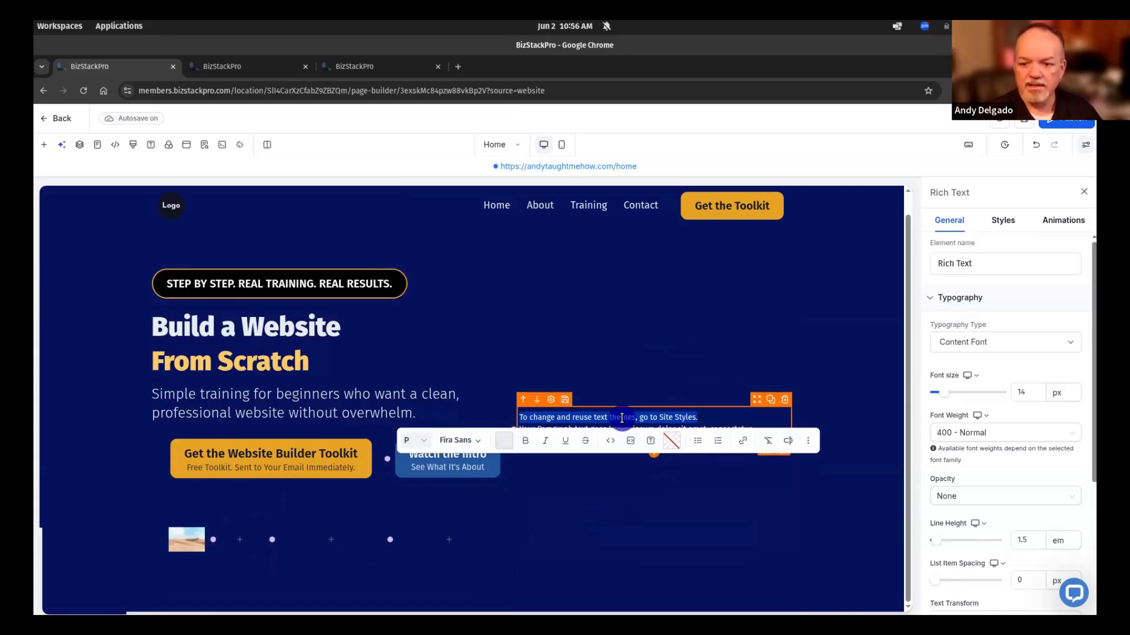
pyautogui.write('Step')
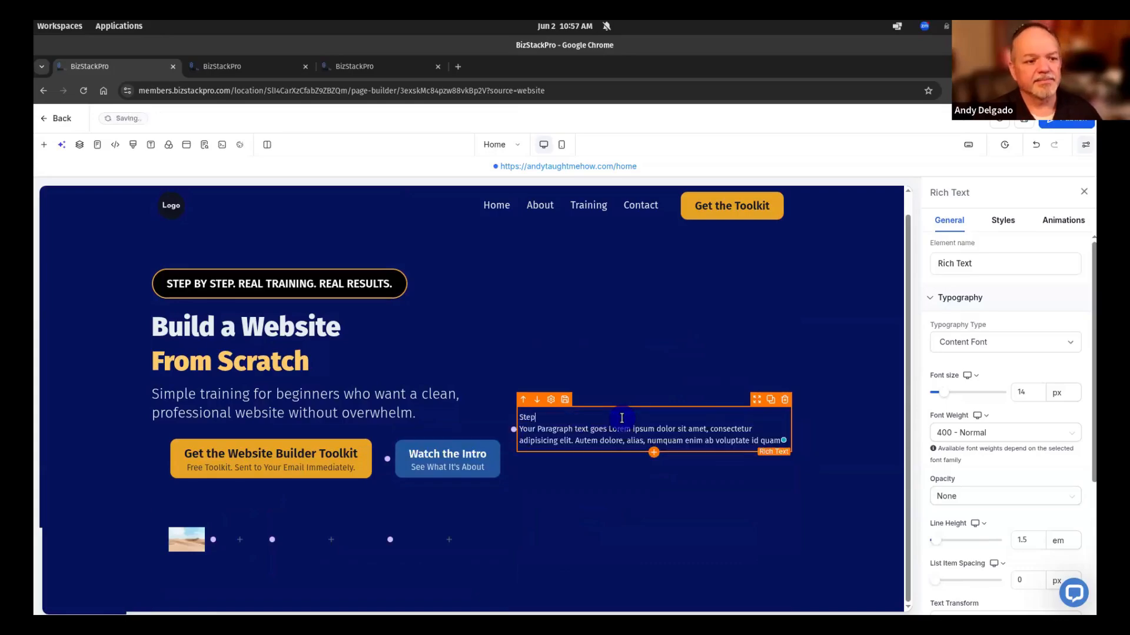
pyautogui.write(' by Step')
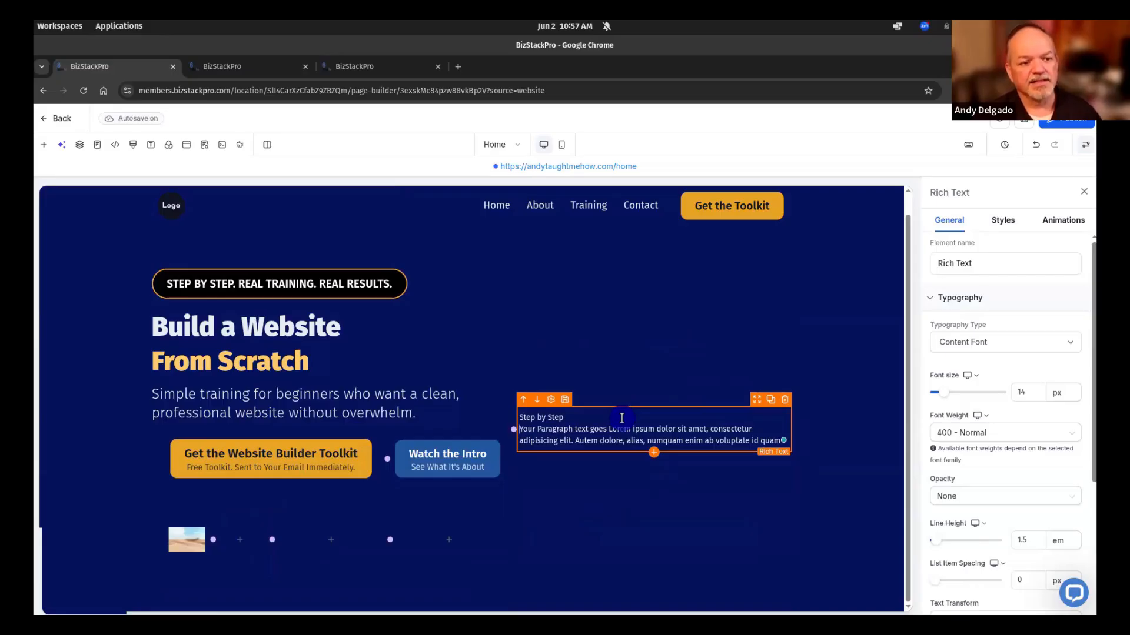
pyautogui.hotkey('shift', 'Down')
pyautogui.hotkey('shift', 'Down')
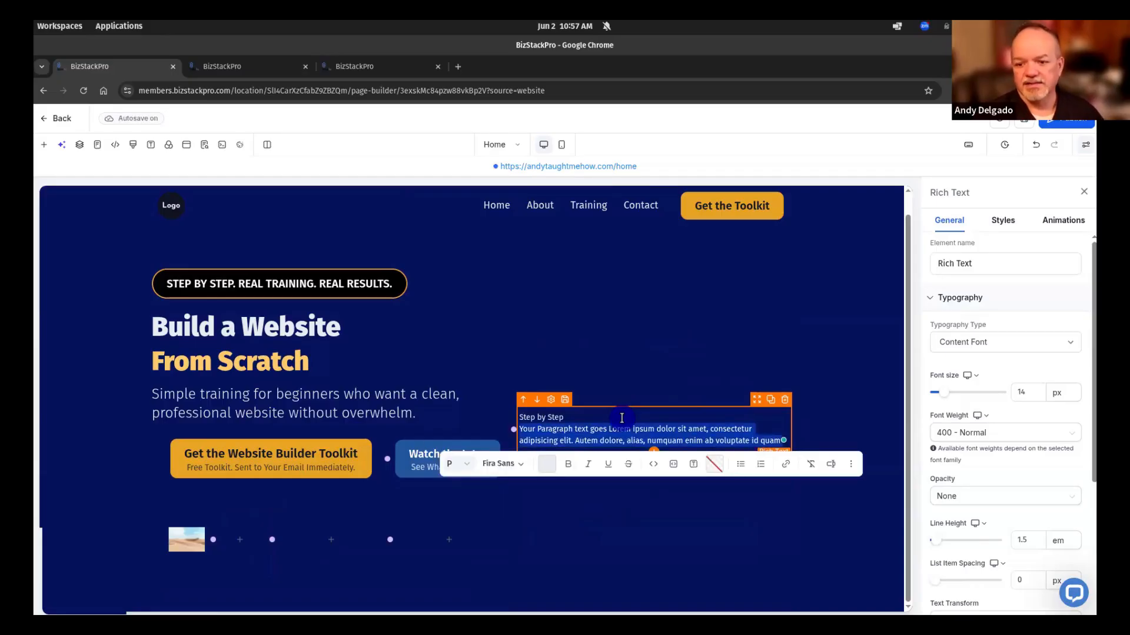
pyautogui.write('Easy to follow')
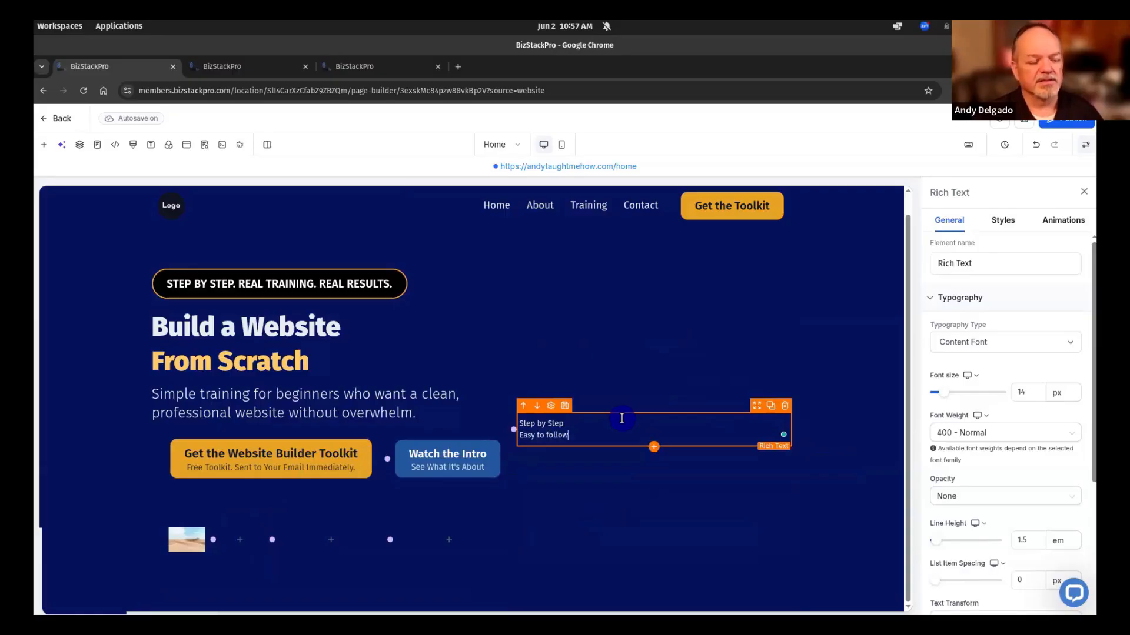
# Make the "Step by Step" line bold
pyautogui.press('Up')
pyautogui.hotkey('shift', 'Home')
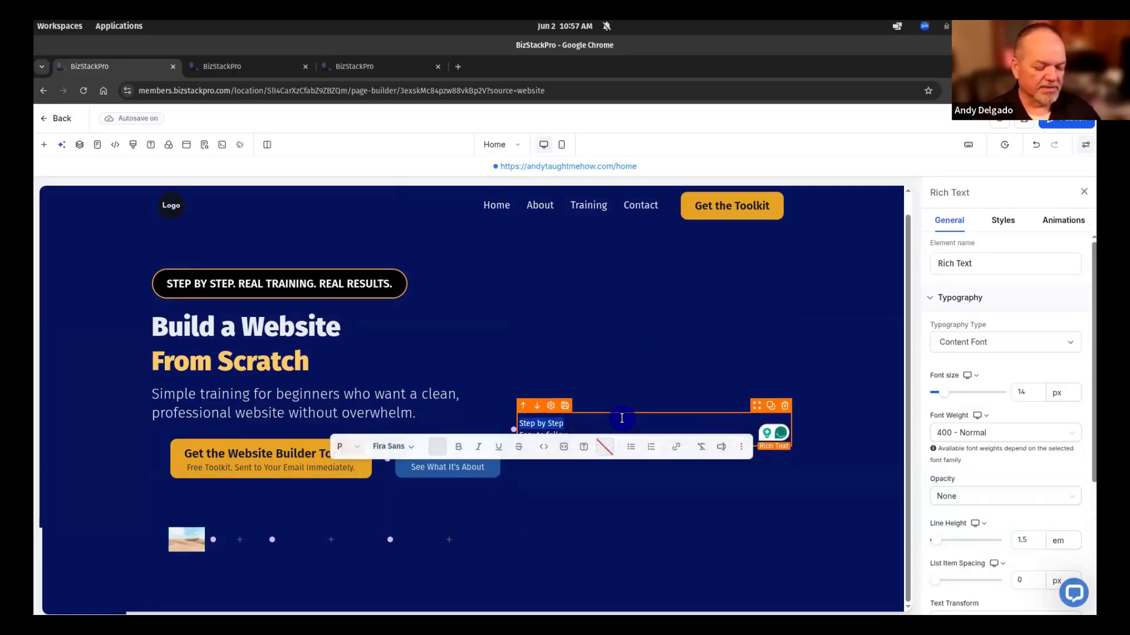
pyautogui.hotkey('ctrl', 'b')
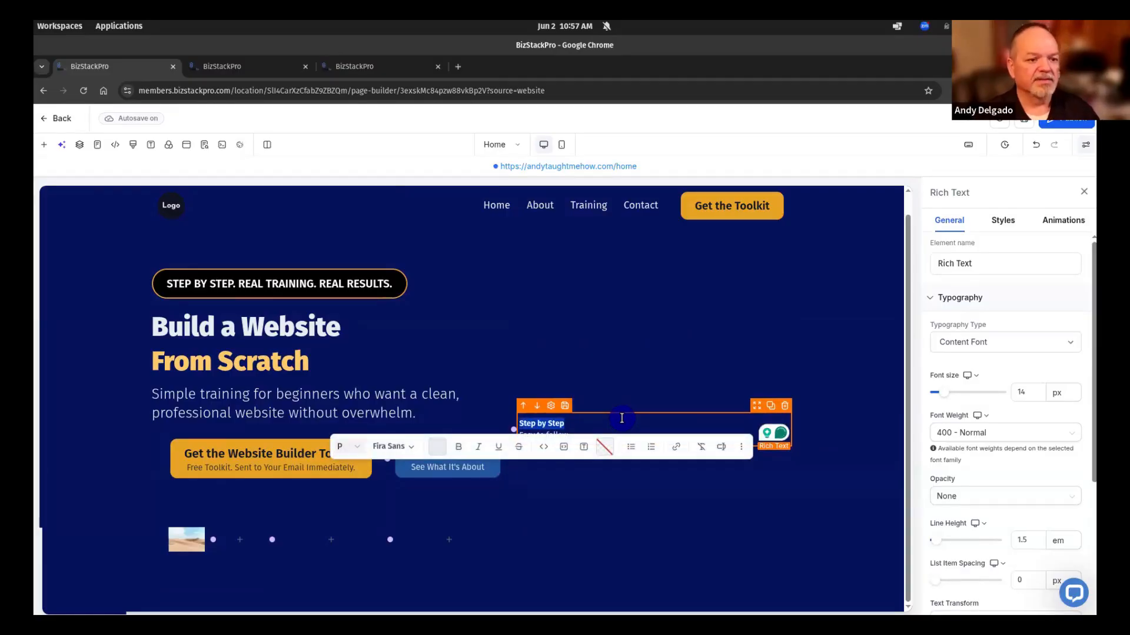
pyautogui.click(853, 491)
pyautogui.click(569, 435)
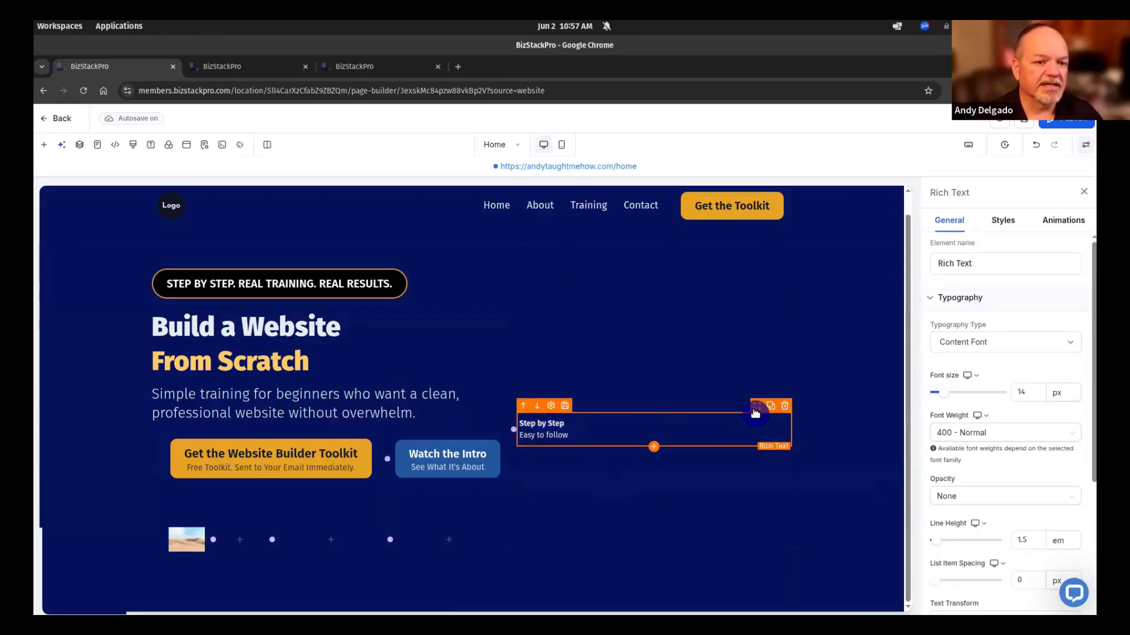
# Move the rich text element into the empty nested column beside the image and slightly widen the outer row's first column
pyautogui.moveTo(756, 406); pyautogui.dragTo(247, 541)
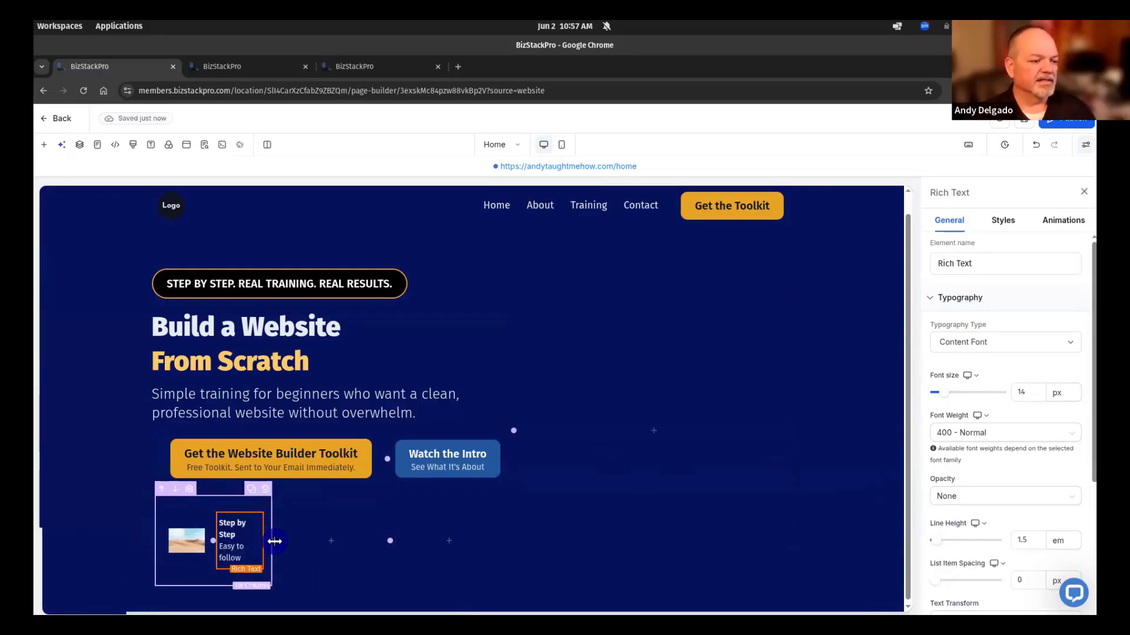
pyautogui.click(290, 547)
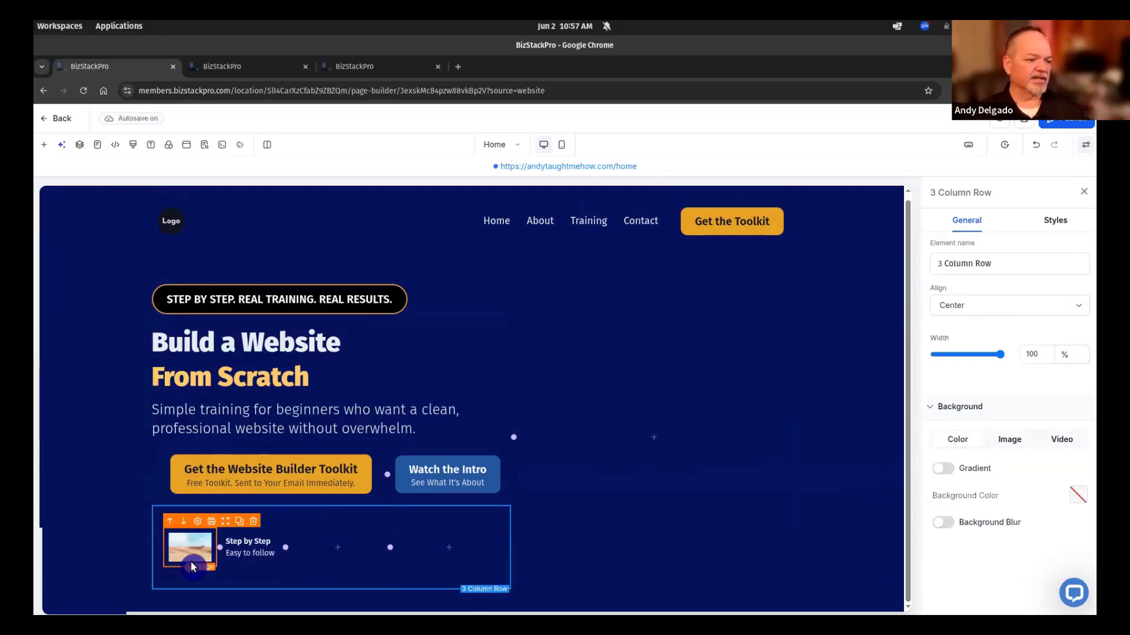
pyautogui.doubleClick(231, 539)
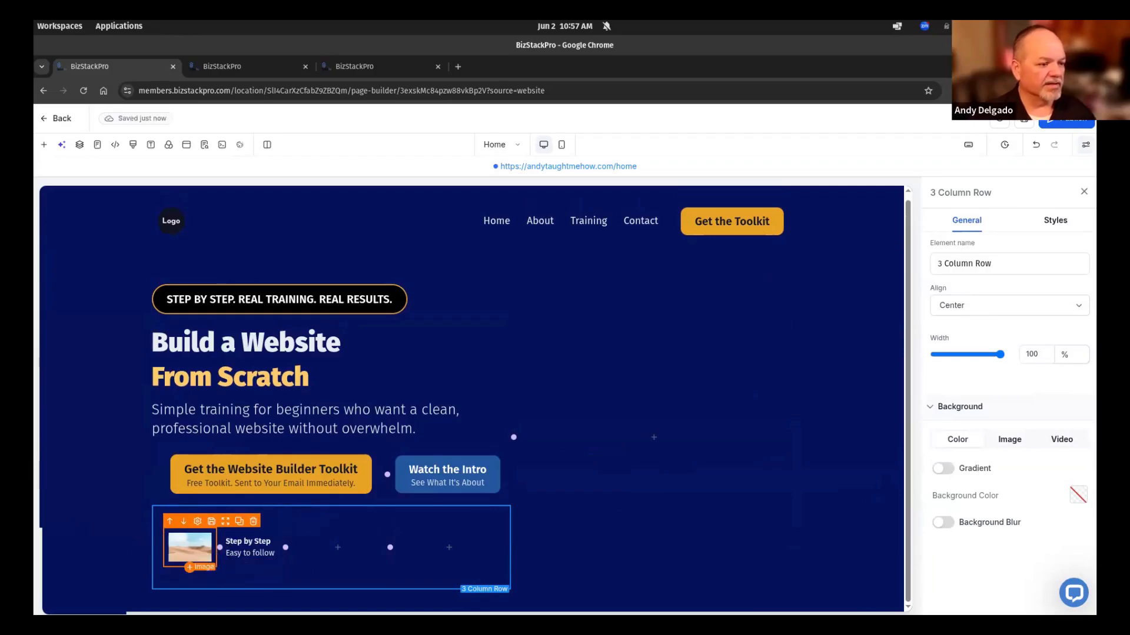
# Give the nested two-column row holding the image and text a solid border 1 px wide on all sides
pyautogui.click(159, 532)
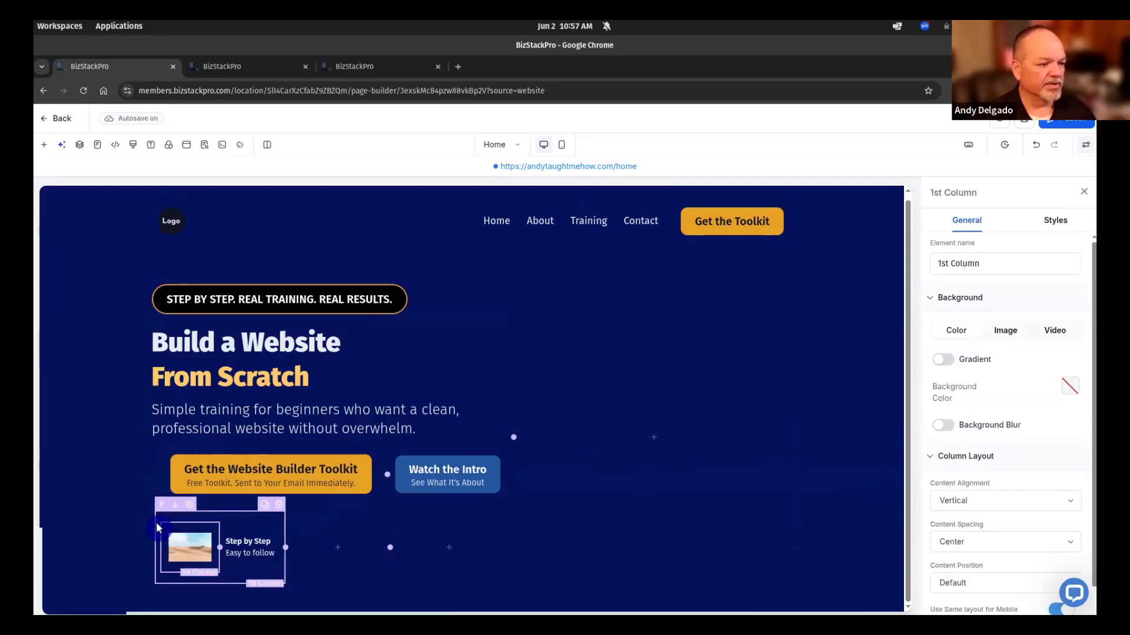
pyautogui.click(160, 527)
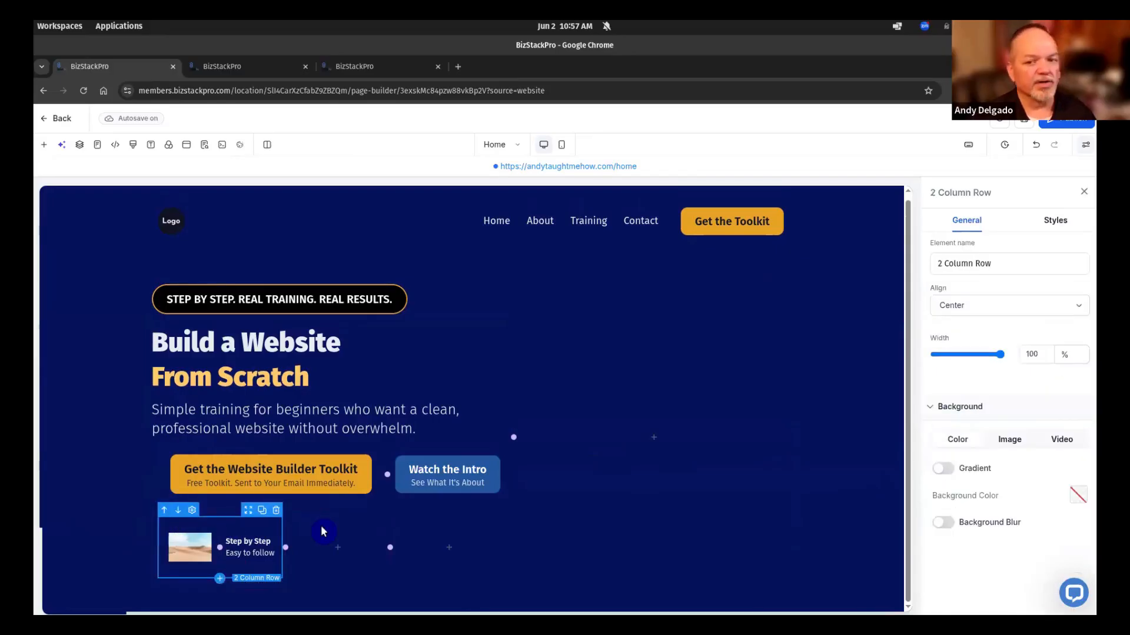
pyautogui.click(1052, 222)
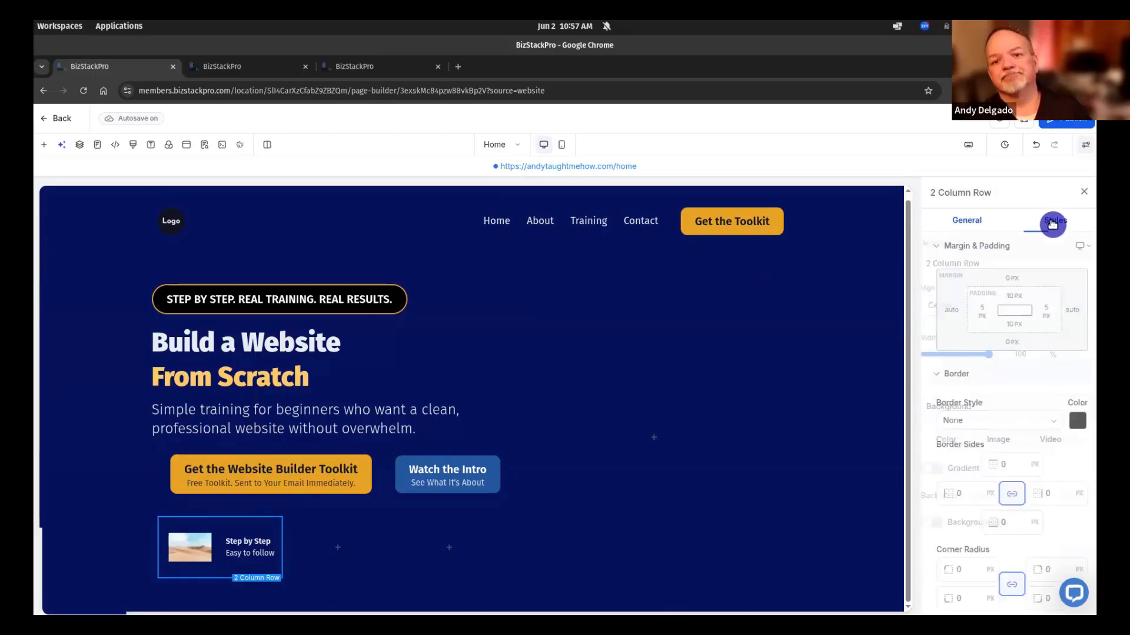
pyautogui.click(1049, 422)
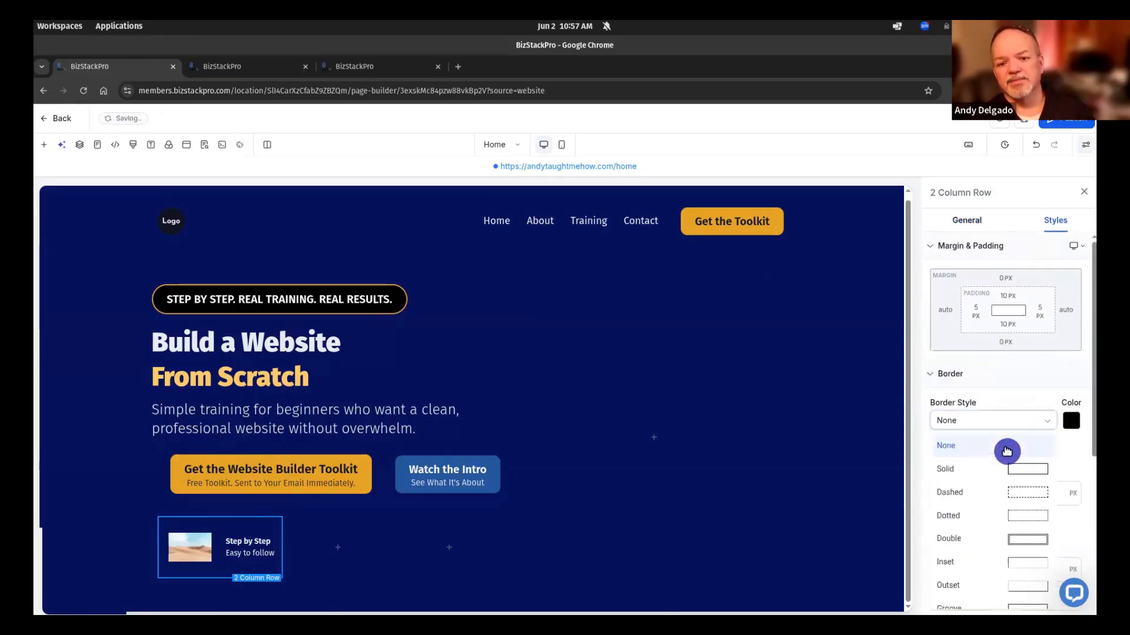
pyautogui.click(1039, 465)
pyautogui.scroll(-5, 1040, 447)
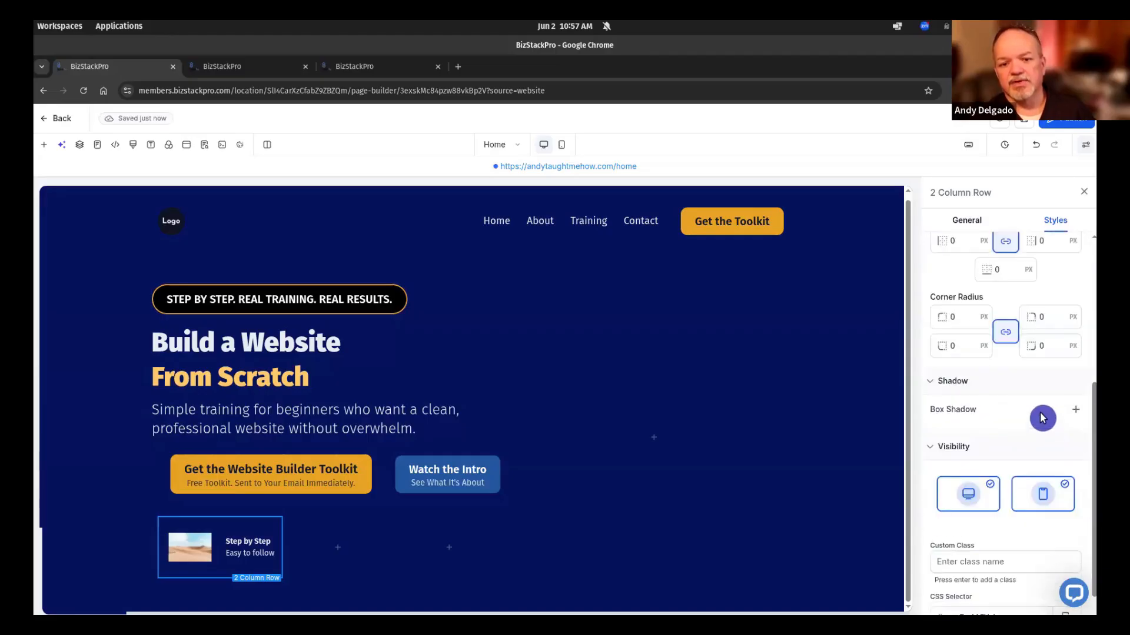
pyautogui.scroll(2, 1039, 412)
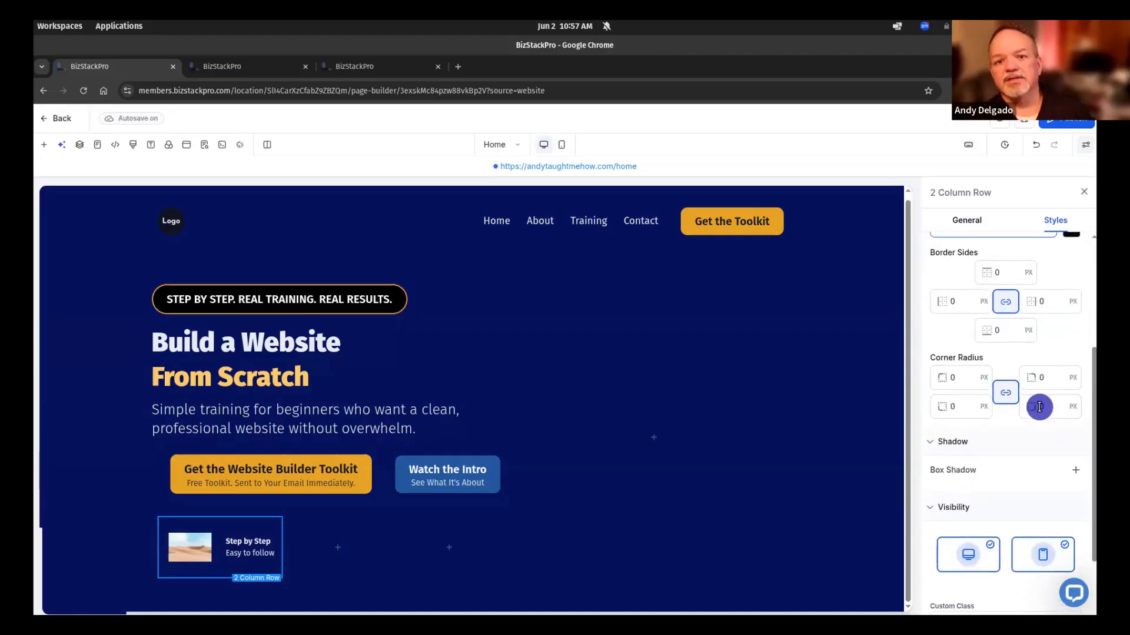
pyautogui.click(1005, 277)
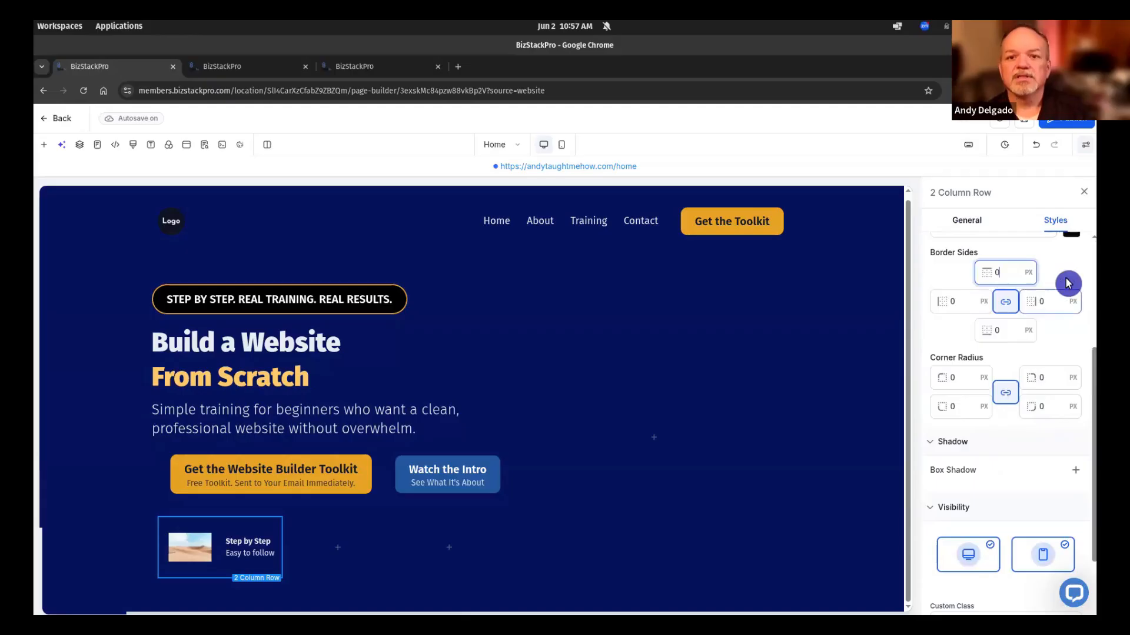
pyautogui.write('1')
pyautogui.scroll(2, 1064, 278)
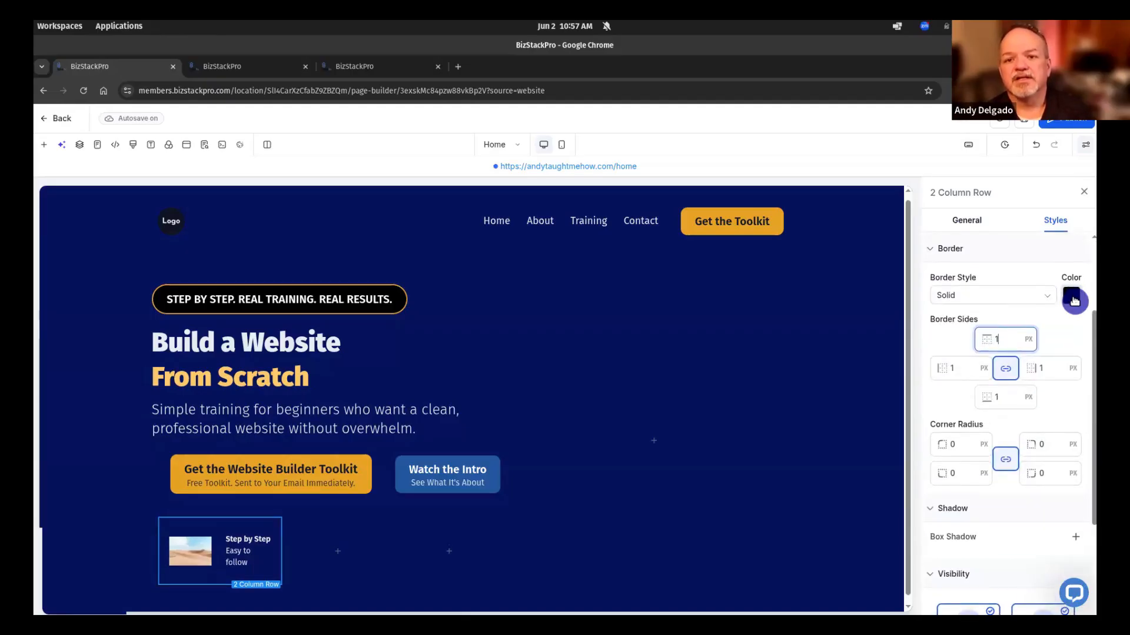
# Set the nested row's border to the light orange brand color and round its corners to 8 px
pyautogui.click(1071, 295)
pyautogui.click(960, 341)
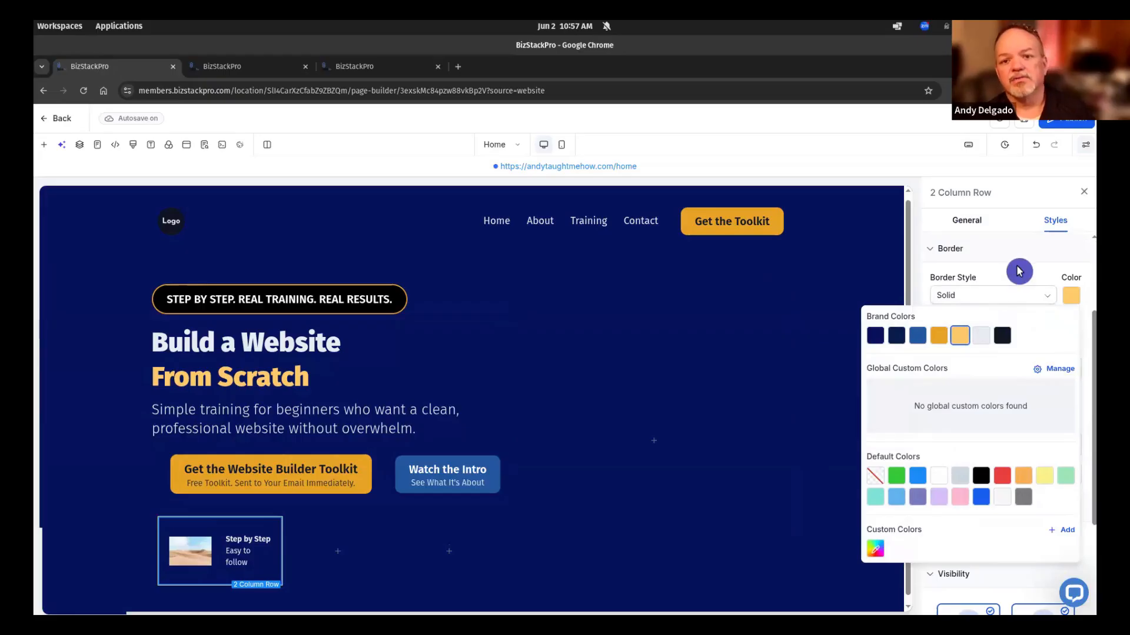
pyautogui.scroll(-2, 1047, 382)
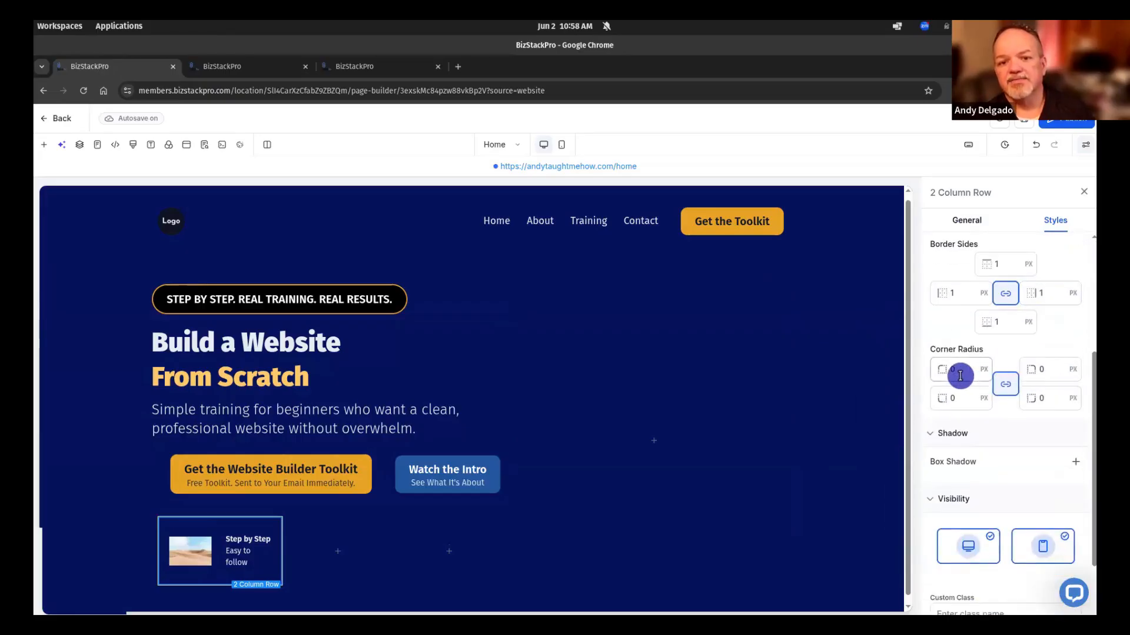
pyautogui.doubleClick(961, 372)
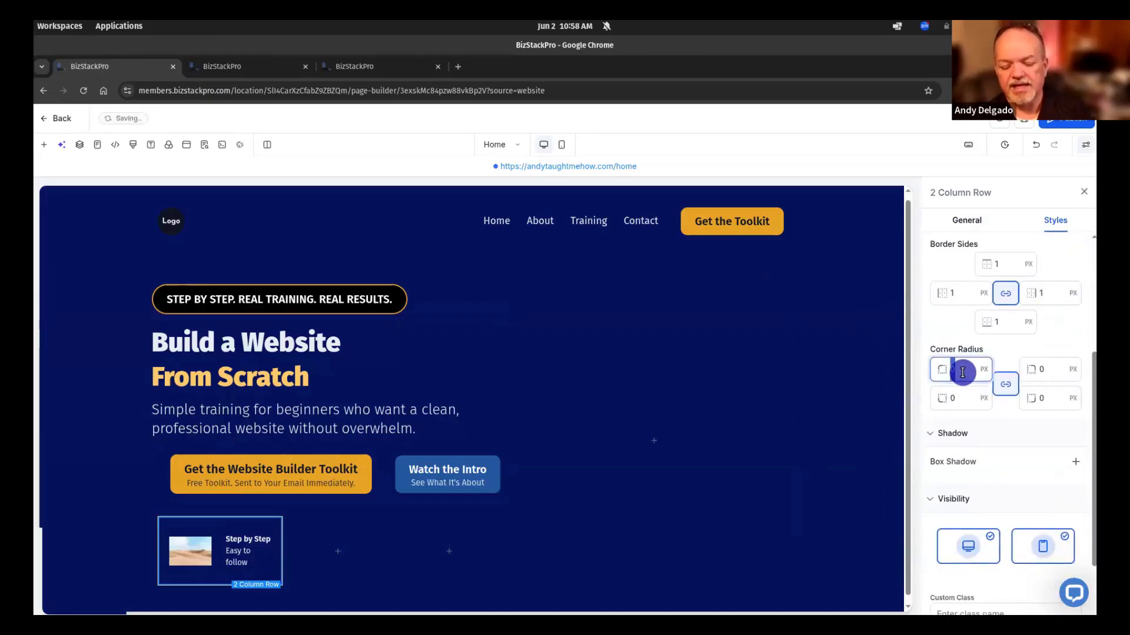
pyautogui.press('Tab')
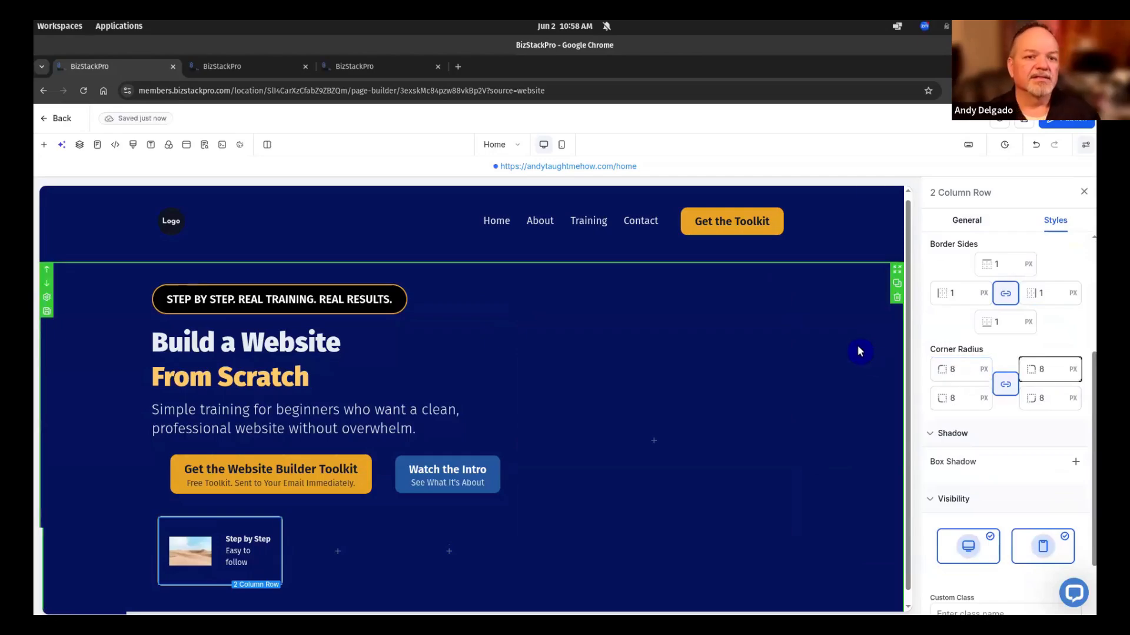
pyautogui.click(850, 226)
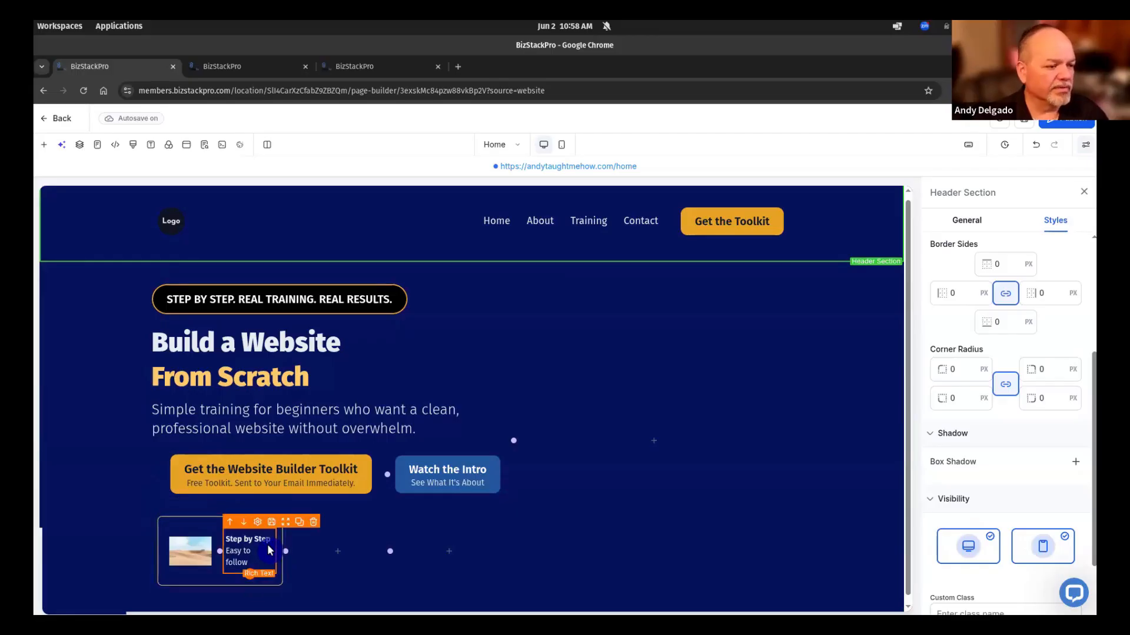
# Narrow the image column inside the bordered row so "Easy to follow" fits on one line
pyautogui.click(203, 555)
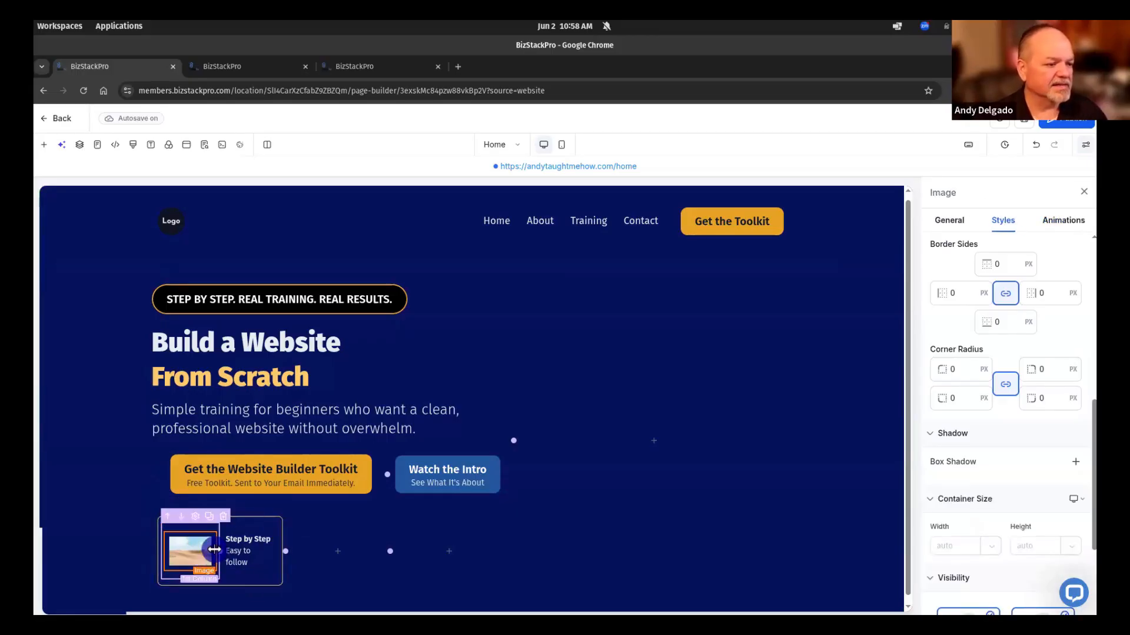
pyautogui.click(219, 550)
pyautogui.moveTo(220, 550); pyautogui.dragTo(203, 552)
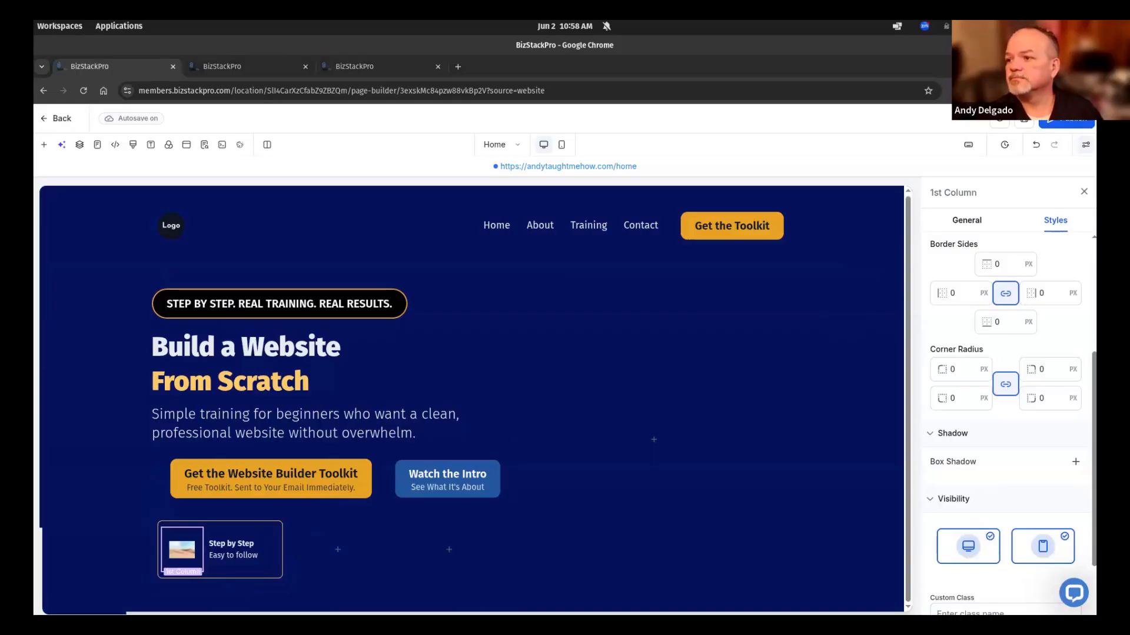
# Switch to the Google Slides mockup and examine the three feature items below the hero buttons in full-screen view
pyautogui.moveTo(1095, 147); pyautogui.dragTo(690, 158)
pyautogui.click(650, 230)
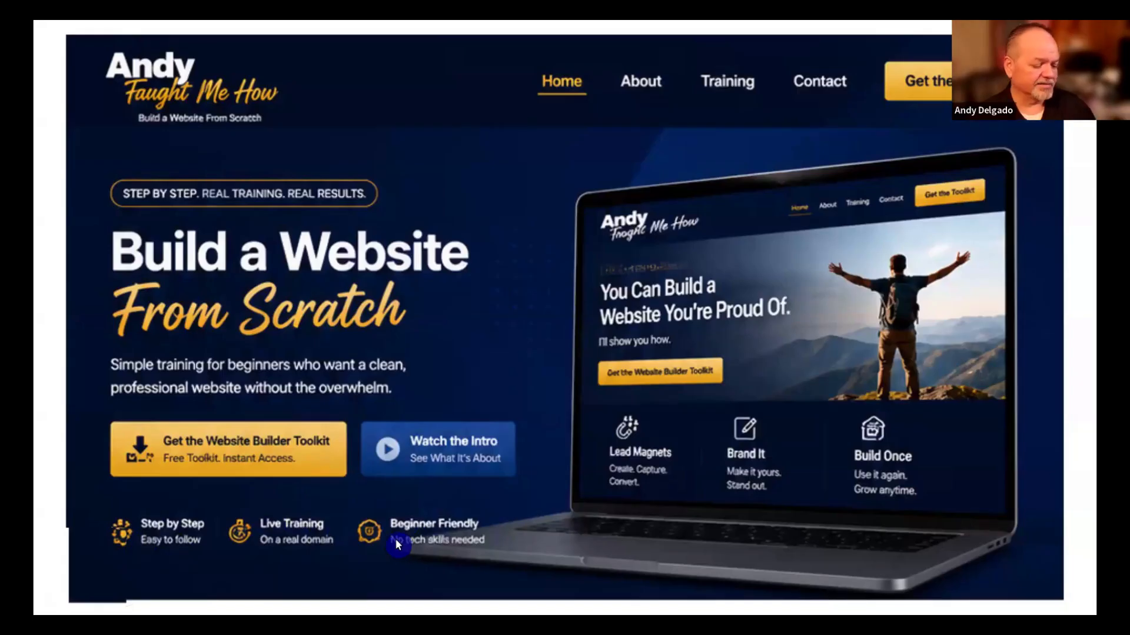
pyautogui.press('Escape')
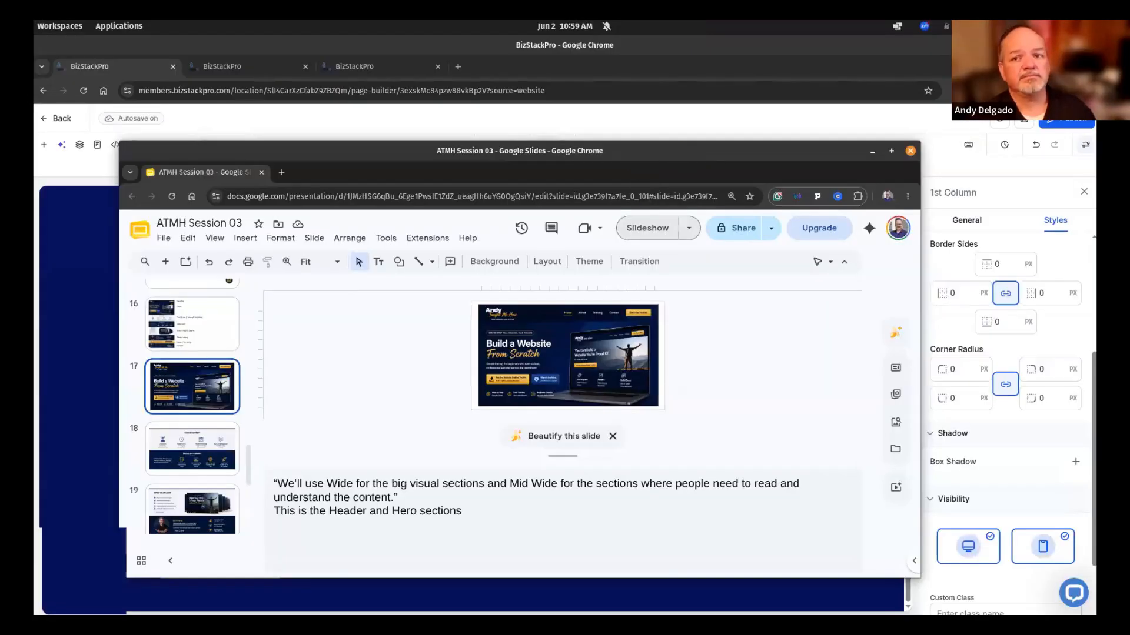
pyautogui.moveTo(639, 153); pyautogui.dragTo(1096, 161)
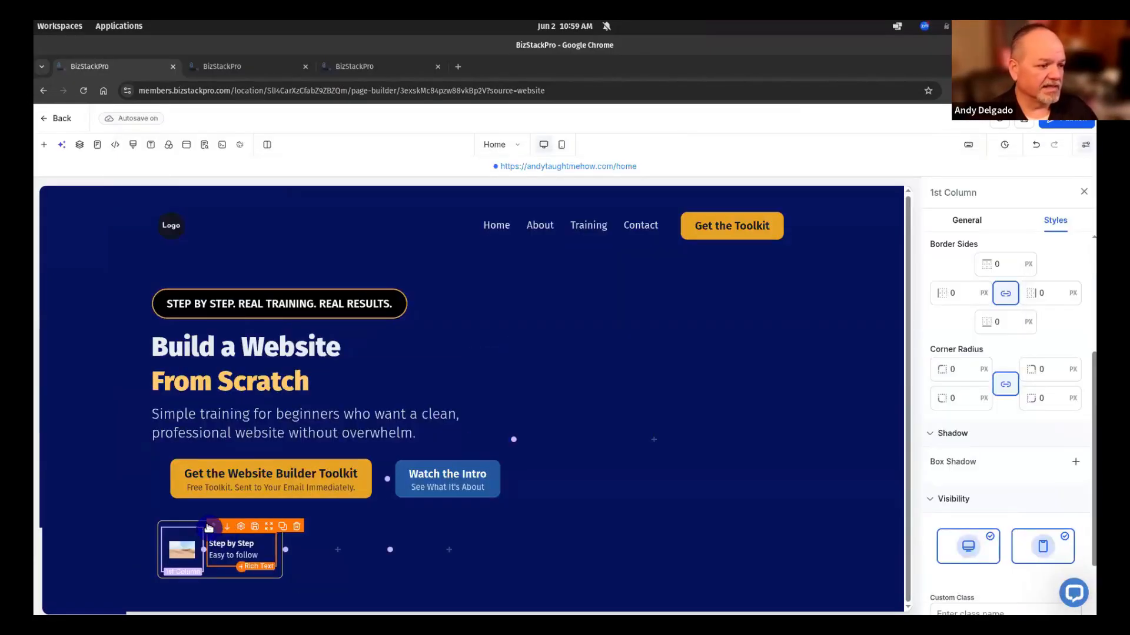
# Duplicate the bordered "Step by Step" row and move one of the two into the three-column row's empty middle column
pyautogui.moveTo(198, 526)
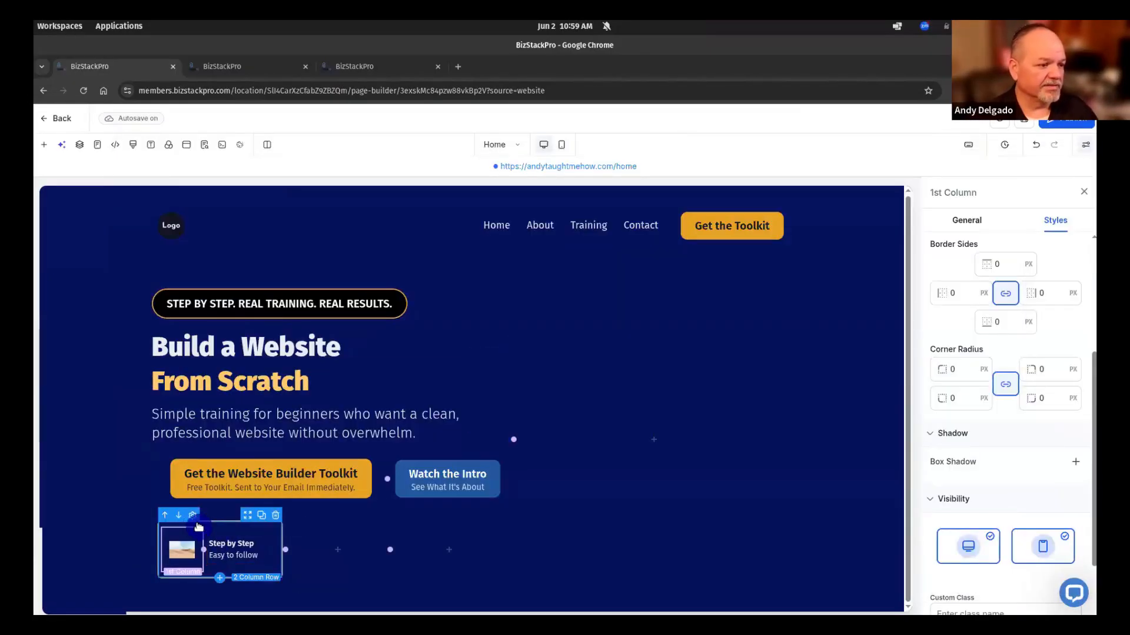
pyautogui.click(261, 518)
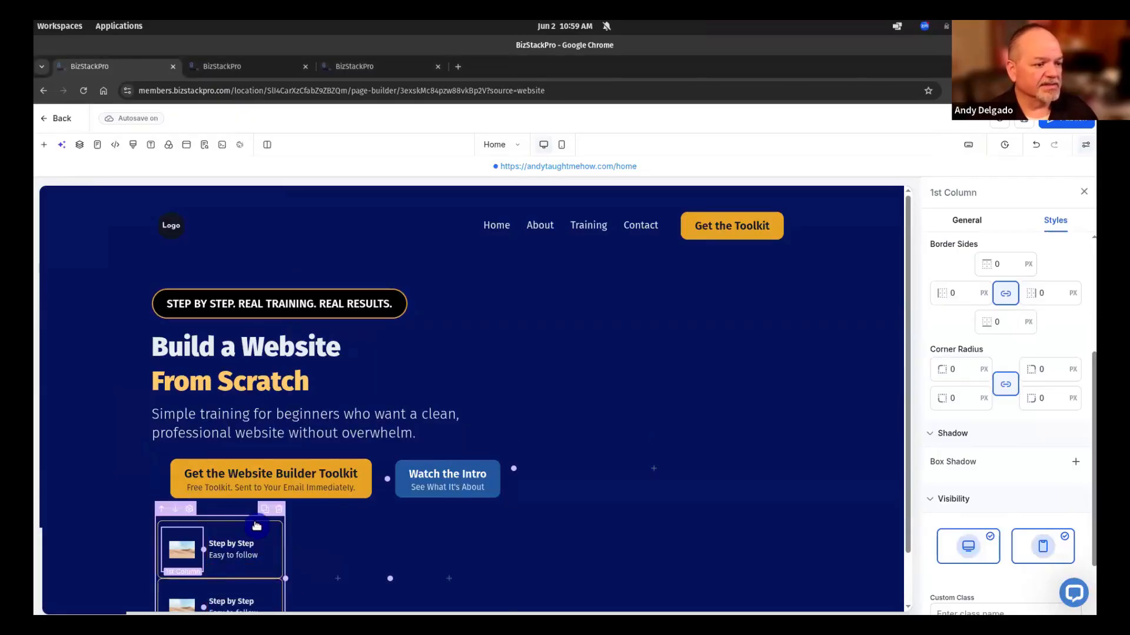
pyautogui.moveTo(260, 522)
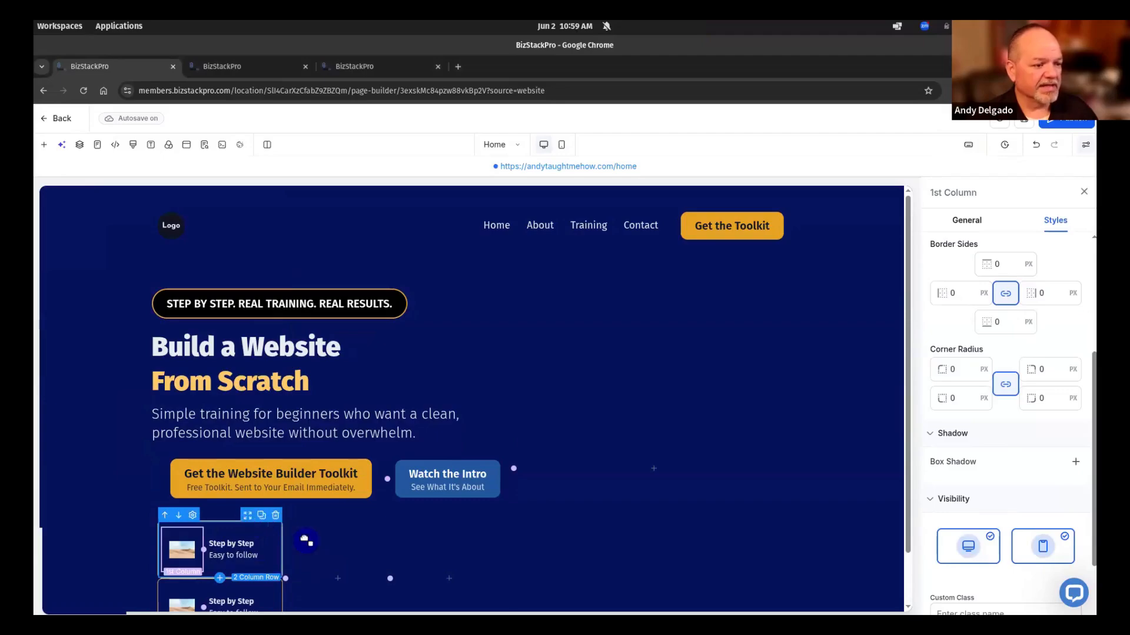
pyautogui.moveTo(250, 519); pyautogui.dragTo(344, 573)
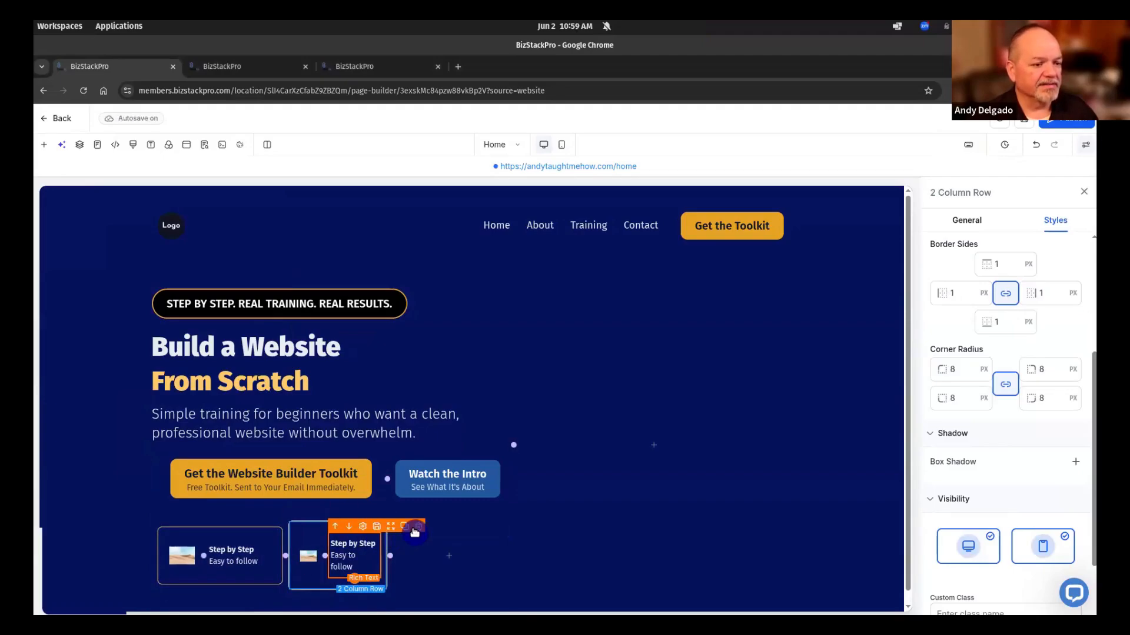
pyautogui.click(404, 526)
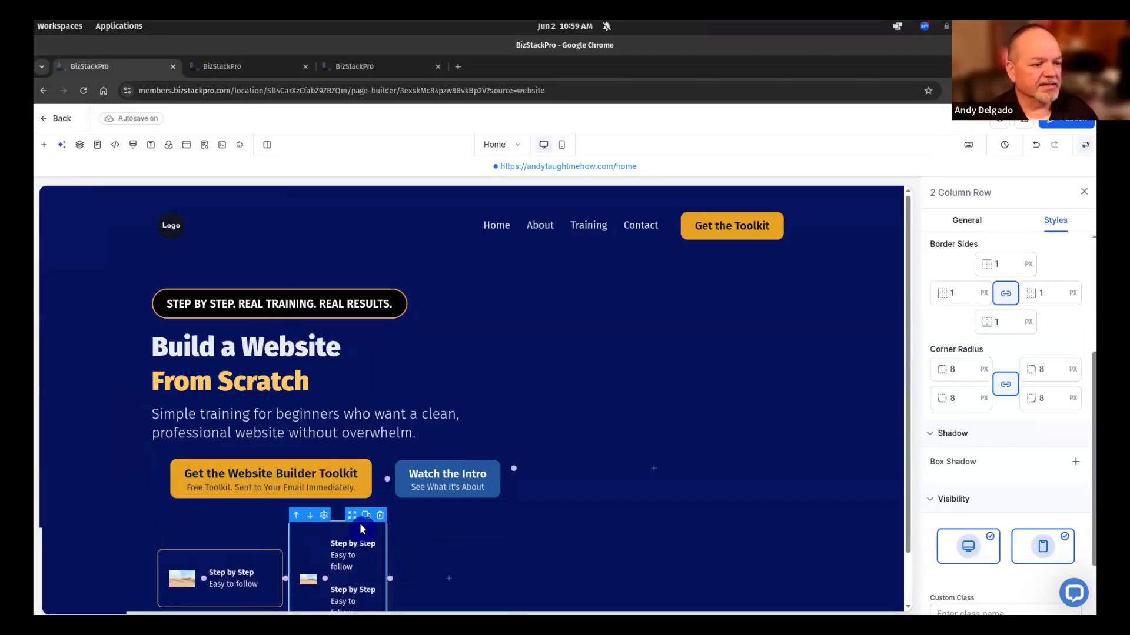
pyautogui.scroll(-1, 562, 509)
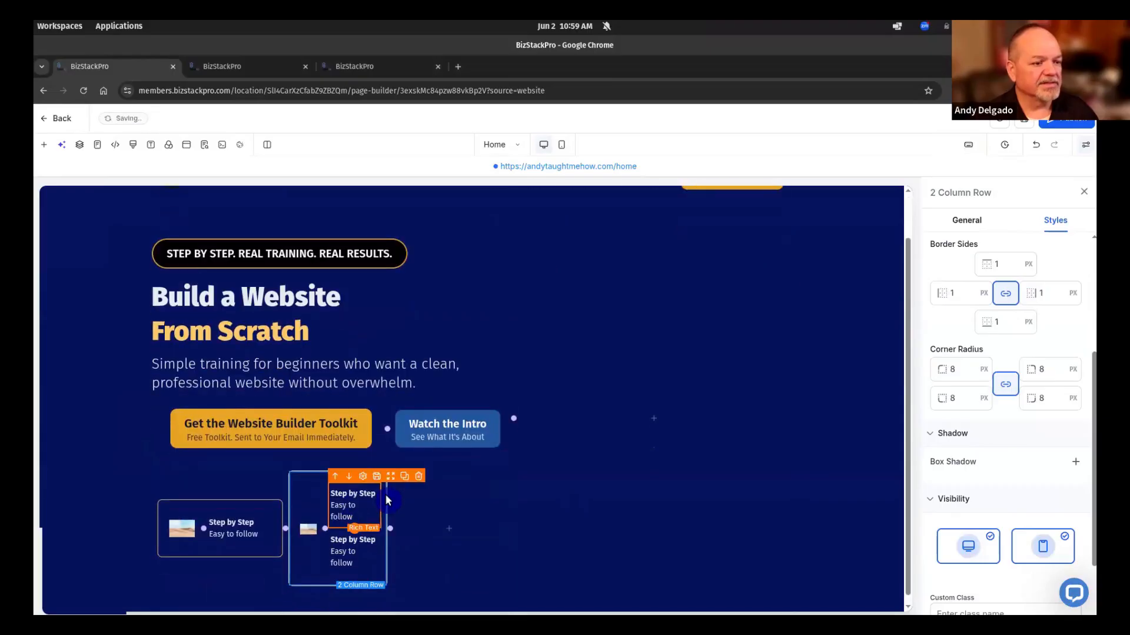
pyautogui.click(419, 478)
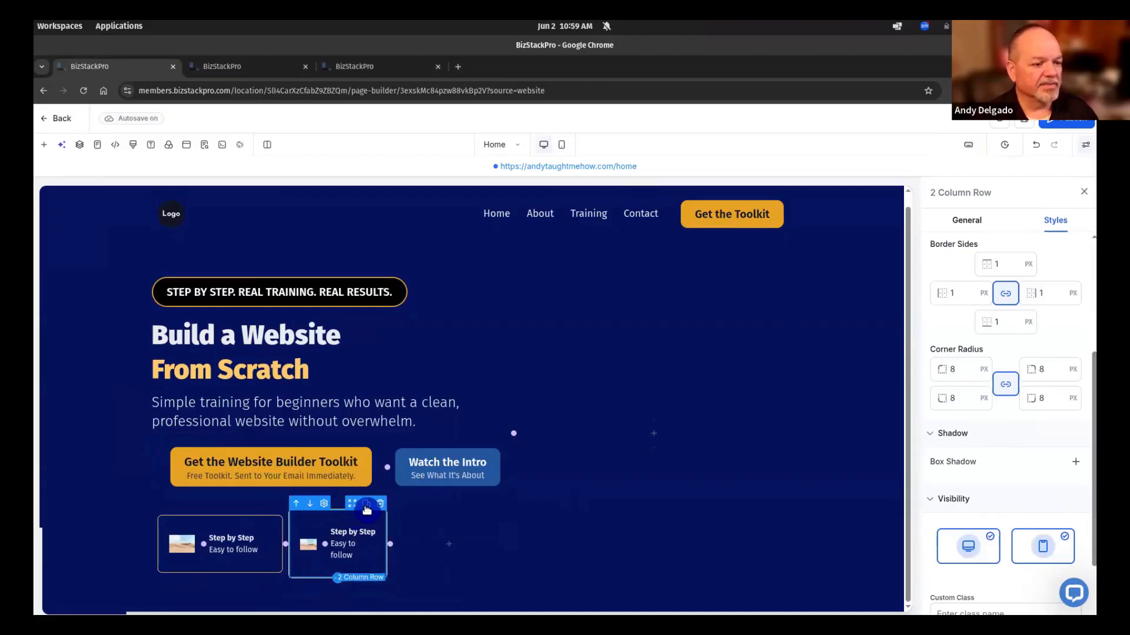
# Duplicate the middle bordered row into the empty third column and narrow the first column so the middle item's text fits on one line
pyautogui.click(366, 504)
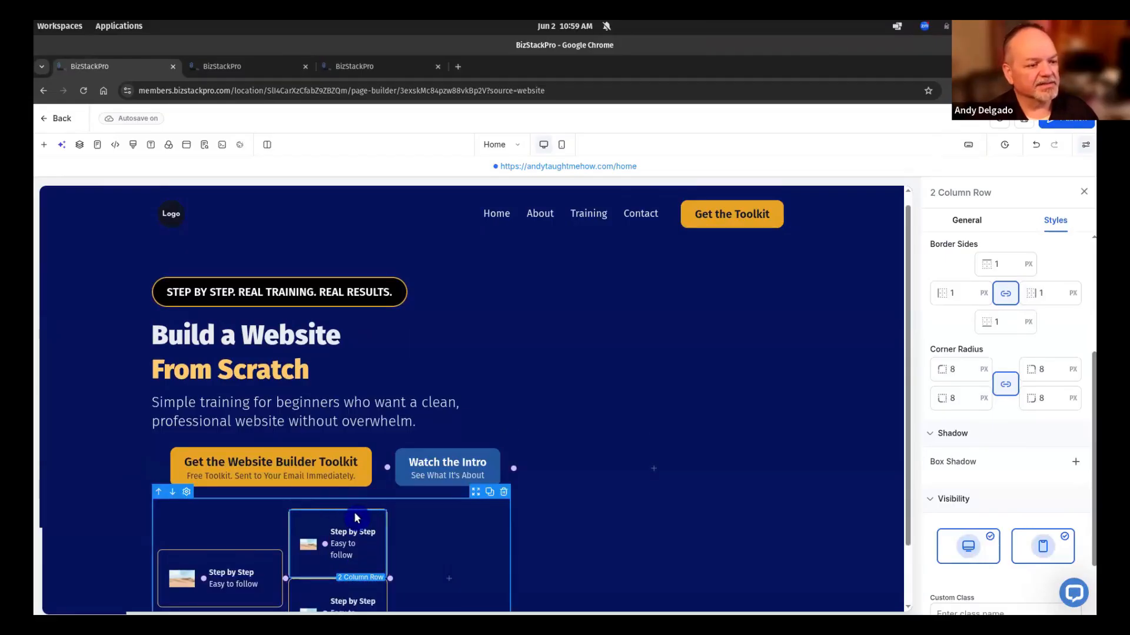
pyautogui.moveTo(351, 504); pyautogui.dragTo(435, 562)
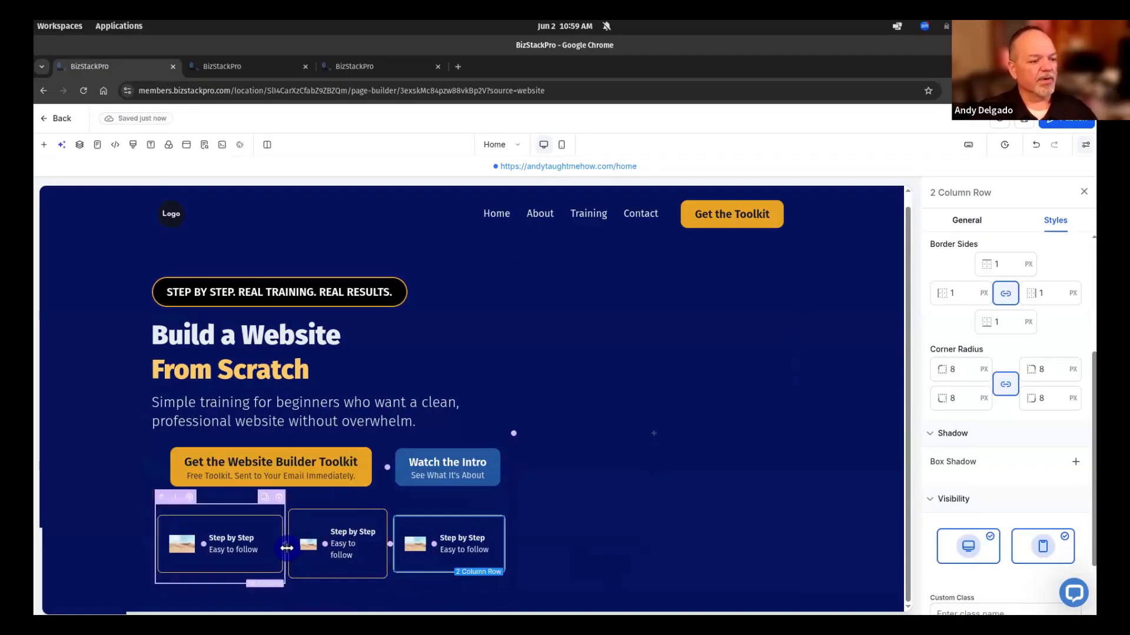
pyautogui.click(286, 545)
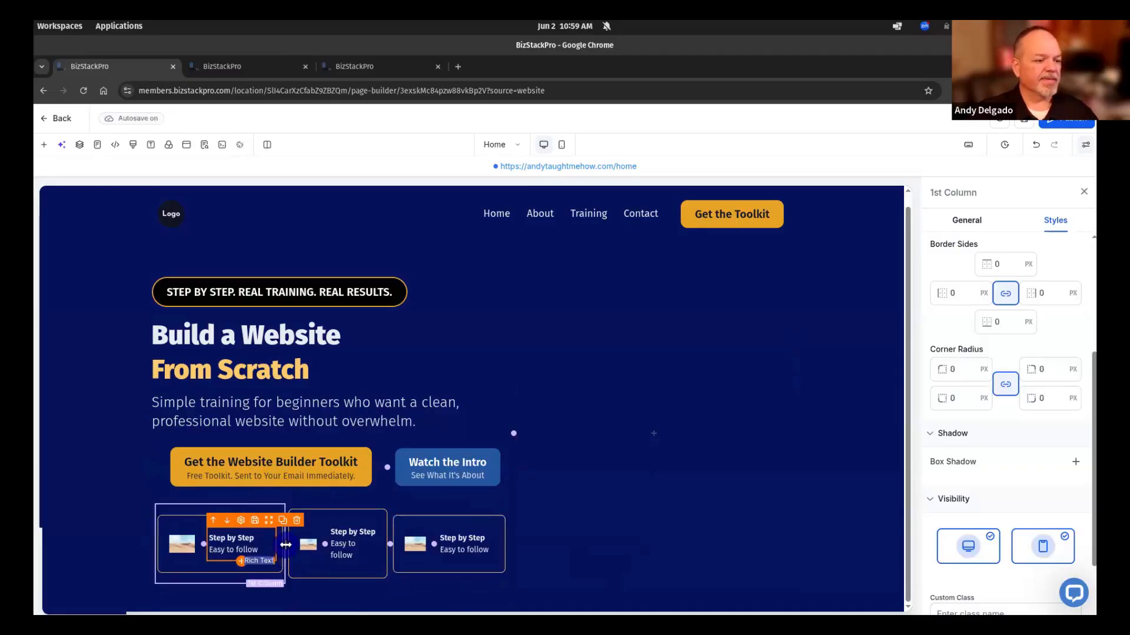
pyautogui.moveTo(287, 544); pyautogui.dragTo(278, 549)
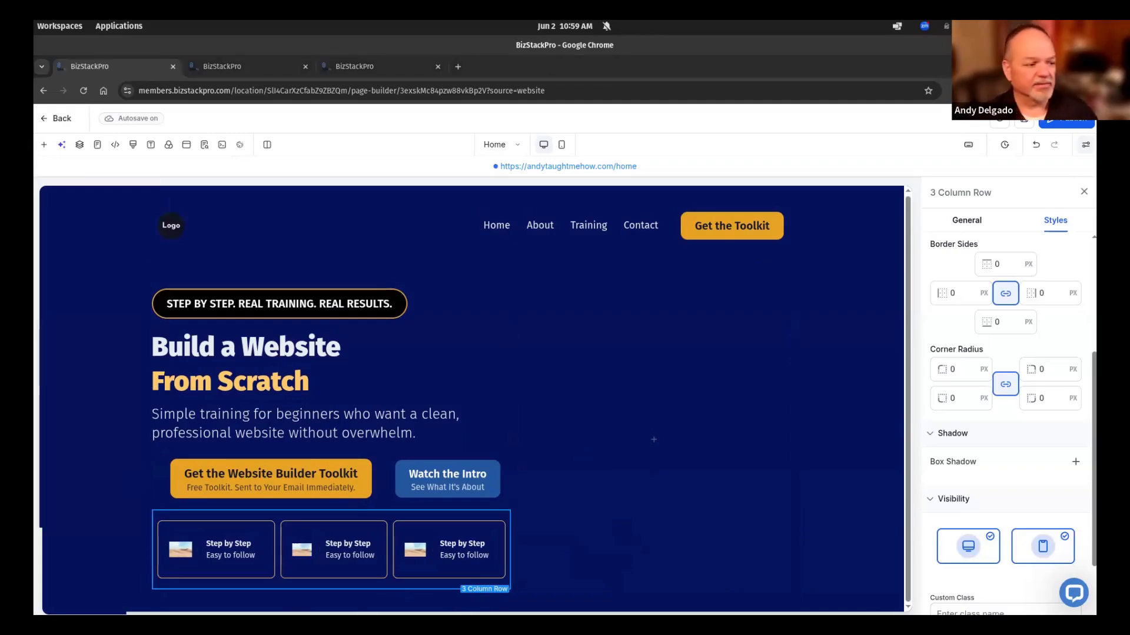
# Change the middle feature item's heading to "Live Training" and its second line to "On a real domain"
pyautogui.click(361, 545)
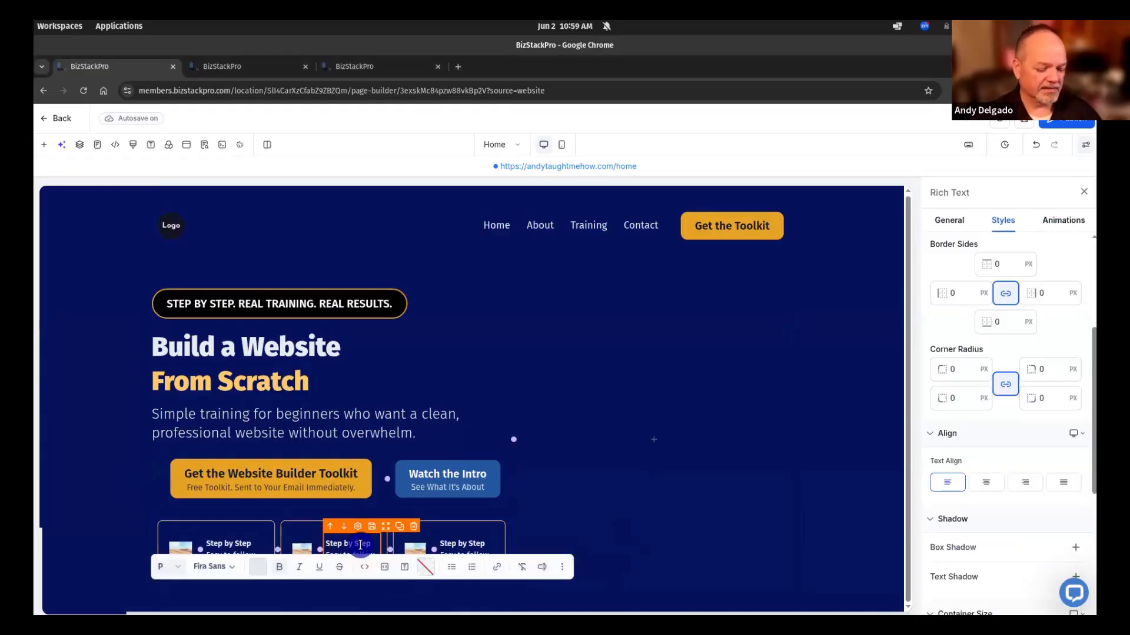
pyautogui.tripleClick(360, 545)
pyautogui.write('Li')
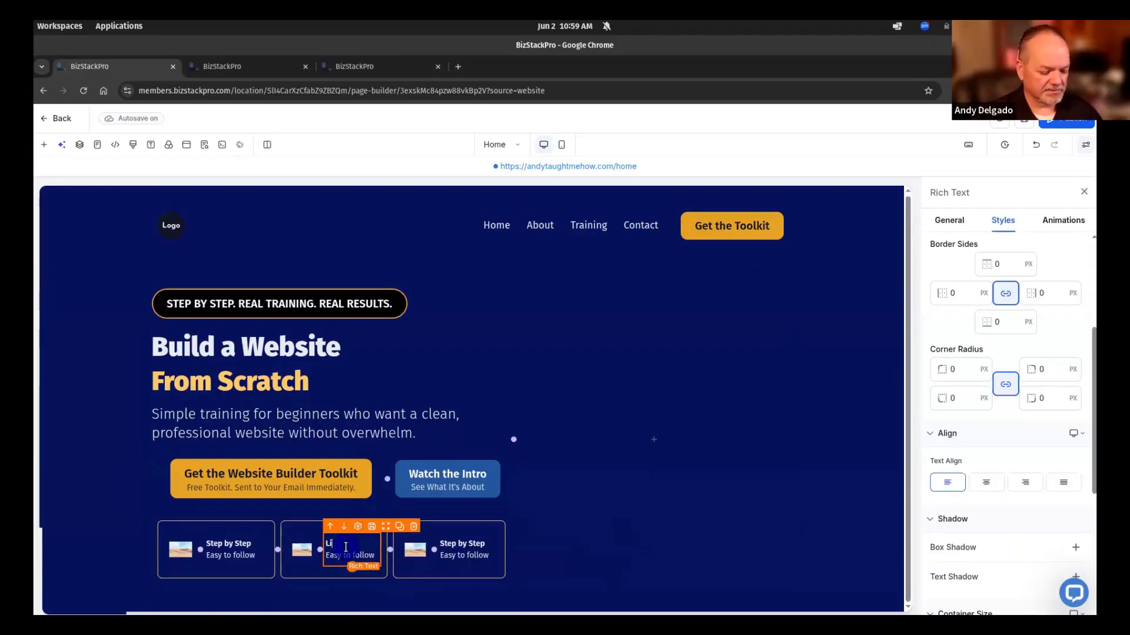
pyautogui.write('ve Training')
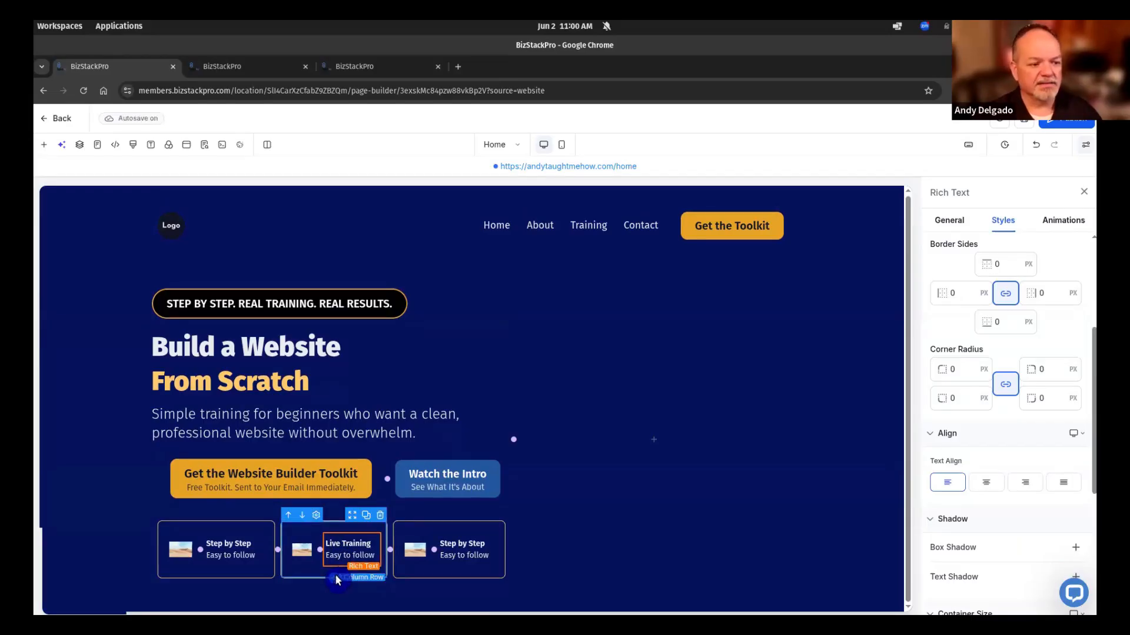
pyautogui.click(338, 579)
pyautogui.click(375, 556)
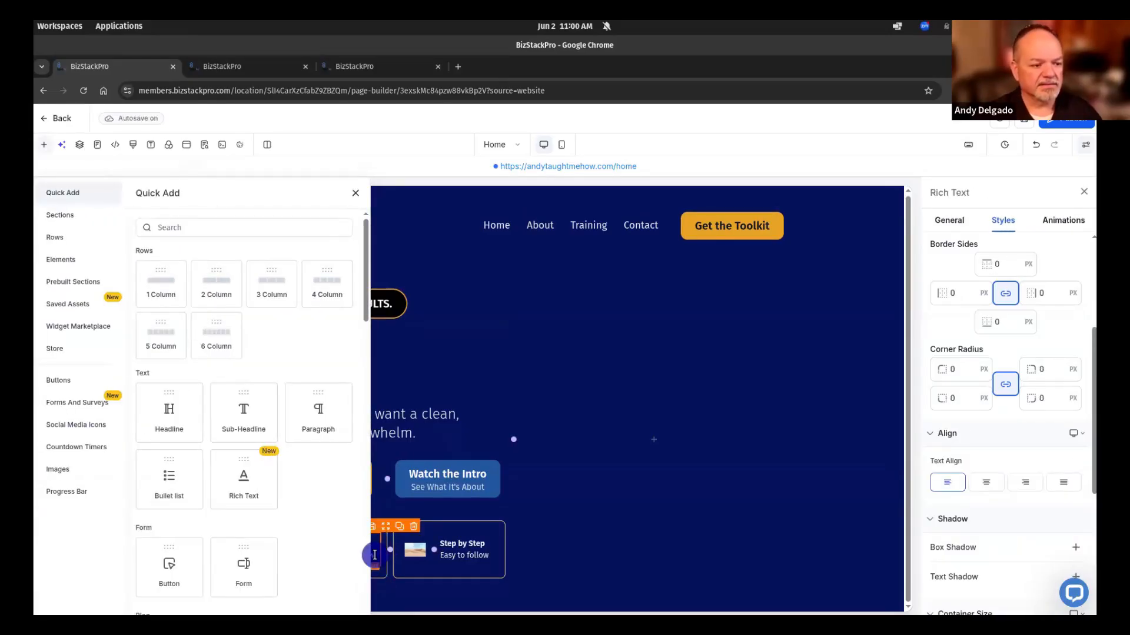
pyautogui.click(355, 193)
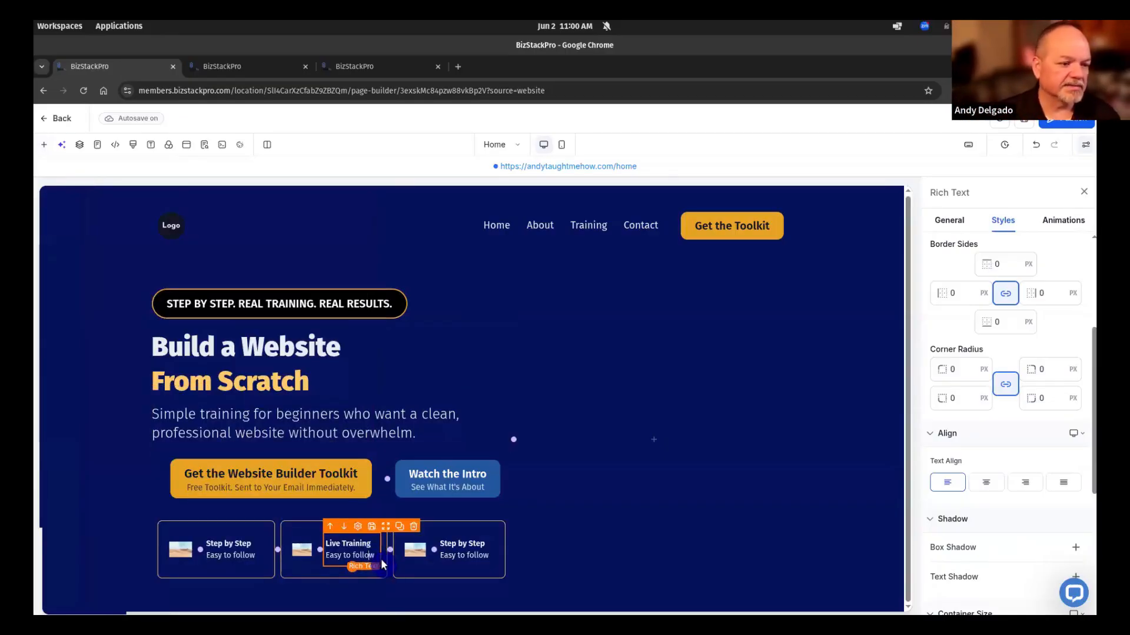
pyautogui.tripleClick(381, 565)
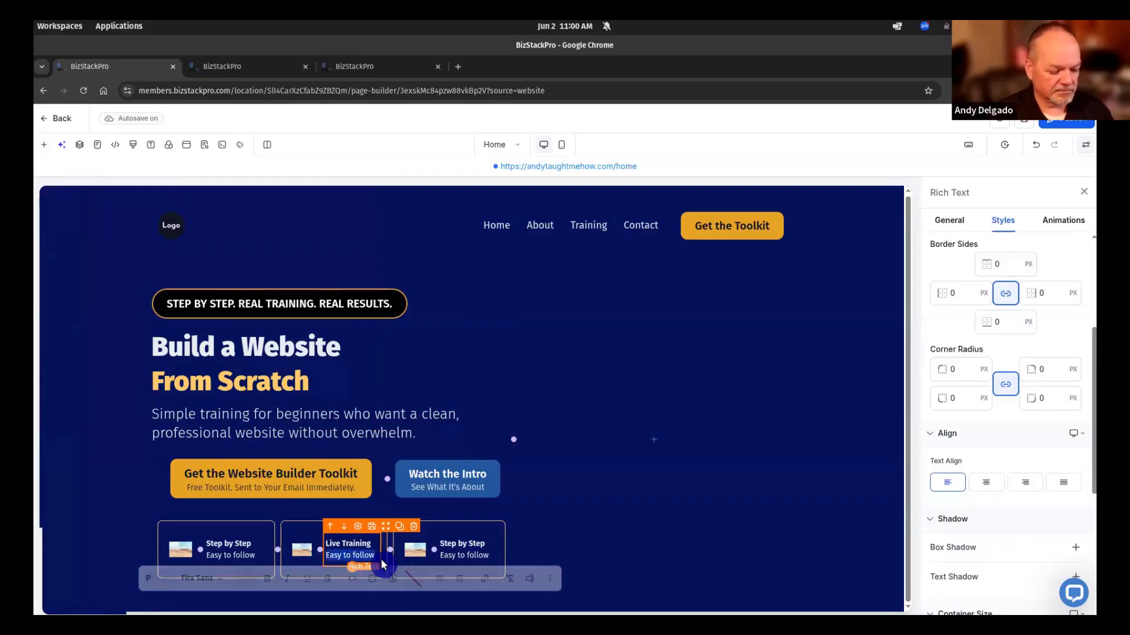
pyautogui.write('On a')
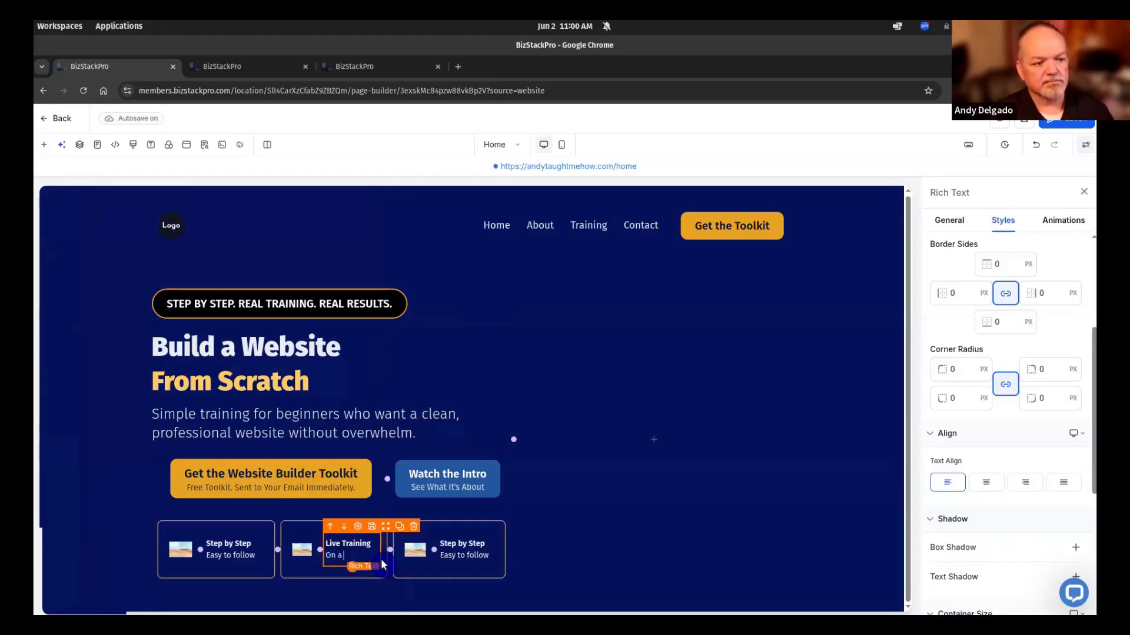
pyautogui.write(' real domain')
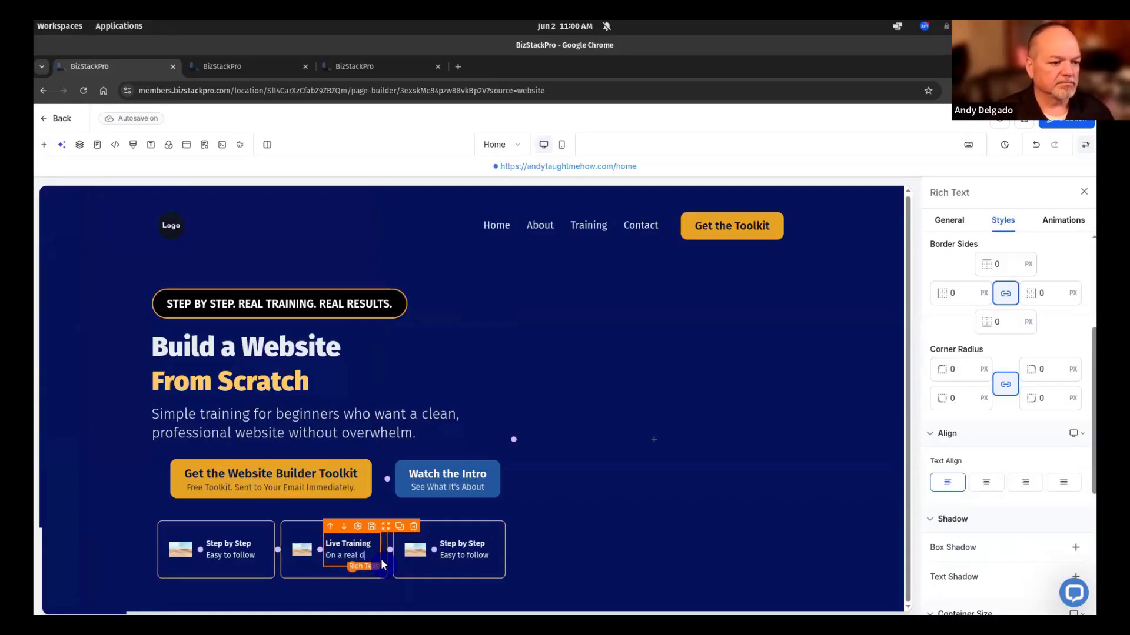
# Change the third feature item's heading to "Beginner Friendly" and its second line to "No tech skills needed"
pyautogui.click(470, 563)
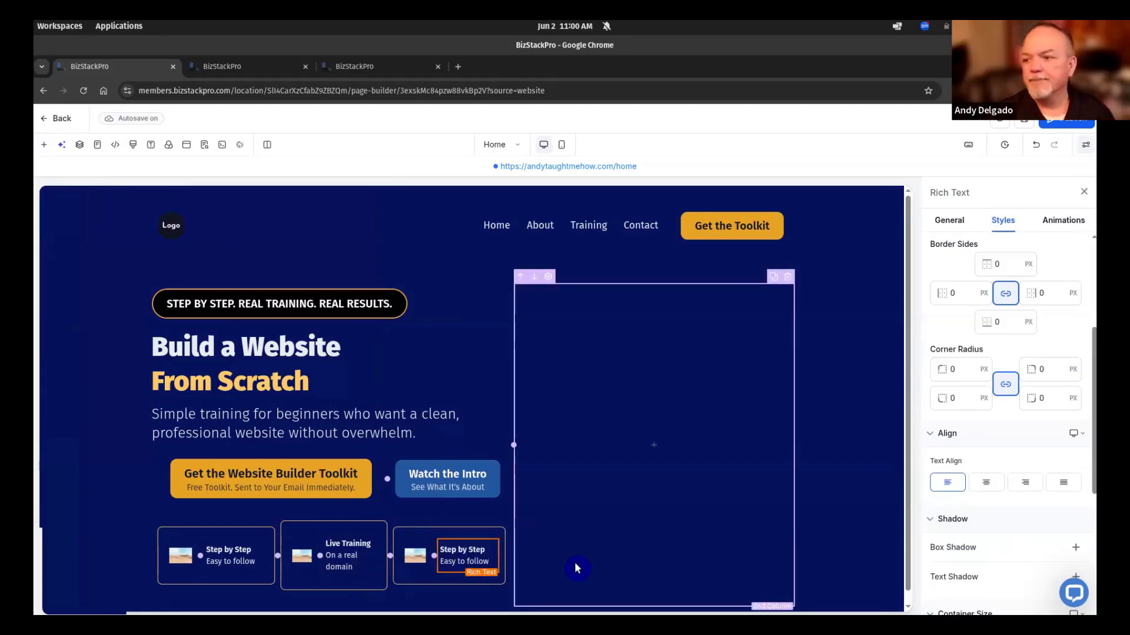
pyautogui.hotkey('shift', 'Home')
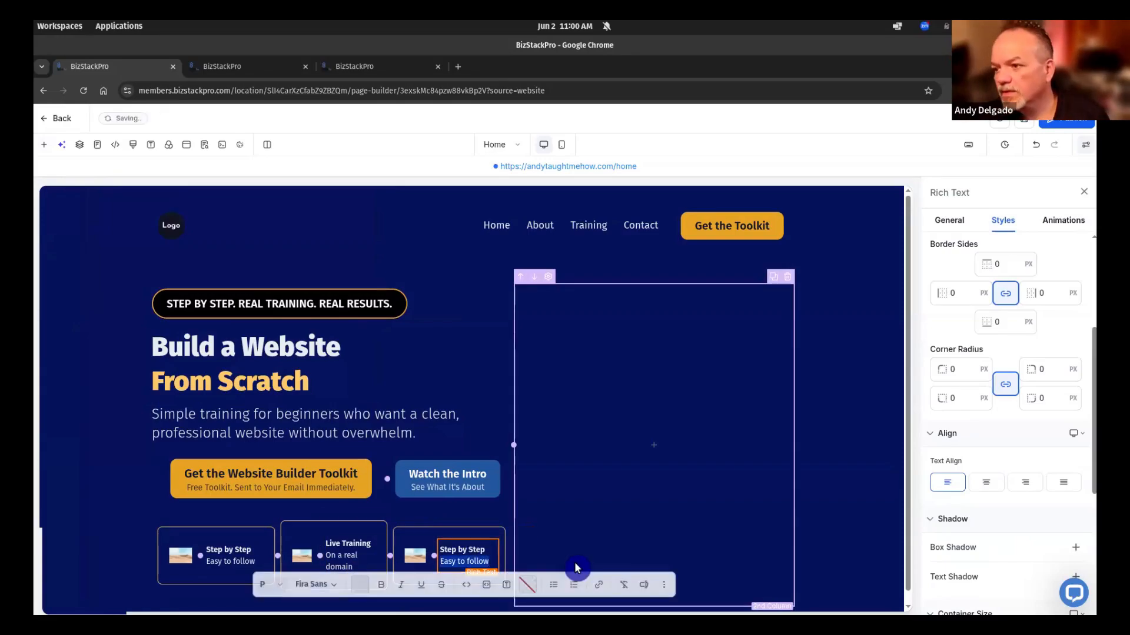
pyautogui.write('No te')
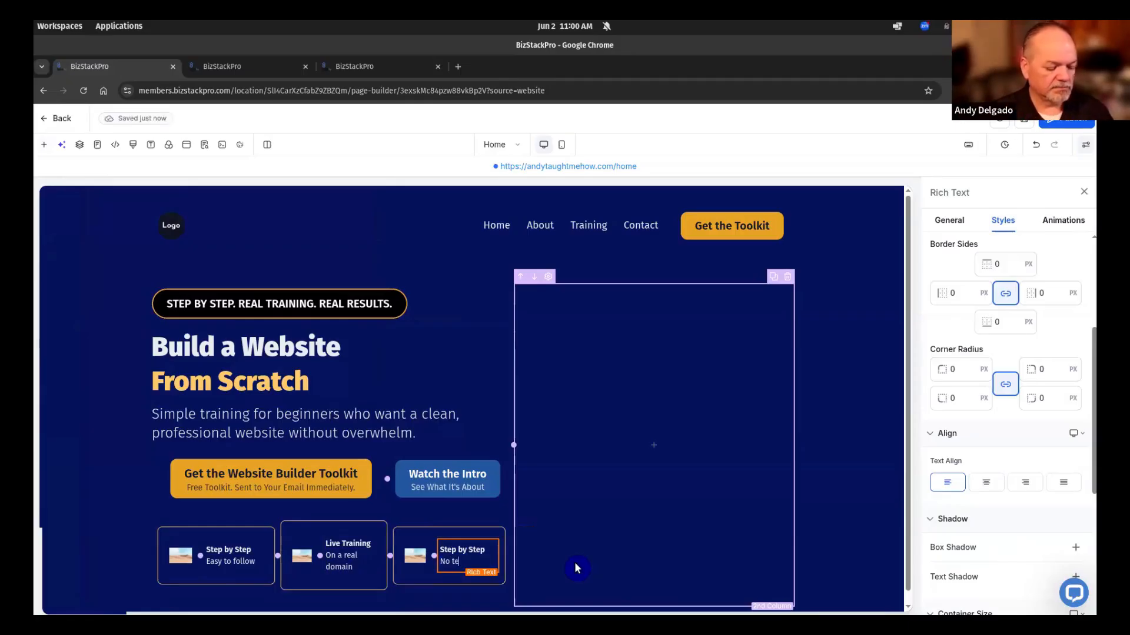
pyautogui.write('ch skills n')
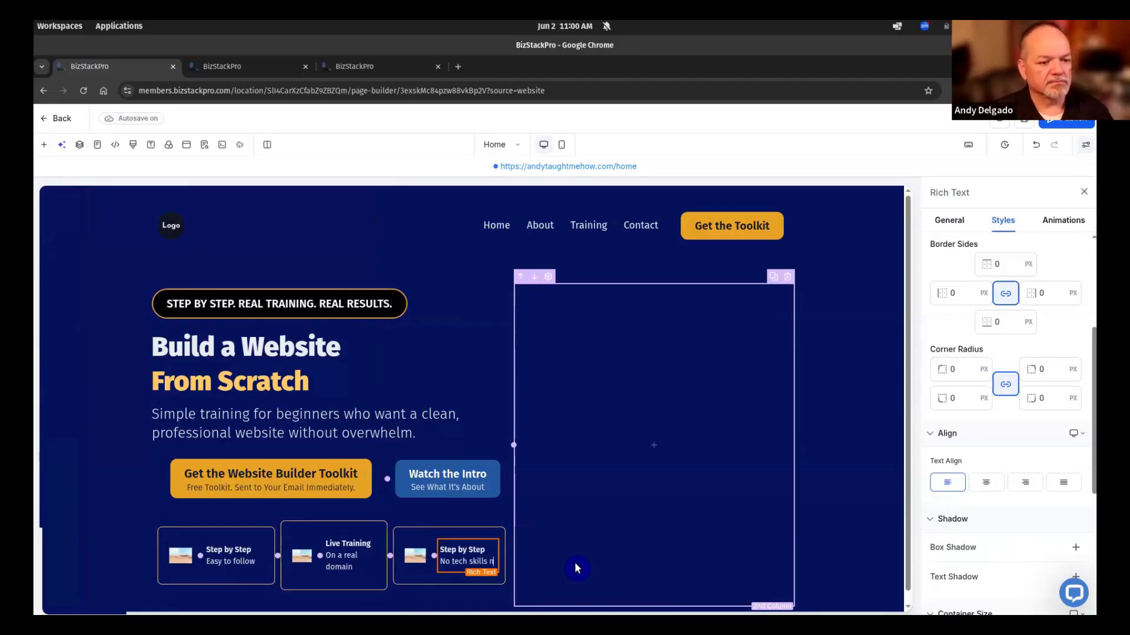
pyautogui.write('eeded')
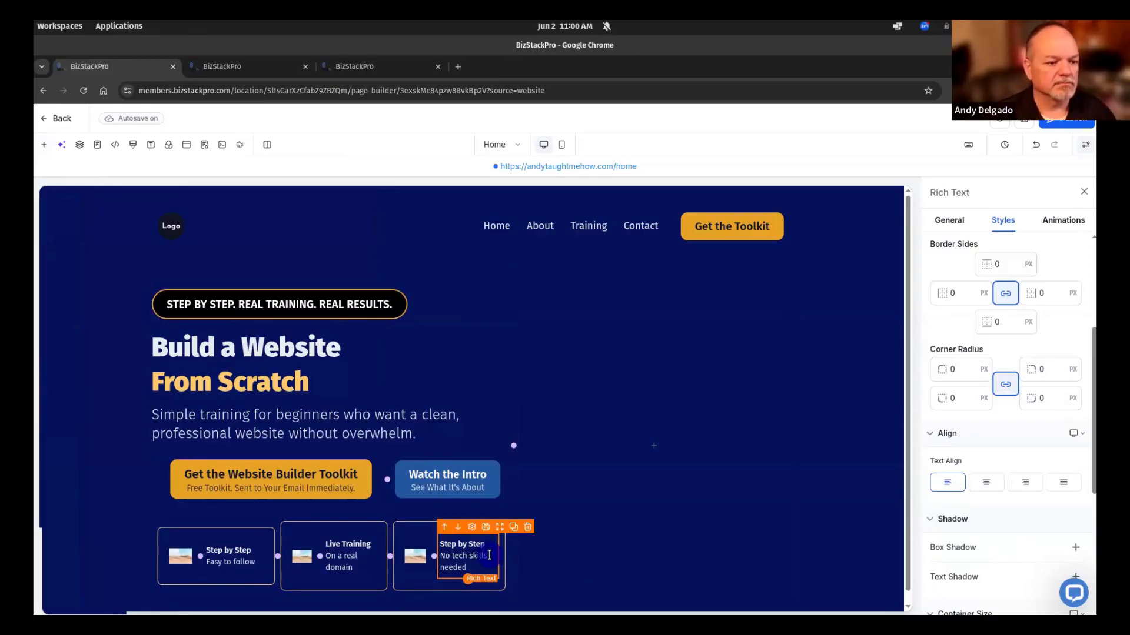
pyautogui.hotkey('shift', 'Home')
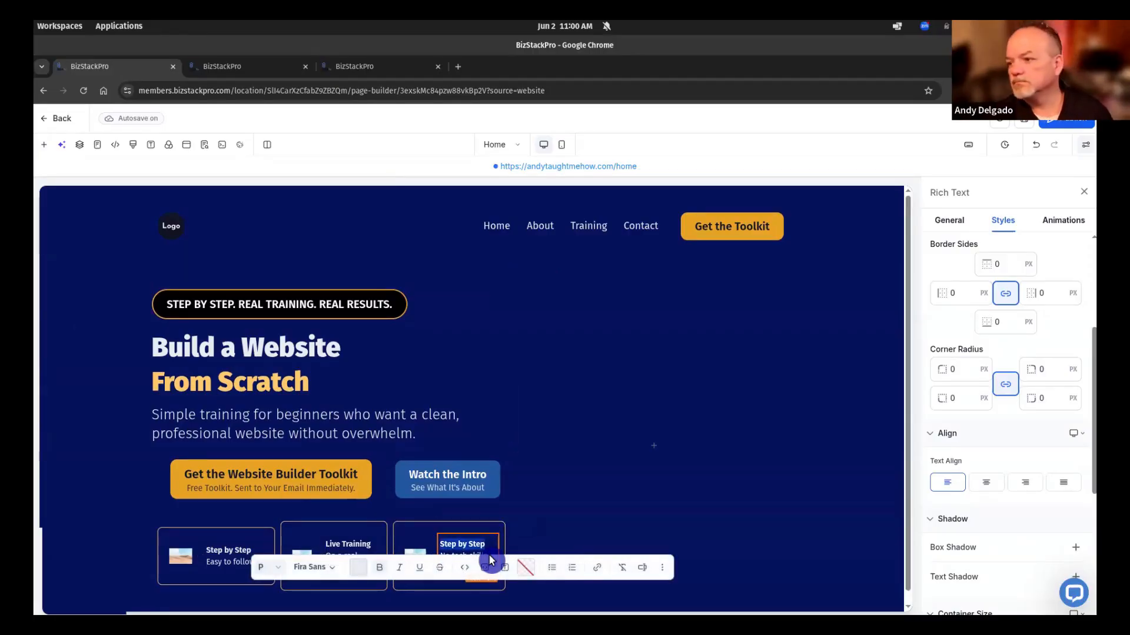
pyautogui.write('B')
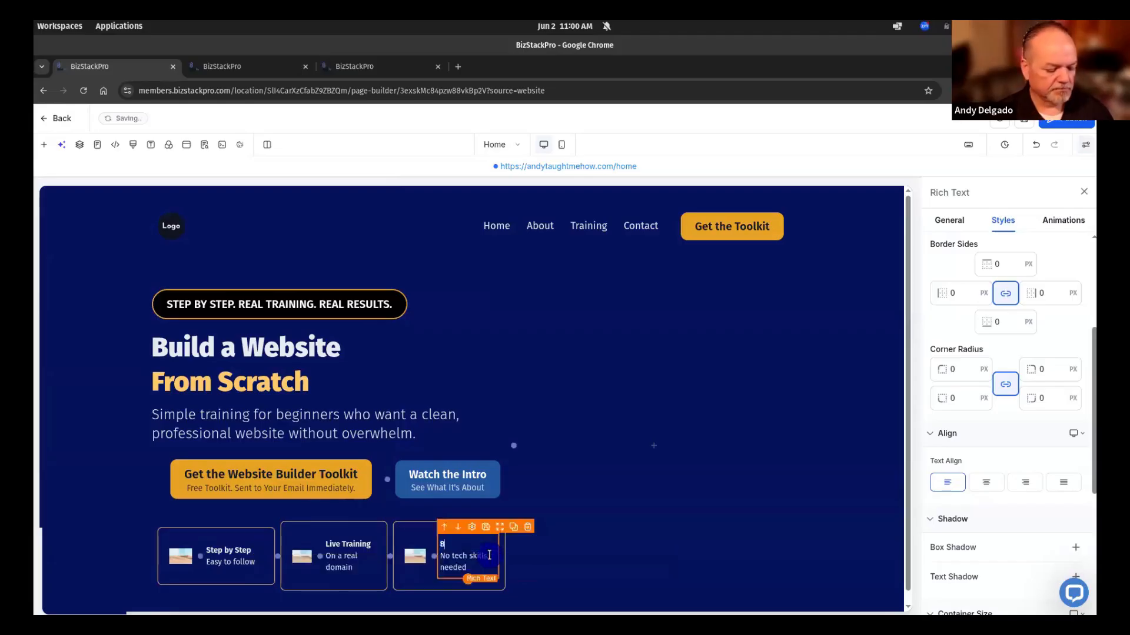
pyautogui.write('eginner F')
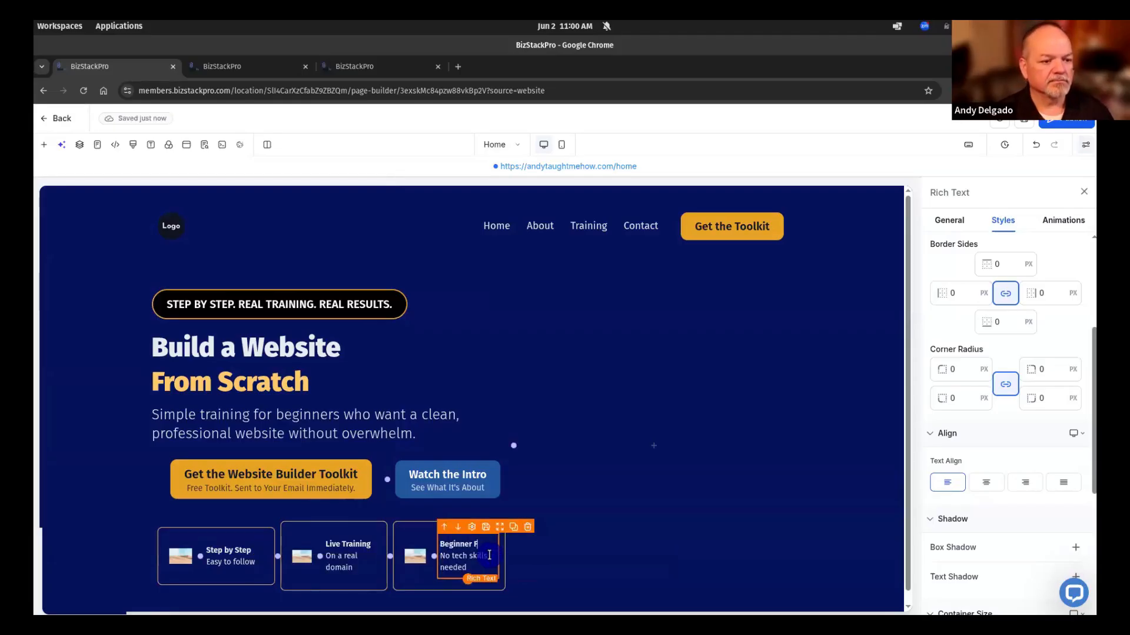
pyautogui.write('riendly')
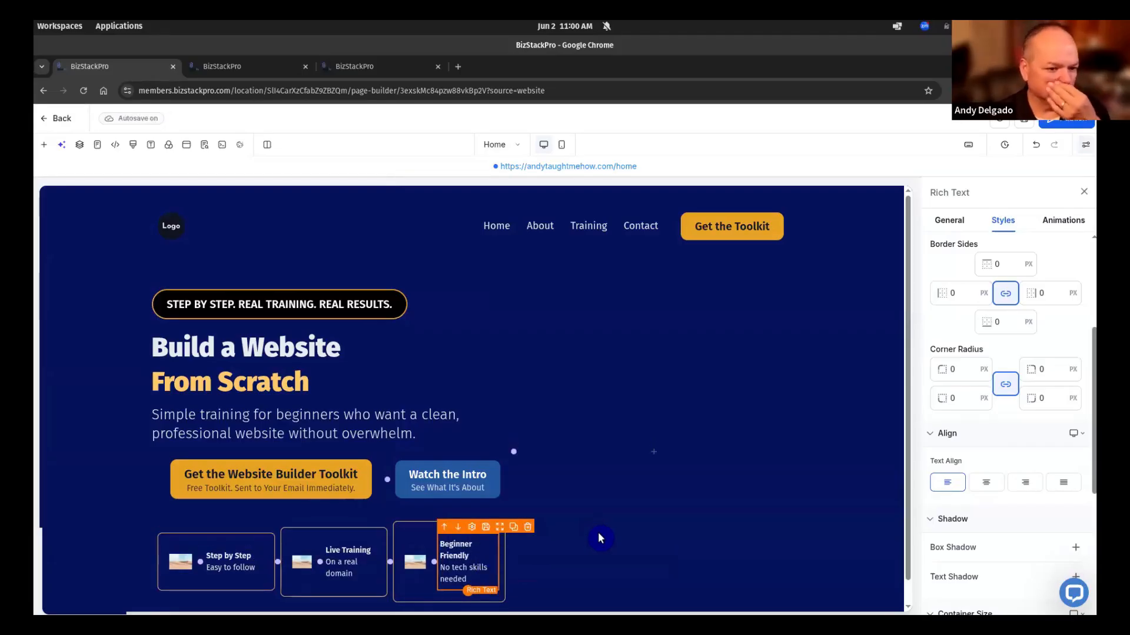
# Widen the hero's first column slightly and set the text of all three feature items to 13 px
pyautogui.click(597, 532)
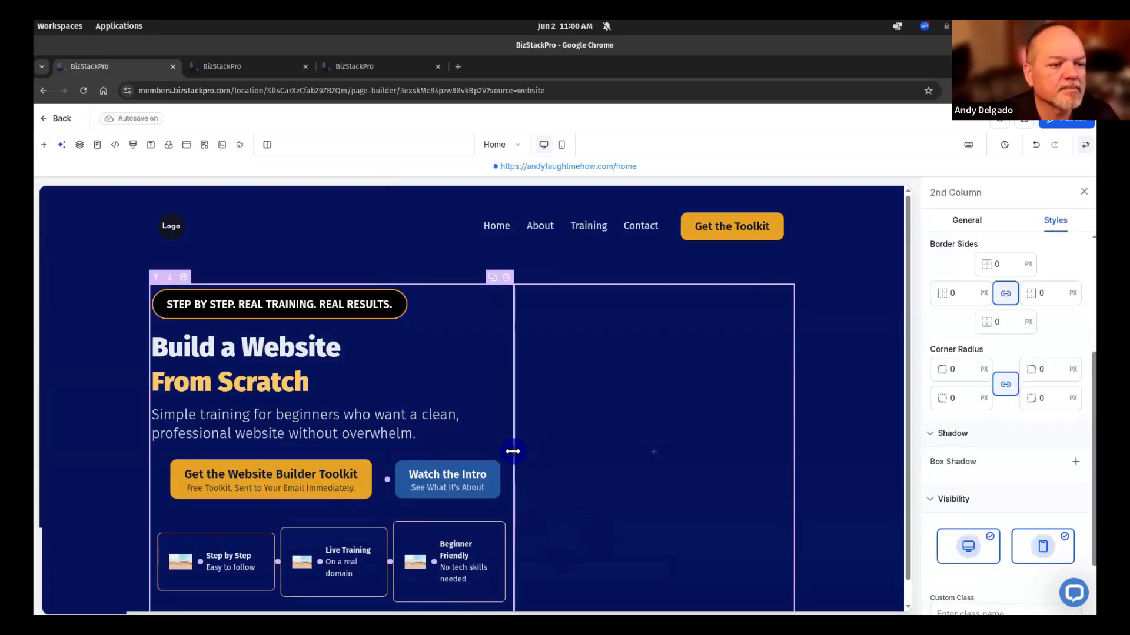
pyautogui.moveTo(514, 451); pyautogui.dragTo(528, 508)
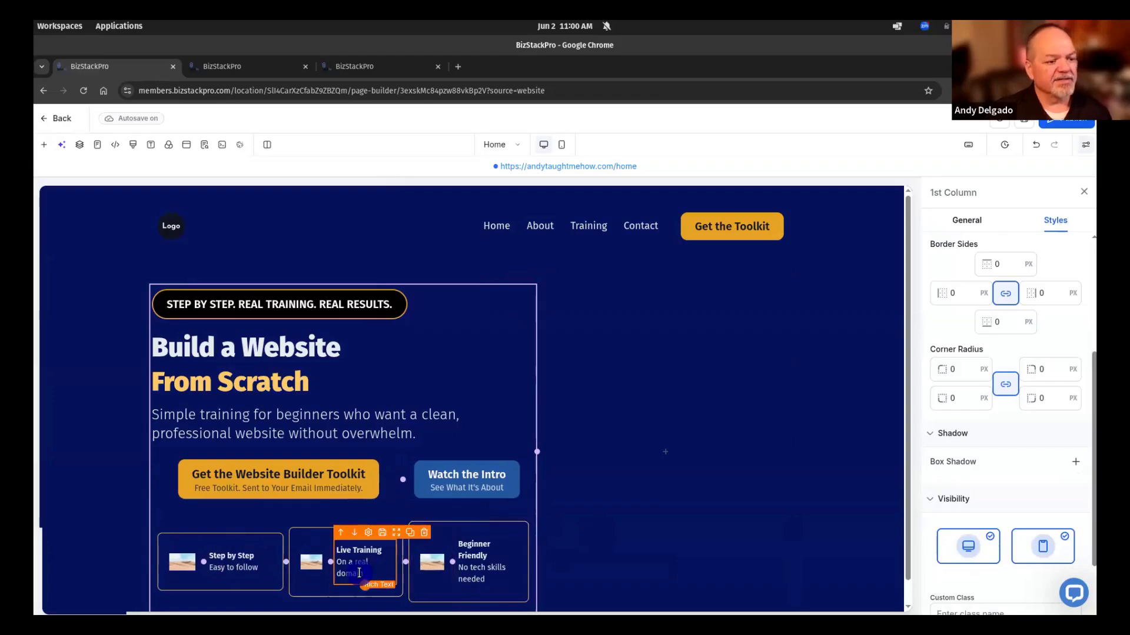
pyautogui.click(224, 567)
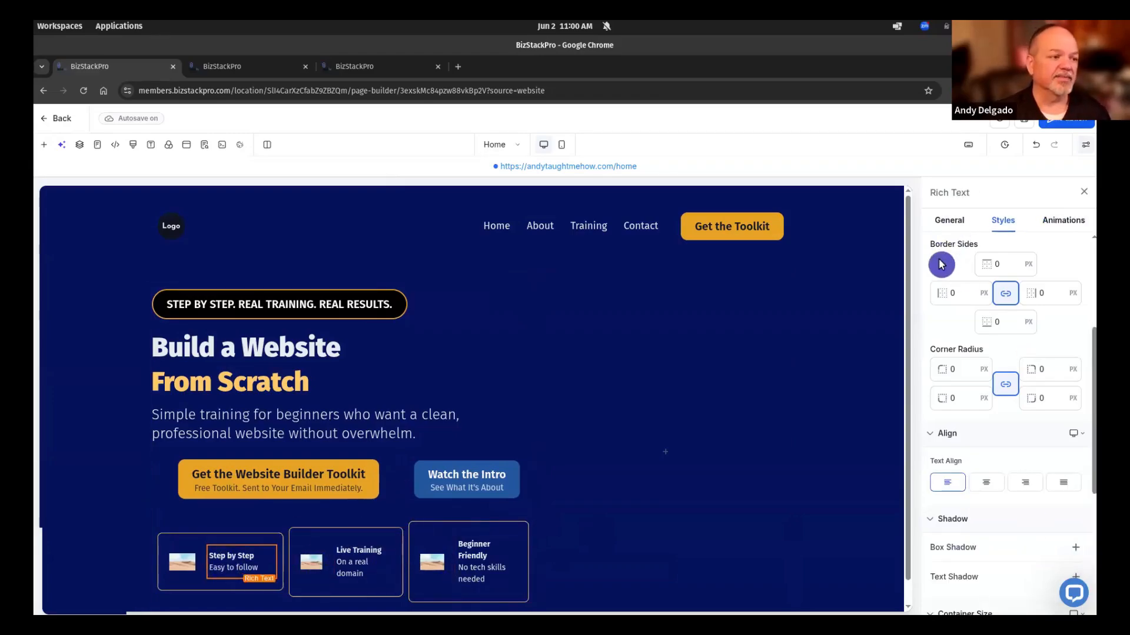
pyautogui.click(949, 220)
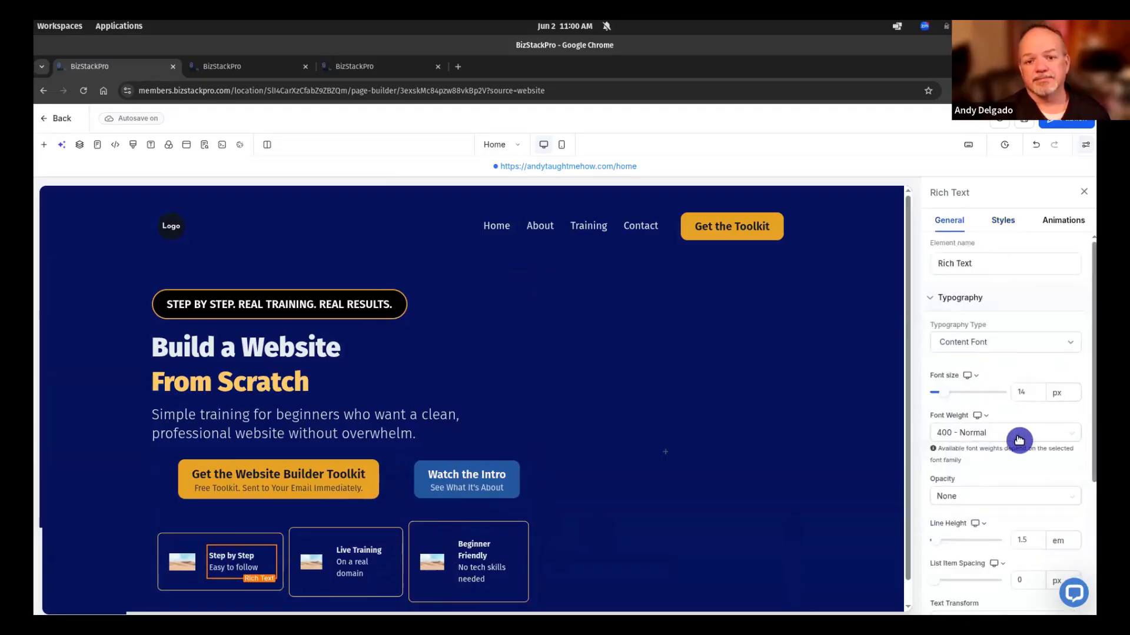
pyautogui.click(1034, 391)
pyautogui.press('Down')
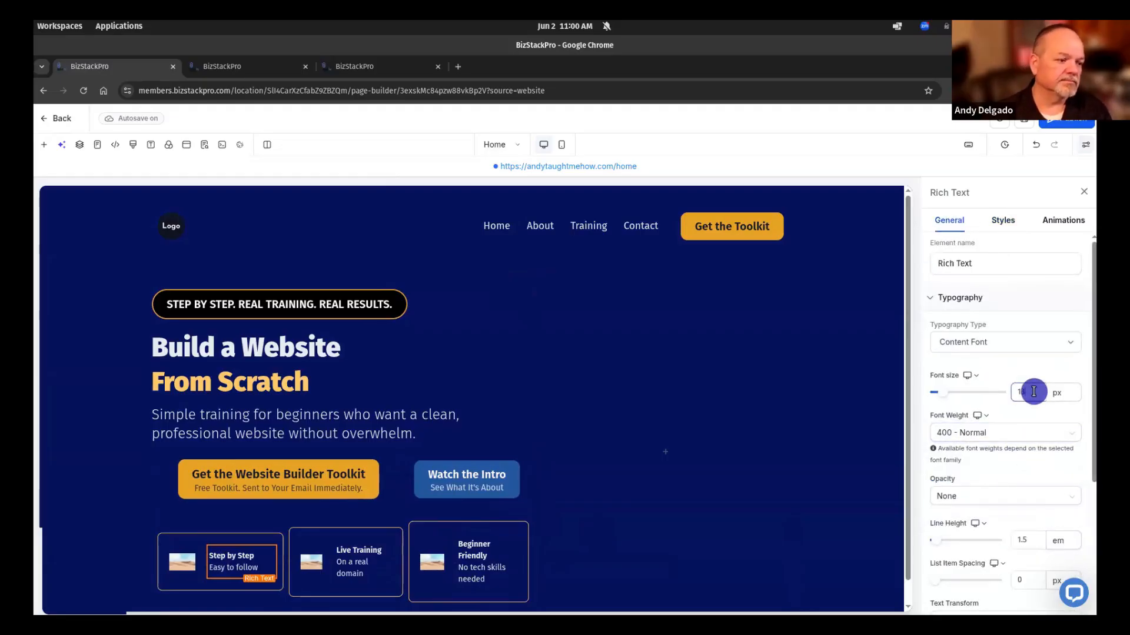
pyautogui.click(338, 572)
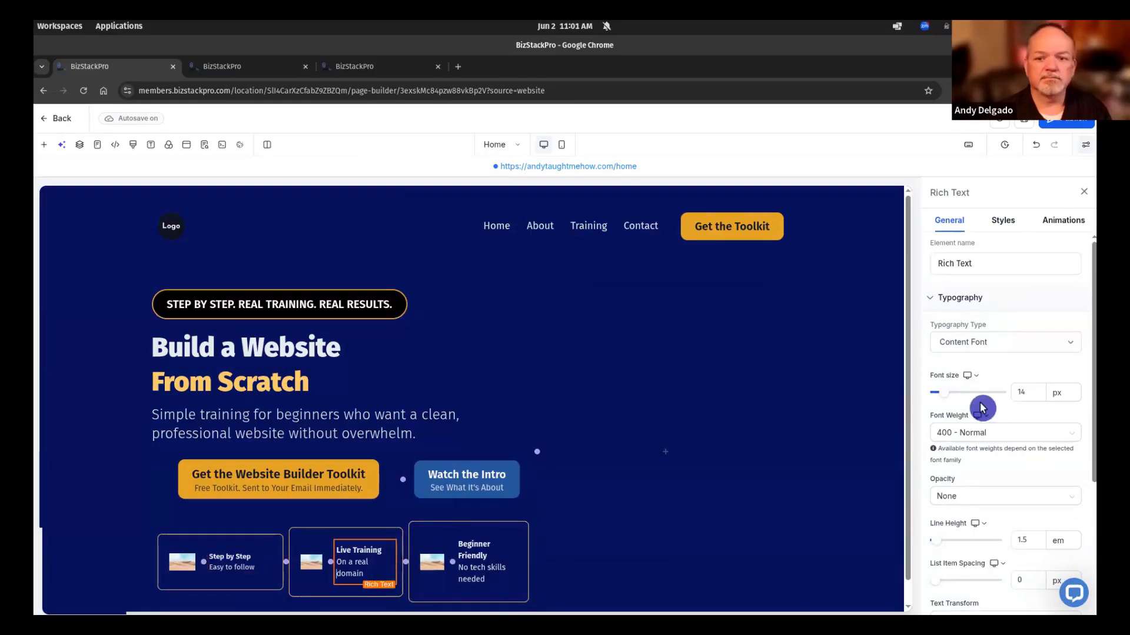
pyautogui.click(1026, 390)
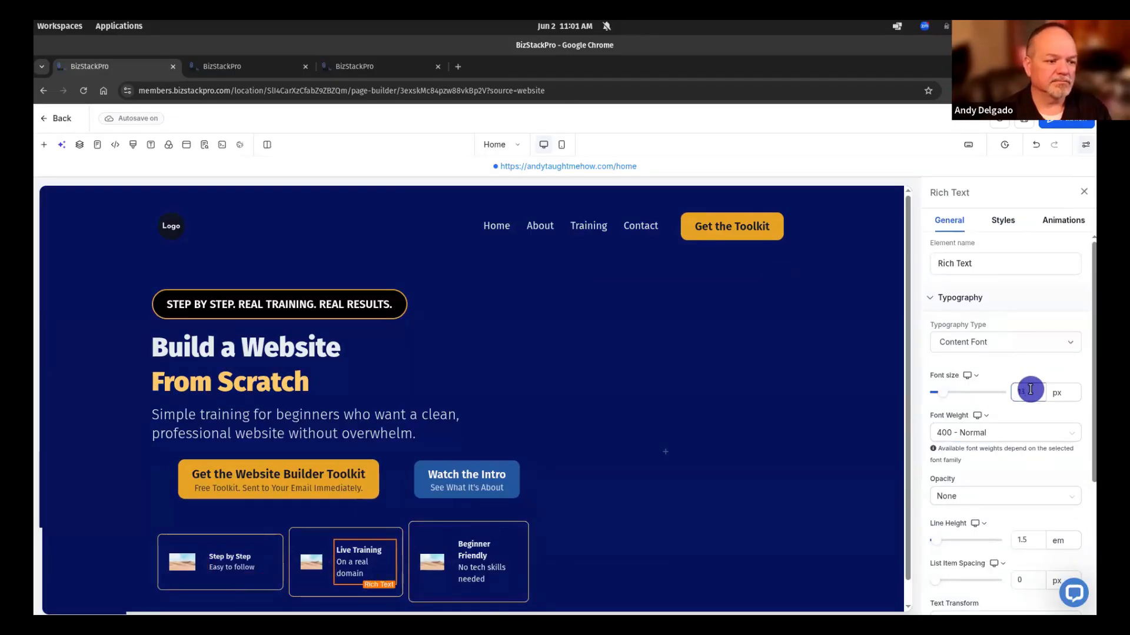
pyautogui.click(493, 566)
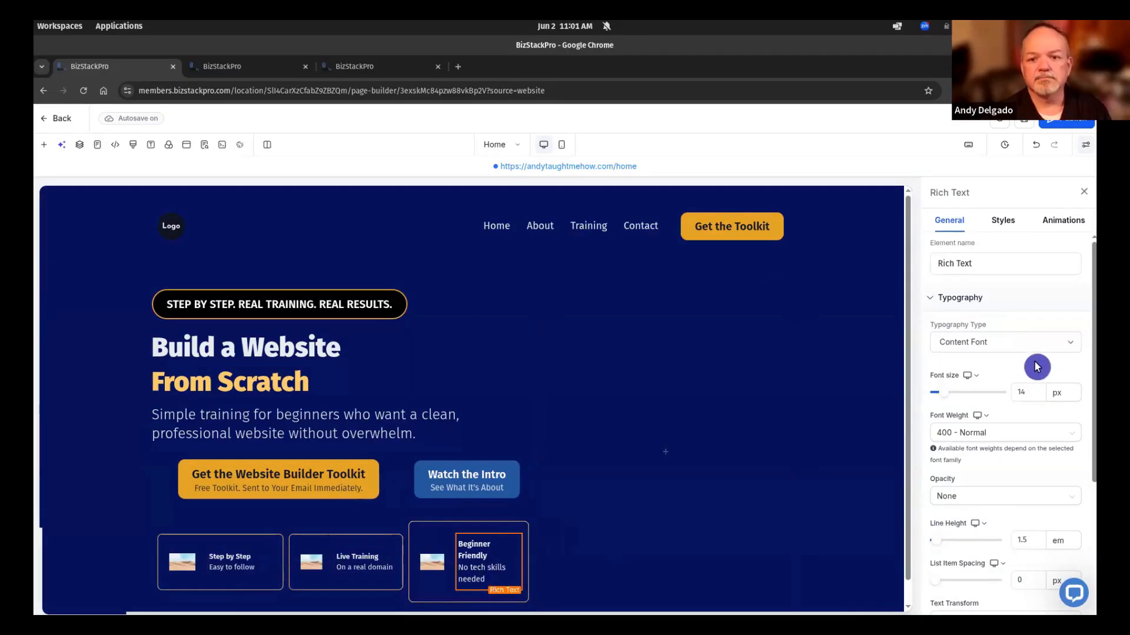
pyautogui.doubleClick(1029, 392)
pyautogui.write('13')
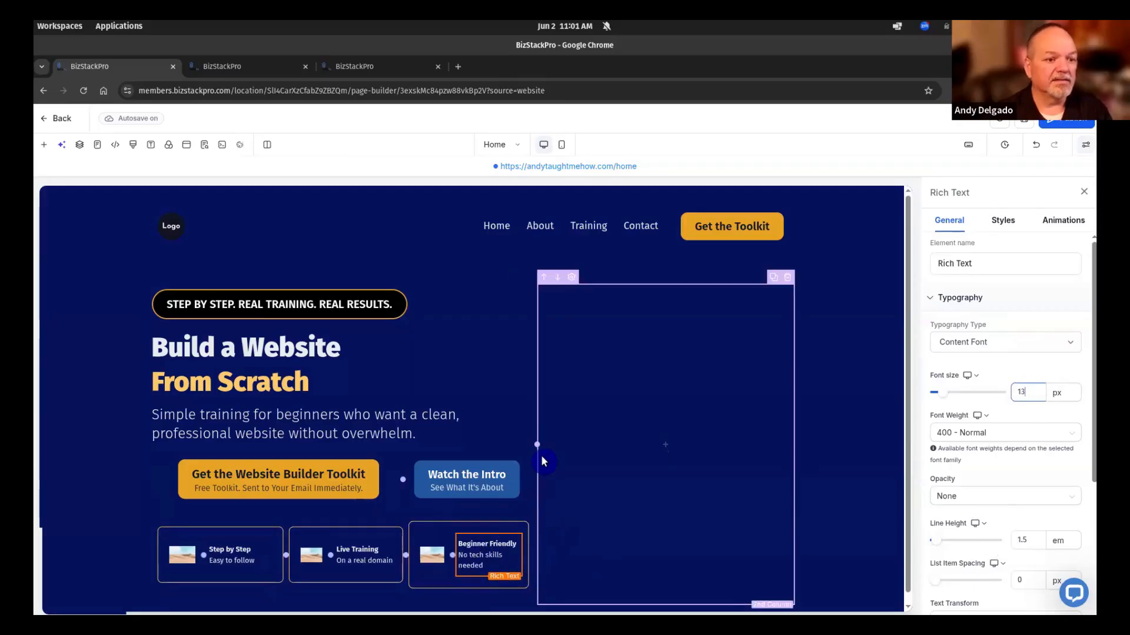
# Widen the hero's first column further and narrow the "Beginner Friendly" item's image column so "No tech skills needed" fits on one line
pyautogui.click(538, 445)
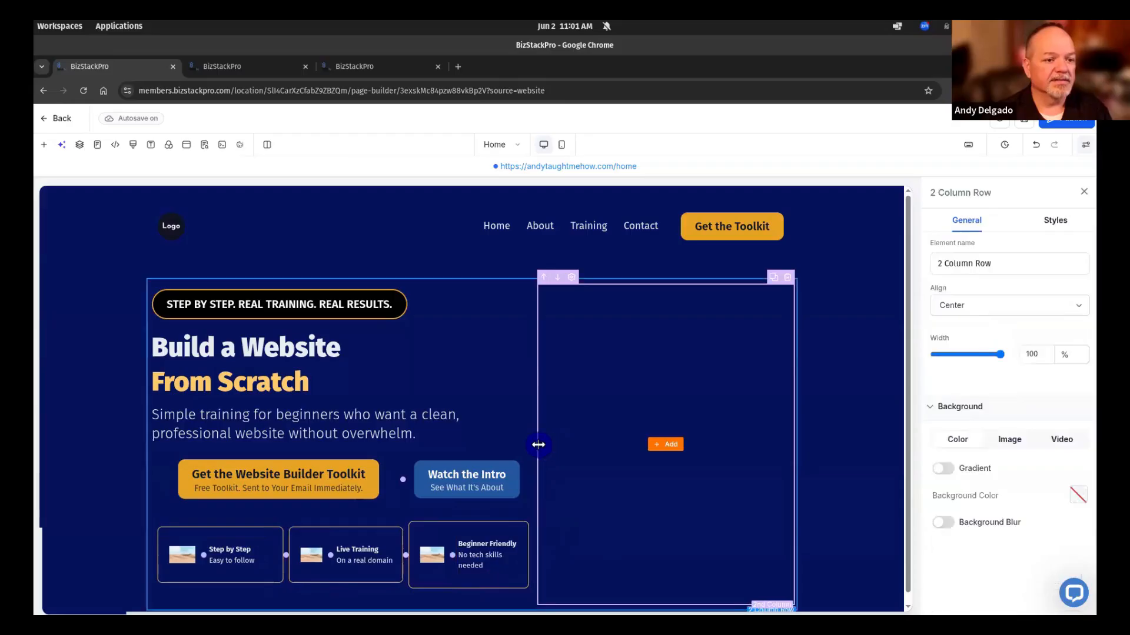
pyautogui.moveTo(539, 445); pyautogui.dragTo(561, 453)
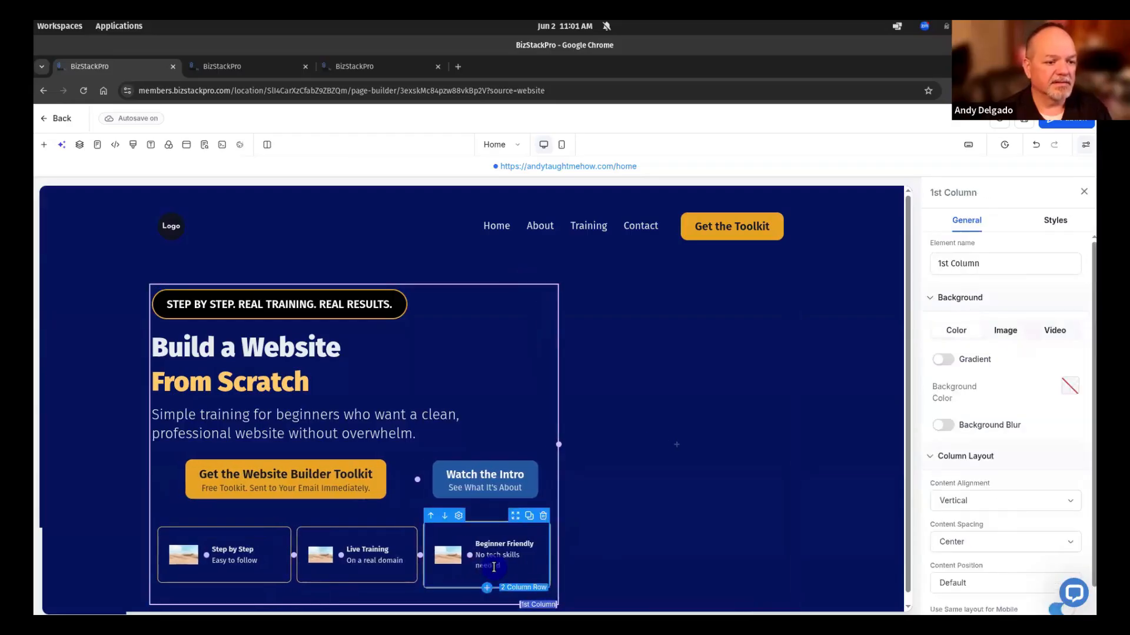
pyautogui.moveTo(472, 554); pyautogui.dragTo(468, 553)
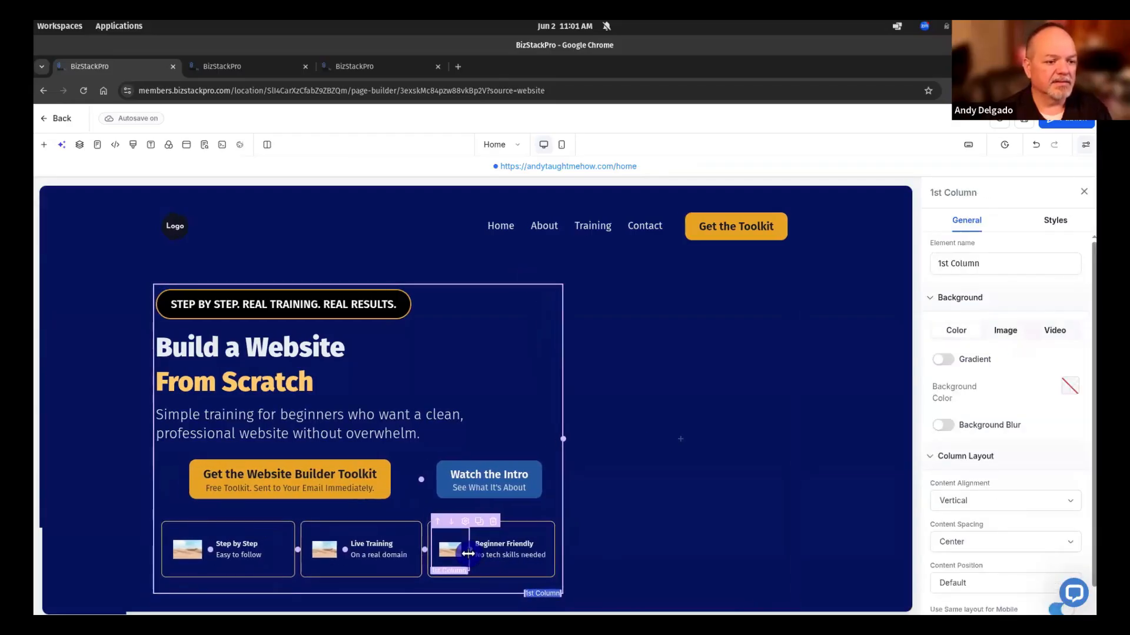
pyautogui.click(757, 542)
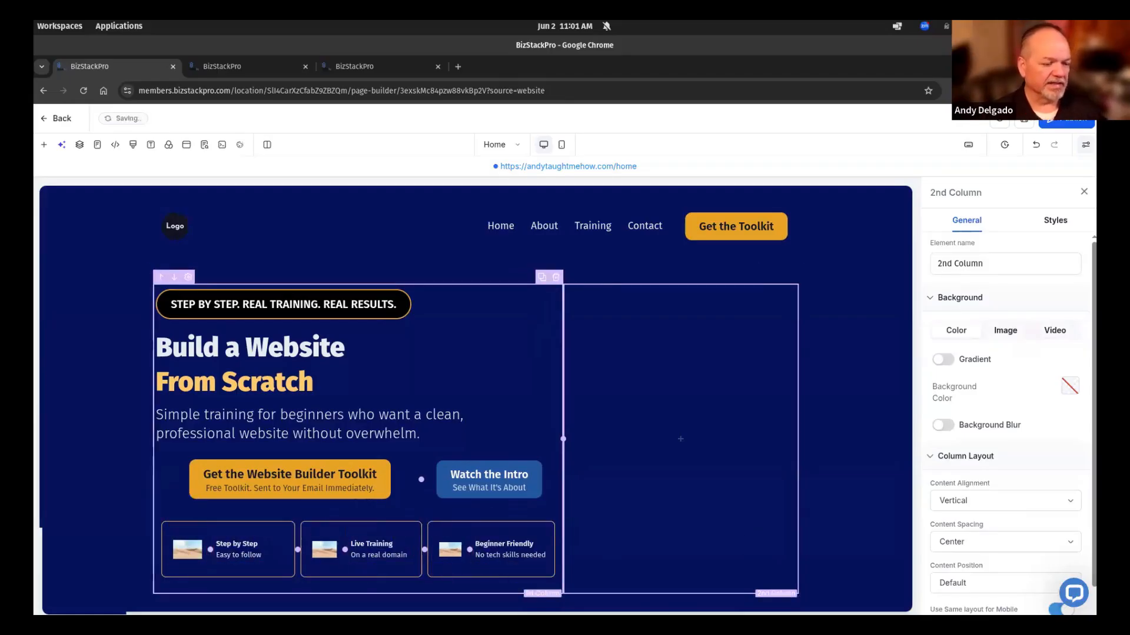
pyautogui.click(496, 328)
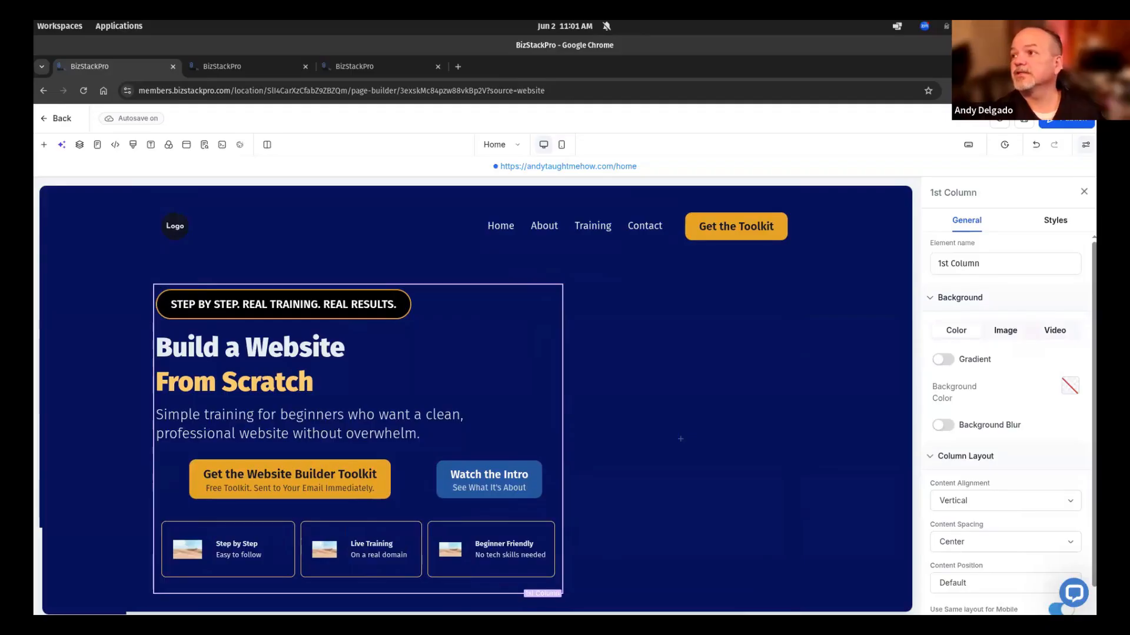
# Switch to the full-screen mockup, examine its hero section layout and laptop image, and return to the page builder
pyautogui.moveTo(33, 214); pyautogui.dragTo(574, 87)
pyautogui.click(651, 171)
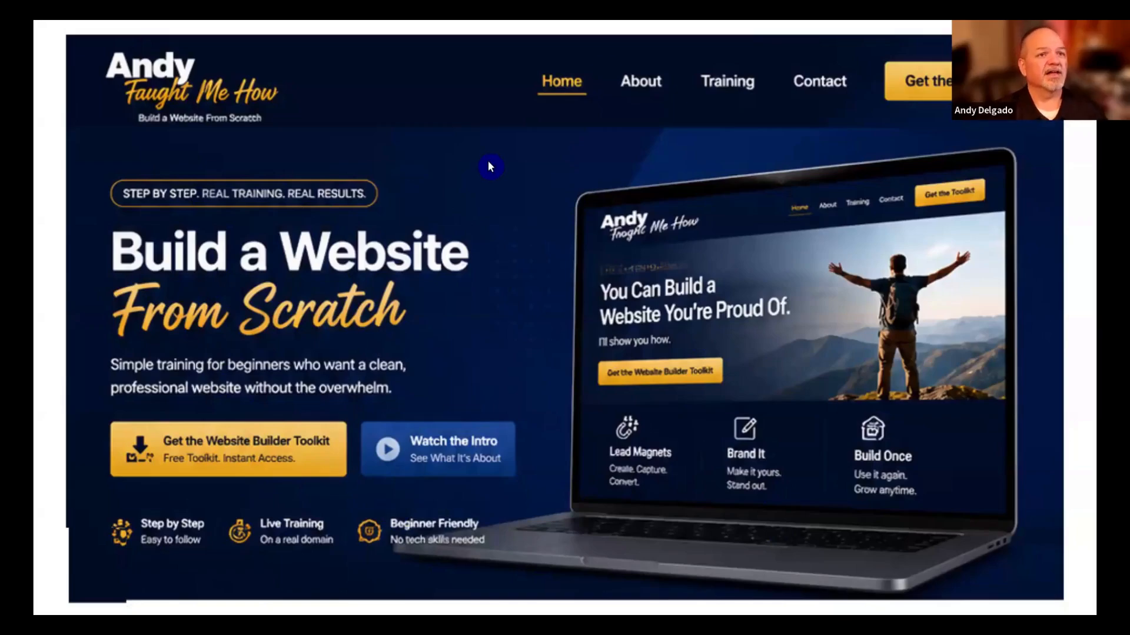
pyautogui.press('Escape')
pyautogui.hotkey('alt', 'Tab')
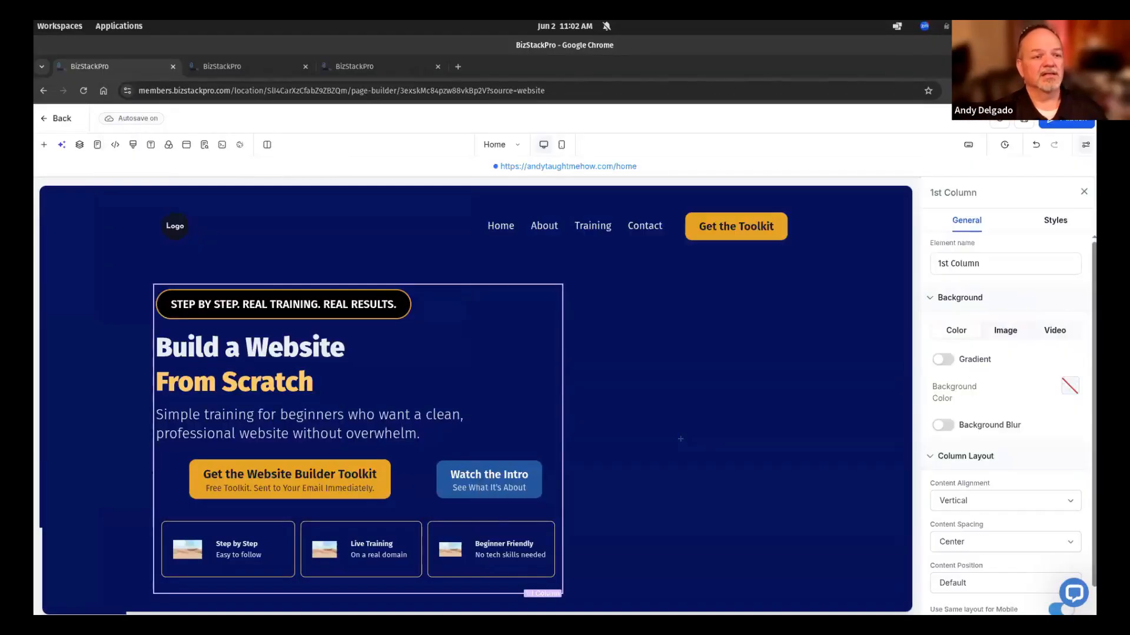